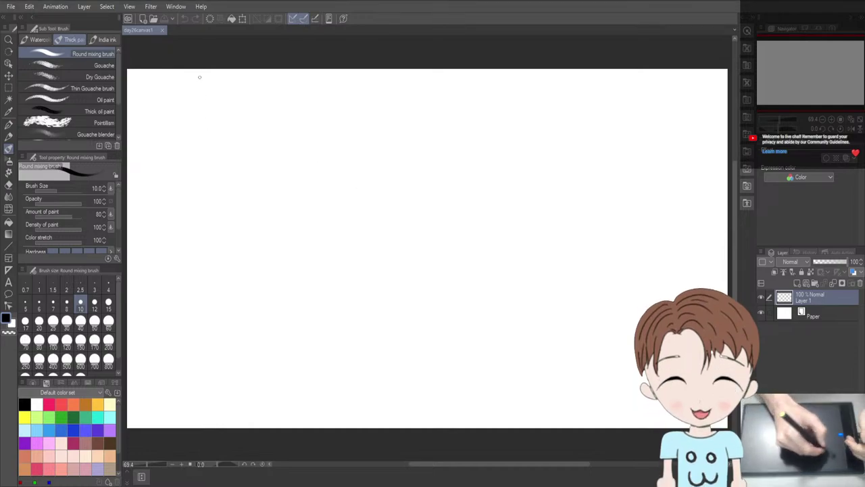
Handwrite "Free chat for a few minutes" in black across the upper part of the canvas with the Round mixing brush
mouse_move(184, 107)
left_mouse_down()
mouse_move(201, 103)
mouse_move(182, 135)
left_mouse_up()
mouse_move(186, 125)
left_mouse_down()
mouse_move(235, 113)
mouse_move(261, 125)
left_mouse_up()
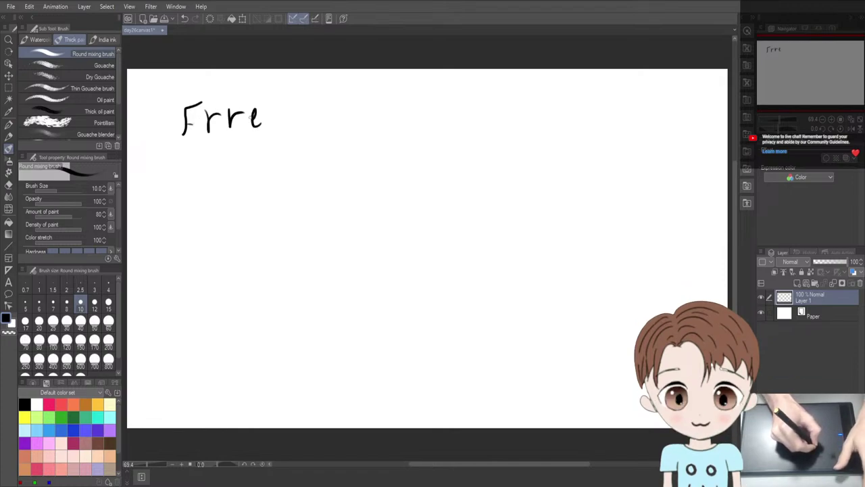
key("ctrl+z")
key("ctrl+z")
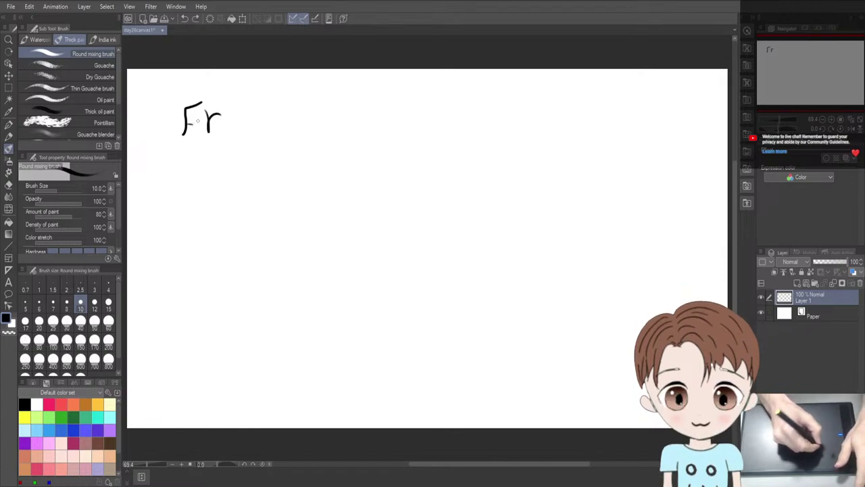
mouse_move(186, 124)
left_mouse_down()
mouse_move(251, 112)
mouse_move(289, 127)
left_mouse_up()
mouse_move(306, 105)
left_mouse_down()
mouse_move(304, 125)
mouse_move(384, 128)
mouse_move(374, 127)
mouse_move(385, 109)
mouse_move(451, 125)
mouse_move(477, 109)
mouse_move(468, 126)
mouse_move(505, 124)
mouse_move(512, 106)
mouse_move(552, 123)
mouse_move(591, 112)
mouse_move(612, 123)
left_mouse_up()
key("ctrl+z")
key("ctrl+z")
left_click(558, 102)
mouse_move(611, 114)
left_mouse_down()
mouse_move(605, 125)
mouse_move(619, 122)
mouse_move(614, 127)
left_mouse_up()
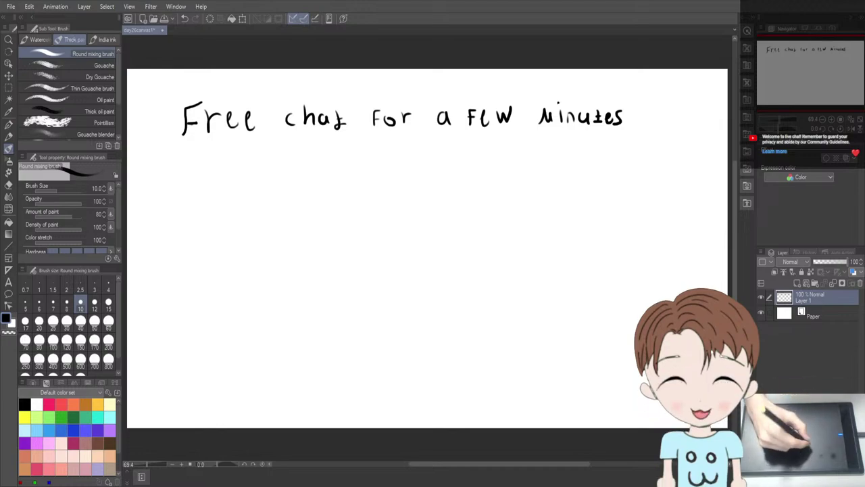
mouse_move(330, 174)
left_mouse_down()
mouse_move(360, 148)
mouse_move(348, 191)
mouse_move(434, 108)
left_mouse_up()
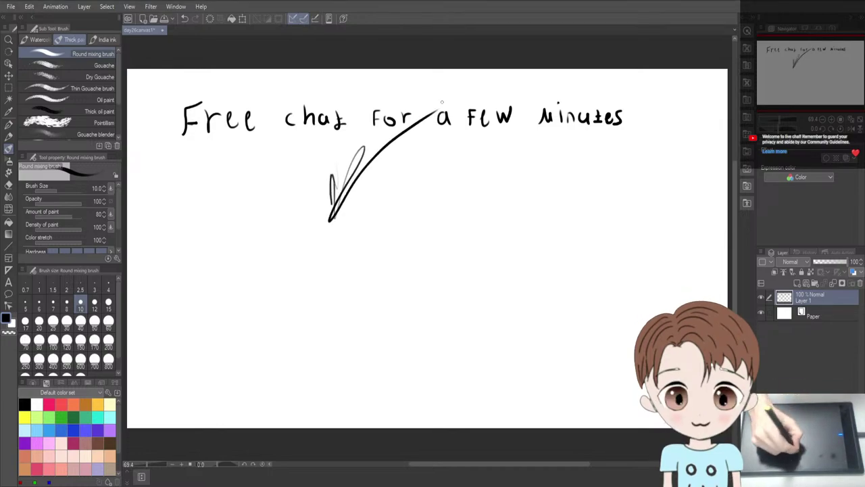
key("ctrl+z")
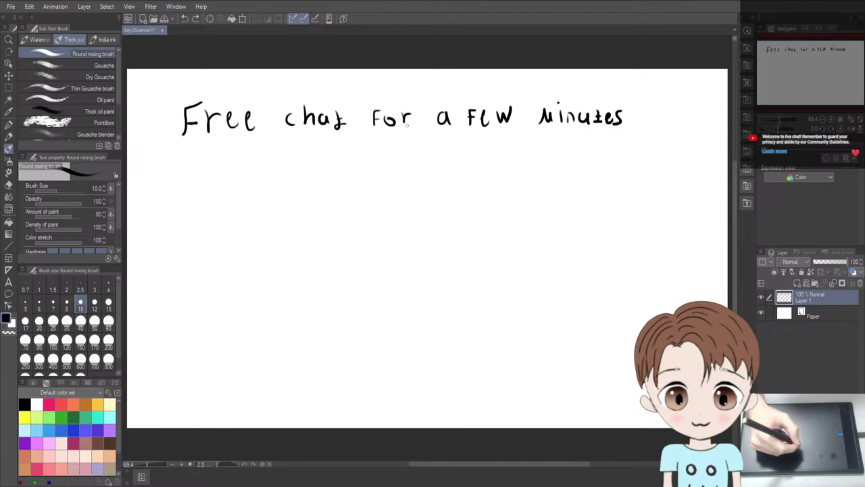
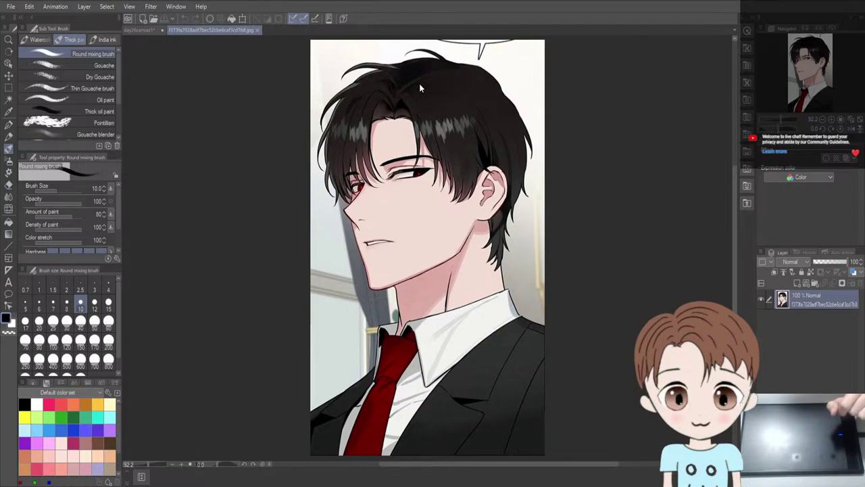
Paste the reference portrait into the day26canvas1 canvas as a new layer and move it below the handwritten text's right end
key("ctrl+w")
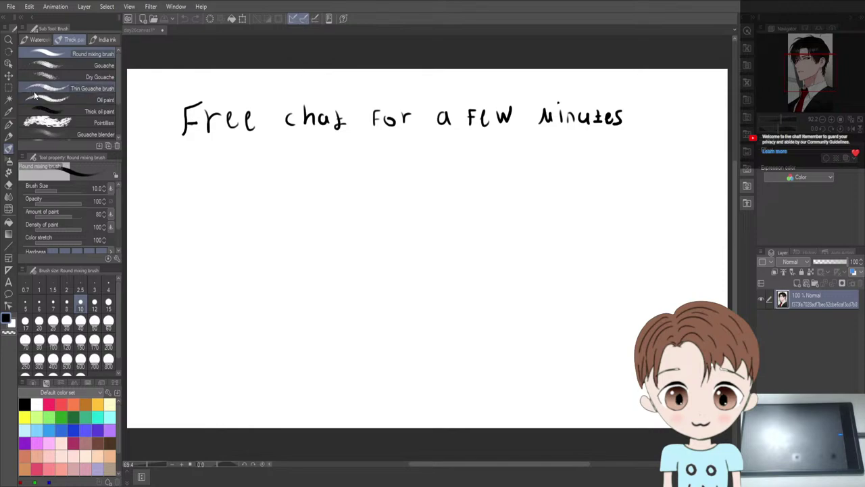
left_click(9, 75)
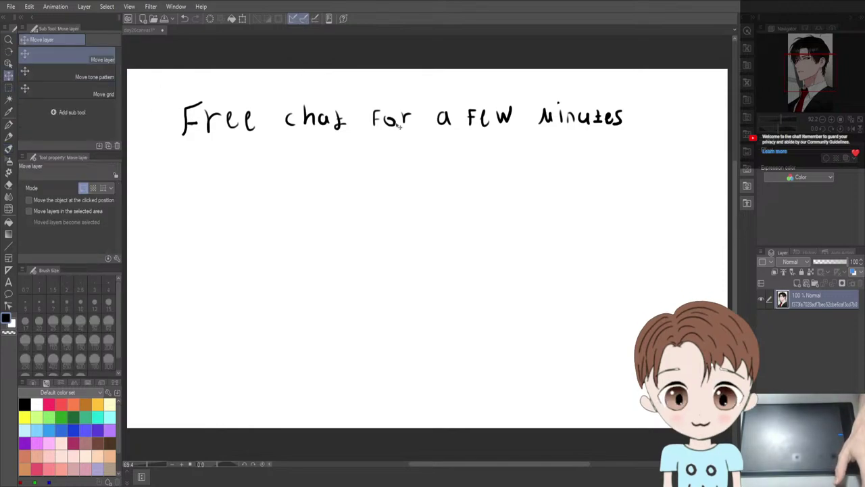
key("ctrl+v")
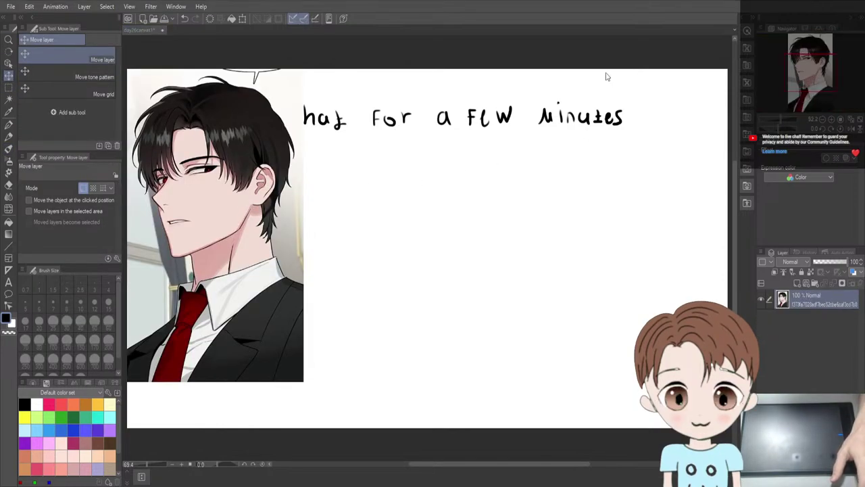
left_click_drag(231, 183, 532, 212)
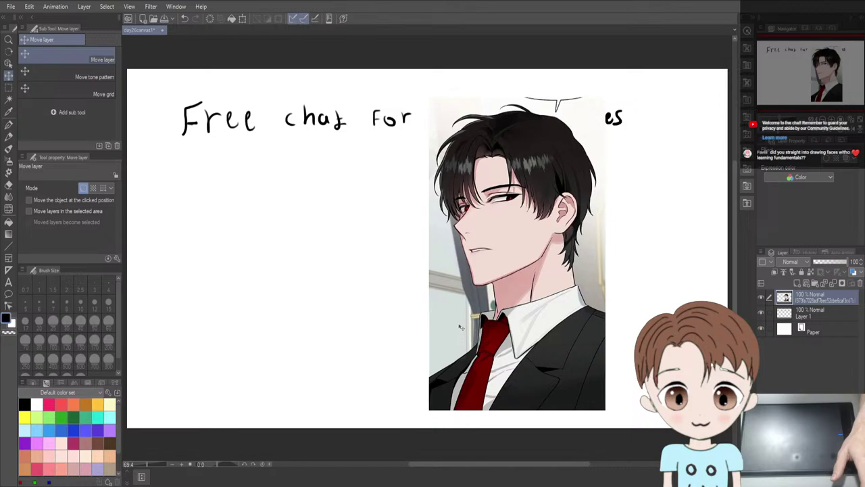
left_click_drag(508, 329, 544, 325)
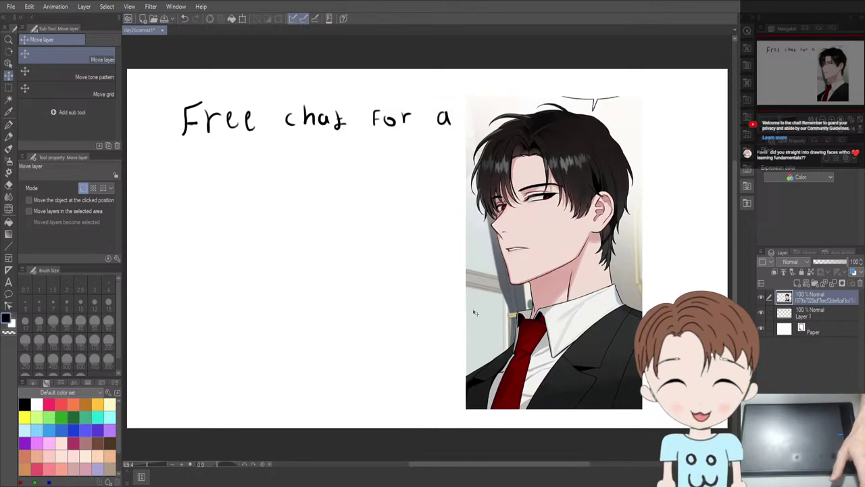
left_click_drag(520, 319, 571, 310)
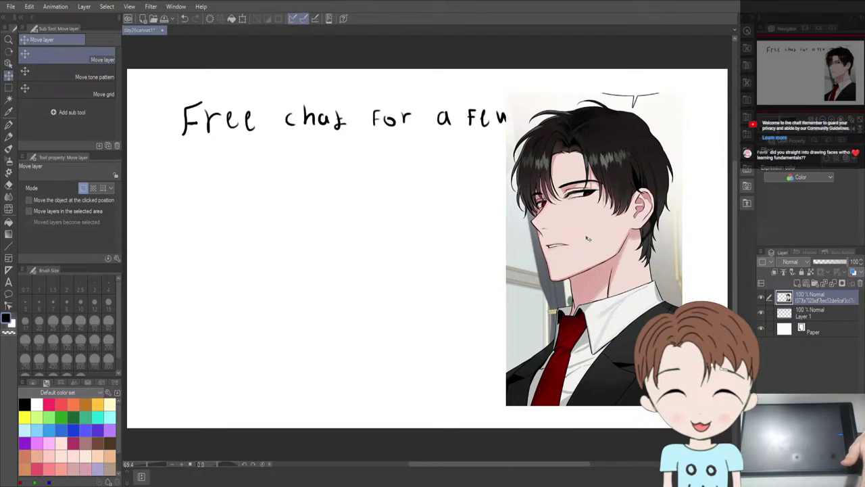
left_click_drag(589, 239, 566, 289)
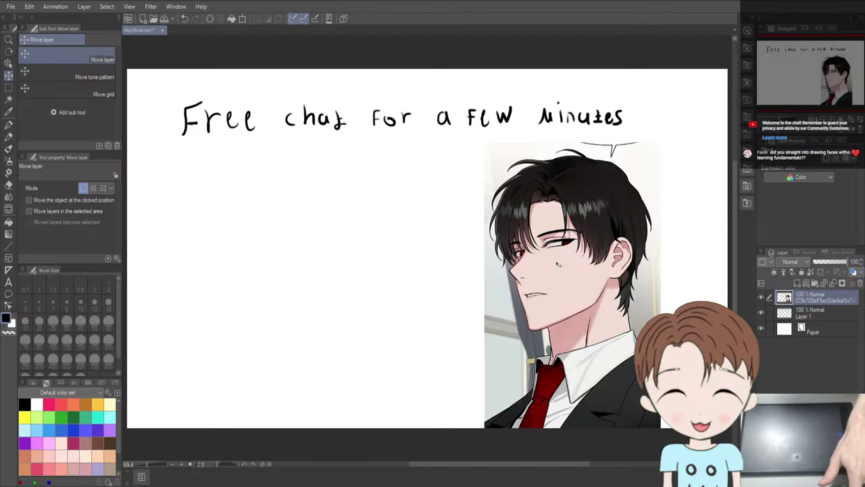
Scale the pasted portrait down to 73% and position it at the right side of the canvas, under the handwritten text
key("ctrl+t")
left_click_drag(541, 188, 544, 207)
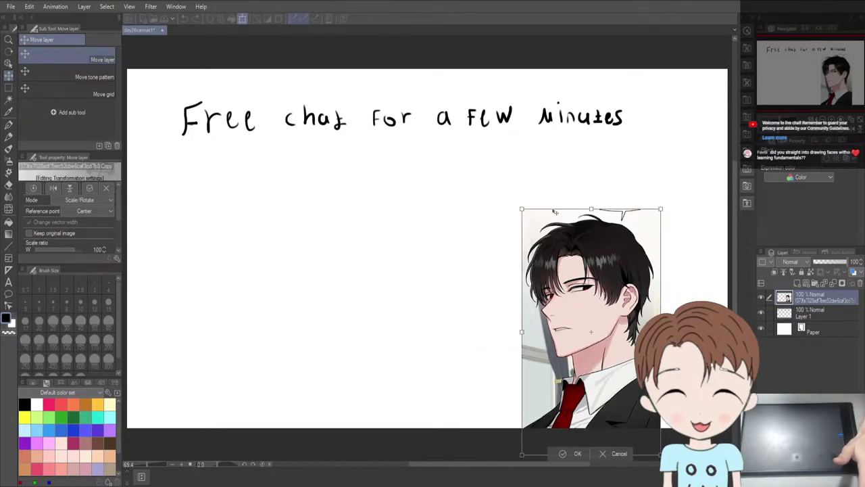
left_click_drag(592, 315, 592, 269)
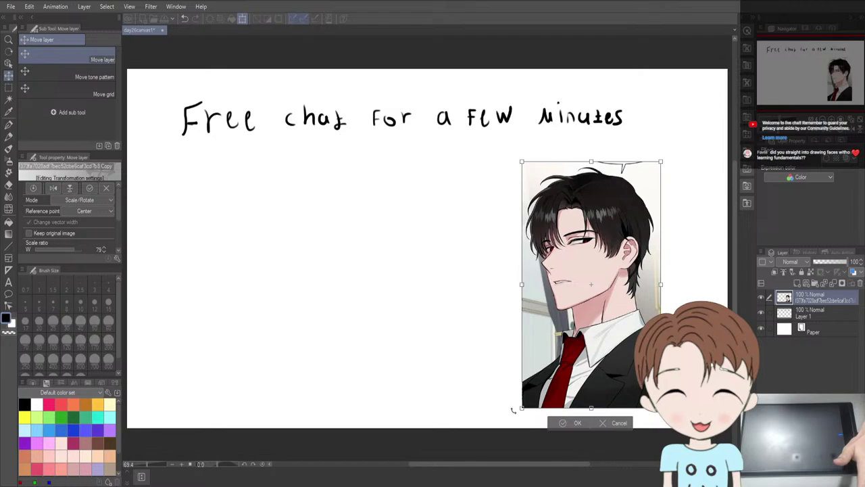
left_click_drag(520, 408, 500, 383)
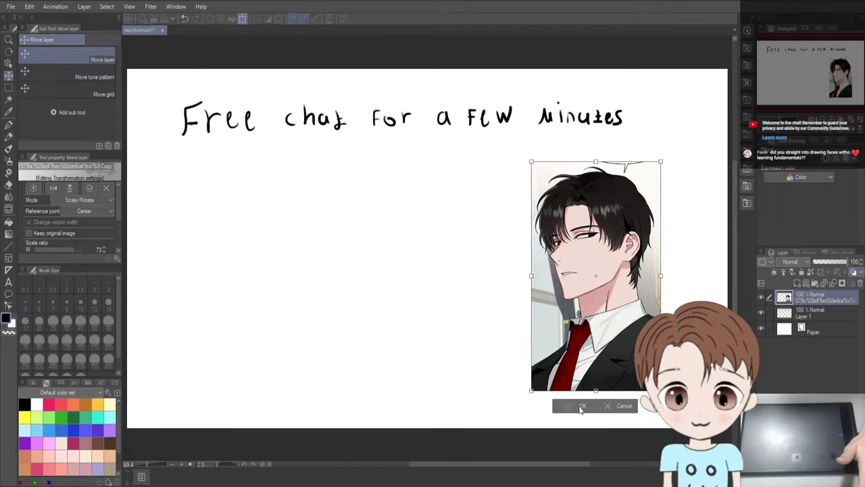
left_click(581, 407)
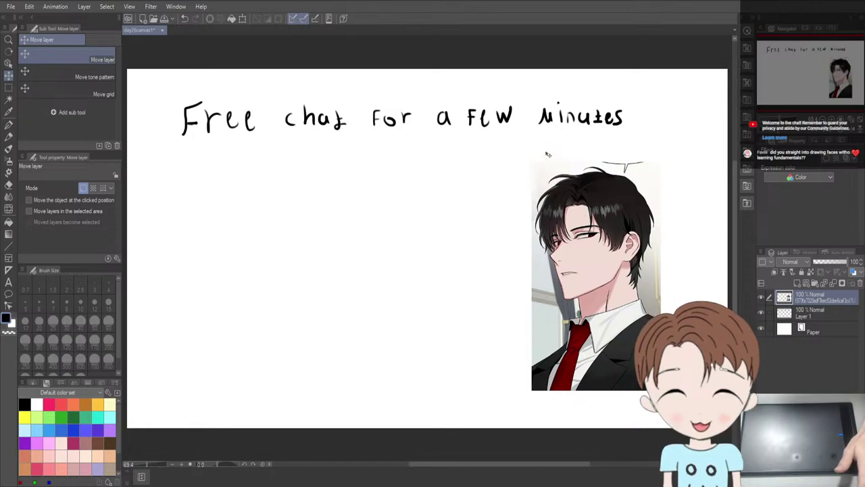
left_click_drag(565, 246, 592, 248)
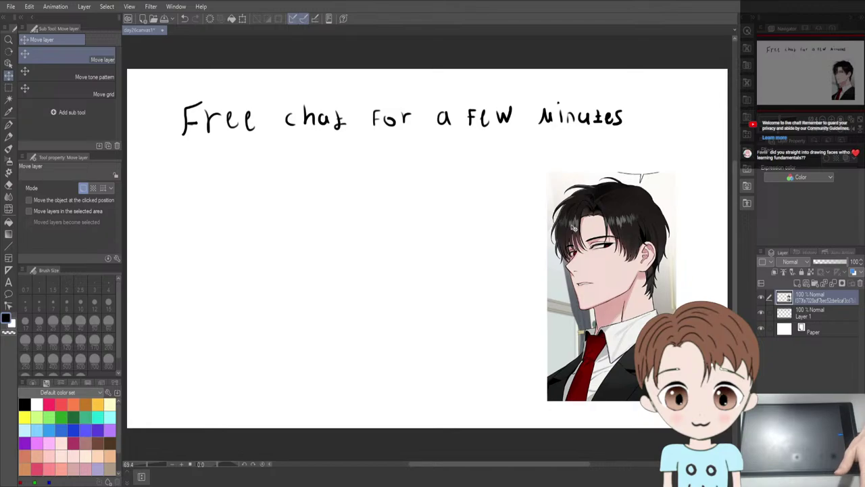
left_click_drag(573, 229, 580, 208)
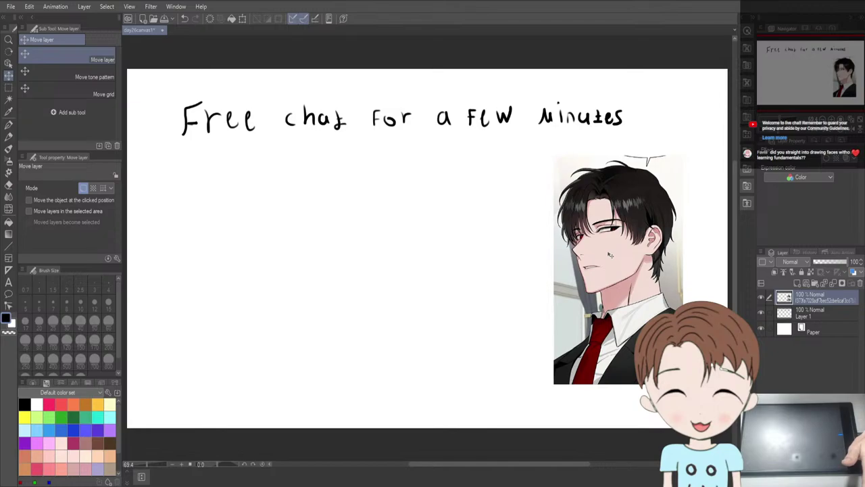
left_click_drag(610, 255, 598, 256)
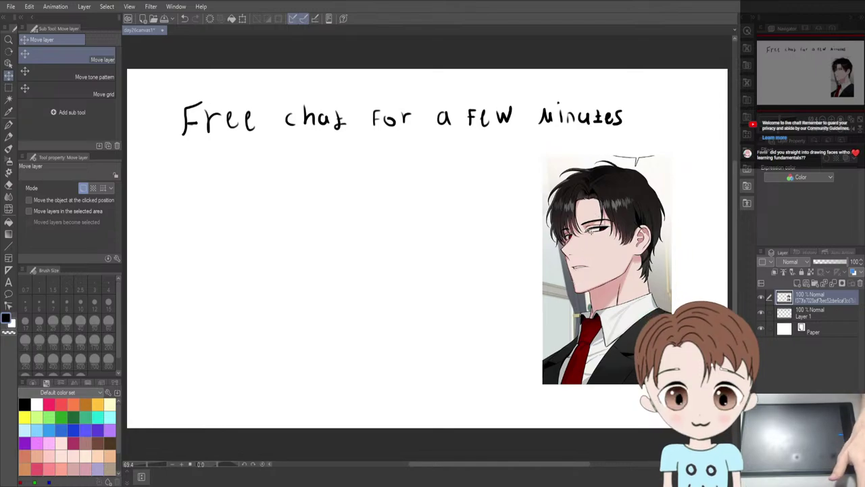
Erase the whole handwritten line from Layer 1 with the Hard eraser
key("e")
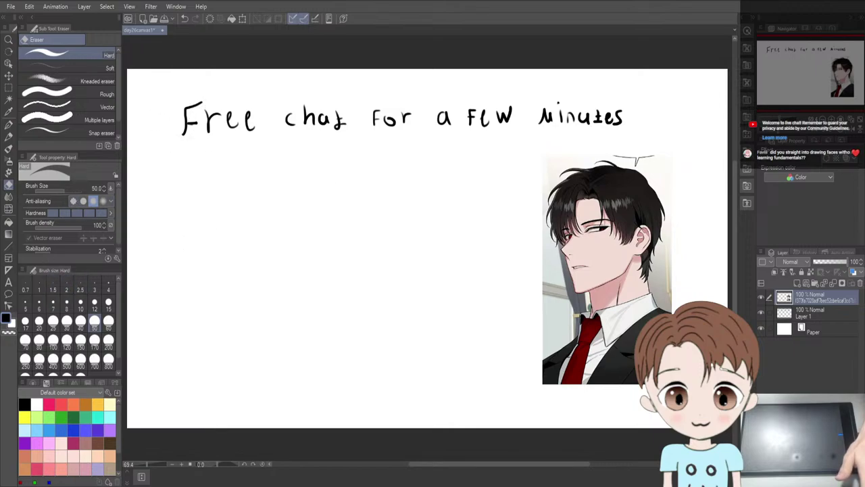
left_click(823, 318)
mouse_move(625, 125)
left_mouse_down()
mouse_move(597, 117)
mouse_move(605, 119)
mouse_move(541, 119)
mouse_move(529, 102)
mouse_move(542, 102)
mouse_move(555, 126)
mouse_move(275, 127)
mouse_move(286, 110)
left_mouse_up()
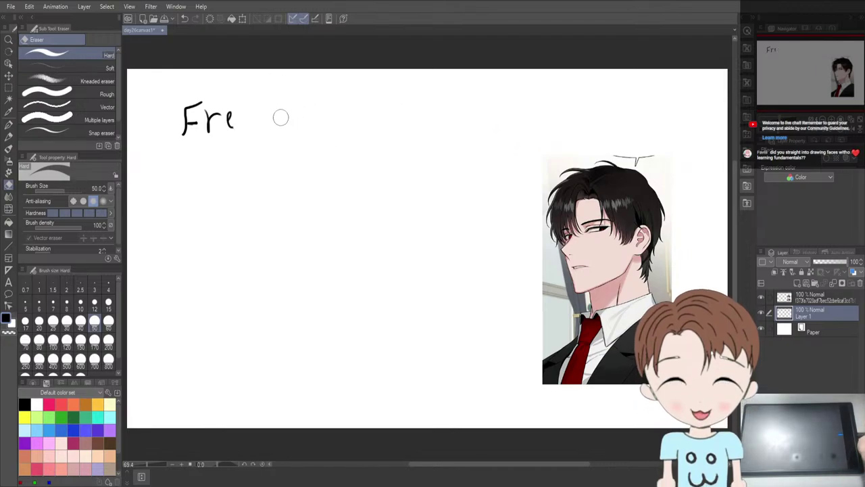
mouse_move(243, 120)
left_mouse_down()
mouse_move(203, 116)
mouse_move(225, 109)
mouse_move(227, 122)
mouse_move(226, 105)
mouse_move(217, 125)
mouse_move(194, 87)
mouse_move(189, 118)
left_mouse_up()
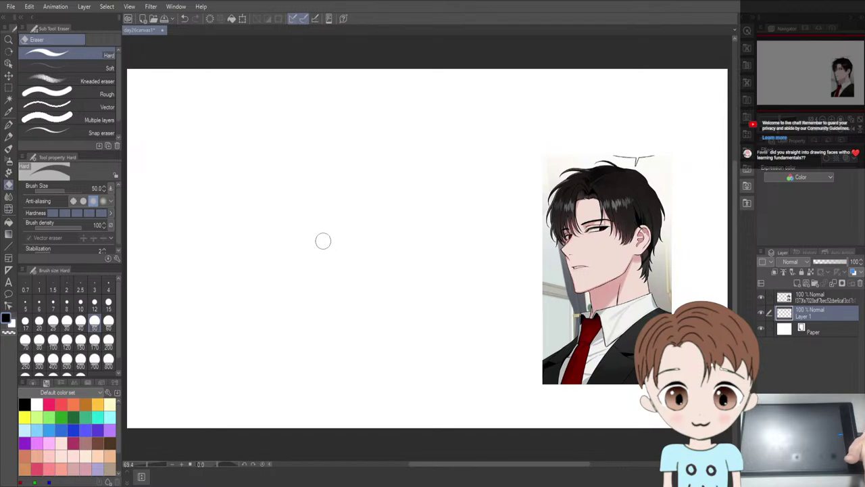
Rename the portrait layer as ref
key("b")
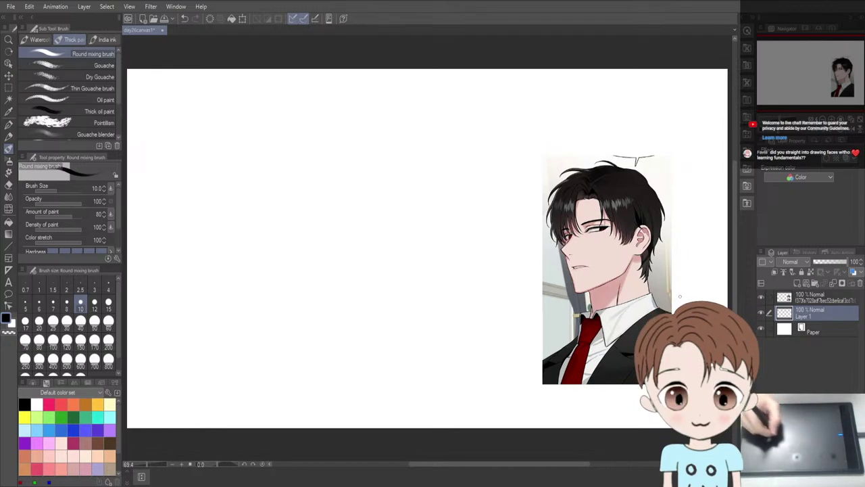
left_click(804, 297)
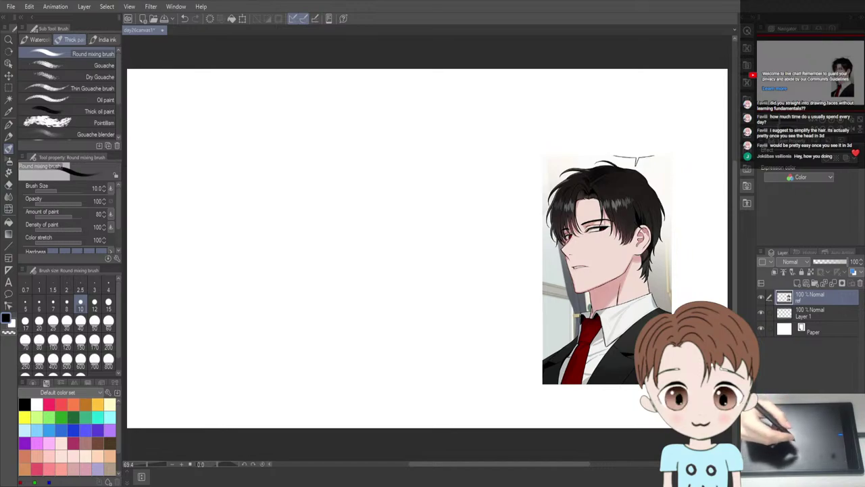
mouse_move(319, 194)
left_mouse_down()
mouse_move(310, 245)
mouse_move(346, 225)
left_mouse_up()
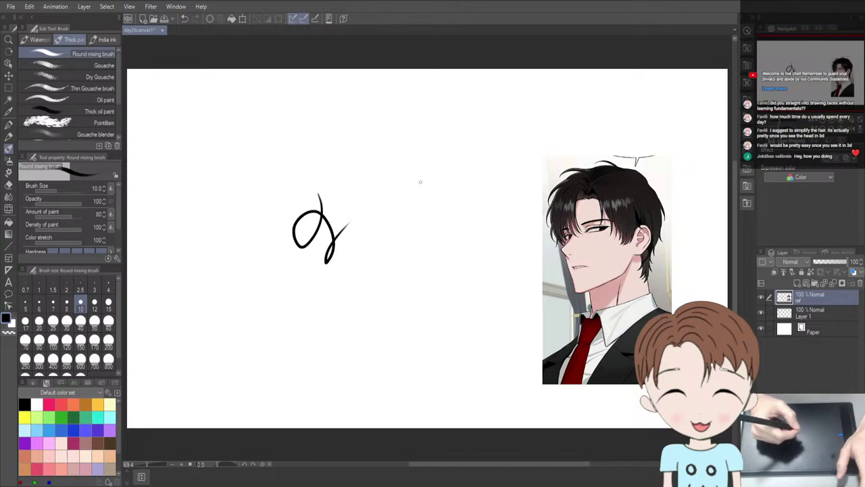
key("ctrl+z")
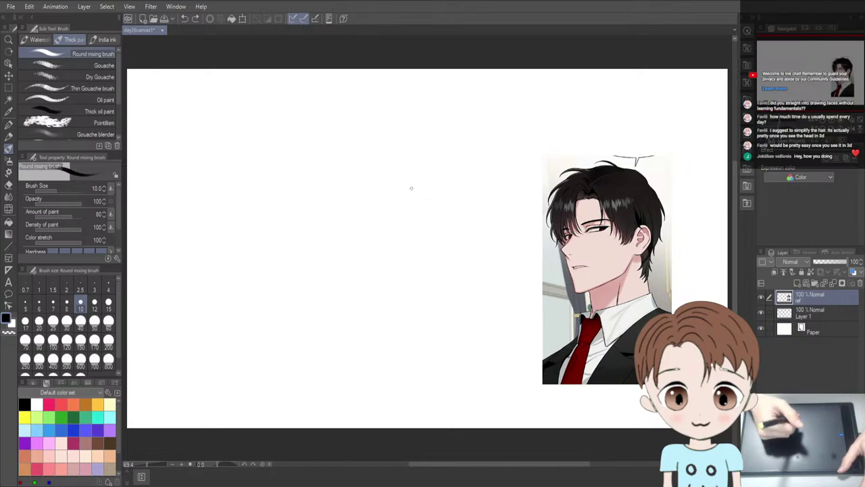
left_click_drag(317, 215, 309, 289)
key("ctrl+z")
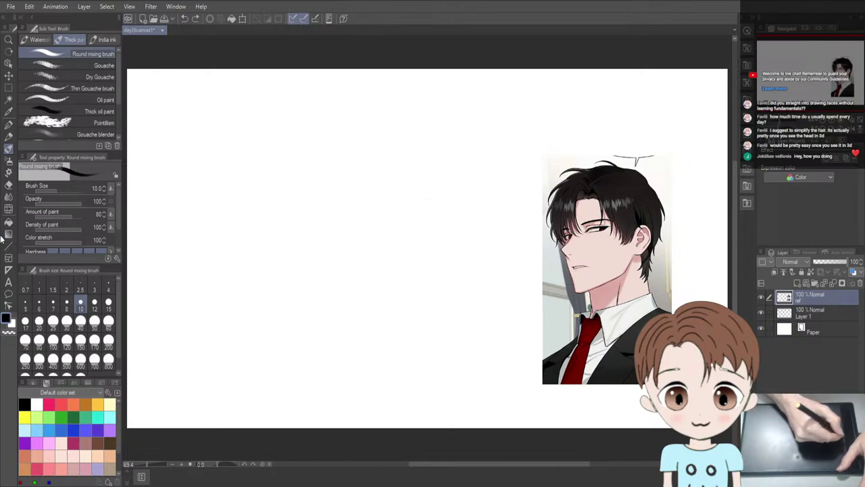
Draw a nearly circular Ellipse balloon near the middle of the canvas and merge it into Layer 1 beneath the ref layer
left_click(8, 294)
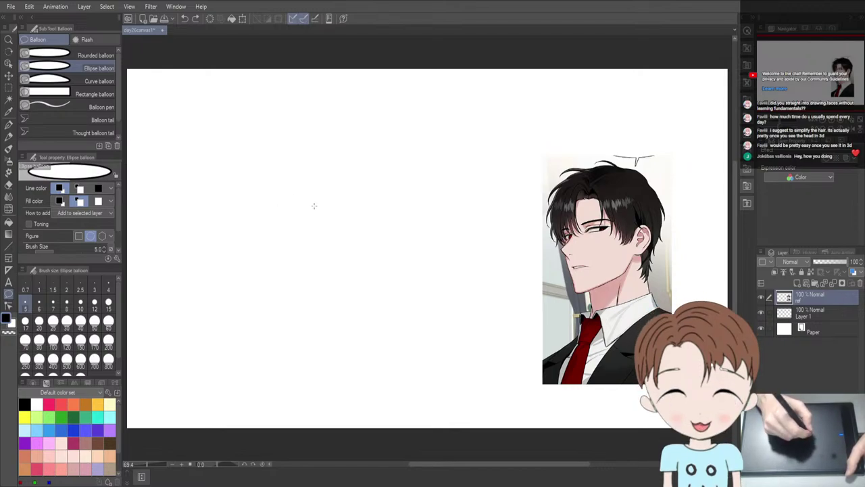
mouse_move(304, 187)
left_mouse_down()
mouse_move(340, 242)
mouse_move(406, 284)
mouse_move(411, 313)
mouse_move(432, 338)
mouse_move(414, 321)
left_mouse_up()
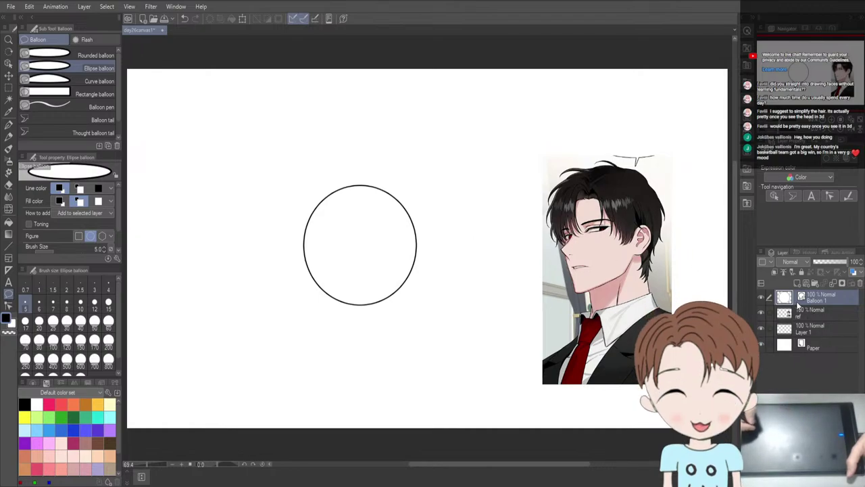
left_click_drag(822, 295, 824, 324)
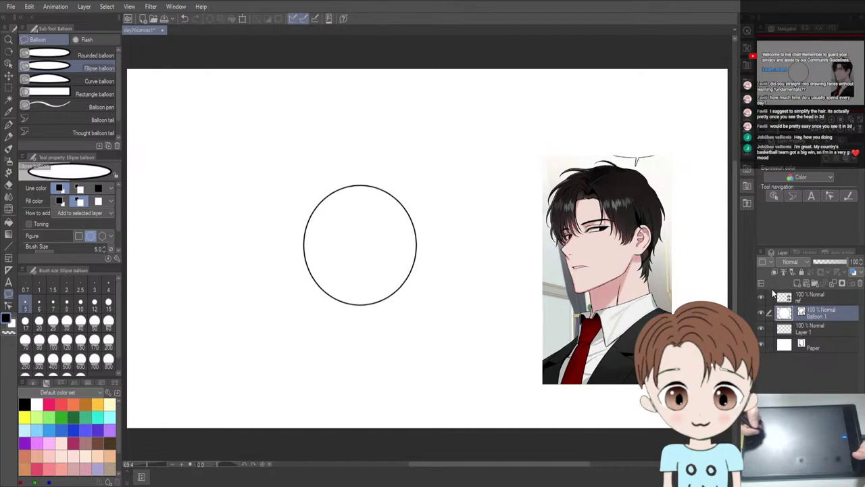
left_click(835, 285)
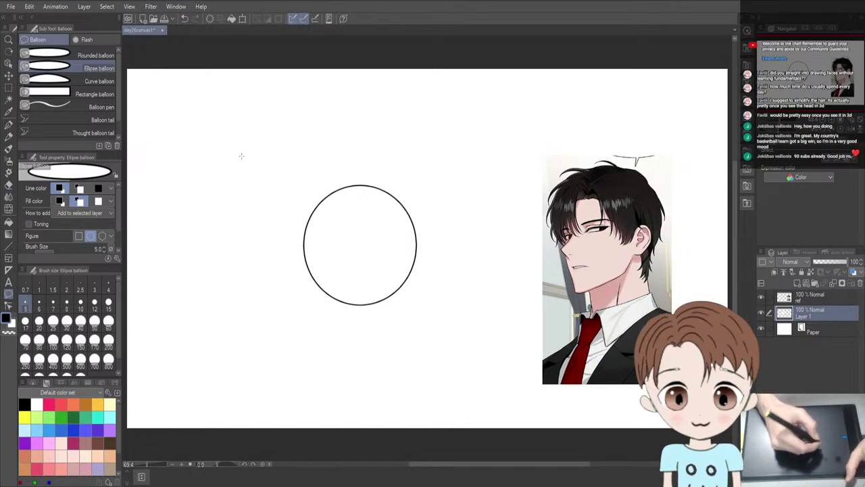
Switch to the Sketch brush in the Thick paint group
left_click(10, 137)
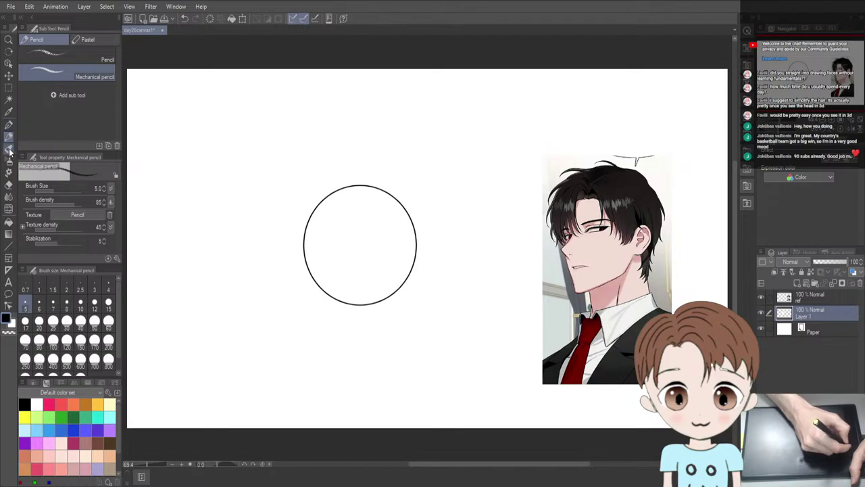
left_click(11, 154)
left_click(9, 171)
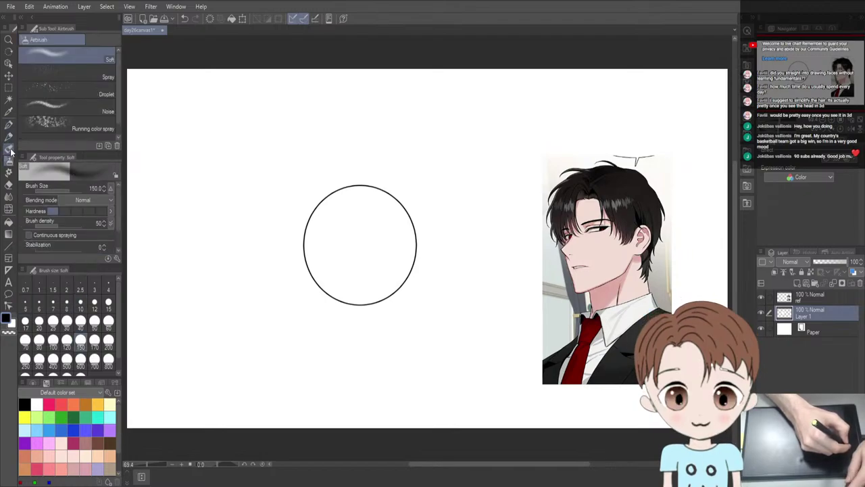
key("b")
scroll(116, 87, "down", 3)
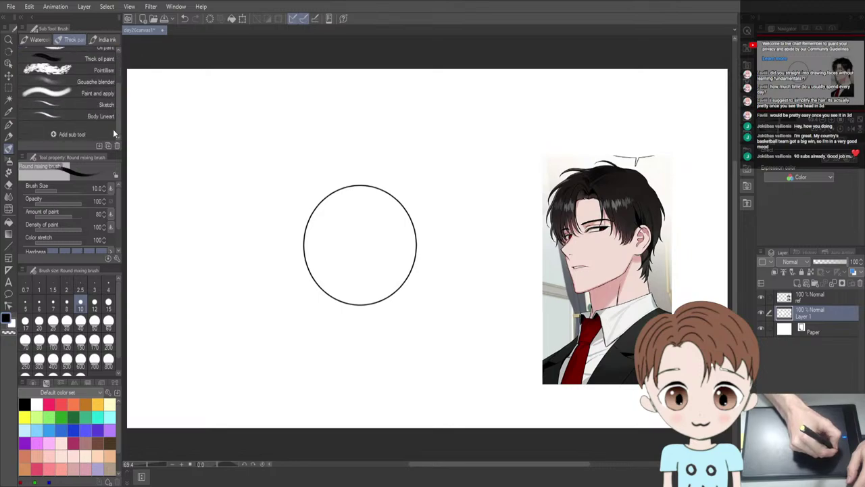
left_click(99, 105)
left_click_drag(407, 163, 477, 157)
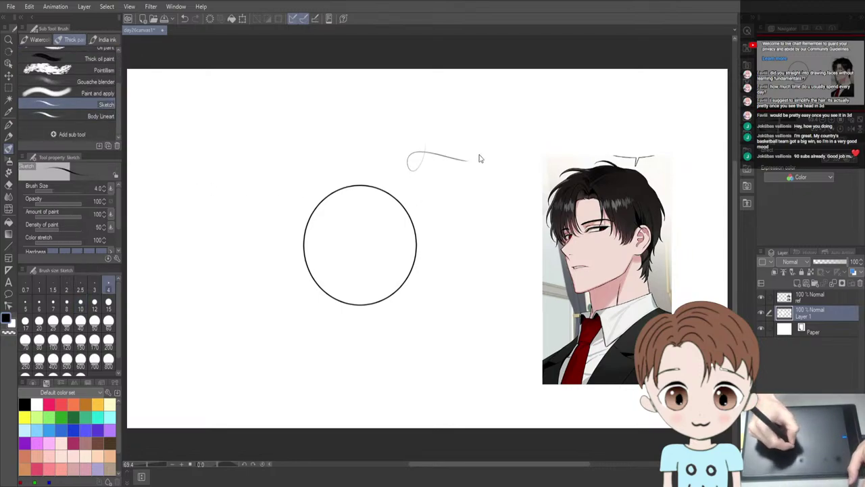
key("ctrl+z")
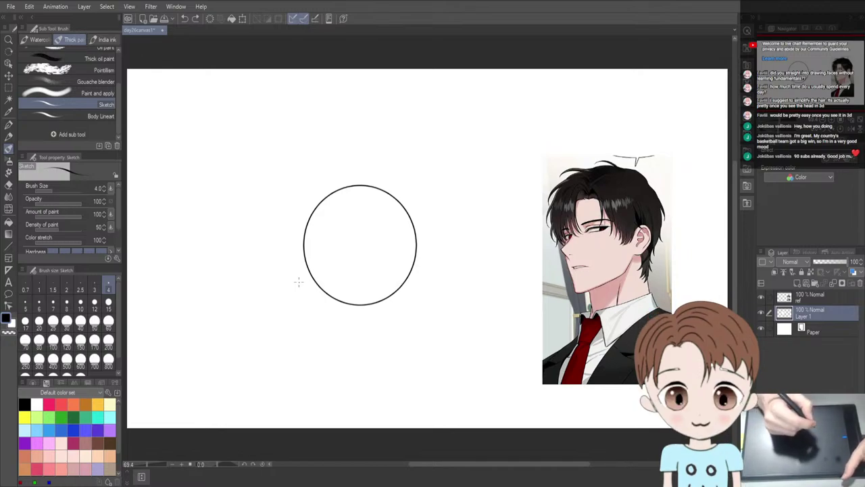
mouse_move(337, 226)
left_mouse_down()
mouse_move(333, 247)
mouse_move(379, 248)
left_mouse_up()
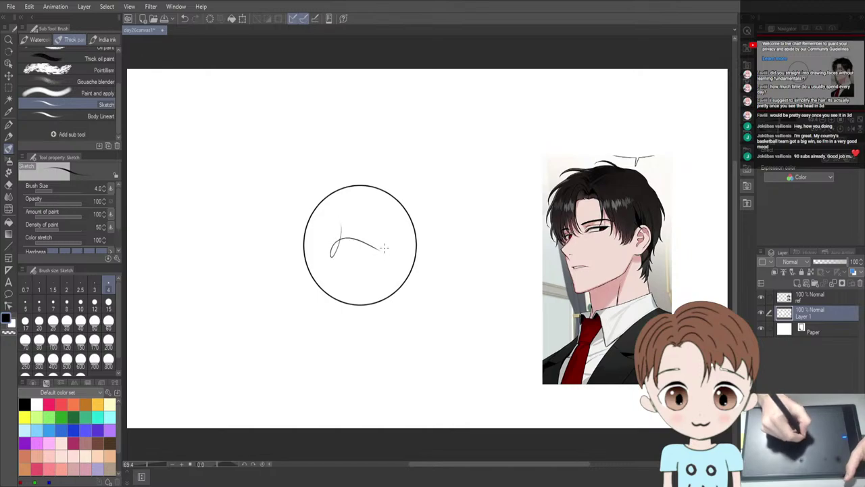
key("ctrl+z")
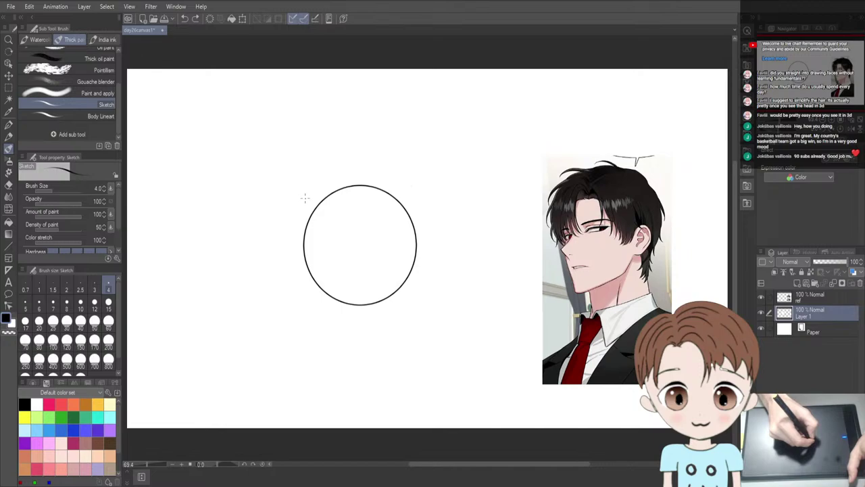
key("ctrl+z")
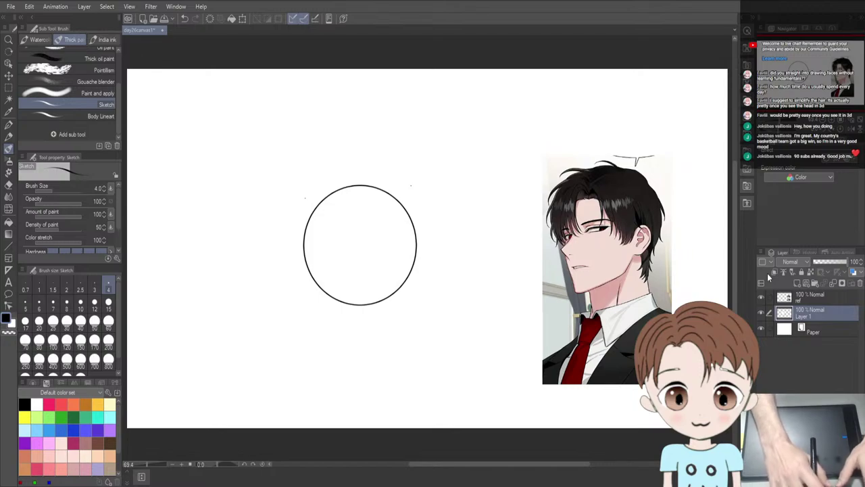
Rename the circle's layer as circle and add a new layer named box directly above it
type("circle")
key("Return")
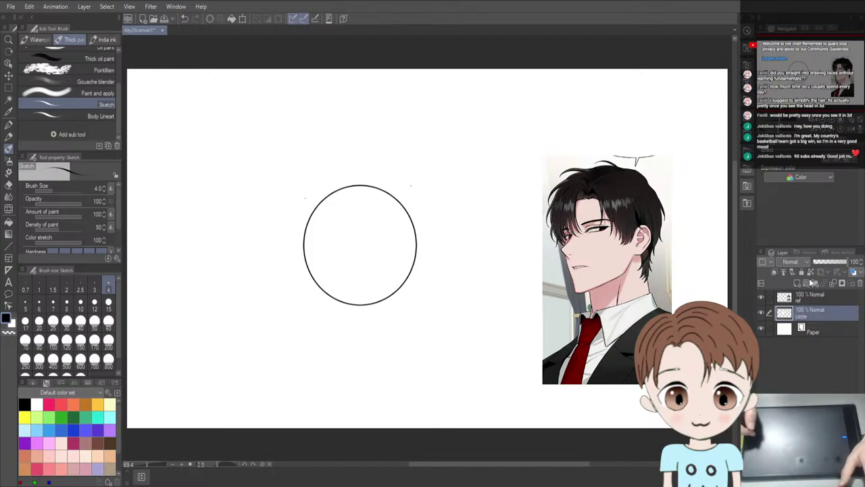
left_click(797, 283)
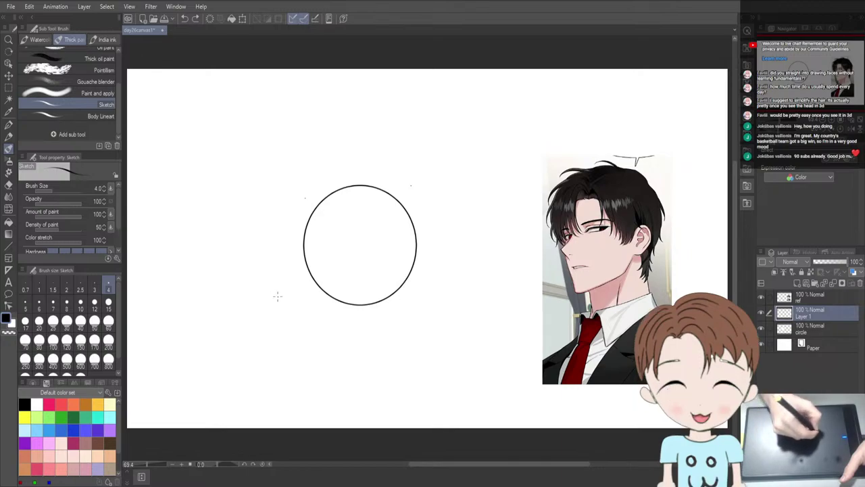
double_click(814, 315)
type("box")
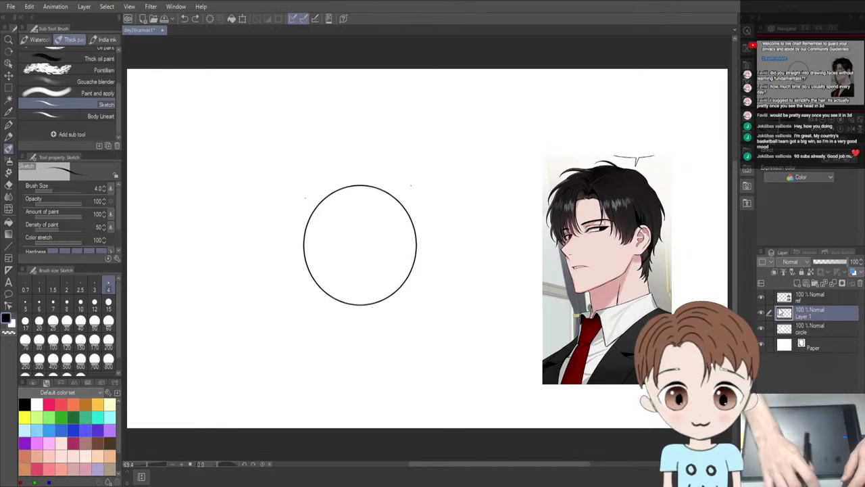
key("Return")
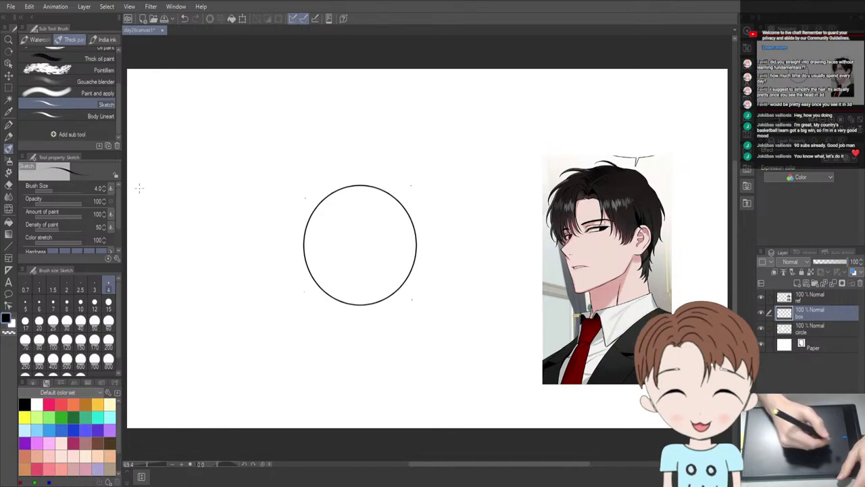
Handwrite "be right back," above the circle on the box layer with the Sketch brush at size 10
left_click(81, 303)
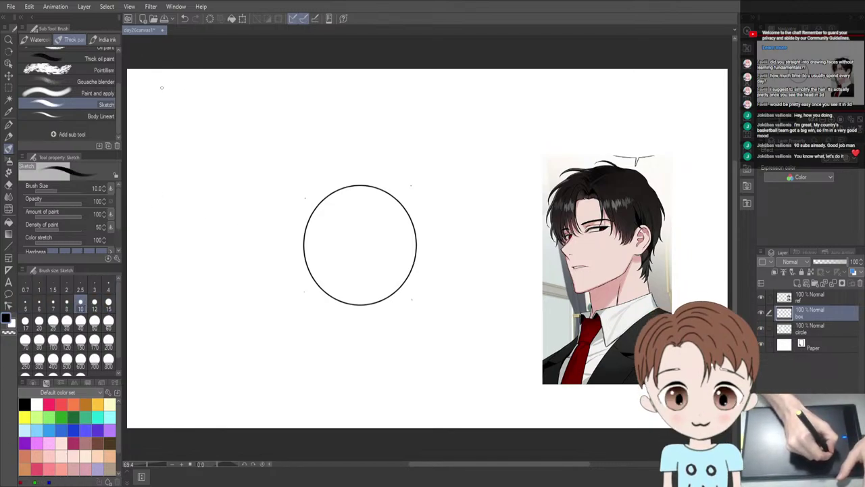
mouse_move(162, 86)
left_mouse_down()
mouse_move(163, 107)
mouse_move(219, 111)
mouse_move(228, 89)
left_mouse_up()
mouse_move(240, 96)
left_mouse_down()
mouse_move(240, 108)
mouse_move(261, 107)
mouse_move(252, 119)
mouse_move(306, 106)
left_mouse_up()
mouse_move(292, 99)
left_mouse_down()
mouse_move(339, 95)
mouse_move(387, 108)
left_mouse_up()
mouse_move(396, 96)
left_mouse_down()
mouse_move(396, 108)
mouse_move(410, 109)
left_mouse_up()
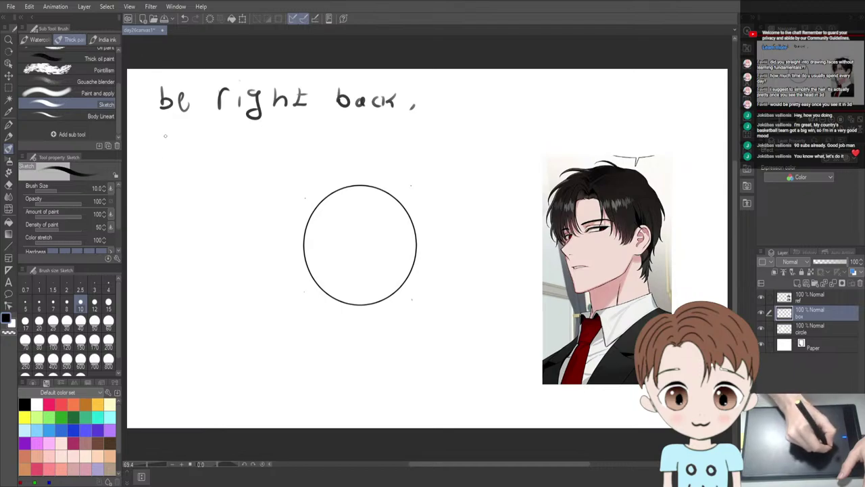
Handwrite "getting a beer" as a second line beneath "be right back,"
mouse_move(173, 135)
left_mouse_down()
mouse_move(159, 158)
mouse_move(207, 154)
mouse_move(209, 143)
left_mouse_up()
left_click_drag(216, 134, 217, 147)
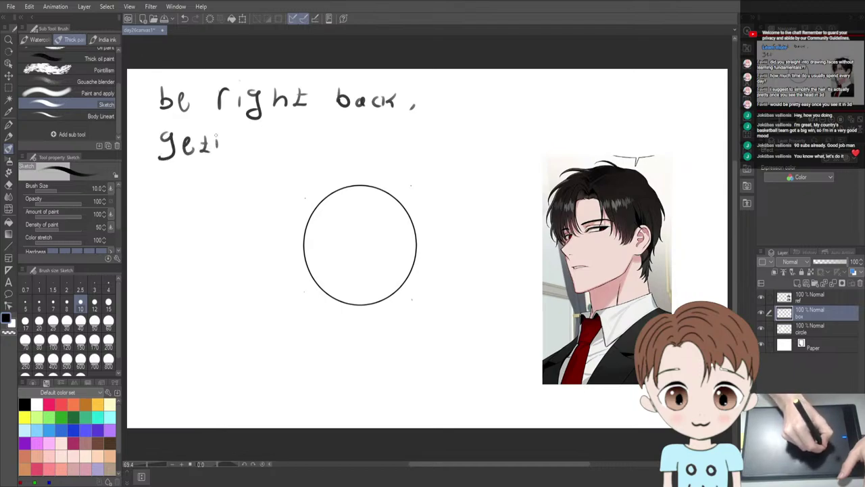
key("ctrl+z")
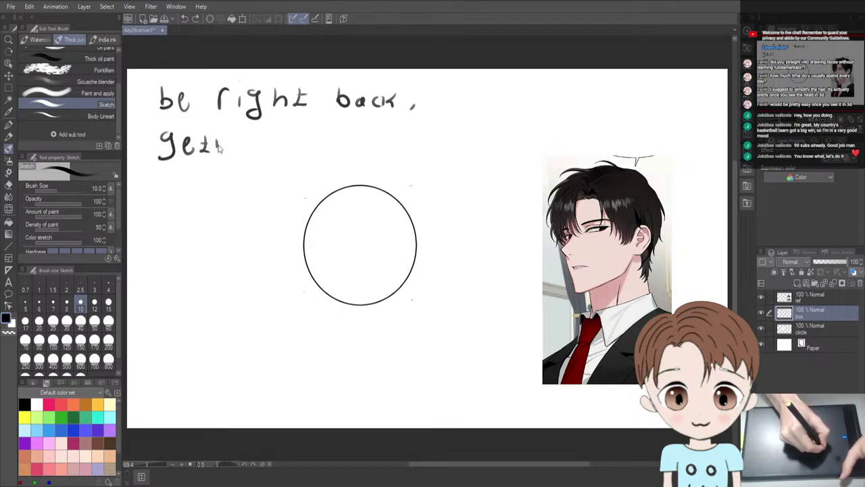
mouse_move(217, 134)
left_mouse_down()
mouse_move(230, 152)
mouse_move(217, 153)
mouse_move(225, 148)
mouse_move(263, 166)
mouse_move(251, 170)
left_mouse_up()
key("ctrl+z")
left_click(228, 133)
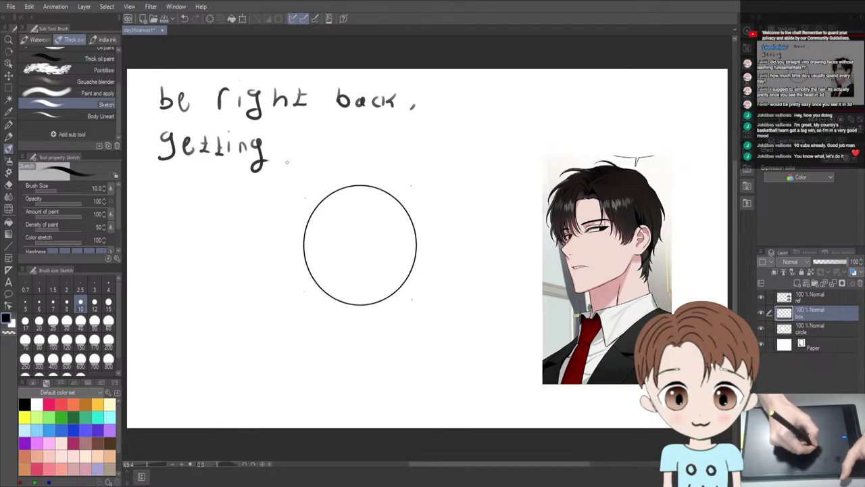
left_click_drag(305, 138, 310, 154)
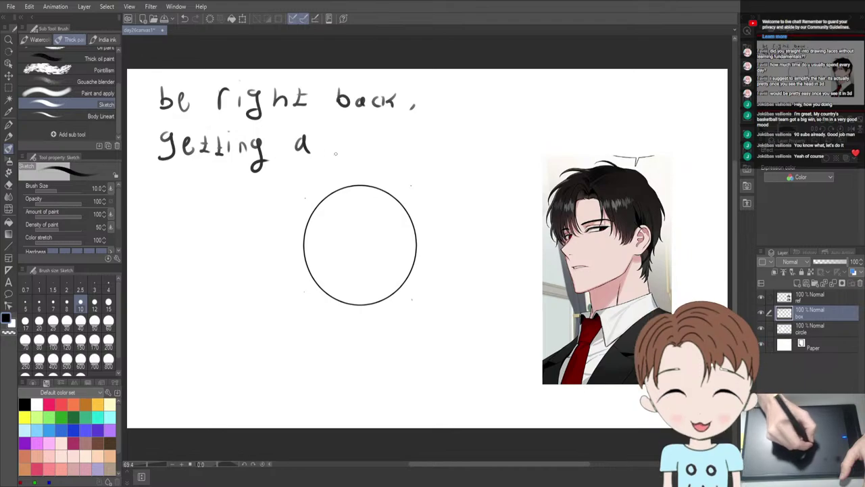
left_click_drag(346, 133, 357, 151)
mouse_move(362, 149)
left_mouse_down()
mouse_move(389, 153)
mouse_move(401, 142)
left_mouse_up()
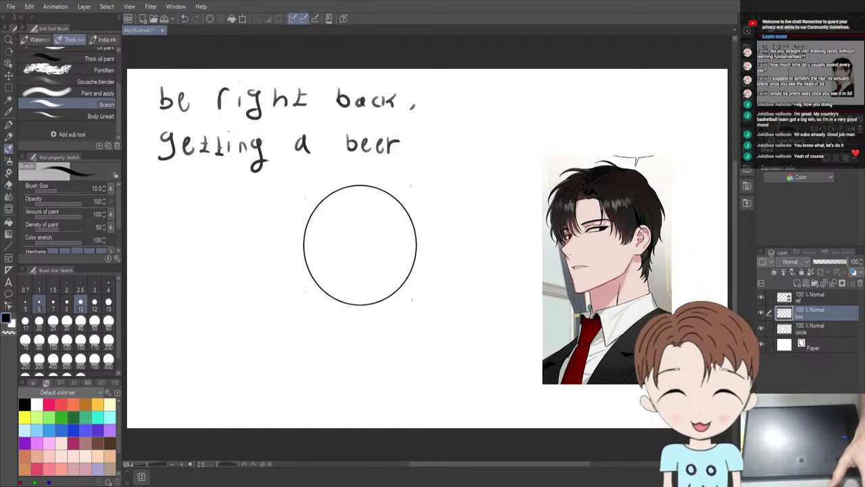
Erase both handwritten lines from the box layer with the Hard eraser
key("e")
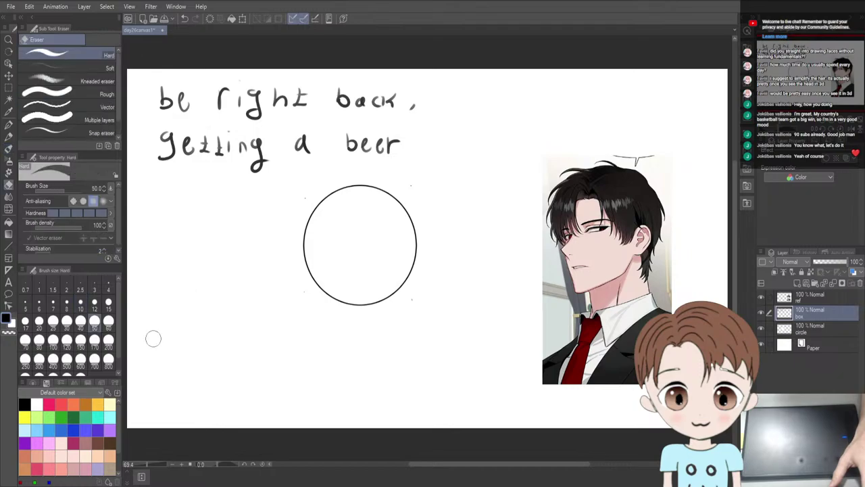
mouse_move(350, 140)
left_mouse_down()
mouse_move(278, 145)
mouse_move(353, 138)
mouse_move(425, 112)
mouse_move(408, 99)
mouse_move(327, 102)
mouse_move(342, 104)
mouse_move(340, 96)
mouse_move(282, 82)
mouse_move(290, 113)
mouse_move(300, 99)
mouse_move(269, 106)
mouse_move(261, 102)
mouse_move(263, 66)
mouse_move(229, 163)
mouse_move(219, 133)
mouse_move(224, 70)
mouse_move(190, 154)
mouse_move(171, 137)
mouse_move(169, 90)
left_mouse_up()
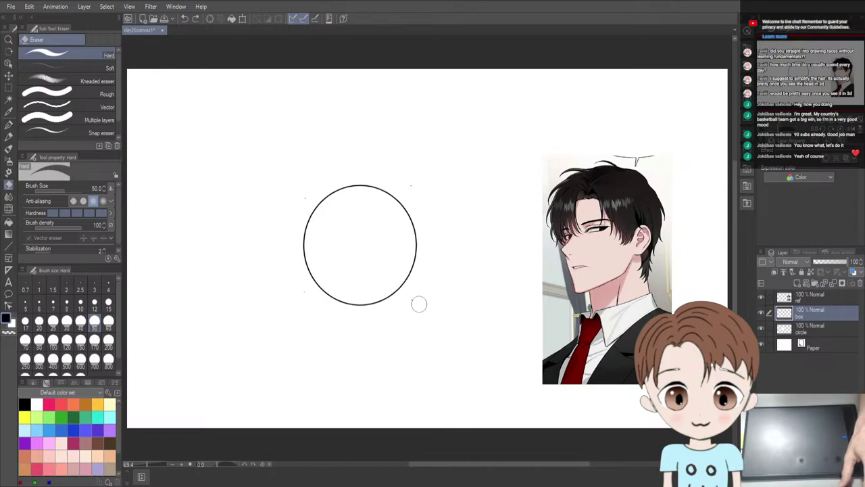
Sketch the box's right edge touching the circle, between the right-hand corner dots, with the Sketch brush at size 5
key("b")
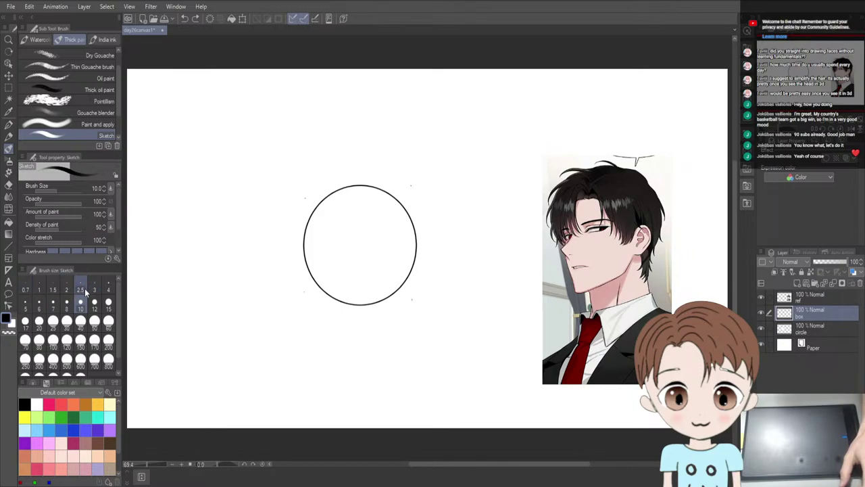
left_click(25, 305)
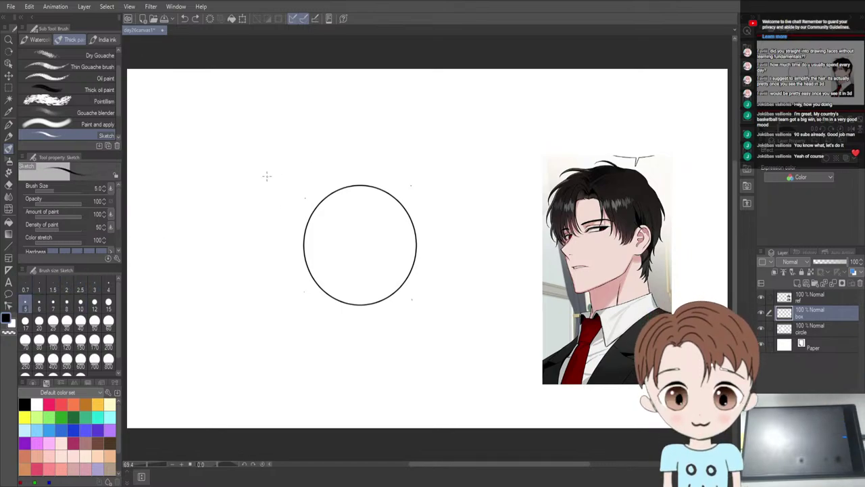
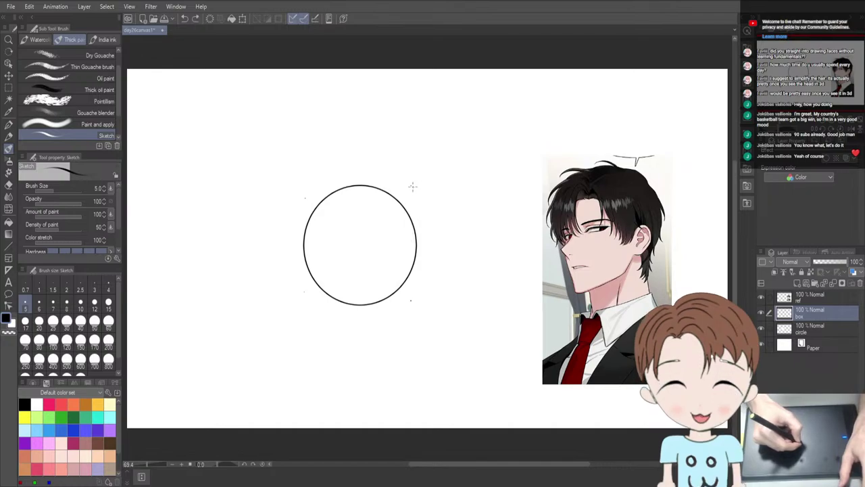
left_click_drag(412, 188, 414, 251)
key("ctrl+z")
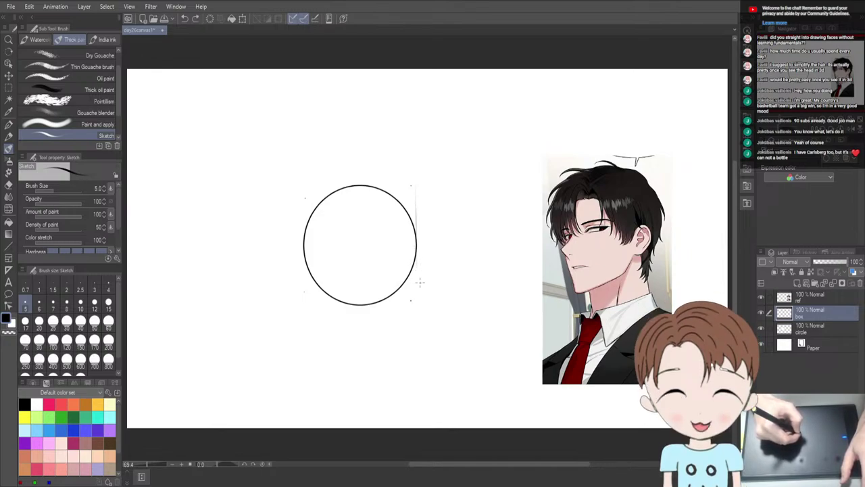
left_click_drag(417, 256, 416, 286)
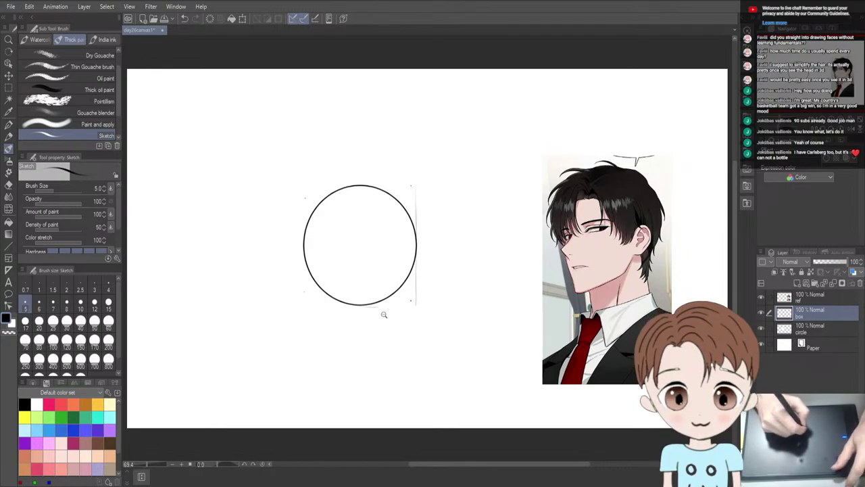
Sketch the box's bottom edge along the circle between the two lower corner dots and clean it up with the Hard eraser at size 20
left_click_drag(384, 314, 446, 311)
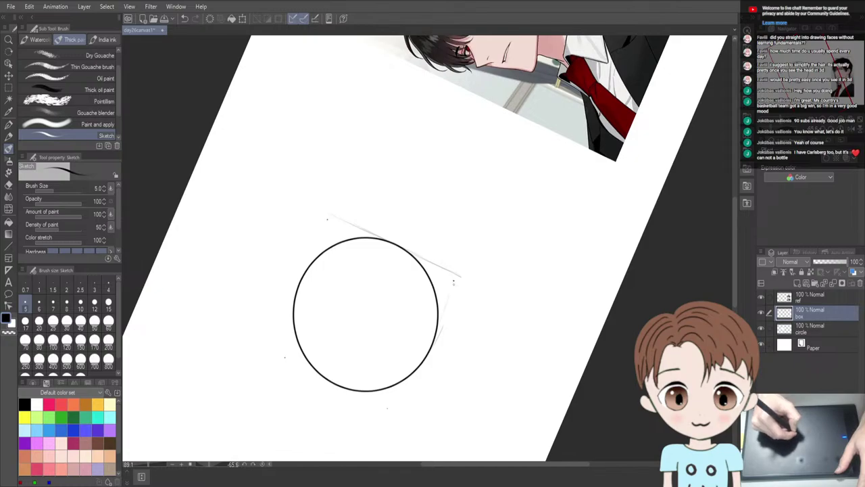
left_click_drag(457, 279, 440, 323)
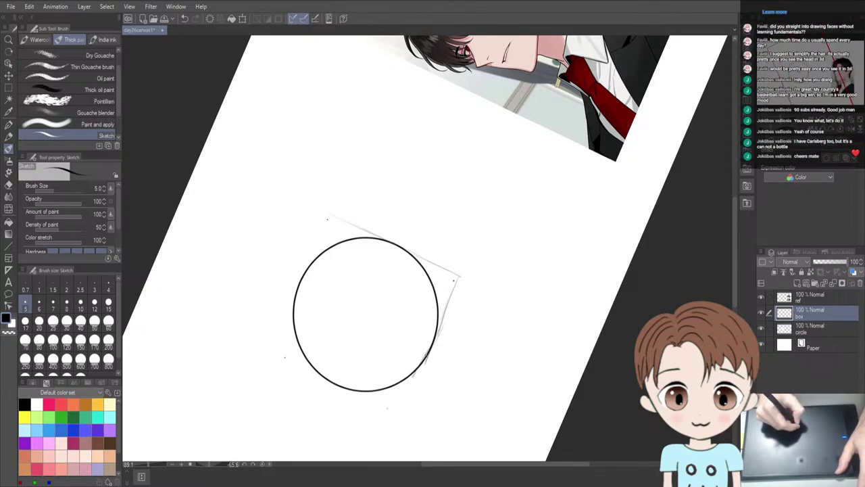
left_click_drag(411, 382, 387, 413)
key("ctrl+z")
key("ctrl+z")
left_click_drag(412, 377, 394, 403)
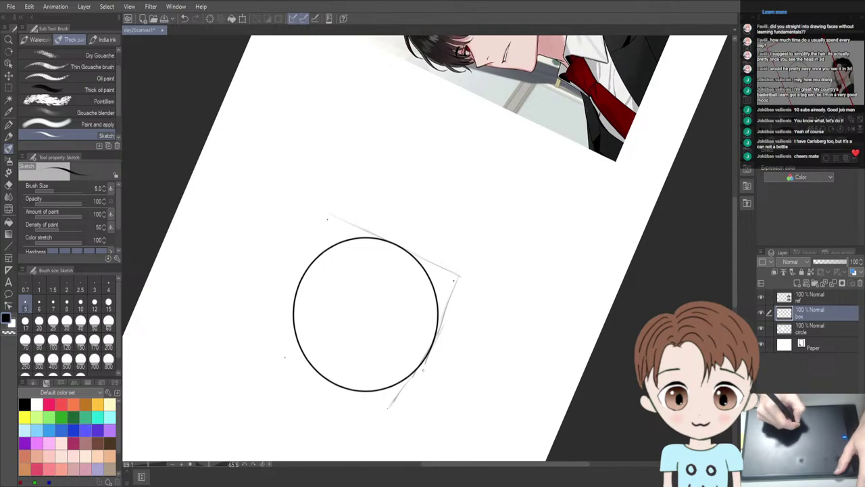
key("e")
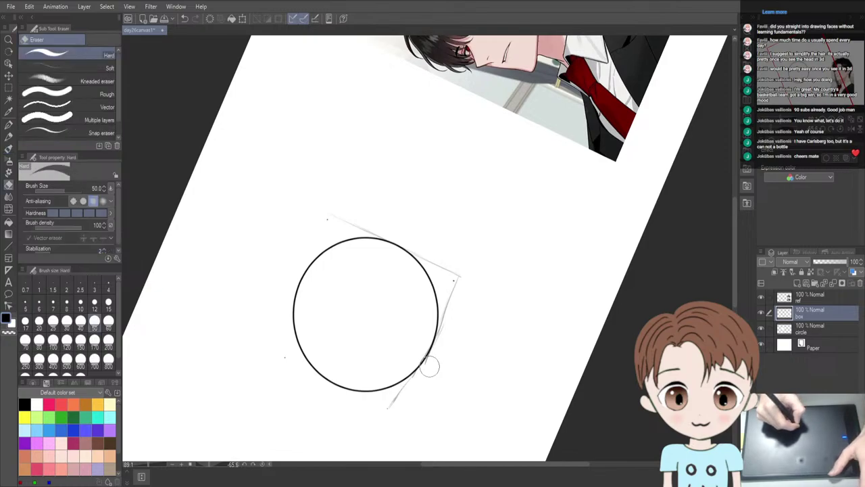
left_click(40, 322)
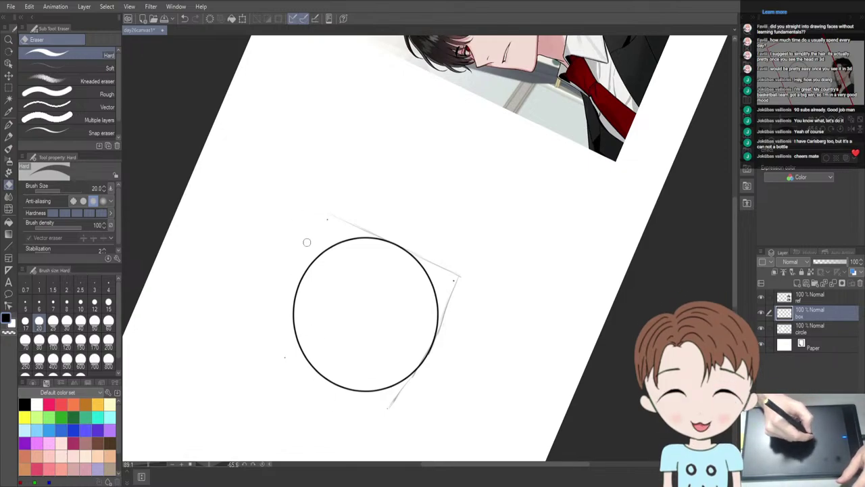
Sketch the box's top edge along the circle between the two upper corner dots with the Sketch brush
key("b")
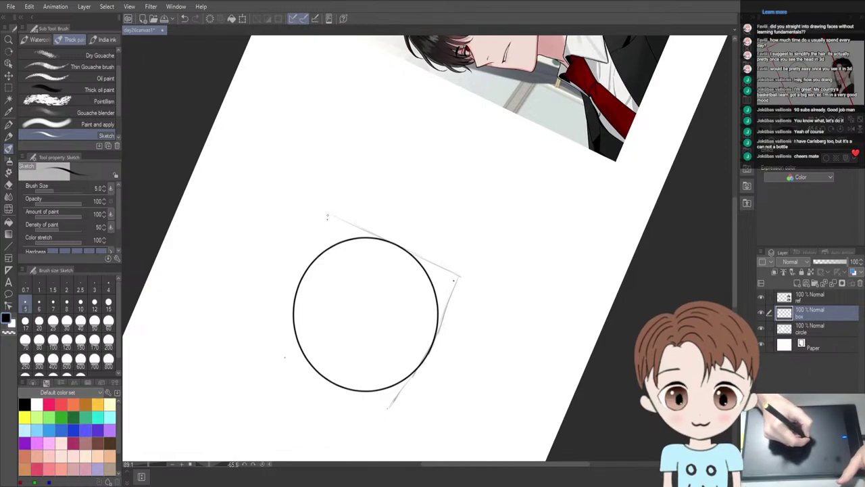
left_click_drag(327, 216, 321, 237)
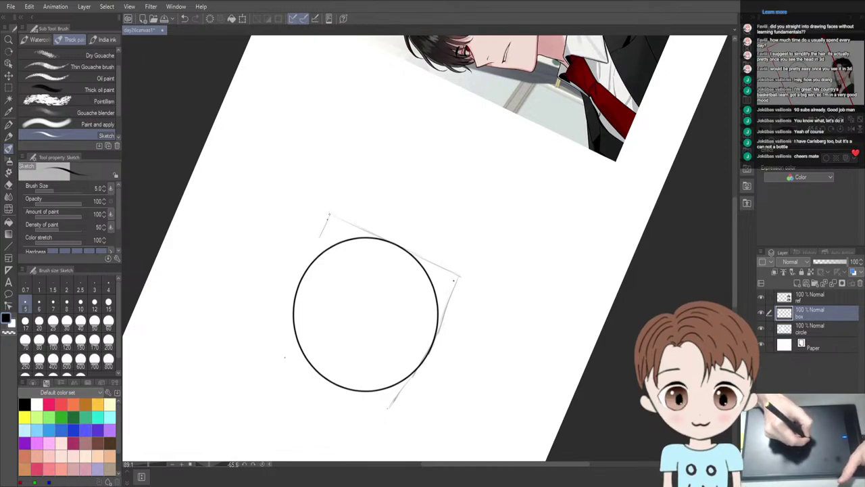
left_click_drag(323, 230, 302, 286)
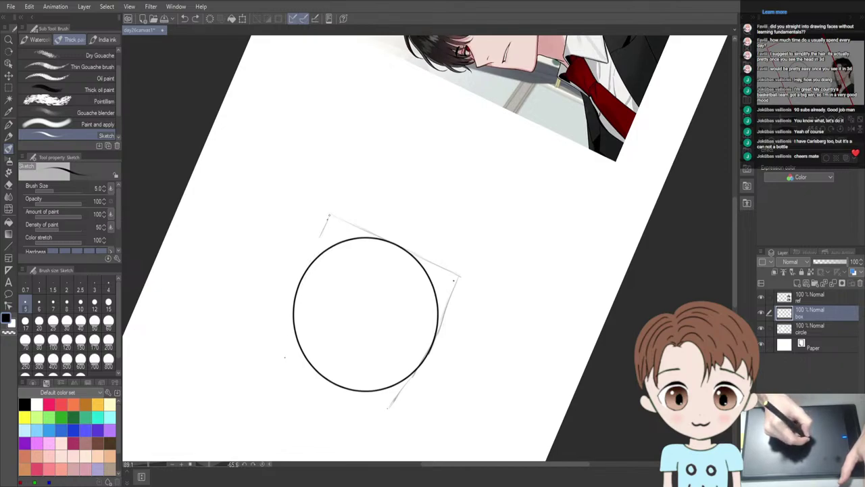
left_click_drag(324, 226, 305, 271)
left_click_drag(295, 313, 288, 331)
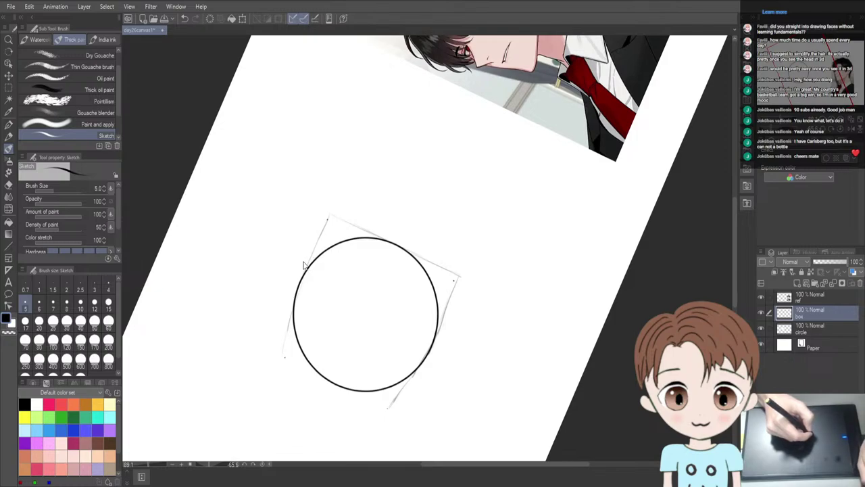
Mark two more box corner dots left of the circle, one above and one below, with the Sketch brush at size 5
key("ctrl+@")
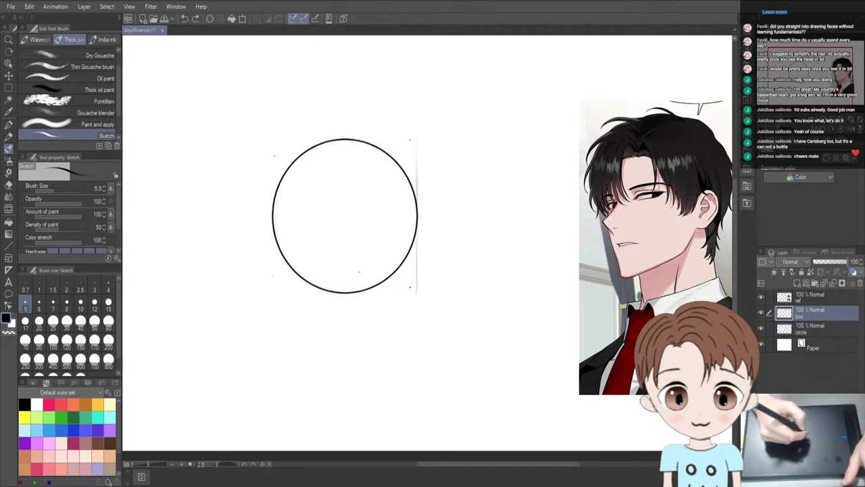
key("bracketright")
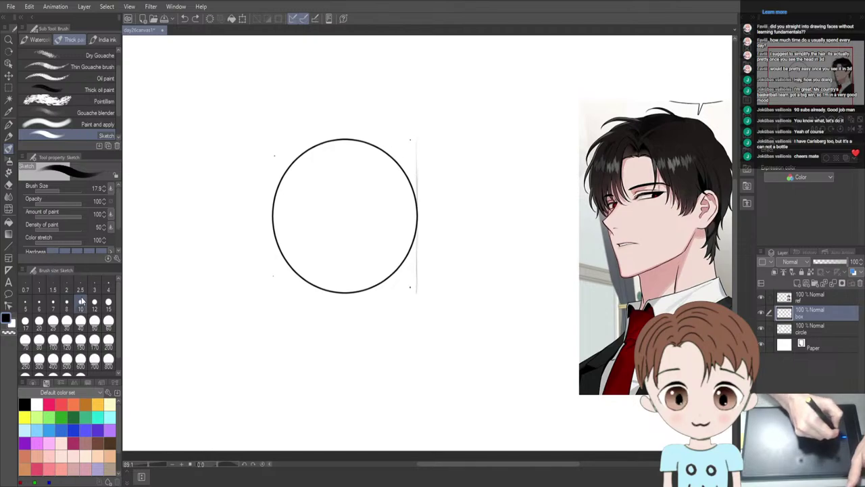
left_click(25, 302)
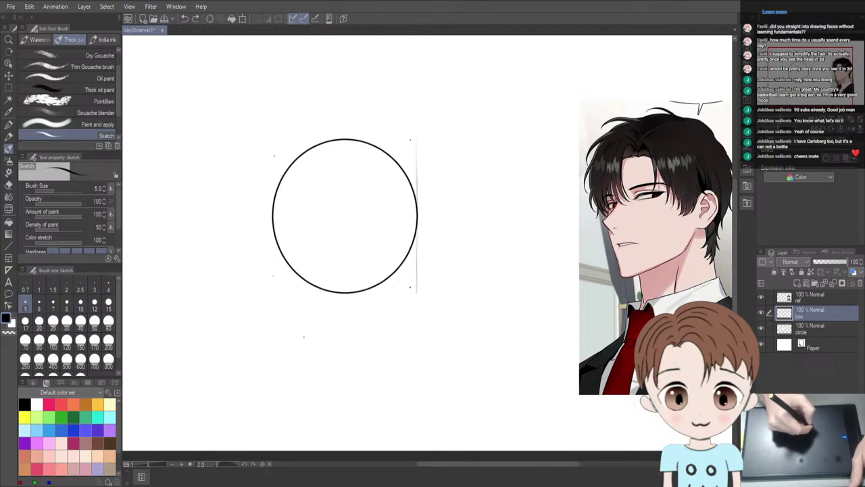
left_click_drag(358, 365, 372, 300)
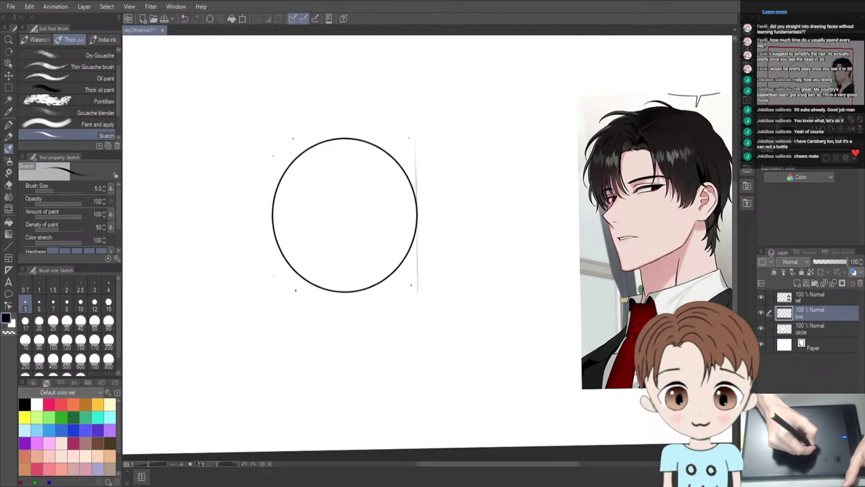
Erase the two right-hand corner dots on the box layer and redraw them slightly further right and closer together with the Sketch brush
key("e")
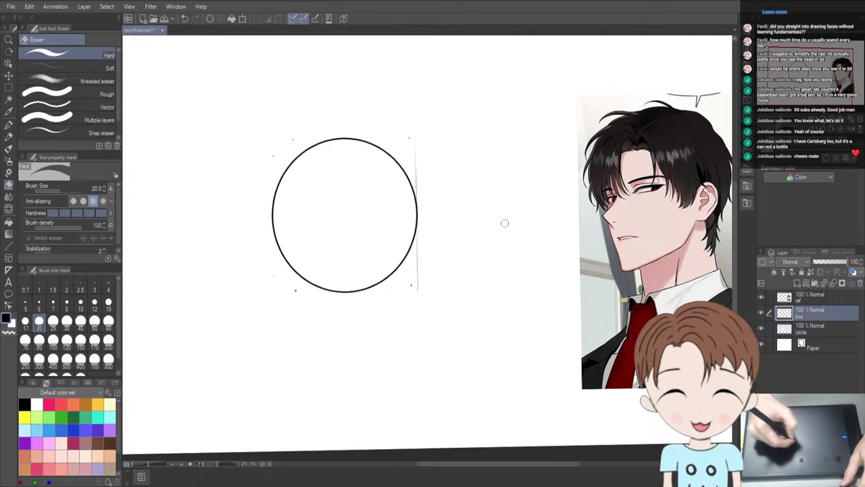
left_click(807, 329)
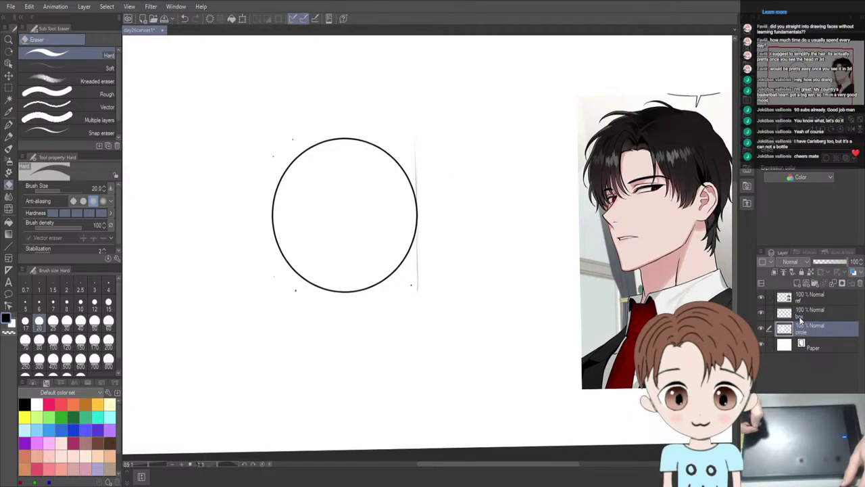
left_click(773, 317)
key("b")
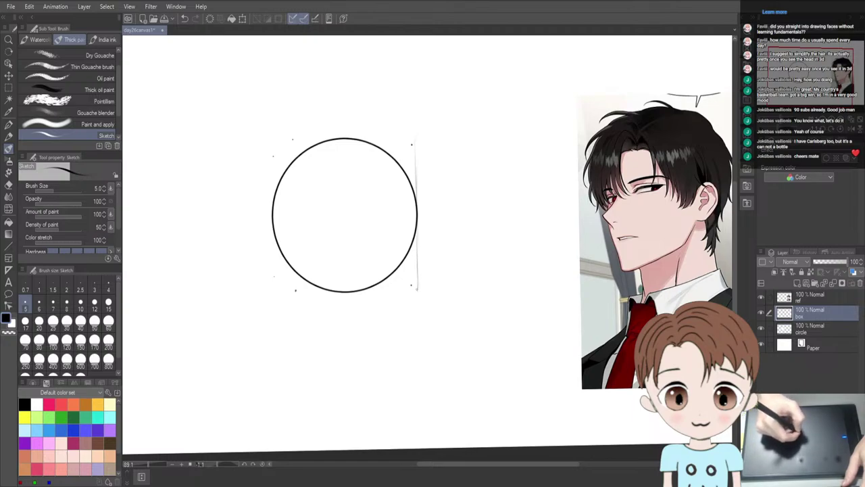
key("e")
key("b")
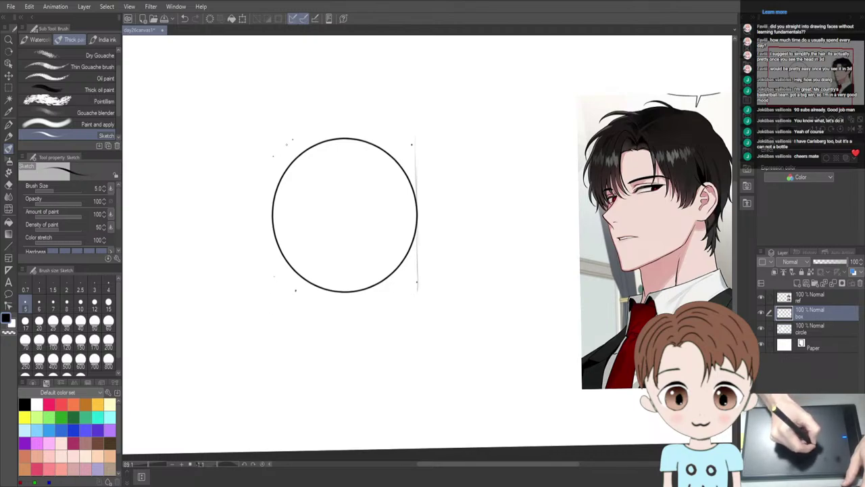
Join the two upper-left corner dots with a short diagonal and sketch the box's left edge down to the outer lower-left dot
left_click_drag(280, 150, 293, 139)
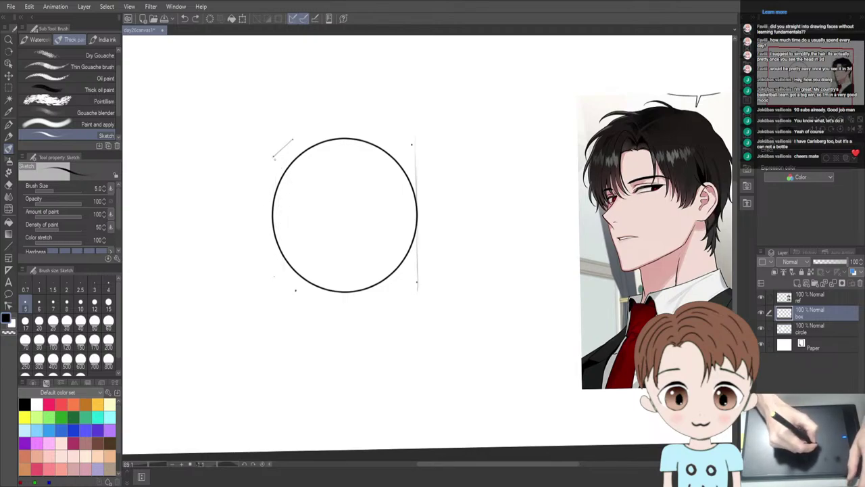
left_click_drag(272, 162, 274, 280)
key("ctrl+z")
left_click_drag(272, 157, 274, 271)
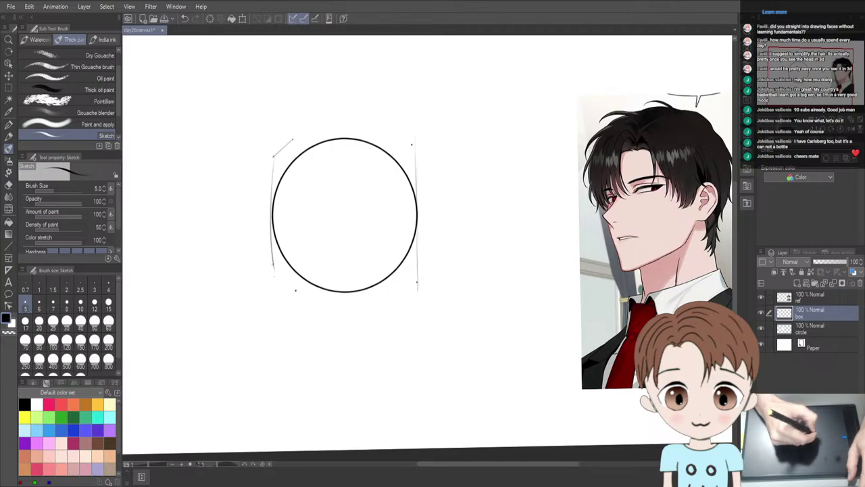
key("ctrl+z")
mouse_move(272, 178)
left_mouse_down()
mouse_move(273, 240)
mouse_move(271, 186)
mouse_move(273, 275)
left_mouse_up()
key("ctrl+z")
key("ctrl+z")
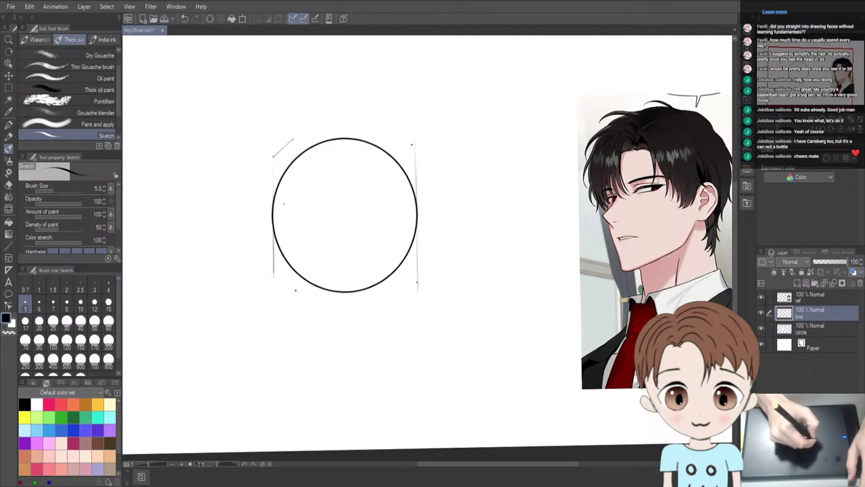
Join the two lower-left corner dots with a short diagonal to finish the narrow side face's lower edge
left_click_drag(274, 277, 295, 290)
key("ctrl+z")
key("ctrl+z")
key("ctrl+z")
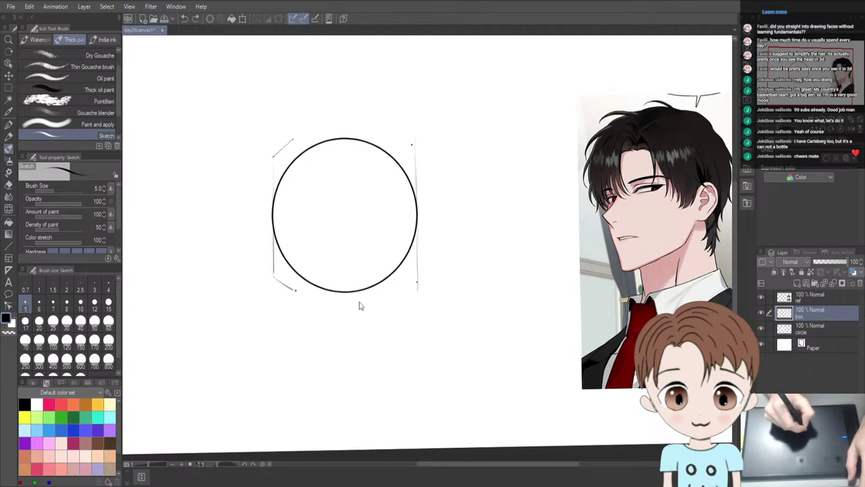
Mirror the canvas view and sketch the front face's bottom edge along the circle between its two lower corner dots
key("h")
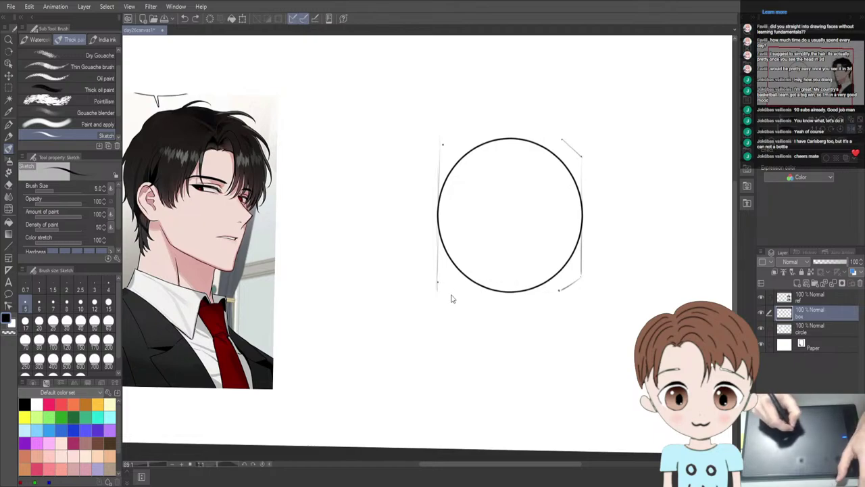
left_click_drag(449, 287, 512, 293)
key("ctrl+z")
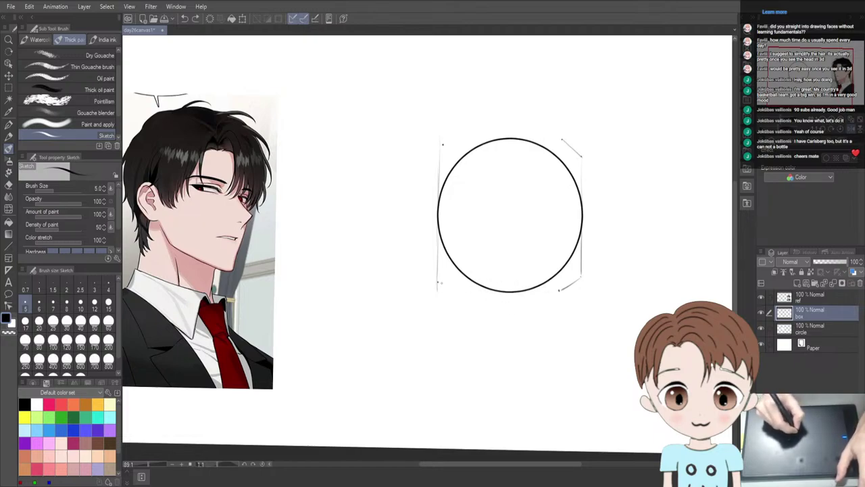
left_click_drag(449, 287, 509, 293)
key("ctrl+z")
left_click_drag(449, 286, 517, 294)
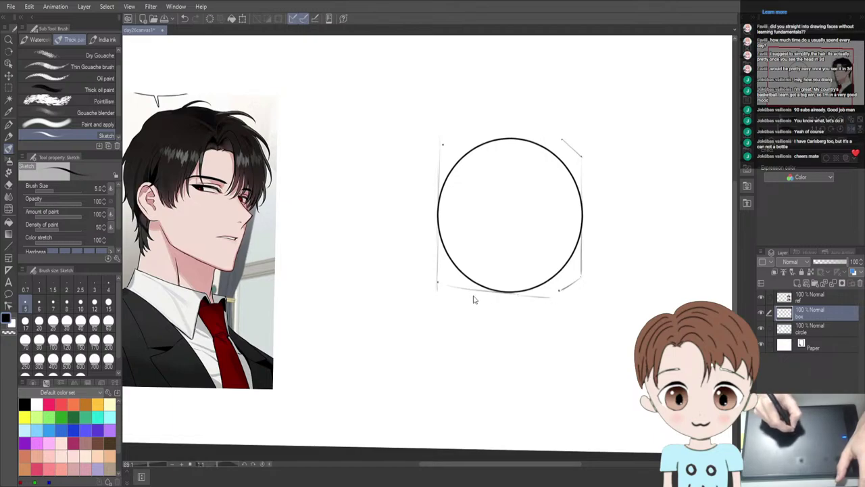
key("ctrl+z")
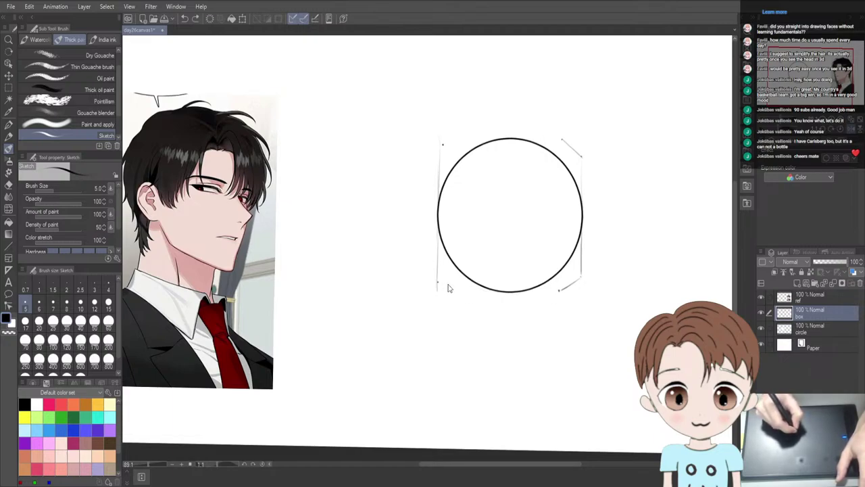
mouse_move(448, 287)
left_mouse_down()
mouse_move(517, 293)
mouse_move(501, 301)
mouse_move(484, 290)
mouse_move(537, 294)
mouse_move(508, 298)
mouse_move(500, 292)
mouse_move(543, 294)
left_mouse_up()
key("ctrl+z")
key("ctrl+z")
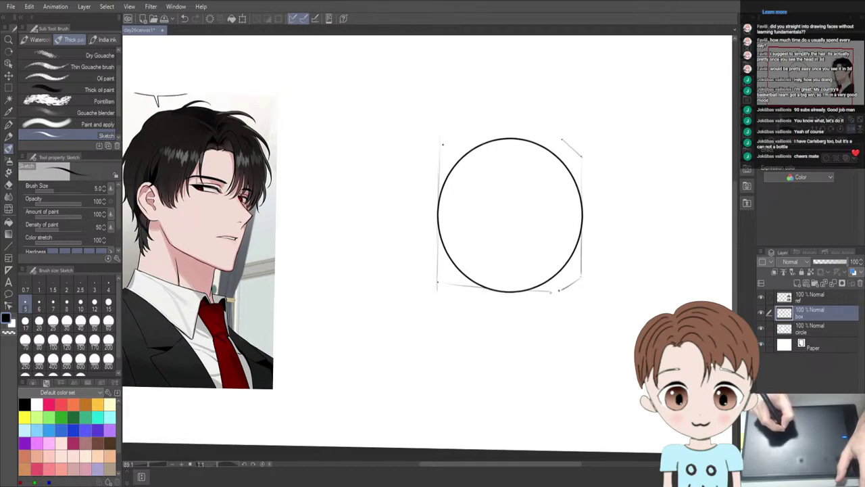
left_click_drag(552, 293, 560, 288)
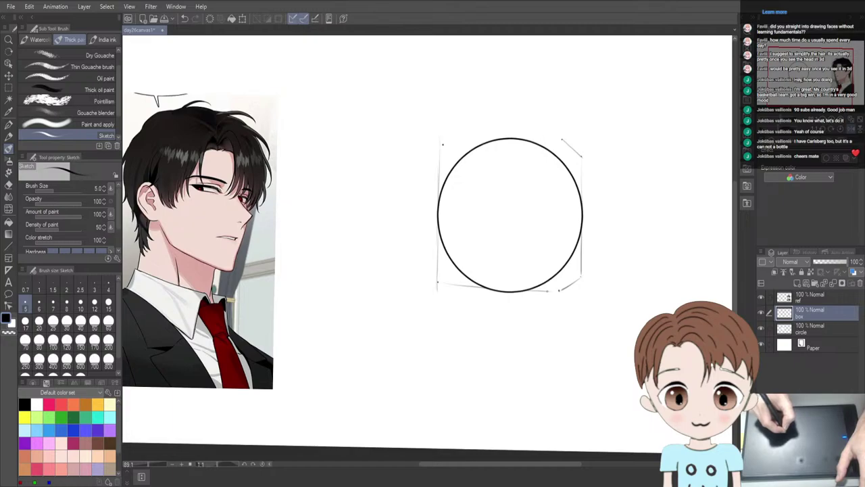
key("ctrl+z")
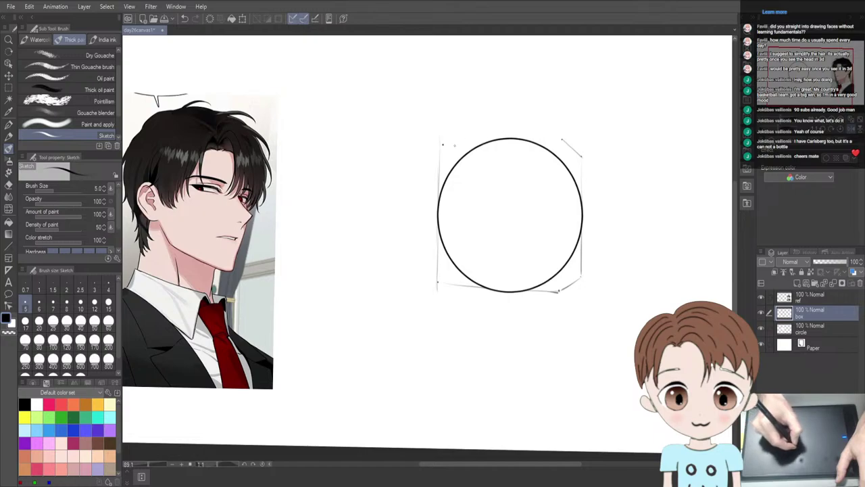
Sketch the front face's top edge along the circle, from the upper-left corner dot to the start of the upper-right diagonal
left_click_drag(442, 144, 518, 140)
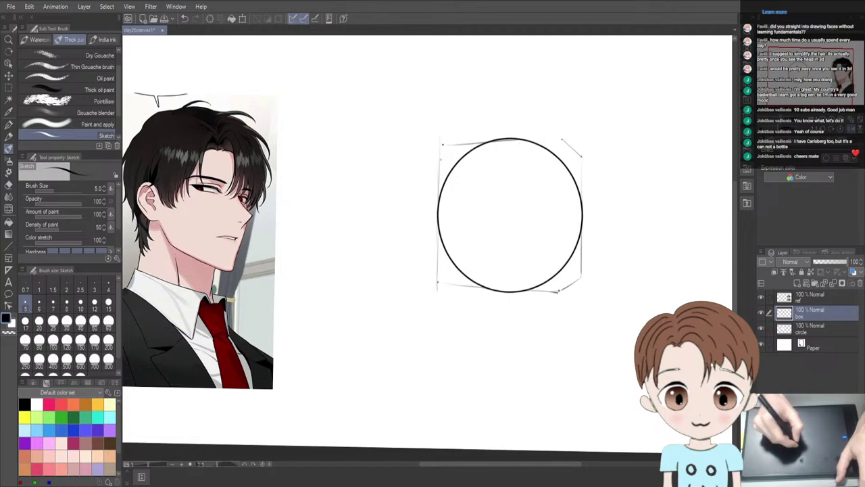
key("ctrl+z")
left_click_drag(448, 142, 525, 139)
key("ctrl+z")
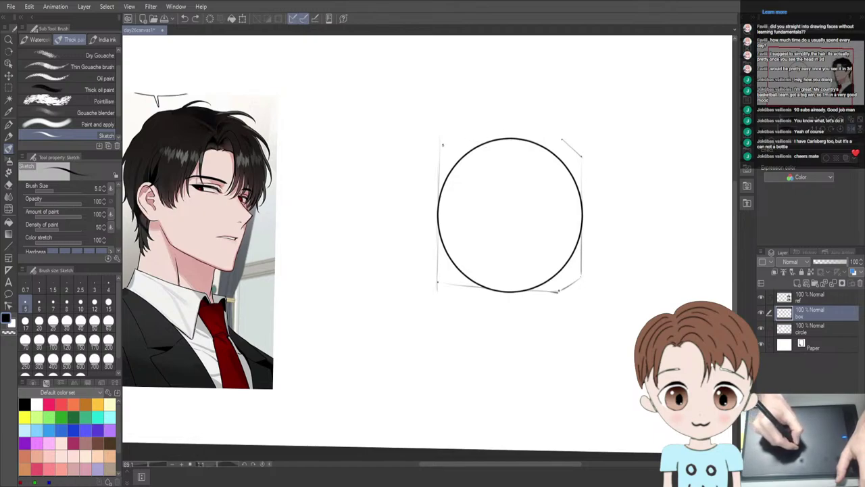
left_click_drag(448, 142, 527, 141)
key("ctrl+z")
left_click_drag(443, 143, 525, 139)
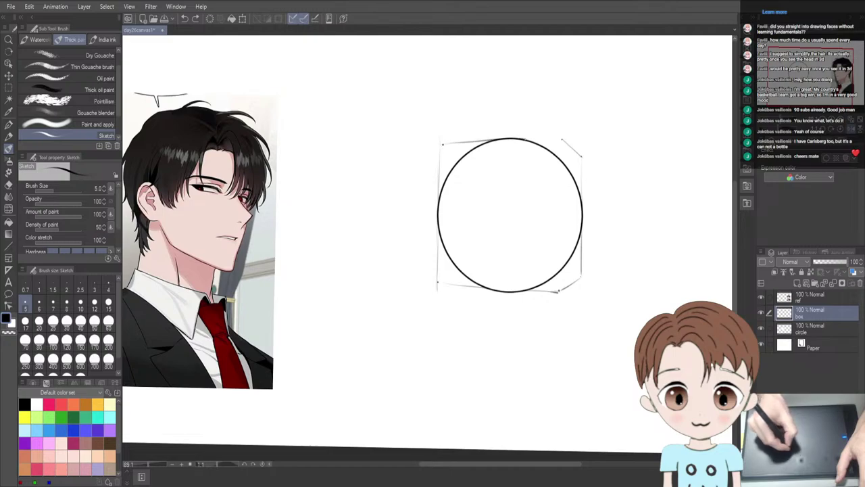
left_click_drag(446, 143, 566, 137)
key("ctrl+z")
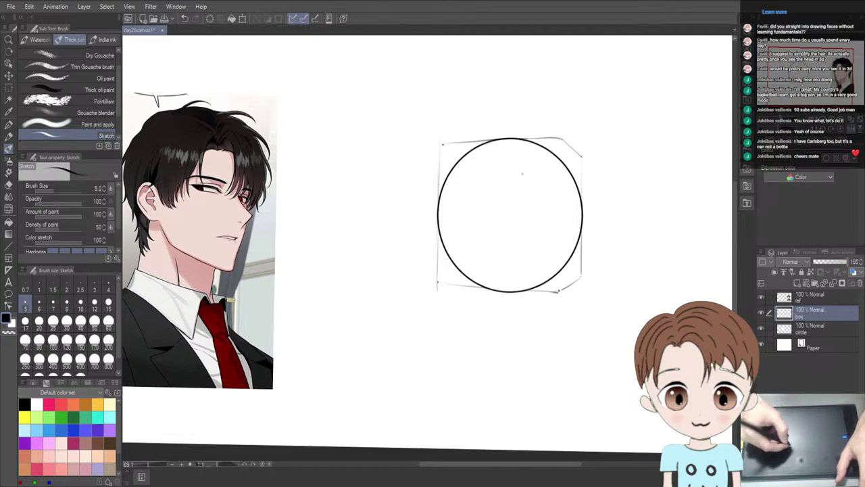
key("ctrl+z")
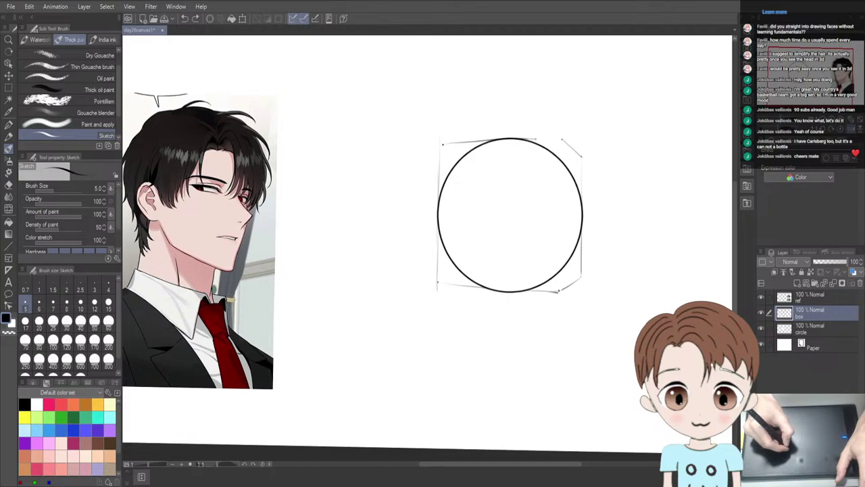
left_click_drag(534, 140, 570, 137)
key("ctrl+z")
key("ctrl+z")
key("ctrl+z")
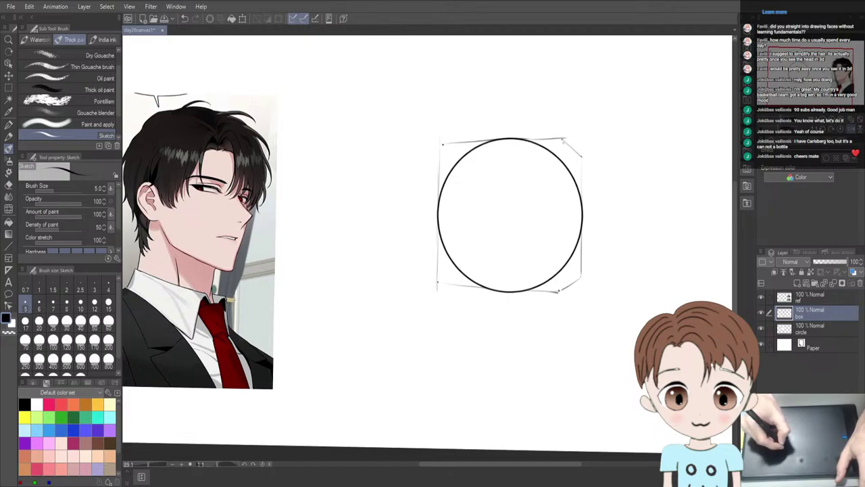
Sketch the upper part of the vertical edge between front and side faces, from the top corner down to about the circle's middle
key("e")
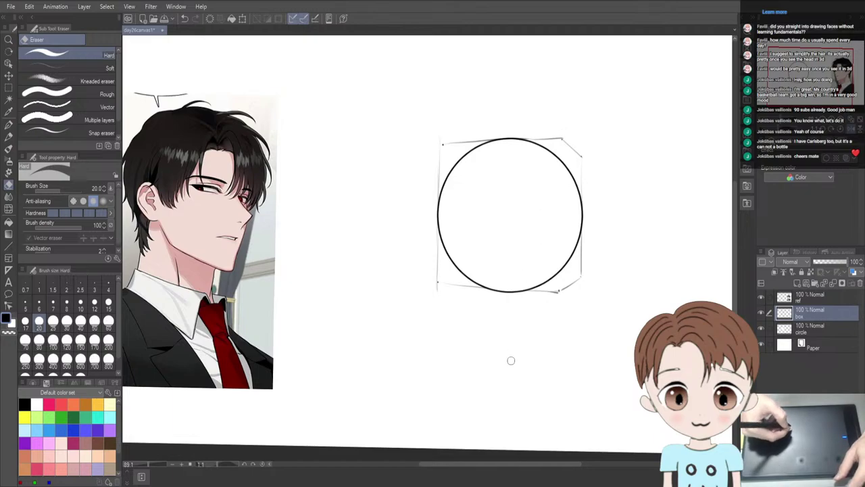
key("b")
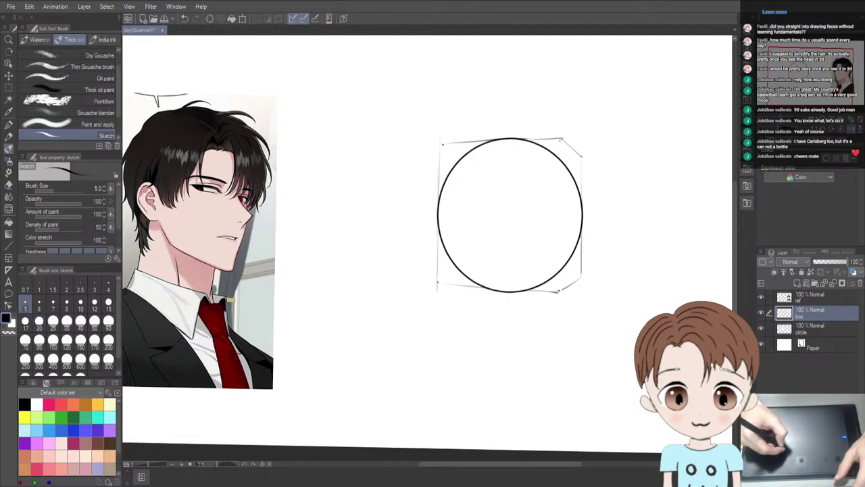
left_click_drag(559, 143, 558, 203)
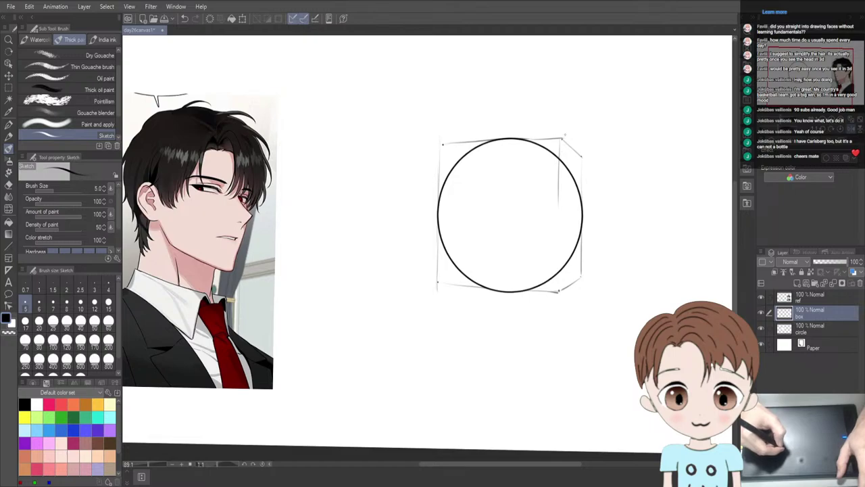
Erase the stray marks outside the circle on the circle layer with the Hard eraser at size 100
left_click(804, 327)
key("ctrl+t")
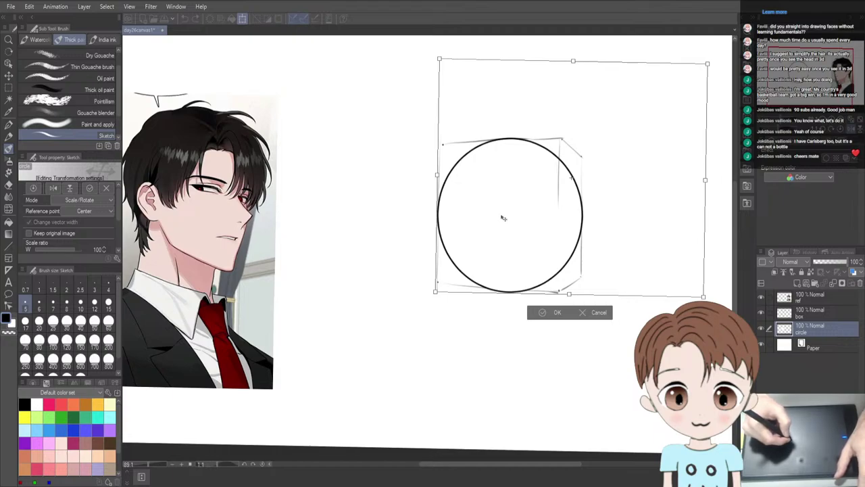
left_click(595, 312)
key("e")
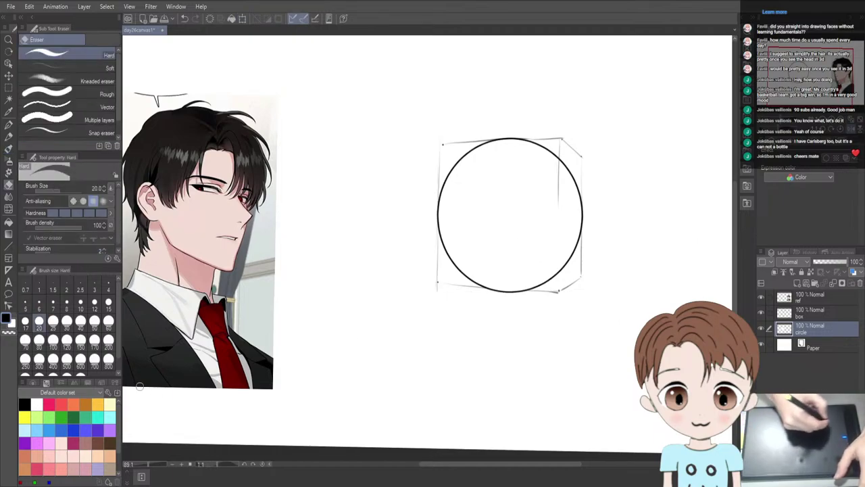
left_click(52, 340)
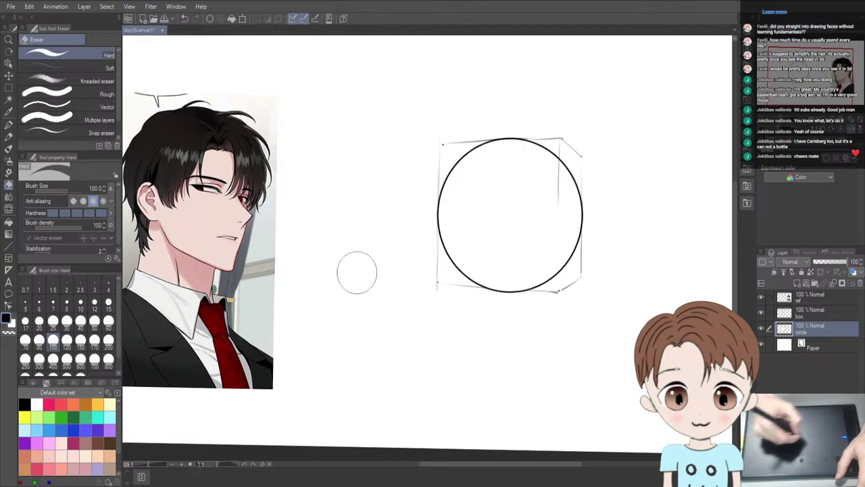
Scale the circle to 99% and nudge it slightly up and left so it fits inside the box
key("ctrl+t")
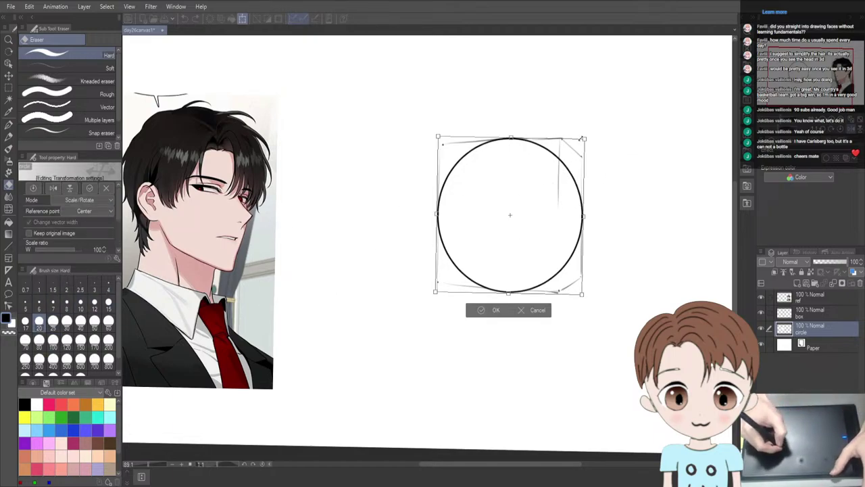
left_click_drag(583, 138, 584, 139)
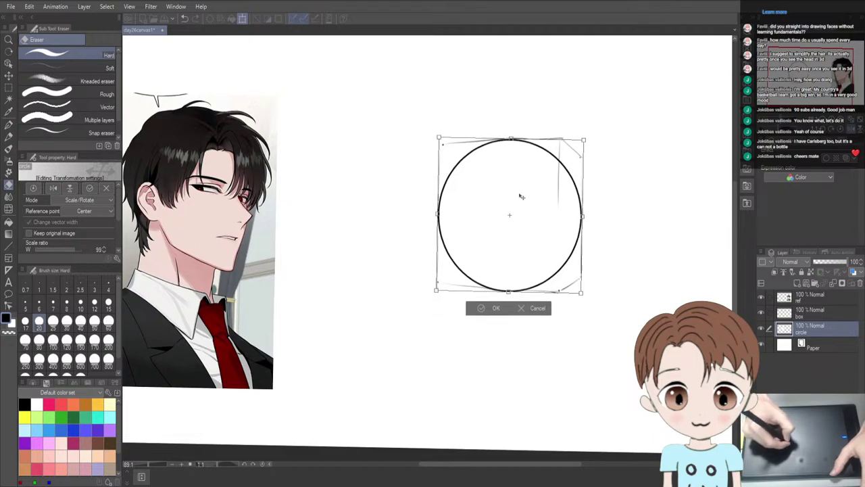
left_click_drag(521, 196, 520, 195)
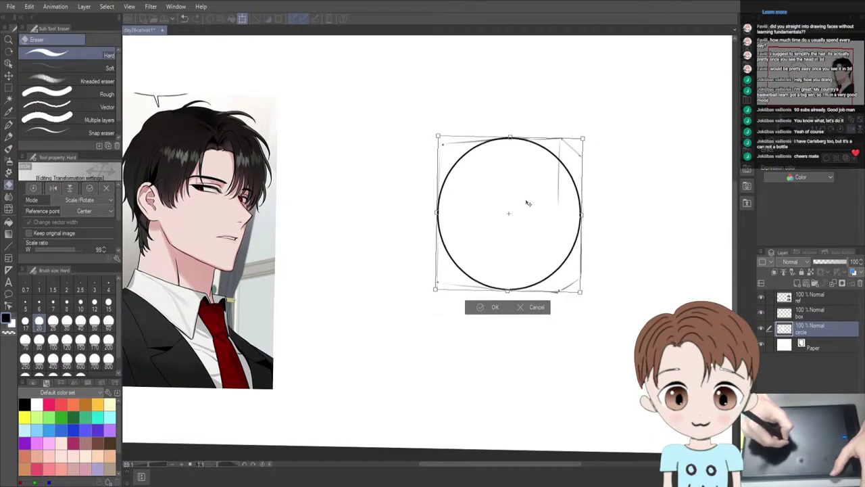
left_click(493, 308)
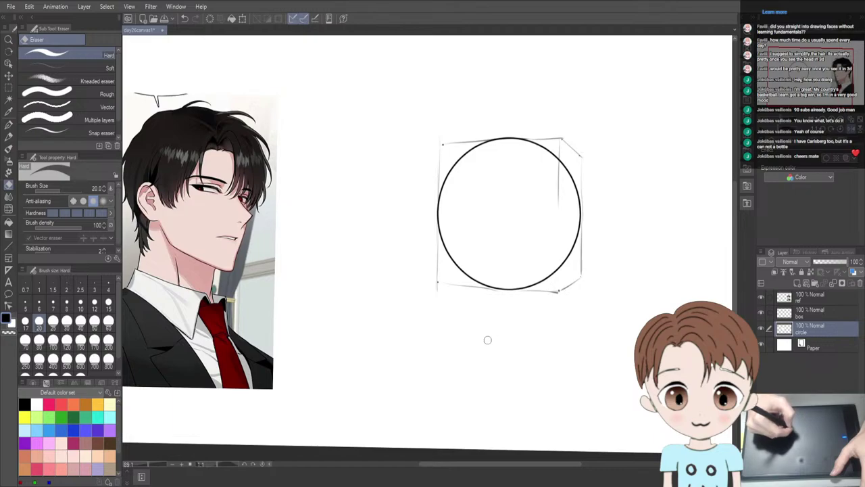
On the box layer, clean up the front face's upper-left corner: sketch the start of both edges and erase the stray corner dot
key("alt+bracketright")
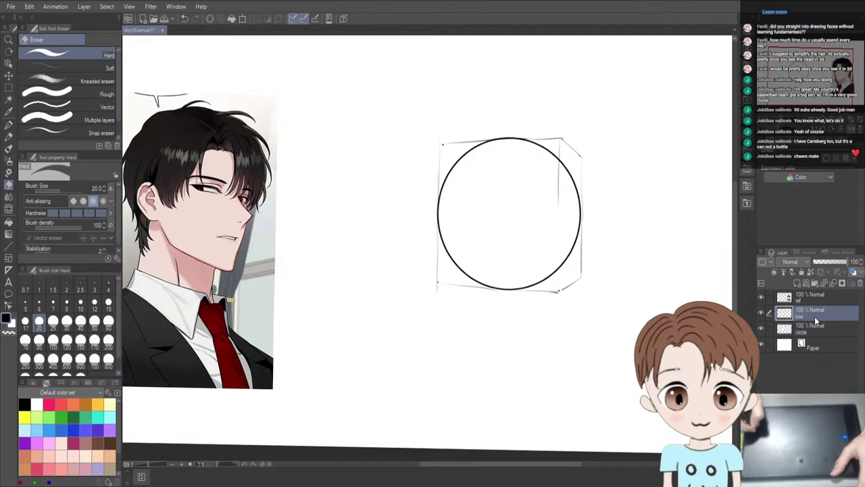
key("b")
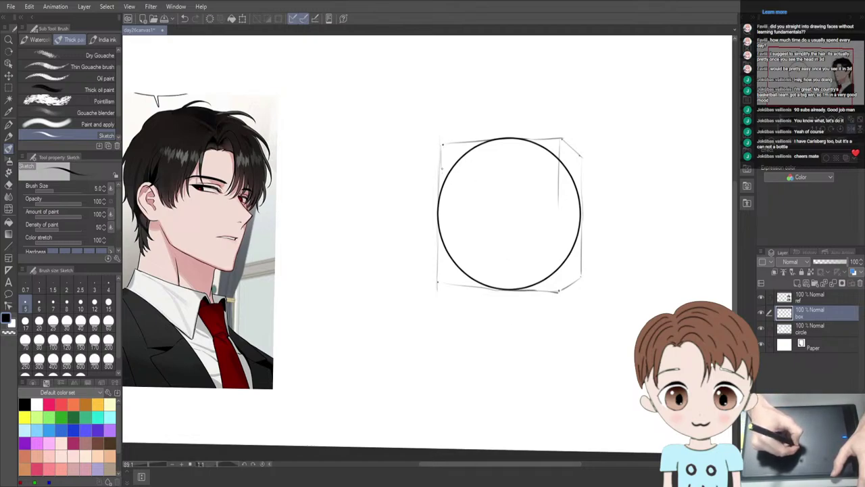
left_click_drag(440, 143, 437, 180)
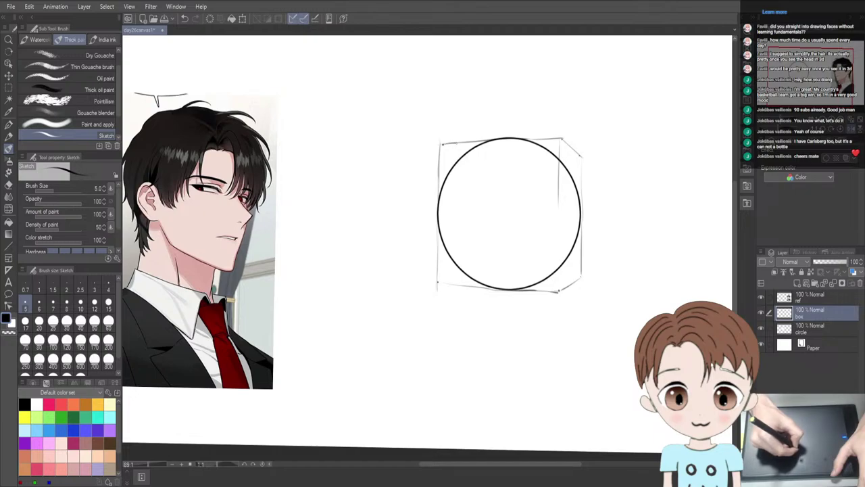
key("e")
mouse_move(443, 144)
left_mouse_down()
mouse_move(445, 165)
mouse_move(447, 143)
mouse_move(459, 142)
left_mouse_up()
key("p")
key("e")
key("p")
key("ctrl+z")
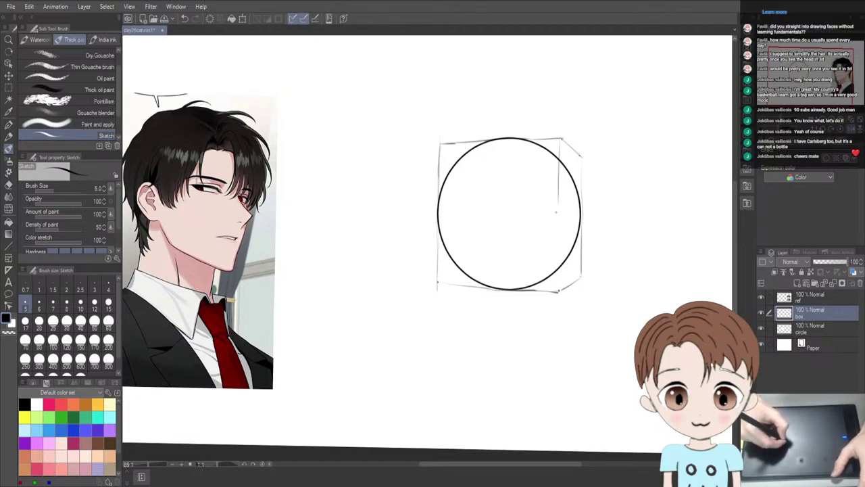
Extend the vertical edge between the front and side faces from the circle's middle down to the lower corner
left_click_drag(559, 212, 558, 287)
key("ctrl+z")
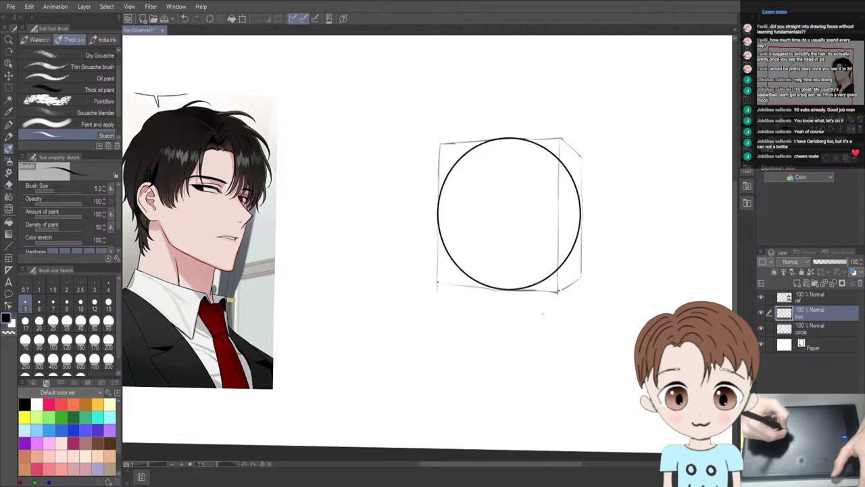
key("e")
key("b")
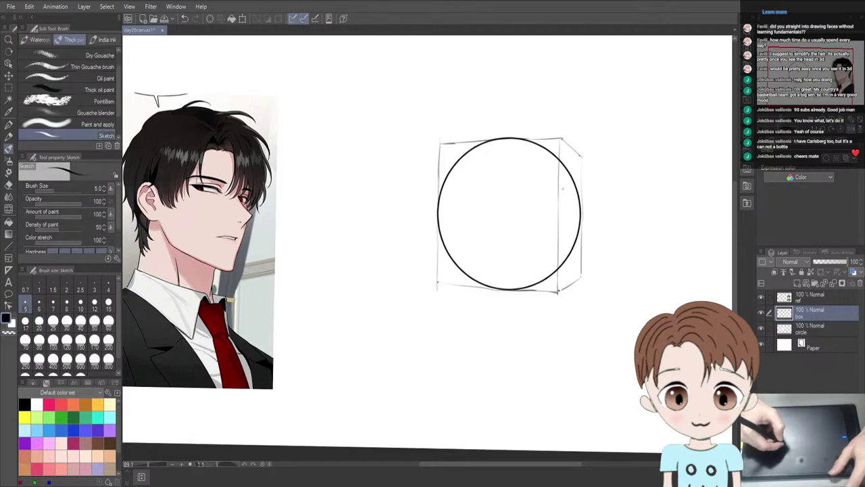
Scale the circle down slightly on the circle layer and nudge it so it meets the side face's outer edge inside the box
key("h")
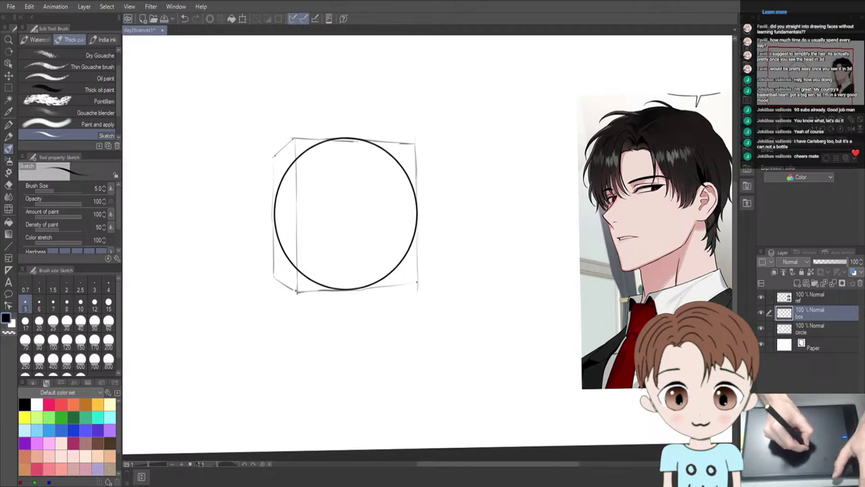
left_click(822, 327)
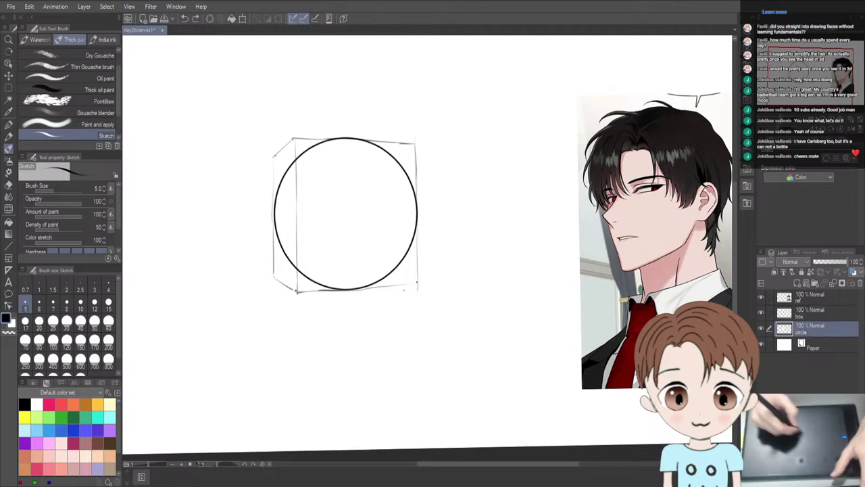
key("ctrl+t")
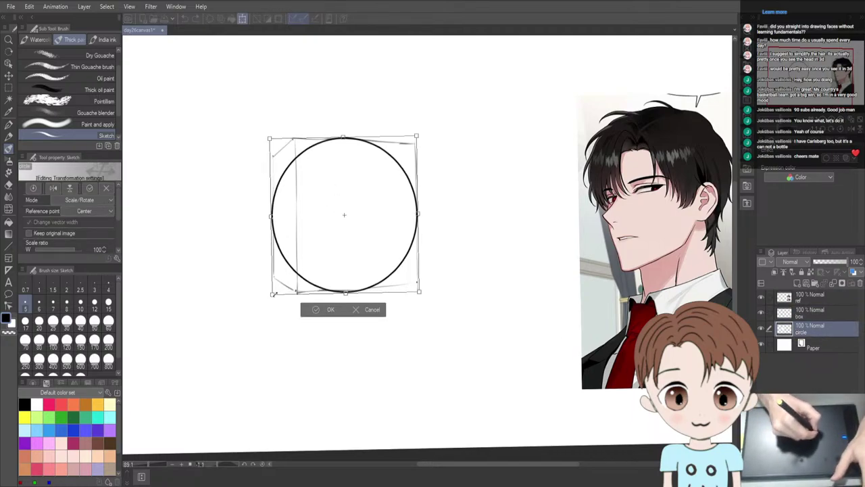
left_click_drag(273, 293, 277, 290)
key("Return")
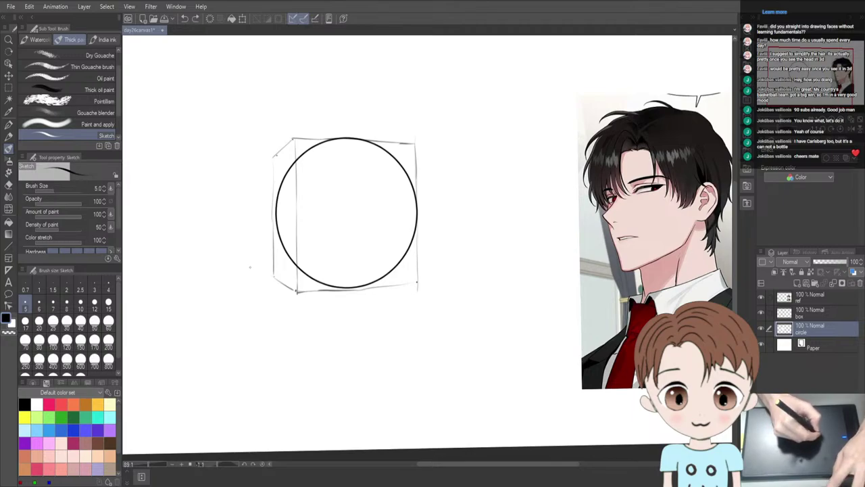
key("m")
key("k")
left_click_drag(342, 216, 344, 214)
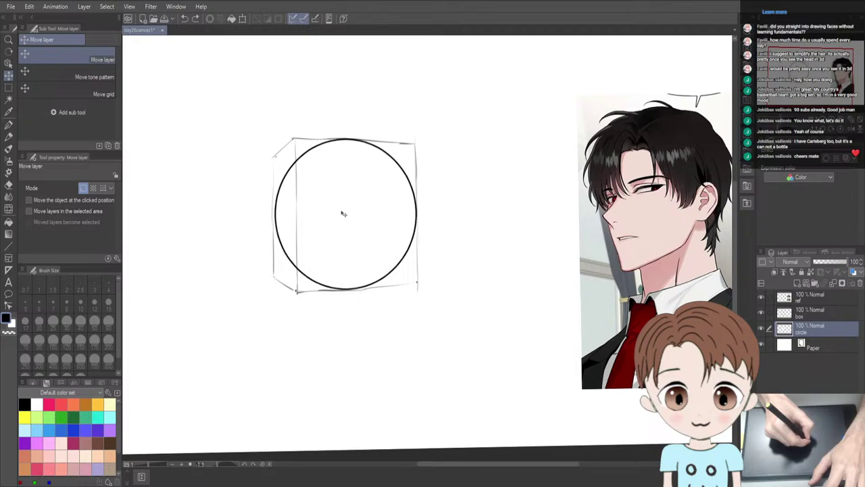
left_click_drag(344, 225, 342, 226)
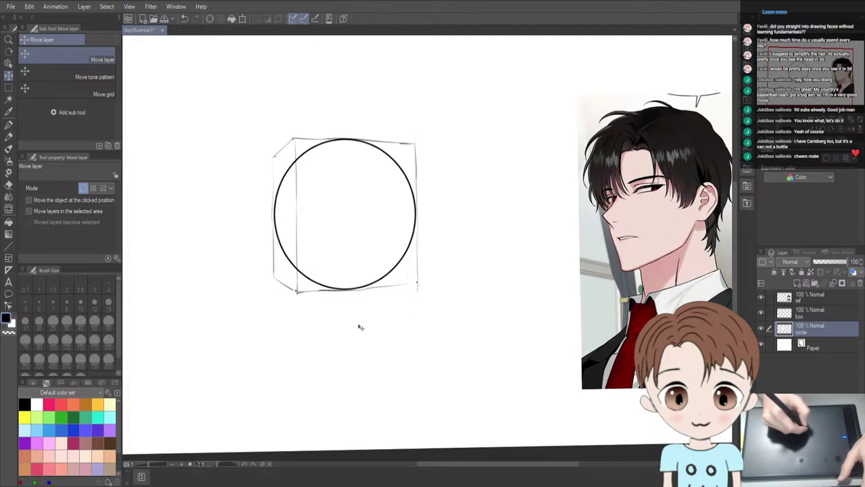
On the box layer, reinforce the front face's bottom edge with a short stroke just below the circle
key("e")
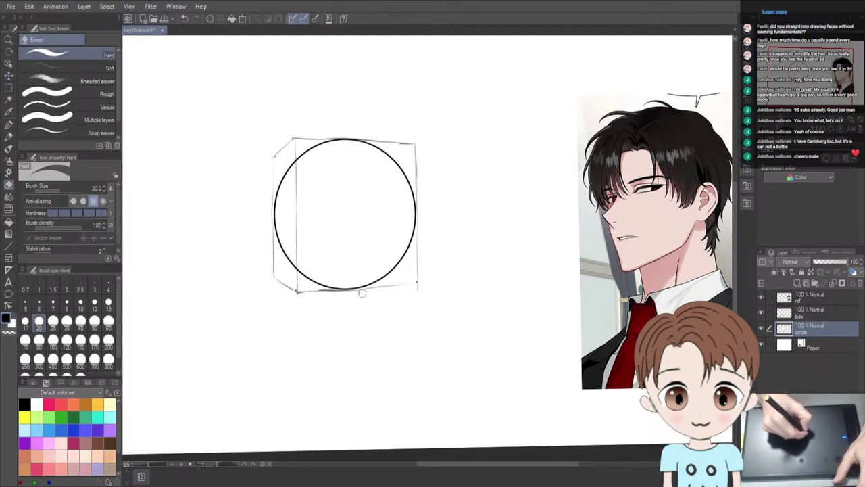
left_click(811, 312)
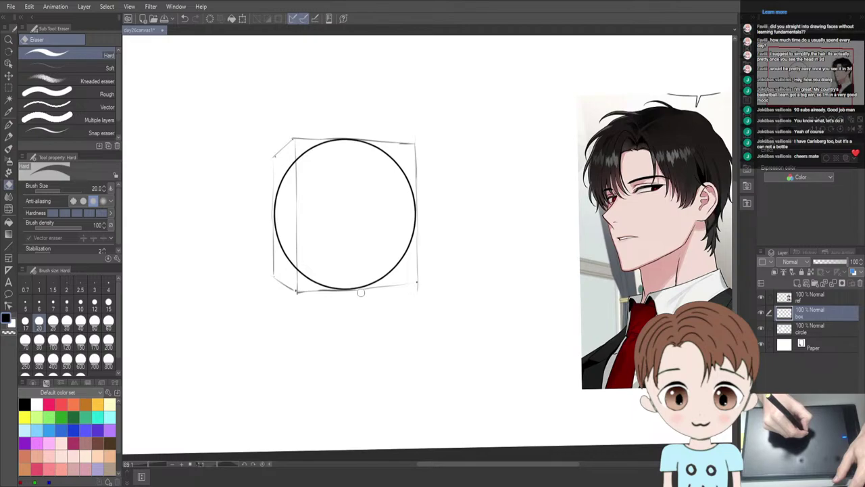
key("b")
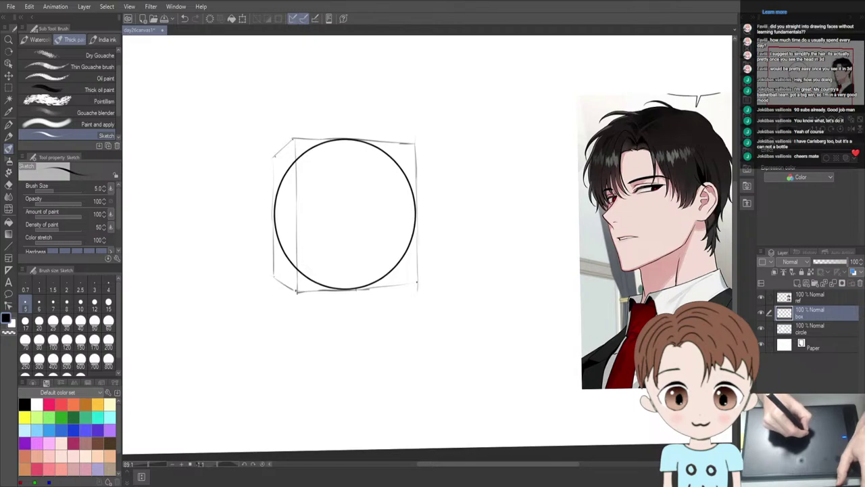
left_click_drag(355, 290, 369, 298)
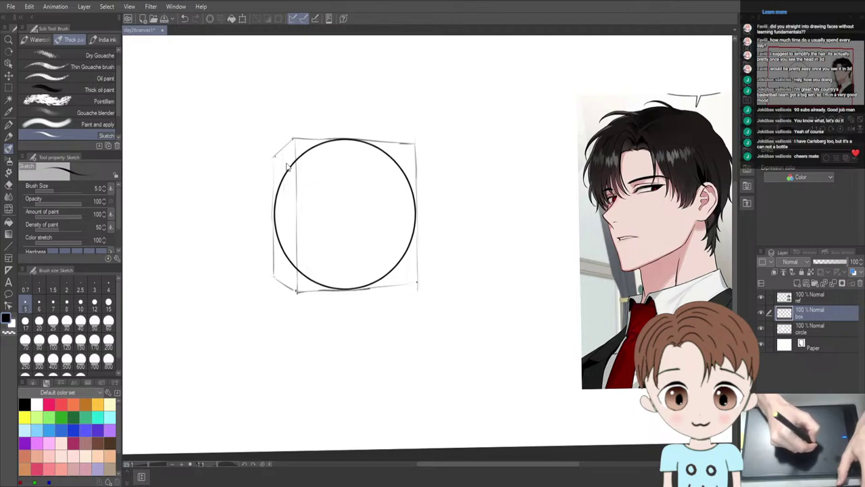
Sketch a vertical centre line down the narrow side face, from its top edge to its bottom edge
left_click_drag(283, 147, 281, 214)
key("ctrl+z")
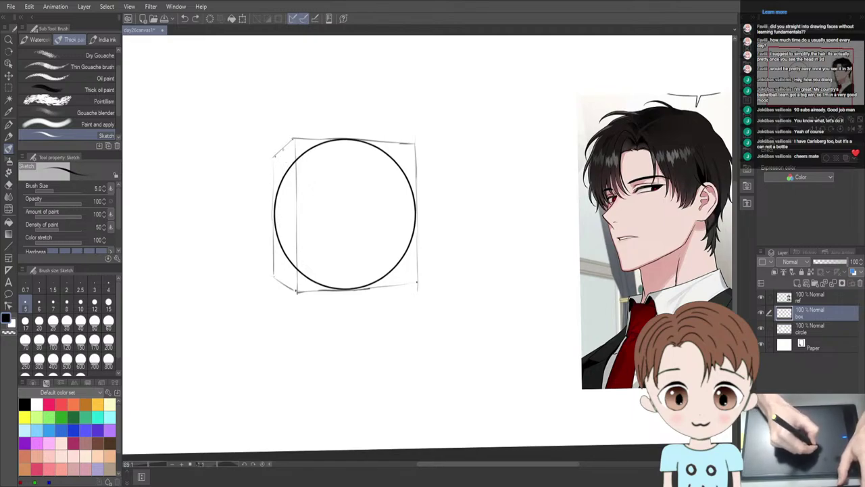
left_click_drag(283, 179, 282, 288)
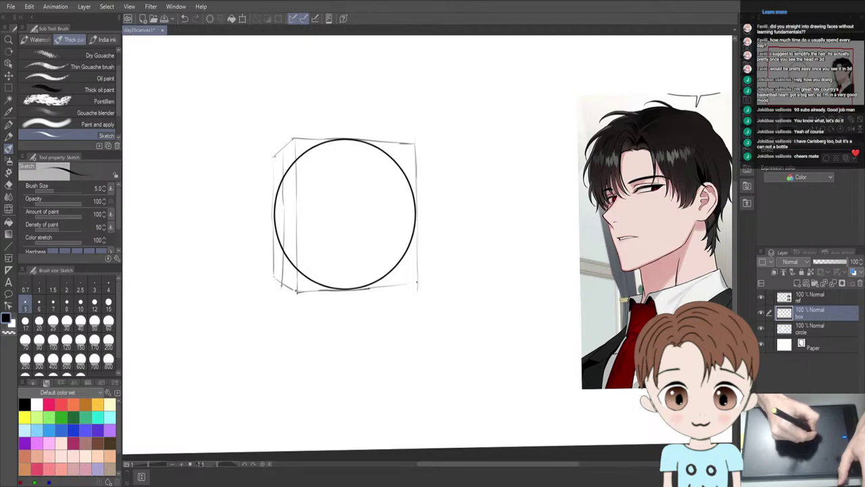
key("ctrl+z")
left_click_drag(284, 225, 285, 283)
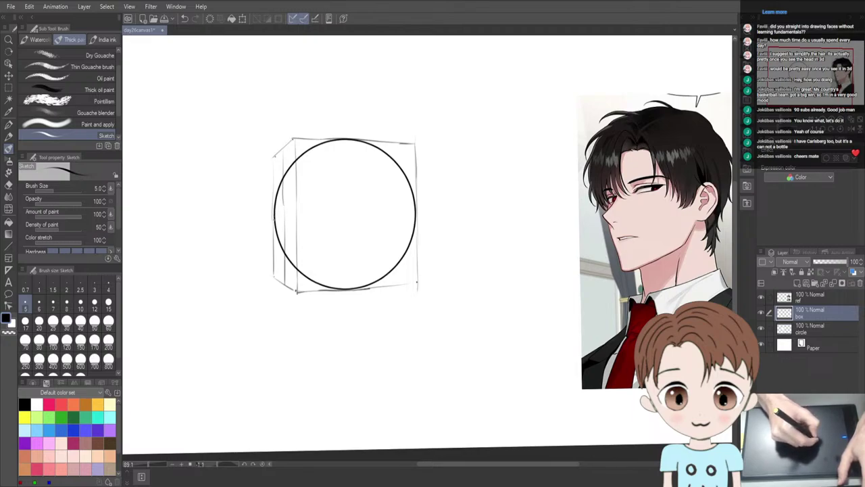
left_click_drag(274, 217, 302, 218)
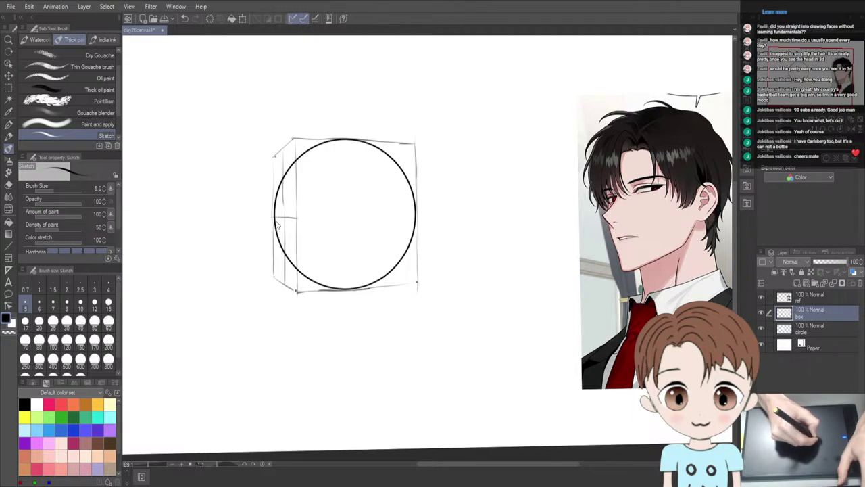
key("ctrl+z")
key("ctrl+z")
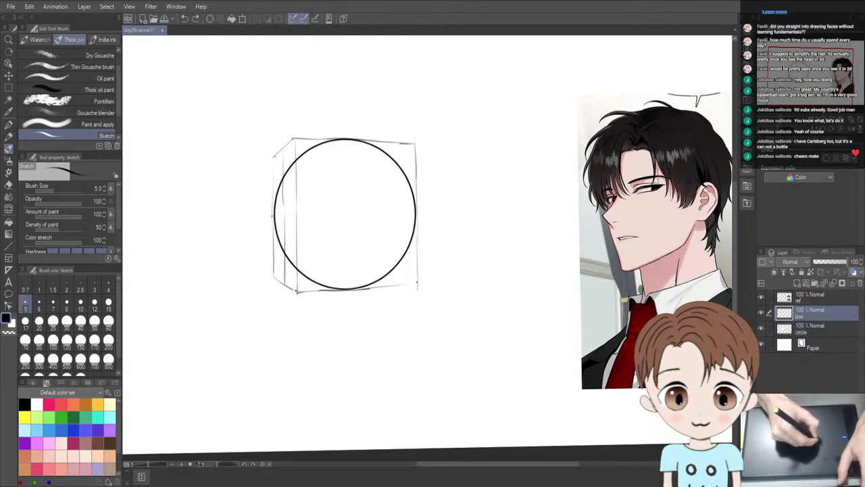
left_click_drag(282, 216, 297, 221)
key("ctrl+z")
key("ctrl+z")
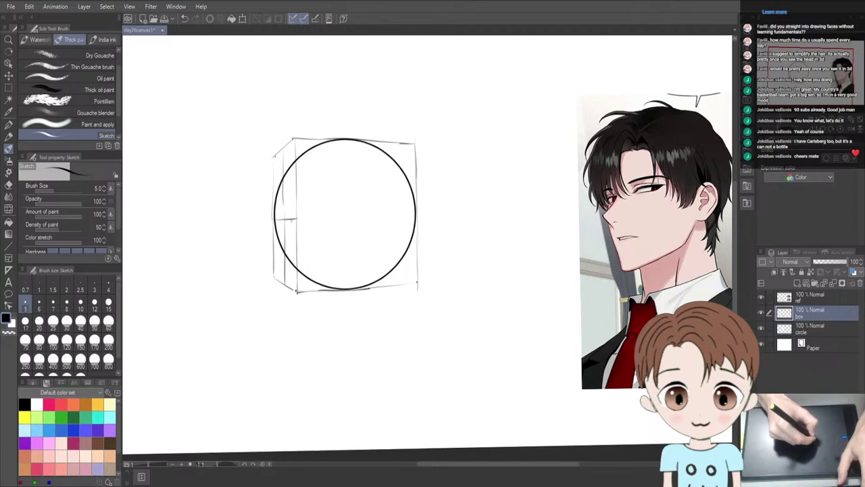
key("ctrl+z")
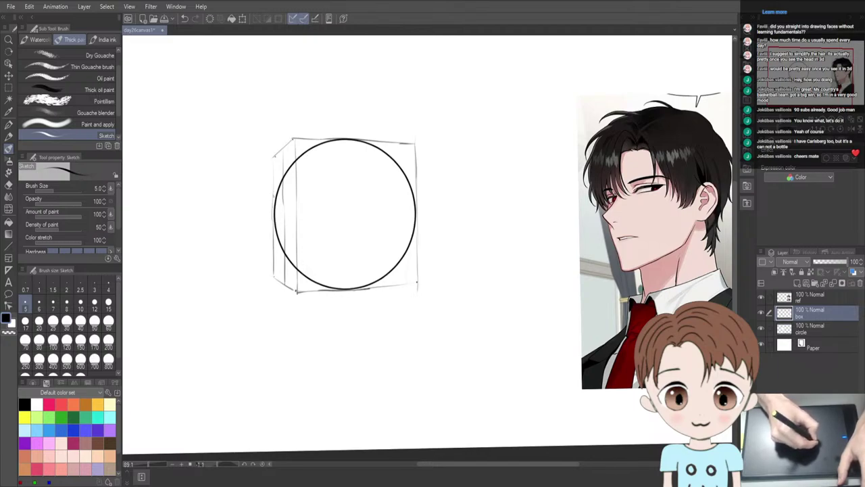
Reinforce the upper half of the side face's outer vertical edge, from the top corner to the circle's middle
left_click_drag(274, 163, 277, 215)
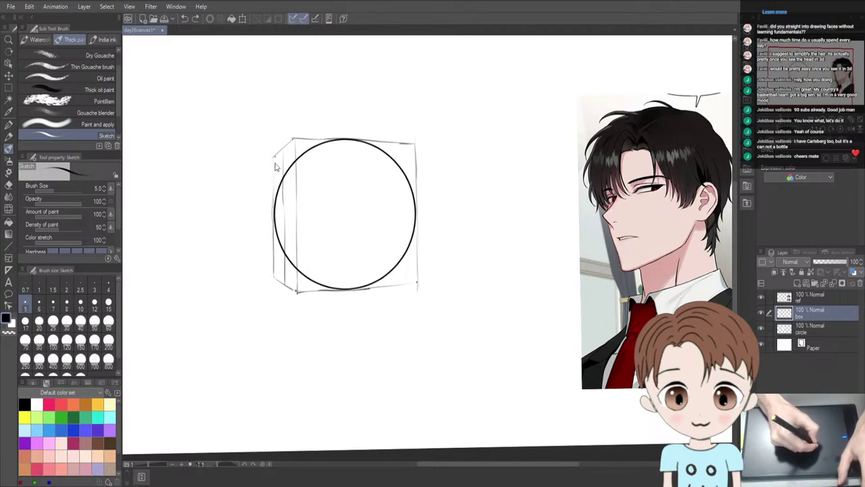
left_click_drag(273, 156, 273, 215)
key("e")
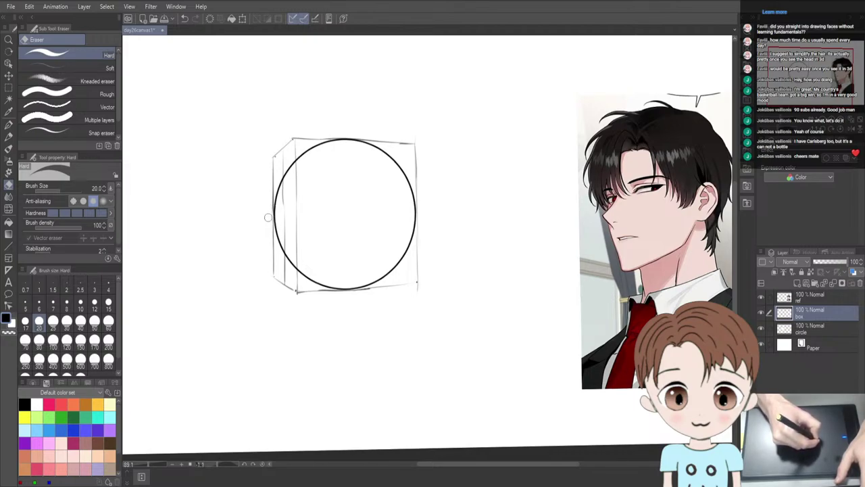
Sketch a horizontal centre line across the narrow side face at the circle's mid-height
key("b")
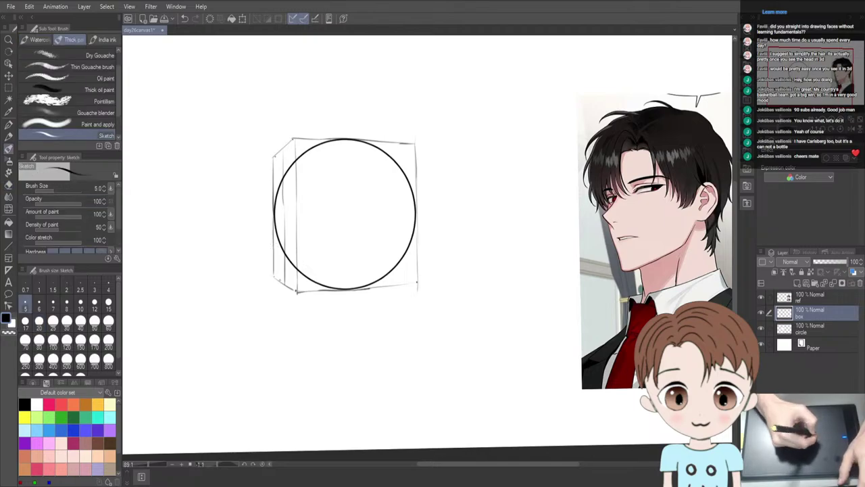
key("h")
key("h")
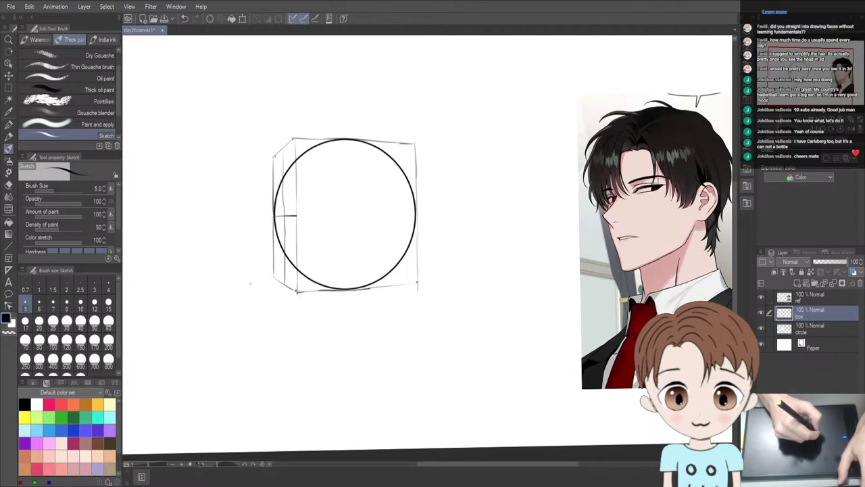
Erase the overshoot below the front face's outer bottom corner and reinforce that face's outer vertical edge
key("h")
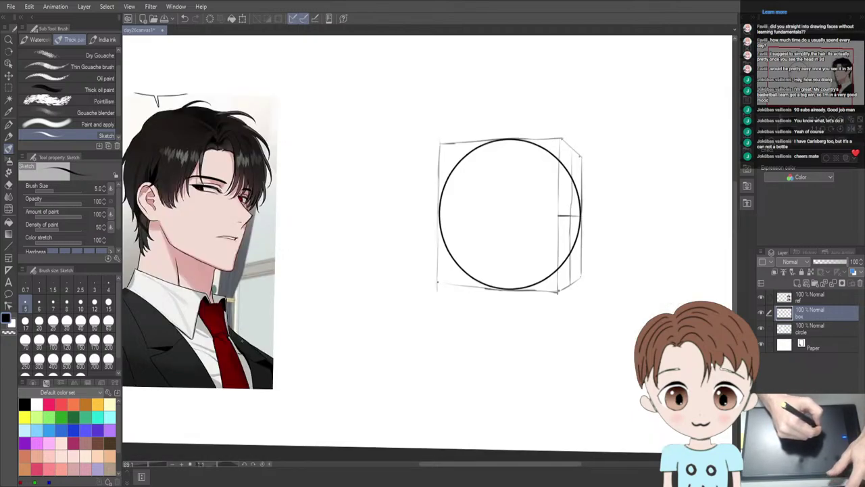
key("h")
key("e")
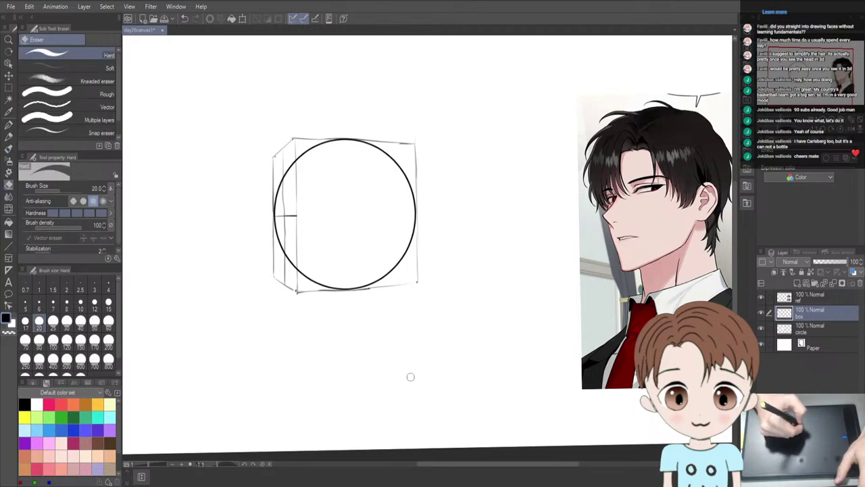
key("b")
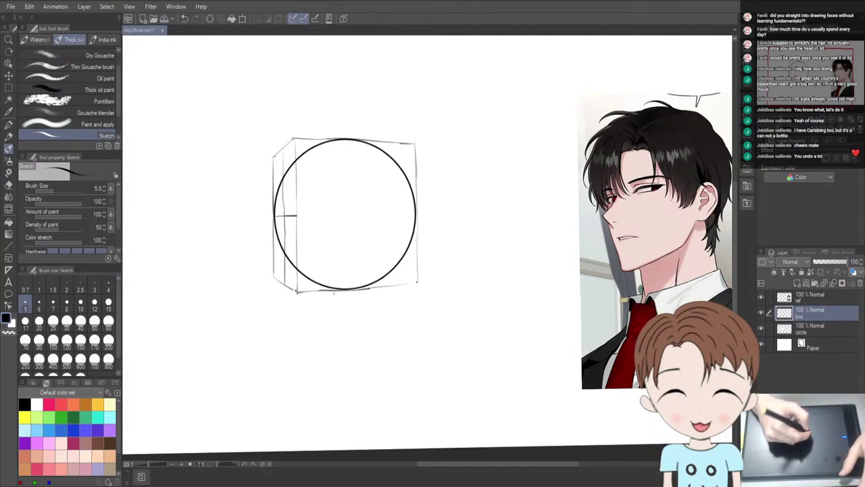
mouse_move(343, 312)
left_mouse_down()
mouse_move(340, 357)
mouse_move(385, 362)
left_mouse_up()
key("ctrl+z")
key("ctrl+z")
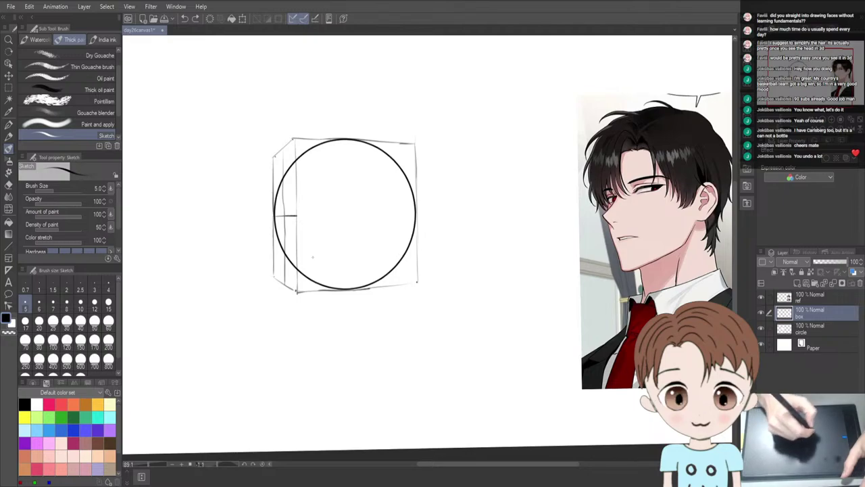
mouse_move(342, 171)
left_mouse_down()
mouse_move(335, 223)
mouse_move(377, 199)
left_mouse_up()
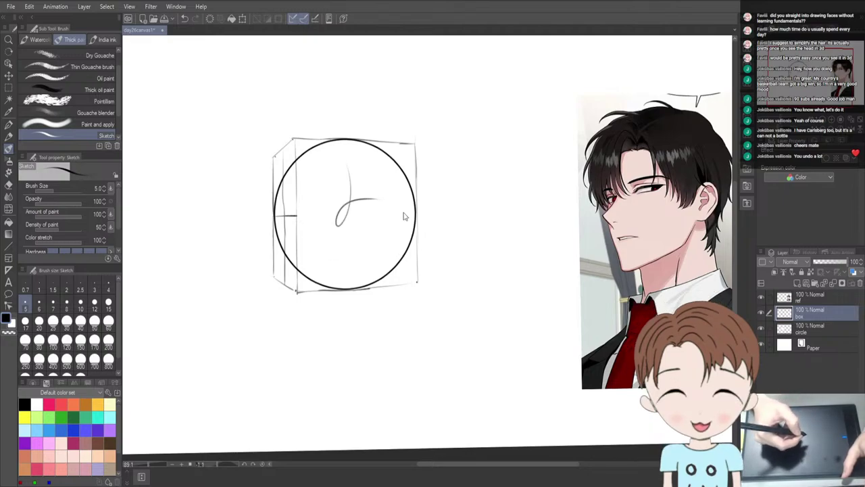
key("ctrl+z")
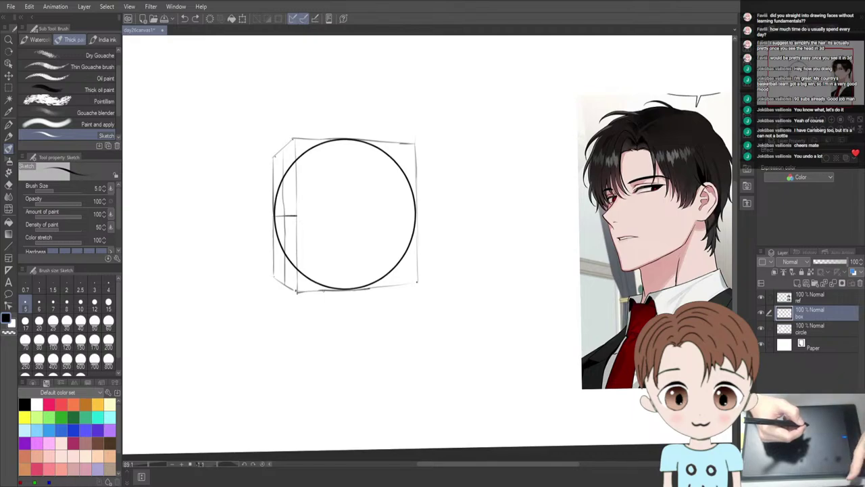
left_click_drag(356, 166, 356, 262)
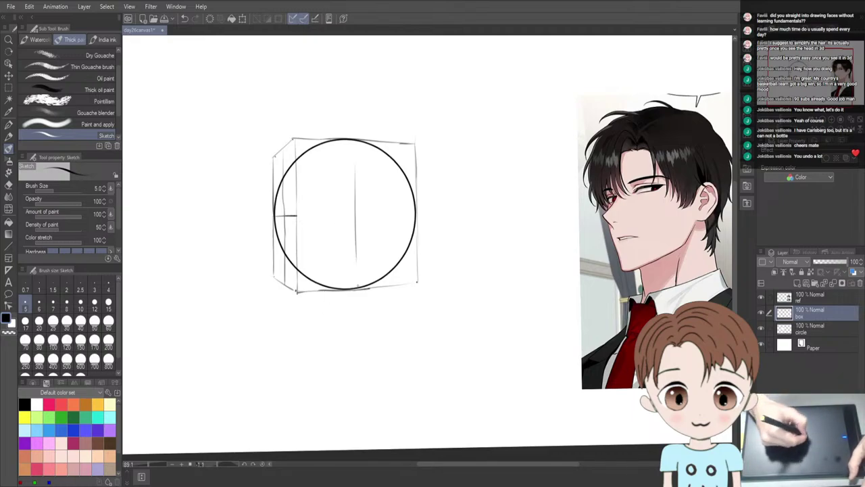
left_click_drag(354, 150, 343, 281)
key("ctrl+z")
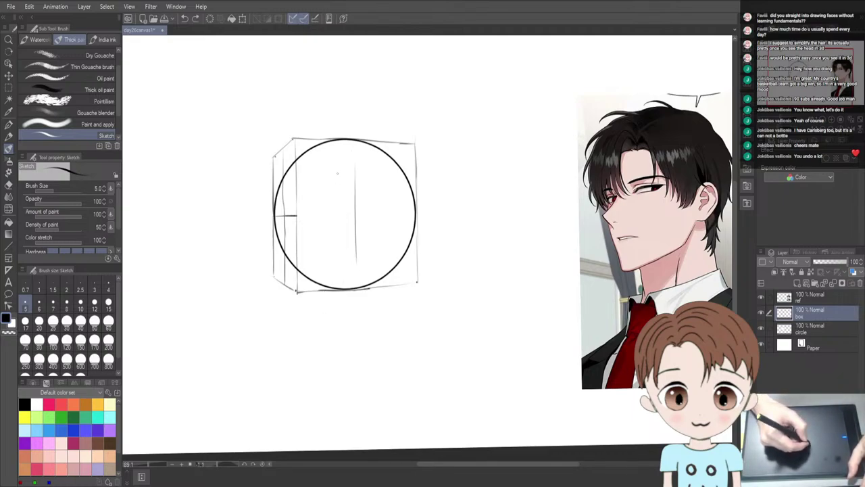
key("ctrl+z")
left_click_drag(341, 153, 343, 287)
key("ctrl+z")
left_click_drag(344, 157, 351, 286)
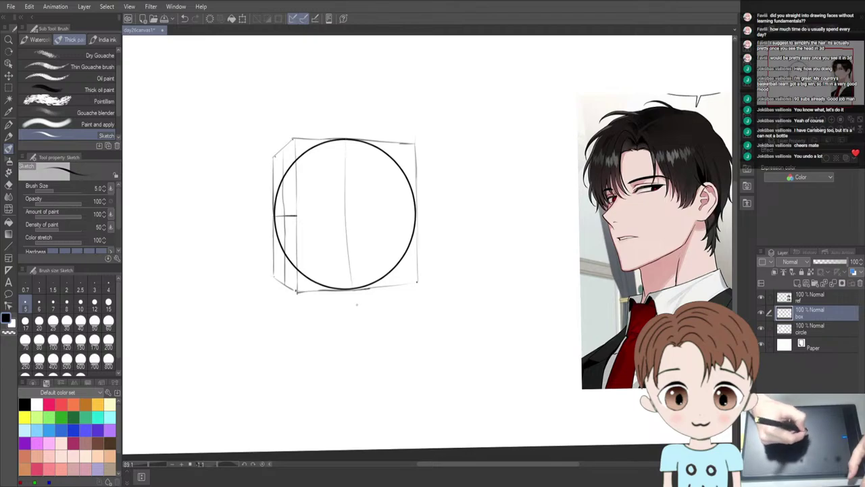
key("ctrl+z")
left_click_drag(347, 144, 348, 286)
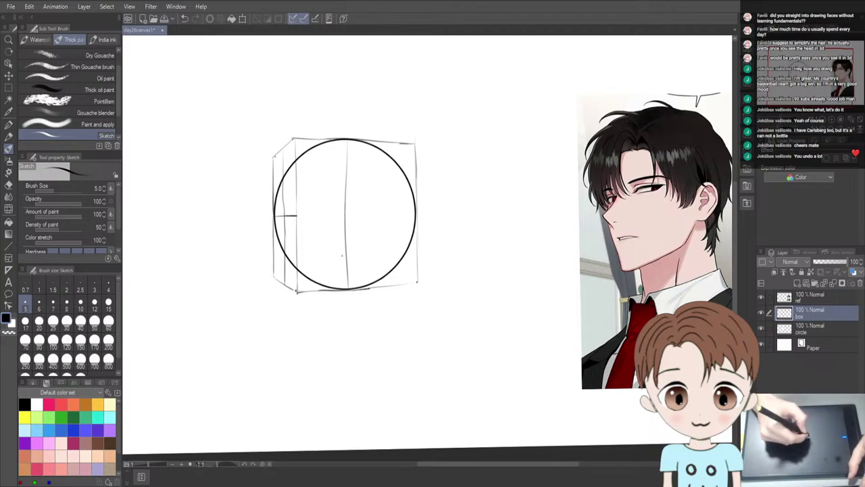
key("ctrl+z")
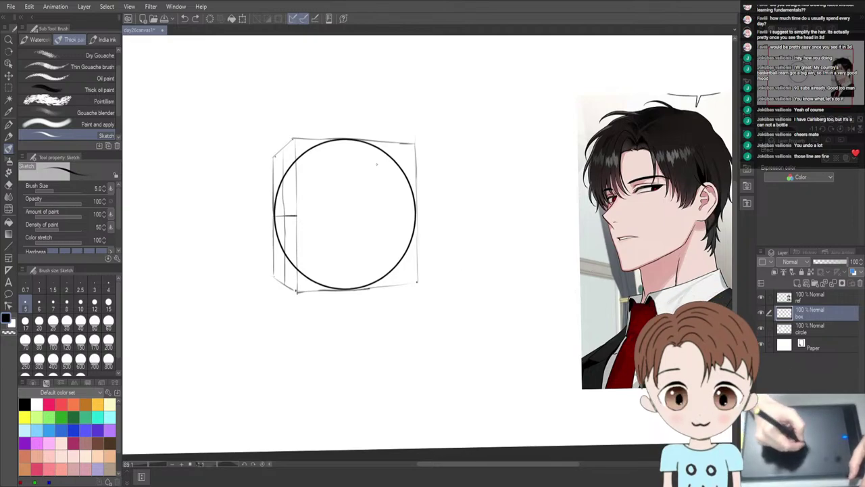
Sketch a vertical centre line down the box's front face, from its top edge to its bottom edge
left_click_drag(358, 174, 357, 266)
key("ctrl+z")
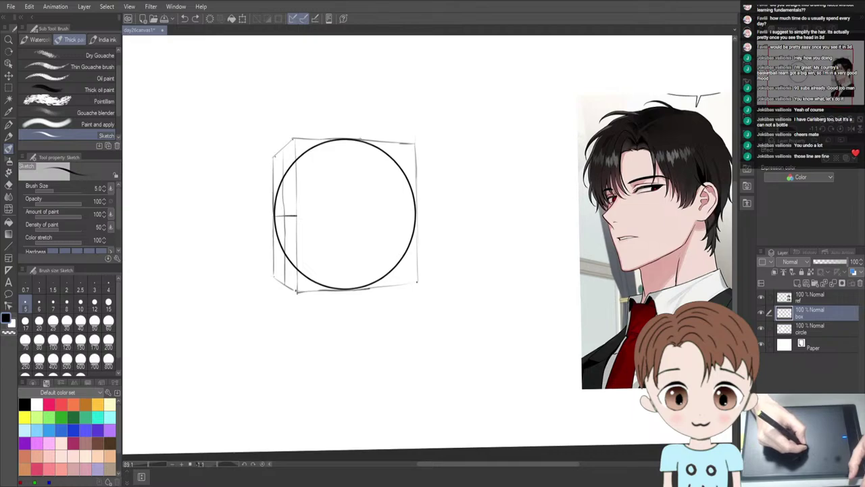
left_click_drag(362, 150, 361, 285)
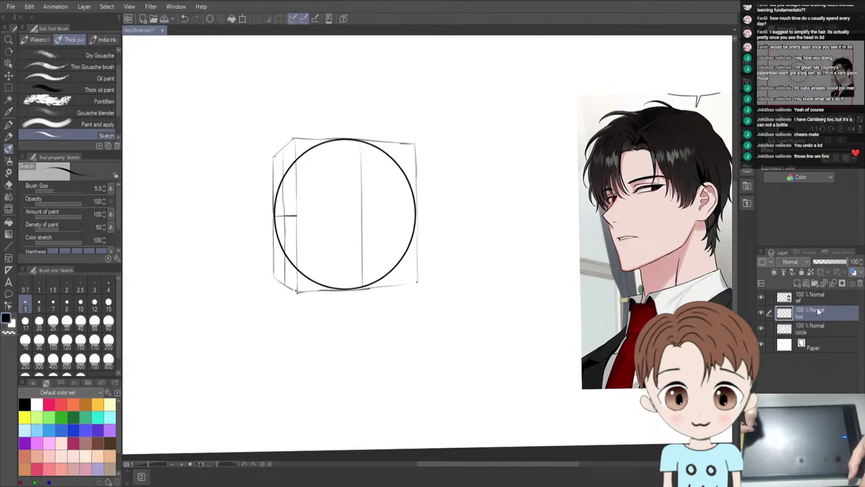
Add a new layer directly above the box layer and name it "body sketch"
left_click(814, 301)
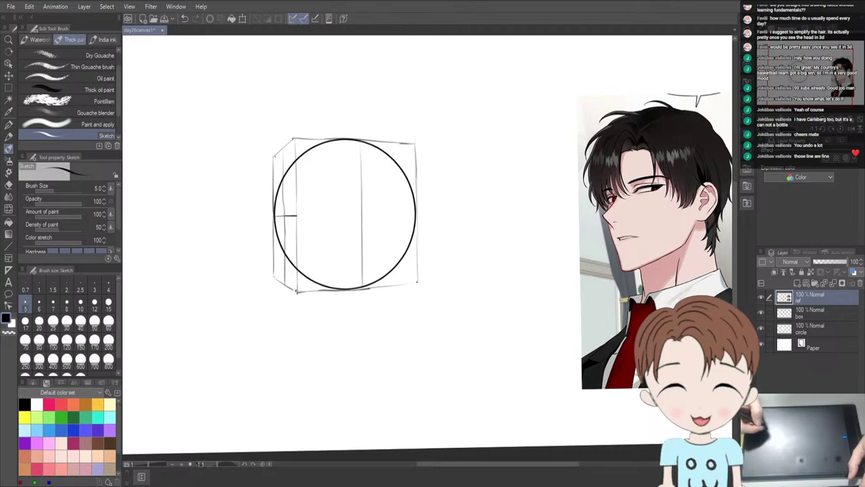
left_click(813, 313)
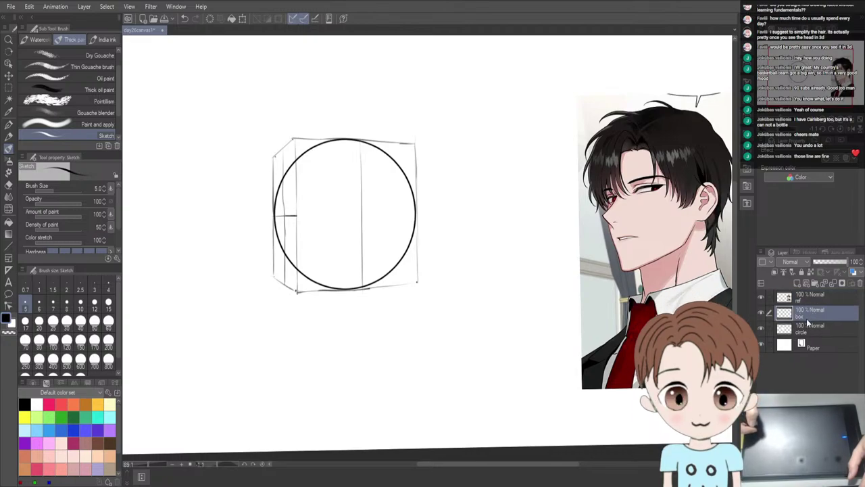
left_click(796, 282)
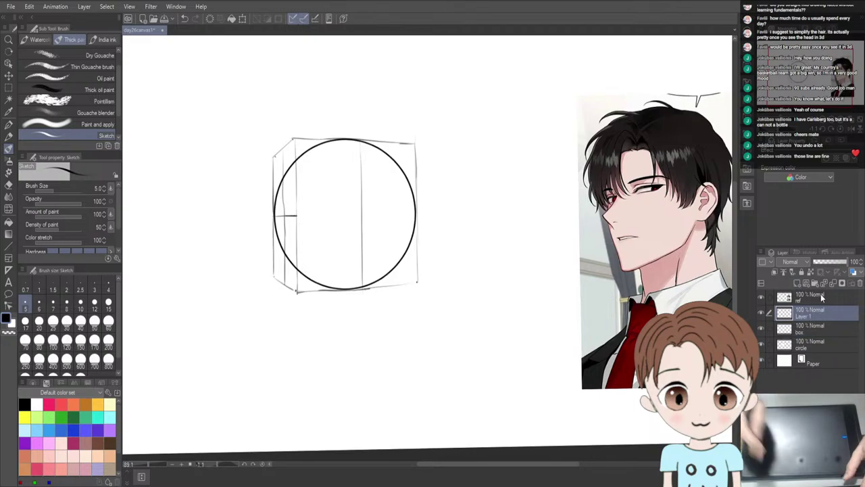
double_click(809, 314)
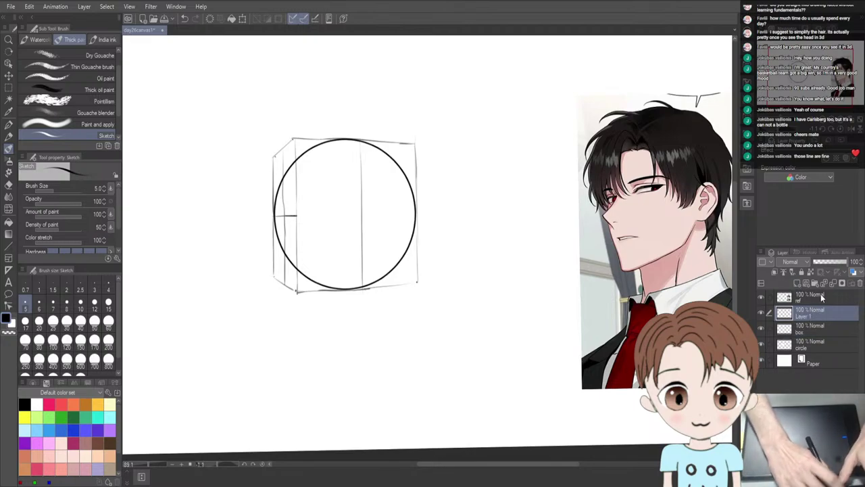
type("body sketch")
key("Return")
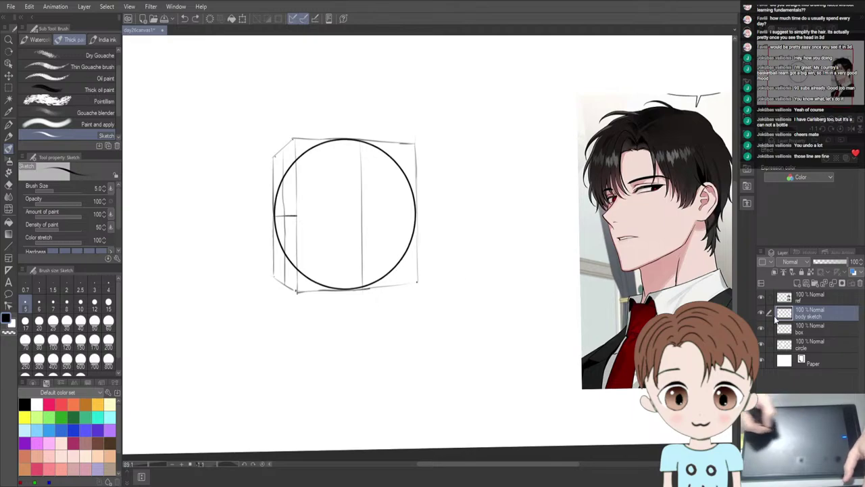
Lower the opacity of the box layer to 43% and the circle layer to 16%, and make the body sketch layer active
left_click(828, 326)
left_click(821, 261)
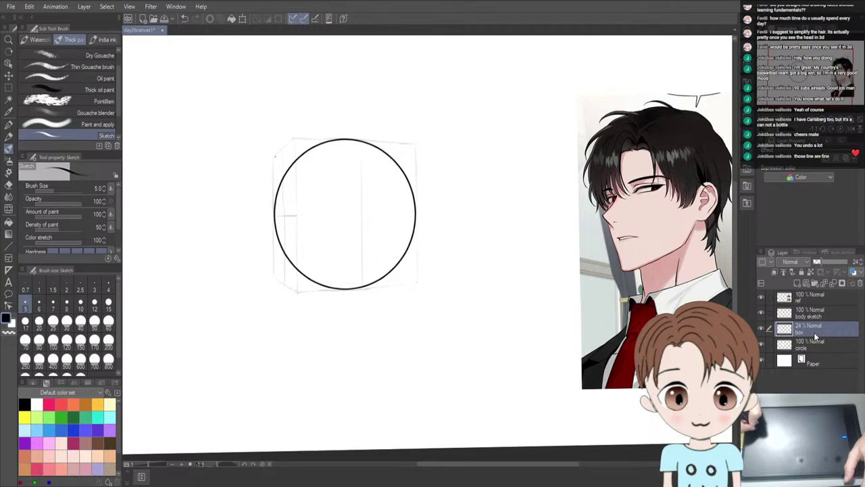
left_click(814, 343)
left_click(824, 262)
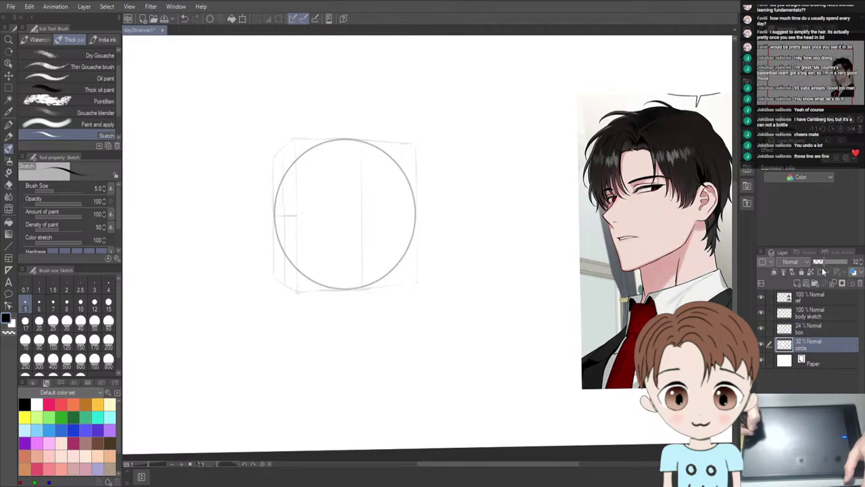
left_click_drag(824, 263, 821, 260)
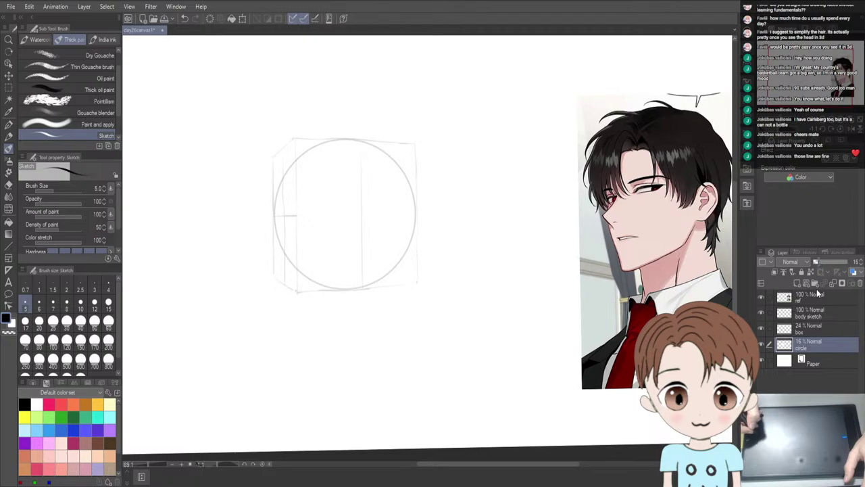
left_click(817, 326)
left_click_drag(823, 261, 831, 264)
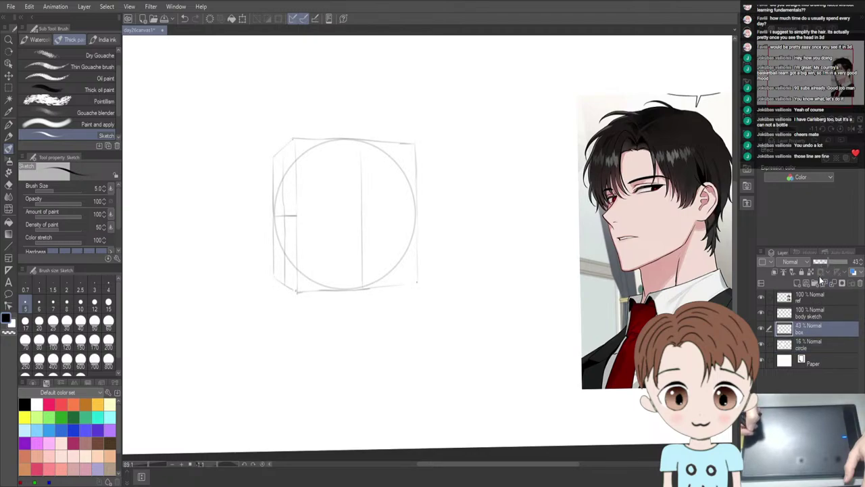
left_click(811, 312)
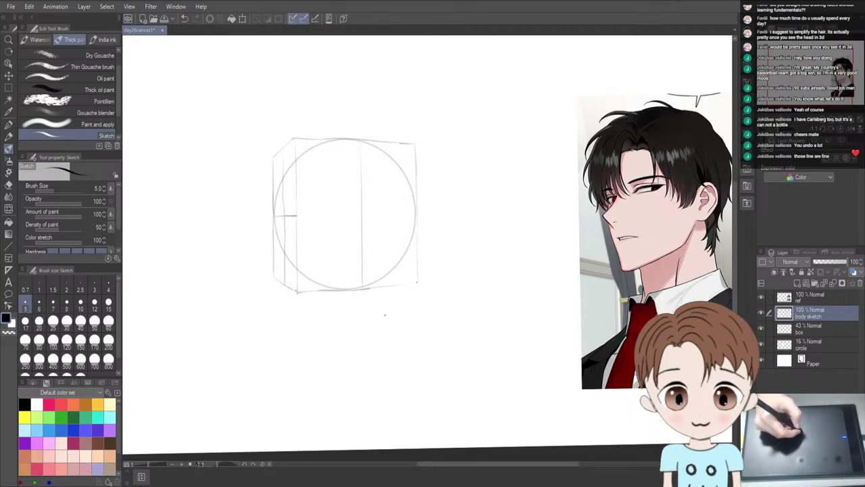
left_click_drag(286, 223, 295, 307)
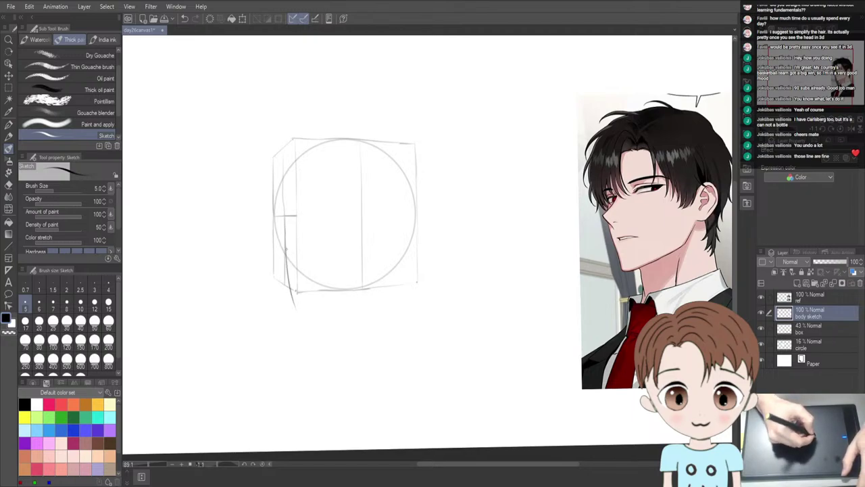
key("ctrl+z")
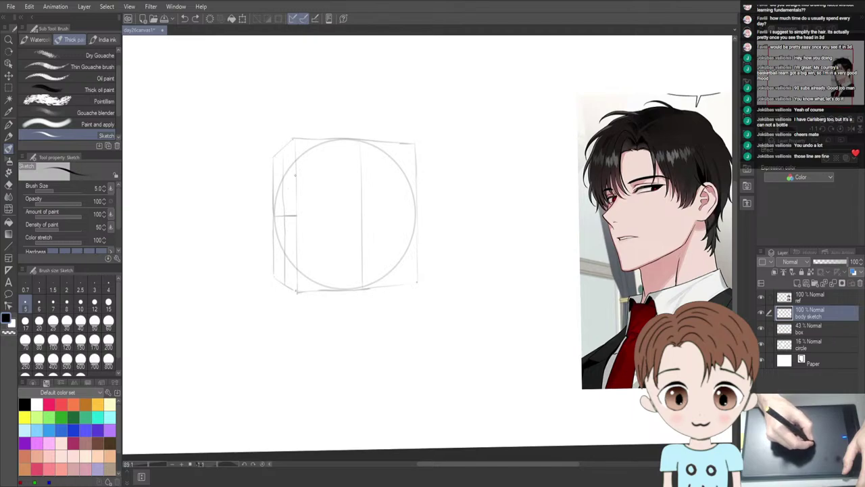
mouse_move(285, 173)
left_mouse_down()
mouse_move(283, 213)
mouse_move(286, 266)
left_mouse_up()
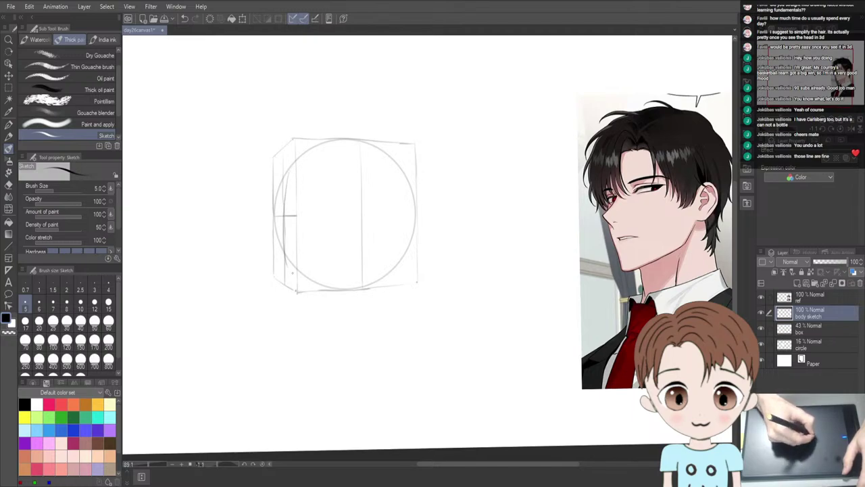
key("ctrl+z")
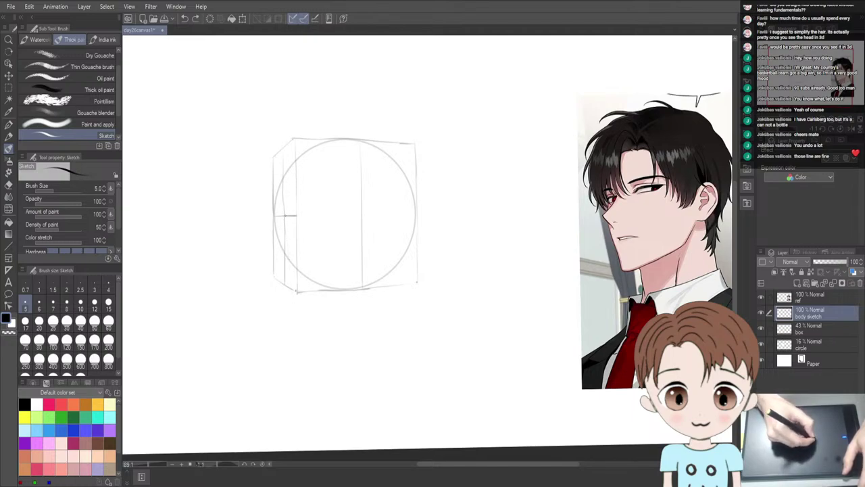
left_click_drag(285, 227, 287, 311)
key("ctrl+z")
Mark the chin position with a short horizontal stroke below the side face, in line with its vertical centre line
left_click_drag(285, 242, 285, 305)
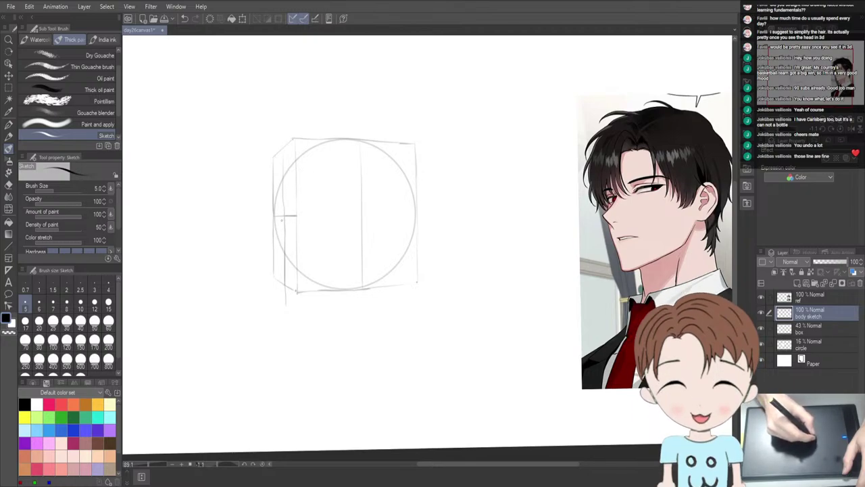
left_click_drag(283, 216, 296, 216)
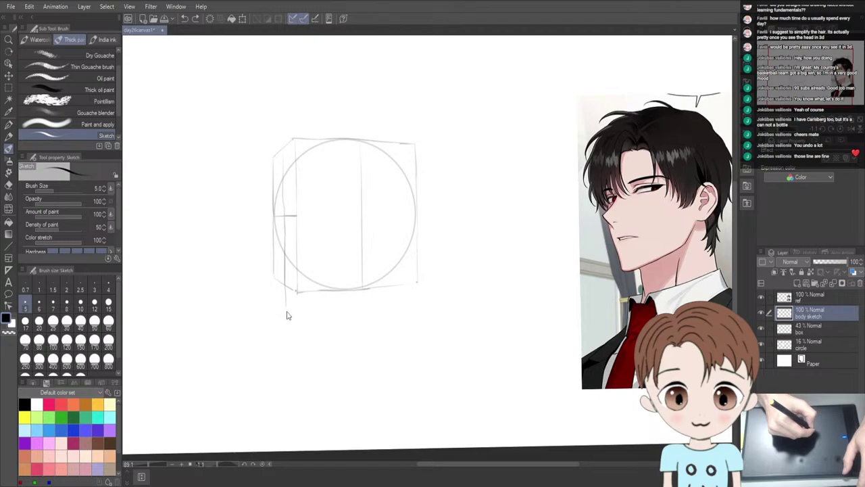
key("ctrl+z")
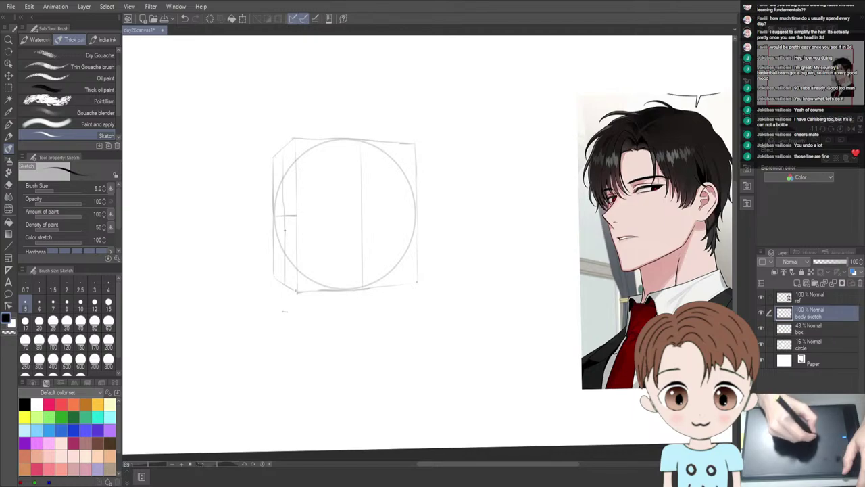
left_click_drag(278, 233, 280, 298)
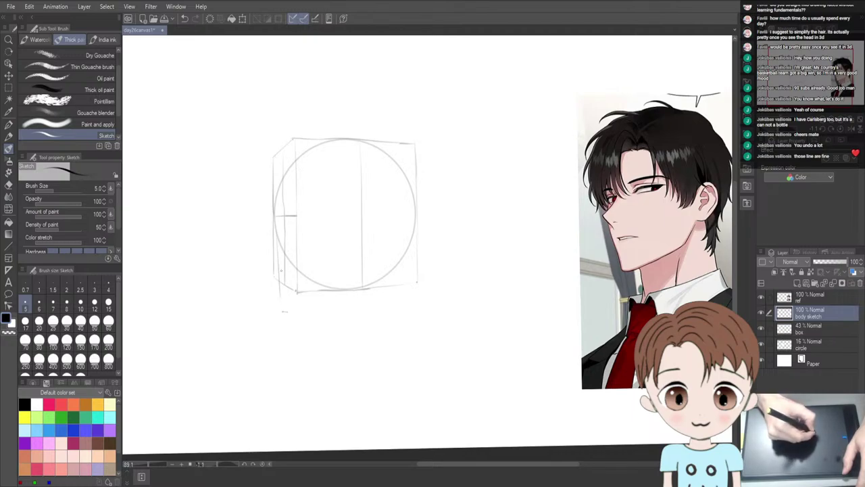
key("ctrl+z")
left_click_drag(277, 252, 282, 308)
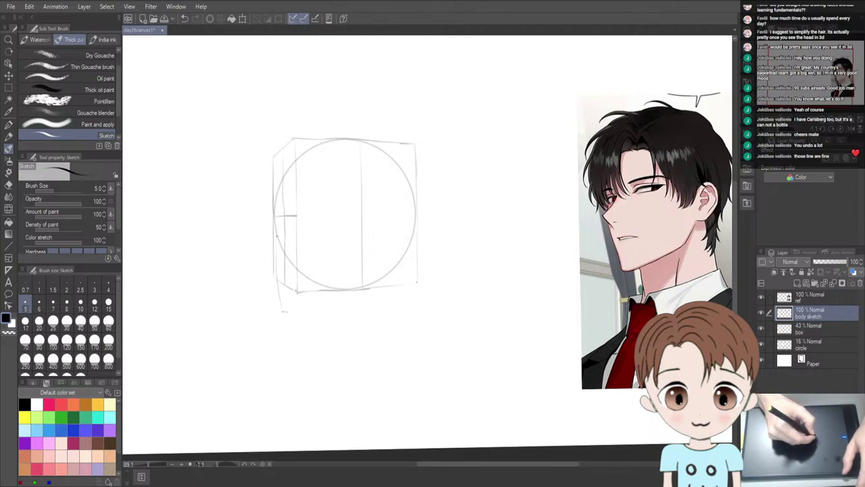
left_click_drag(276, 226, 276, 256)
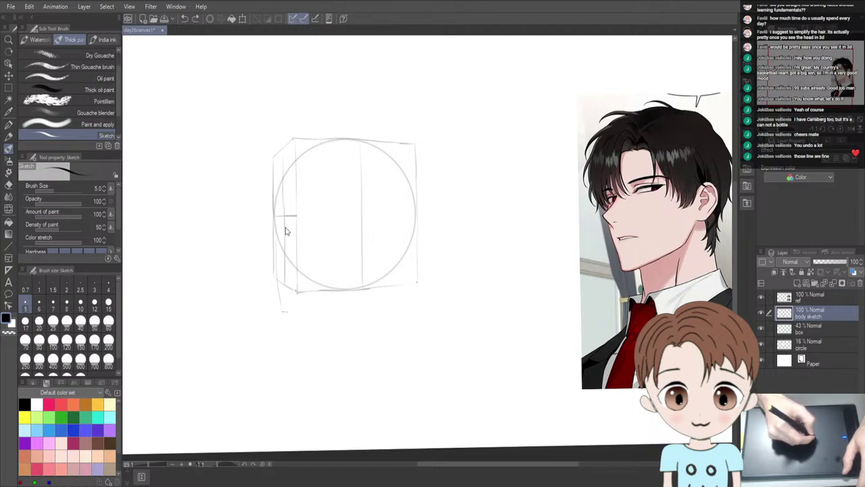
key("ctrl+z")
left_click_drag(276, 238, 281, 308)
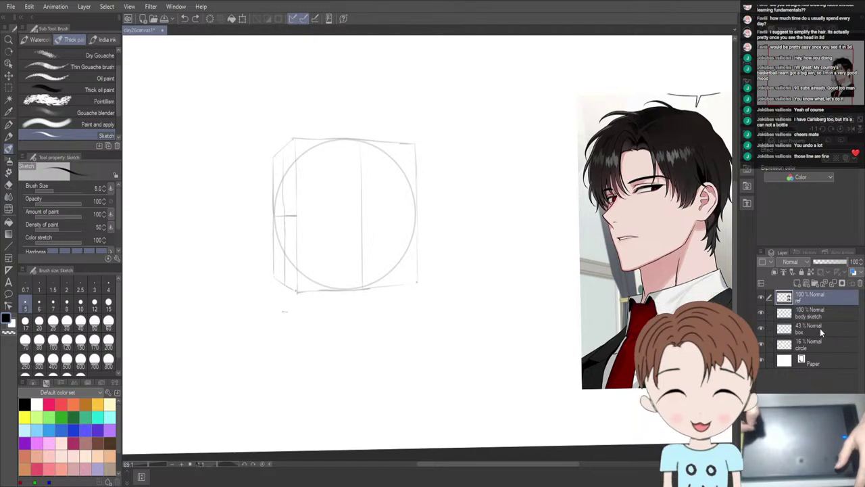
Reduce the circle layer's opacity to 9% and make the body sketch layer active again
left_click(808, 343)
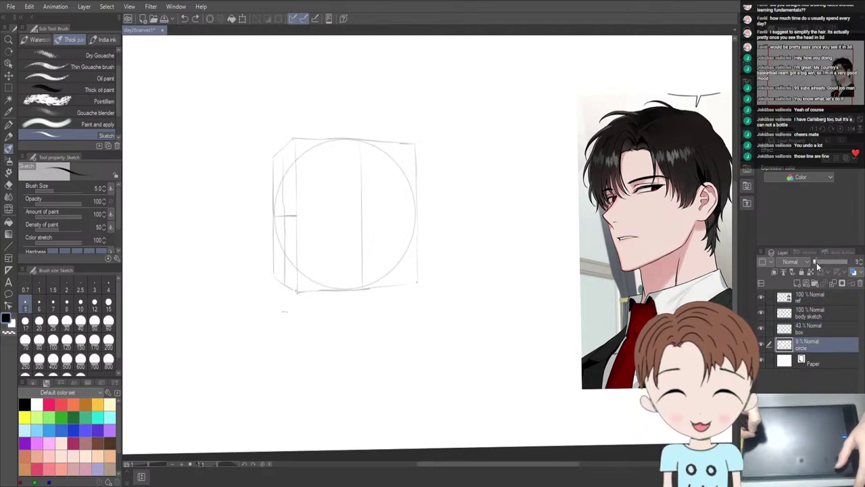
left_click_drag(817, 262, 814, 262)
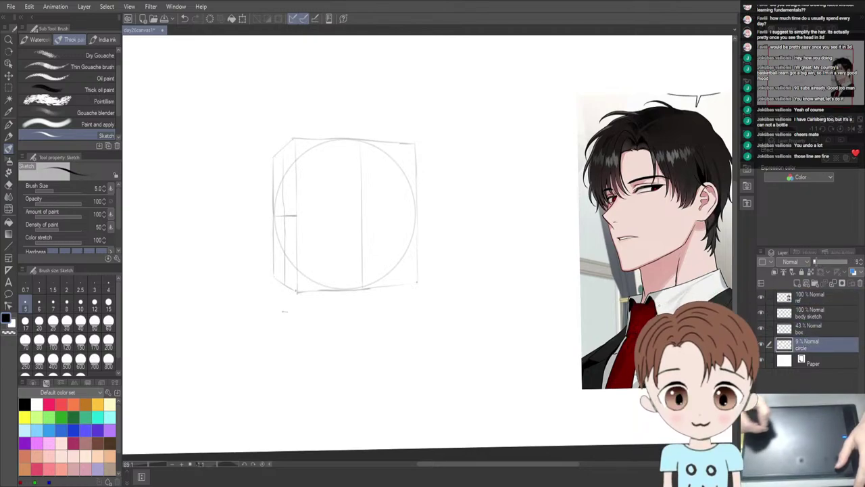
left_click(820, 312)
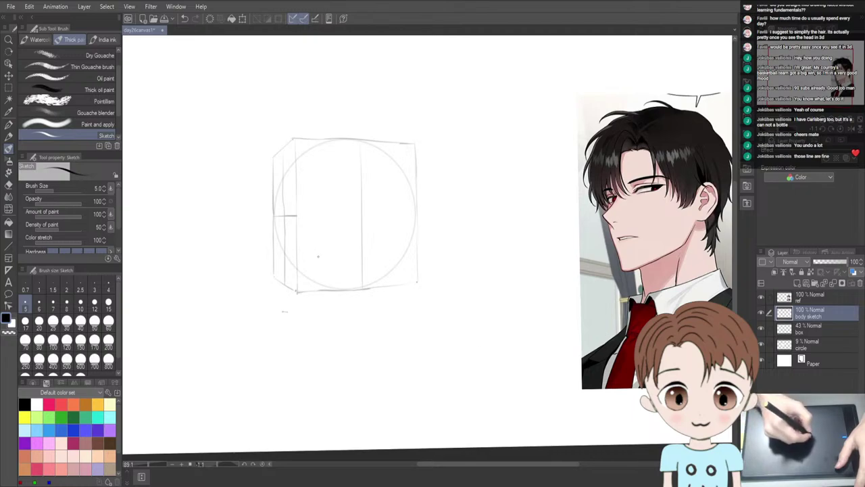
left_click_drag(56, 227, 69, 228)
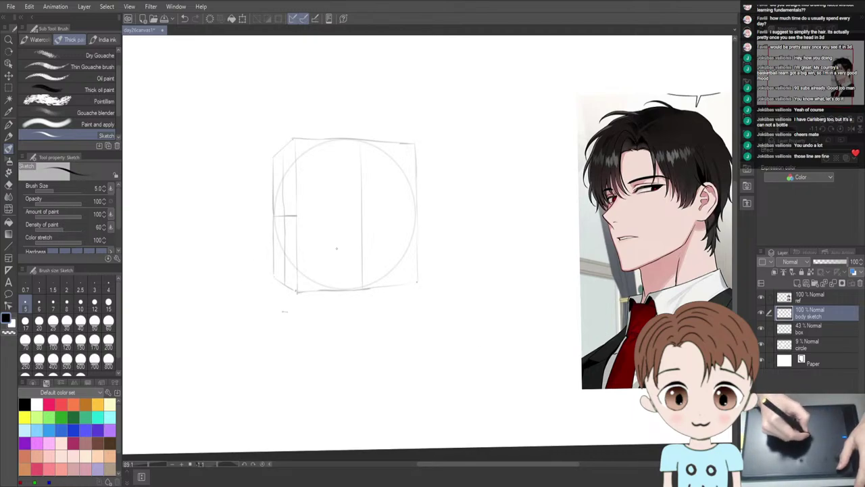
left_click_drag(292, 223, 284, 271)
left_click_drag(279, 209, 278, 276)
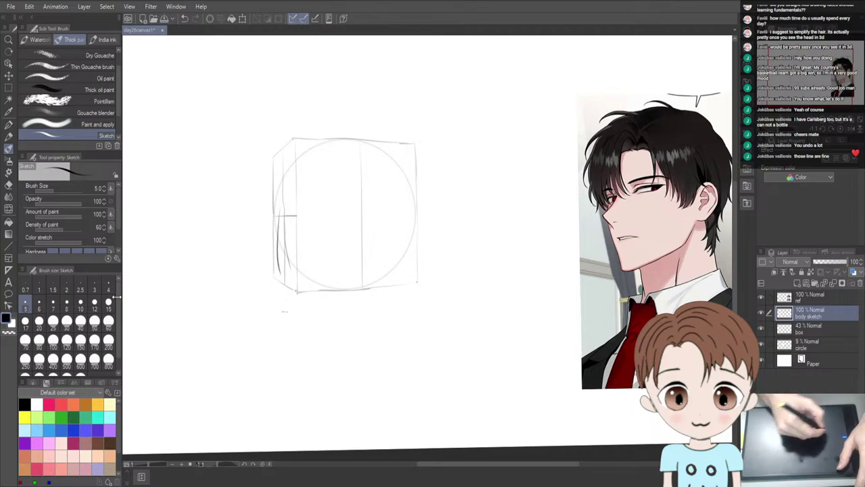
key("ctrl+z")
Set the Sketch brush's density of paint to 100, try it with strokes along the side face, and set the brush size to 10
mouse_move(75, 235)
left_mouse_down()
mouse_move(83, 238)
mouse_move(83, 226)
left_mouse_up()
left_click_drag(280, 208, 281, 272)
left_click_drag(281, 212, 280, 280)
key("ctrl+z")
key("ctrl+z")
key("ctrl+z")
left_click_drag(273, 210, 273, 279)
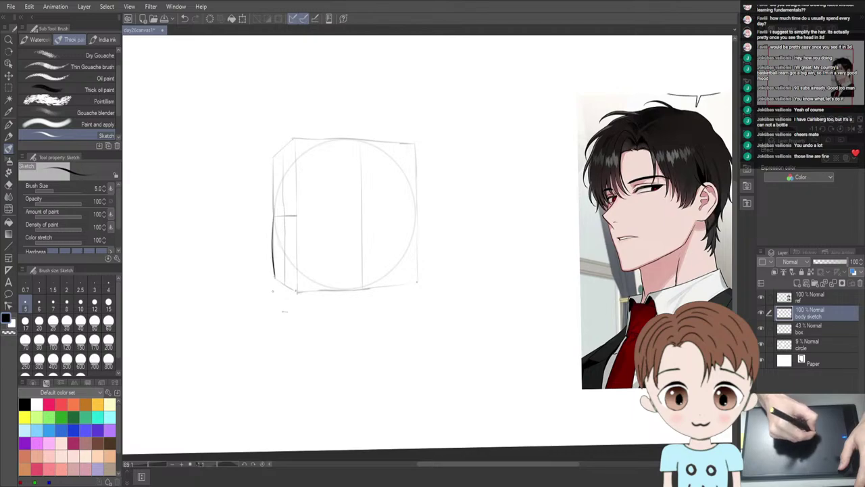
left_click(85, 306)
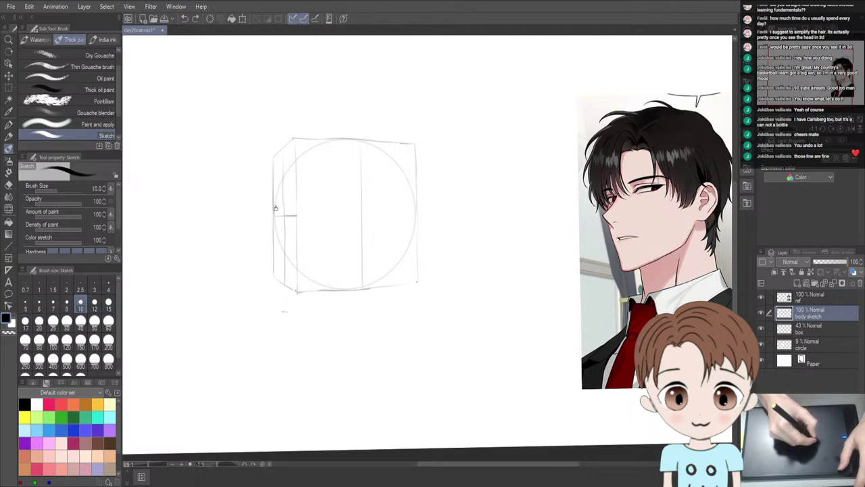
left_click_drag(274, 206, 279, 268)
key("ctrl+z")
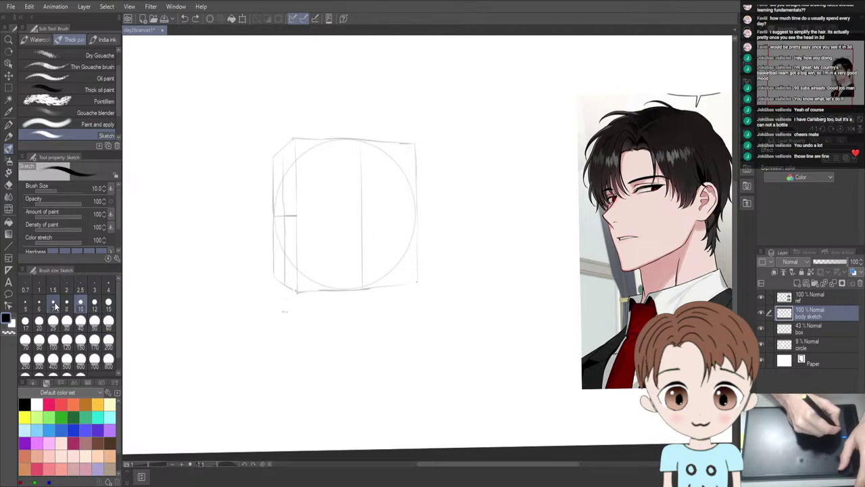
left_click(39, 304)
left_click_drag(273, 205, 283, 281)
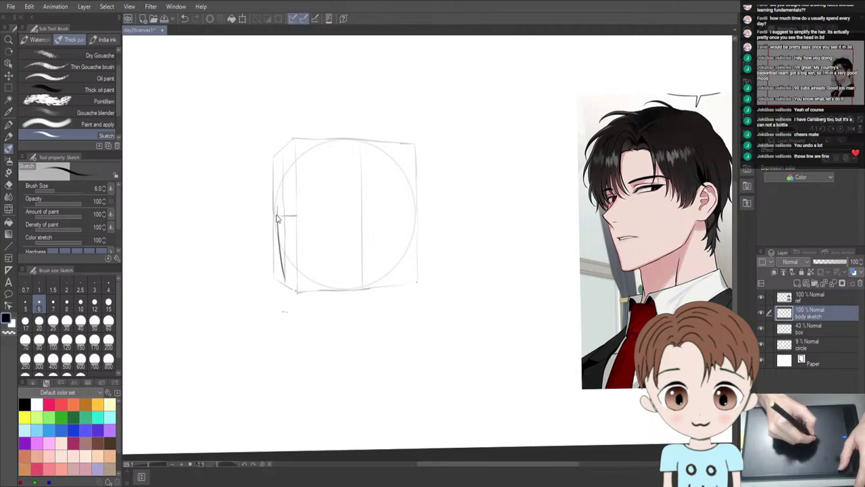
key("ctrl+z")
mouse_move(274, 211)
left_mouse_down()
mouse_move(284, 326)
mouse_move(331, 331)
left_mouse_up()
key("ctrl+z")
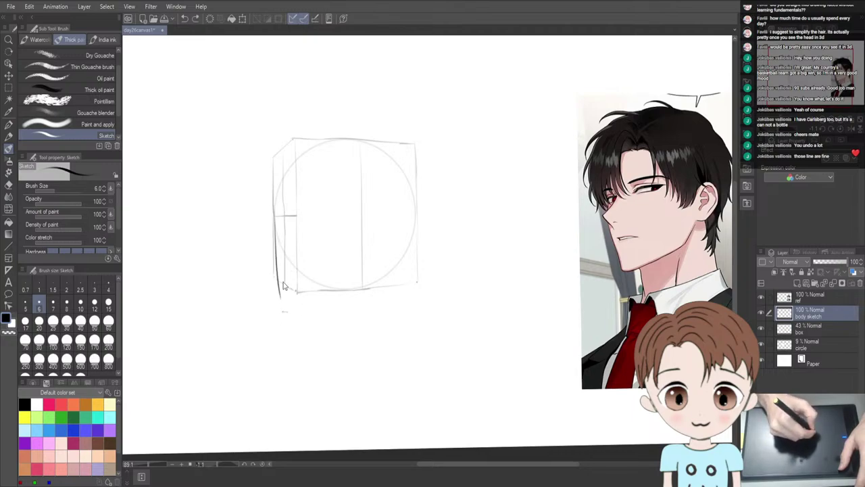
mouse_move(267, 280)
left_mouse_down()
mouse_move(273, 328)
mouse_move(253, 348)
mouse_move(394, 336)
left_mouse_up()
key("ctrl+z")
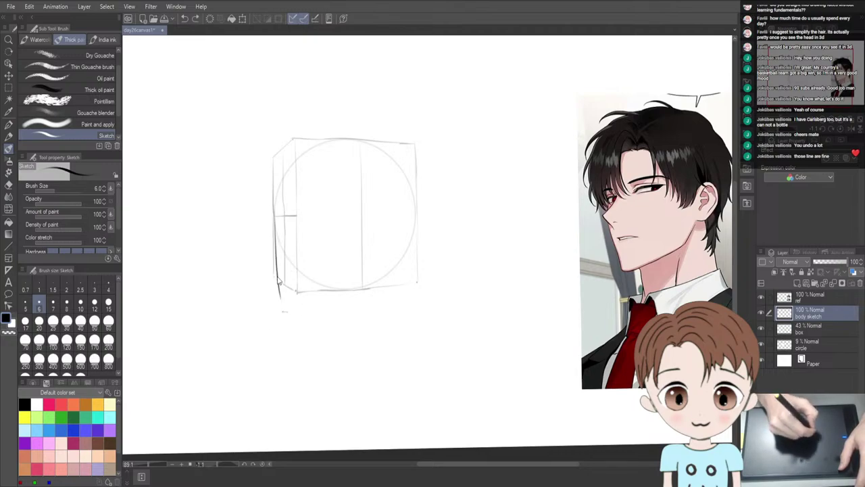
key("ctrl+z")
Set the brush size to 5 and sketch the front face contour from the horizontal brow line down to the chin mark
left_click(25, 304)
left_click_drag(274, 203, 278, 287)
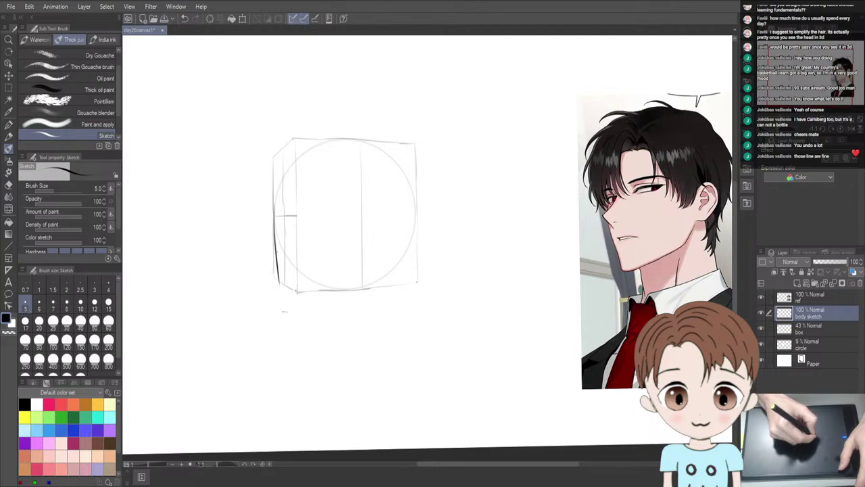
key("ctrl+z")
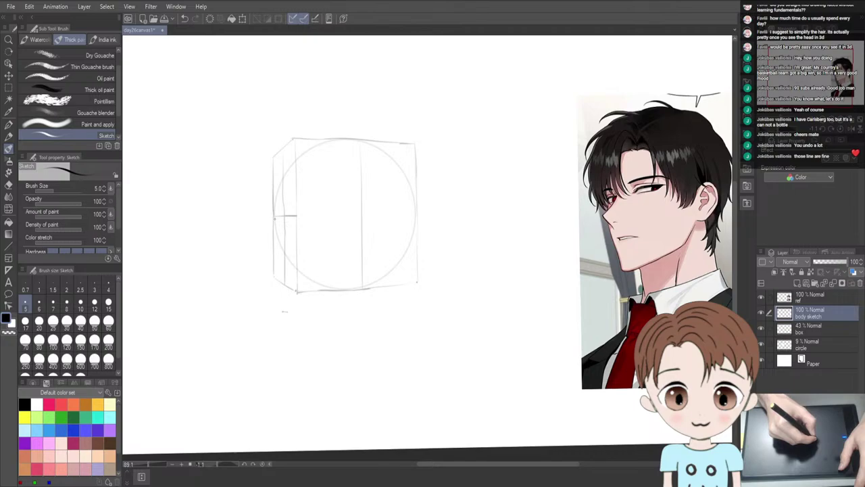
left_click_drag(278, 233, 278, 282)
left_click_drag(273, 218, 281, 310)
key("ctrl+z")
key("ctrl+z")
key("ctrl+z")
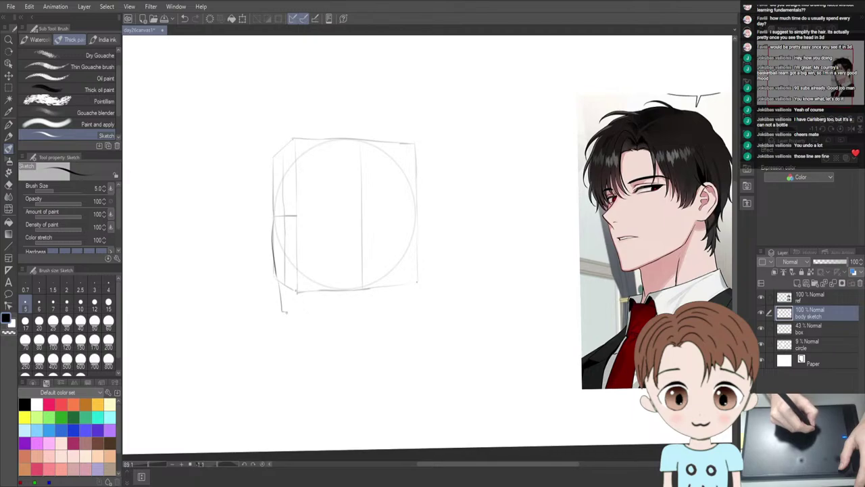
Sketch the lower jawline from the chin, rising gently across the box's bottom edge to just past the long vertical divider
left_click_drag(285, 312, 332, 303)
key("ctrl+z")
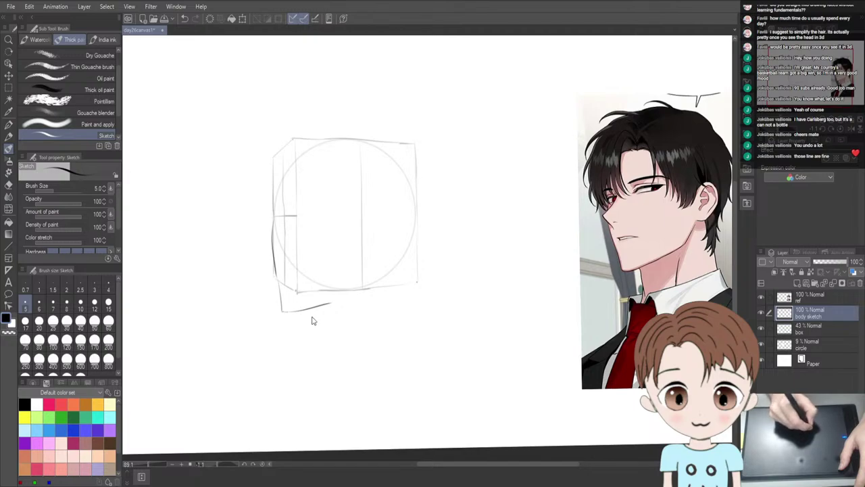
key("ctrl+z")
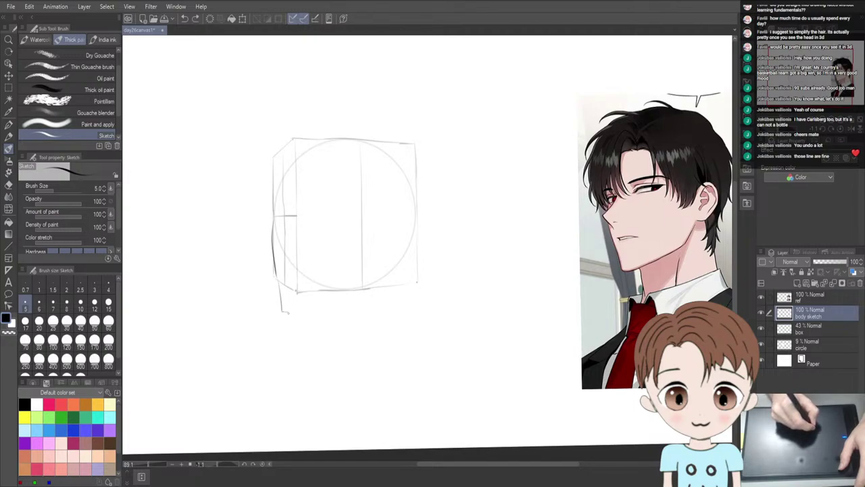
left_click_drag(283, 311, 383, 280)
key("ctrl+z")
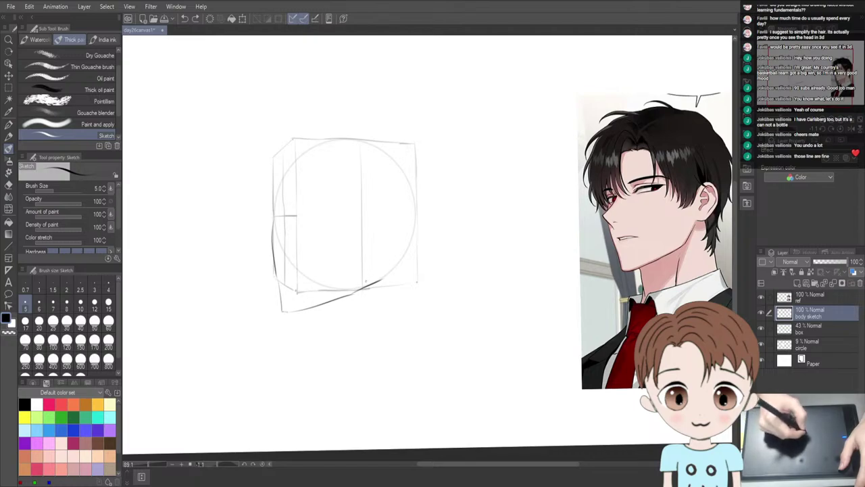
Draw the rear jaw edge as a short steep stroke from the end of the lower jawline up toward the ear
left_click_drag(381, 280, 395, 255)
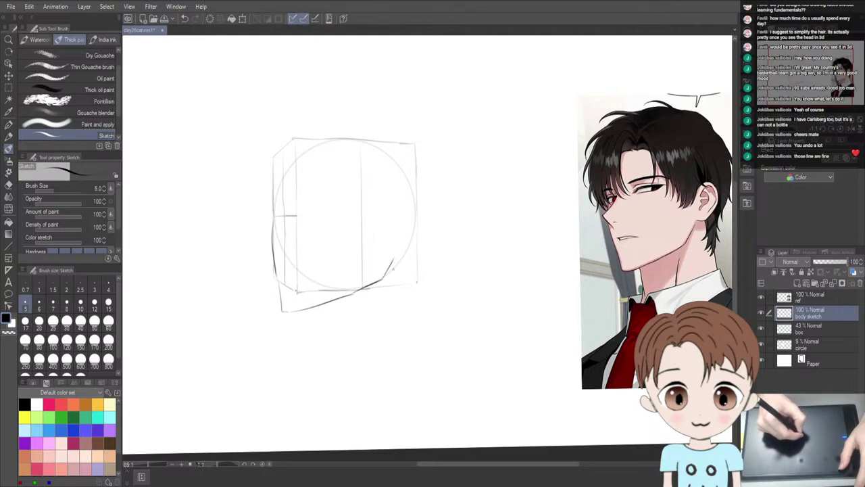
key("ctrl+z")
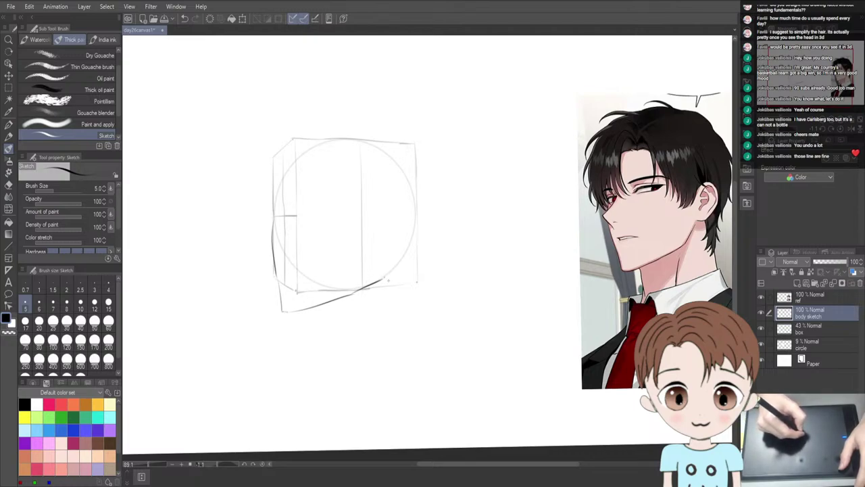
left_click_drag(384, 281, 395, 262)
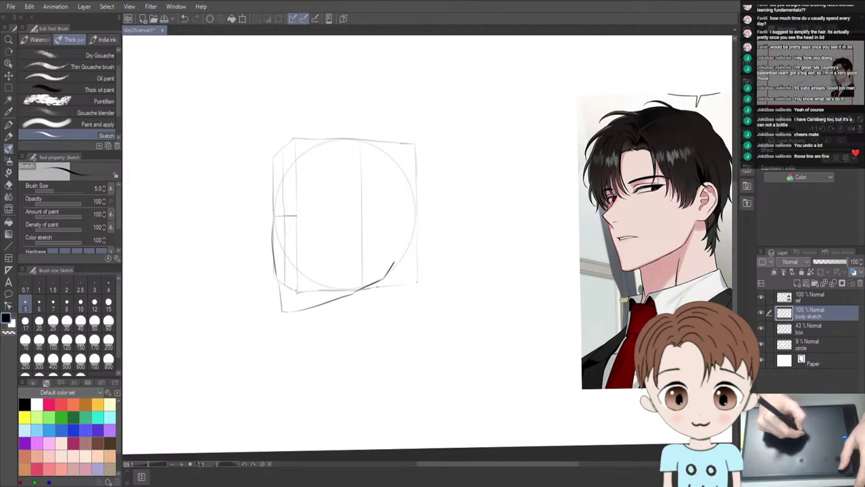
key("ctrl+z")
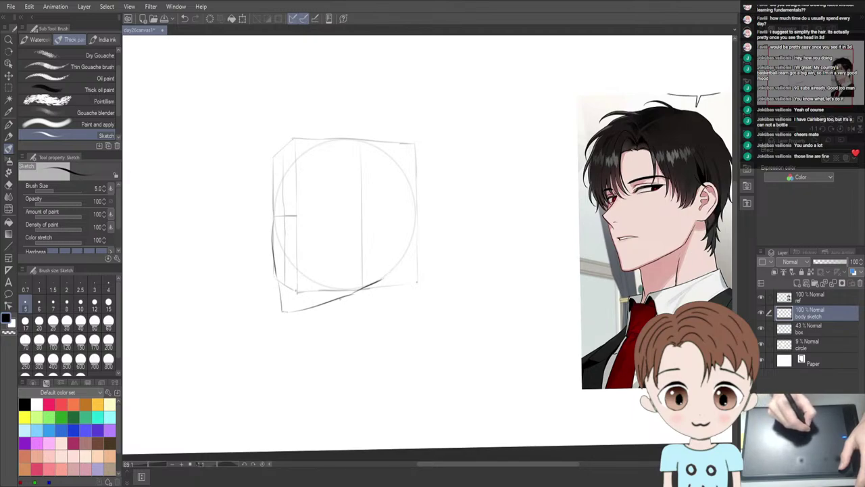
mouse_move(346, 296)
left_mouse_down()
mouse_move(368, 289)
mouse_move(346, 297)
mouse_move(360, 289)
left_mouse_up()
key("ctrl+z")
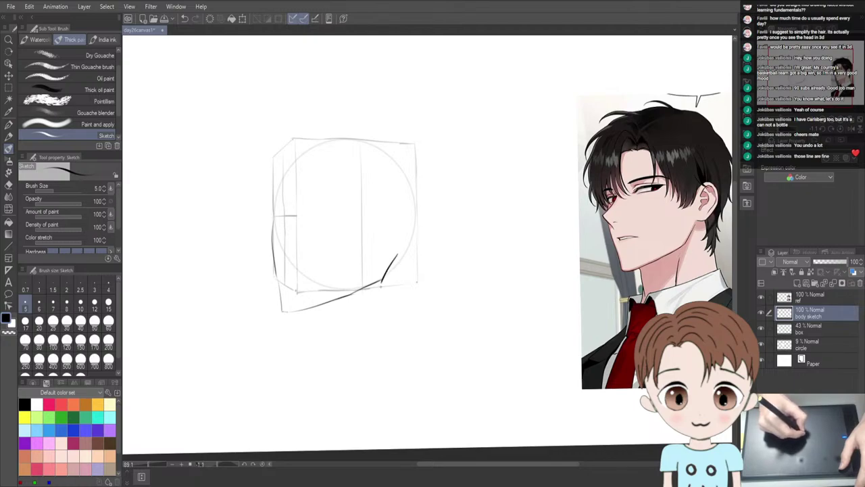
left_click_drag(394, 255, 381, 281)
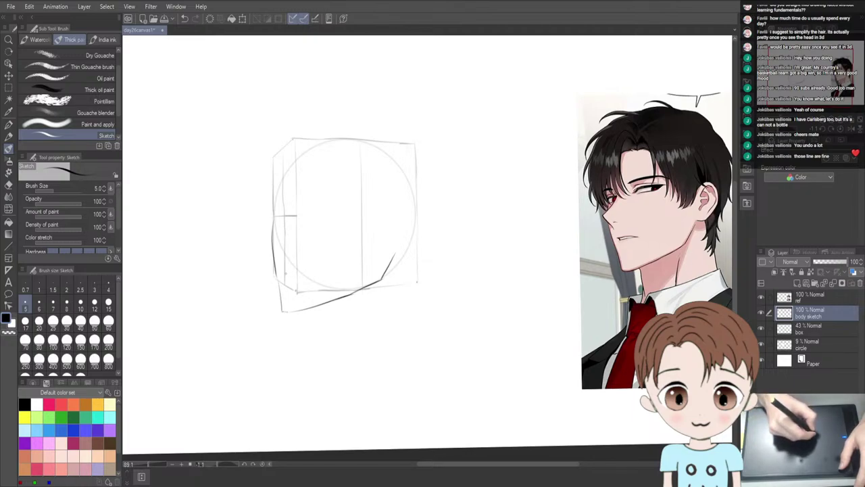
Sketch the mouth as a narrow horizontal shape at the front of the face, above the box's lower front corner
left_click_drag(284, 270, 305, 270)
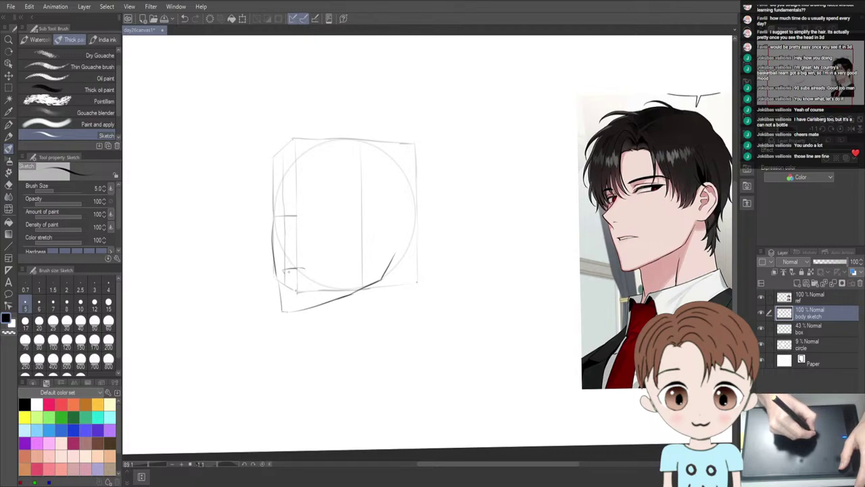
left_click_drag(289, 271, 311, 268)
left_click_drag(289, 271, 308, 272)
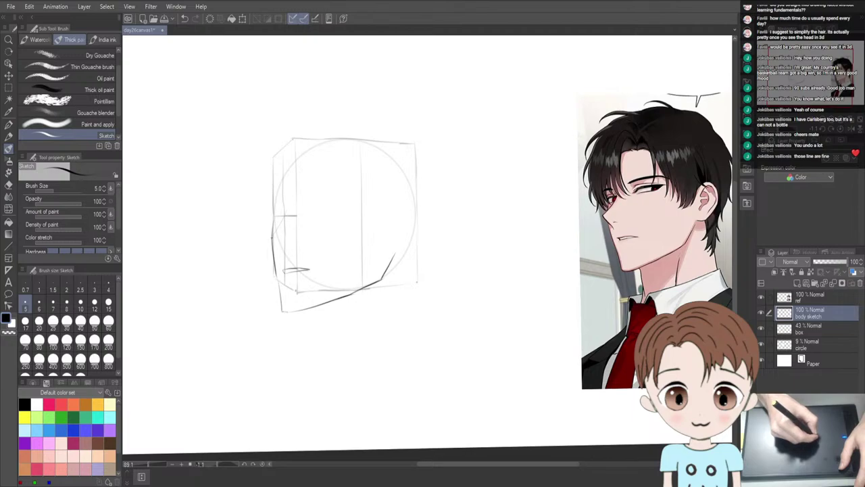
left_click_drag(270, 236, 284, 260)
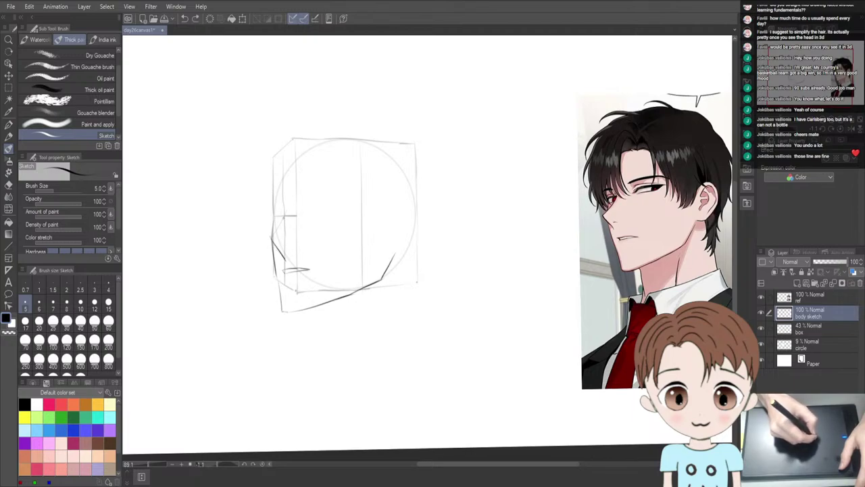
key("ctrl+z")
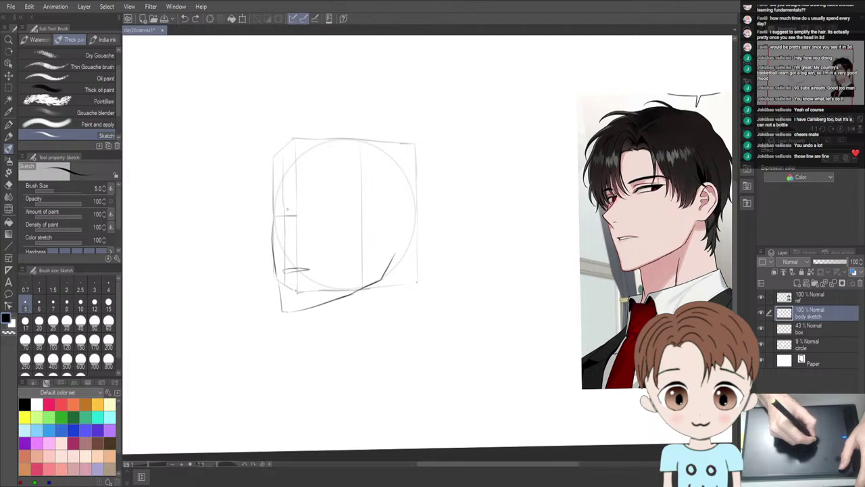
mouse_move(282, 217)
left_mouse_down()
mouse_move(265, 237)
mouse_move(277, 252)
left_mouse_up()
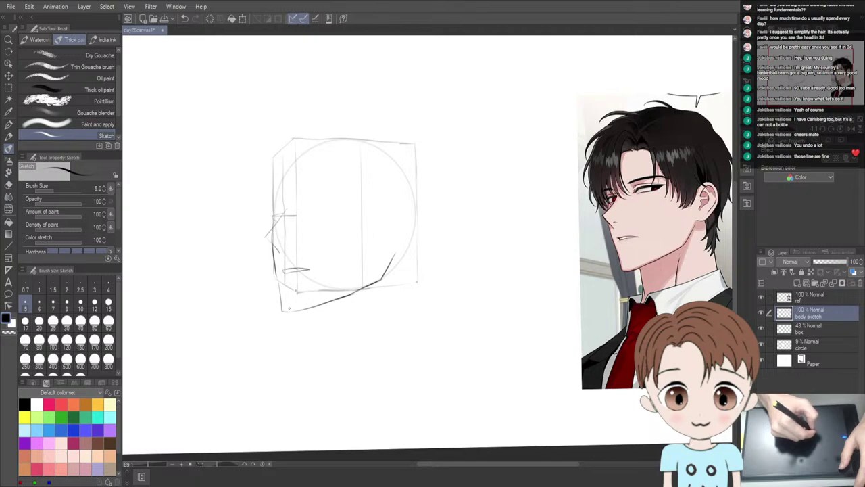
key("ctrl+z")
key("ctrl+z")
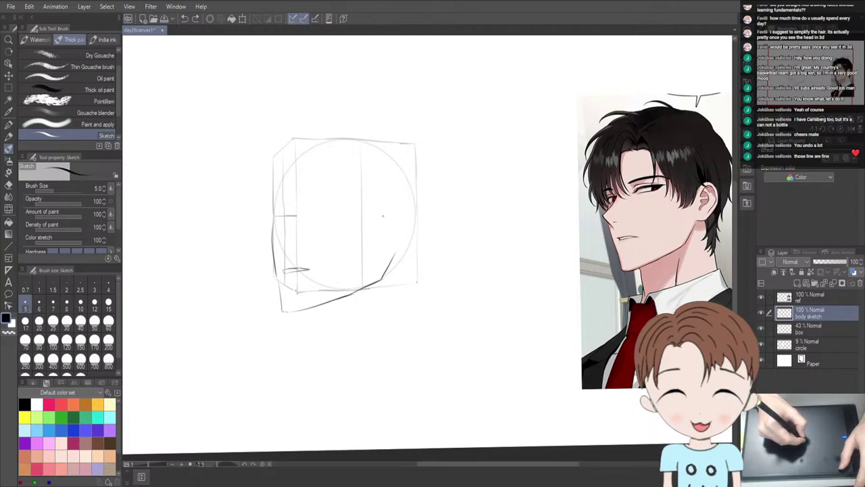
left_click_drag(382, 212, 397, 248)
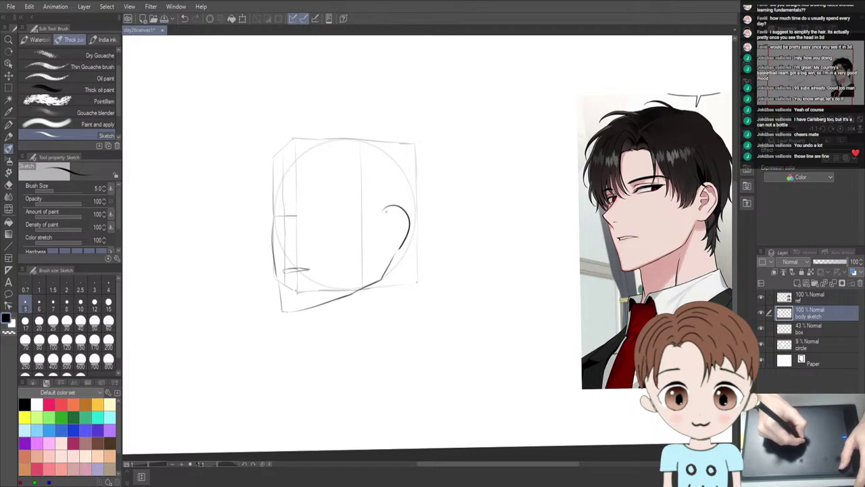
key("ctrl+z")
mouse_move(381, 211)
left_mouse_down()
mouse_move(407, 232)
mouse_move(392, 257)
left_mouse_up()
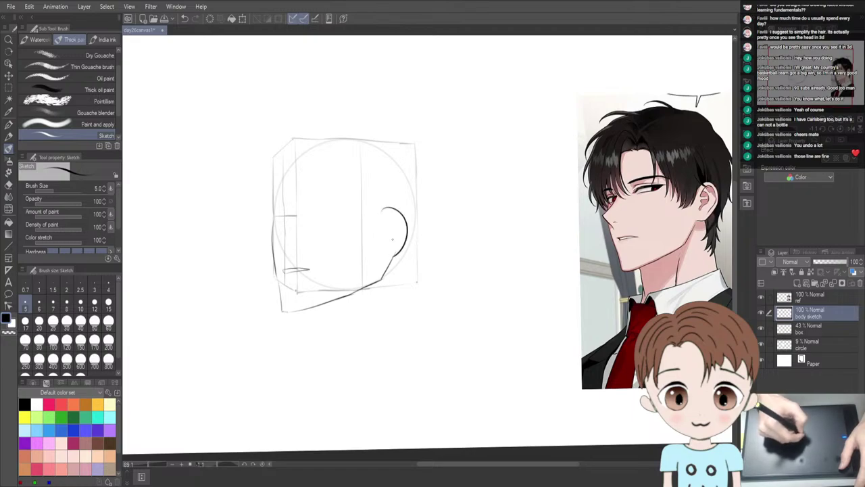
key("ctrl+z")
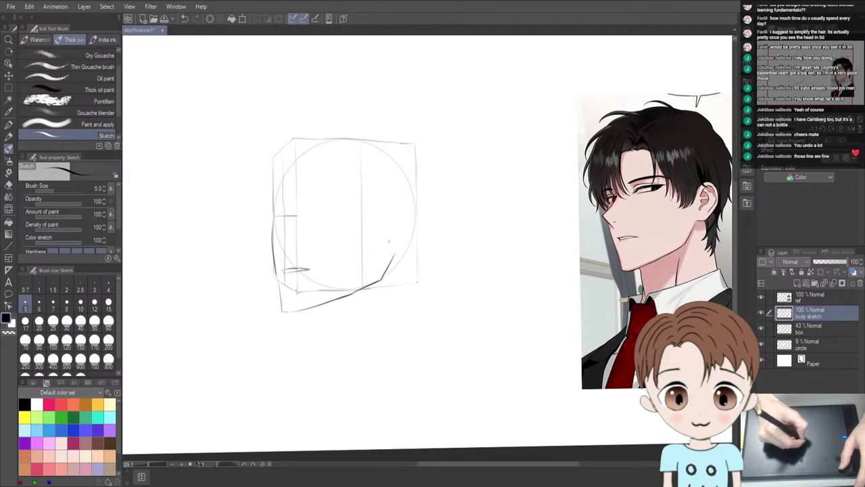
left_click_drag(390, 217, 404, 252)
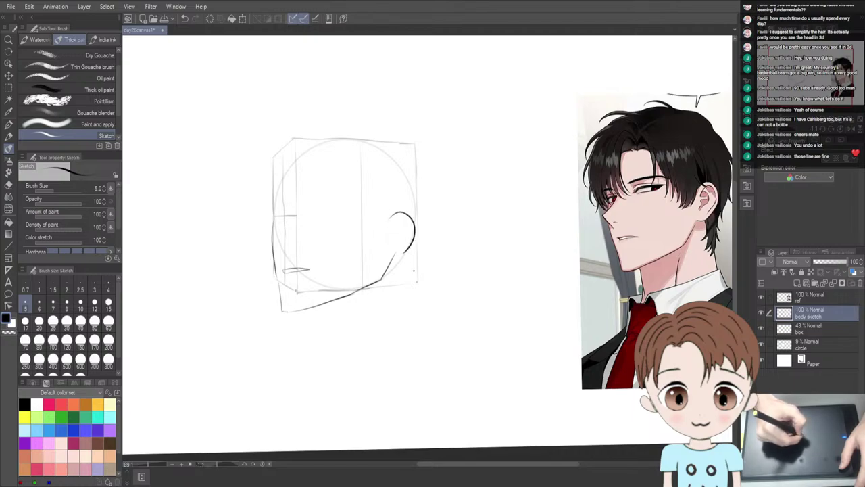
key("ctrl+z")
On the box layer, draw a light vertical guide line from the box's top edge to the rear jaw edge, midway between divider and back edge
left_click(811, 328)
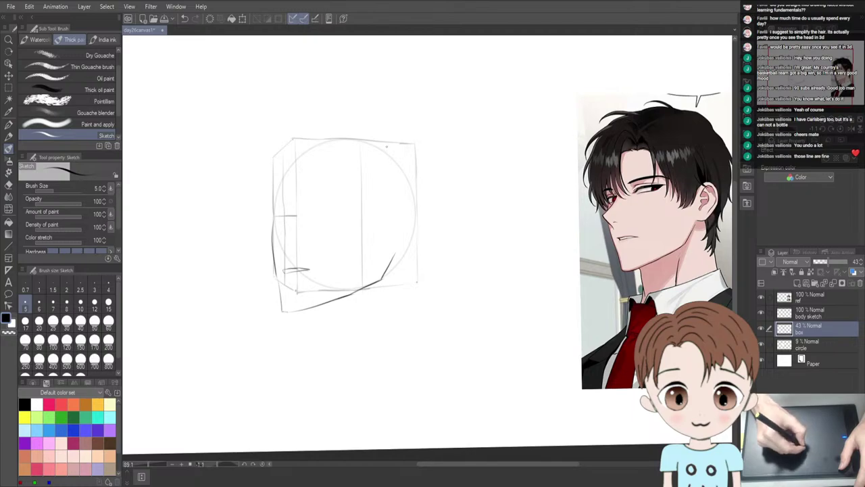
left_click_drag(387, 171, 387, 218)
key("ctrl+z")
left_click_drag(389, 154, 389, 231)
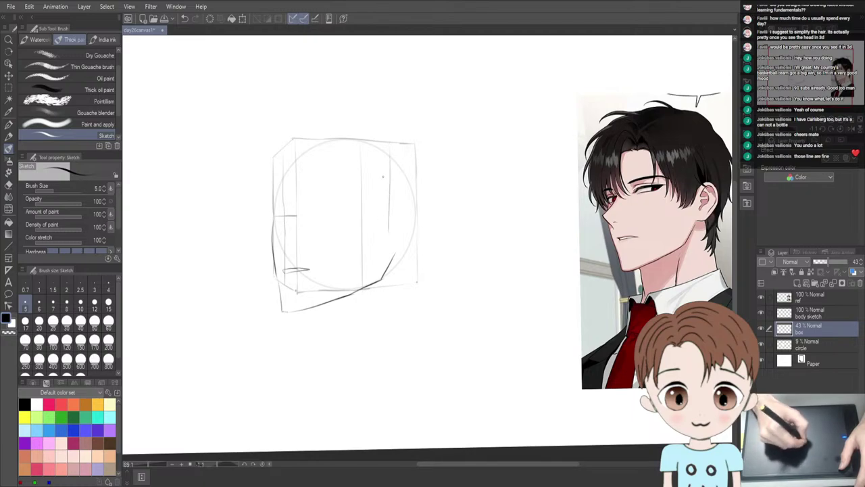
key("ctrl+z")
left_click_drag(390, 150, 396, 272)
key("ctrl+z")
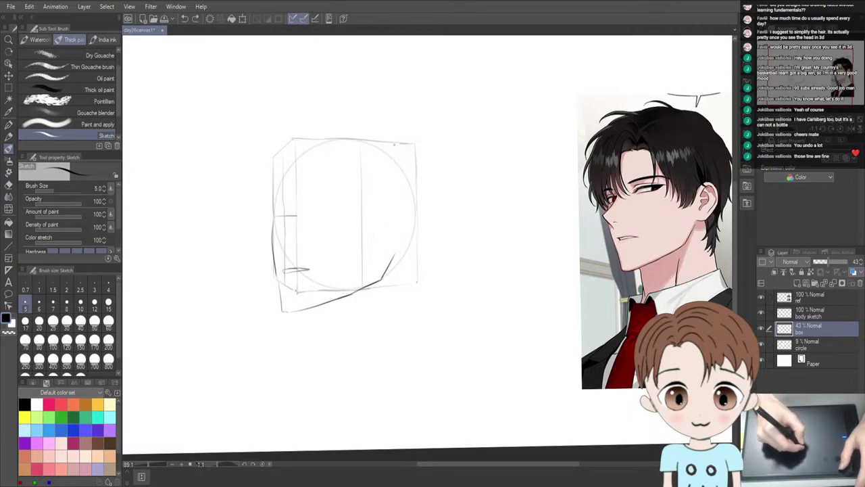
left_click_drag(390, 174, 392, 278)
key("ctrl+z")
left_click_drag(390, 149, 394, 253)
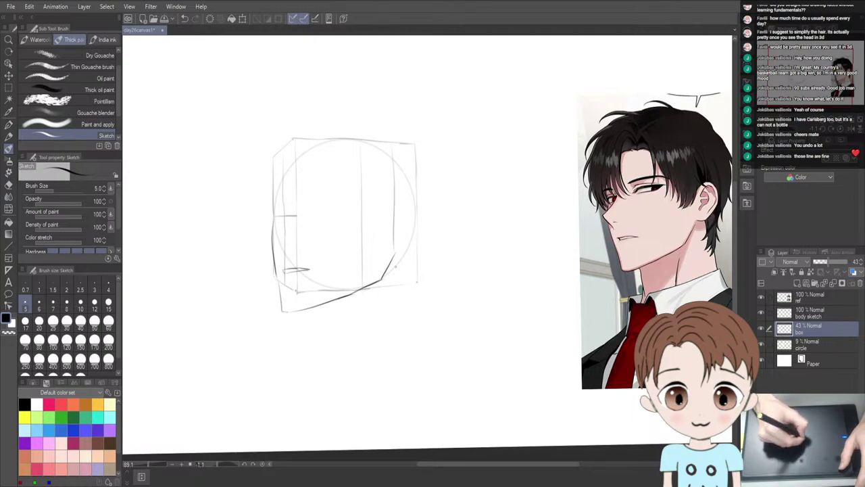
key("ctrl+z")
left_click_drag(393, 165, 395, 265)
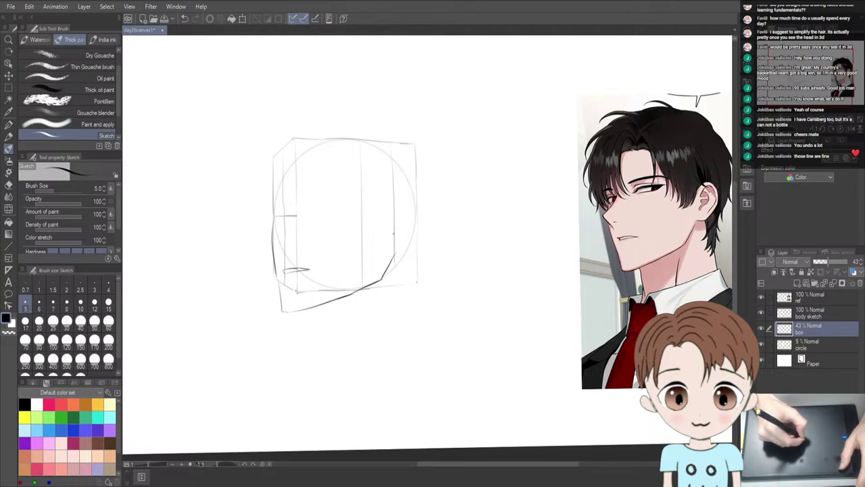
key("ctrl+z")
left_click_drag(392, 151, 392, 249)
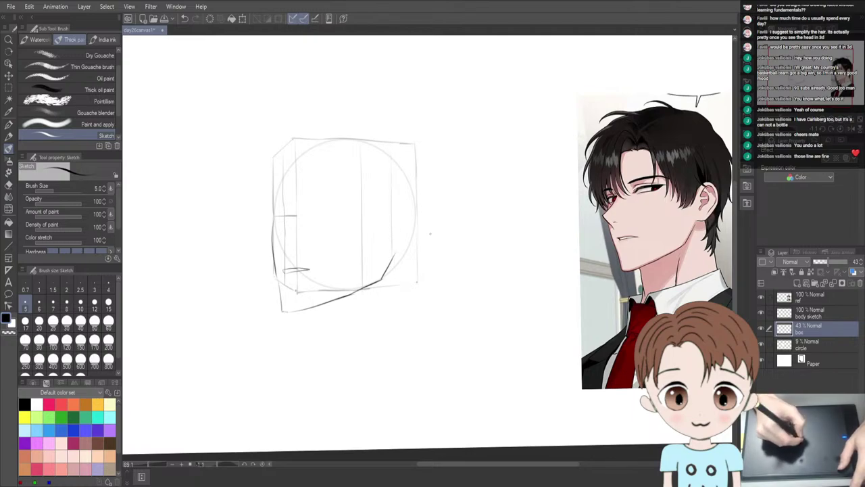
Return to the body sketch layer and draw the ear's curved outer outline behind the new vertical guide, ending at the rear jaw edge
left_click(810, 297)
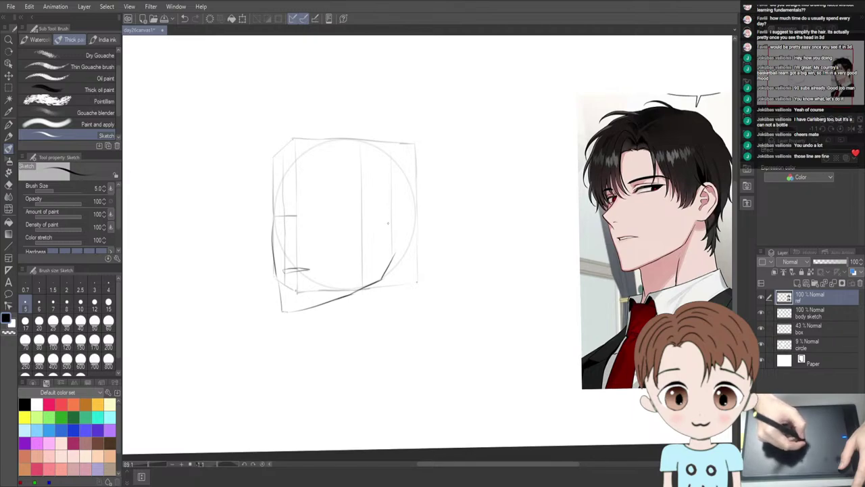
left_click(823, 316)
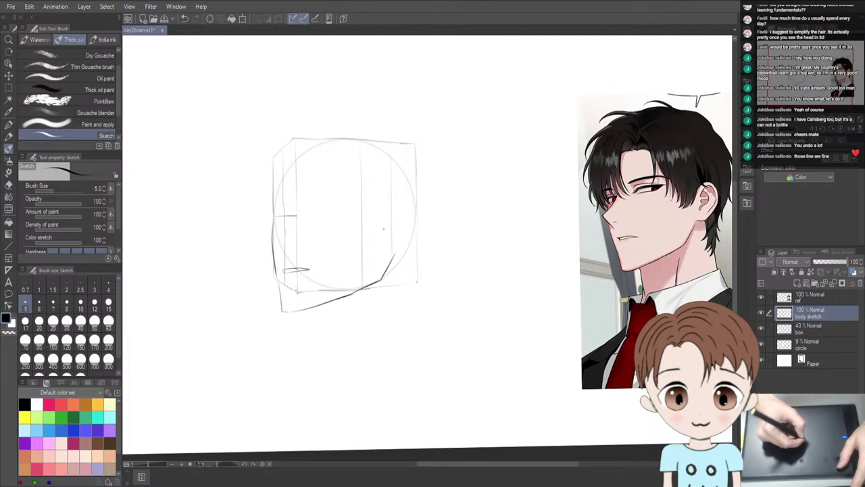
mouse_move(394, 212)
left_mouse_down()
mouse_move(412, 225)
mouse_move(397, 253)
left_mouse_up()
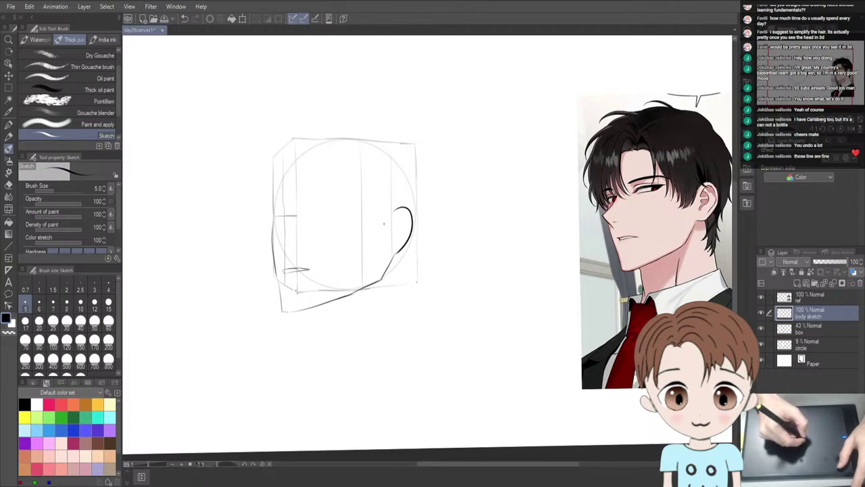
Undo the ear outline and redraw it as a rounded curve from the rear vertical guide to the top of the jaw edge
key("ctrl+z")
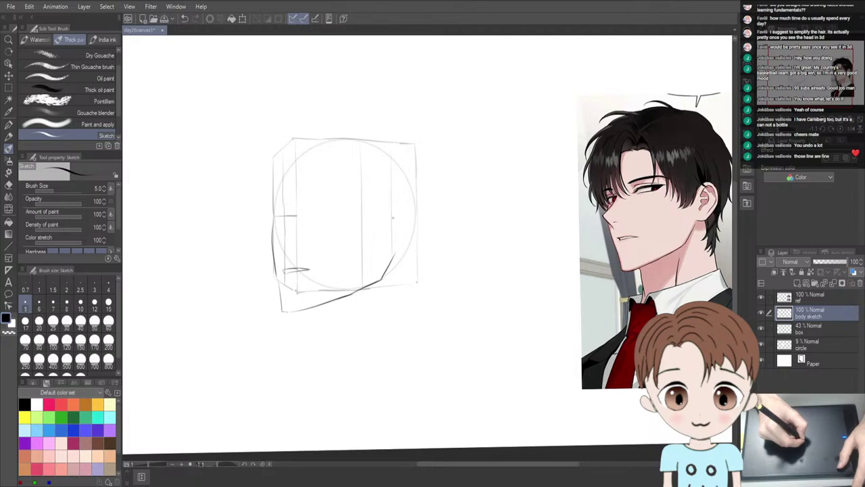
mouse_move(392, 218)
left_mouse_down()
mouse_move(405, 220)
mouse_move(396, 256)
mouse_move(410, 244)
mouse_move(396, 255)
left_mouse_up()
key("ctrl+z")
left_click_drag(392, 219, 397, 254)
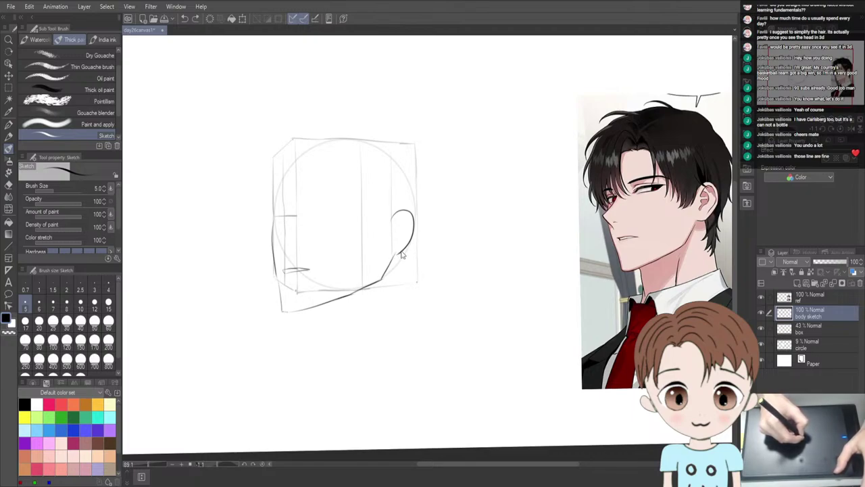
key("e")
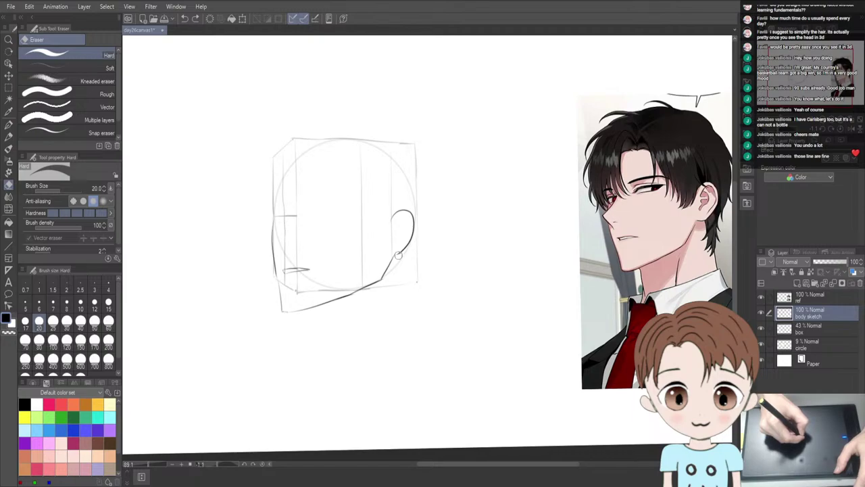
key("b")
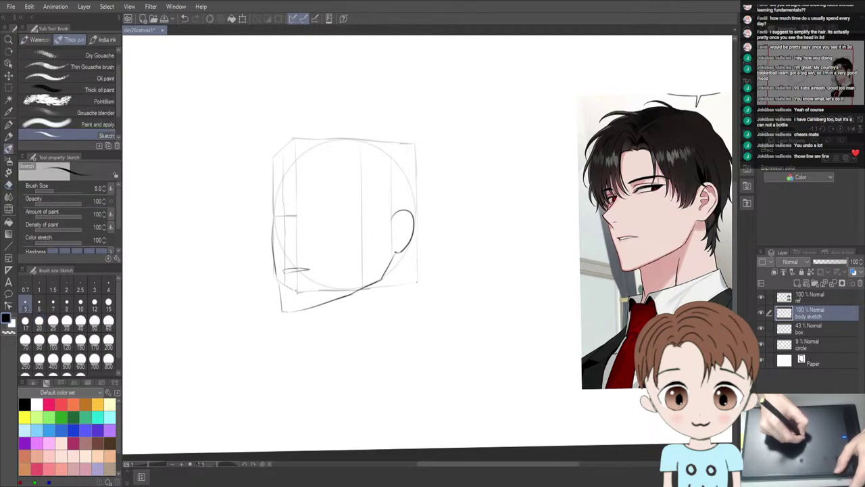
Rework the earlobe with a short curved stroke that hooks the ear's lower end in toward the rear jaw edge
key("ctrl+z")
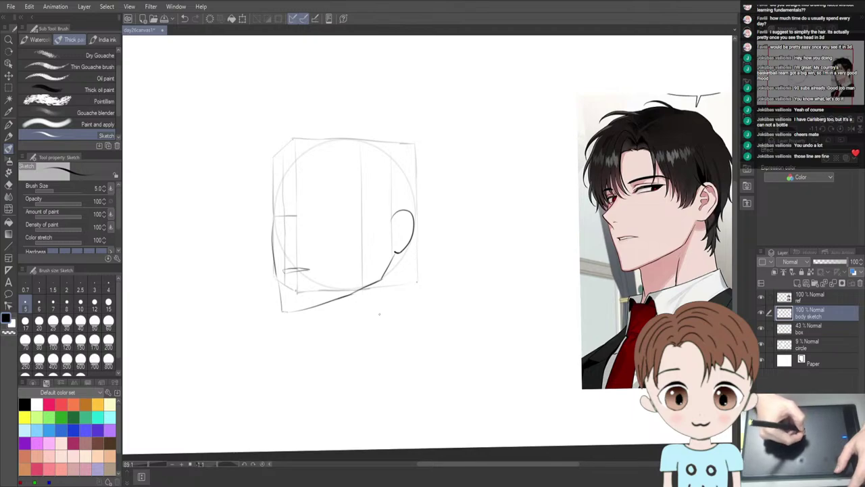
left_click_drag(410, 233, 401, 256)
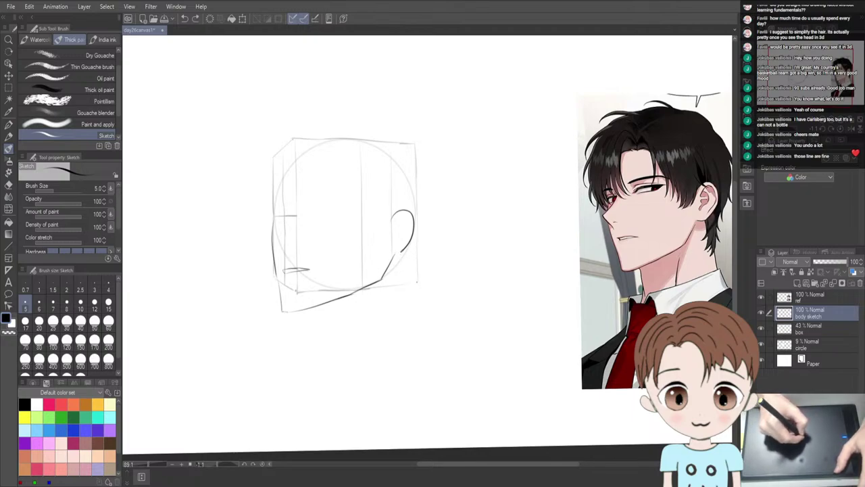
key("ctrl+z")
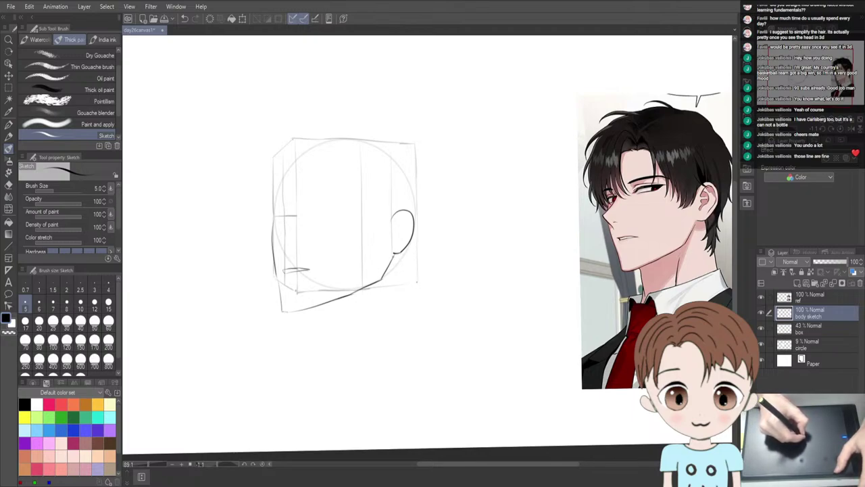
key("ctrl+z")
key("ctrl+z")
left_click_drag(396, 250, 400, 255)
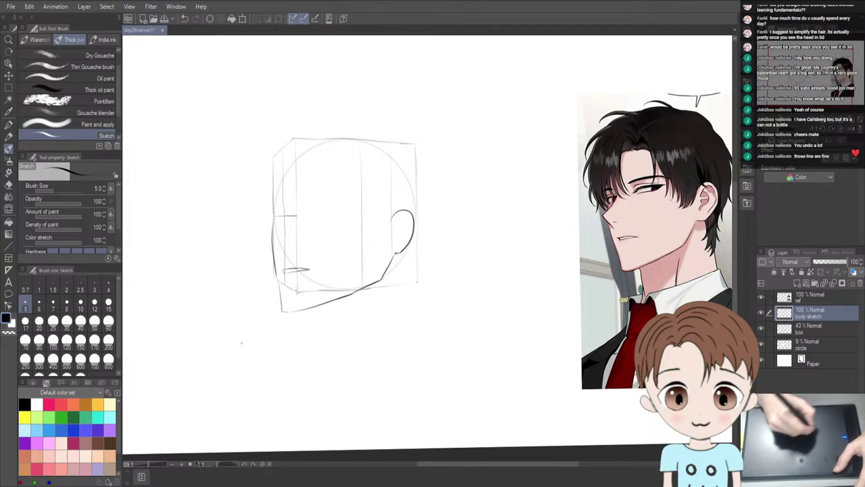
Set the hard eraser to size 10 and erase a small gap between the earlobe and the rear jaw edge
key("e")
left_click(80, 303)
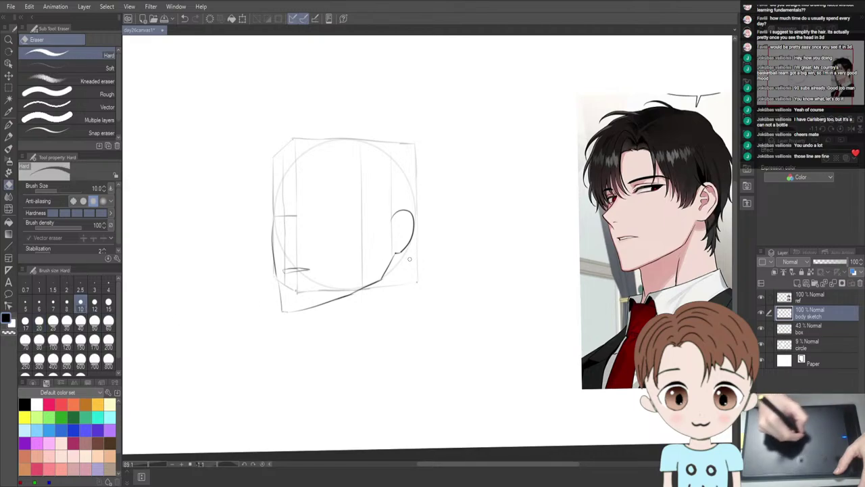
left_click_drag(394, 255, 397, 258)
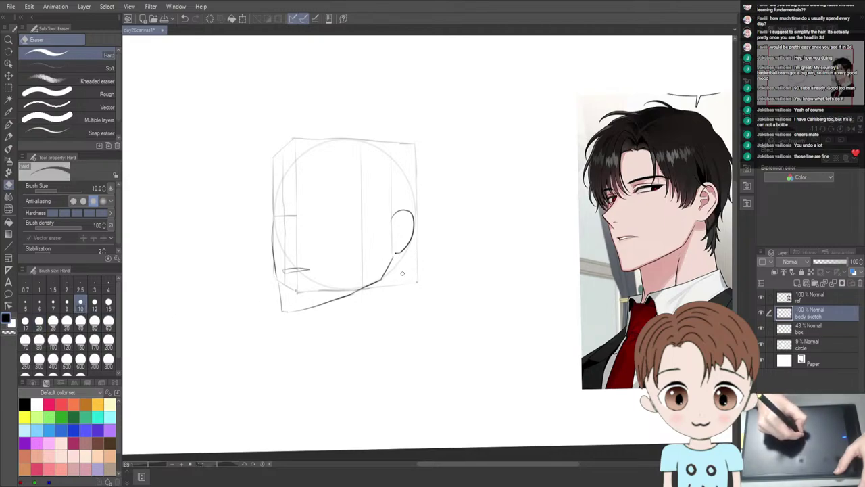
key("b")
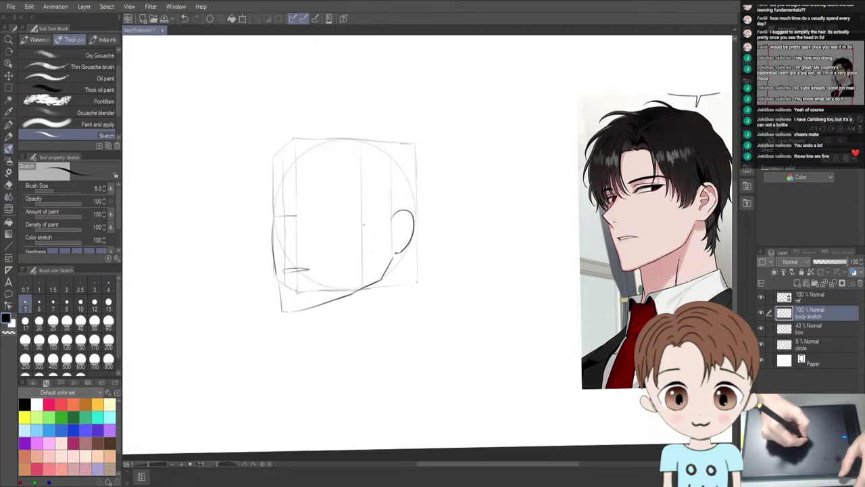
Trace the back of the skull along the guide circle, from its upper rear arc down to the top of the ear
mouse_move(360, 192)
left_mouse_down()
mouse_move(368, 220)
mouse_move(385, 206)
left_mouse_up()
key("ctrl+z")
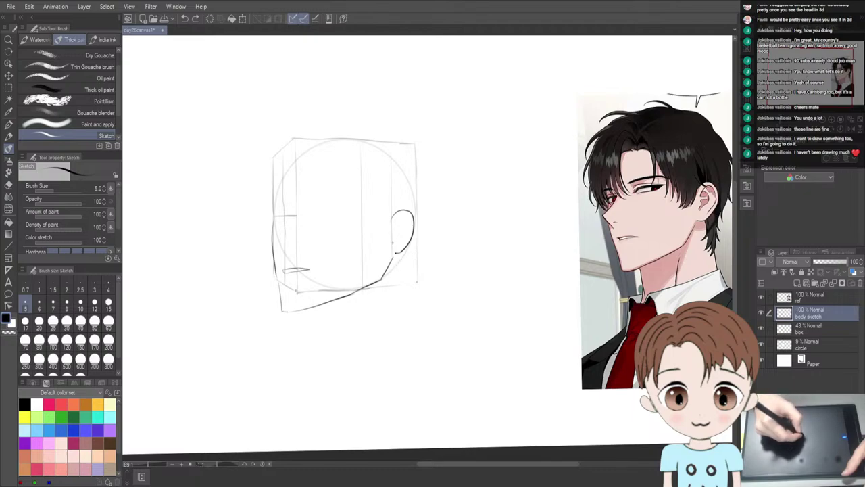
left_click_drag(402, 170, 412, 212)
key("ctrl+z")
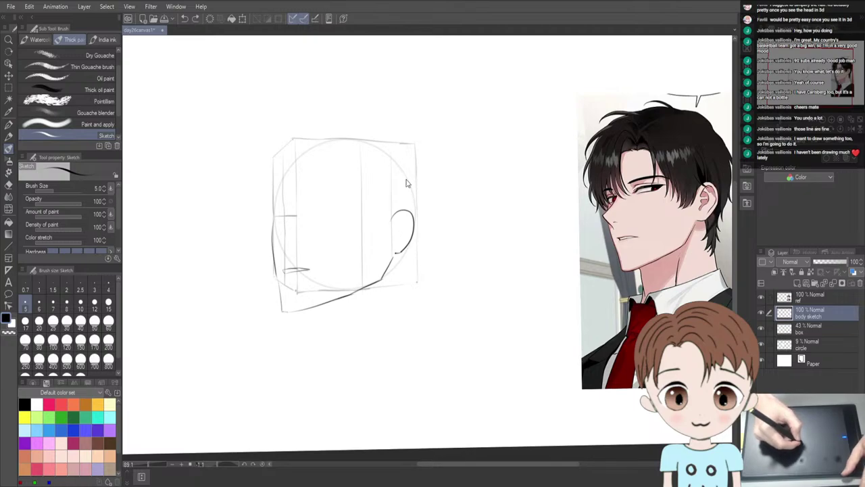
left_click_drag(399, 167, 414, 214)
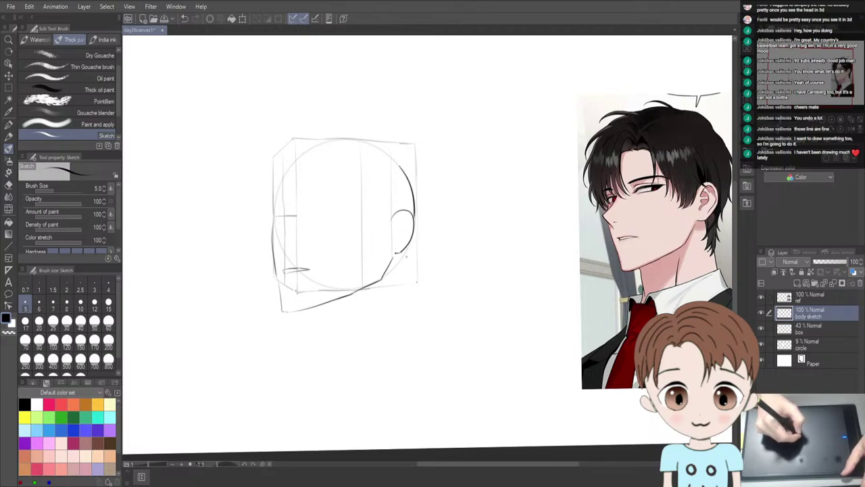
Draw the back of the neck as a nearly vertical line from below the ear down past the box's lower edge
left_click_drag(405, 247, 400, 273)
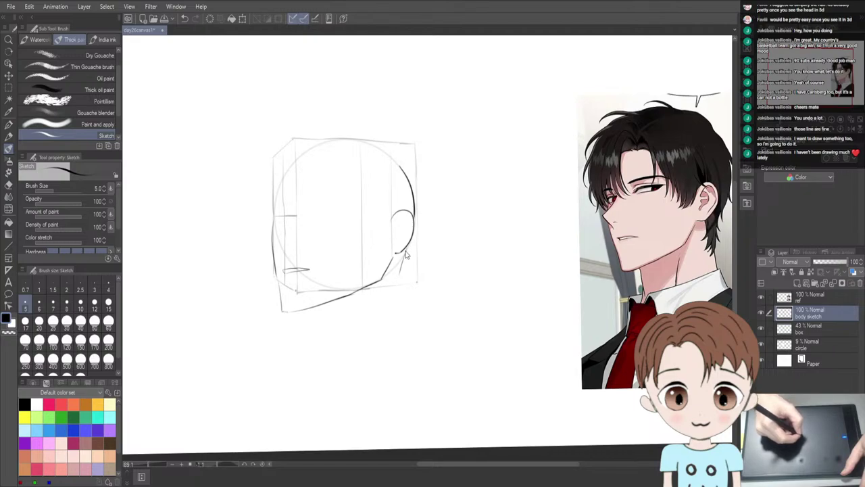
key("ctrl+z")
left_click_drag(407, 249, 408, 292)
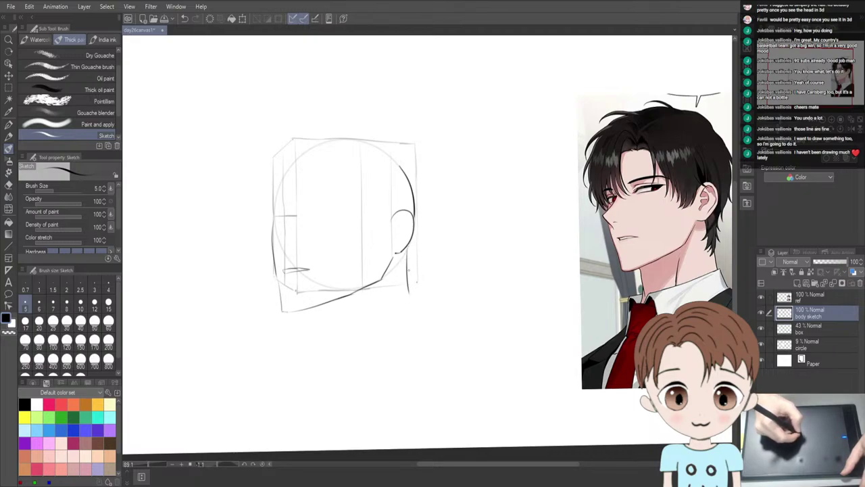
key("ctrl+z")
left_click_drag(403, 249, 403, 295)
key("ctrl+z")
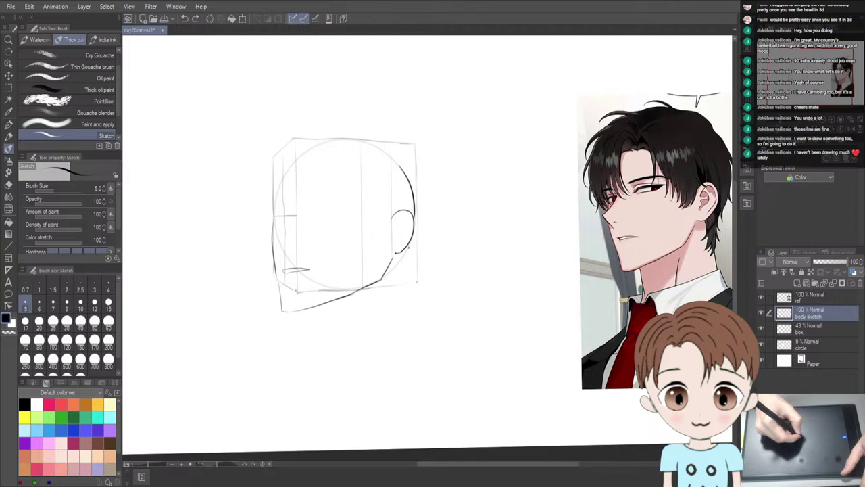
left_click_drag(407, 252, 409, 305)
key("ctrl+z")
key("ctrl+z")
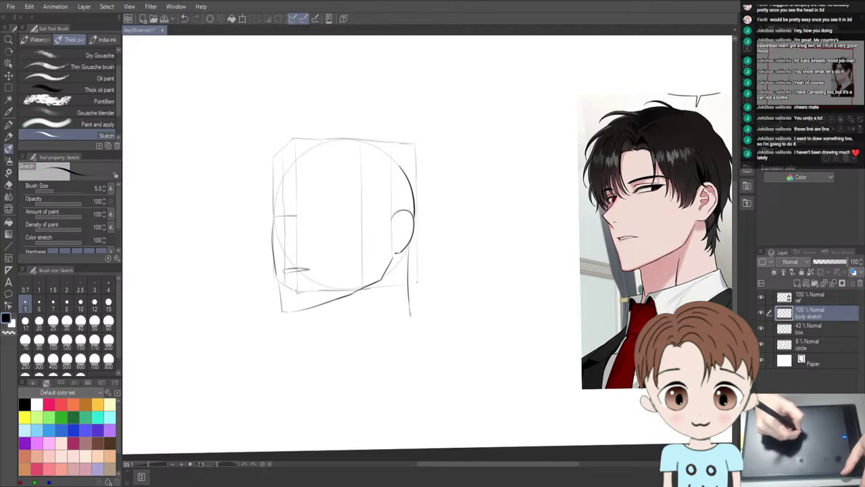
left_click_drag(409, 298, 411, 316)
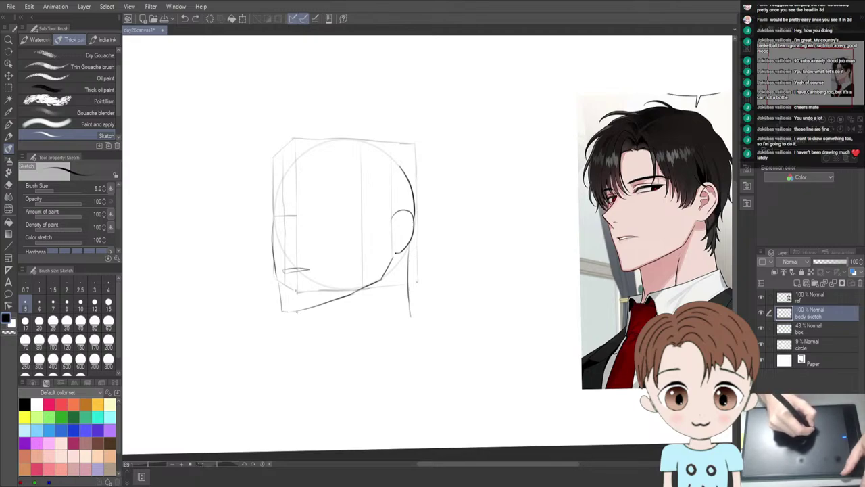
Draw the front of the neck as a short vertical line starting just below the jawline behind the chin
left_click_drag(299, 322, 298, 343)
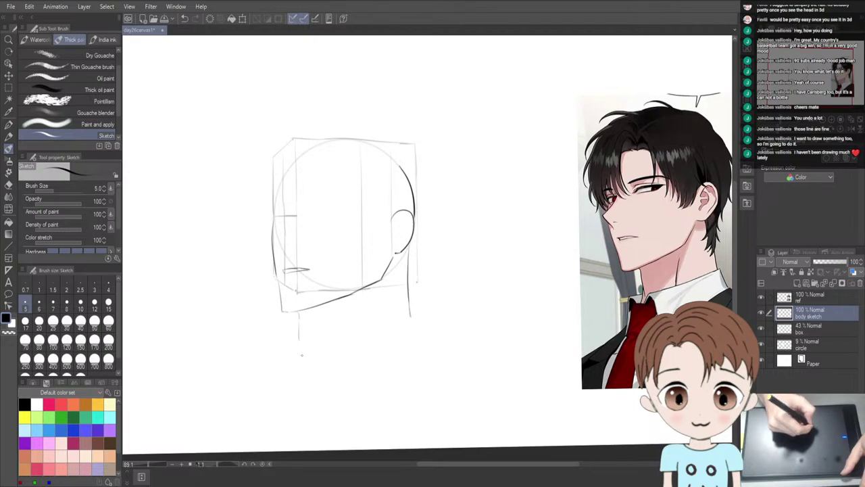
key("ctrl+z")
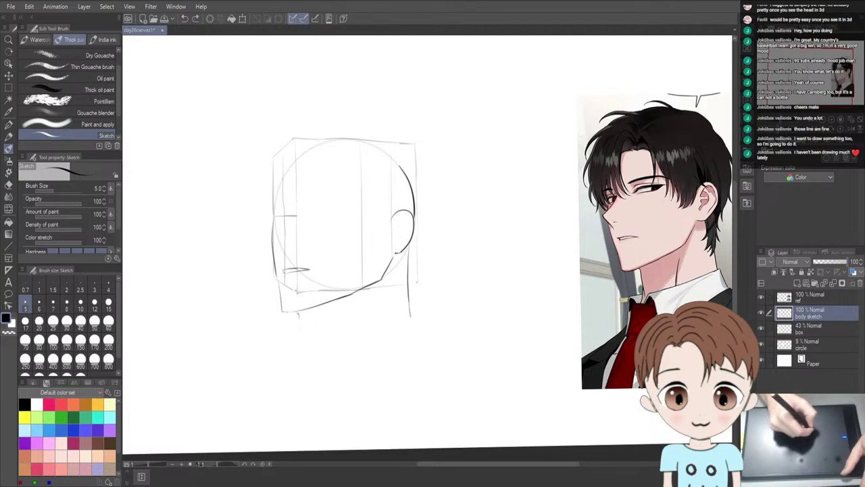
left_click_drag(300, 316, 303, 348)
key("ctrl+z")
left_click_drag(300, 315, 303, 343)
key("ctrl+z")
left_click_drag(301, 312, 301, 344)
key("ctrl+z")
key("ctrl+z")
key("ctrl+z")
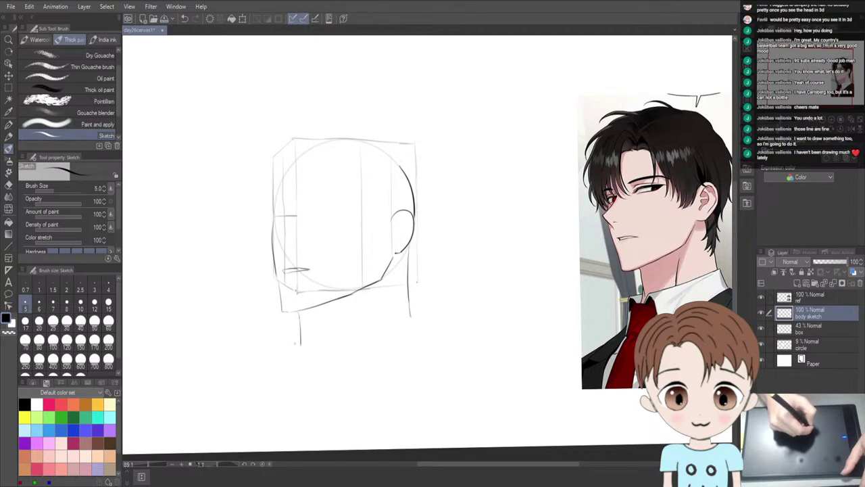
Extend the lower end of the front neck line with a short stroke slanting forward
left_click_drag(301, 338, 295, 359)
key("ctrl+z")
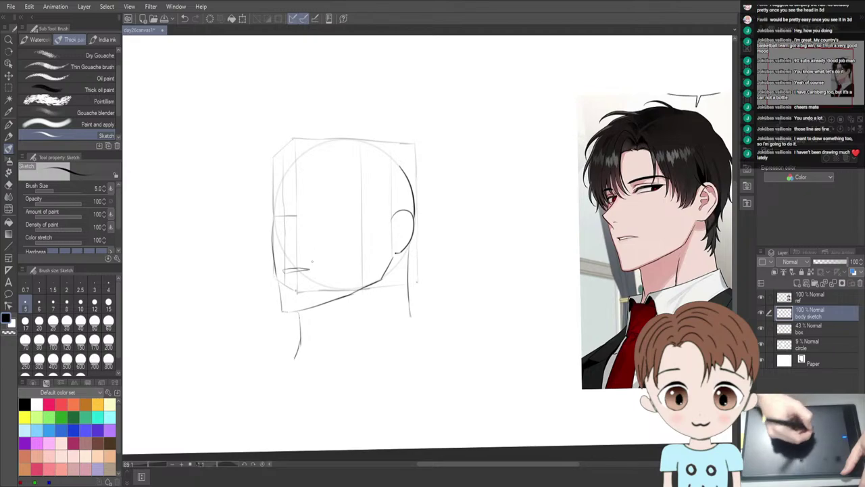
key("ctrl+z")
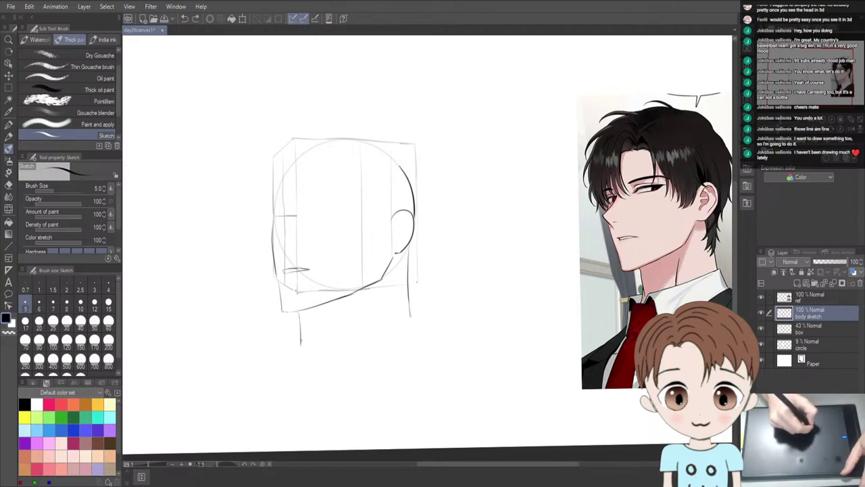
left_click_drag(301, 338, 296, 355)
key("ctrl+z")
key("ctrl+z")
key("ctrl+z")
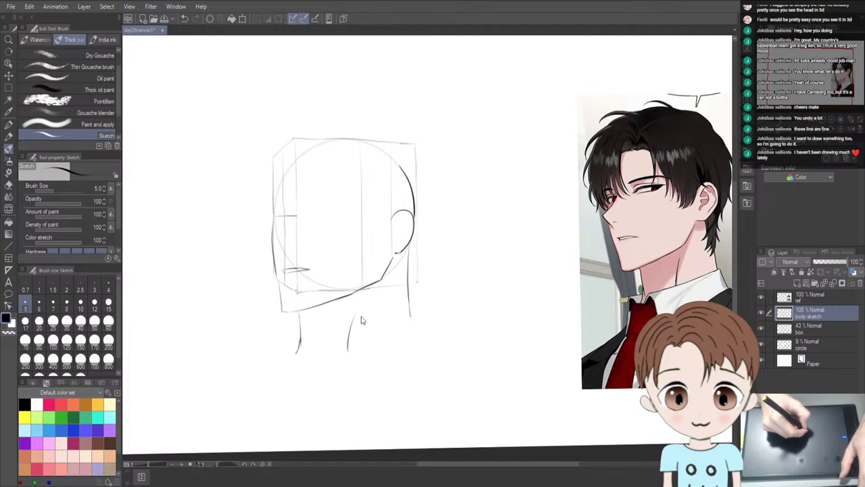
Erase the back neck line and redraw it slightly farther forward, from below the earlobe straight down
left_click_drag(362, 309, 360, 347)
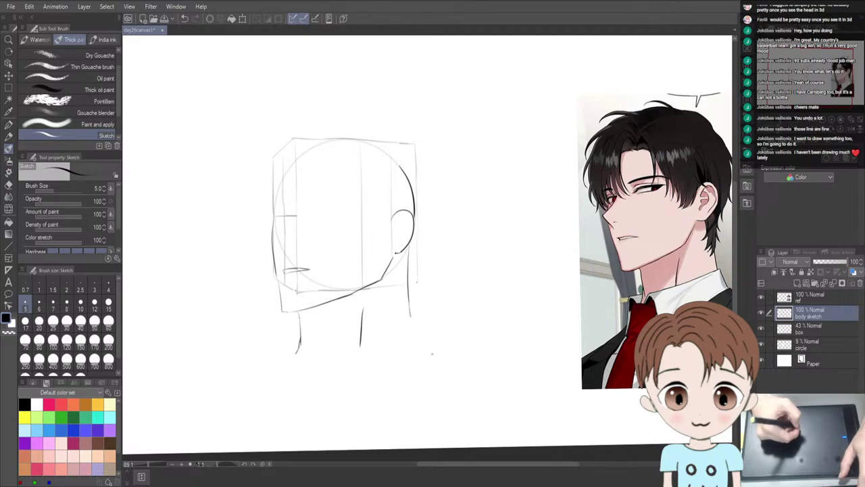
key("ctrl+z")
key("e")
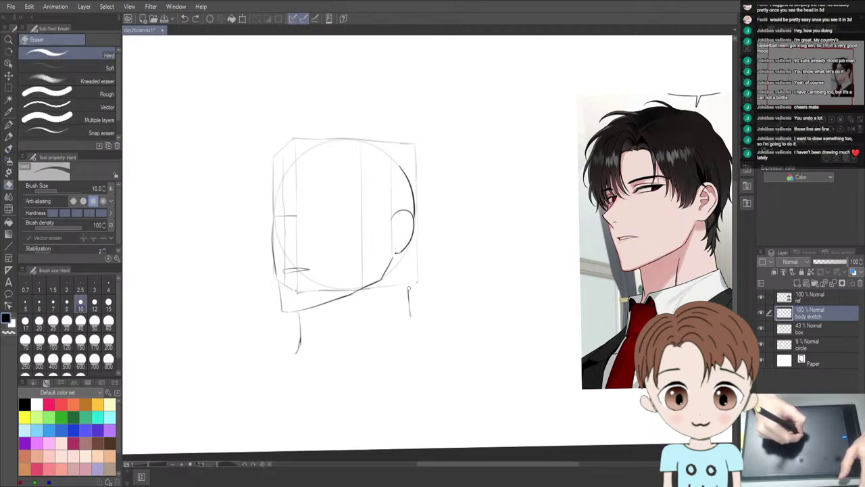
key("b")
left_click_drag(405, 254, 408, 316)
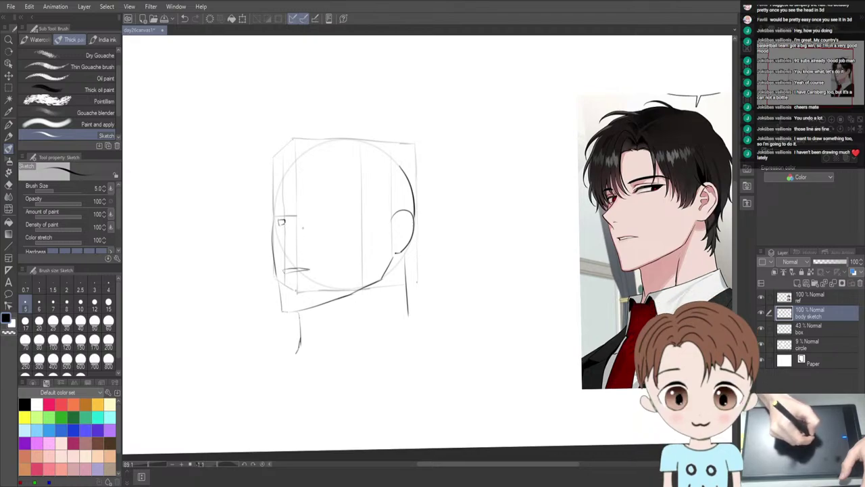
Remove the near eye's first line and the square far eye, and redraw the far eye as a flatter, narrower shape
left_click_drag(301, 219, 323, 217)
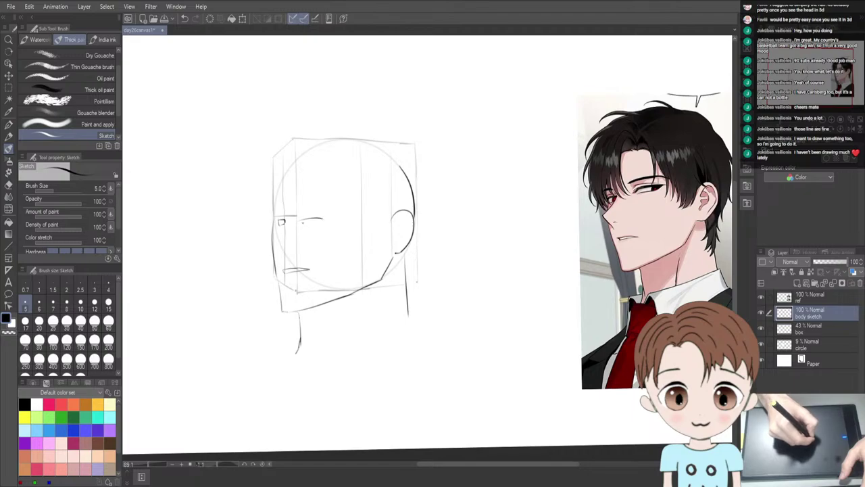
key("ctrl+z")
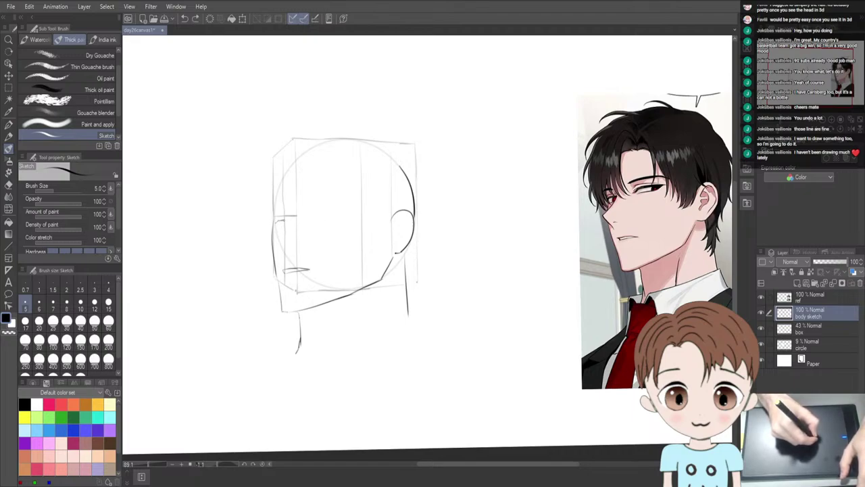
key("ctrl+z")
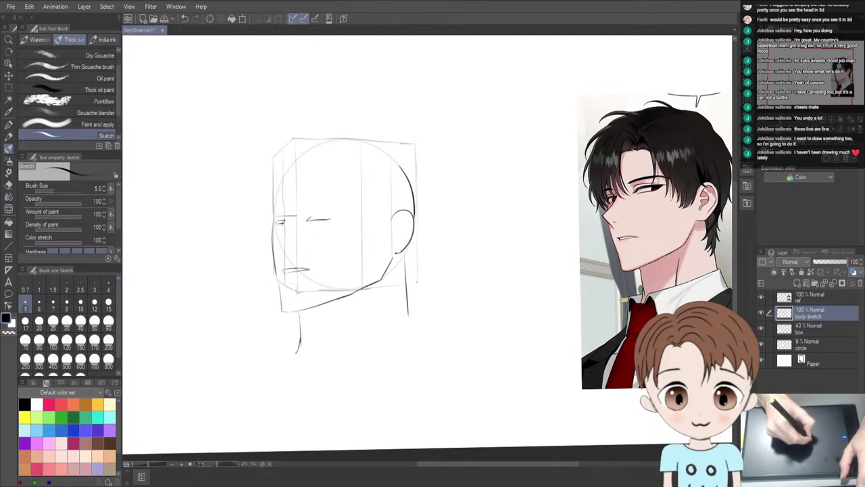
Draw the near eye as a narrow slanted outline level with the far eye, its outer corner raised, and check it mirrored
key("ctrl+z")
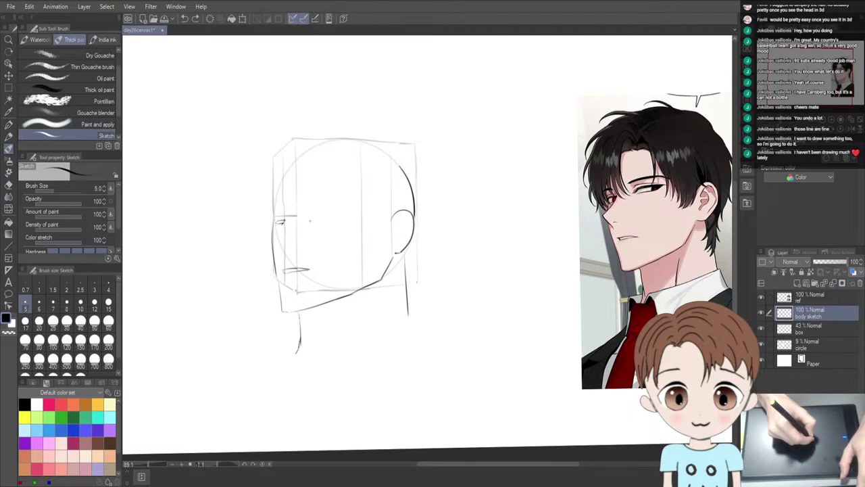
left_click_drag(312, 220, 331, 218)
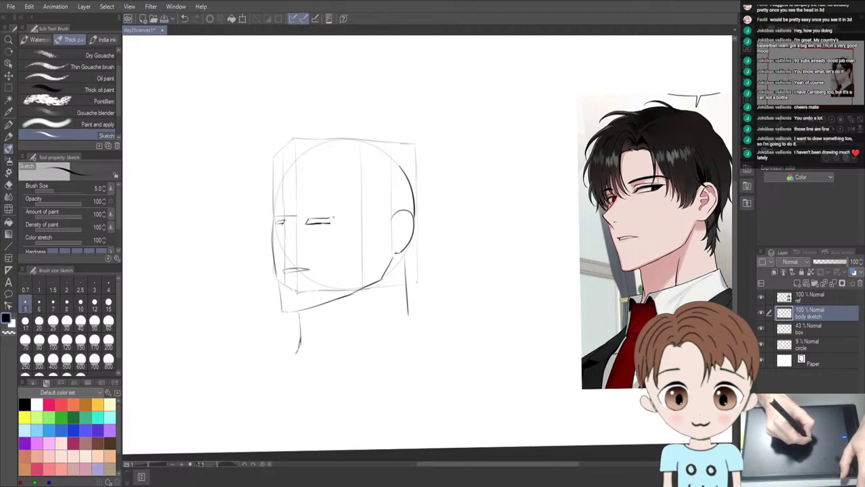
key("ctrl+z")
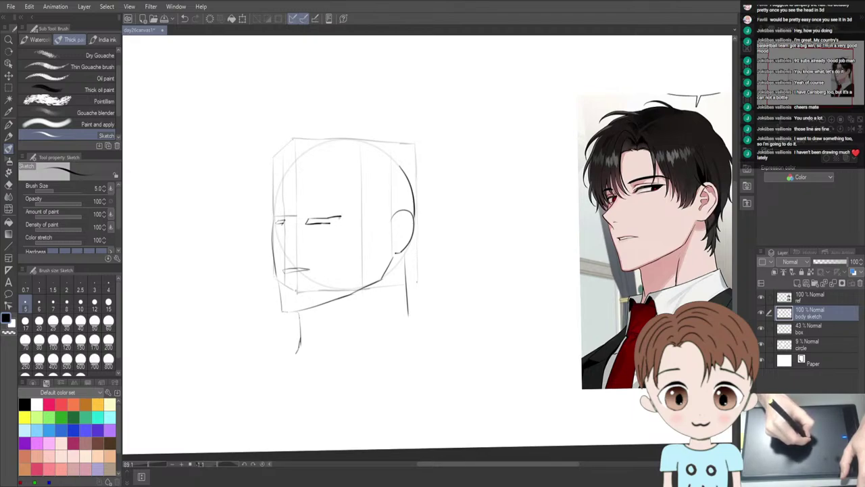
left_click_drag(329, 221, 337, 218)
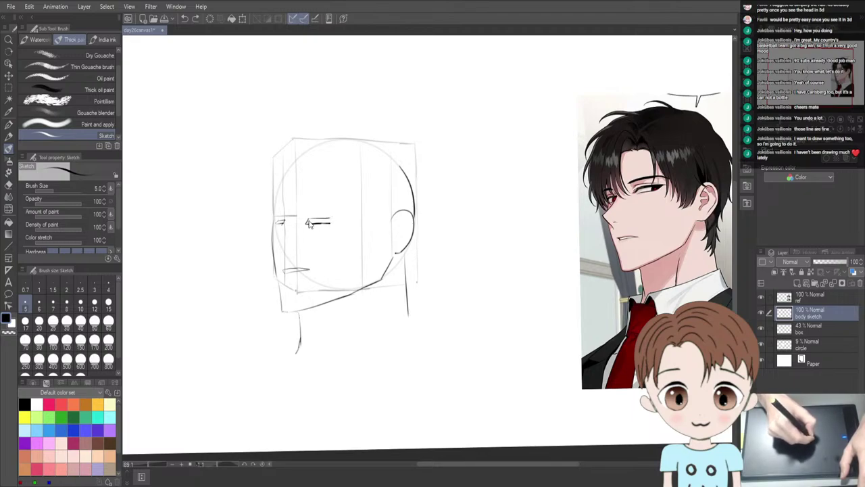
key("ctrl+z")
left_click_drag(307, 223, 340, 215)
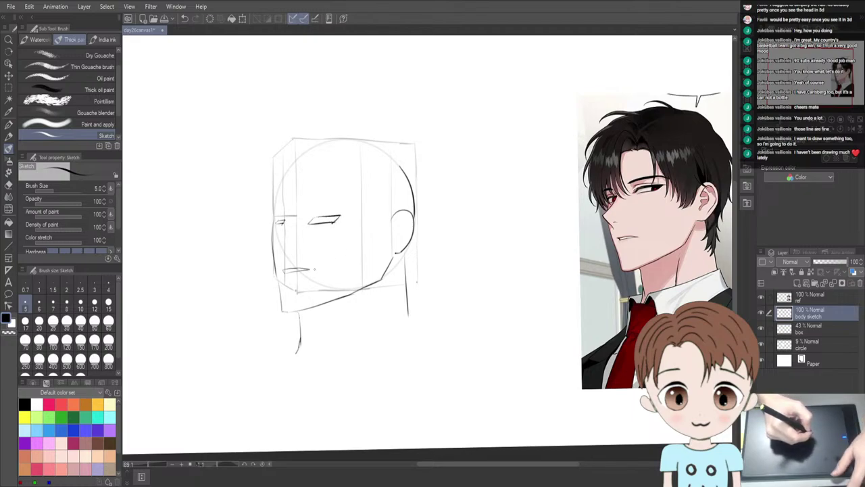
key("h")
key("h")
key("h")
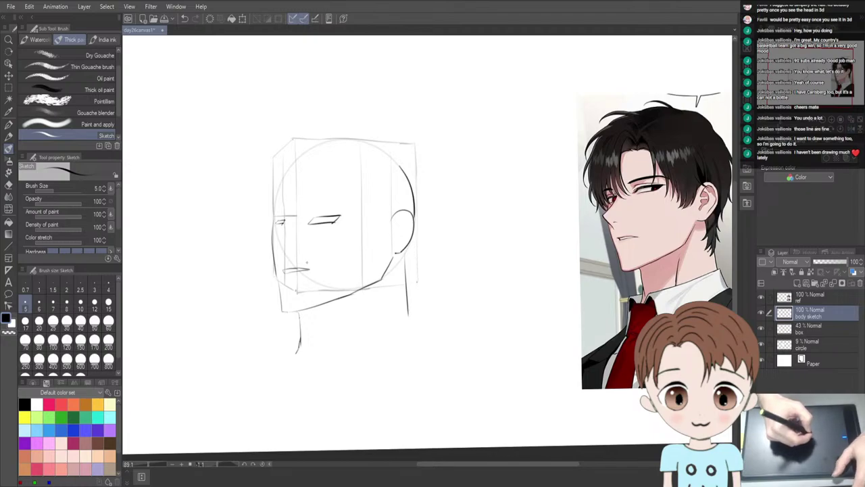
key("h")
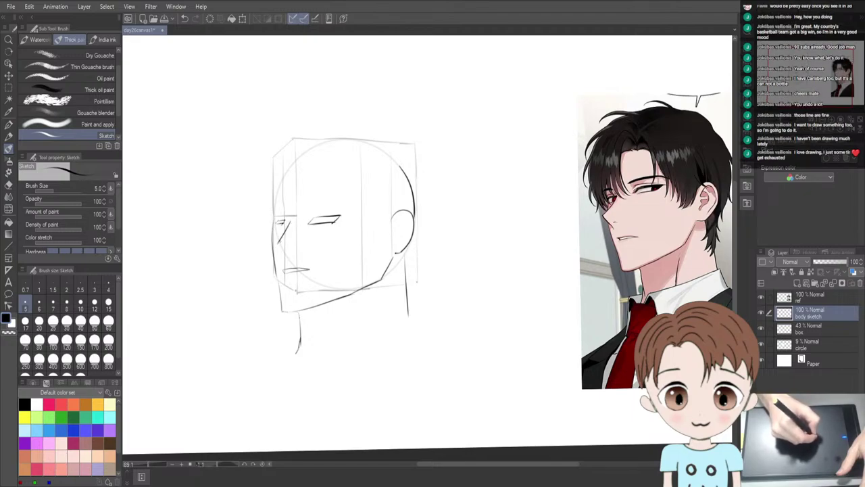
Try the nose bridge as a line slanting from the far eye's inner corner past the face profile, shortening its tip
key("ctrl+z")
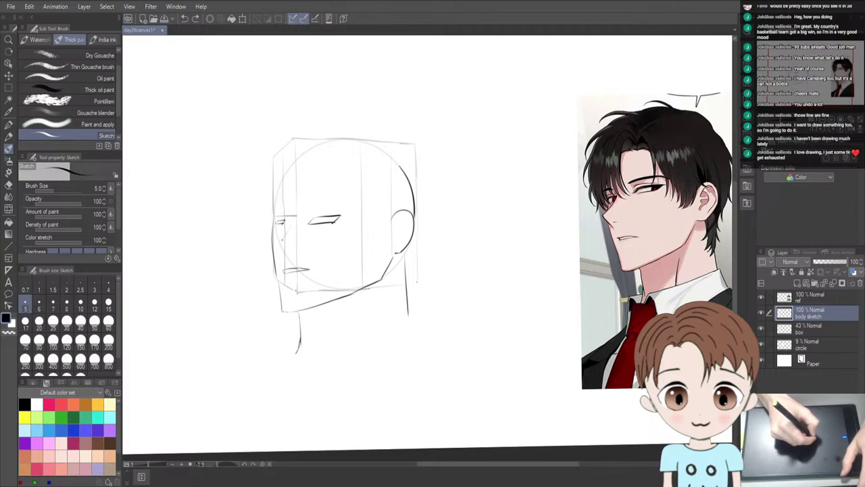
left_click_drag(289, 220, 275, 243)
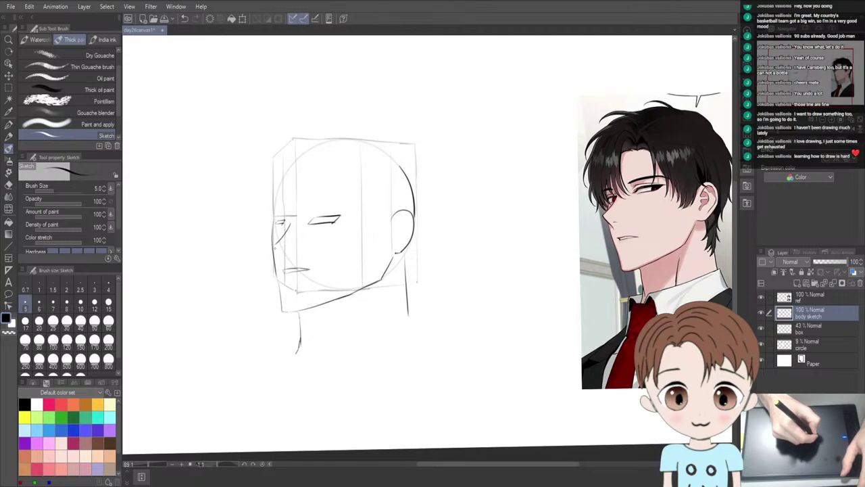
key("ctrl+z")
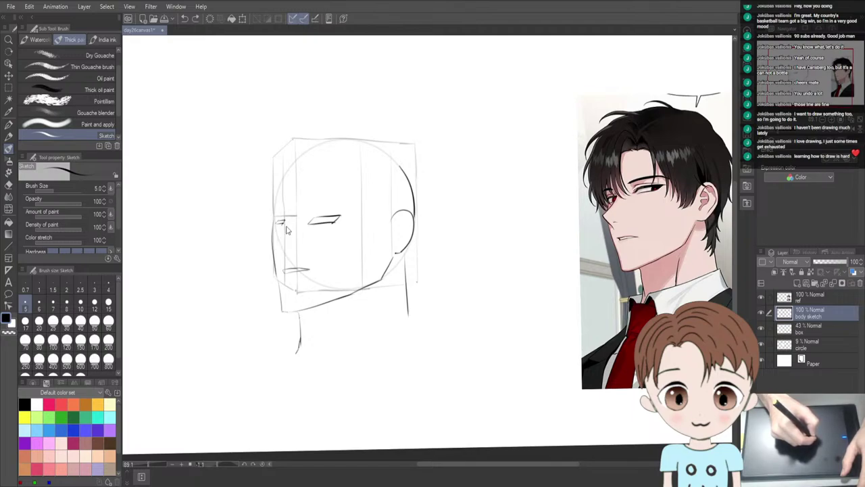
left_click_drag(282, 229, 269, 243)
key("ctrl+z")
key("ctrl+z")
left_click_drag(292, 217, 264, 244)
key("ctrl+z")
key("ctrl+z")
key("ctrl+z")
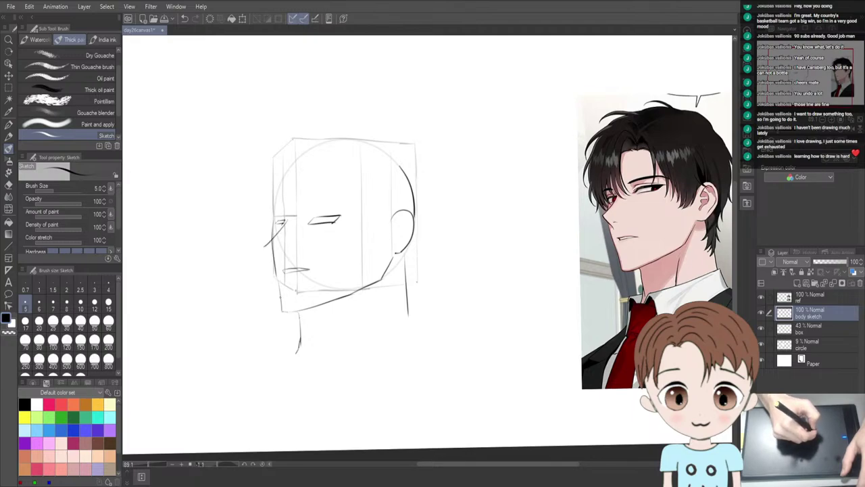
key("e")
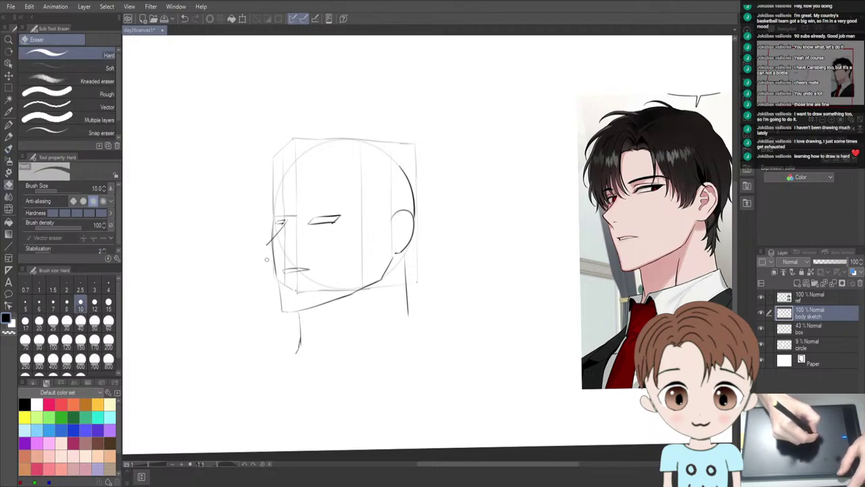
key("b")
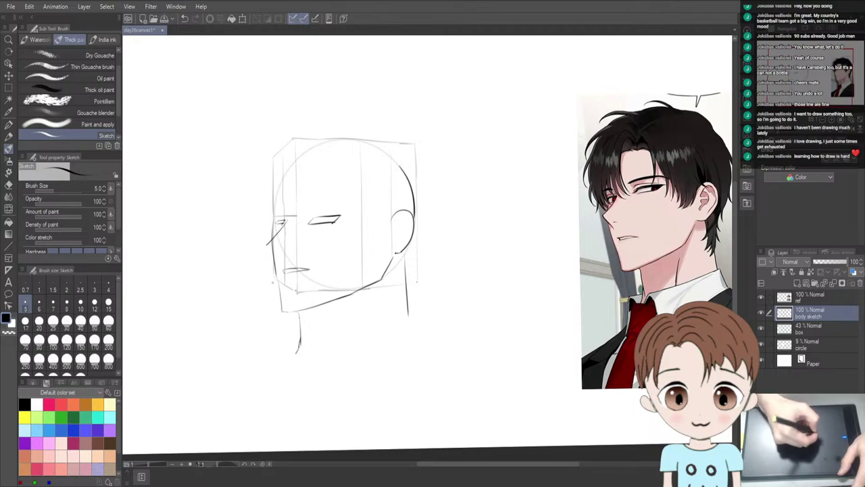
Try a short line for the nose's underside running back to the face profile, and undo the whole nose
left_click_drag(276, 231, 277, 256)
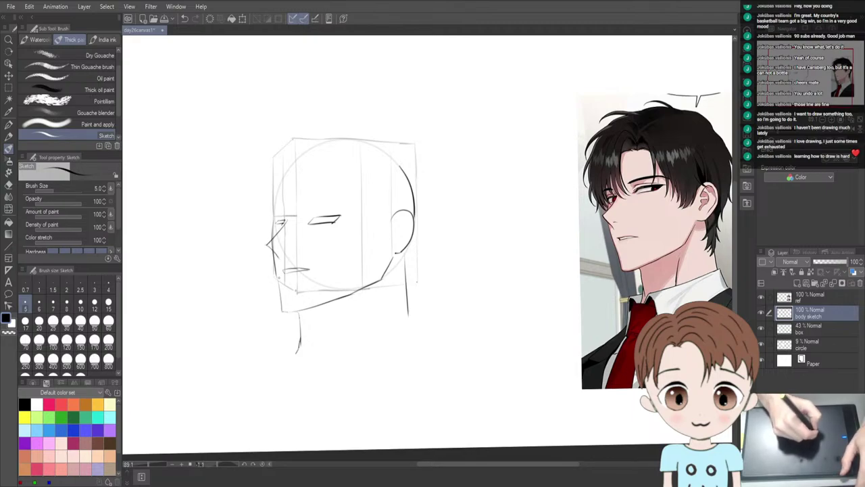
key("ctrl+z")
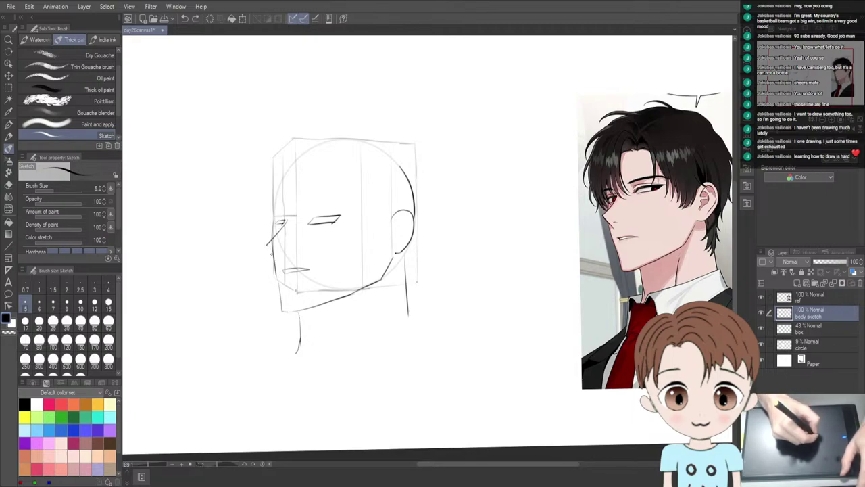
left_click_drag(269, 243, 274, 255)
left_click_drag(274, 254, 279, 262)
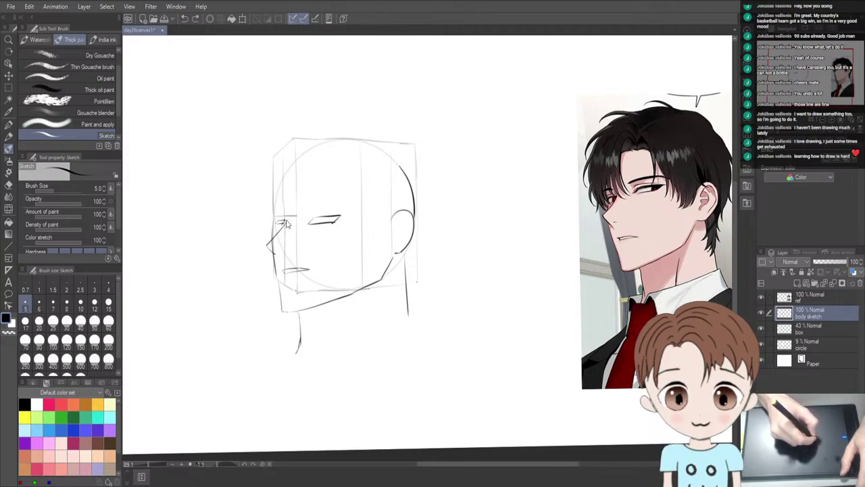
key("ctrl+z")
key("ctrl+y")
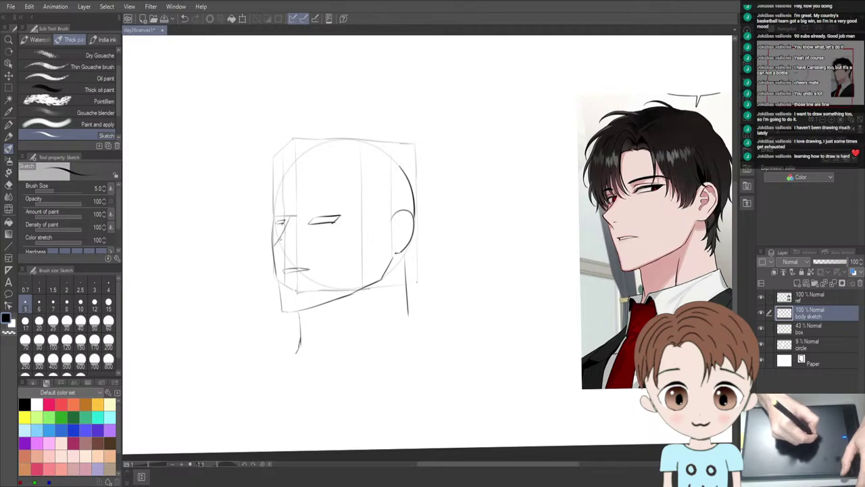
key("ctrl+z")
key("ctrl+y")
key("ctrl+z")
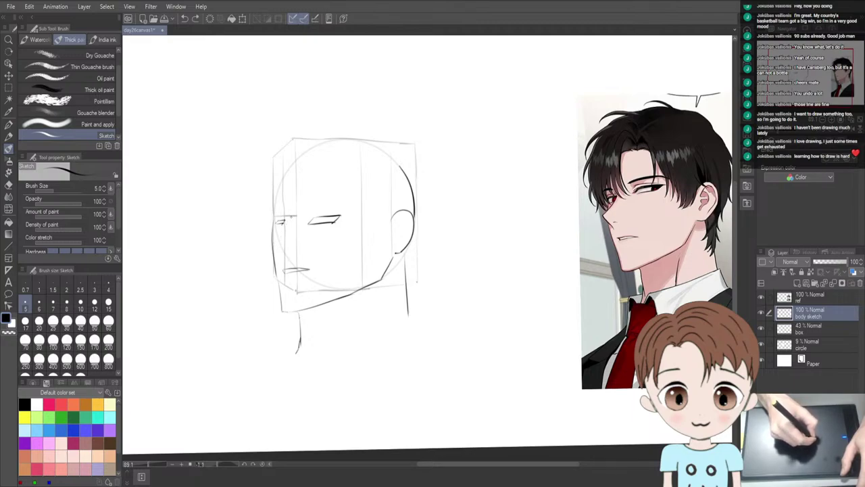
Redraw the nose bridge as a shorter slanted line from the far eye's inner corner to just beyond the face profile
left_click_drag(295, 216, 269, 245)
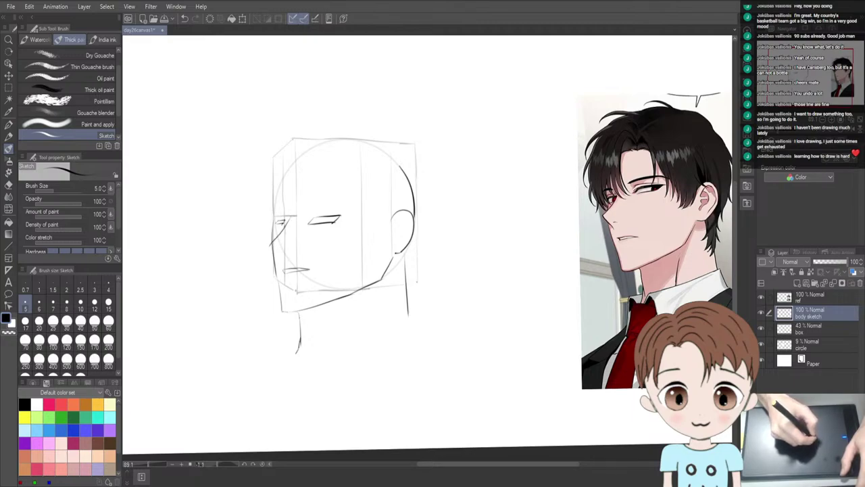
key("ctrl+z")
key("ctrl+y")
key("ctrl+z")
key("ctrl+y")
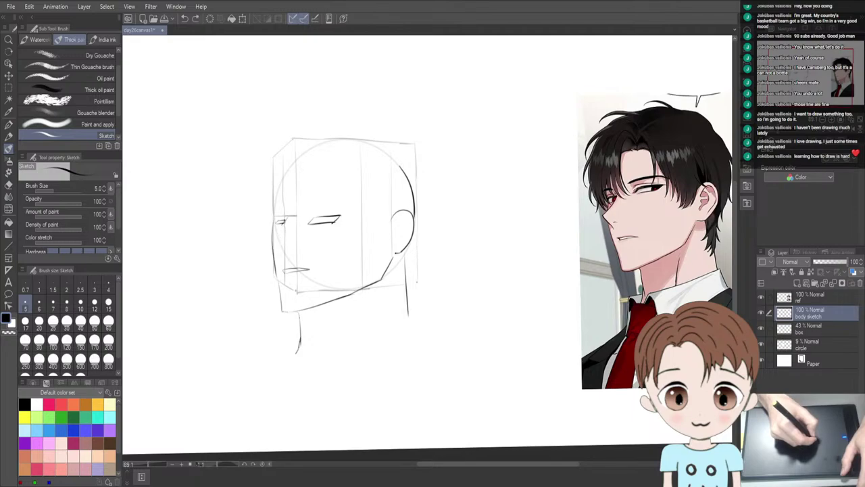
key("ctrl+y")
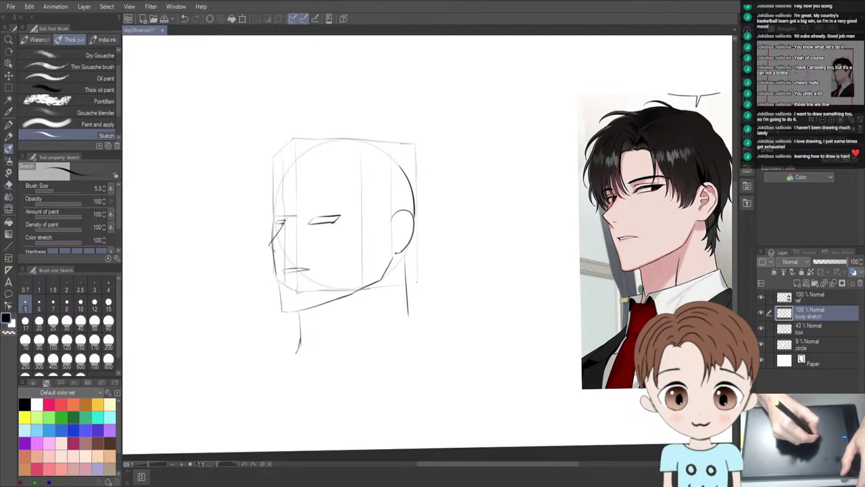
Finish the nose's underside with a short stroke slanting back from the tip to the face profile, and trim its lower end
key("ctrl+z")
key("ctrl+y")
key("ctrl+z")
key("ctrl+y")
key("ctrl+z")
key("ctrl+y")
key("ctrl+y")
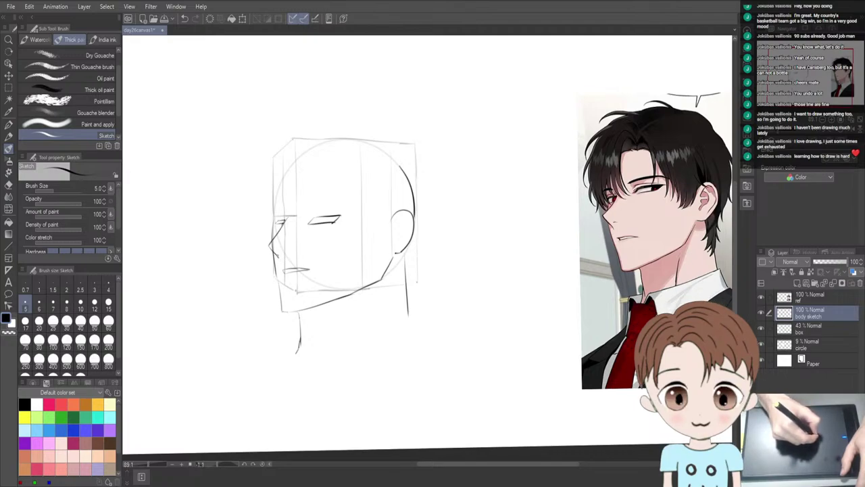
key("e")
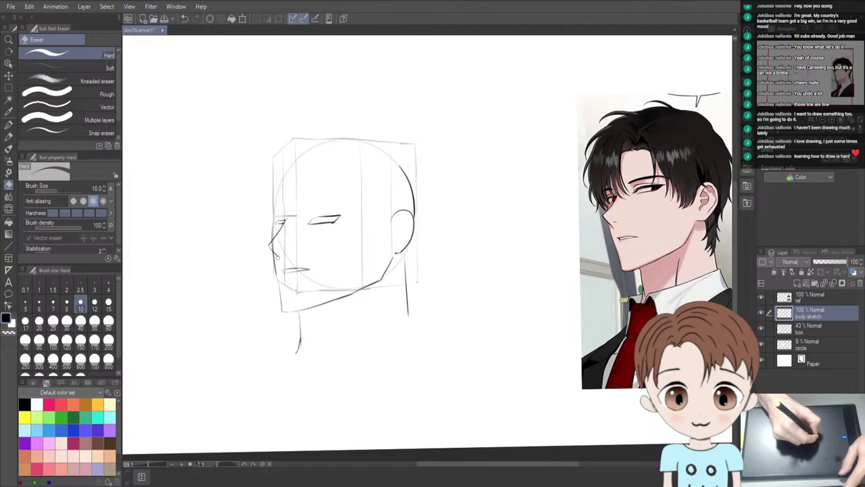
key("b")
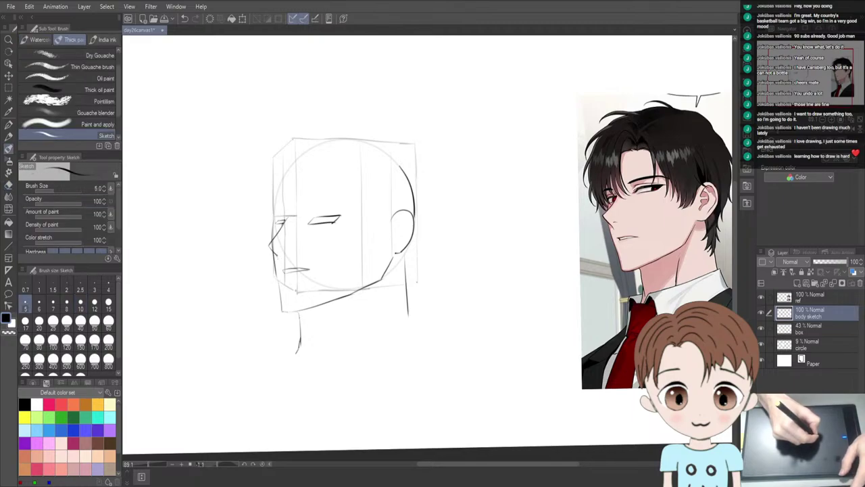
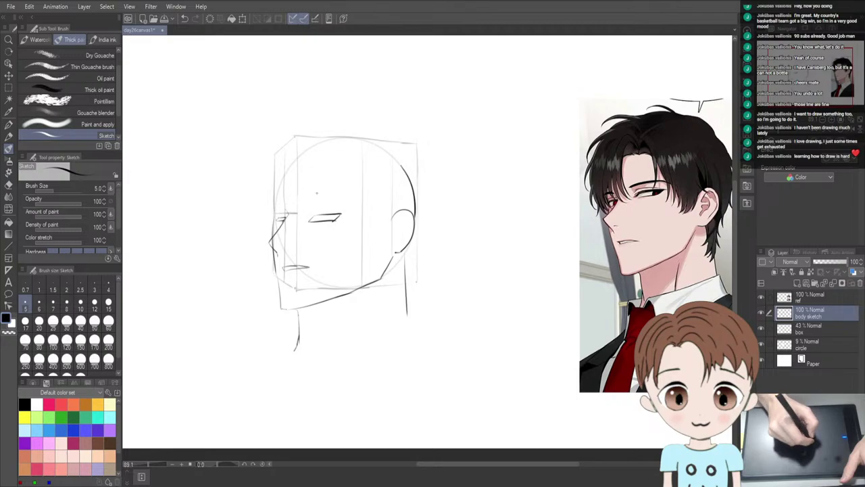
Select the near eye and transform it slightly higher and closer to the ear, comparing the face with the mirrored view
key("h")
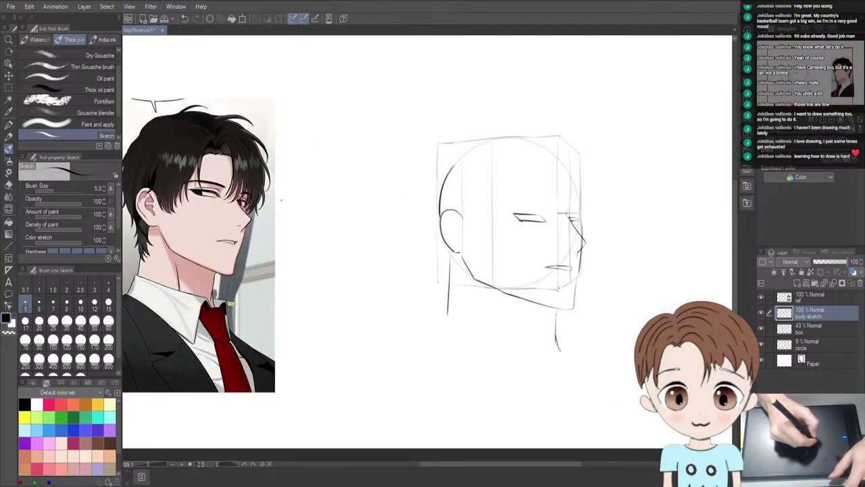
key("h")
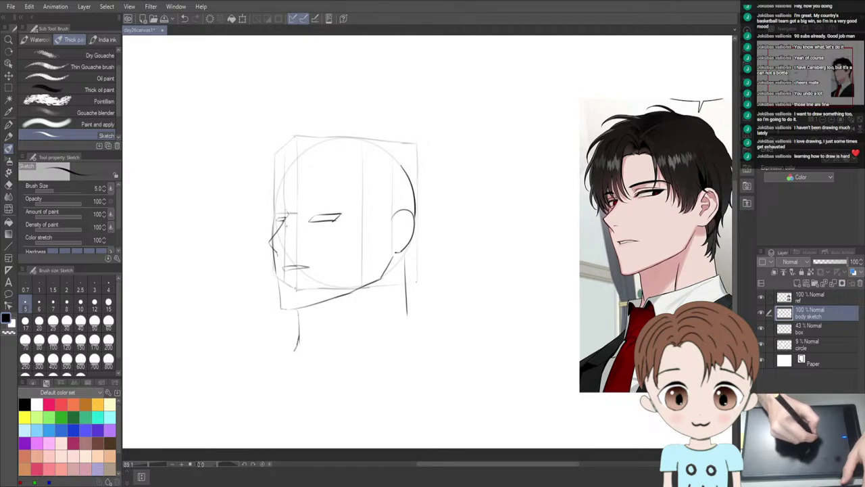
key("m")
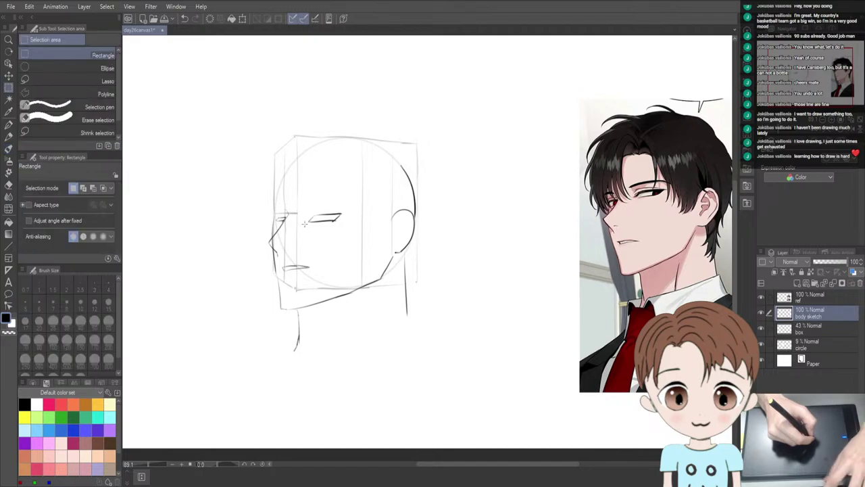
left_click_drag(345, 207, 311, 225)
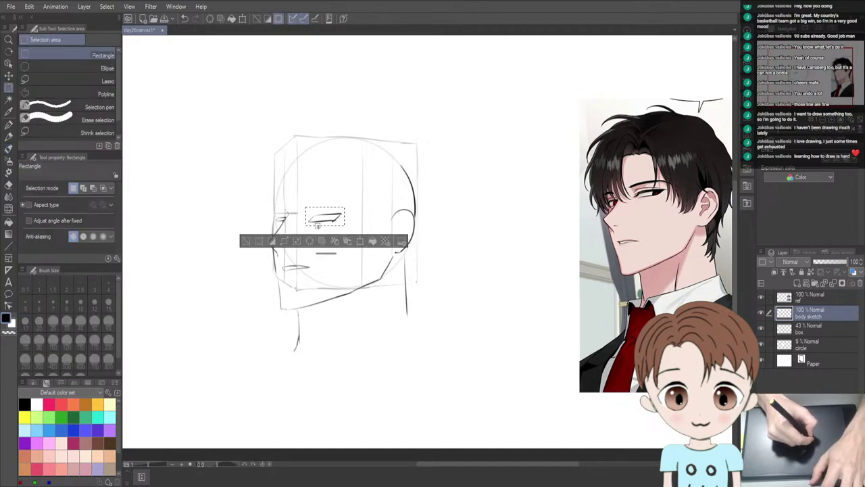
key("k")
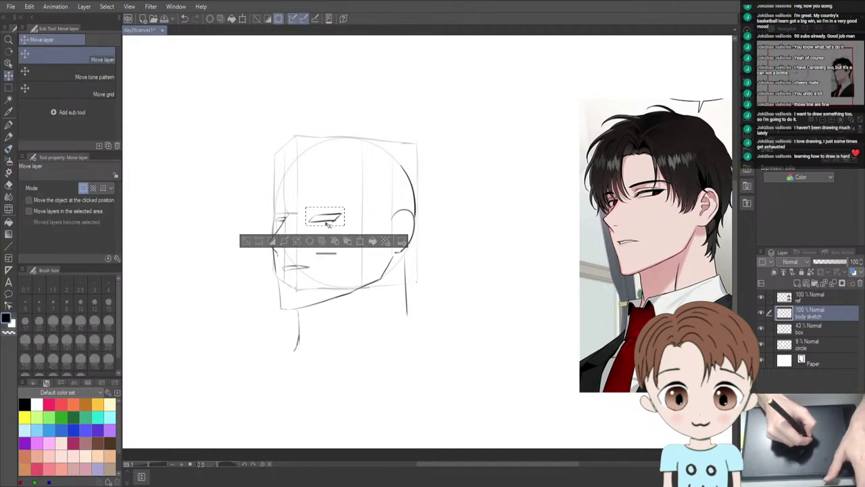
key("ctrl+t")
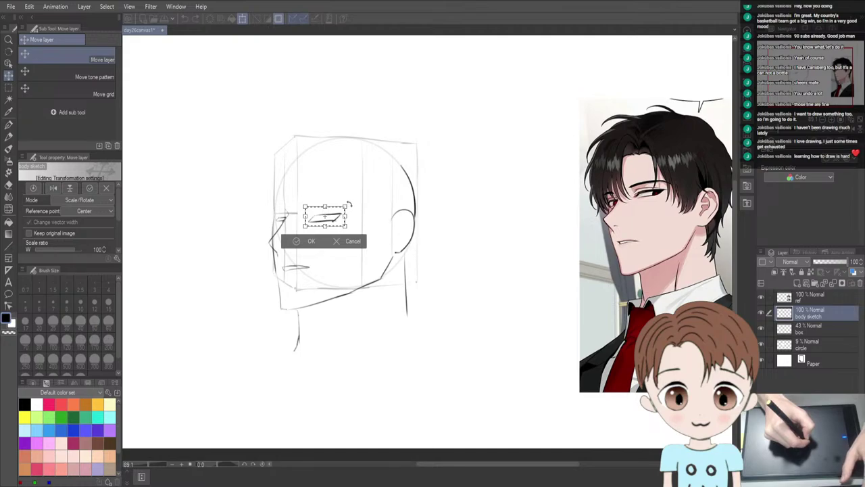
left_click_drag(349, 203, 339, 217)
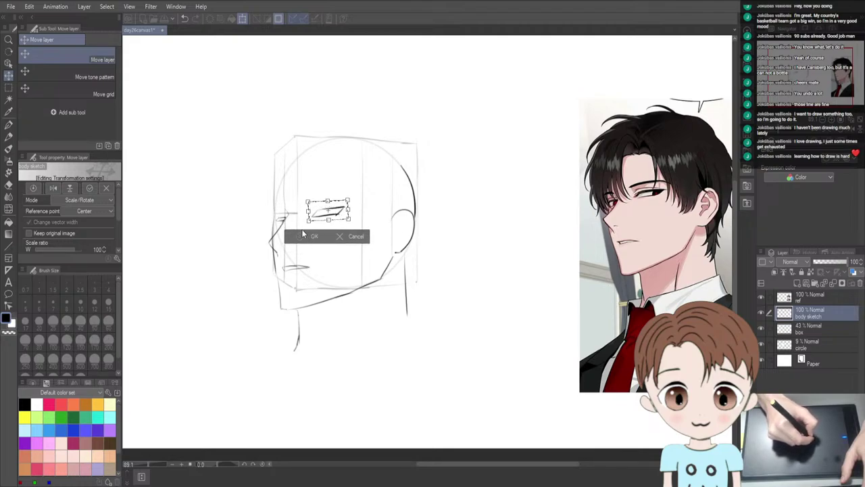
left_click(304, 235)
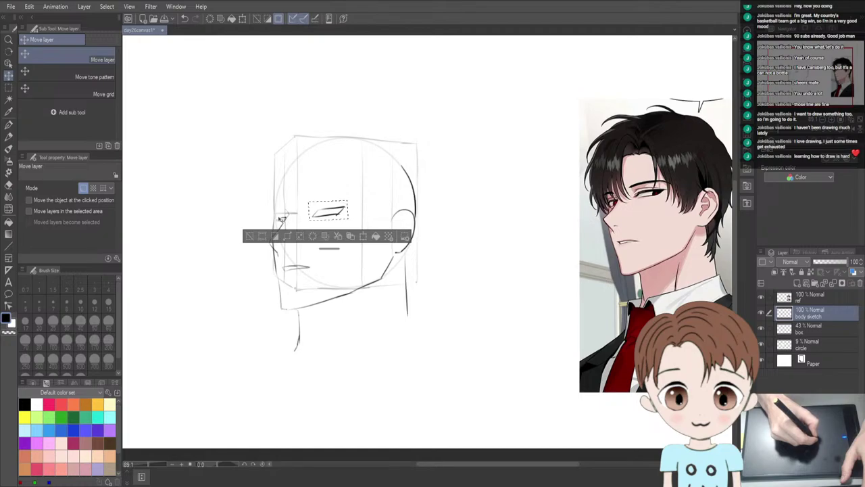
key("ctrl+d")
Try to adjust the far eye by selecting and transforming it on its own
key("m")
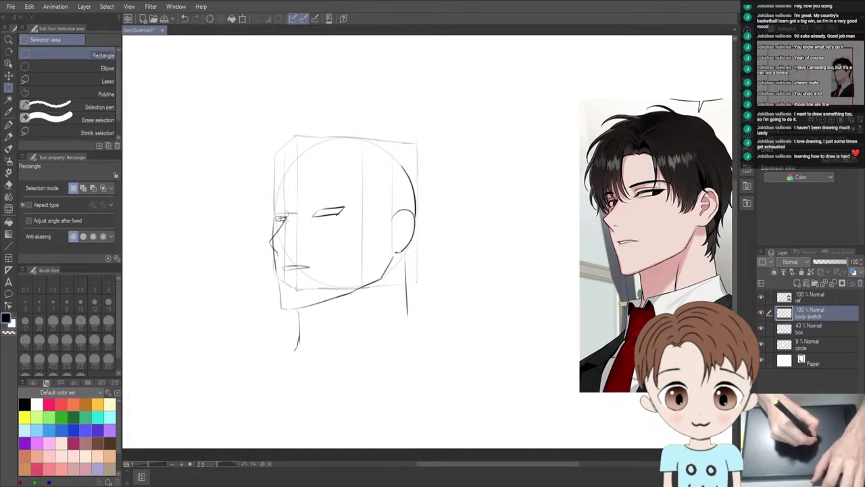
left_click_drag(277, 216, 290, 253)
key("k")
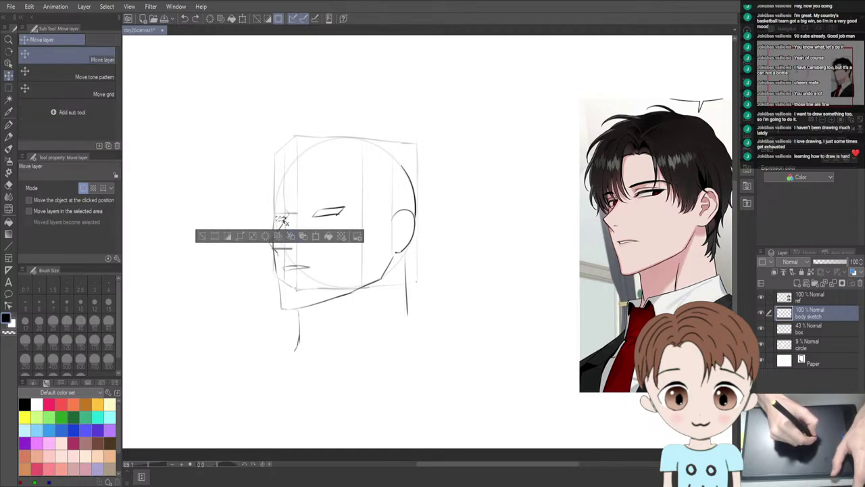
key("ctrl+t")
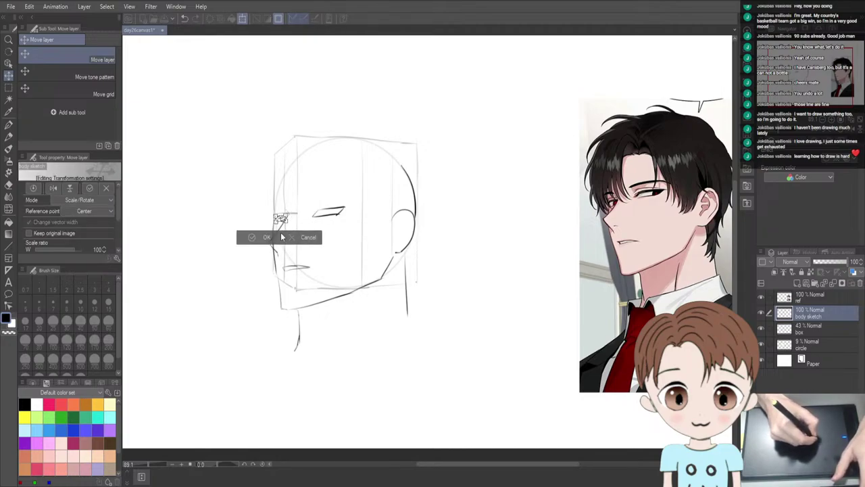
left_click(267, 237)
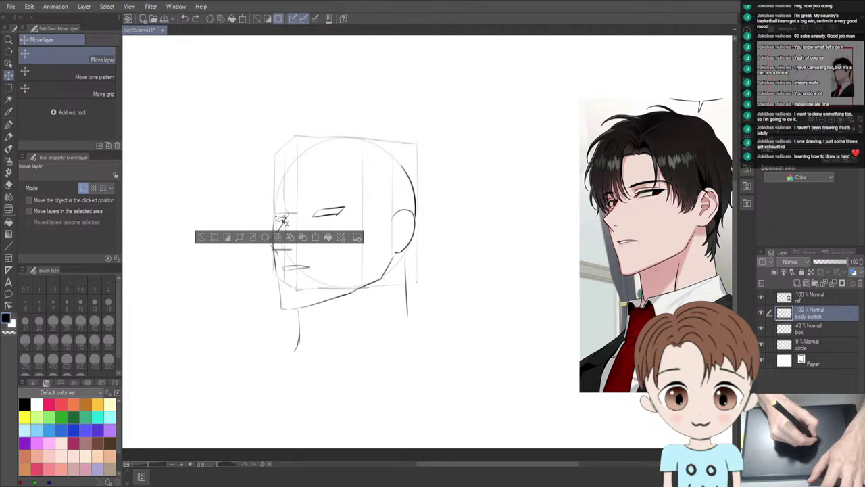
left_click_drag(282, 220, 275, 262)
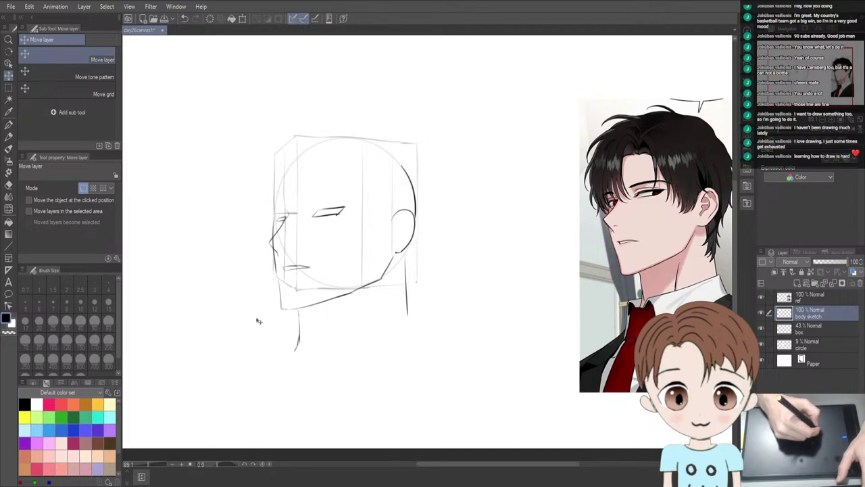
Erase the far eye and redraw it with short slanted lines at the top of the nose bridge, checking it mirrored
key("e")
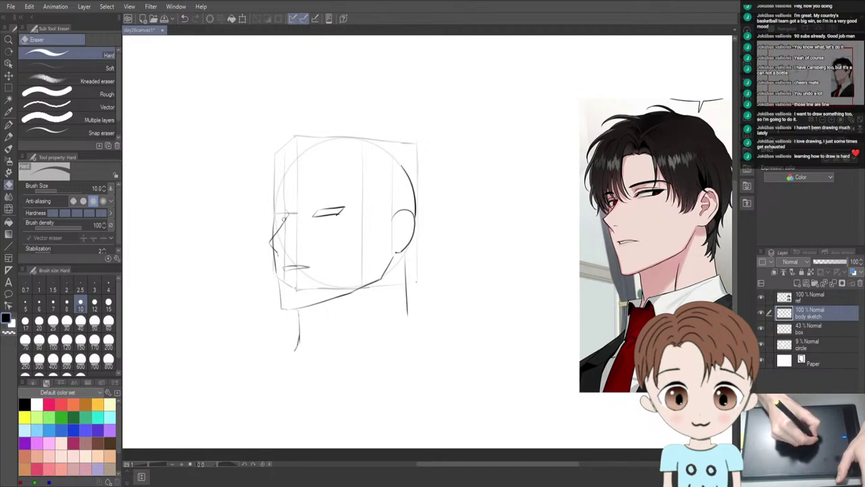
key("b")
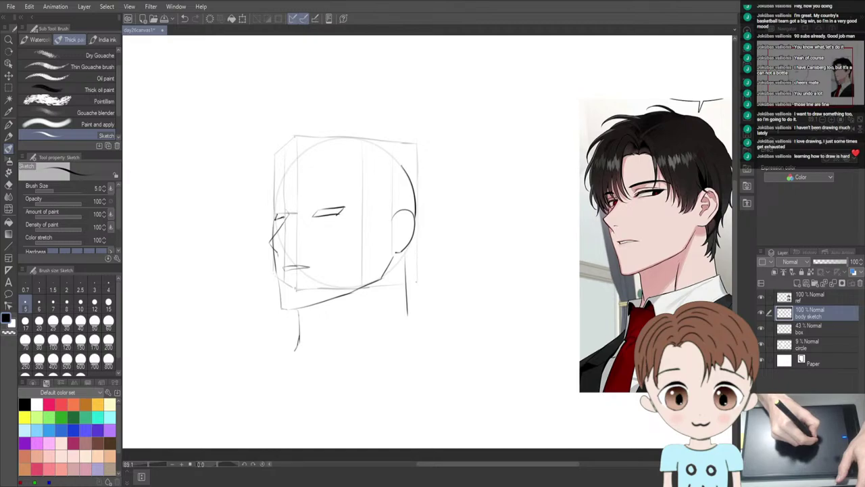
key("ctrl+z")
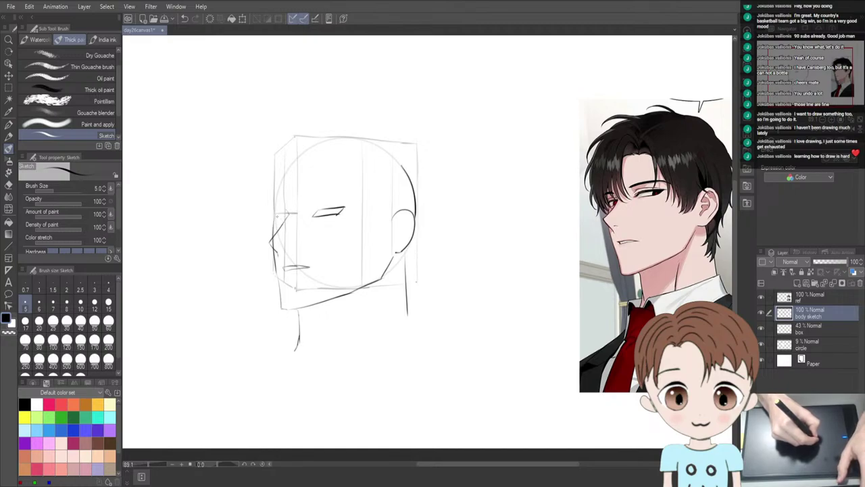
left_click_drag(274, 221, 287, 215)
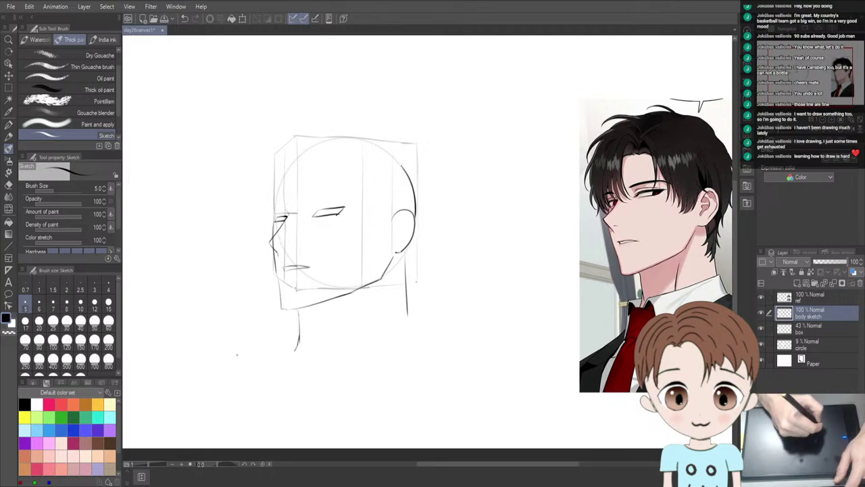
key("h")
key("h")
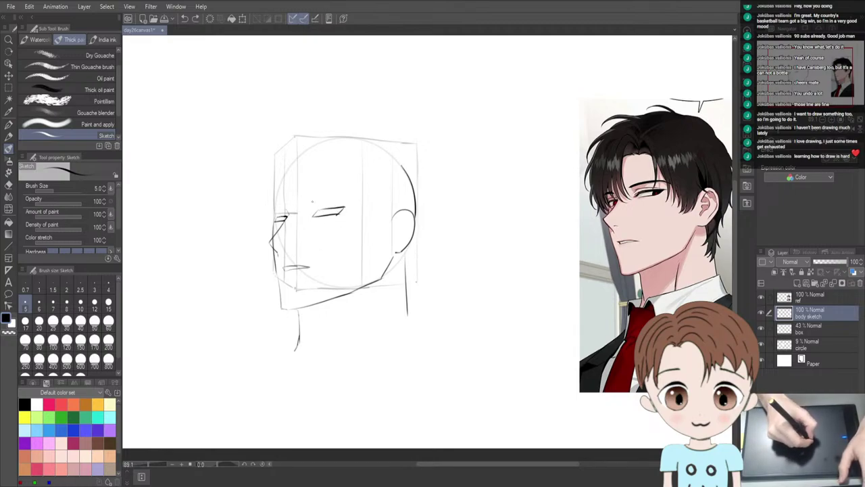
Try an arched eyebrow stroke above the near eye, and undo it
mouse_move(310, 201)
left_mouse_down()
mouse_move(354, 201)
mouse_move(327, 211)
mouse_move(356, 195)
left_mouse_up()
key("ctrl+z")
key("ctrl+z")
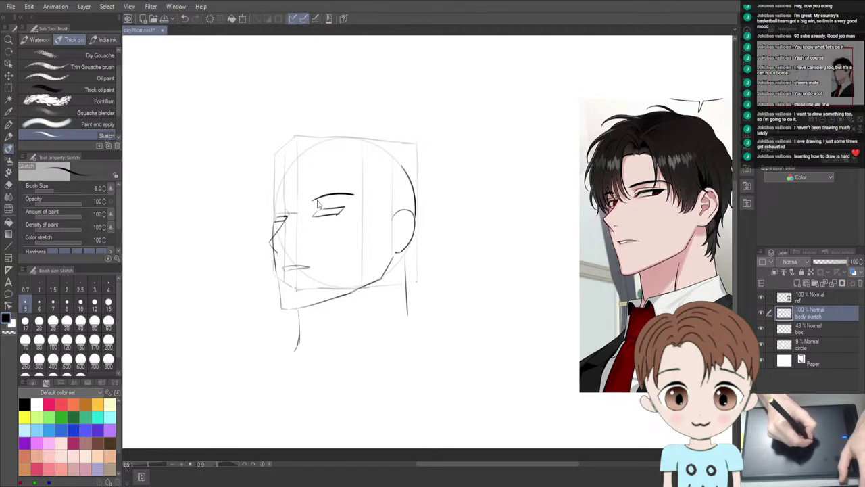
key("ctrl+z")
Draw the near eyebrow as a nearly straight rising line above the eye, and rework its outer end into a short downturned tip
mouse_move(314, 201)
left_mouse_down()
mouse_move(356, 198)
mouse_move(326, 214)
mouse_move(337, 198)
mouse_move(354, 198)
left_mouse_up()
key("ctrl+z")
key("ctrl+z")
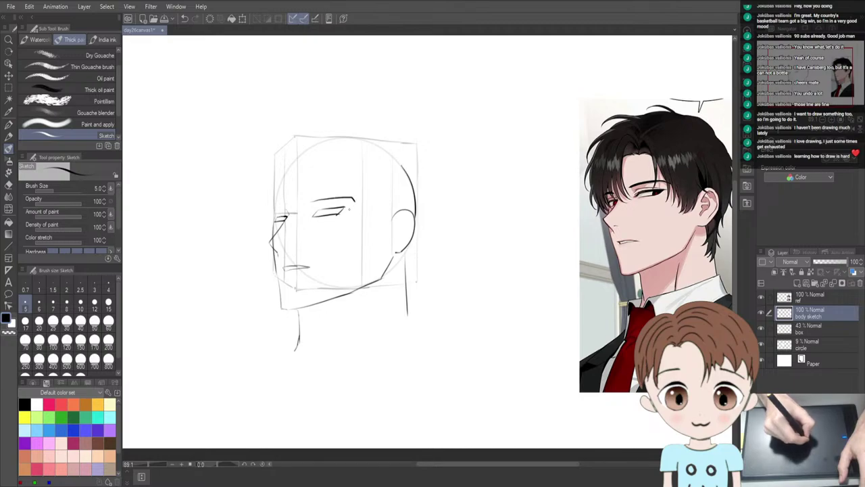
key("e")
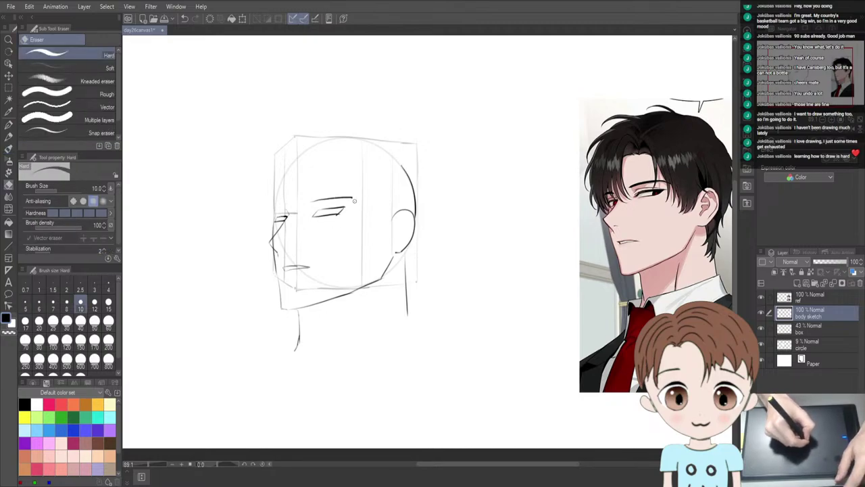
key("b")
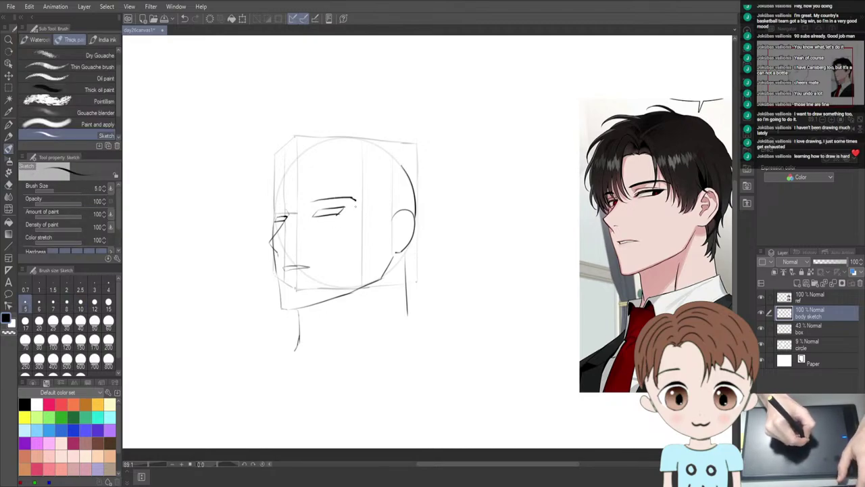
left_click_drag(351, 198, 359, 201)
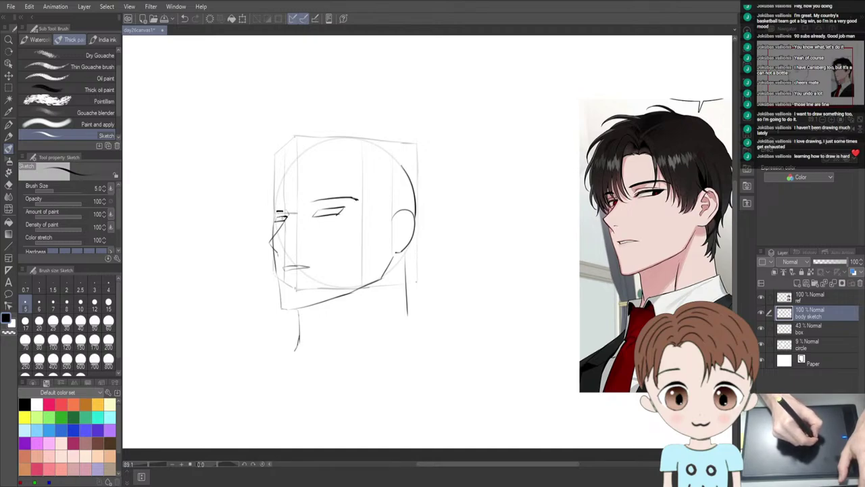
Draw the far eyebrow as a short stroke just above the far eye, and check the face in mirrored view
key("ctrl+z")
left_click_drag(276, 215, 287, 211)
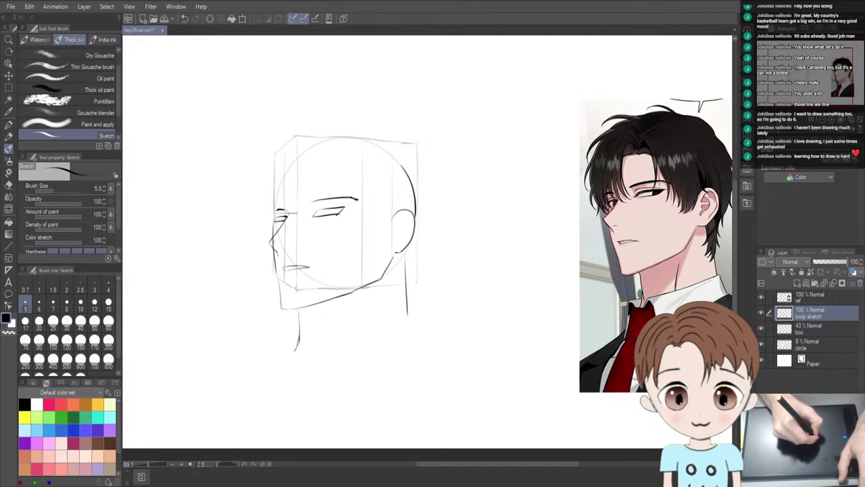
key("h")
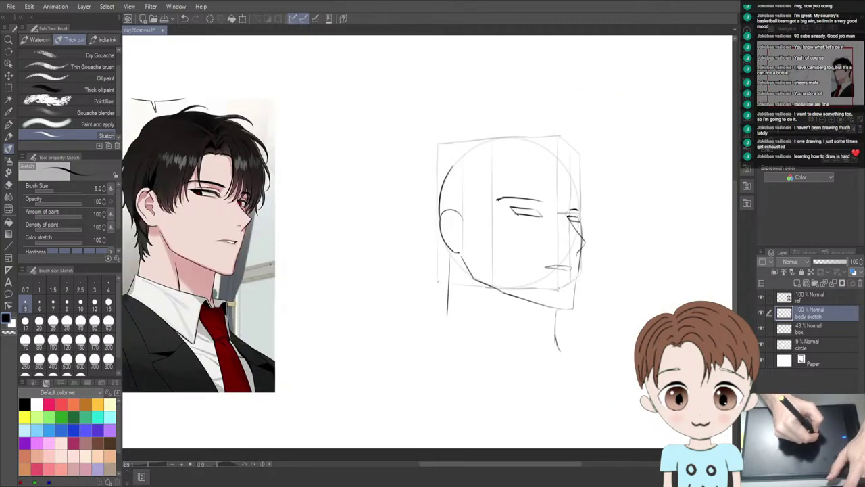
key("h")
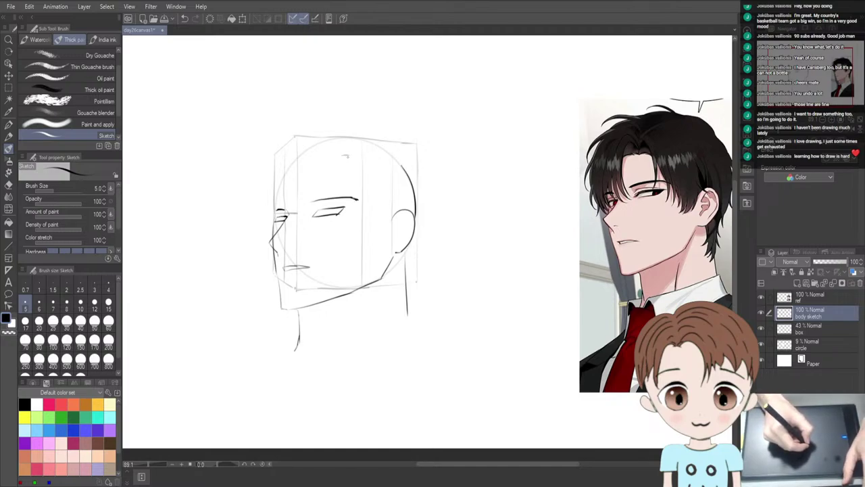
Try small curved strokes near the top of the forehead, and undo them
left_click_drag(346, 155, 354, 156)
key("ctrl+z")
key("ctrl+z")
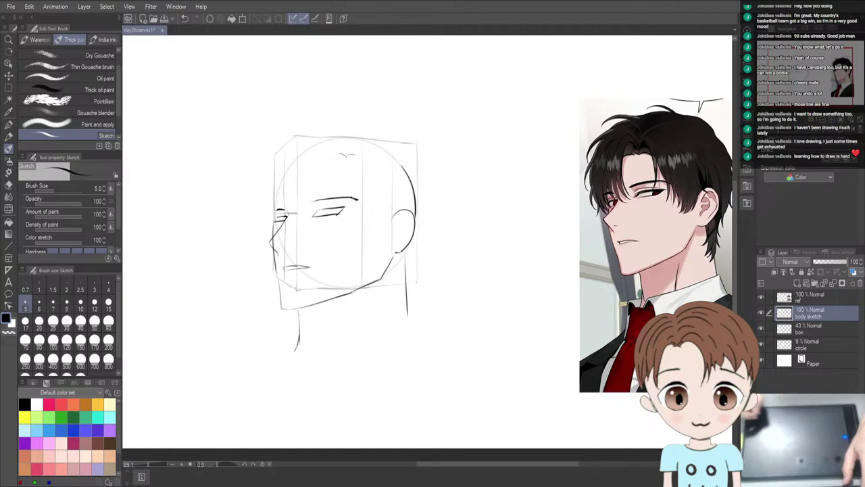
key("ctrl+z")
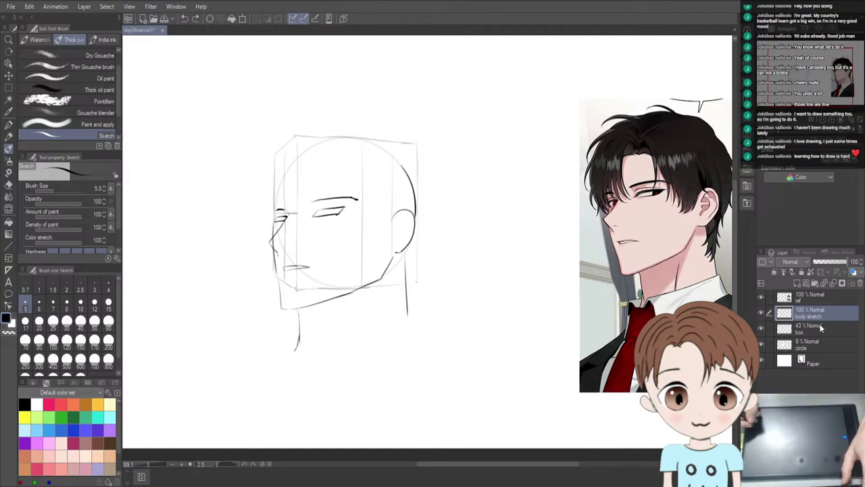
Add a new layer named "hair sketch" above the body sketch layer
left_click(796, 283)
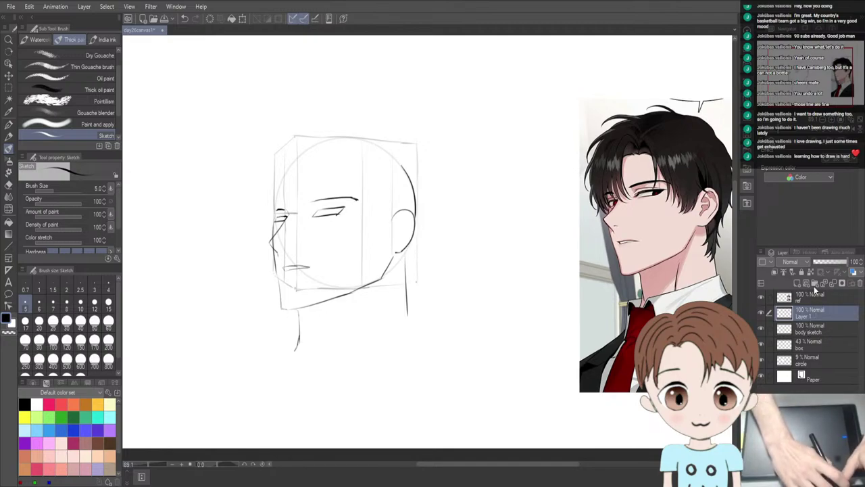
type("hair sketch")
key("Return")
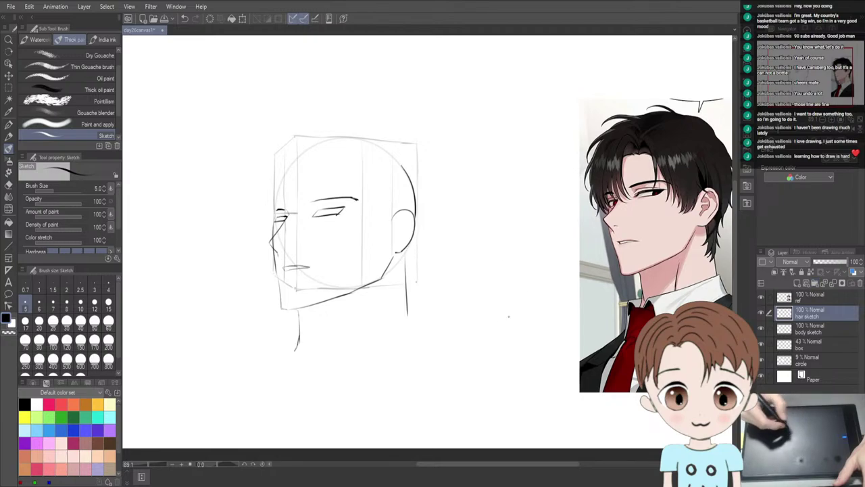
On the body sketch layer, draw the ear's inner rim as a curve following its outer contour, undoing unwanted strokes
left_click(814, 329)
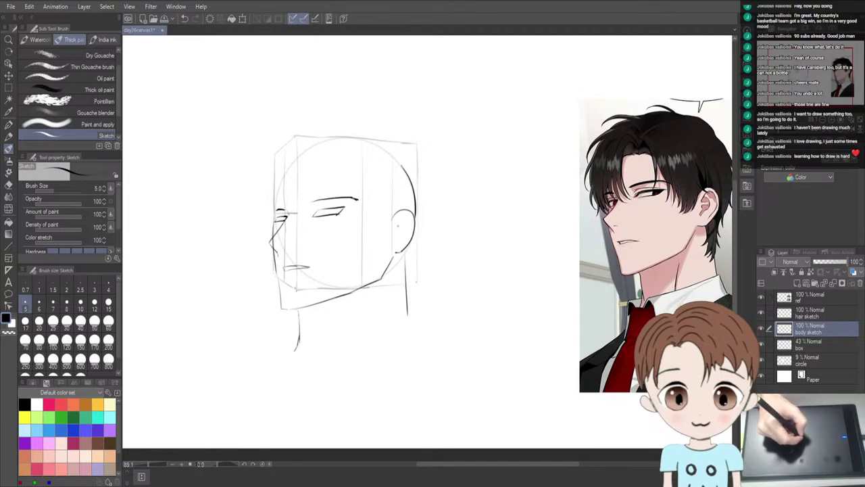
mouse_move(396, 223)
left_mouse_down()
mouse_move(404, 216)
mouse_move(399, 234)
left_mouse_up()
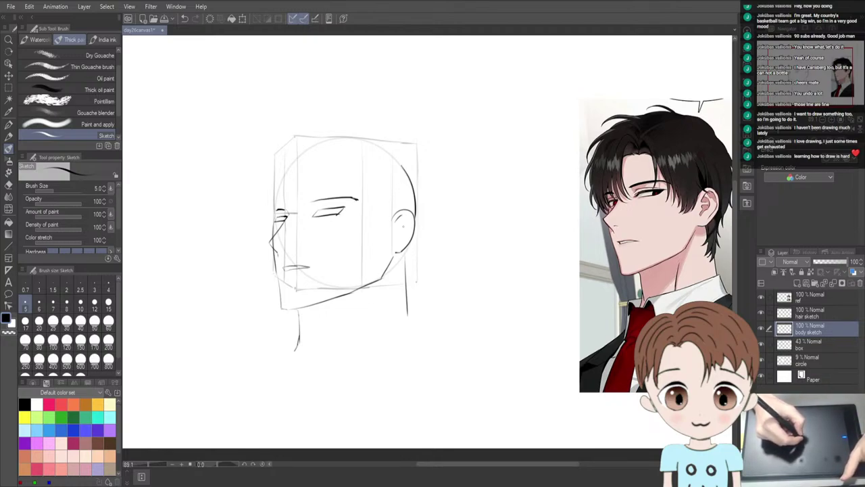
key("ctrl+z")
mouse_move(409, 213)
left_mouse_down()
mouse_move(401, 223)
mouse_move(407, 246)
mouse_move(393, 261)
left_mouse_up()
key("ctrl+z")
key("ctrl+z")
key("ctrl+z")
key("ctrl+z")
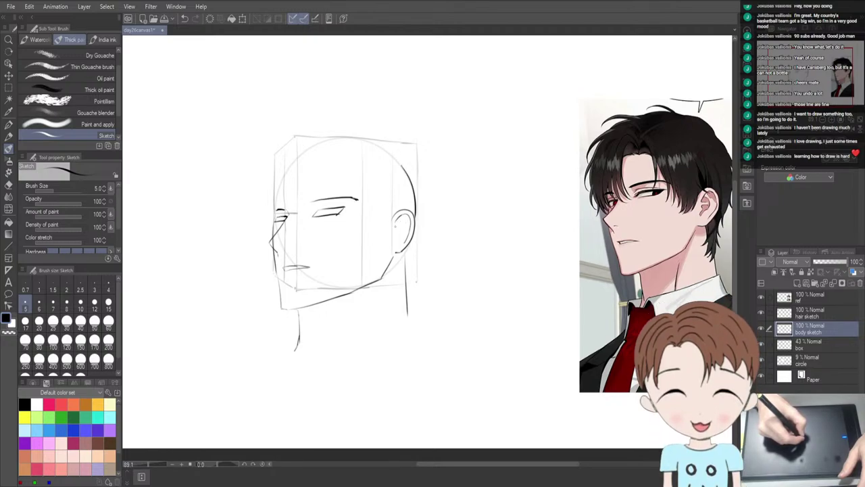
Add a small hooked stroke inside the ear, near its front edge, for the inner fold
left_click_drag(398, 218, 400, 231)
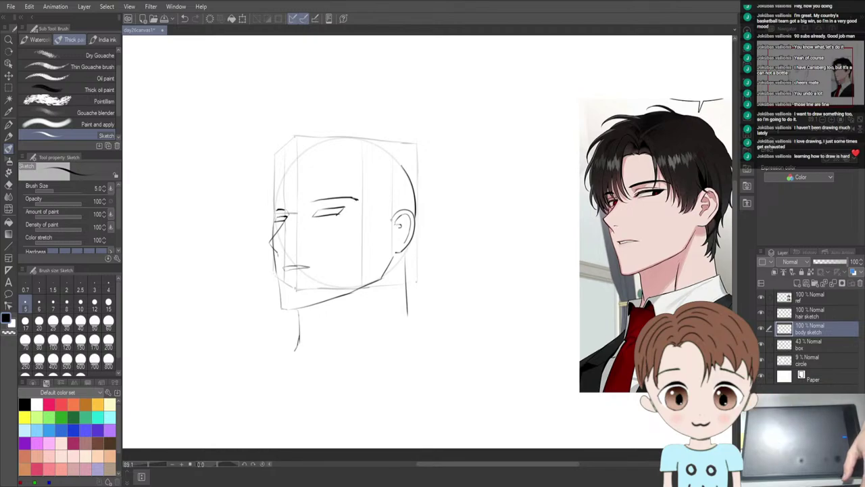
scroll(399, 226, "down", 1)
scroll(414, 262, "up", 2)
scroll(414, 261, "up", 1)
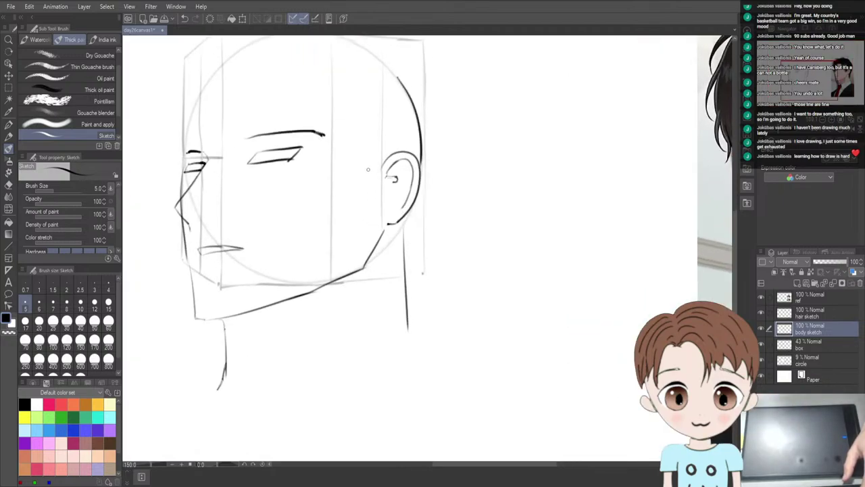
Rework the small fold near the ear's front edge into a narrow, flat loop
scroll(448, 262, "up", 1)
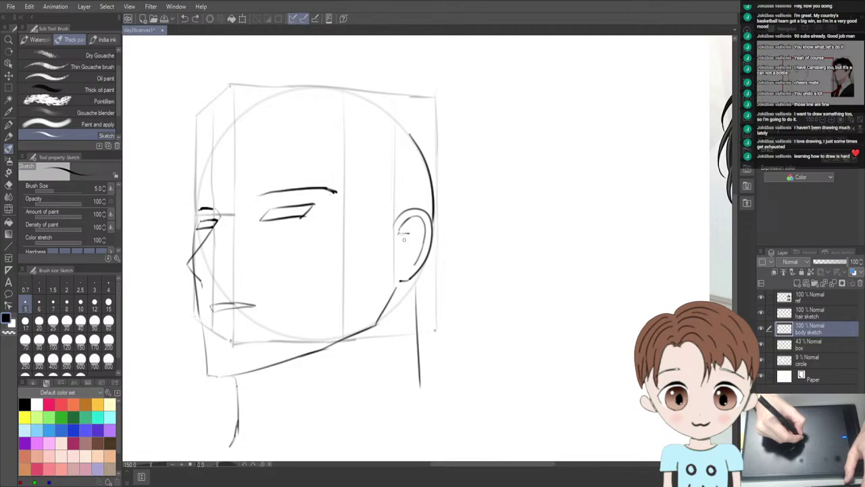
key("e")
key("b")
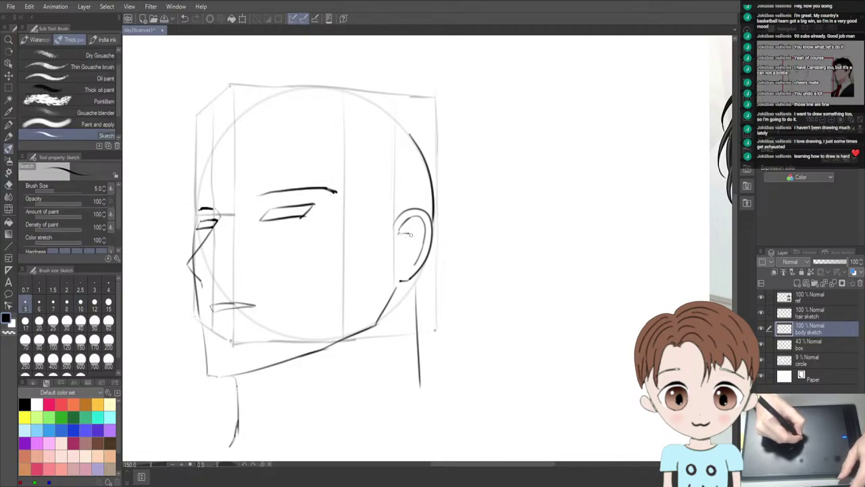
left_click_drag(399, 233, 408, 234)
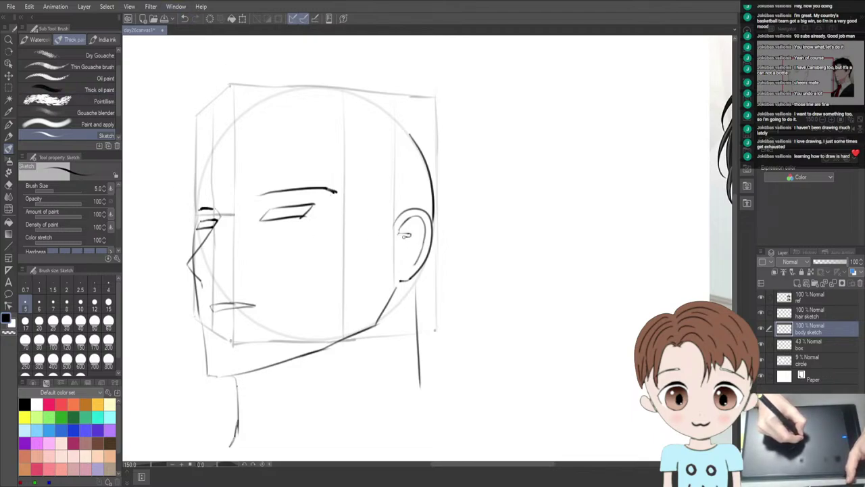
Move the portrait image on the ref layer closer to the head sketch
mouse_move(444, 247)
left_mouse_down()
mouse_move(363, 278)
mouse_move(303, 234)
mouse_move(207, 289)
mouse_move(398, 247)
mouse_move(380, 243)
left_mouse_up()
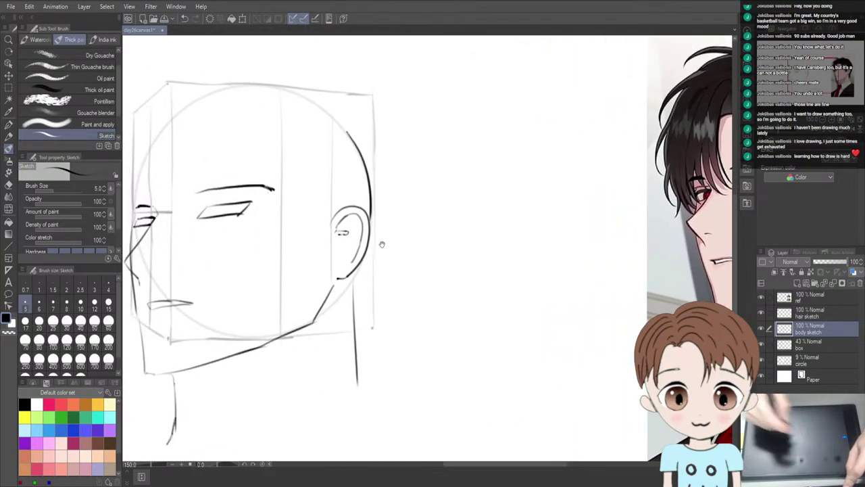
scroll(371, 238, "up", 1)
scroll(363, 243, "down", 2)
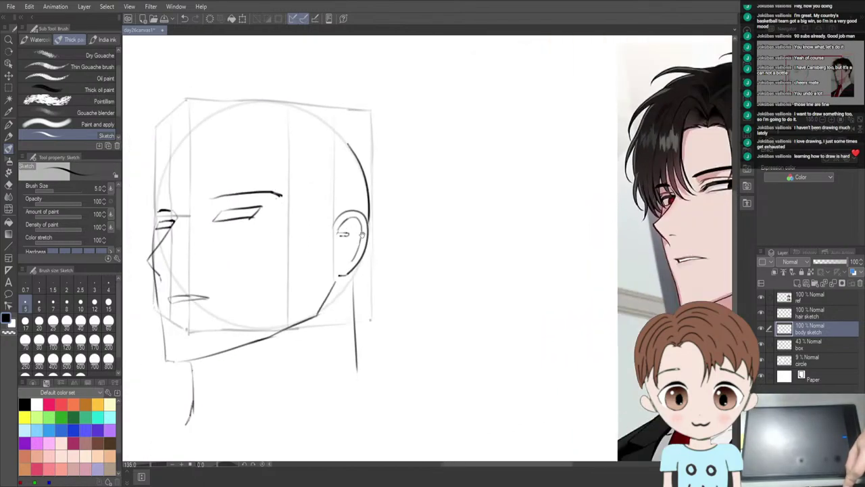
scroll(362, 234, "down", 1)
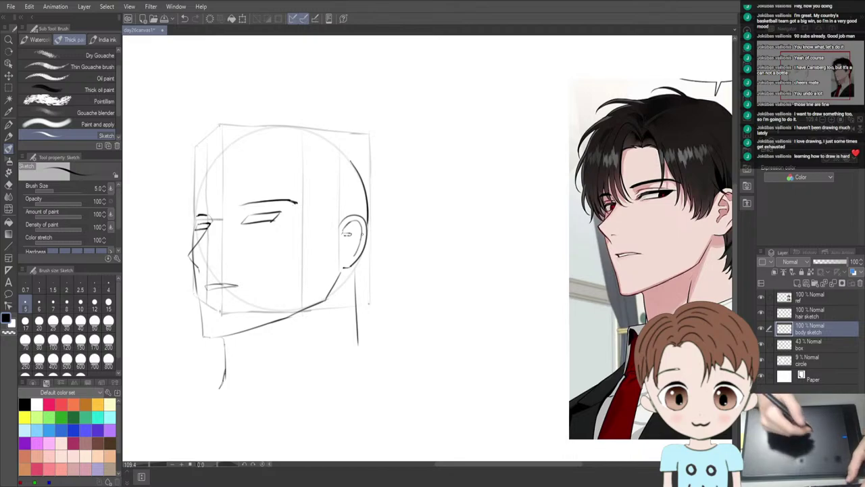
left_click(807, 299)
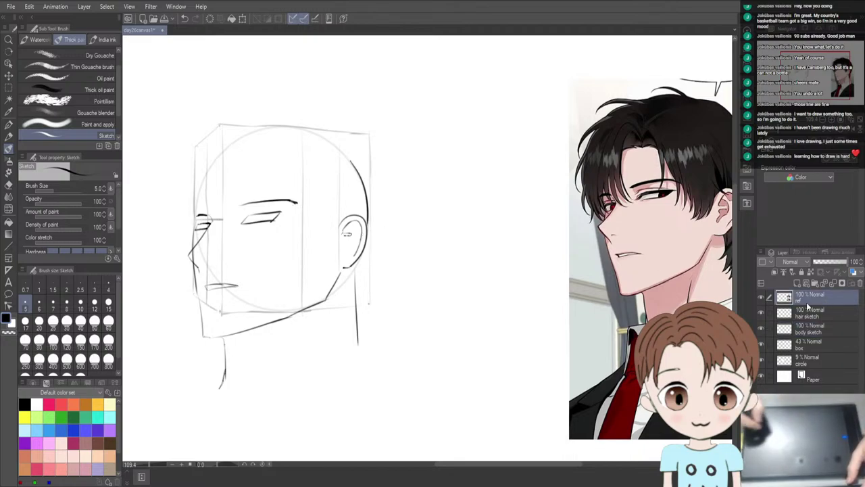
key("k")
left_click_drag(649, 256, 501, 252)
key("b")
left_click_drag(292, 266, 359, 280)
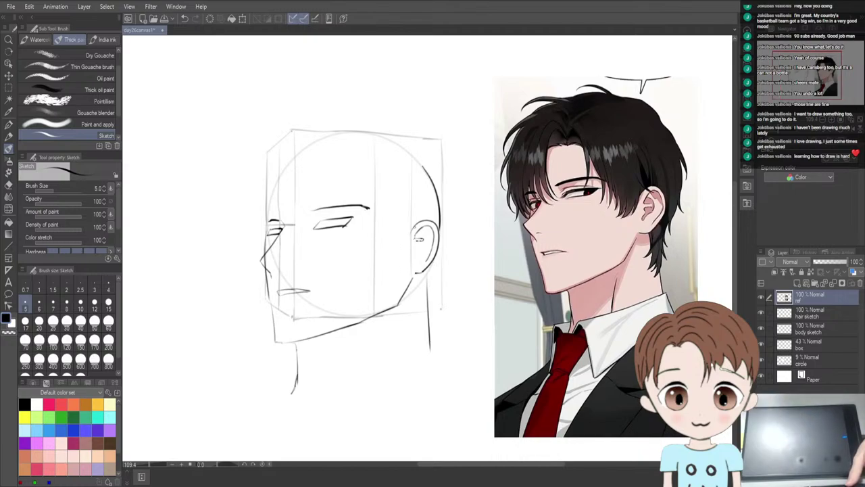
Draw the ear's inner folds with small curved strokes on the ref layer, undoing unwanted strokes
scroll(419, 226, "up", 2)
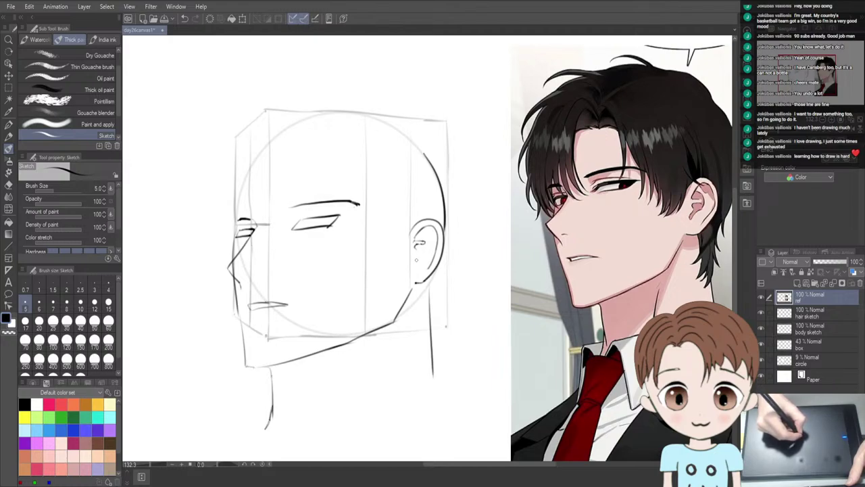
left_click_drag(422, 259, 416, 251)
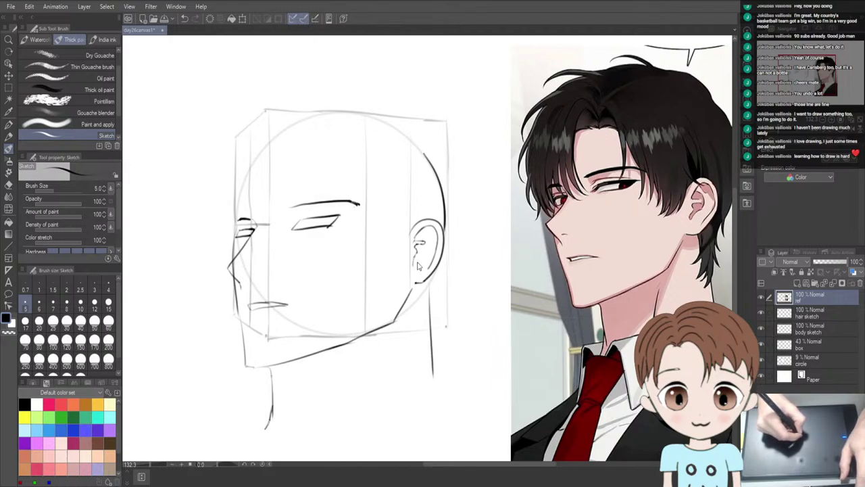
key("ctrl+z")
key("ctrl+z")
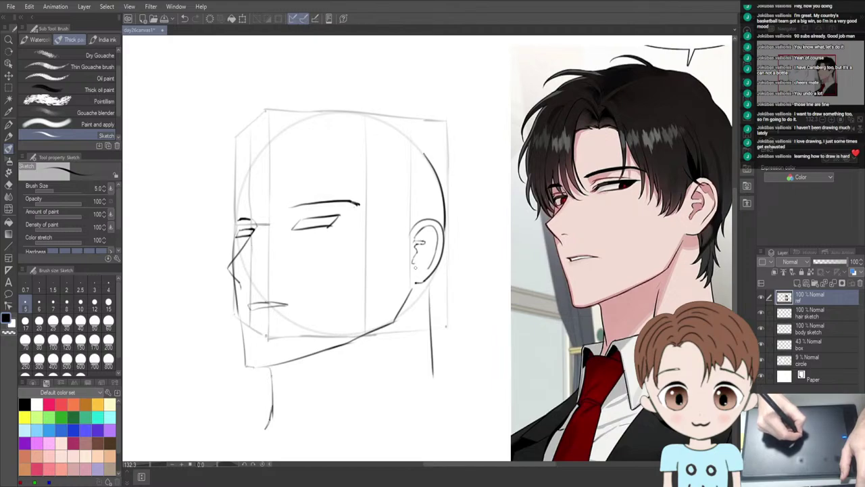
left_click_drag(418, 247, 413, 258)
key("ctrl+z")
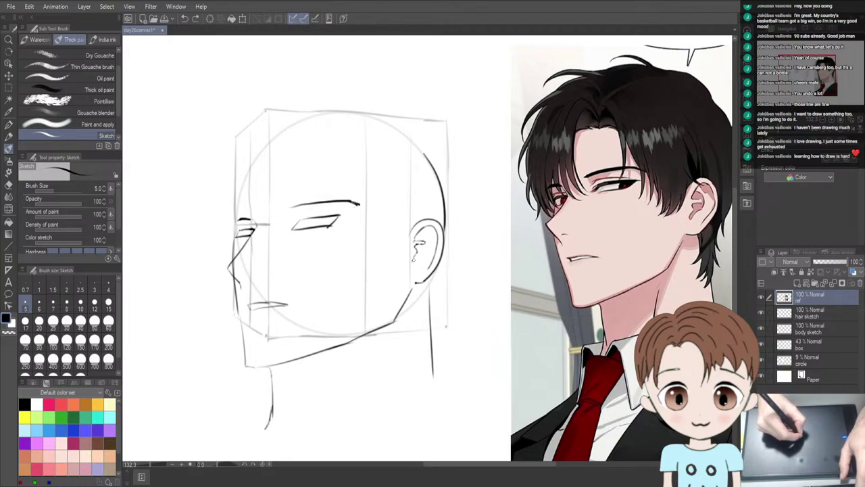
key("ctrl+z")
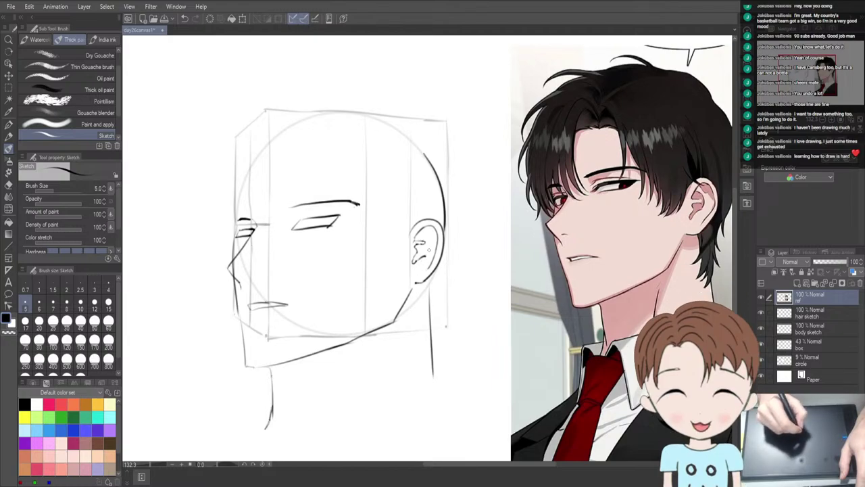
left_click_drag(425, 252, 432, 256)
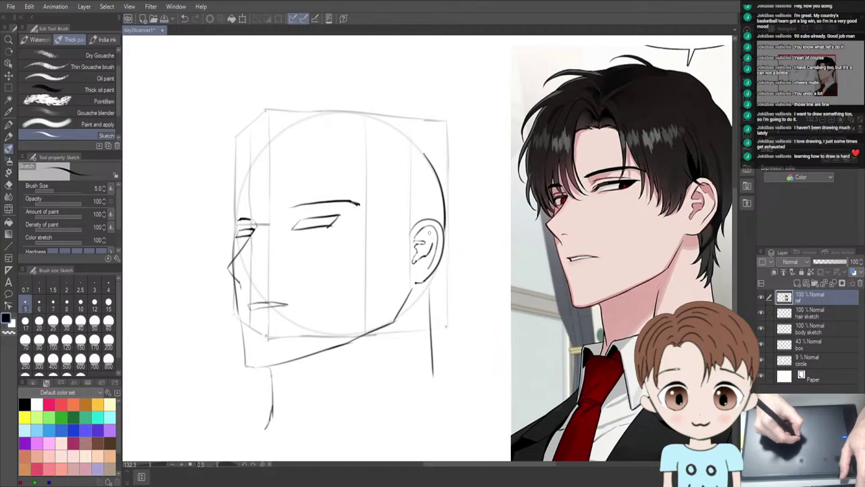
left_click_drag(421, 243, 430, 243)
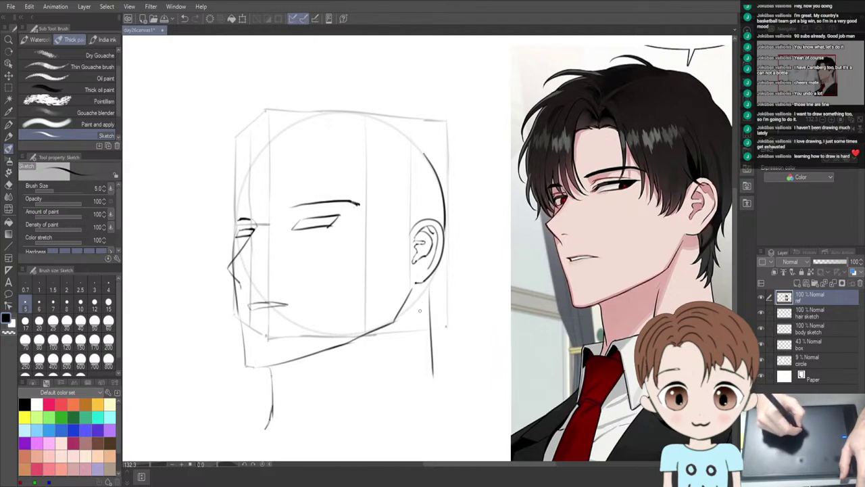
Toggle the ref layer's visibility to check which ear strokes lie on it
mouse_move(386, 274)
left_mouse_down()
mouse_move(404, 292)
mouse_move(424, 289)
mouse_move(410, 304)
left_mouse_up()
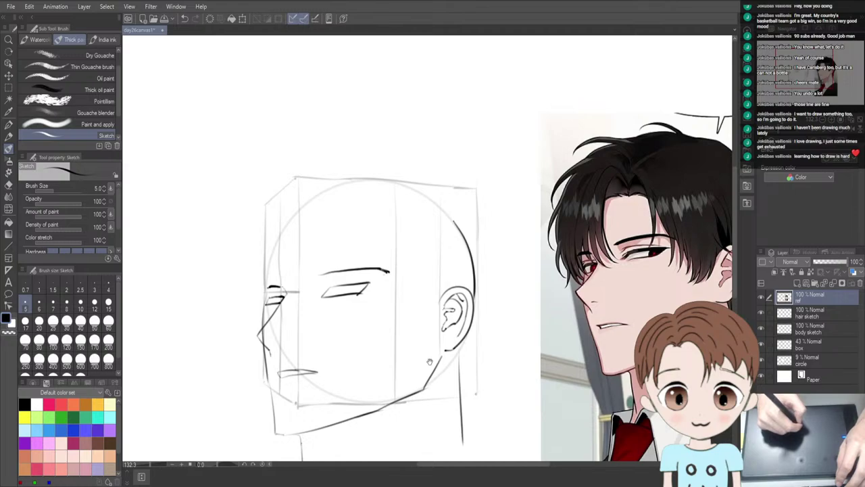
left_click_drag(428, 359, 403, 326)
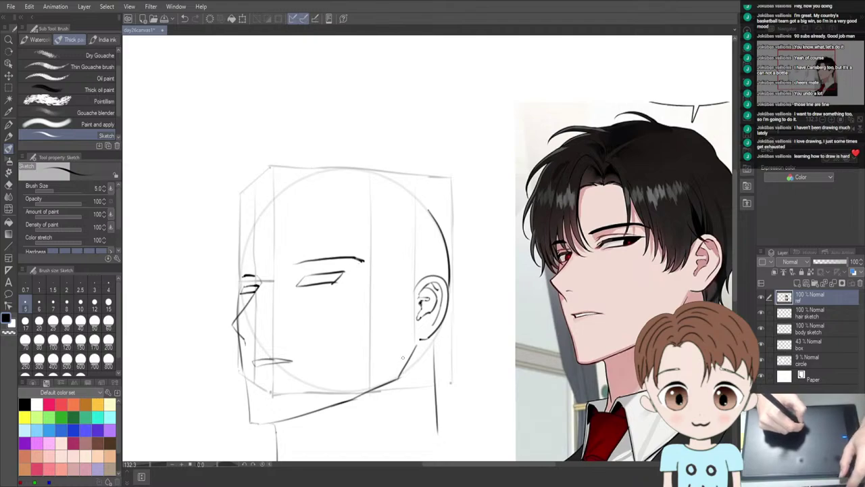
mouse_move(357, 275)
left_mouse_down()
mouse_move(371, 274)
mouse_move(343, 278)
left_mouse_up()
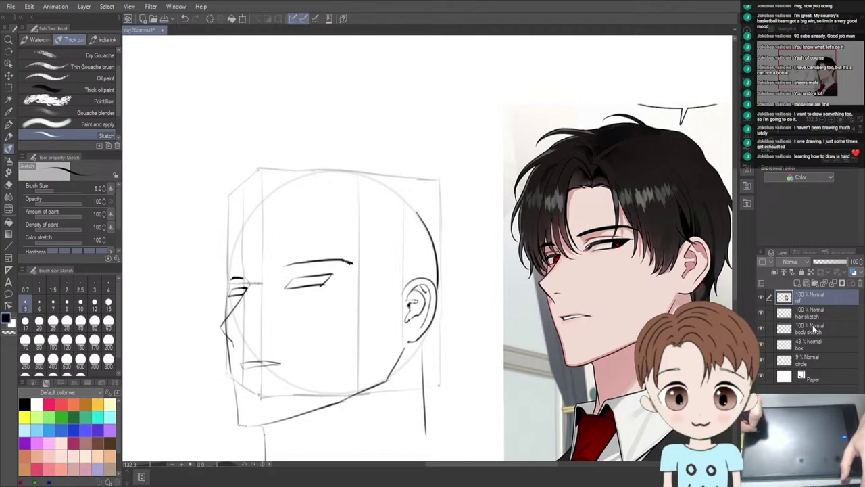
left_click(760, 296)
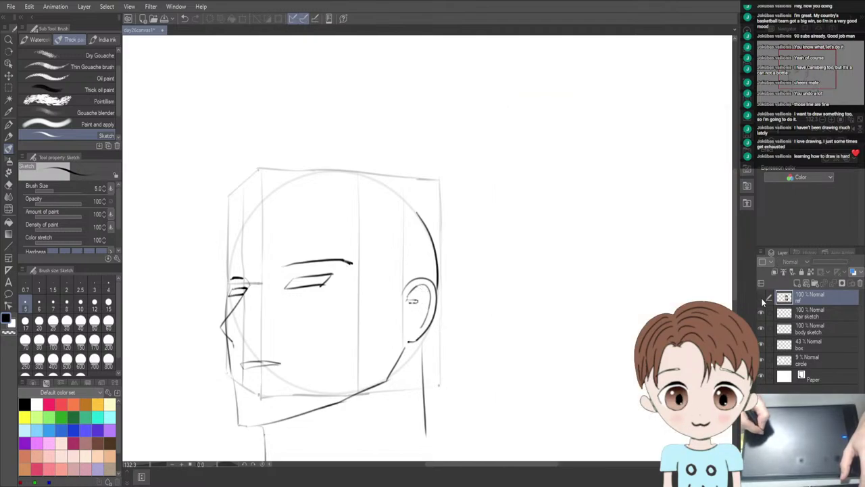
left_click(761, 297)
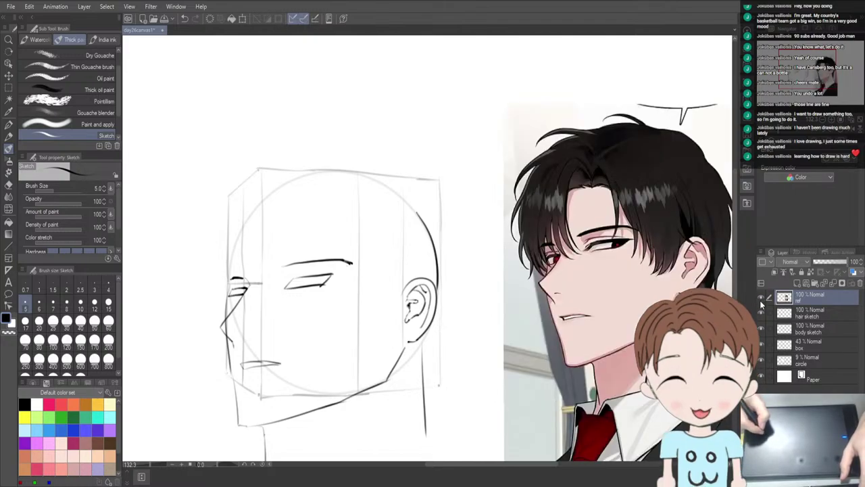
Retrace the ear's inner folds on the body sketch layer over the existing strokes, undoing unwanted attempts
left_click(809, 330)
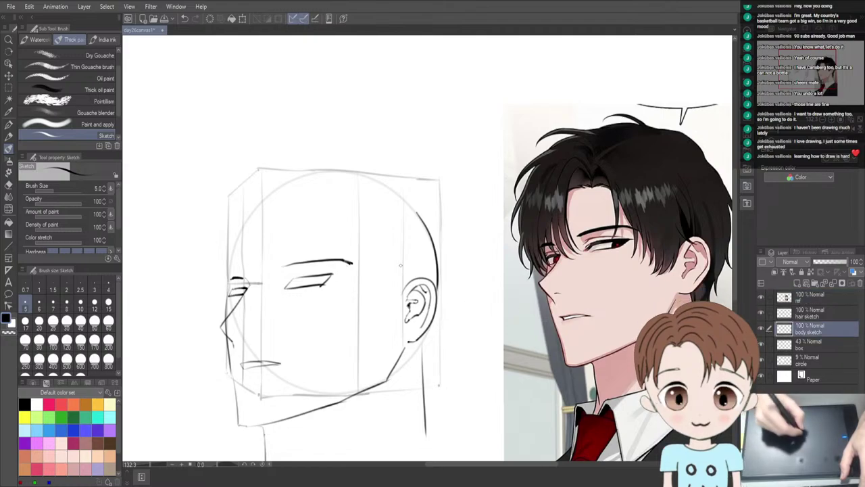
mouse_move(411, 293)
left_mouse_down()
mouse_move(420, 289)
mouse_move(421, 313)
mouse_move(405, 299)
left_mouse_up()
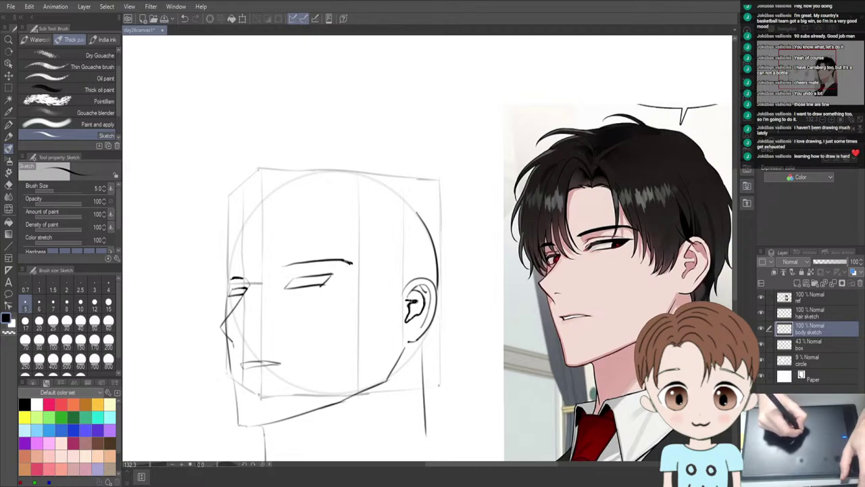
key("ctrl+z")
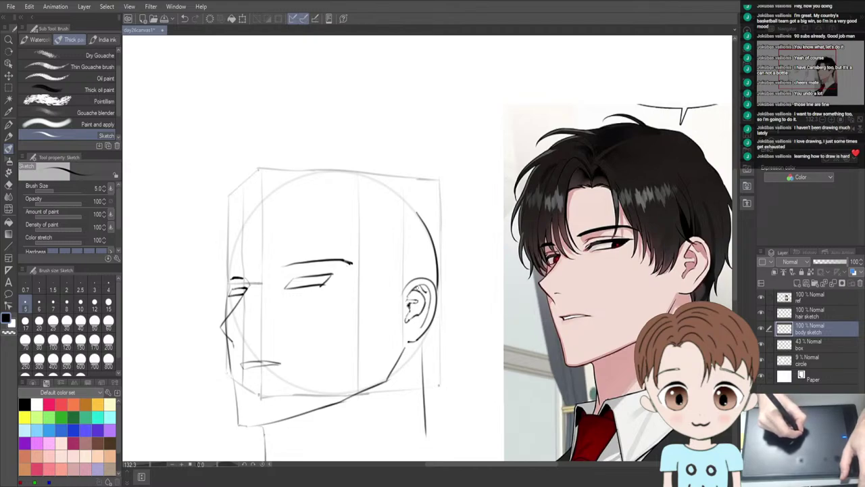
left_click(761, 298)
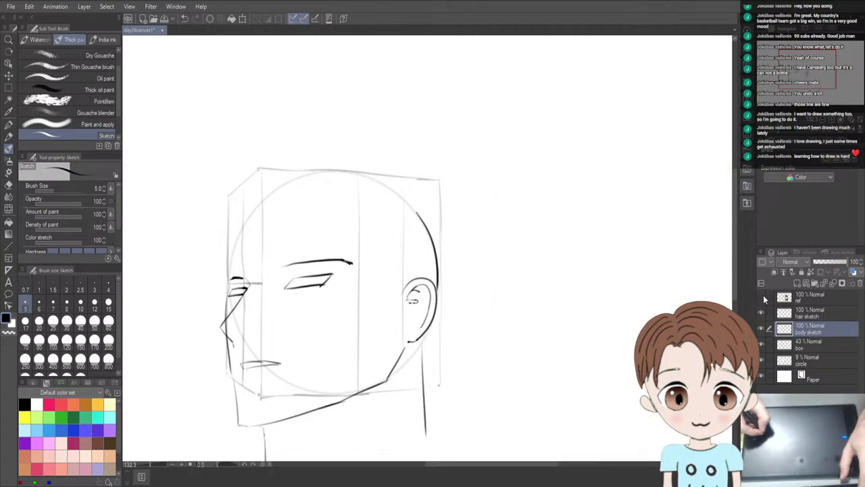
left_click(762, 297)
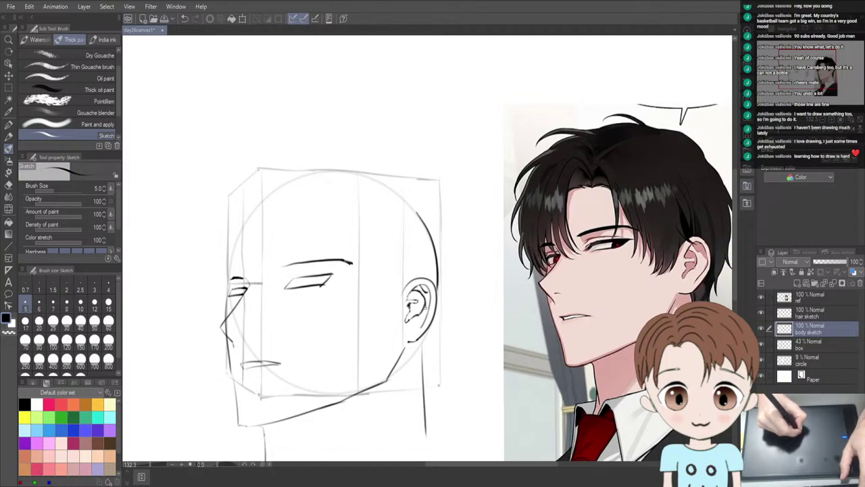
key("ctrl+z")
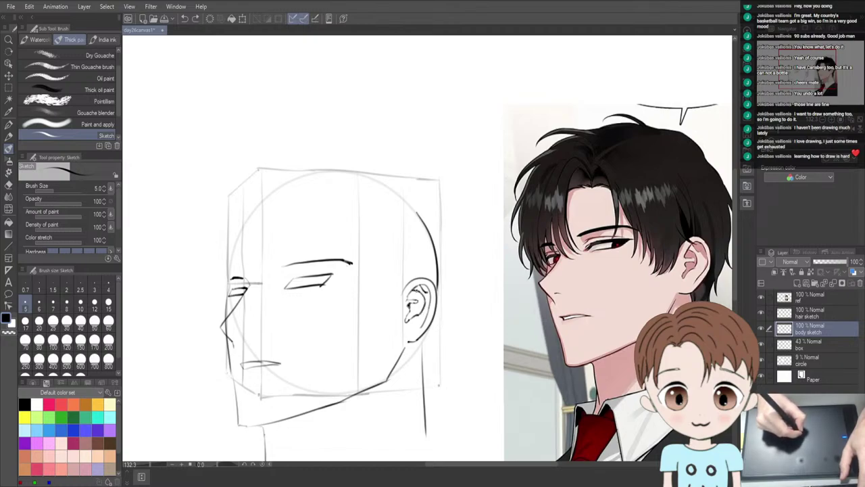
left_click_drag(416, 288, 426, 309)
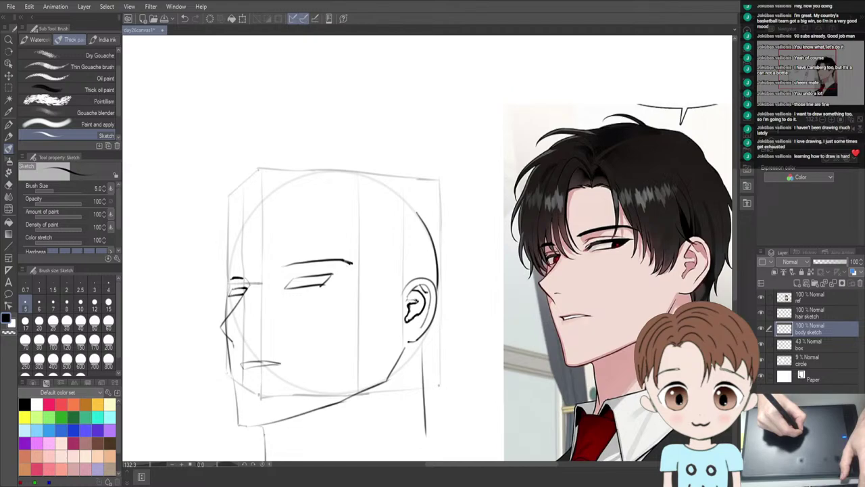
left_click_drag(413, 298, 407, 297)
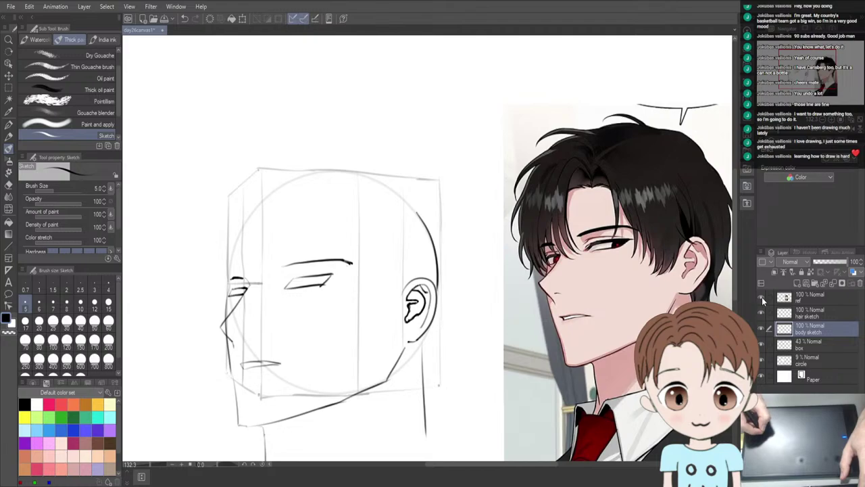
Hide the body sketch layer to isolate the ear strokes drawn on the ref layer
left_click(761, 298)
left_click(760, 298)
left_click(761, 298)
left_click(761, 328)
left_click(761, 298)
left_click_drag(421, 289, 405, 320)
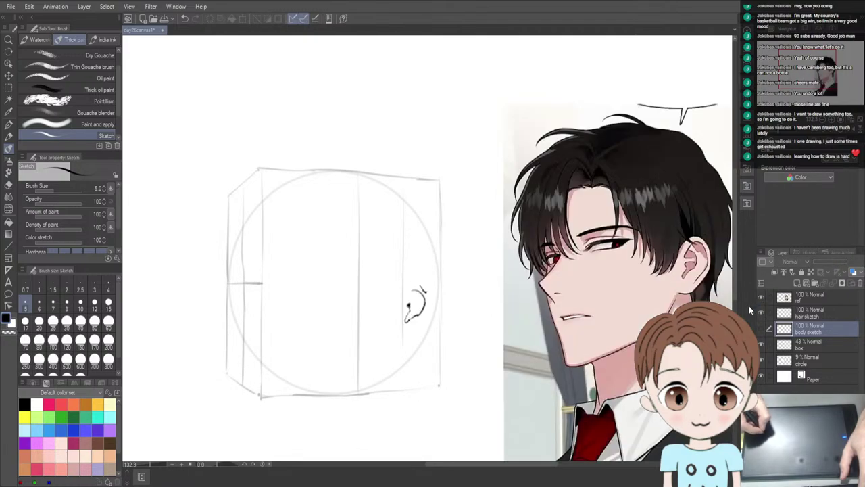
Erase the stray ear strokes from the ref layer with the hard eraser, and make the body sketch layer active and visible
key("e")
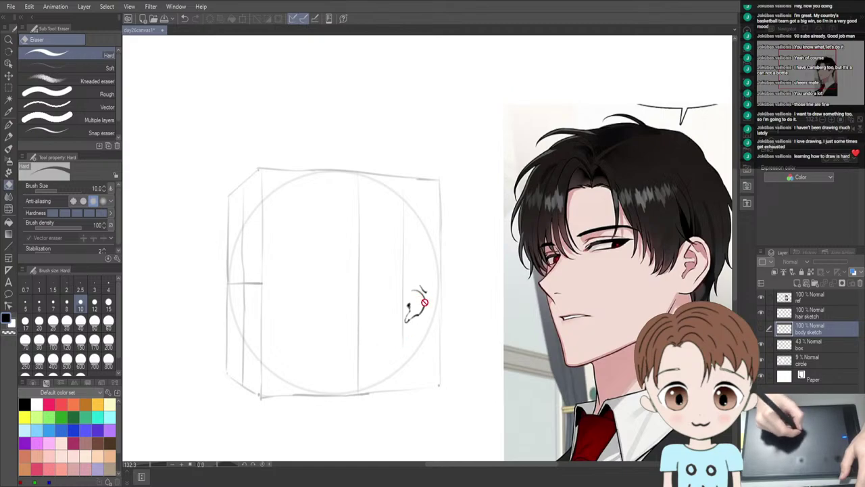
left_click(820, 301)
mouse_move(410, 304)
left_mouse_down()
mouse_move(405, 326)
mouse_move(416, 320)
mouse_move(419, 277)
left_mouse_up()
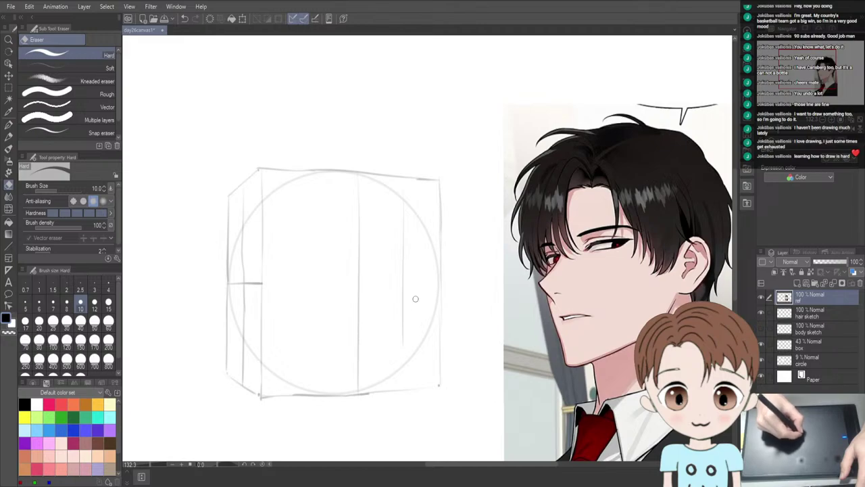
left_click(808, 327)
left_click(761, 329)
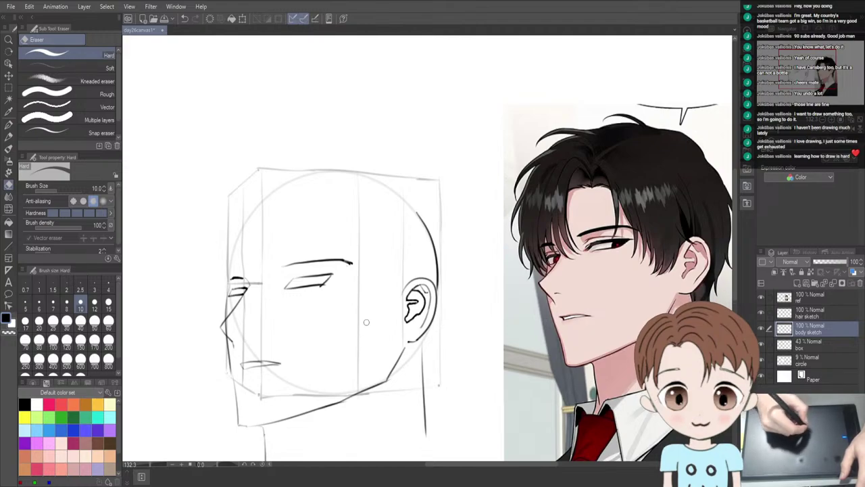
Refine the inner ear line on the body sketch layer with the Sketch brush and the Hard eraser
key("b")
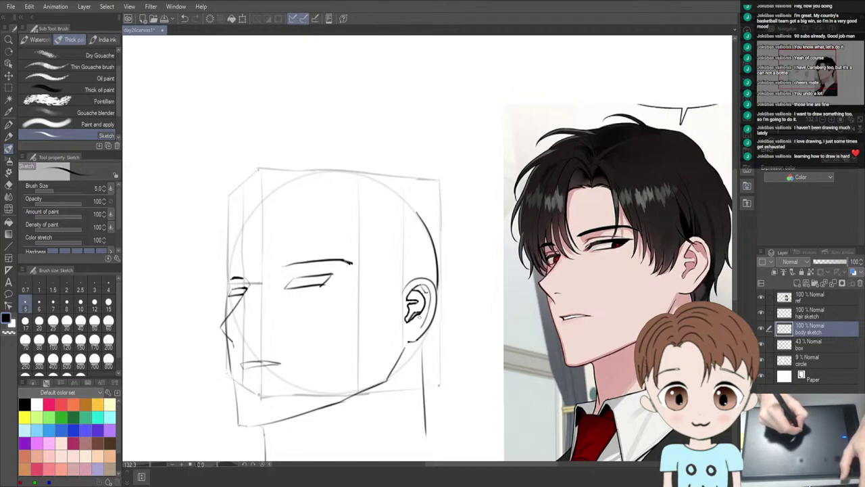
key("ctrl+z")
left_click_drag(413, 305, 419, 315)
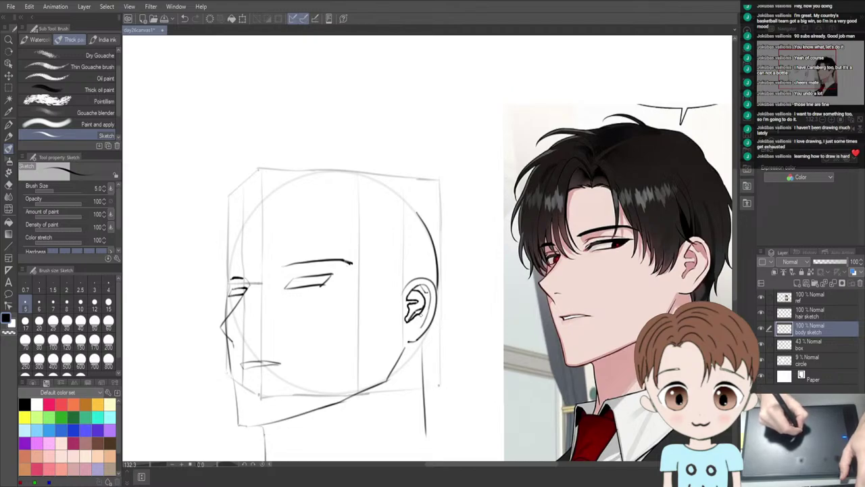
key("e")
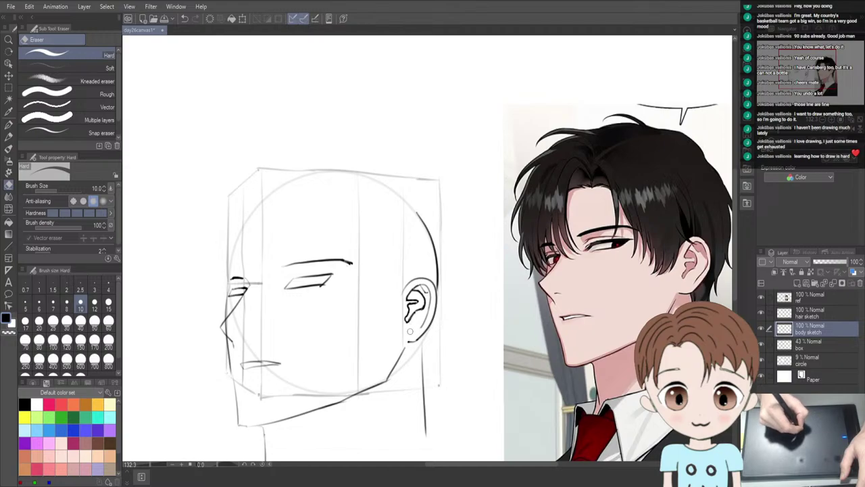
key("b")
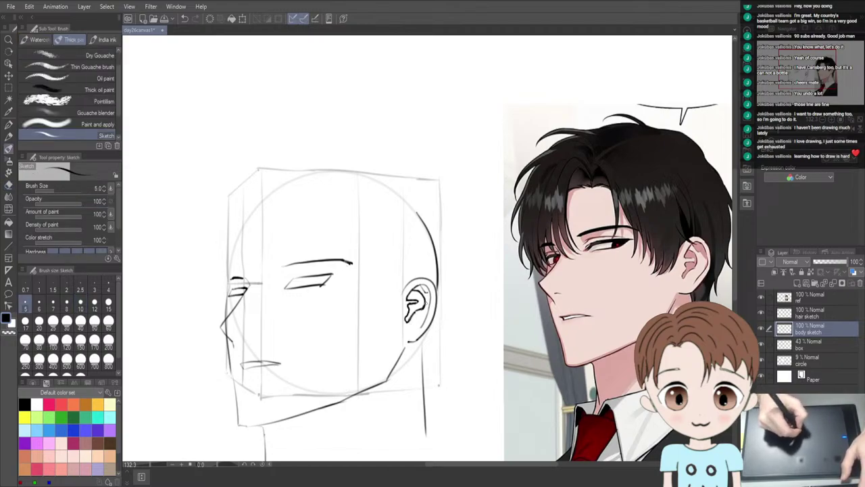
key("e")
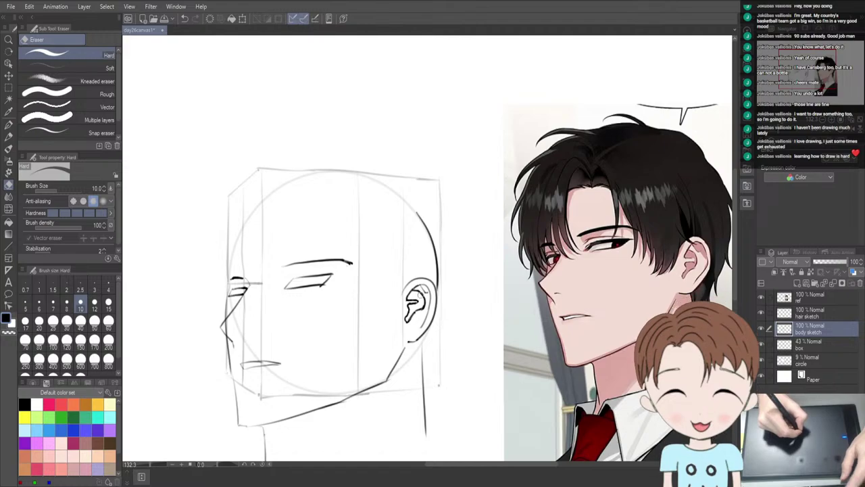
key("b")
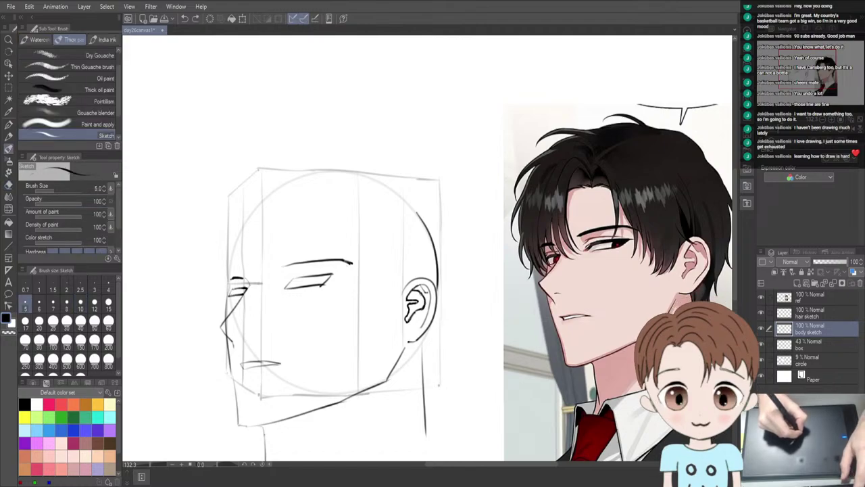
key("e")
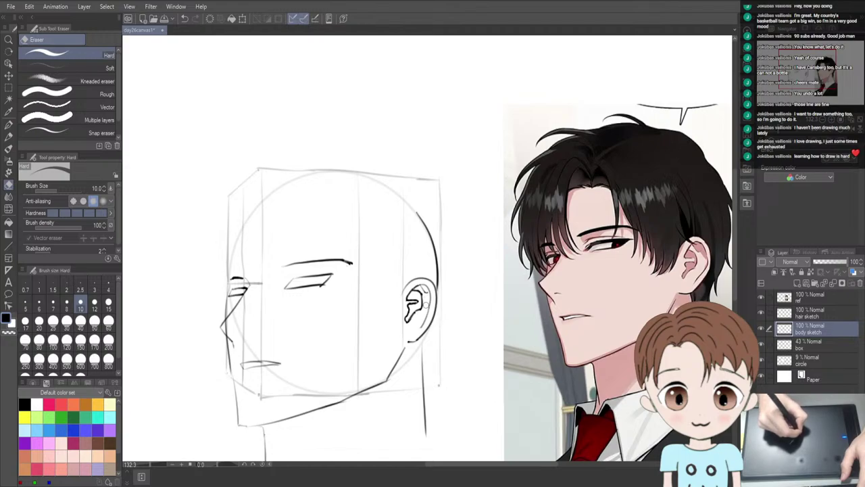
key("b")
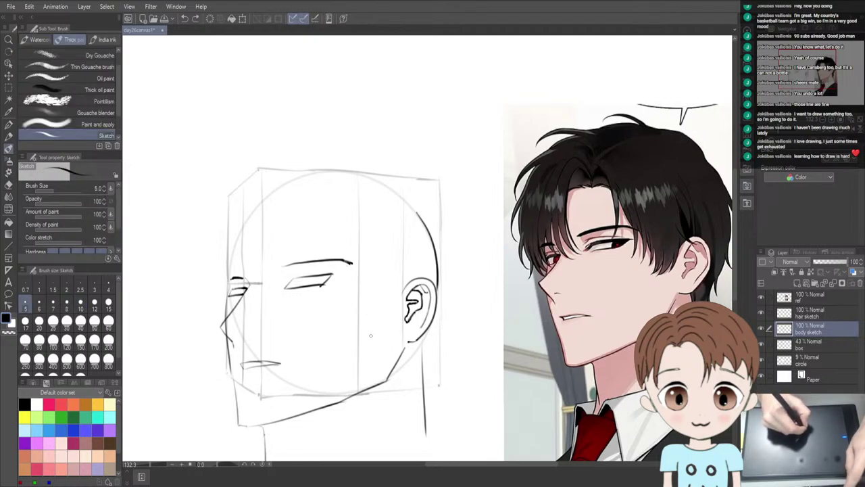
key("k")
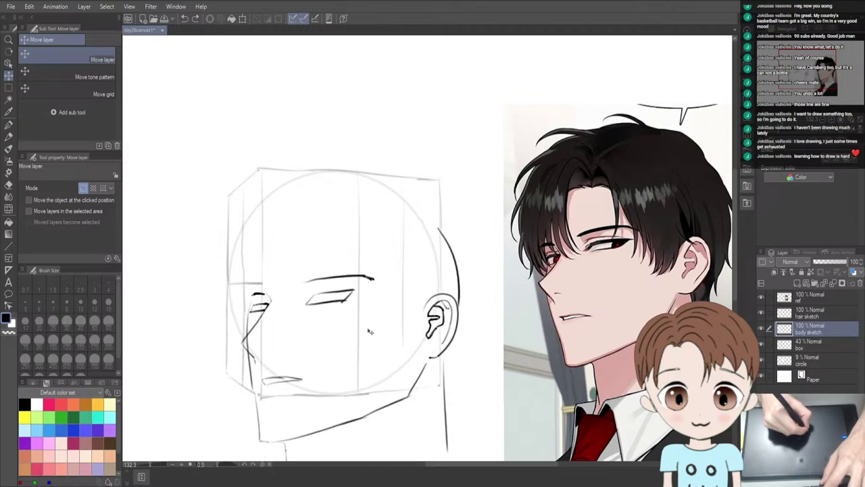
key("b")
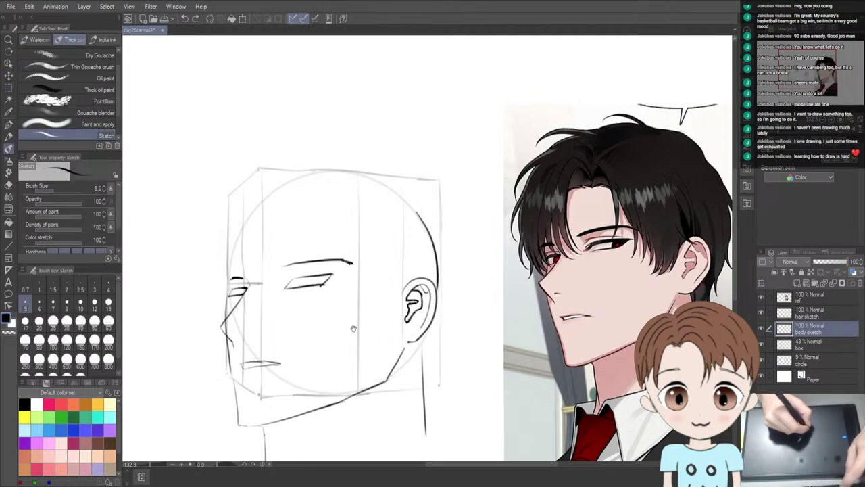
left_click_drag(344, 309, 358, 331)
Make the hair sketch layer active, with the whole head and the reference portrait in view
left_click_drag(332, 284, 313, 231)
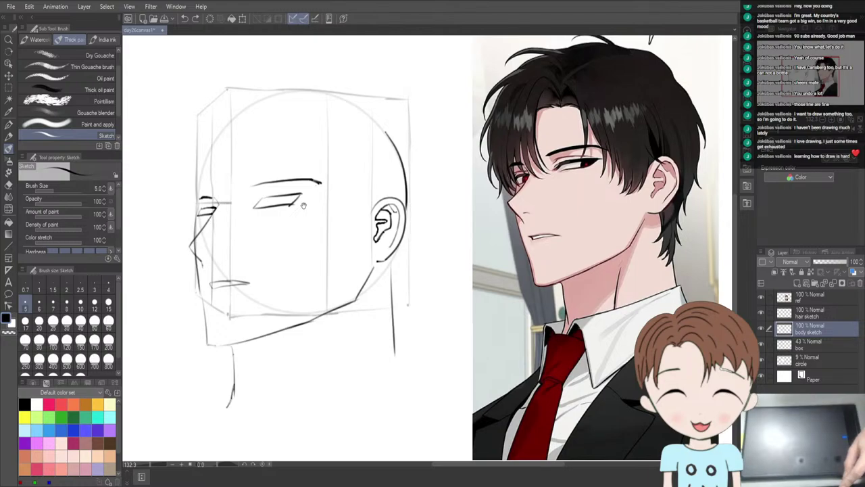
scroll(303, 206, "down", 3)
left_click_drag(253, 158, 301, 249)
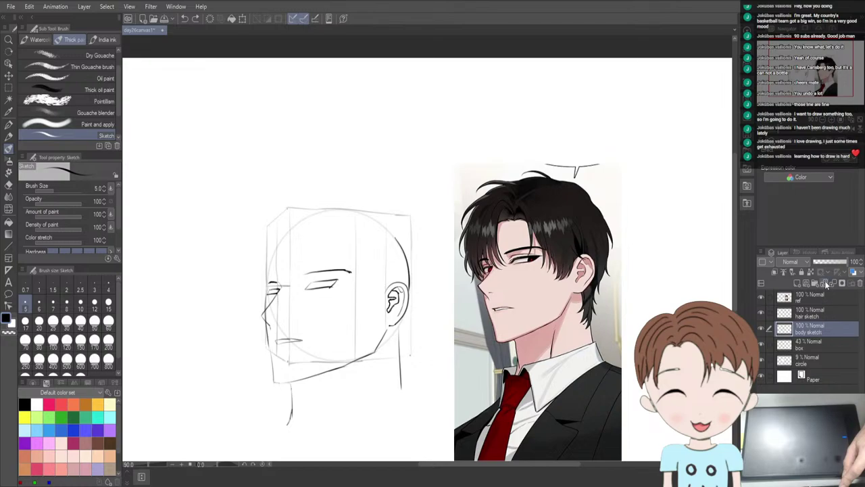
left_click(809, 315)
scroll(262, 244, "up", 2)
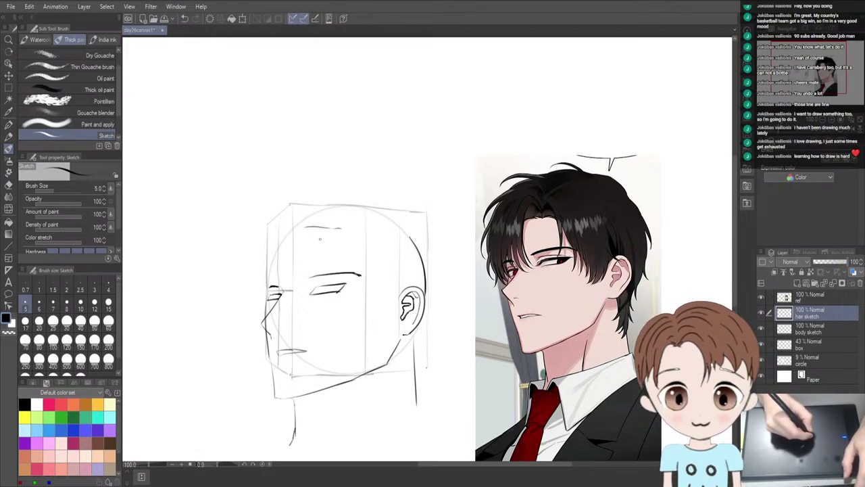
mouse_move(312, 228)
left_mouse_down()
mouse_move(332, 227)
mouse_move(314, 229)
left_mouse_up()
key("ctrl+z")
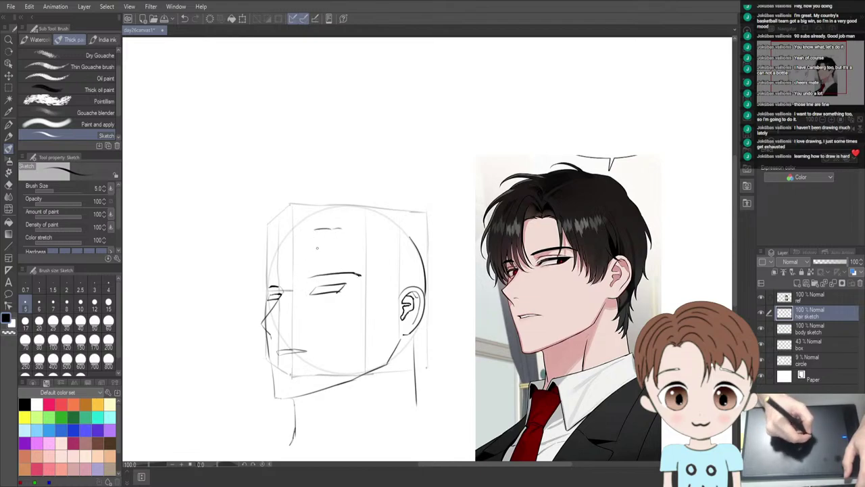
key("ctrl+z")
left_click_drag(334, 228, 318, 229)
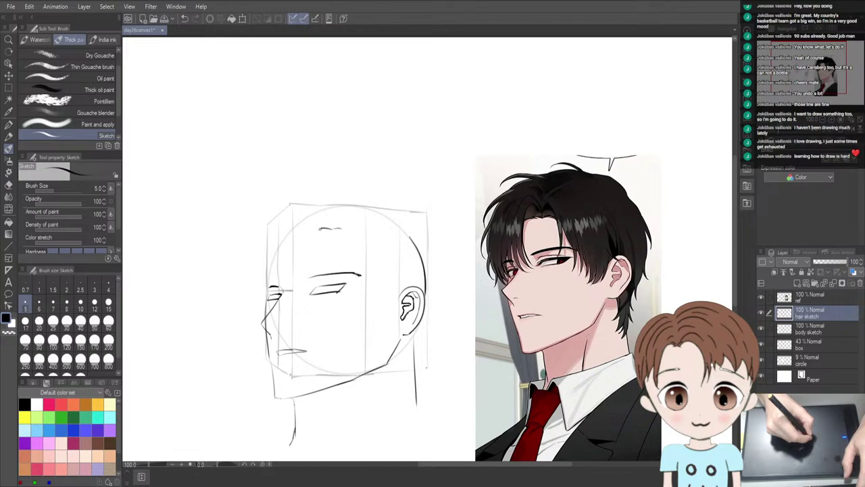
left_click_drag(317, 228, 312, 277)
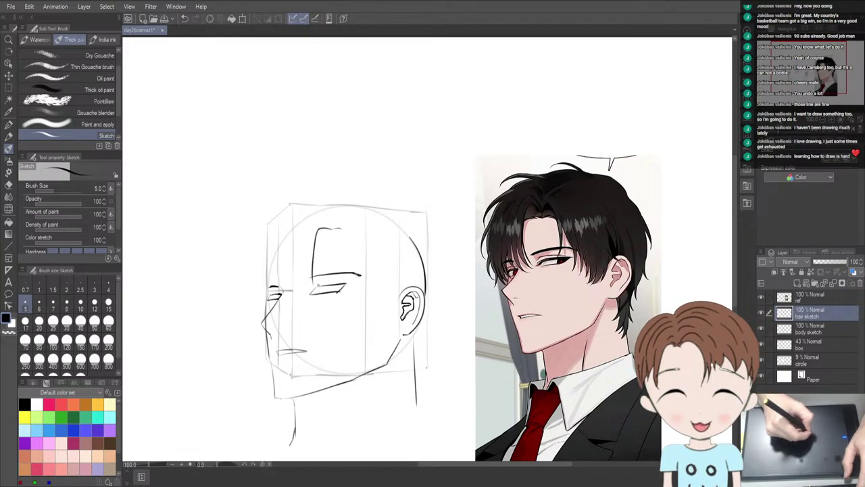
key("ctrl+z")
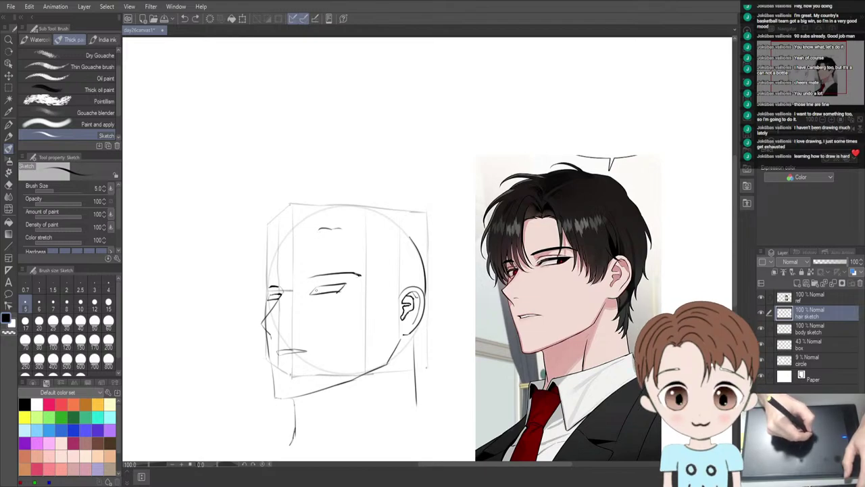
key("ctrl+z")
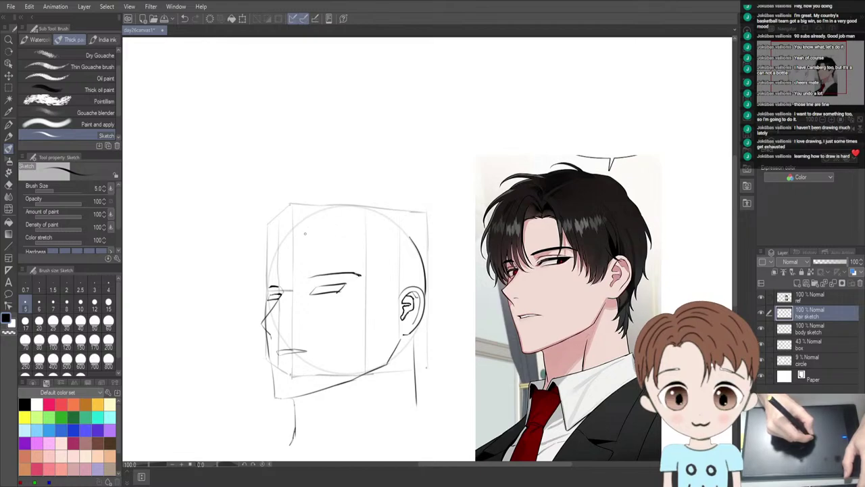
left_click_drag(305, 234, 306, 315)
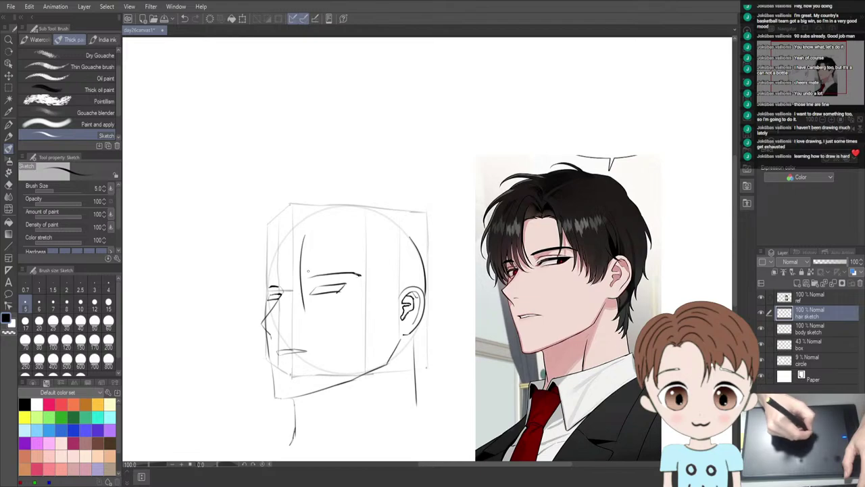
key("ctrl+z")
left_click_drag(301, 241, 311, 315)
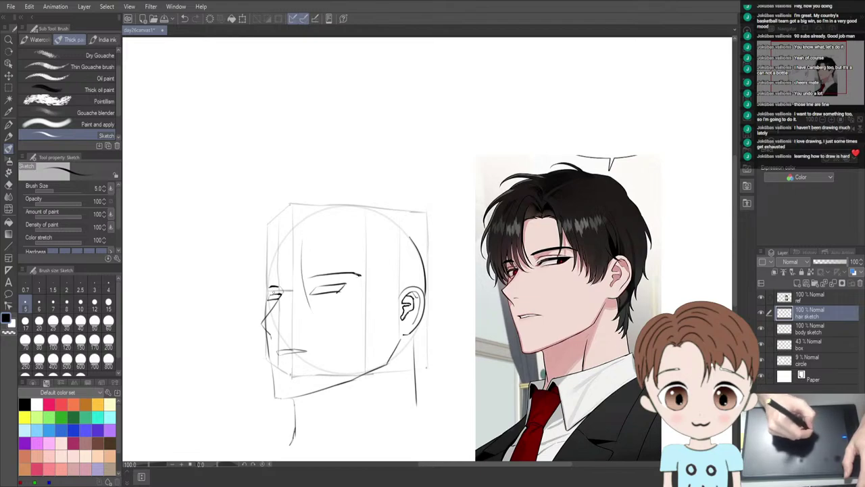
Using the HairSketch pen, draw the front hair strand curving down the forehead to the inner corner of the near eye
key("p")
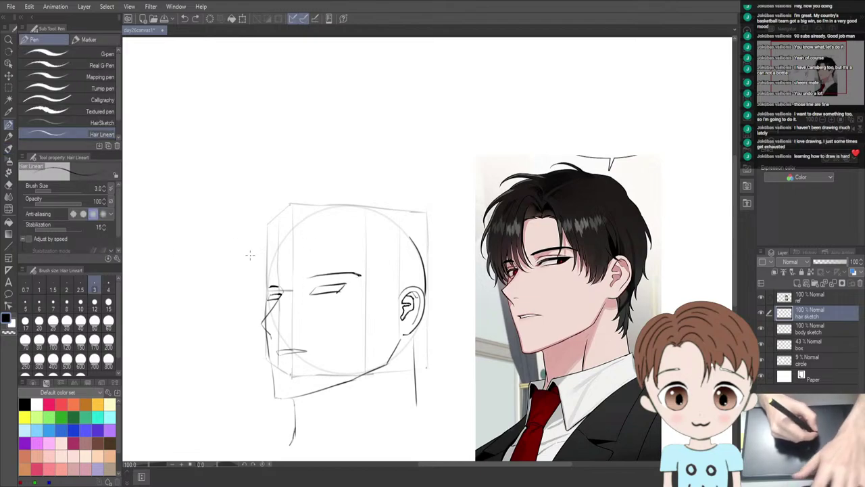
left_click(83, 123)
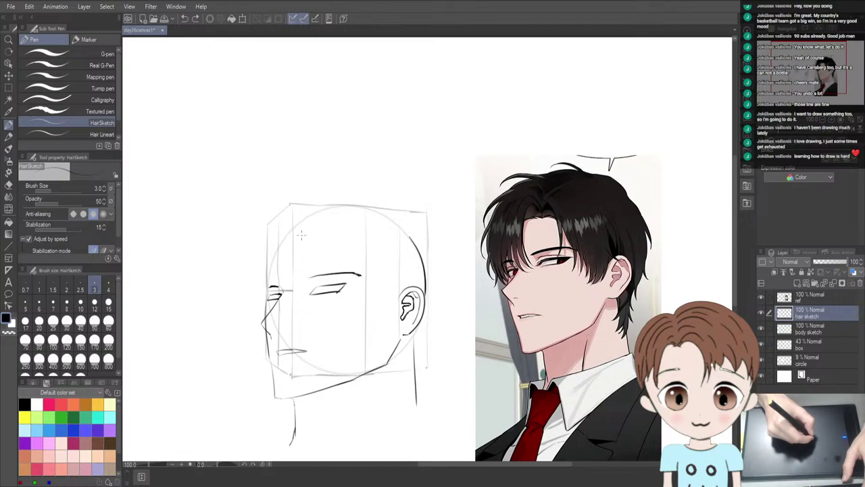
left_click_drag(301, 235, 302, 287)
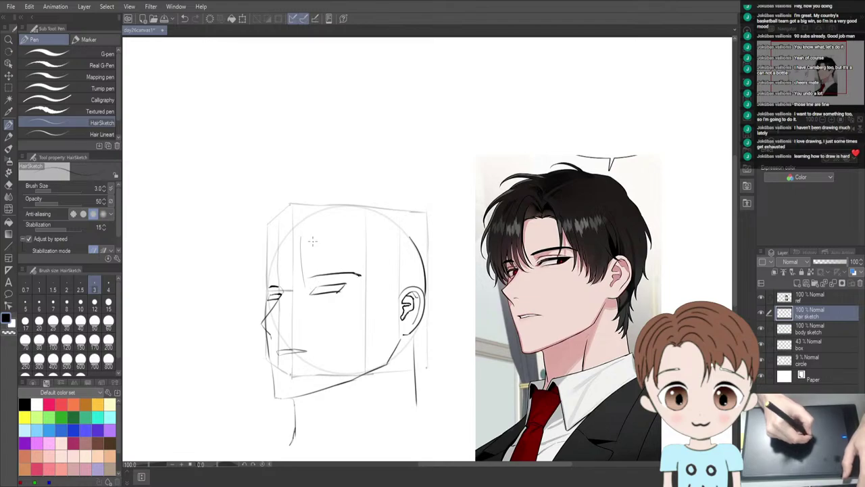
key("ctrl+z")
left_click_drag(299, 233, 300, 286)
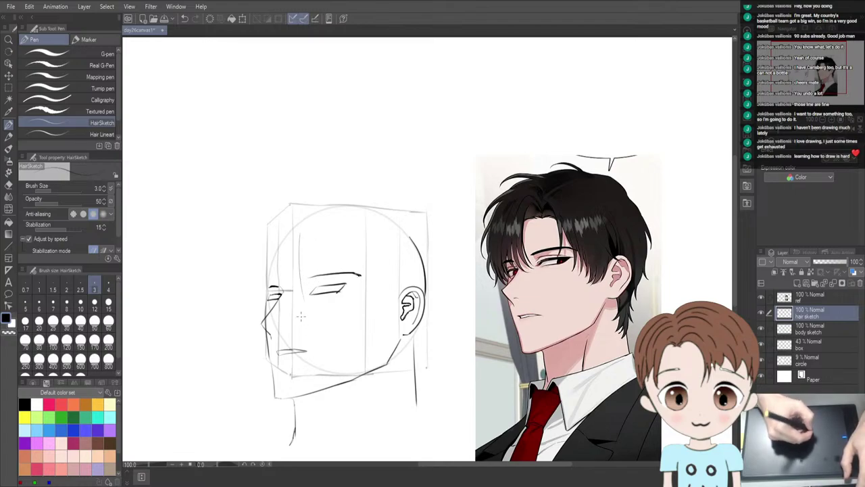
key("ctrl+z")
left_click_drag(299, 236, 300, 285)
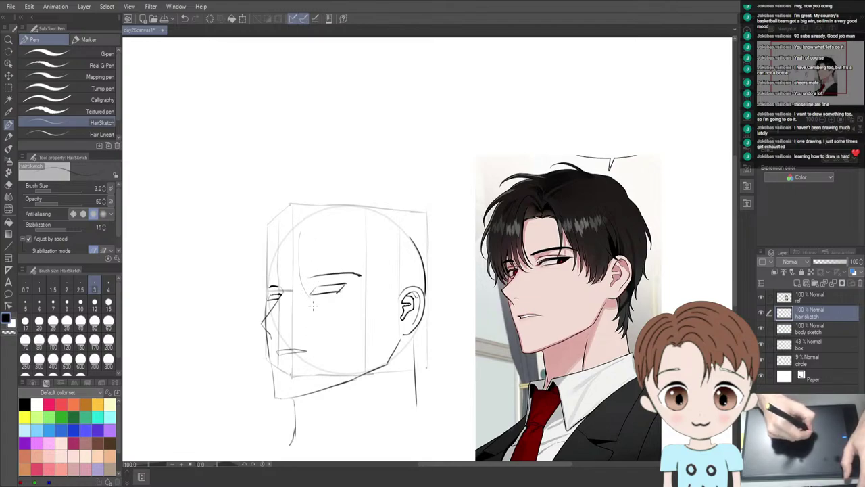
key("ctrl+z")
left_click_drag(299, 229, 301, 286)
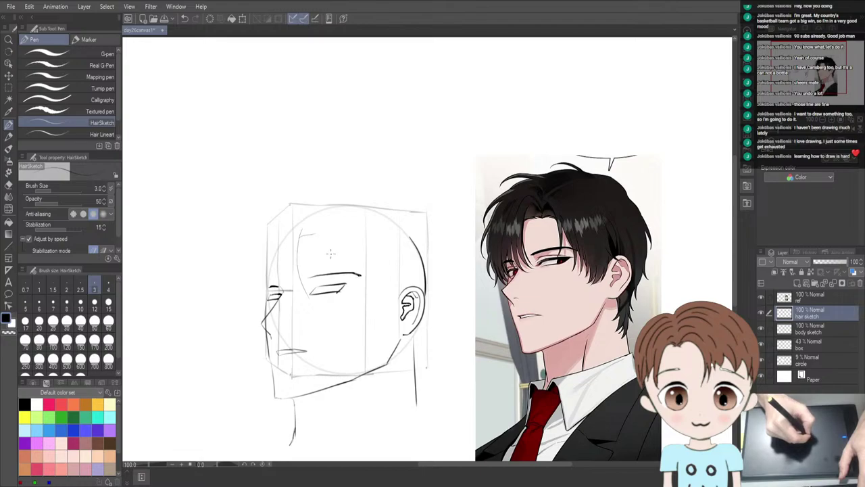
Begin the hairline with a short stroke across the forehead from the top of the front strand
left_click_drag(307, 242, 301, 235)
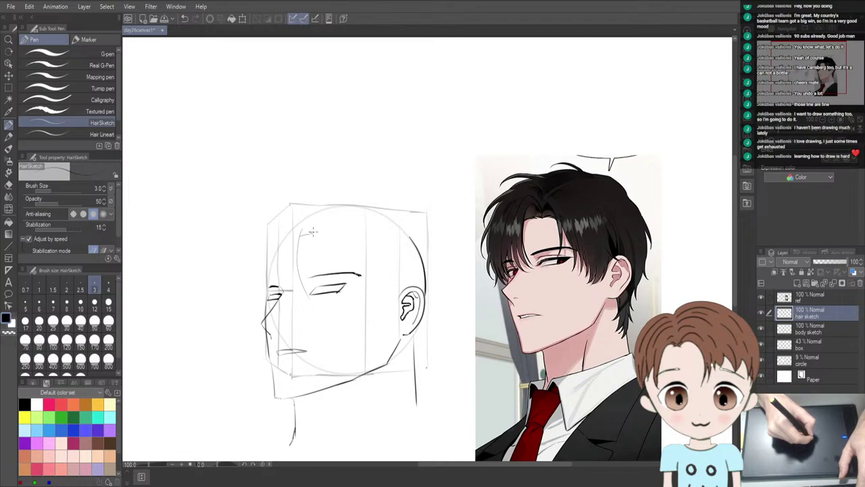
scroll(315, 235, "up", 2)
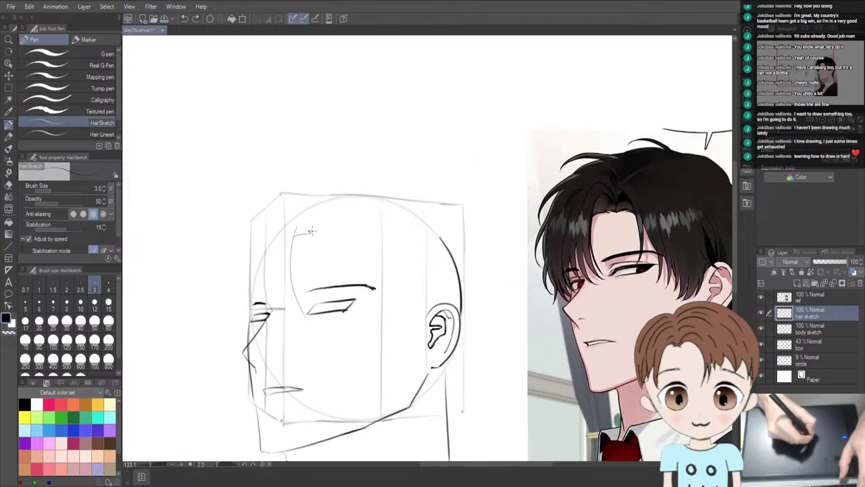
key("b")
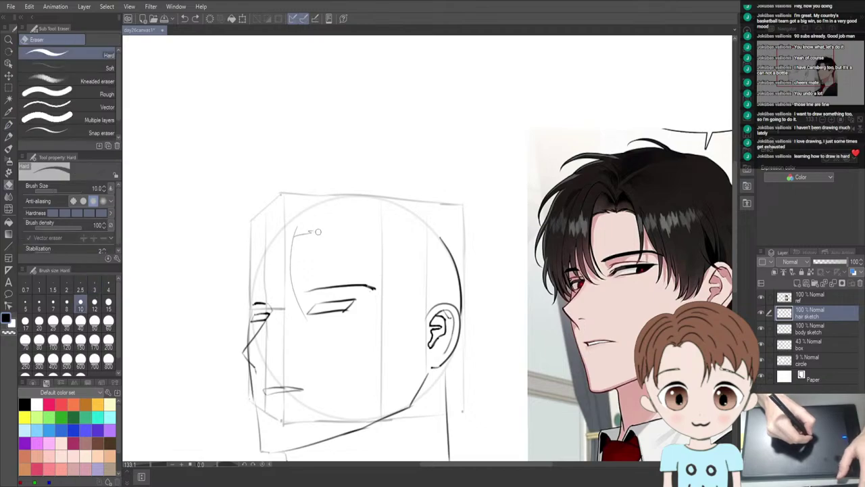
key("b")
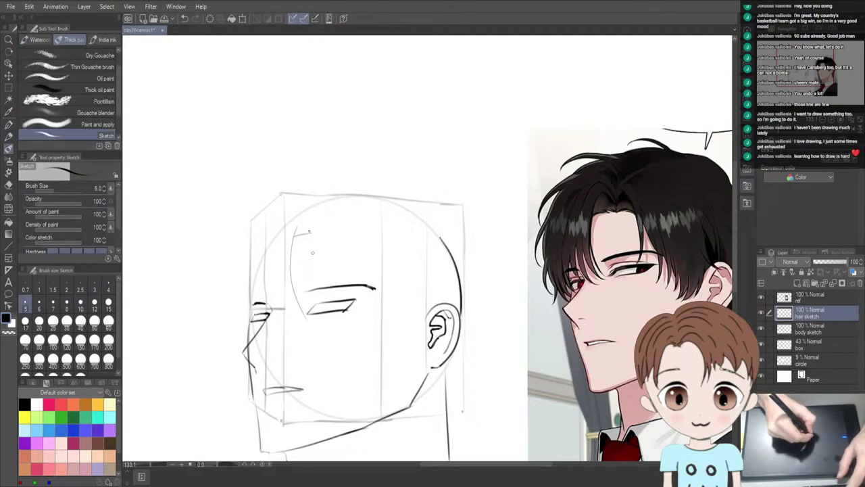
key("p")
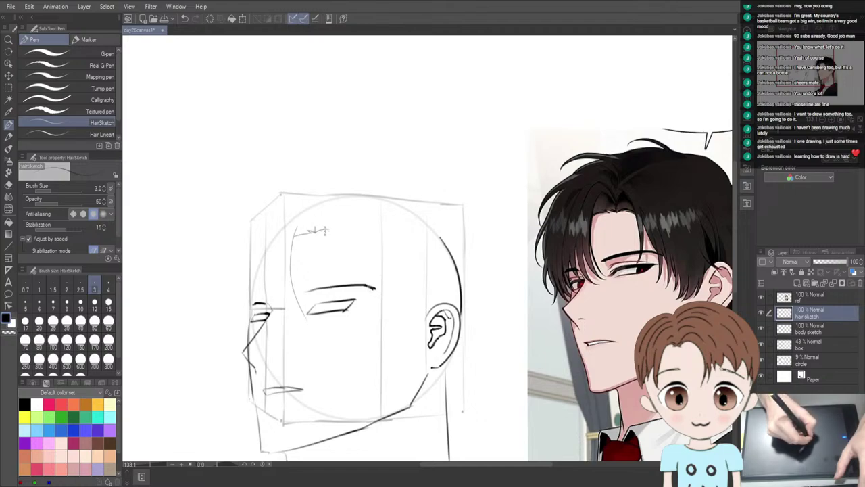
Extend the forehead hairline toward the ear side with a short curved HairSketch stroke, redrawing it until the arc fits
left_click_drag(324, 230, 336, 232)
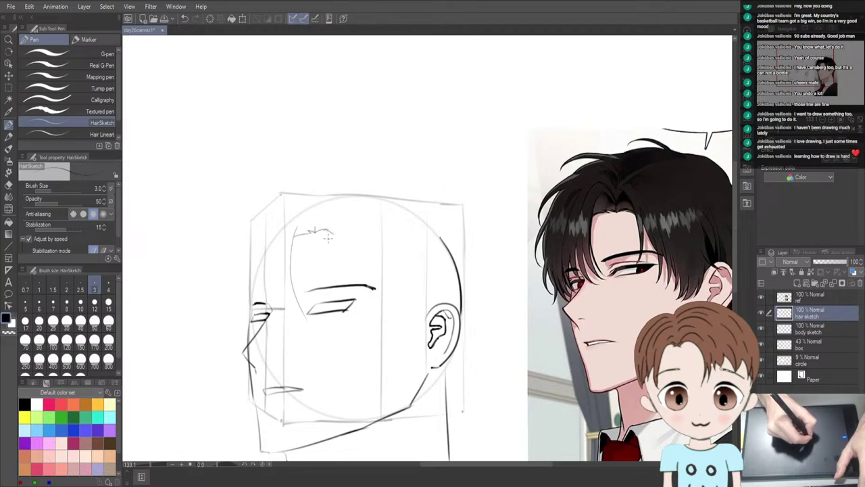
key("ctrl+z")
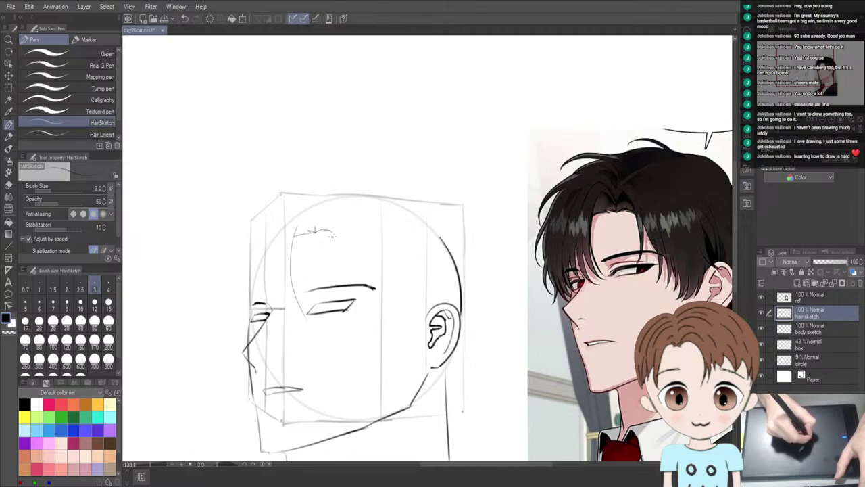
left_click_drag(318, 233, 335, 235)
key("ctrl+z")
key("ctrl+z")
key("ctrl+z")
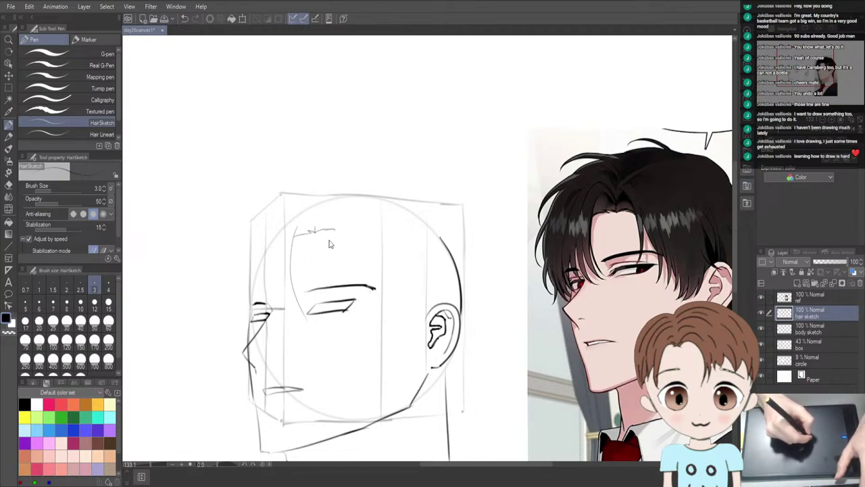
key("ctrl+z")
key("ctrl+z")
left_click_drag(331, 233, 333, 235)
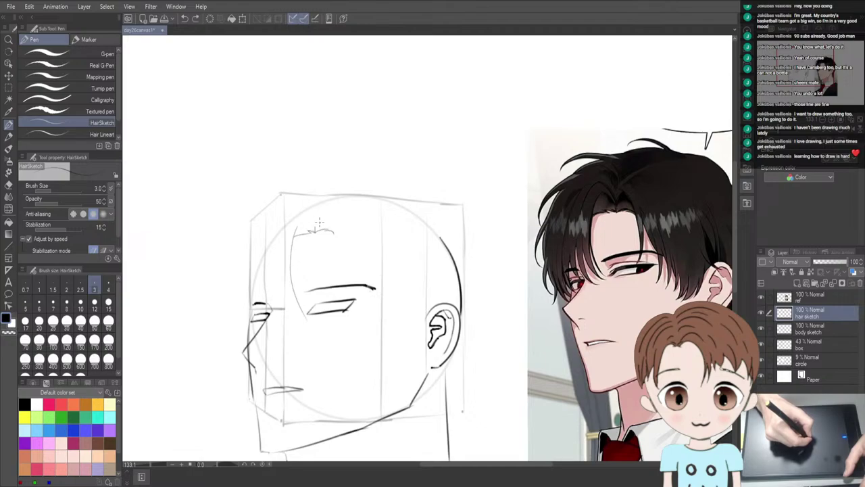
Sketch the hair parting with short HairSketch strokes meeting in a V just above the forehead hairline
mouse_move(314, 231)
left_mouse_down()
mouse_move(332, 223)
mouse_move(325, 212)
left_mouse_up()
key("ctrl+z")
key("ctrl+z")
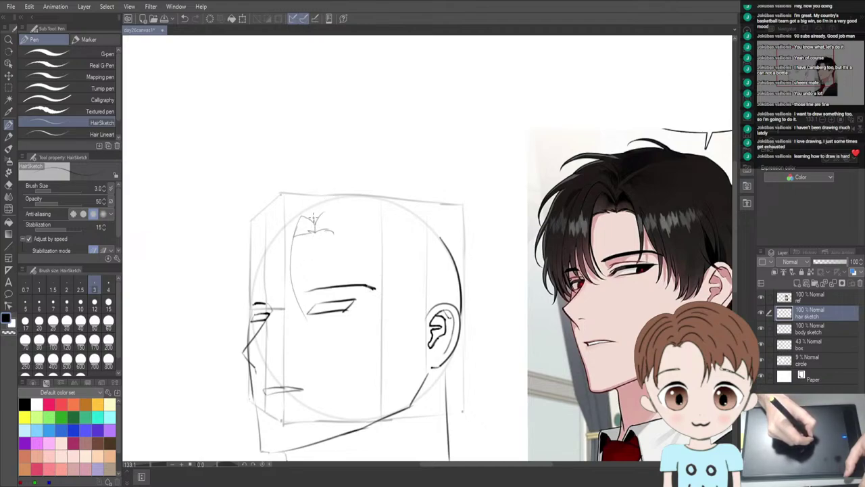
Draw the upper outer edge of the front strand as an arc from the parting down the far side of the forehead, redrawing it until it fits
mouse_move(302, 207)
left_mouse_down()
mouse_move(314, 228)
mouse_move(291, 277)
left_mouse_up()
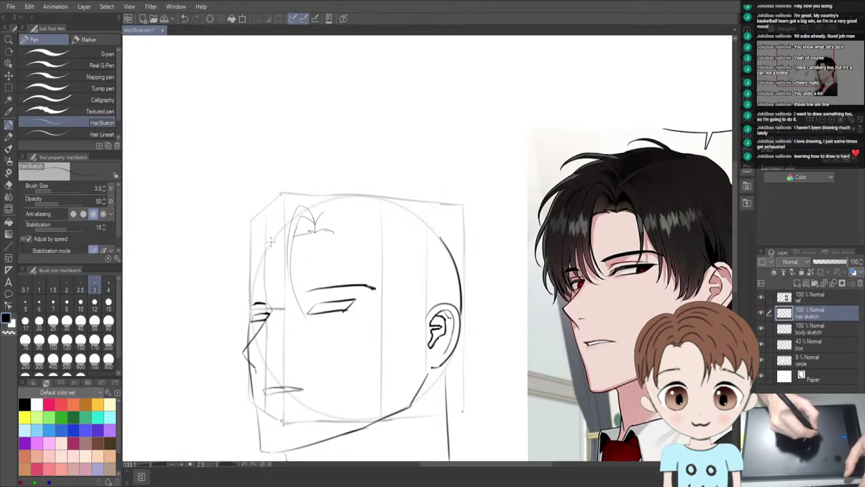
key("ctrl+z")
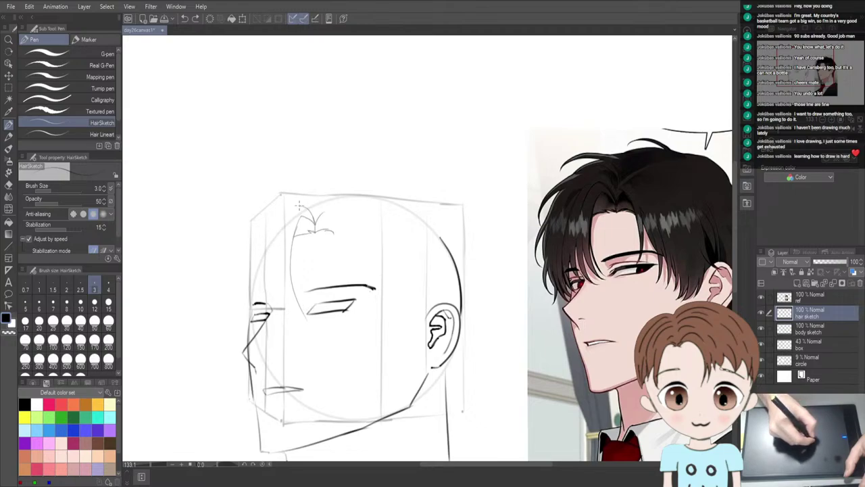
left_click_drag(300, 203, 290, 244)
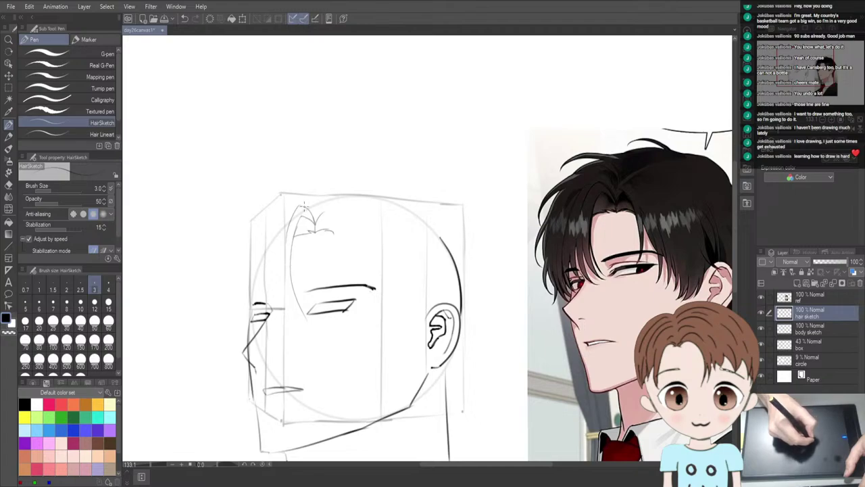
left_click_drag(301, 205, 285, 256)
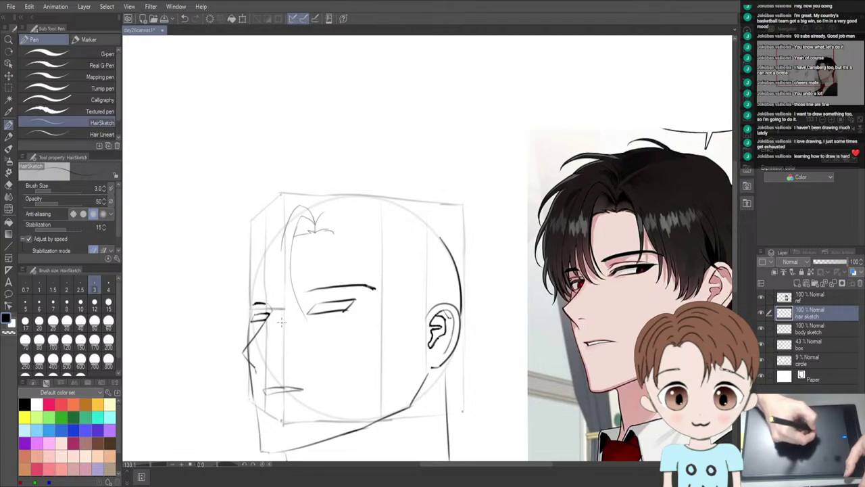
key("ctrl+z")
left_click_drag(302, 206, 286, 245)
key("ctrl+z")
left_click_drag(300, 205, 285, 237)
key("ctrl+z")
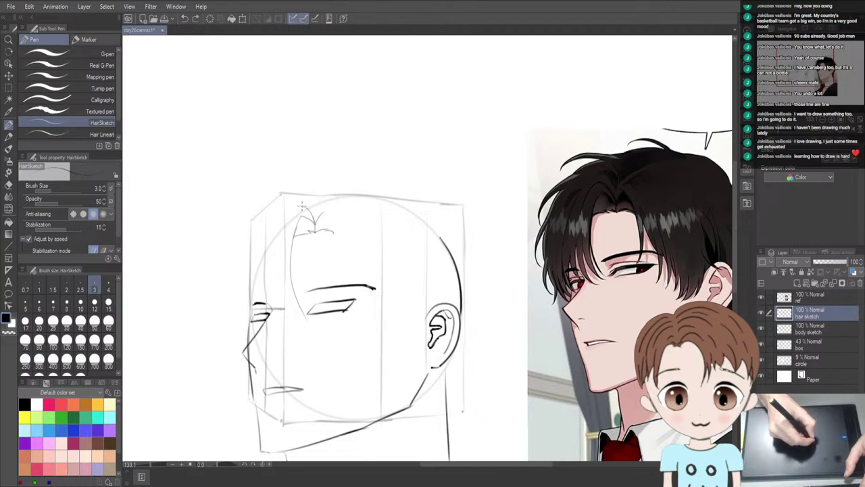
left_click_drag(301, 205, 284, 246)
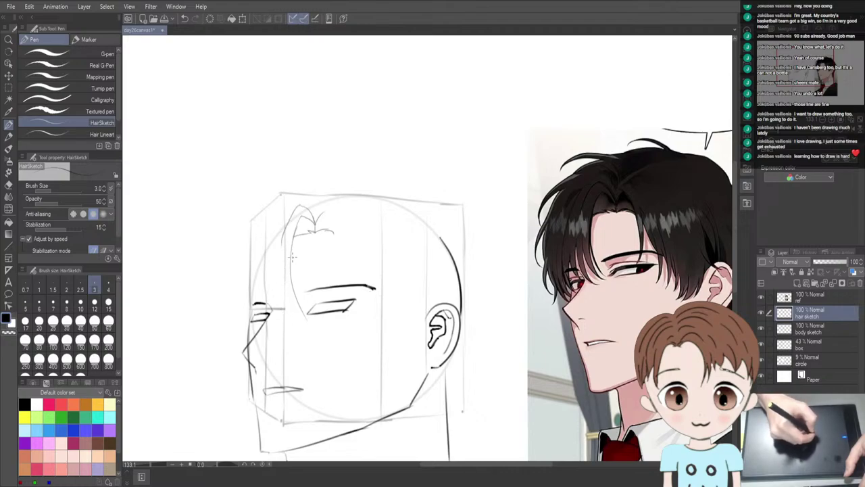
key("ctrl+z")
left_click_drag(302, 204, 285, 237)
key("ctrl+z")
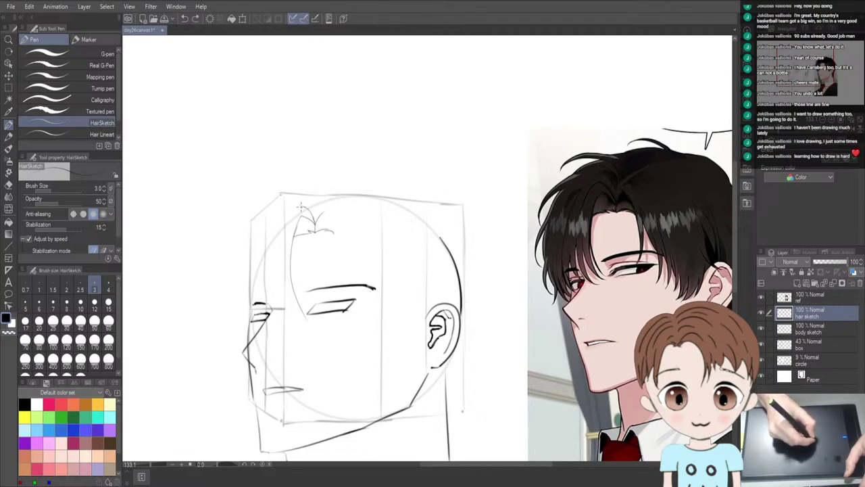
left_click_drag(301, 206, 278, 248)
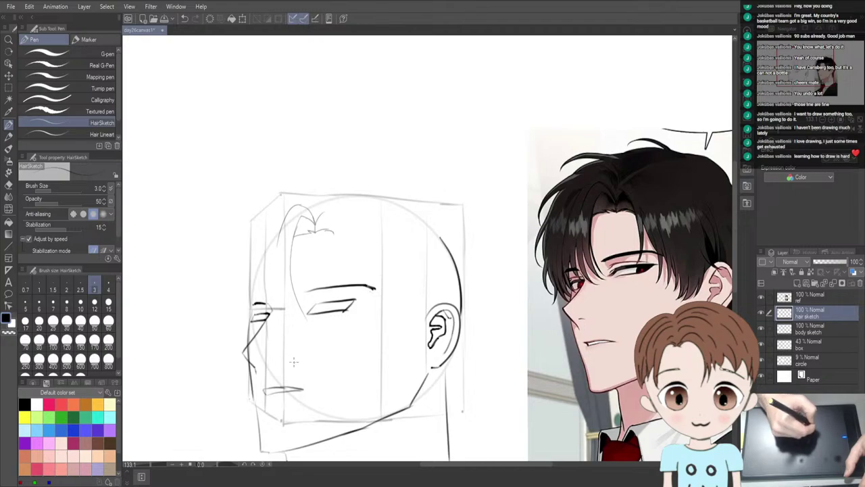
key("ctrl+z")
mouse_move(305, 206)
left_mouse_down()
mouse_move(286, 227)
mouse_move(306, 218)
mouse_move(281, 246)
left_mouse_up()
key("ctrl+z")
key("ctrl+z")
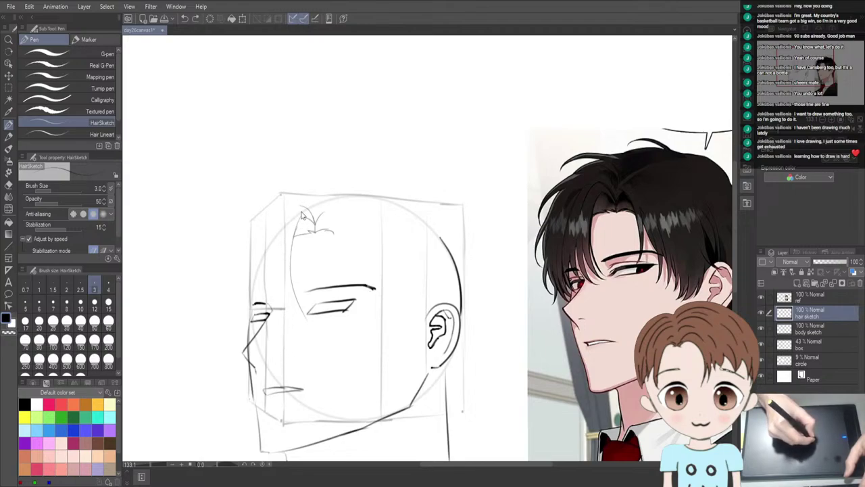
mouse_move(305, 206)
left_mouse_down()
mouse_move(285, 219)
mouse_move(278, 249)
left_mouse_up()
key("ctrl+z")
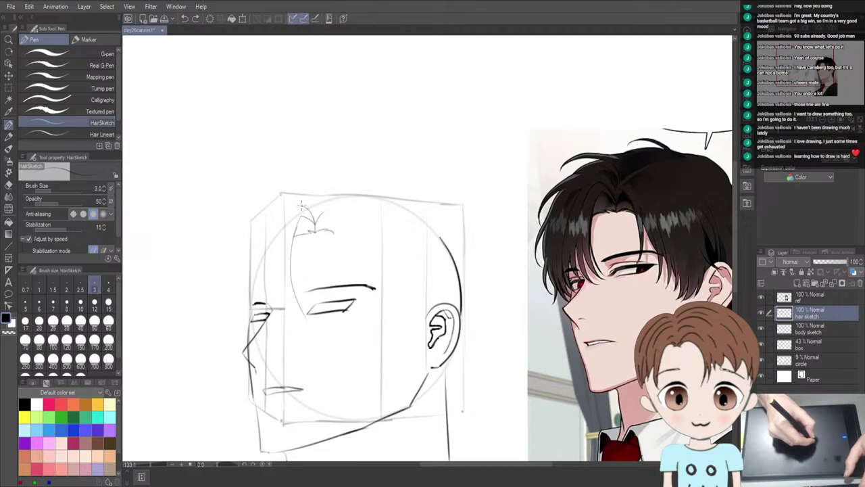
left_click_drag(302, 206, 284, 256)
key("e")
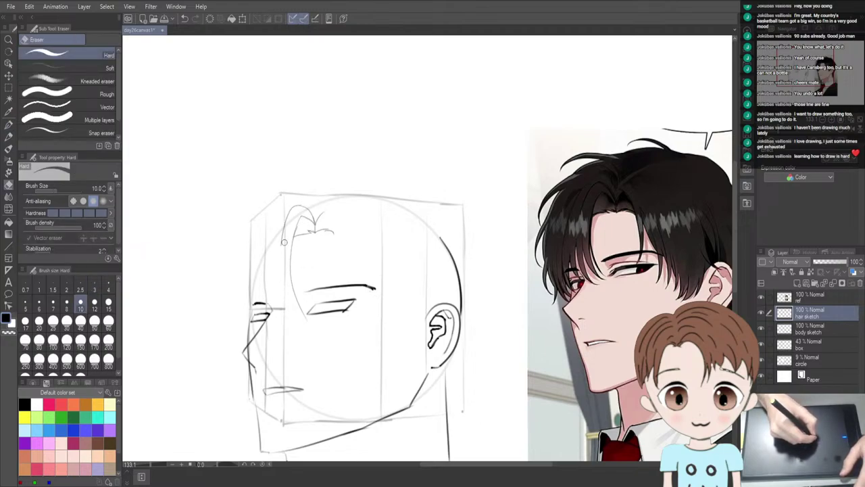
key("b")
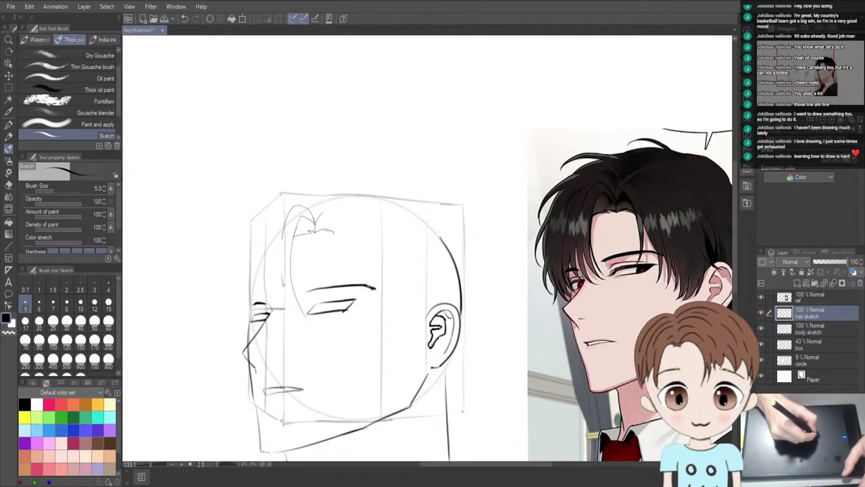
left_click_drag(284, 284, 291, 307)
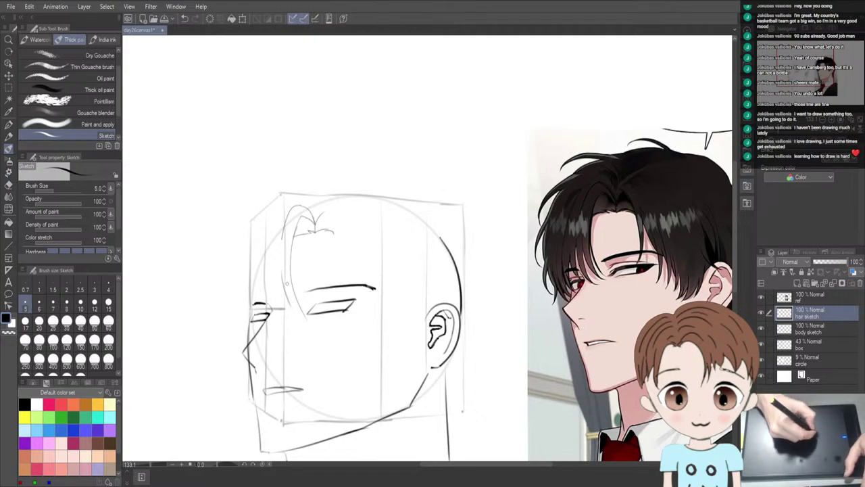
key("ctrl+z")
key("p")
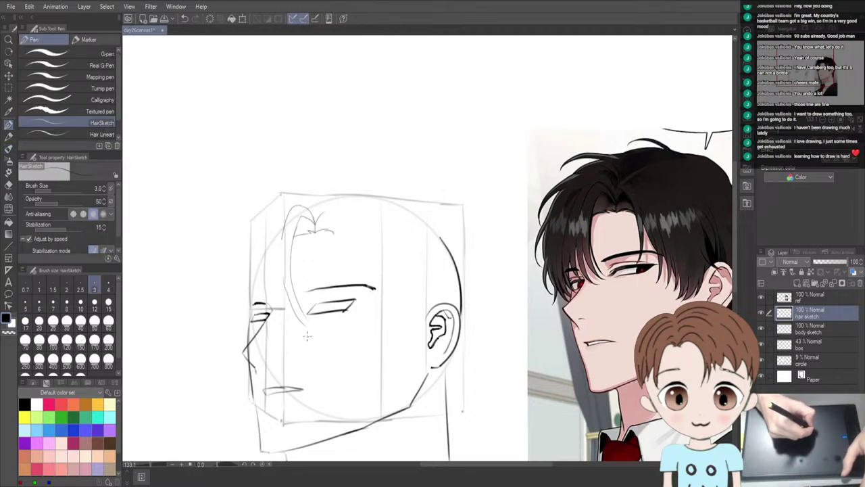
Try to draw the lower outer edge of the front strand with the HairSketch pen, tapering to a tip beside the near eye
left_click_drag(286, 280, 305, 313)
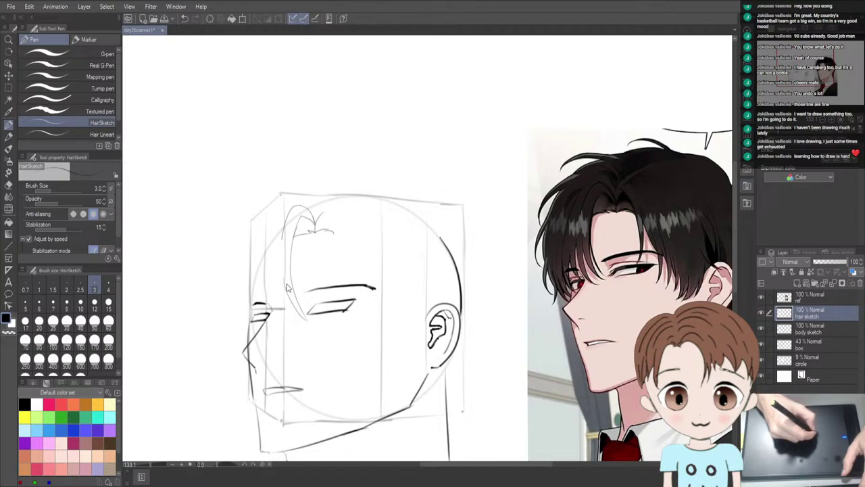
key("ctrl+z")
left_click_drag(292, 303, 312, 316)
key("ctrl+z")
key("ctrl+z")
left_click_drag(285, 281, 311, 316)
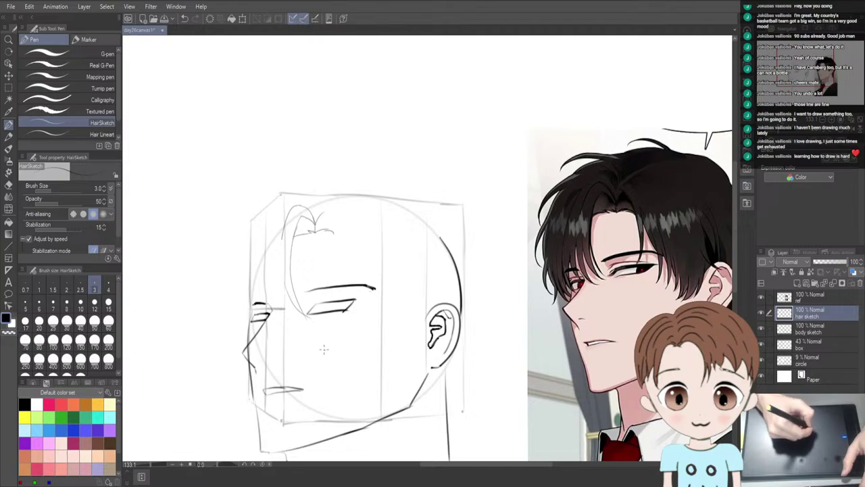
key("ctrl+z")
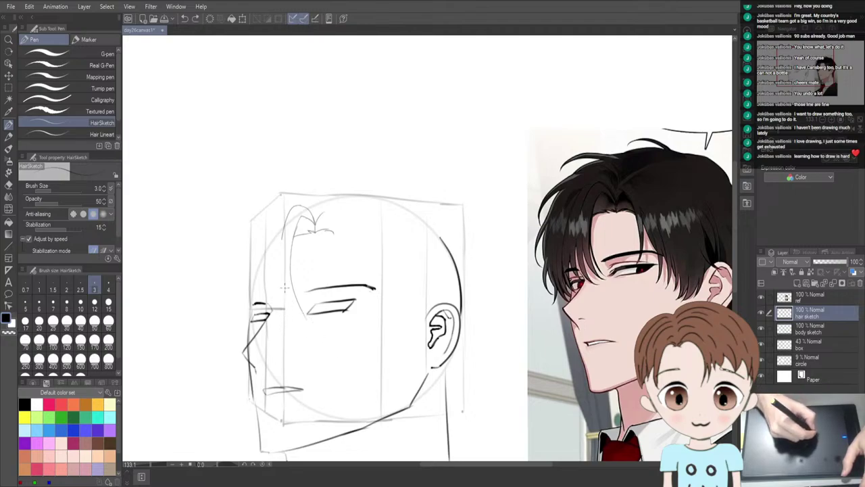
left_click_drag(291, 303, 311, 326)
key("ctrl+z")
left_click_drag(282, 285, 306, 317)
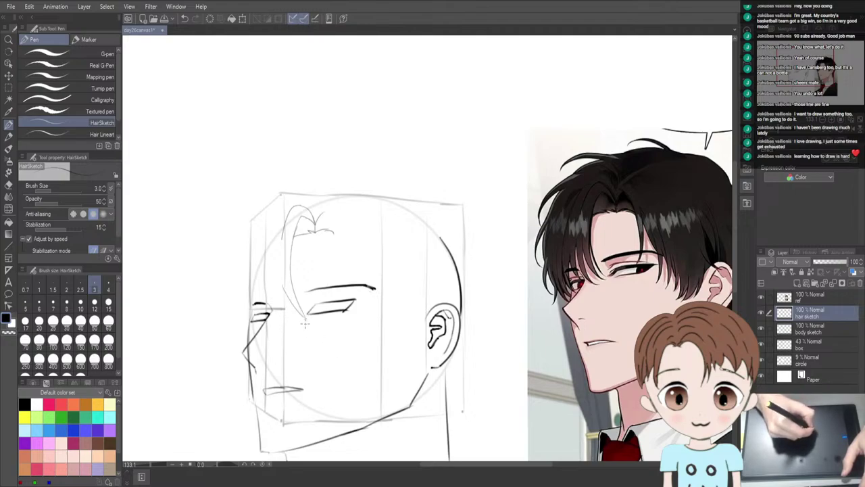
key("ctrl+z")
left_click_drag(283, 285, 307, 319)
key("ctrl+z")
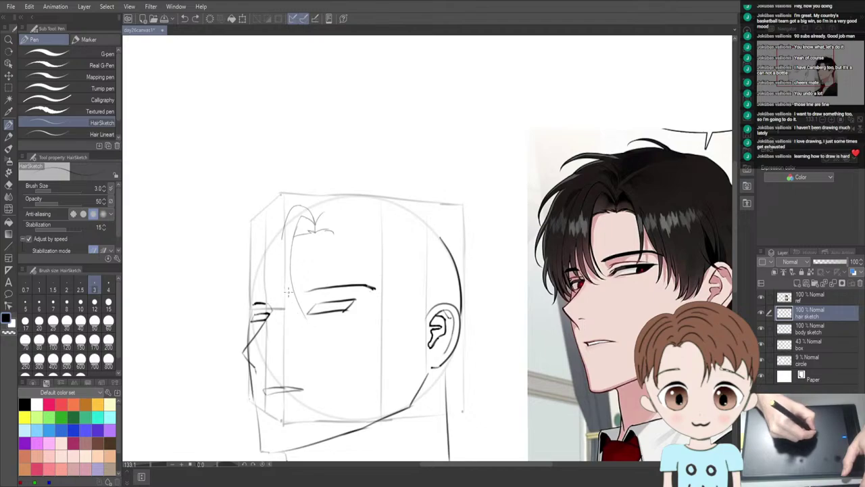
left_click_drag(284, 285, 306, 318)
key("ctrl+z")
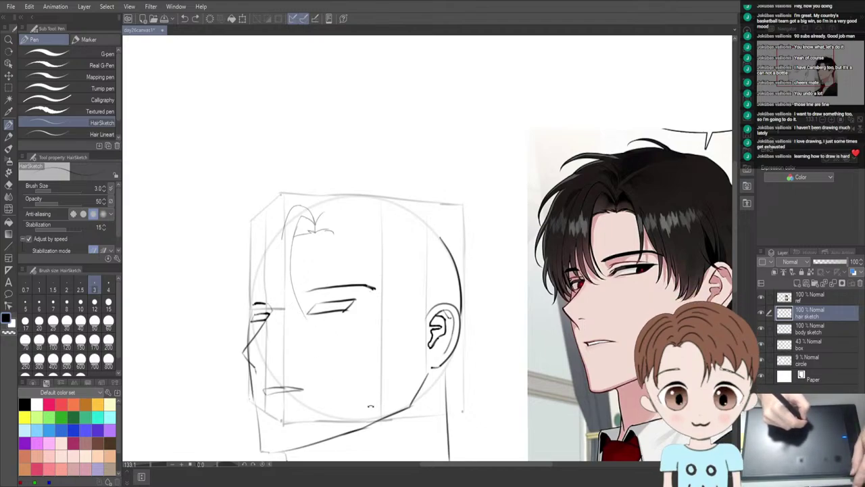
Draw the front strand's lower outer edge as one smooth curve from mid-forehead to the near eye's inner corner, redrawing it until it tapers cleanly
mouse_move(374, 400)
left_mouse_down()
mouse_move(379, 372)
mouse_move(382, 390)
left_mouse_up()
mouse_move(381, 359)
left_mouse_down()
mouse_move(397, 275)
mouse_move(287, 272)
left_mouse_up()
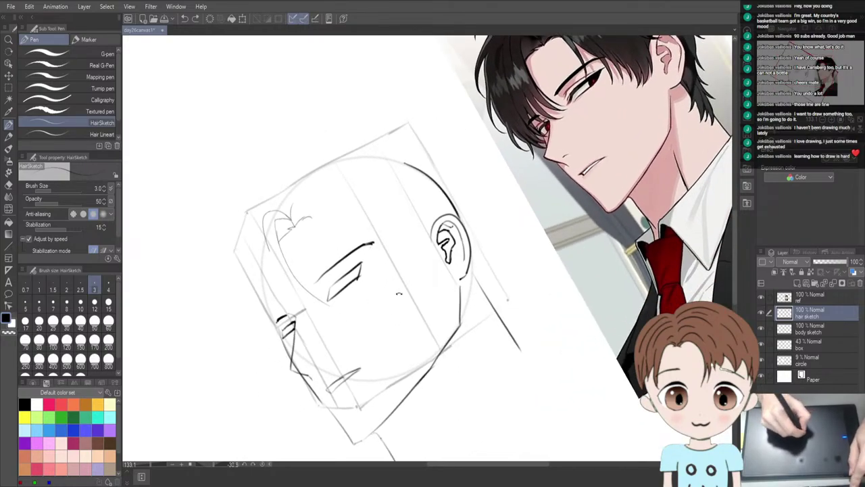
mouse_move(390, 299)
left_mouse_down()
mouse_move(384, 308)
mouse_move(358, 203)
mouse_move(326, 212)
mouse_move(319, 235)
left_mouse_up()
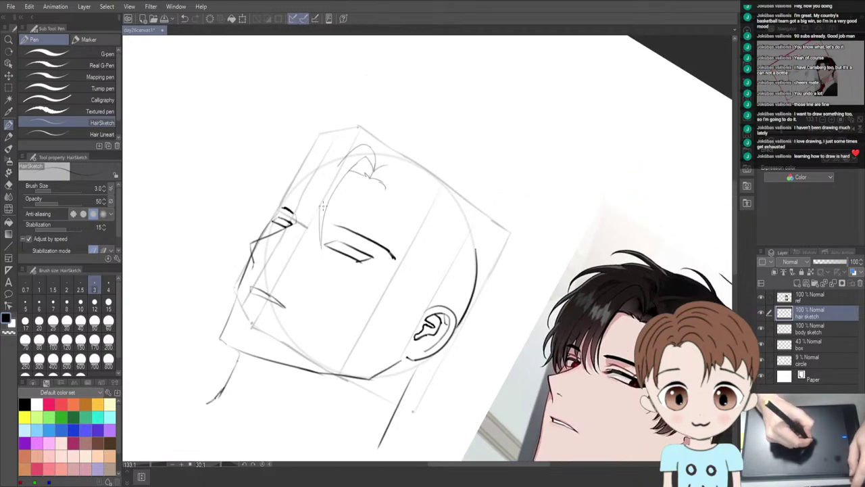
key("ctrl+z")
left_click_drag(322, 206, 319, 249)
key("ctrl+z")
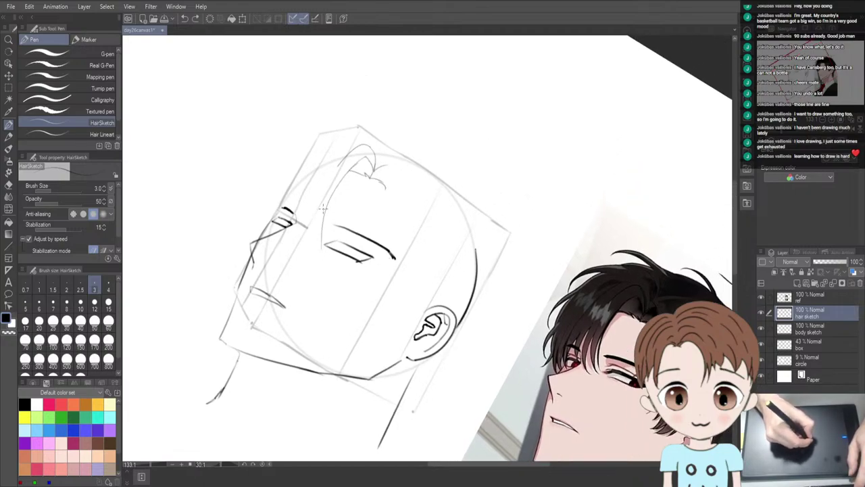
left_click_drag(324, 202, 320, 252)
key("ctrl+z")
left_click_drag(323, 202, 319, 252)
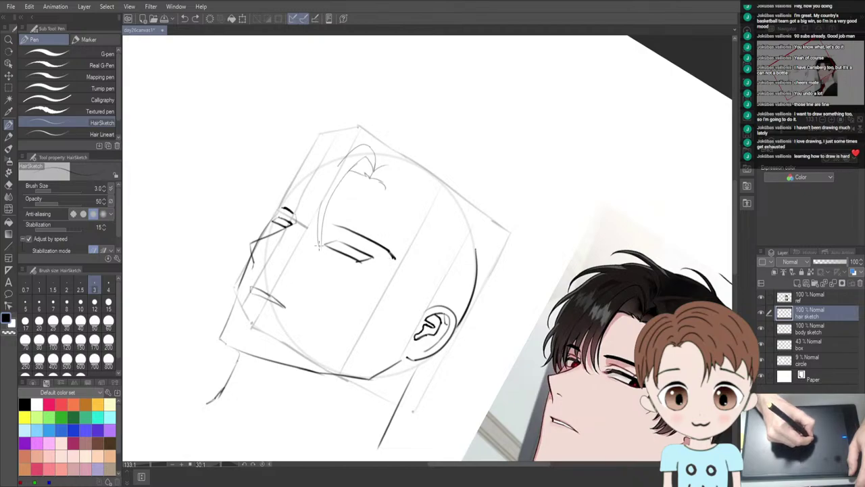
key("ctrl+z")
key("ctrl+z")
left_click_drag(327, 177, 319, 235)
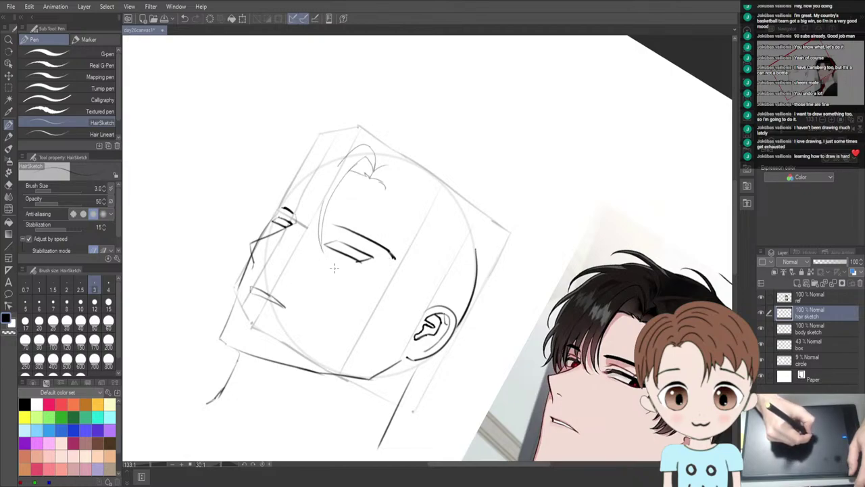
key("ctrl+z")
left_click_drag(323, 200, 321, 255)
key("ctrl+z")
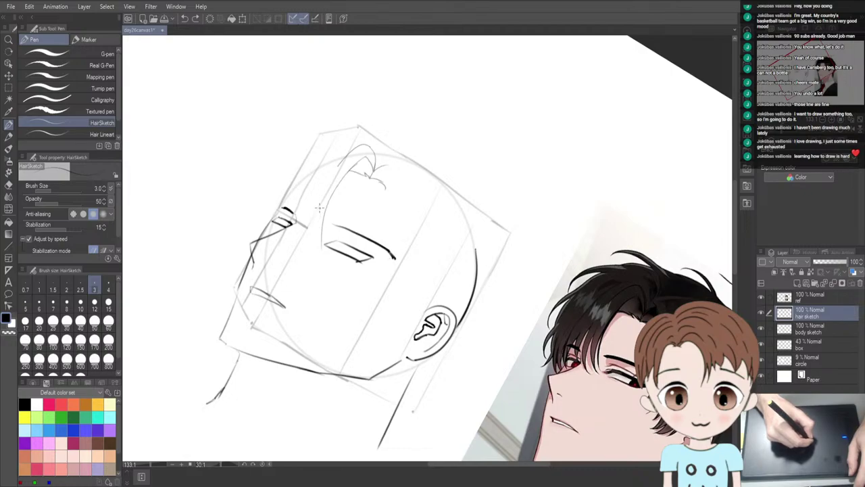
mouse_move(318, 208)
left_mouse_down()
mouse_move(314, 236)
mouse_move(322, 269)
left_mouse_up()
key("ctrl+z")
left_click_drag(318, 208, 320, 271)
key("ctrl+z")
left_click_drag(318, 203, 321, 264)
key("ctrl+z")
left_click_drag(321, 207, 326, 260)
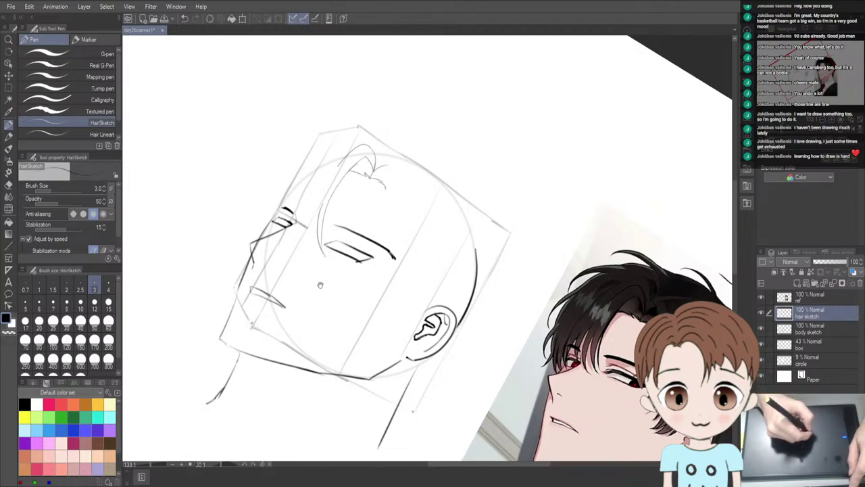
Clean up the start of the strand's lower outer edge with the eraser and extend it upward with the HairSketch pen
key("e")
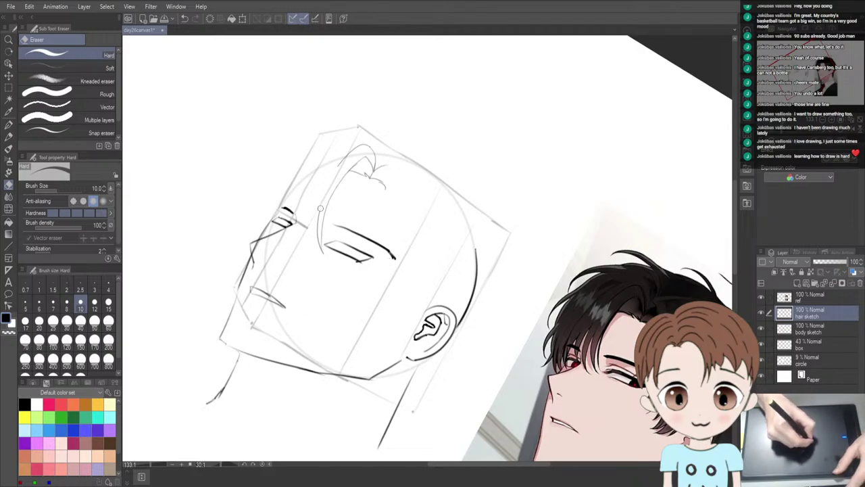
key("p")
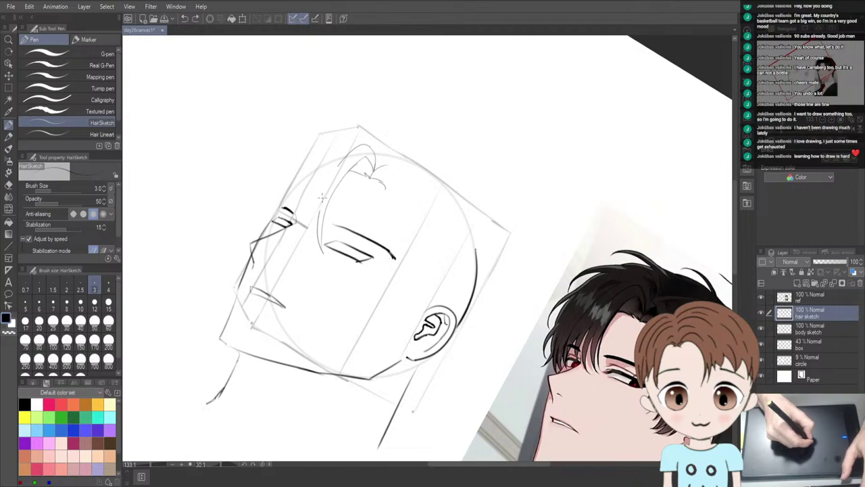
key("ctrl+z")
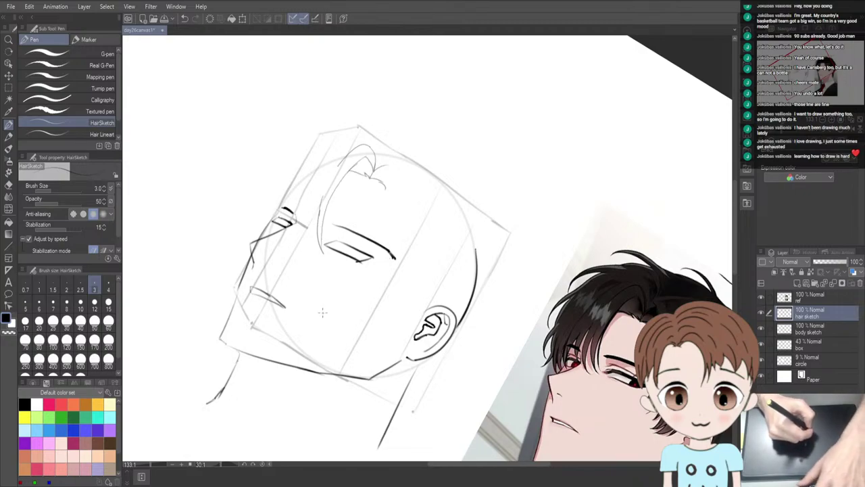
Set the HairSketch pen's opacity to 100 and draw a second strand edge from mid-forehead to a tip below the near eye's inner corner, redrawing as needed
key("at")
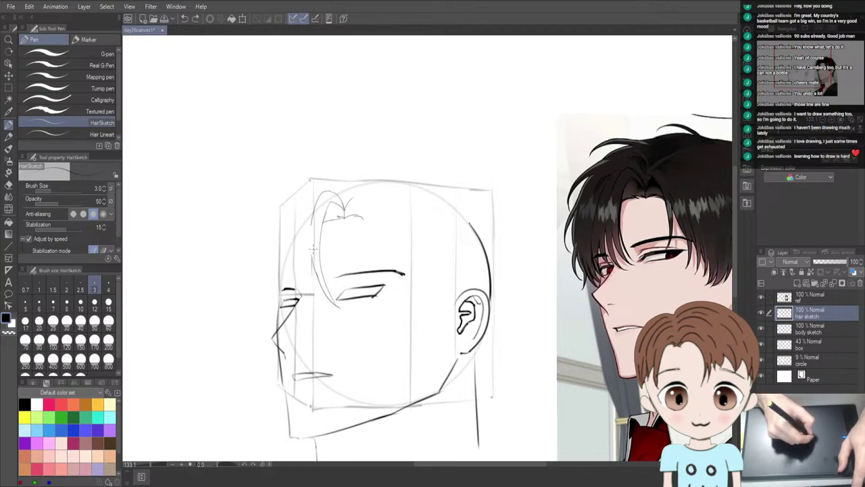
left_click(101, 201)
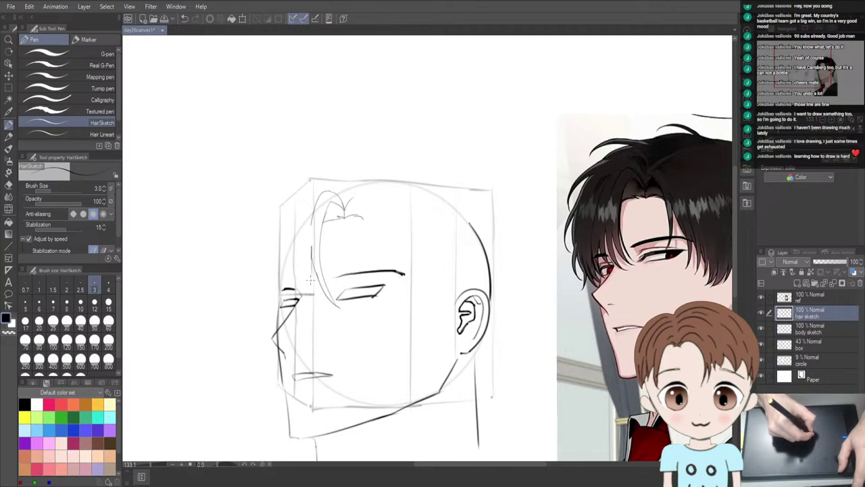
left_click_drag(312, 248, 315, 293)
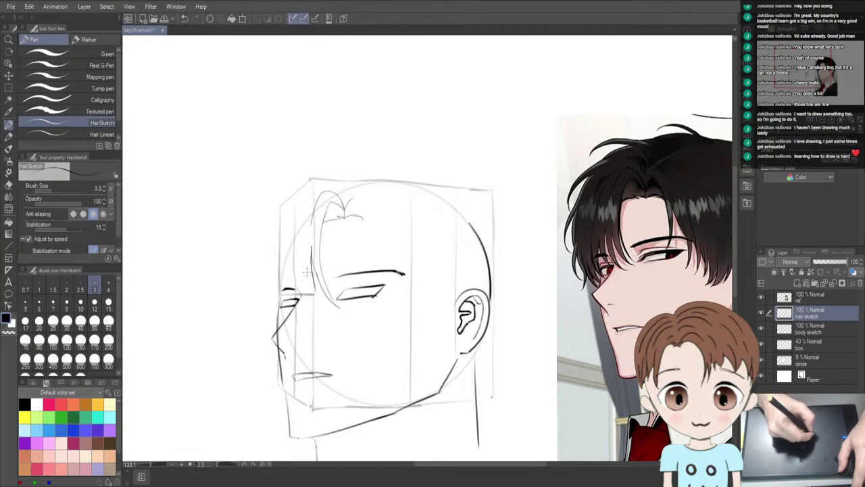
key("ctrl+z")
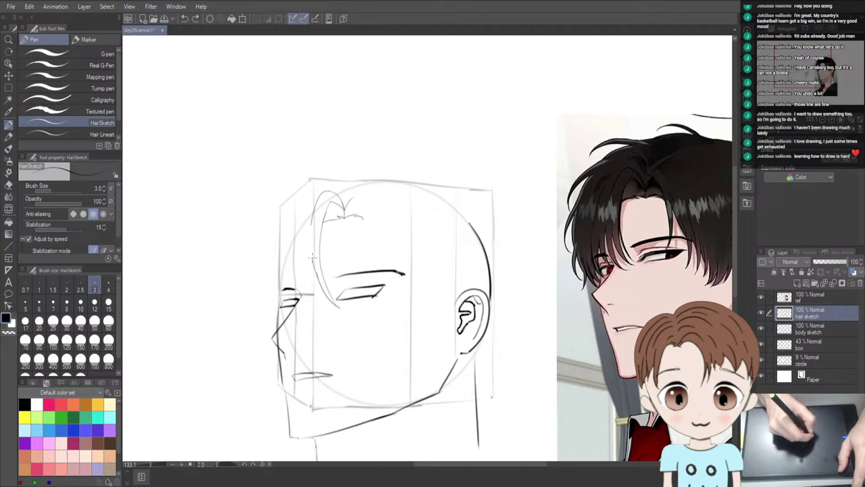
left_click_drag(312, 257, 316, 306)
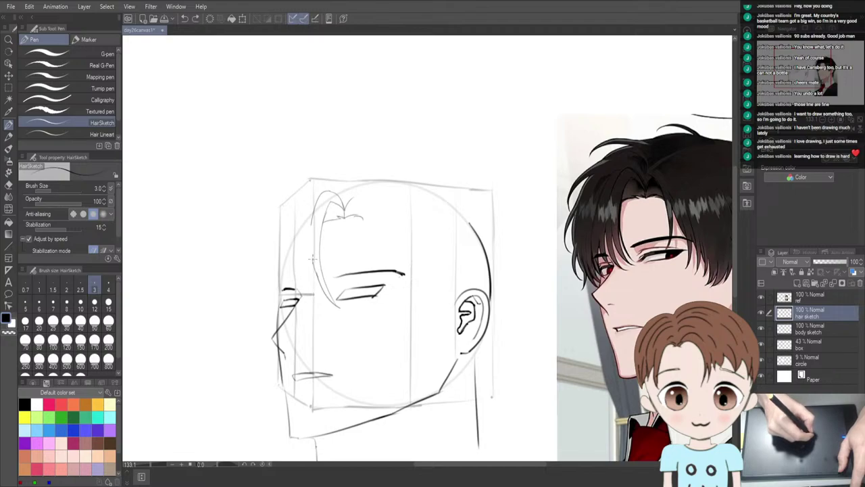
mouse_move(312, 259)
left_mouse_down()
mouse_move(316, 293)
mouse_move(331, 308)
left_mouse_up()
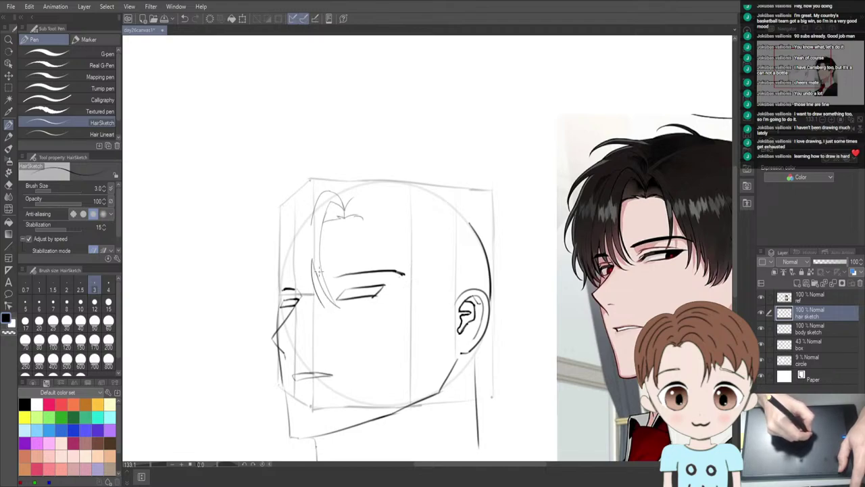
key("ctrl+z")
mouse_move(315, 254)
left_mouse_down()
mouse_move(319, 300)
mouse_move(333, 315)
left_mouse_up()
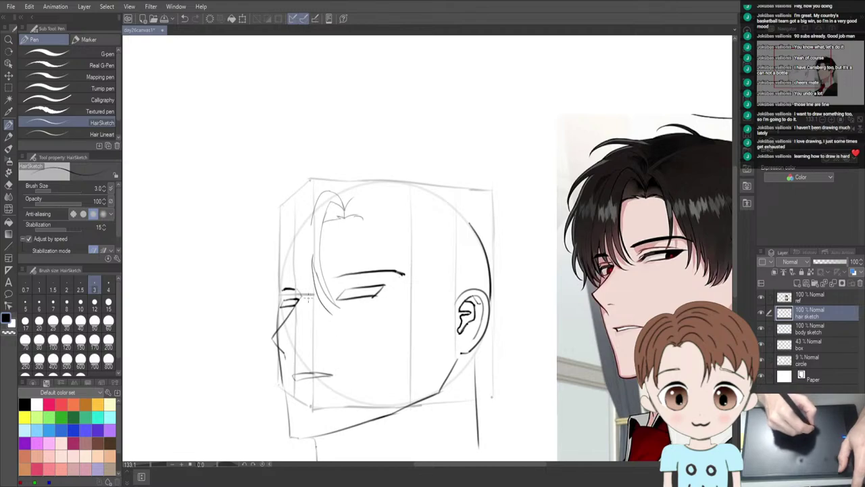
key("ctrl+z")
left_click_drag(315, 290, 332, 315)
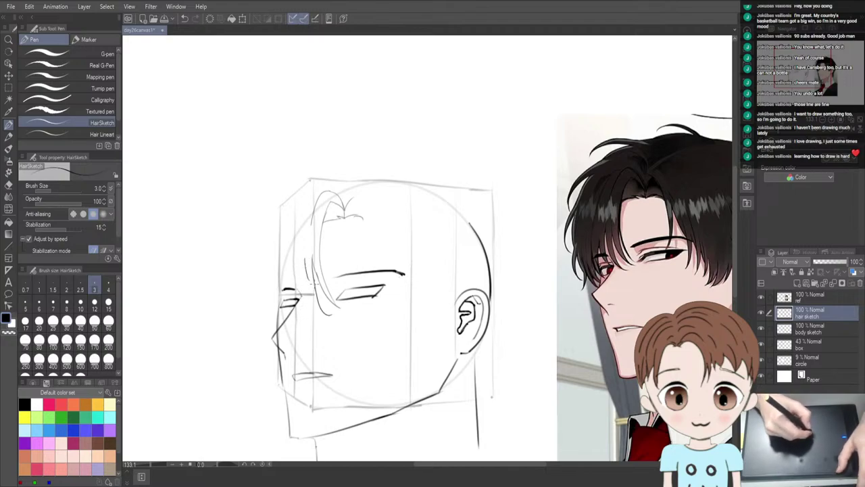
Try to draw a third, shorter strand edge between the eyes, curving down toward the second strand's tip
left_click_drag(315, 294, 338, 325)
key("ctrl+z")
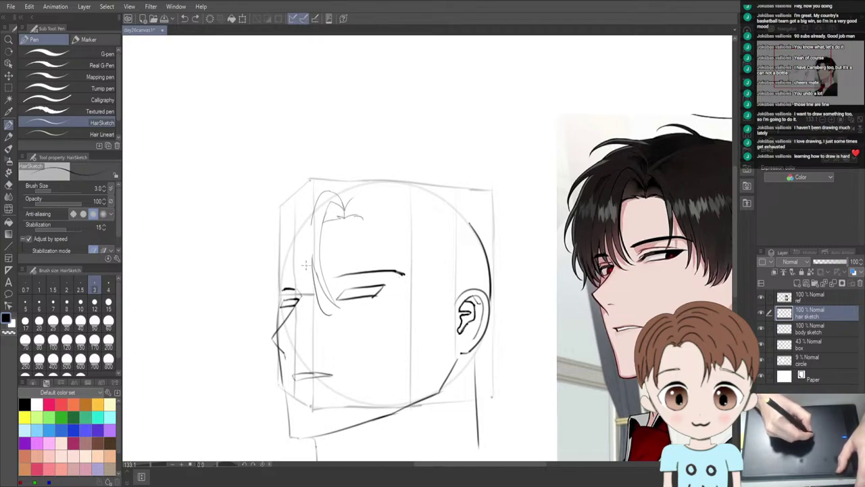
mouse_move(316, 283)
left_mouse_down()
mouse_move(309, 314)
mouse_move(329, 323)
left_mouse_up()
key("ctrl+z")
mouse_move(309, 283)
left_mouse_down()
mouse_move(309, 301)
mouse_move(335, 311)
left_mouse_up()
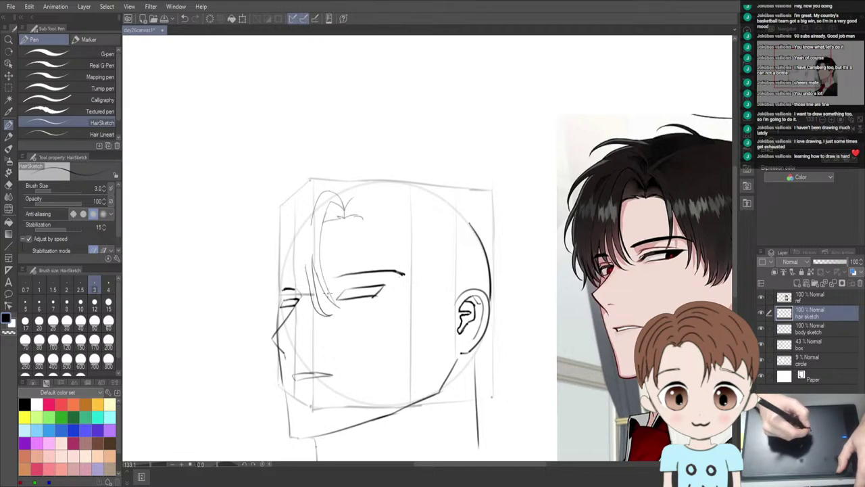
key("b")
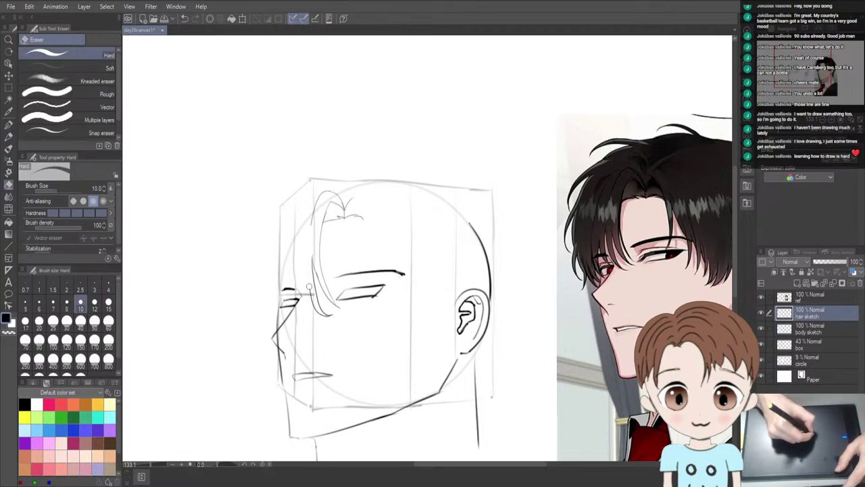
key("b")
left_click_drag(305, 270, 315, 313)
key("ctrl+z")
key("ctrl+z")
key("ctrl+z")
Try again to draw the short strand edge from brow height down beside the nose bridge with the HairSketch pen
key("p")
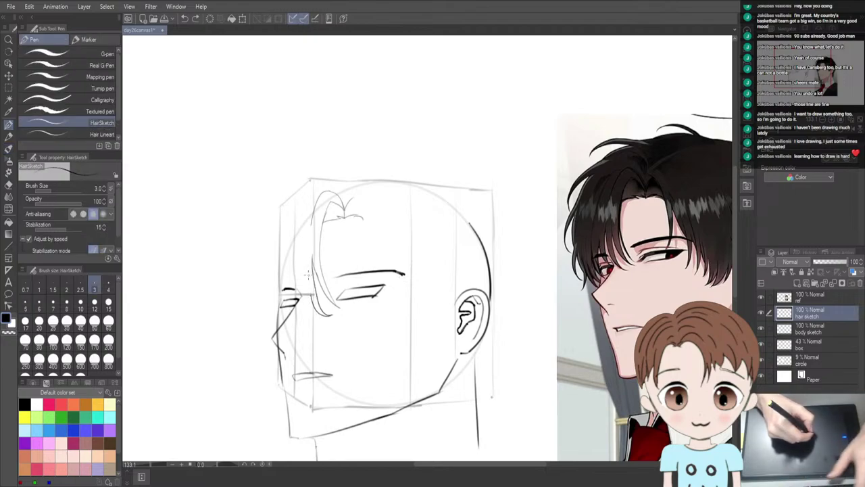
left_click_drag(308, 270, 314, 314)
key("ctrl+z")
key("ctrl+z")
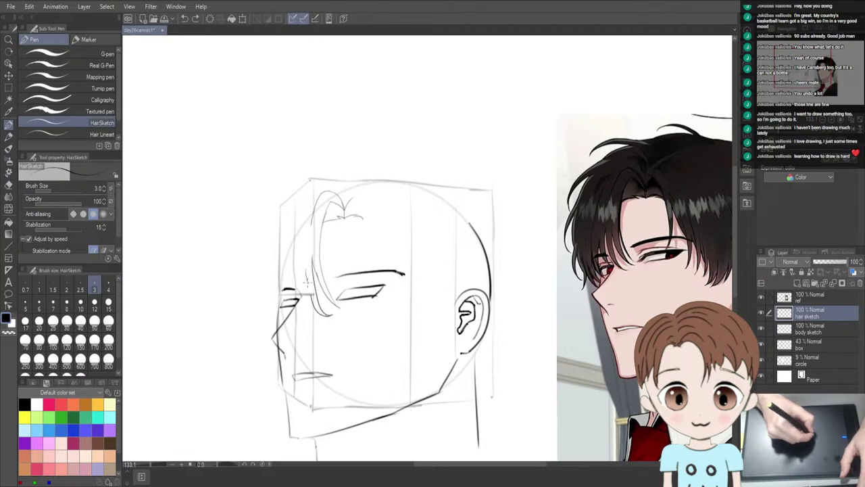
left_click_drag(307, 281, 312, 302)
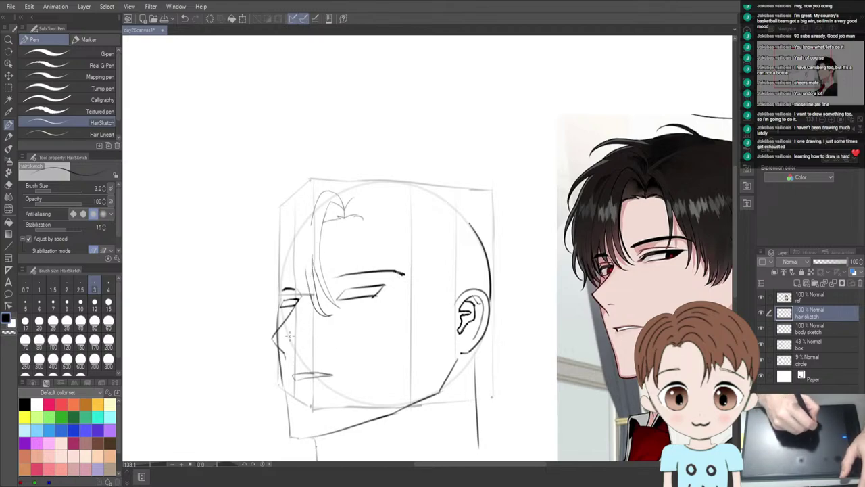
key("e")
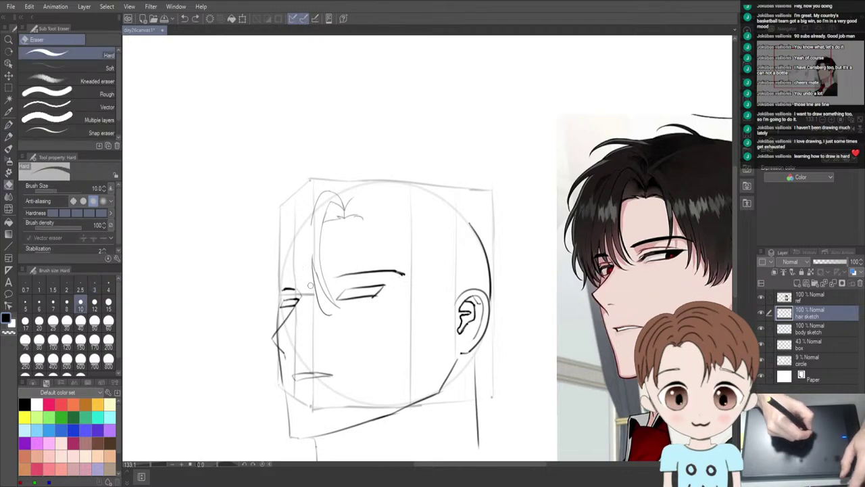
key("p")
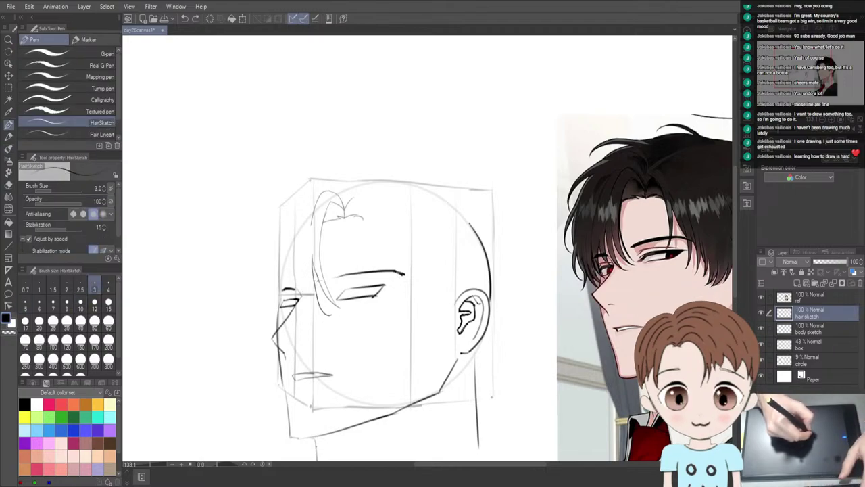
mouse_move(311, 266)
left_mouse_down()
mouse_move(304, 284)
mouse_move(324, 313)
left_mouse_up()
left_click_drag(315, 281, 319, 312)
key("ctrl+z")
left_click_drag(315, 305, 330, 318)
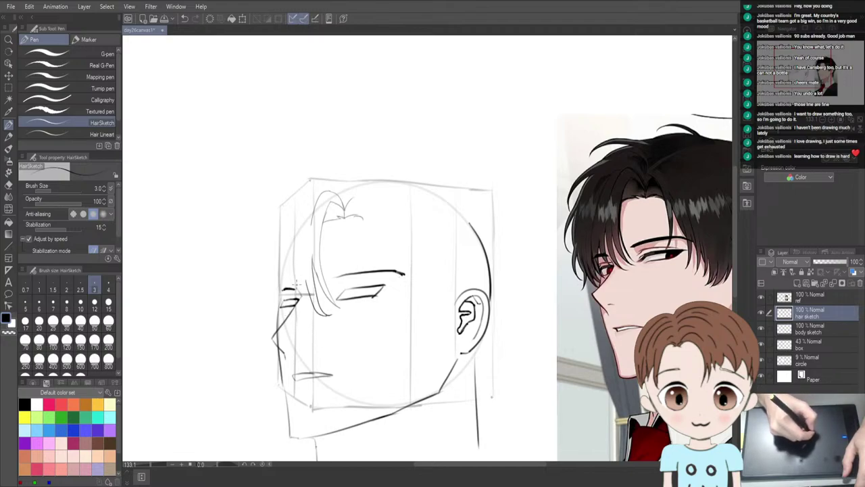
Draw the short strand's inner edge from brow height down between the eyes with the HairSketch pen, redrawing it until it fits
mouse_move(304, 269)
left_mouse_down()
mouse_move(304, 300)
mouse_move(316, 309)
left_mouse_up()
key("ctrl+z")
left_click_drag(306, 263, 311, 298)
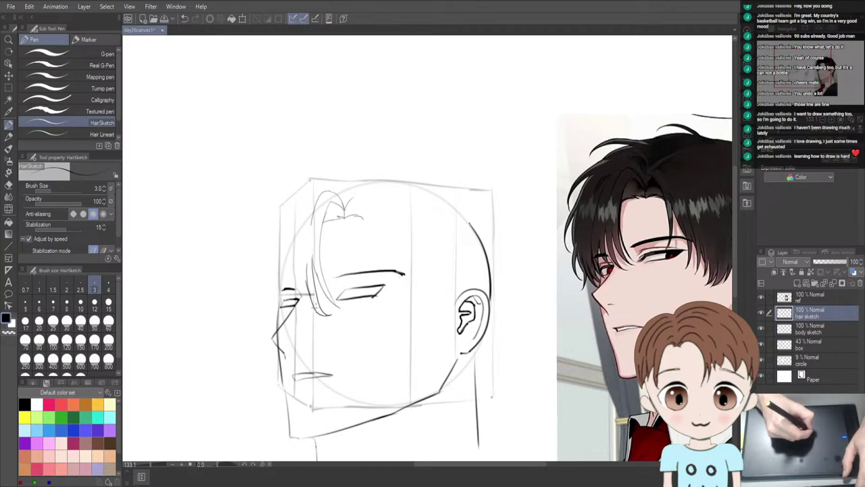
key("ctrl+z")
left_click_drag(308, 260, 306, 293)
key("ctrl+z")
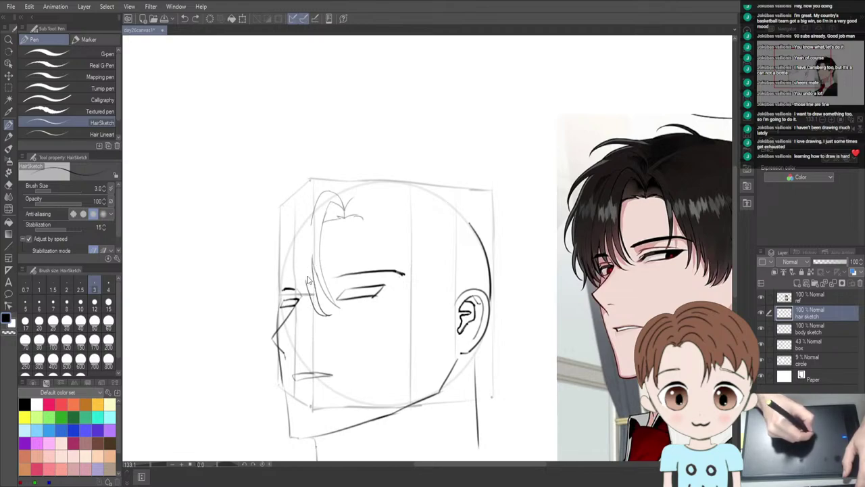
left_click_drag(306, 265, 309, 280)
key("ctrl+z")
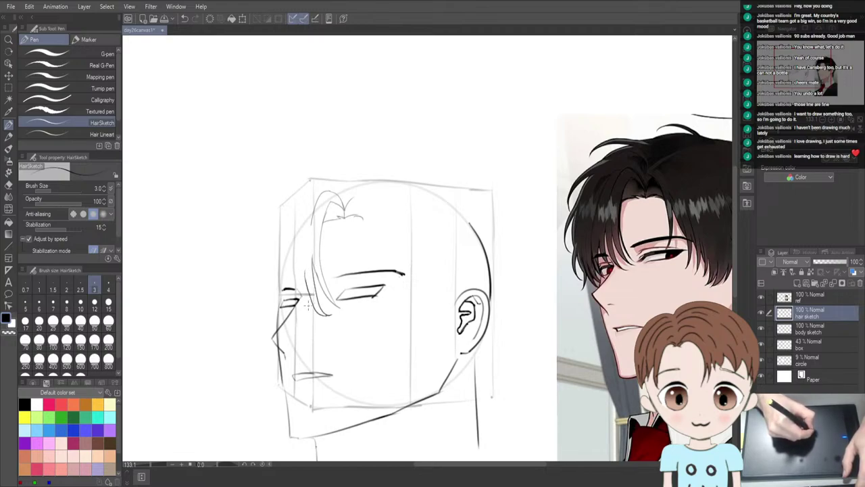
key("e")
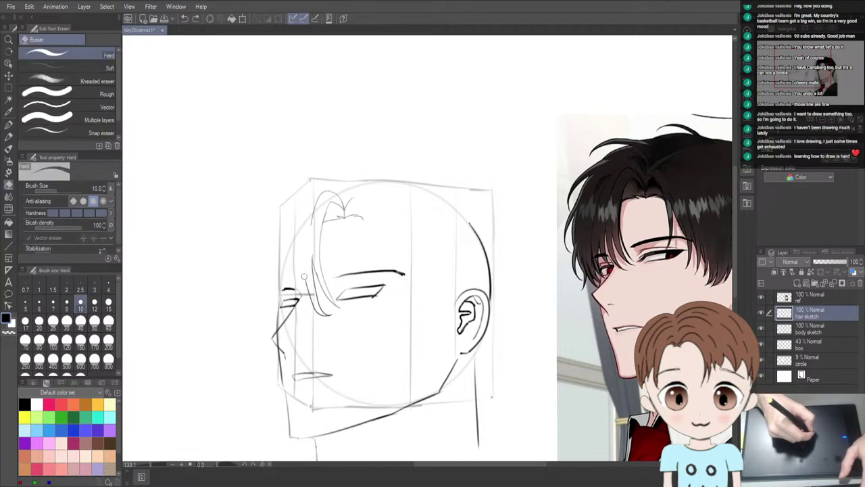
key("b")
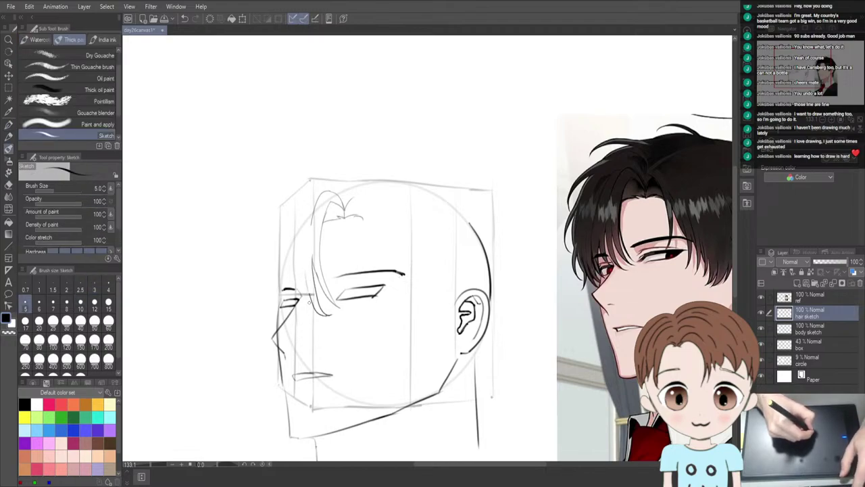
key("p")
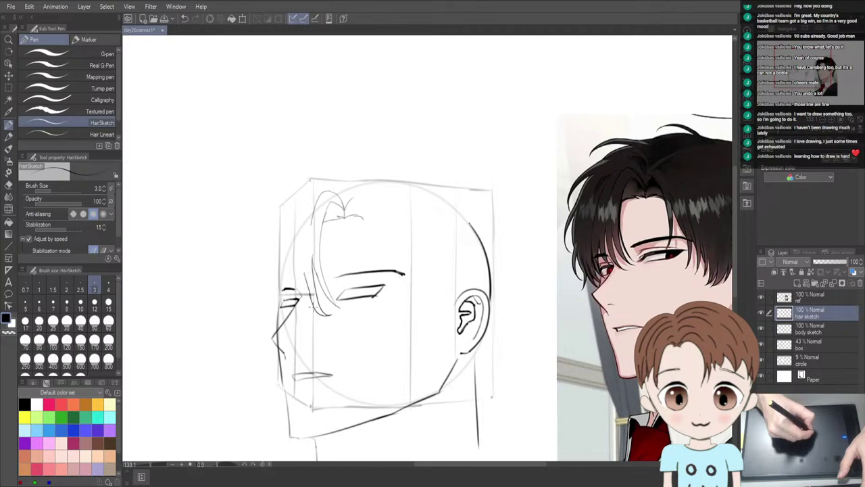
left_click_drag(305, 271, 316, 311)
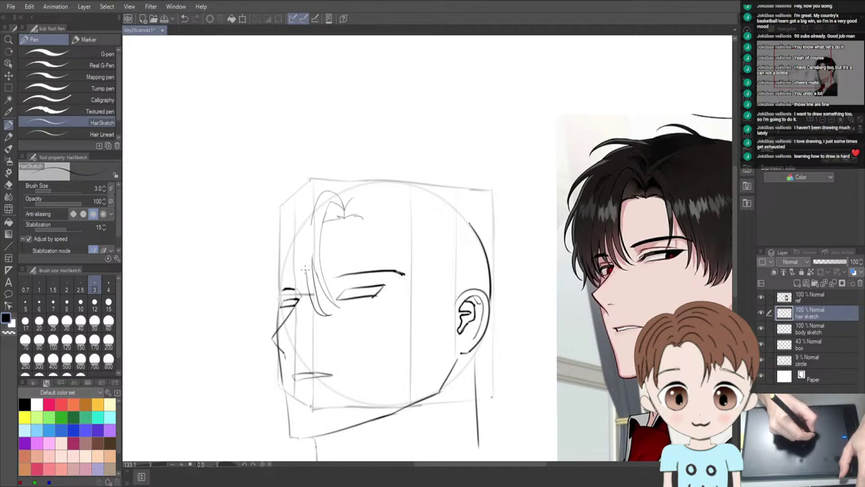
Draw the neighbouring strand's edges from brow height down to a pointed tip beside the far eye, redrawing the longer edge as needed
left_click_drag(305, 270, 304, 311)
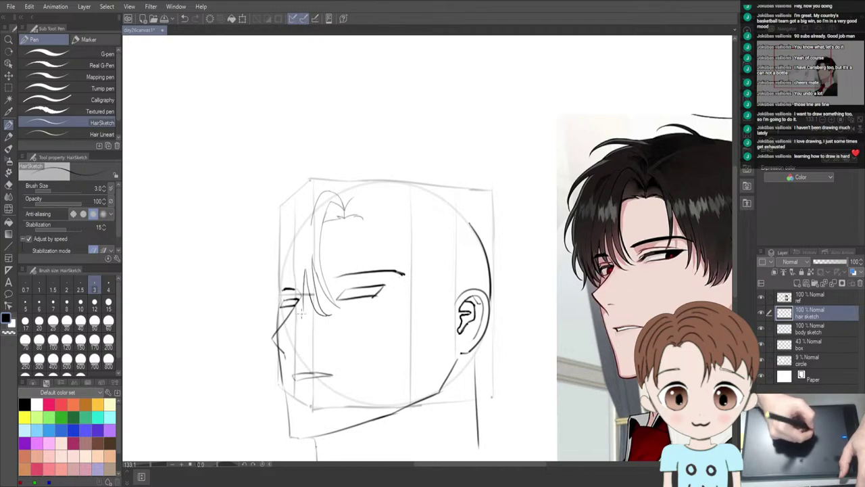
key("ctrl+z")
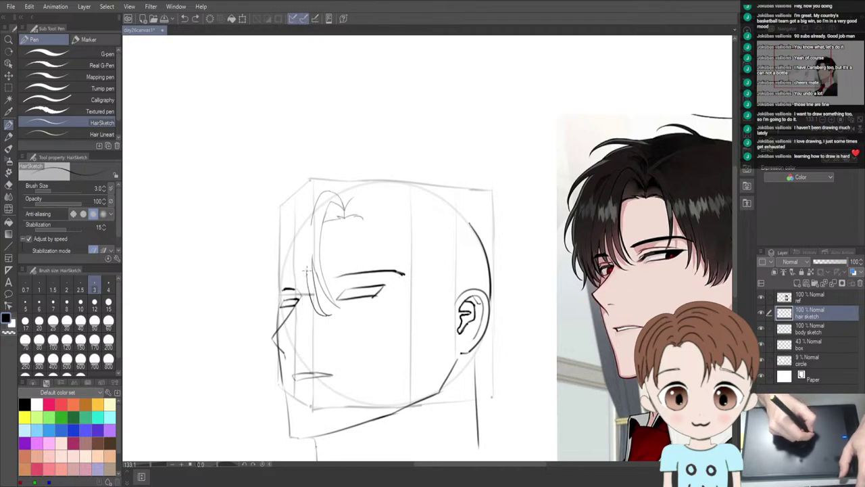
left_click_drag(306, 267, 303, 308)
key("ctrl+z")
left_click_drag(305, 267, 304, 310)
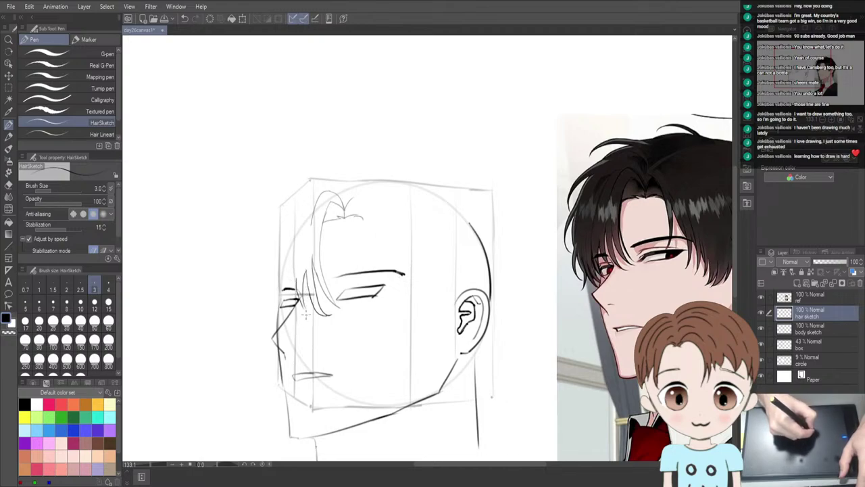
left_click_drag(298, 292, 305, 312)
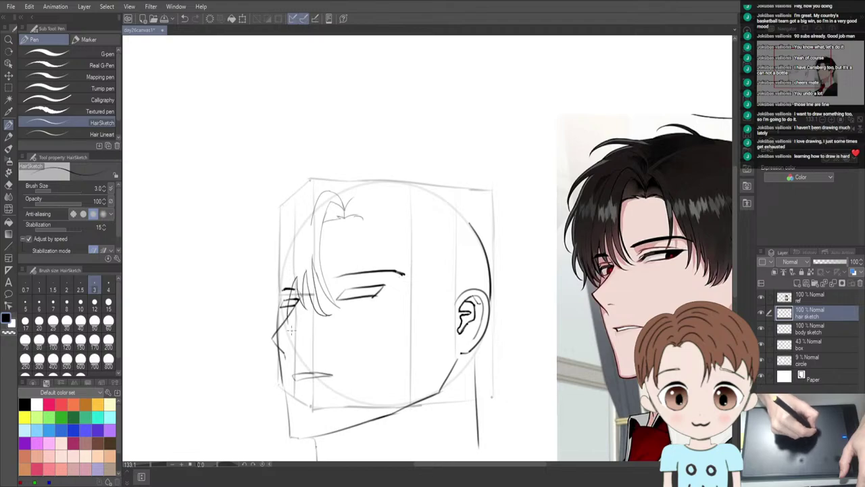
Redraw the short strand edge from brow height down beside the far eye with the HairSketch pen until it fits
left_click_drag(292, 282, 290, 310)
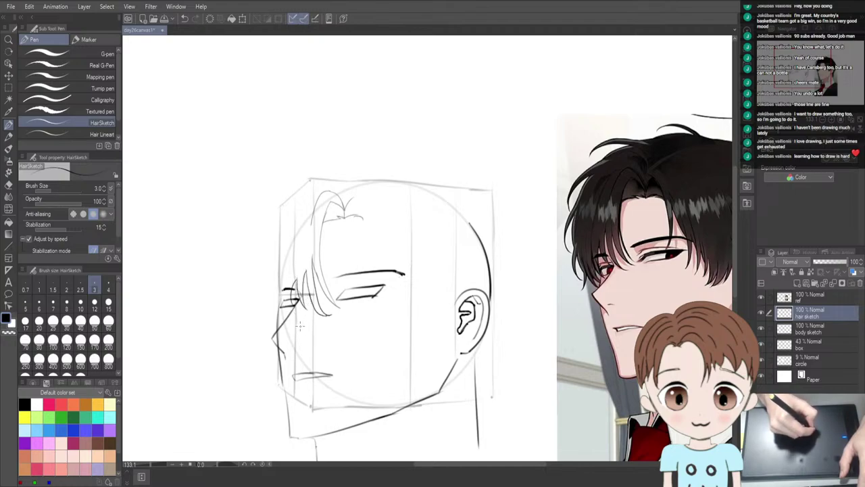
left_click_drag(284, 275, 291, 307)
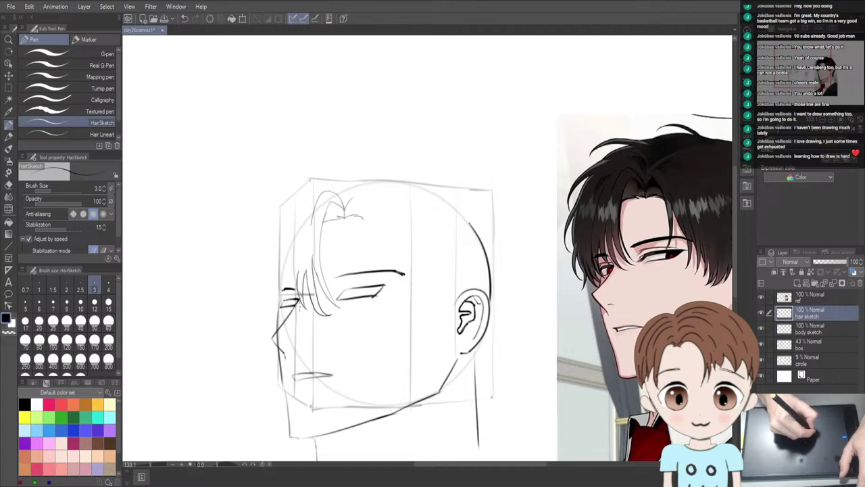
left_click_drag(295, 278, 287, 322)
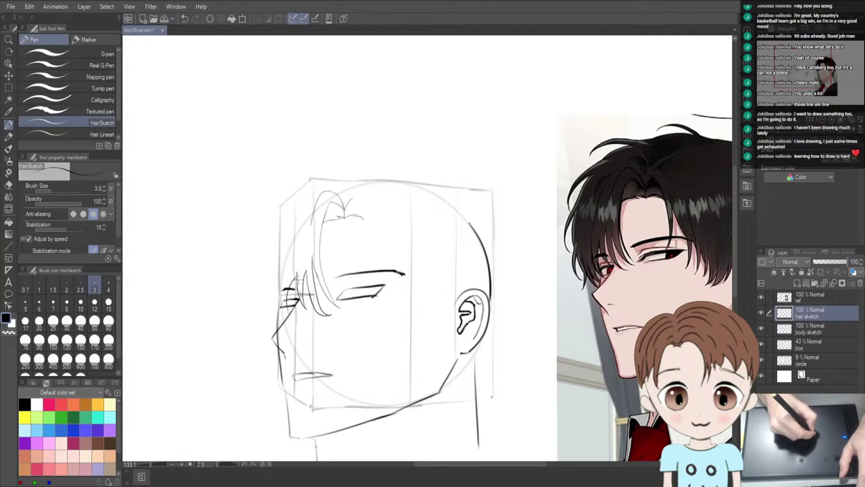
key("ctrl+z")
left_click_drag(297, 270, 295, 296)
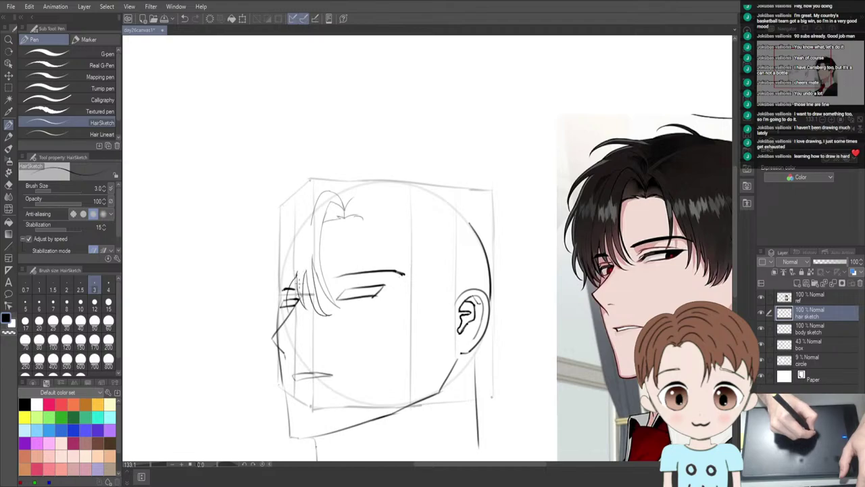
key("ctrl+z")
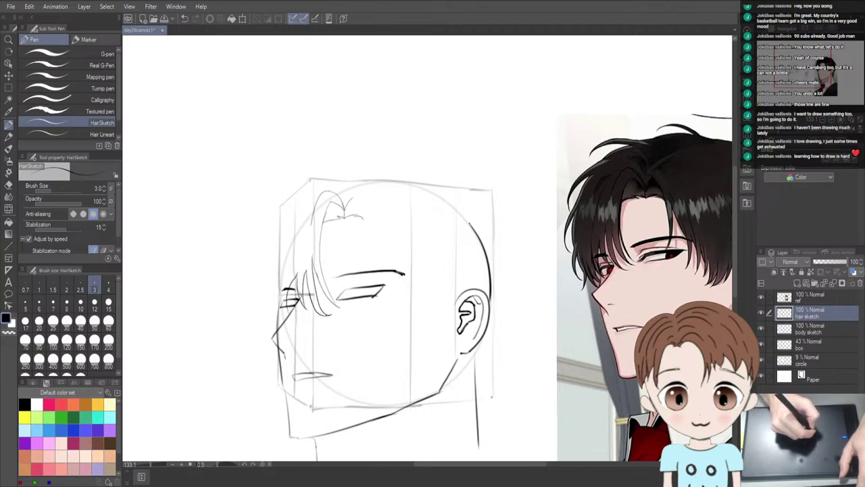
Draw the next strand across the far eye, from above the far brow down to the nose bridge contour, redrawing its edges as needed
left_click_drag(285, 270, 282, 313)
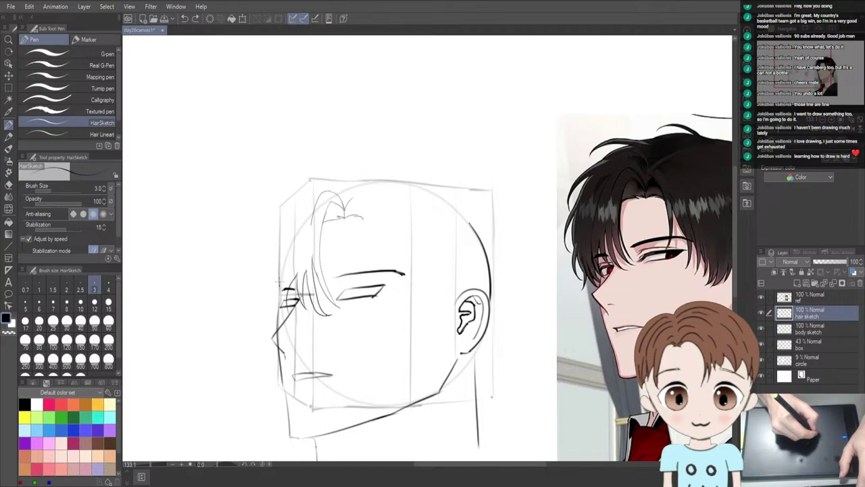
left_click_drag(278, 282, 292, 320)
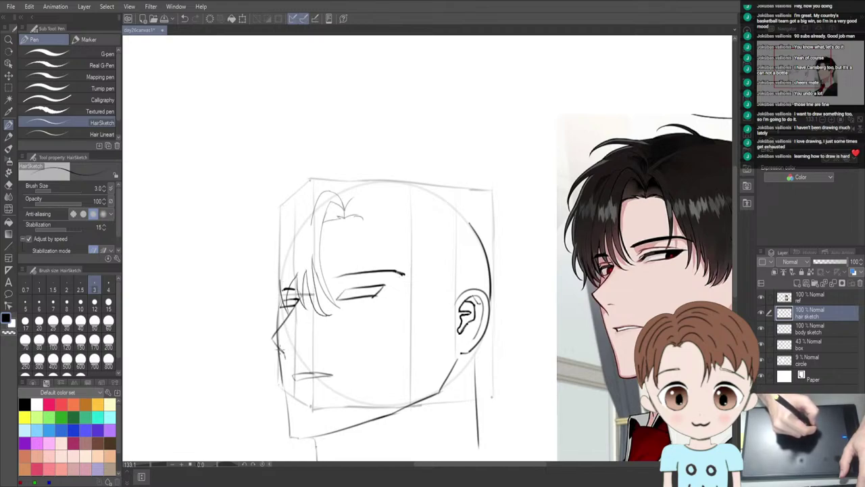
left_click_drag(281, 287, 287, 315)
key("ctrl+z")
key("ctrl+z")
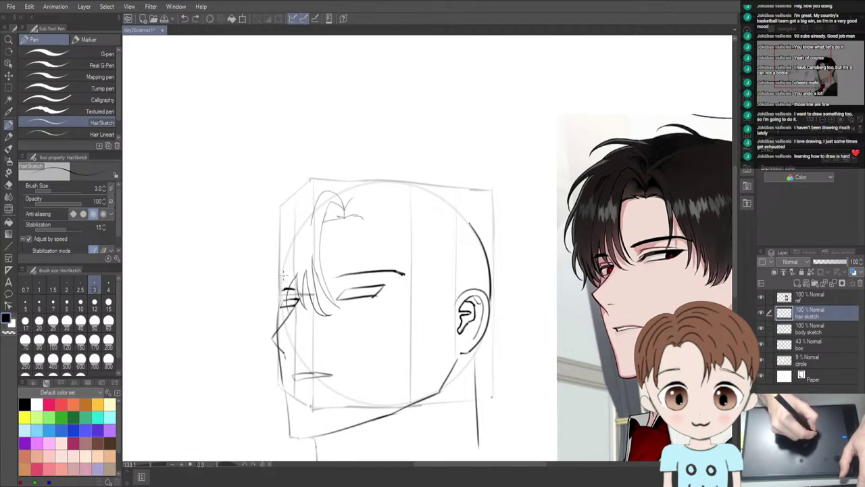
left_click_drag(283, 272, 290, 321)
key("ctrl+z")
mouse_move(287, 287)
left_mouse_down()
mouse_move(278, 279)
mouse_move(289, 323)
left_mouse_up()
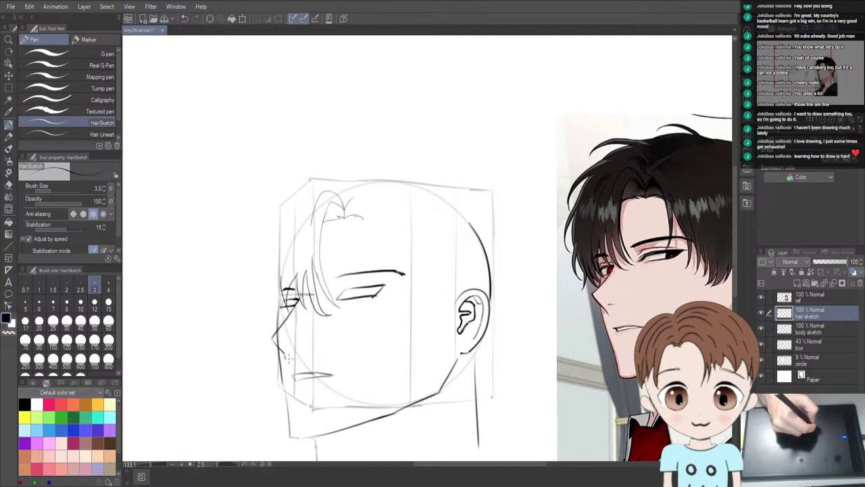
left_click_drag(286, 280, 289, 316)
key("ctrl+z")
left_click_drag(285, 274, 290, 317)
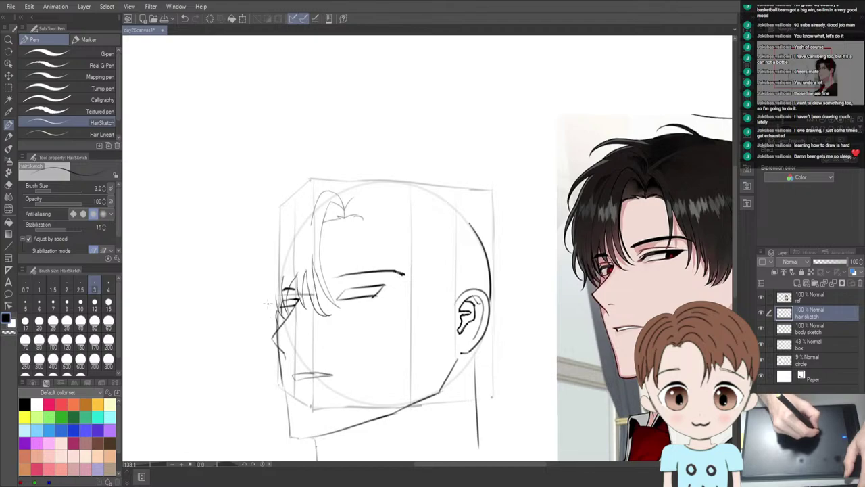
Draw the outermost fringe strand just outside the face contour at far-eye height, tapering down to a tip beside the nose bridge
left_click_drag(268, 301, 273, 326)
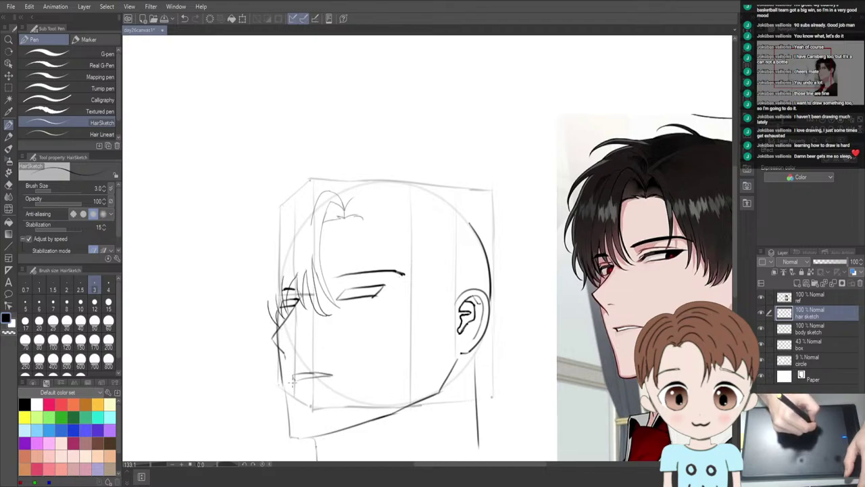
key("ctrl+z")
left_click_drag(273, 302, 278, 328)
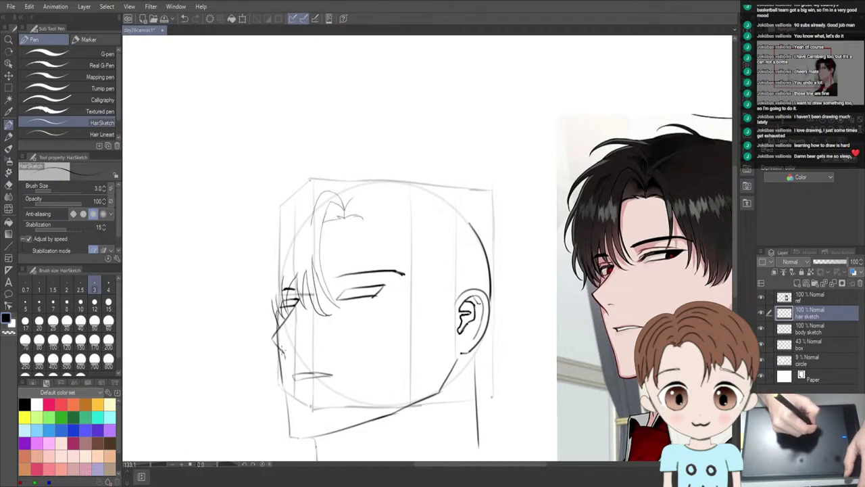
key("ctrl+z")
left_click_drag(270, 298, 283, 342)
key("ctrl+z")
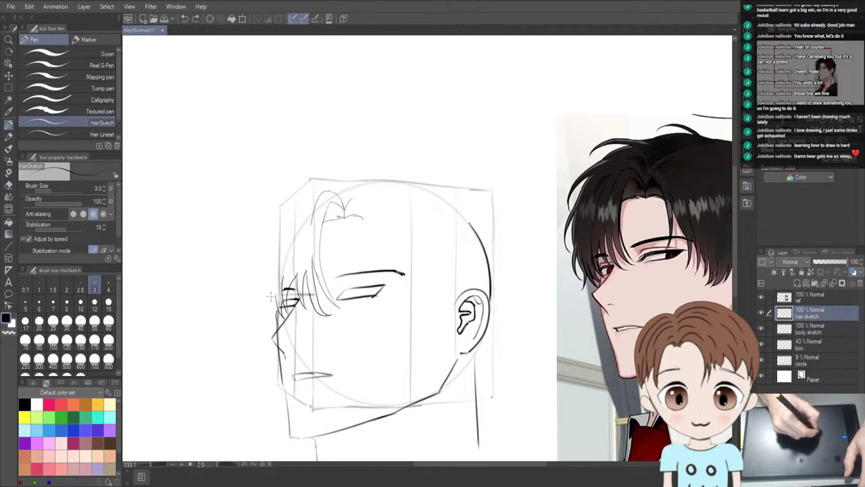
left_click_drag(270, 292, 274, 324)
mouse_move(276, 316)
left_mouse_down()
mouse_move(292, 381)
mouse_move(285, 337)
left_mouse_up()
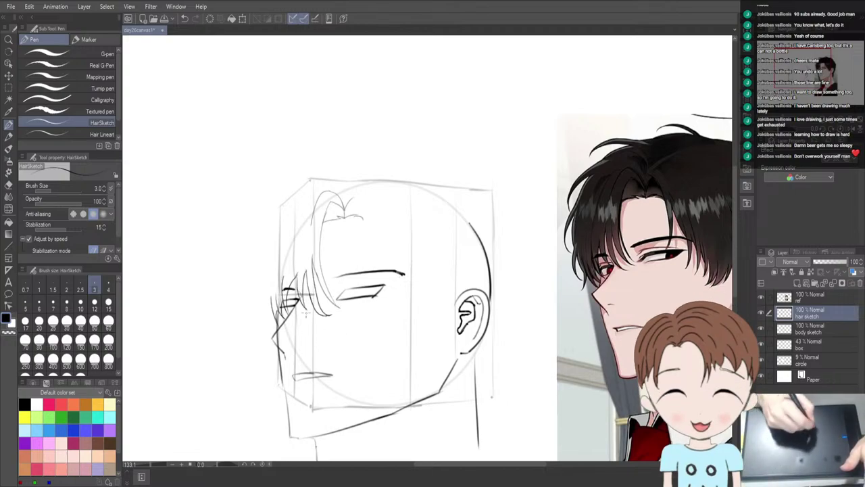
Draw a short curved HairSketch stroke from the top of the front fringe lock down its outer side, redrawing it once
key("b")
key("b")
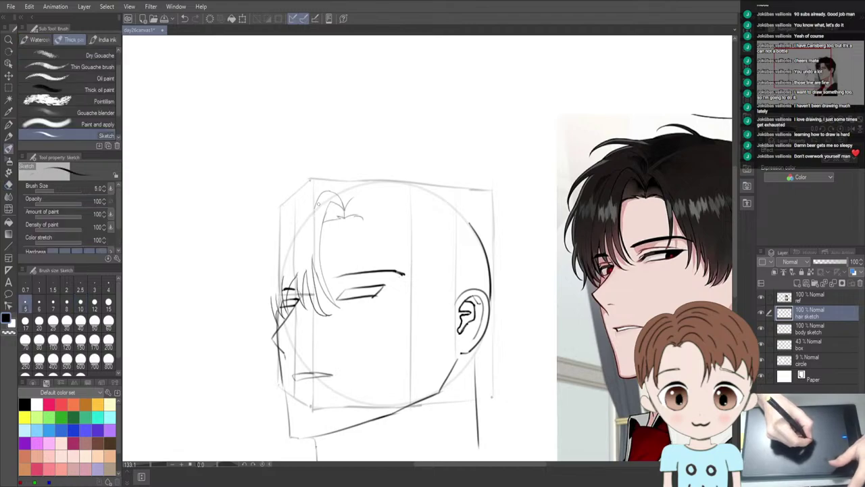
key("p")
left_click_drag(319, 199, 311, 223)
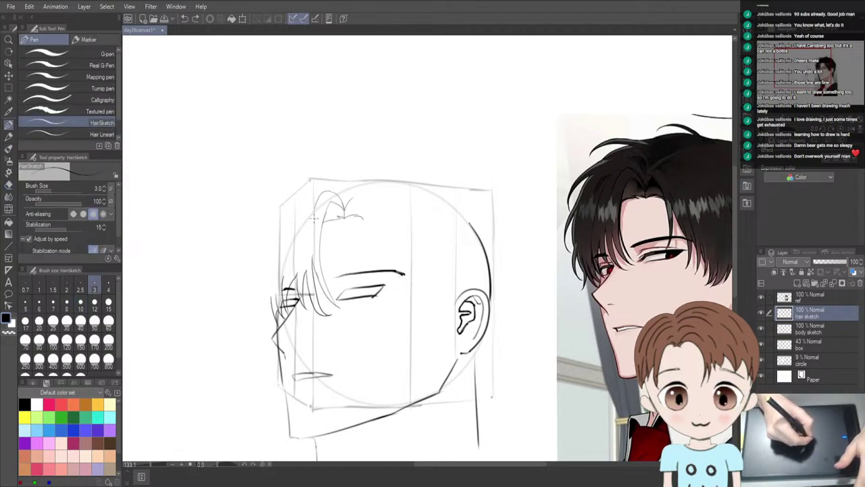
key("b")
key("p")
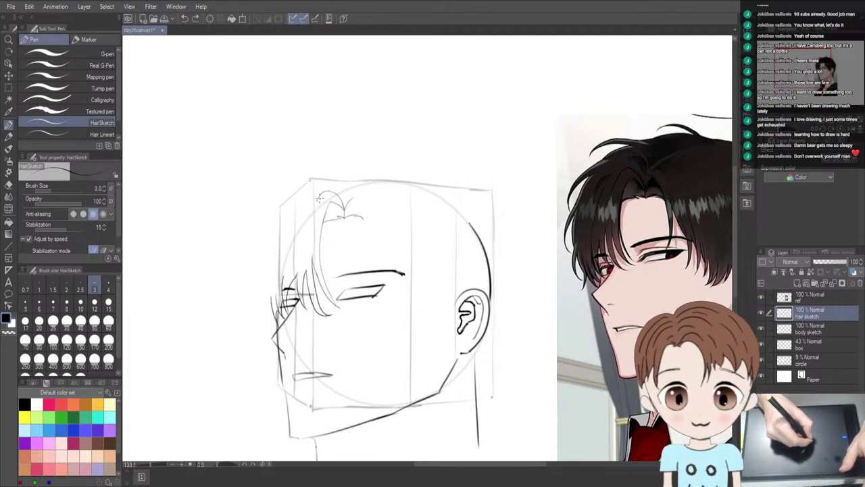
left_click_drag(322, 198, 311, 234)
key("ctrl+z")
left_click_drag(323, 190, 313, 217)
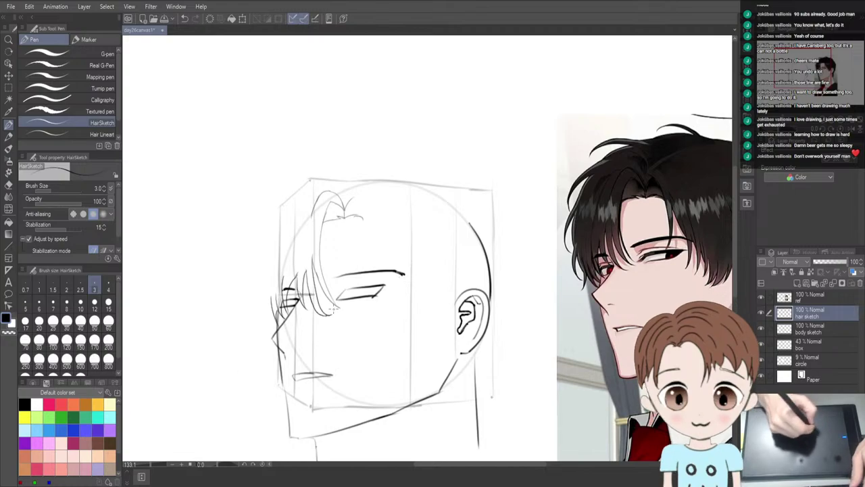
Draw the outer fringe contour from the hair parting, curving down along the far side of the forehead toward the far brow
scroll(356, 241, "up", 2)
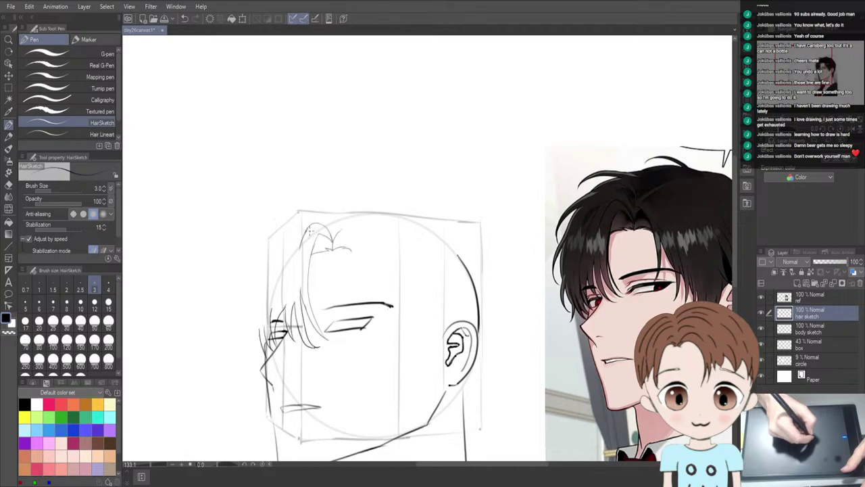
left_click_drag(301, 225, 273, 279)
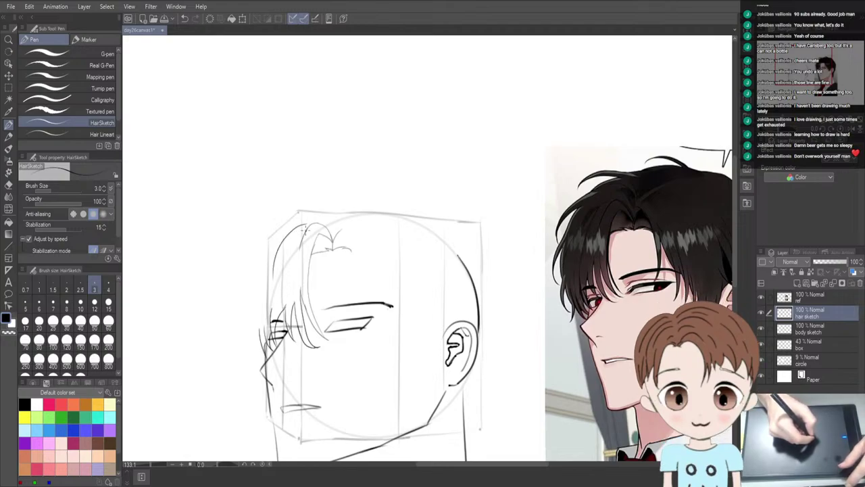
key("ctrl+z")
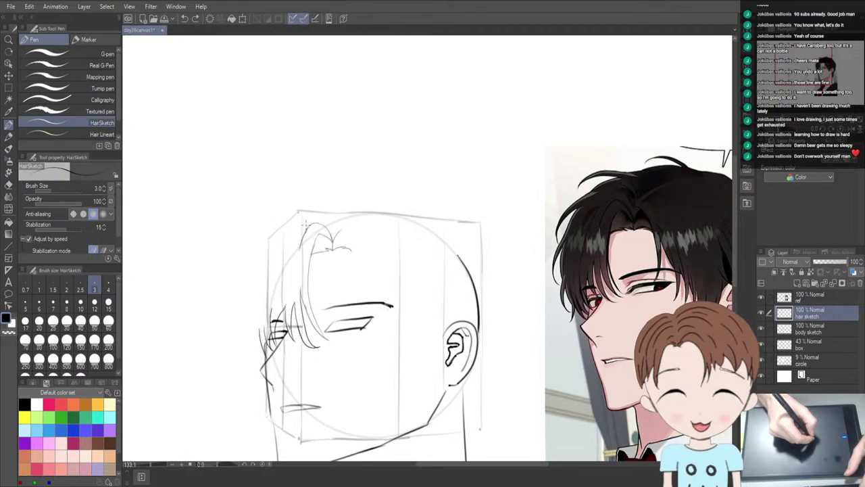
left_click_drag(304, 225, 276, 281)
left_click_drag(292, 234, 273, 292)
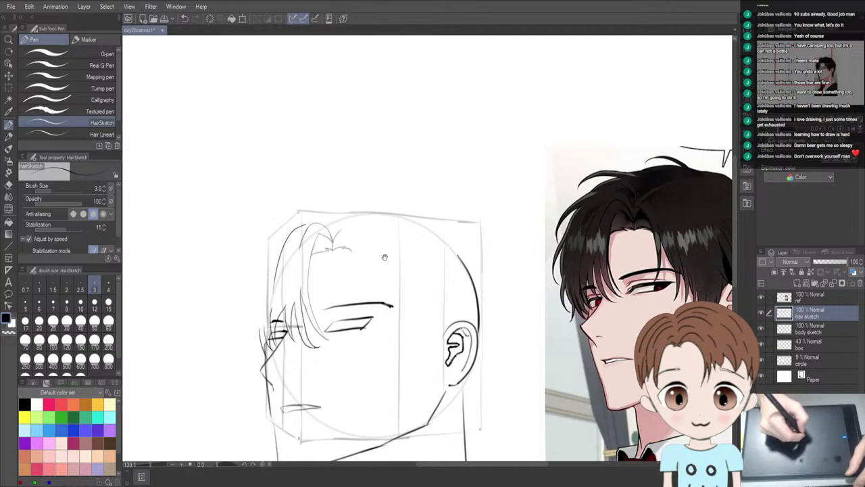
Try to draw the near-side fringe edge from the parting, curving down the forehead toward the near eyebrow
left_click_drag(385, 252, 363, 294)
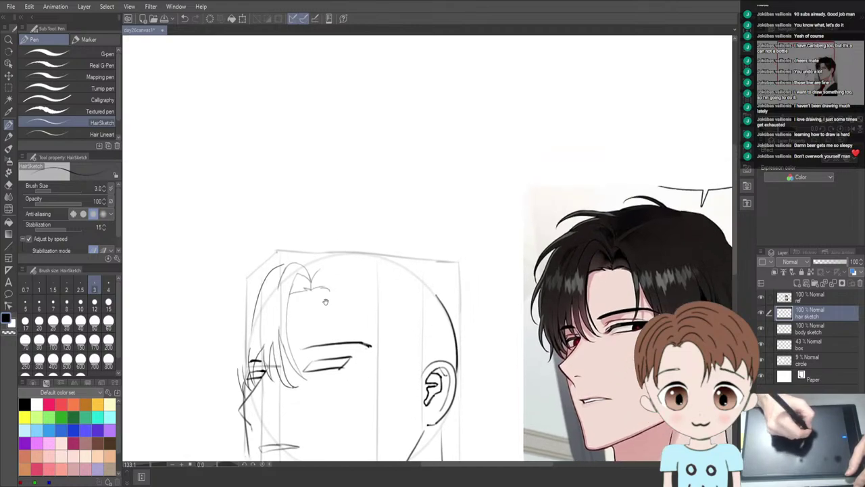
left_click_drag(315, 265, 331, 292)
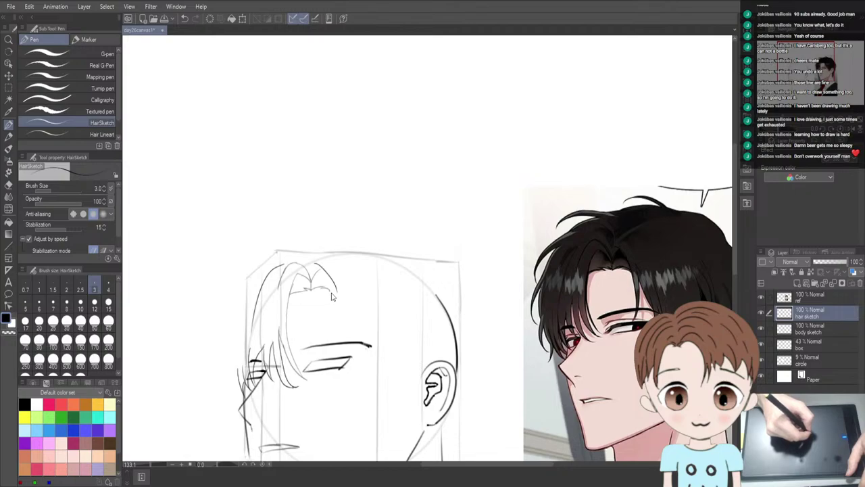
key("ctrl+z")
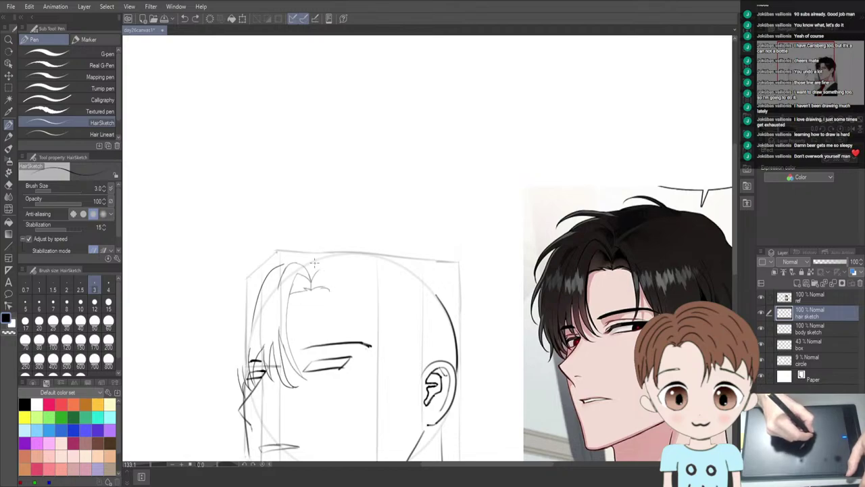
left_click_drag(325, 265, 337, 339)
key("ctrl+z")
mouse_move(313, 263)
left_mouse_down()
mouse_move(345, 309)
mouse_move(346, 354)
left_mouse_up()
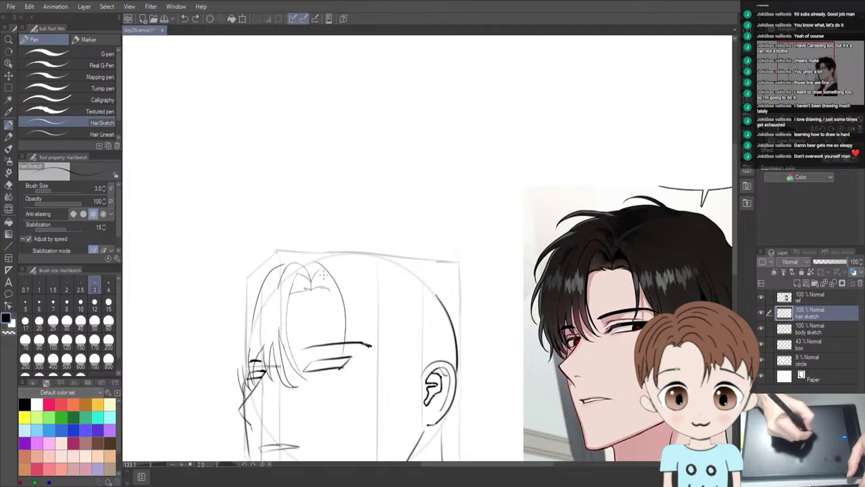
key("ctrl+z")
Draw the near-side fringe edge from the parting down across the near eyebrow, redrawing the curve until it fits
mouse_move(316, 265)
left_mouse_down()
mouse_move(335, 295)
mouse_move(338, 316)
left_mouse_up()
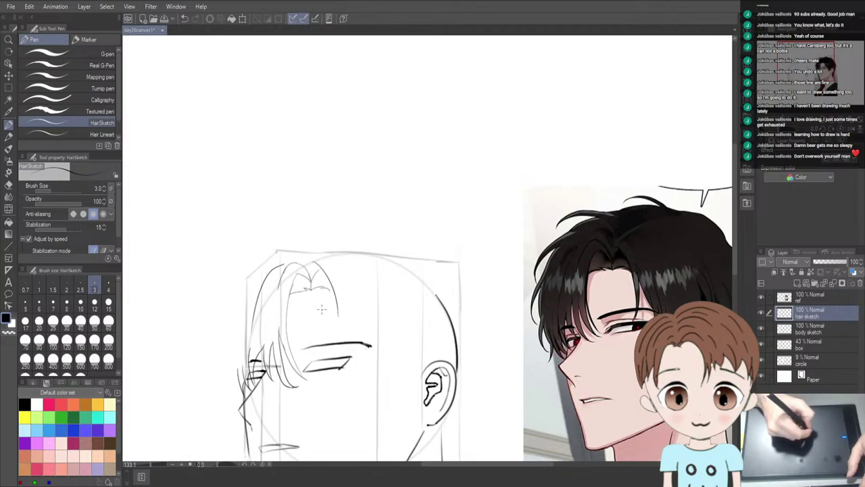
key("ctrl+z")
left_click_drag(314, 263, 343, 338)
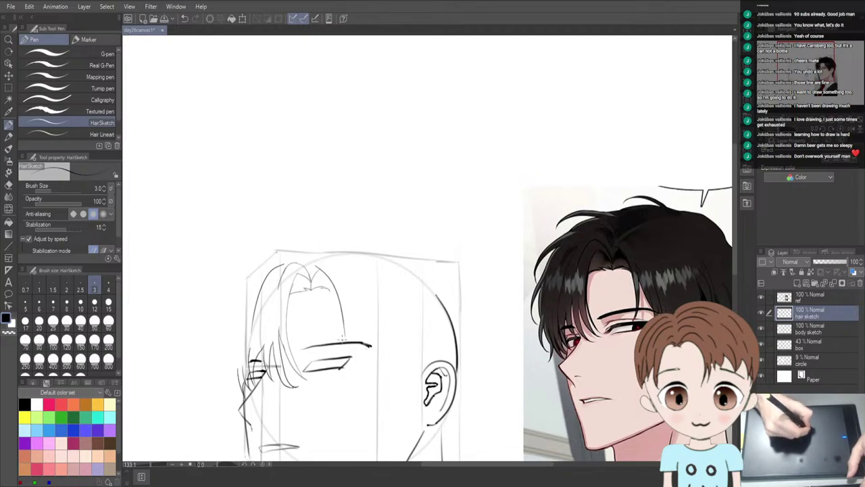
key("ctrl+z")
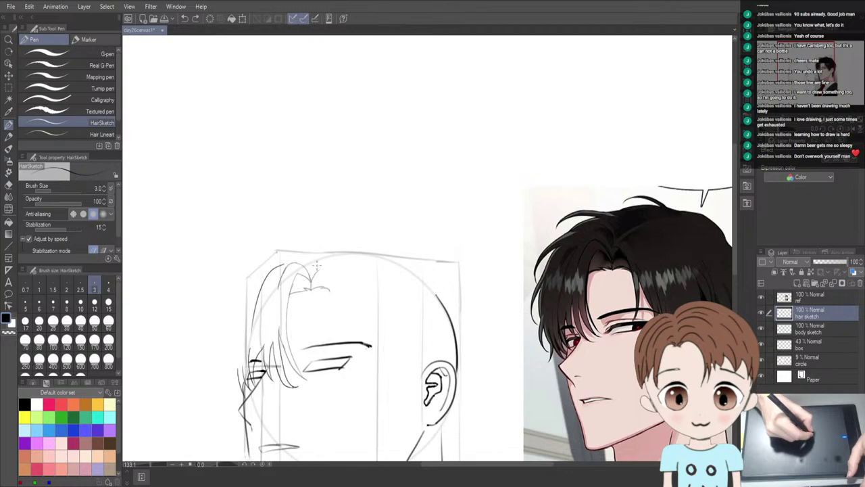
left_click_drag(318, 262, 333, 363)
key("ctrl+z")
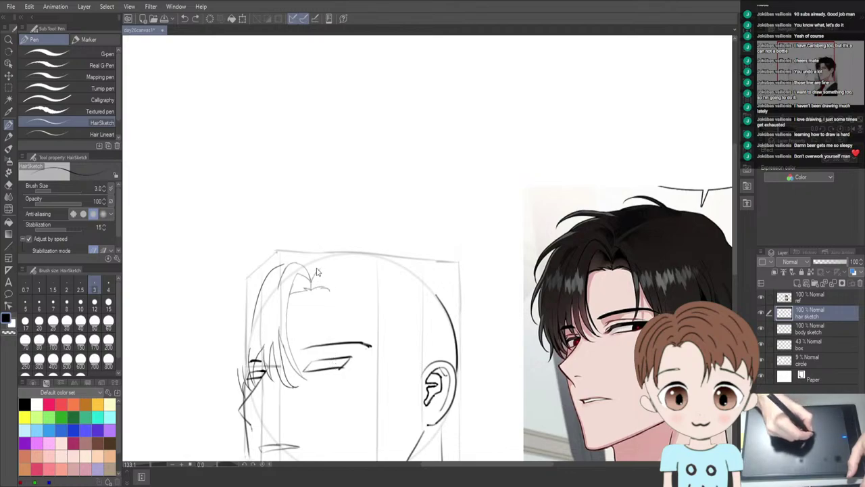
mouse_move(316, 265)
left_mouse_down()
mouse_move(330, 283)
mouse_move(338, 357)
left_mouse_up()
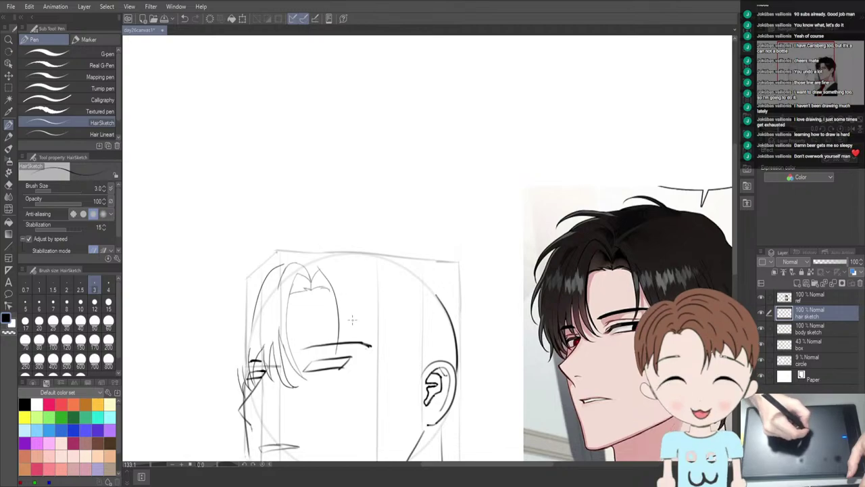
Draw the strand's second edge from mid-forehead down to a pointed tip at the near eyebrow, redrawing it as needed
left_click_drag(348, 299, 343, 355)
key("ctrl+z")
left_click_drag(344, 301, 331, 366)
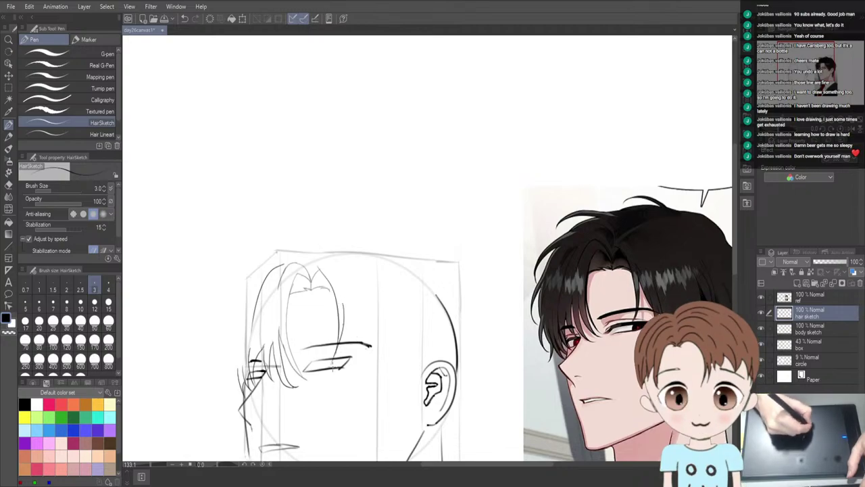
key("ctrl+z")
left_click_drag(346, 300, 335, 361)
key("ctrl+z")
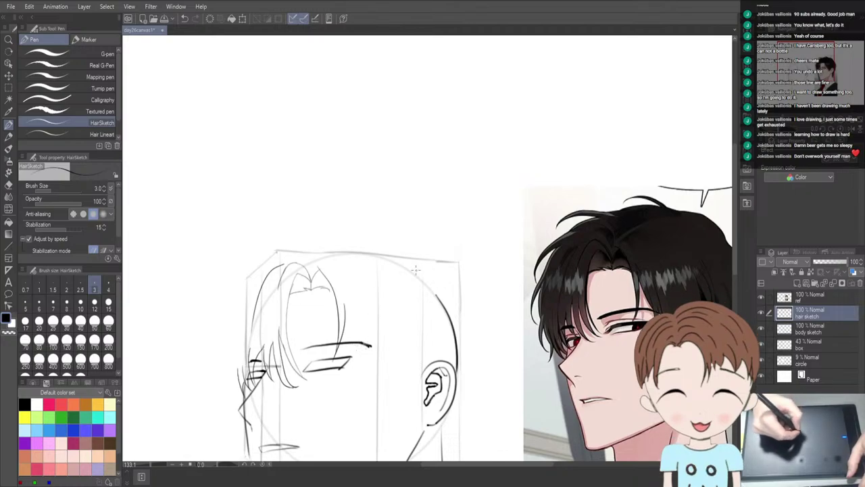
Draw a row of six curved practice strokes on the blank canvas above the head
left_click_drag(390, 154, 394, 229)
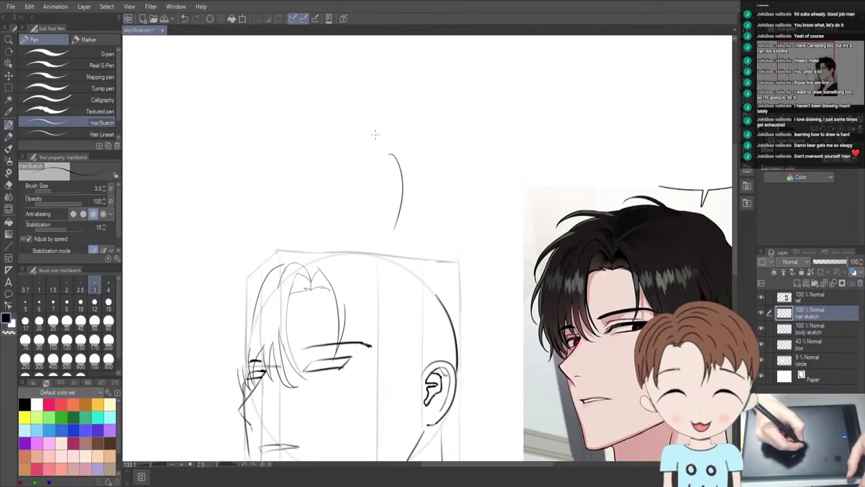
left_click_drag(365, 97, 361, 188)
key("ctrl+z")
key("ctrl+z")
left_click_drag(289, 89, 286, 182)
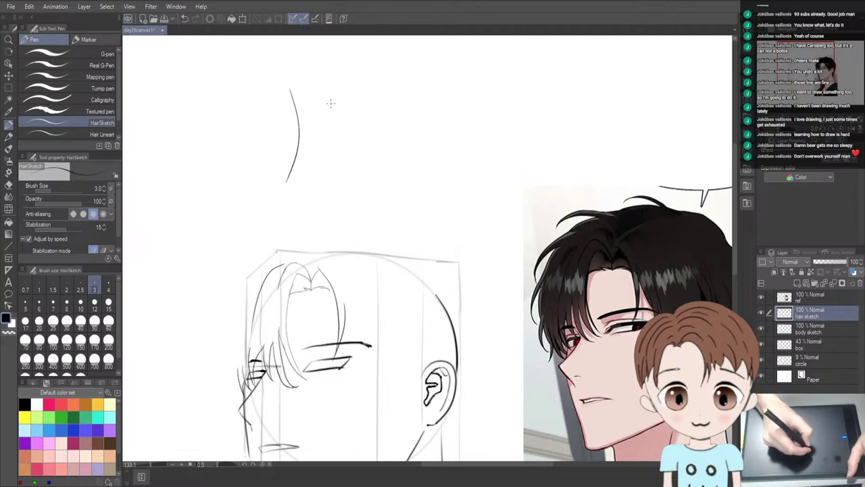
left_click_drag(322, 87, 317, 185)
left_click_drag(357, 93, 358, 183)
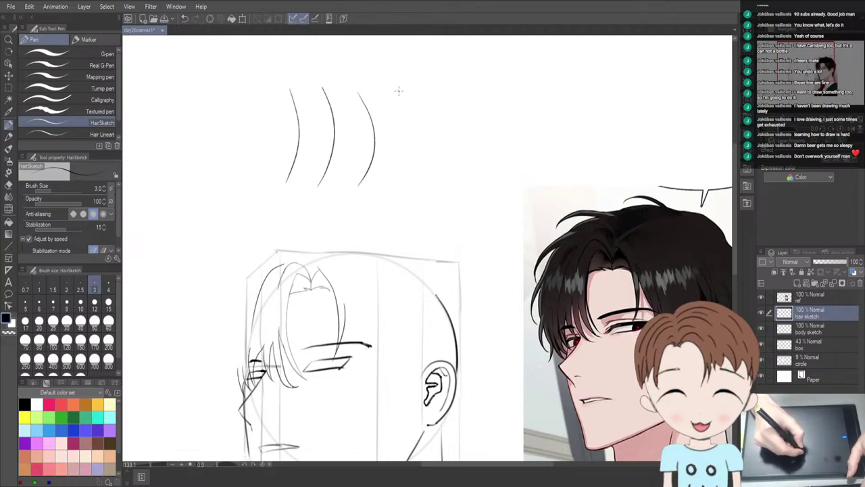
left_click_drag(398, 89, 407, 179)
mouse_move(427, 88)
left_mouse_down()
mouse_move(444, 120)
mouse_move(436, 177)
left_mouse_up()
left_click_drag(454, 85, 456, 177)
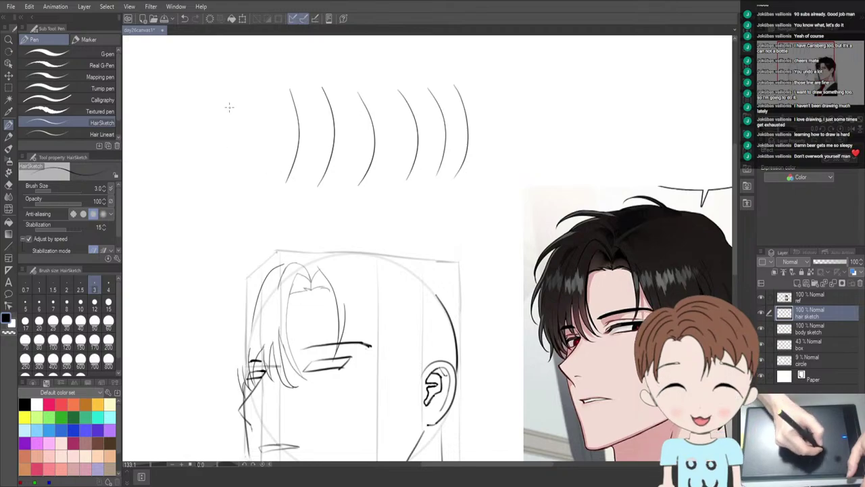
Draw a long hooked practice strand beside the row of practice arcs, redrawing the curve until it fits
left_click_drag(222, 91, 222, 191)
key("ctrl+z")
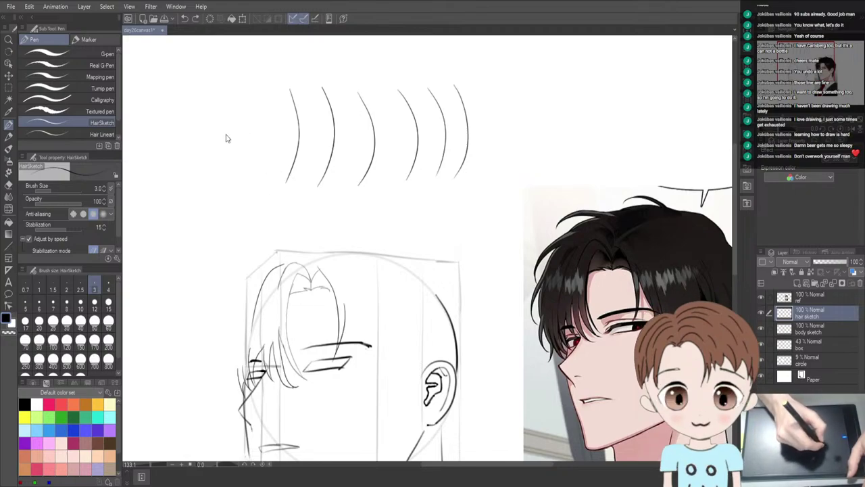
left_click_drag(218, 96, 214, 215)
key("ctrl+z")
mouse_move(211, 84)
left_mouse_down()
mouse_move(244, 172)
mouse_move(215, 217)
left_mouse_up()
key("ctrl+z")
mouse_move(205, 85)
left_mouse_down()
mouse_move(221, 134)
mouse_move(212, 207)
left_mouse_up()
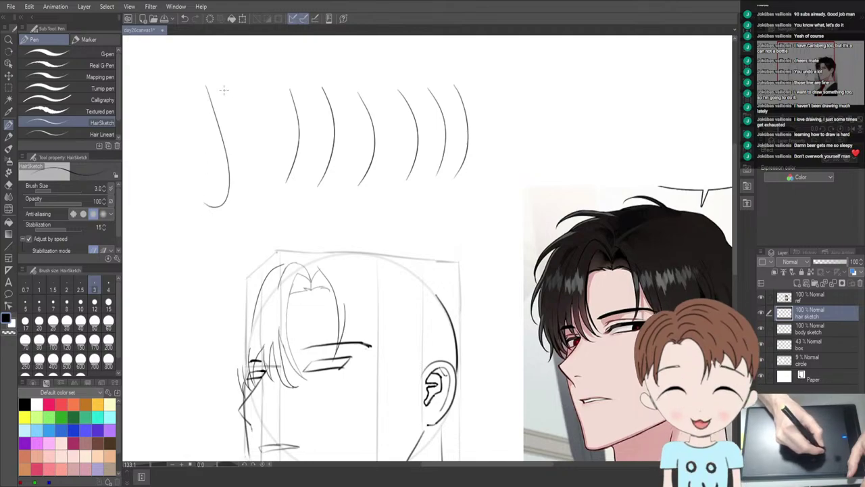
Draw a second edge joining the tip of the hooked practice strand, redrawing it as needed, and erase its upper end
mouse_move(220, 98)
left_mouse_down()
mouse_move(246, 187)
mouse_move(223, 213)
left_mouse_up()
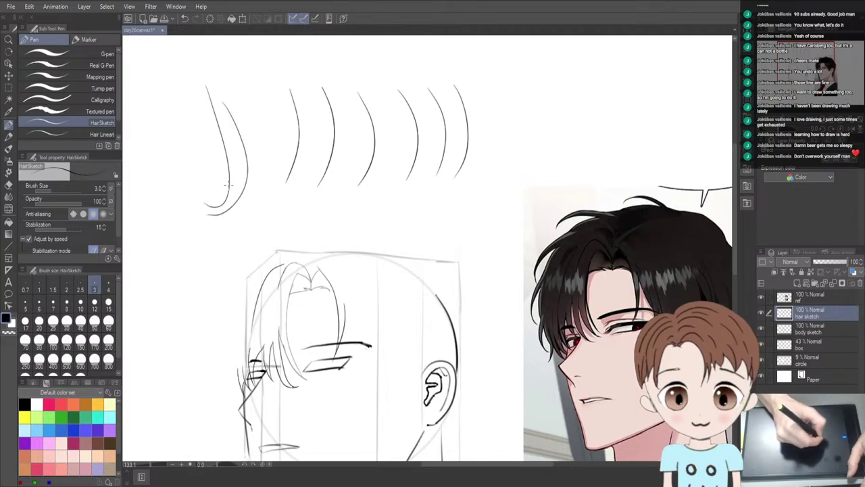
key("ctrl+z")
mouse_move(220, 99)
left_mouse_down()
mouse_move(237, 165)
mouse_move(215, 222)
left_mouse_up()
key("ctrl+z")
mouse_move(221, 99)
left_mouse_down()
mouse_move(234, 205)
mouse_move(225, 223)
left_mouse_up()
key("ctrl+z")
mouse_move(229, 92)
left_mouse_down()
mouse_move(211, 206)
mouse_move(228, 191)
left_mouse_up()
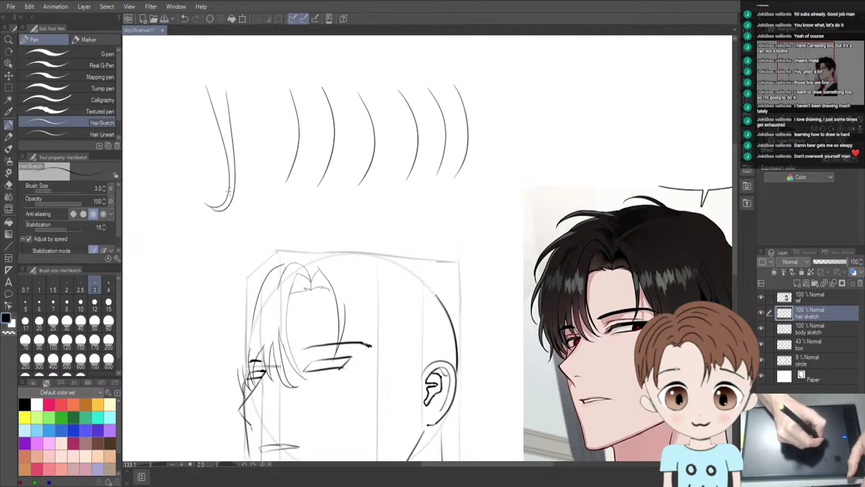
key("ctrl+z")
mouse_move(227, 106)
left_mouse_down()
mouse_move(248, 175)
mouse_move(219, 211)
left_mouse_up()
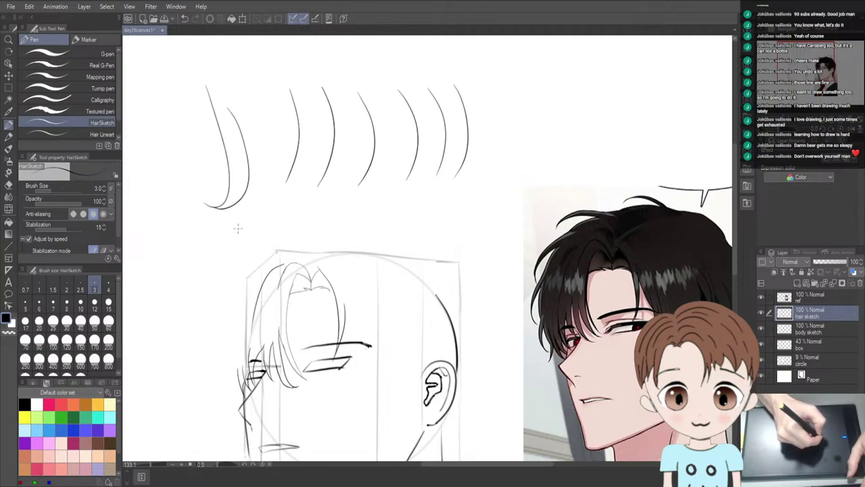
key("e")
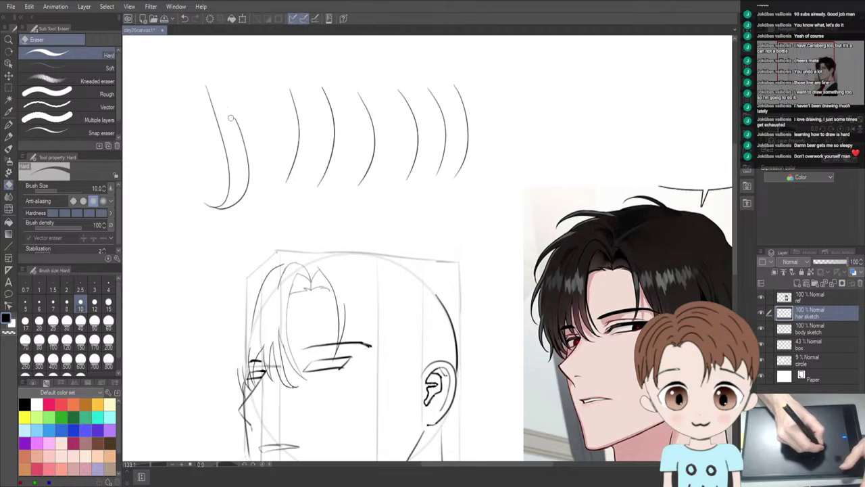
Undo all the practice strokes above the head
key("b")
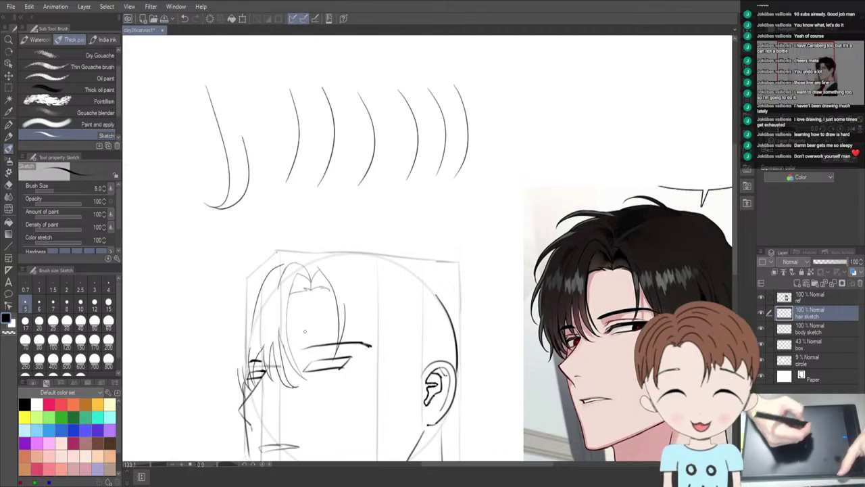
key("ctrl+z")
key("ctrl+z")
key("ctrl+z")
key("ctrl+z")
key("ctrl+z")
key("ctrl+z")
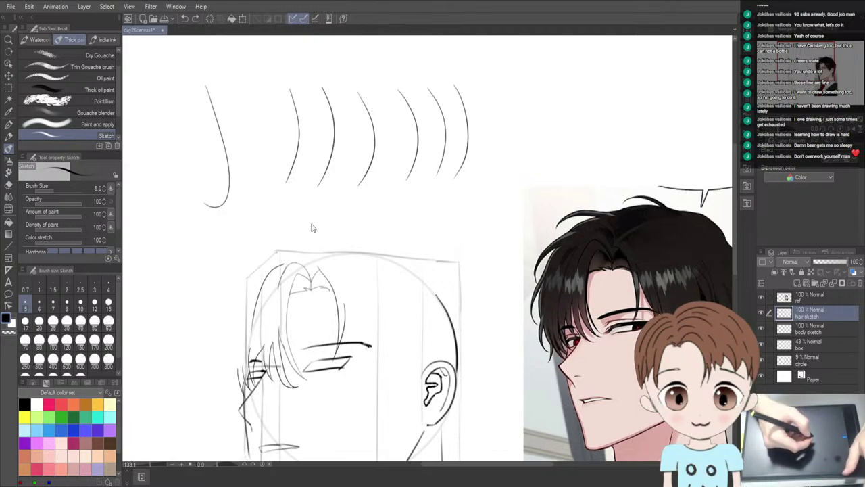
key("ctrl+z")
key("ctrl+z")
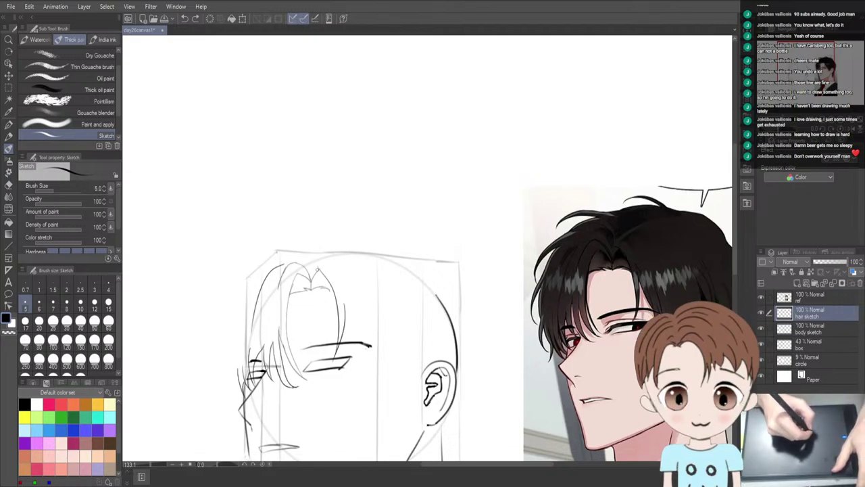
Try to draw a hair strand with the HairSketch pen, rising from the parting past the skull outline
key("p")
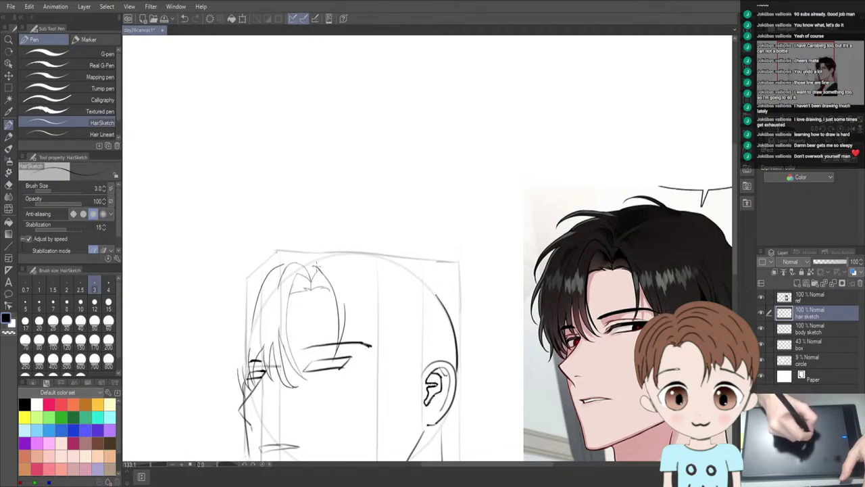
left_click_drag(316, 260, 350, 241)
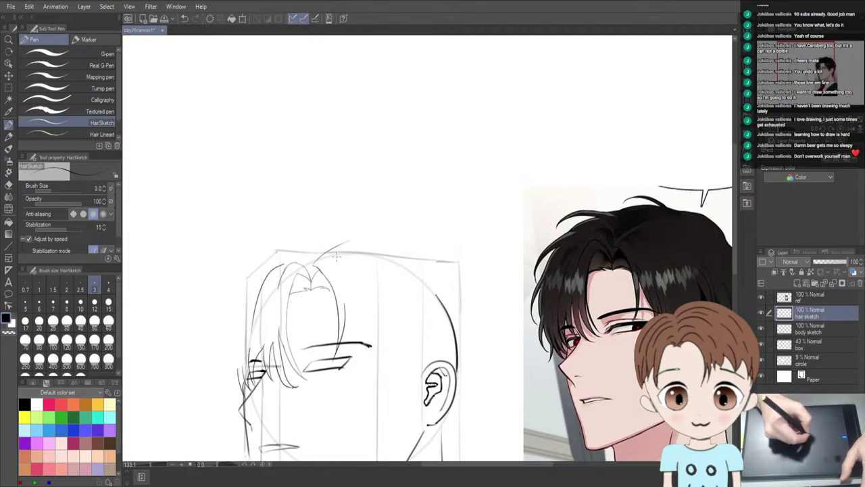
key("ctrl+z")
left_click_drag(315, 259, 355, 221)
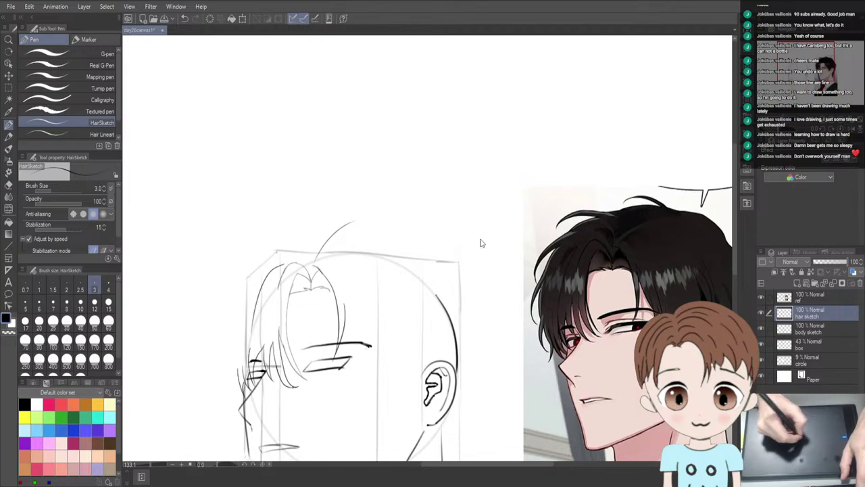
key("ctrl+z")
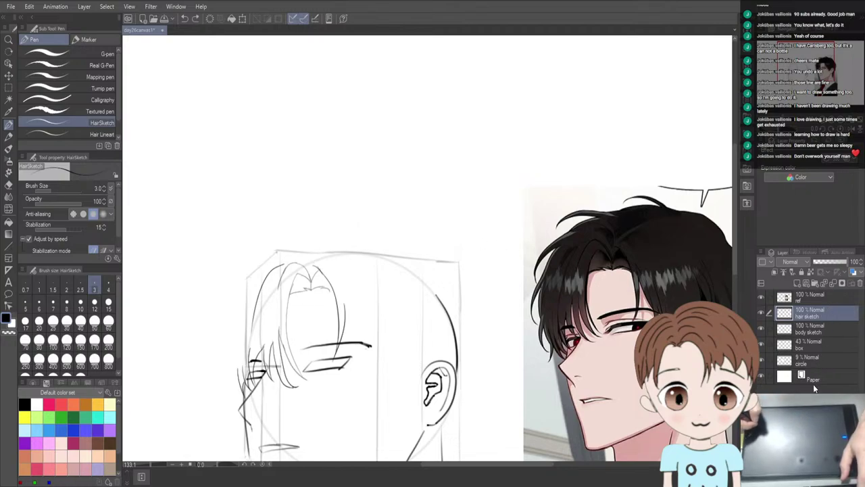
Add a new layer directly above the hair sketch layer and name it "hair line"
left_click(798, 284)
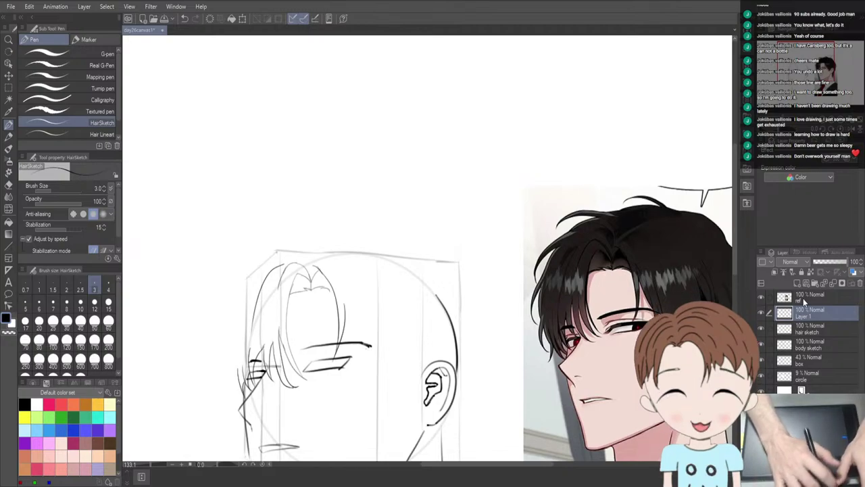
double_click(808, 313)
type("hair line")
key("Return")
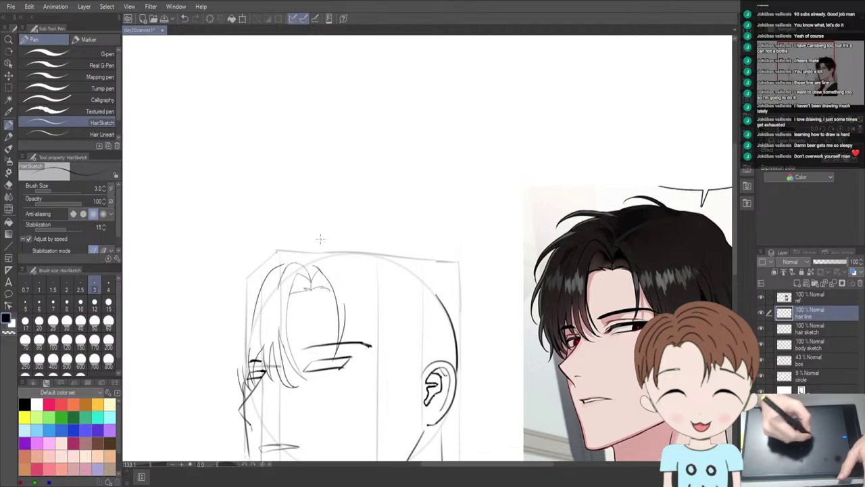
Draw a curve on the hair line layer from the parting up past the top of the skull outline, redrawing it until it fits
left_click_drag(312, 265, 347, 231)
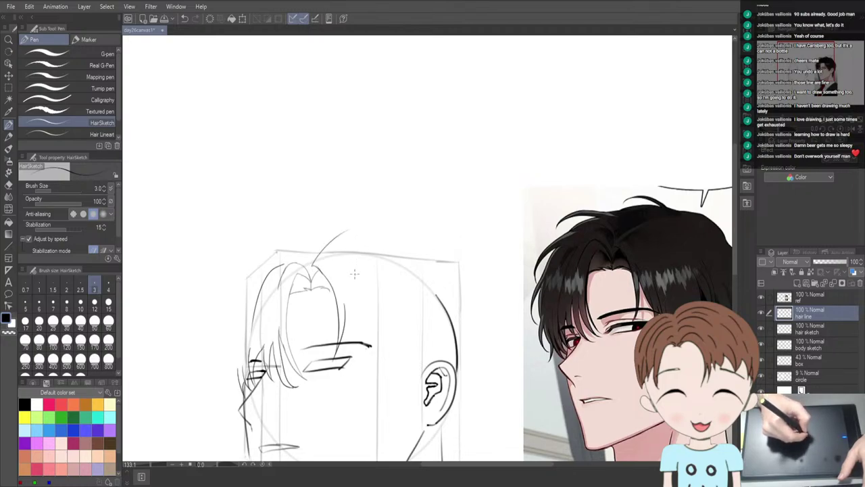
key("ctrl+z")
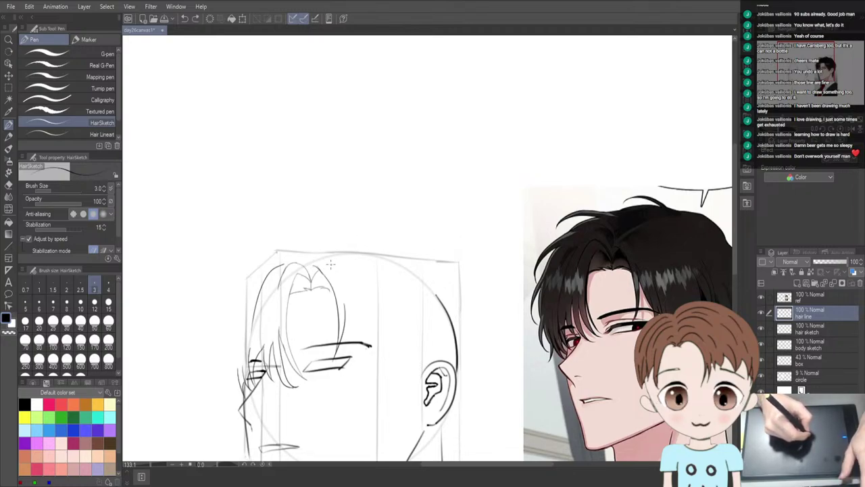
left_click_drag(313, 263, 375, 210)
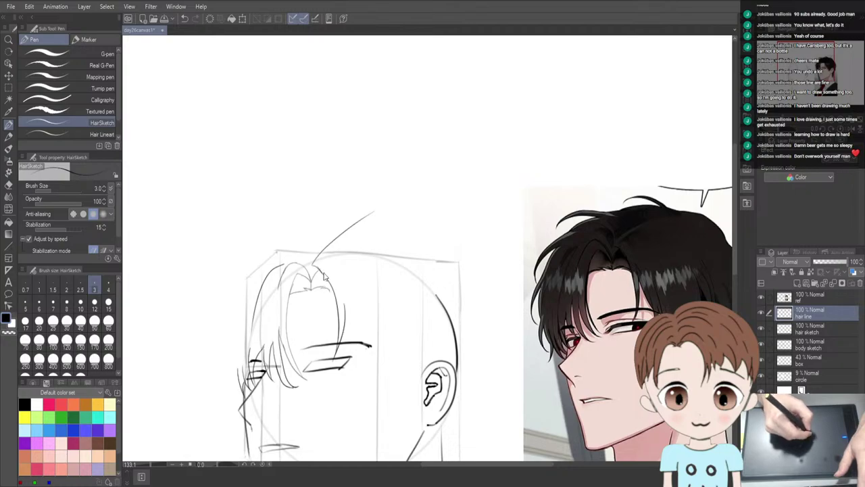
key("ctrl+z")
left_click_drag(314, 265, 356, 242)
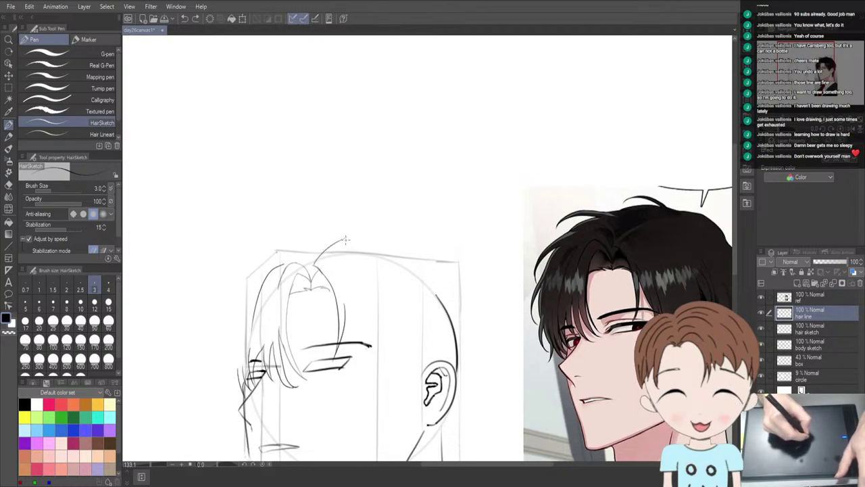
key("ctrl+z")
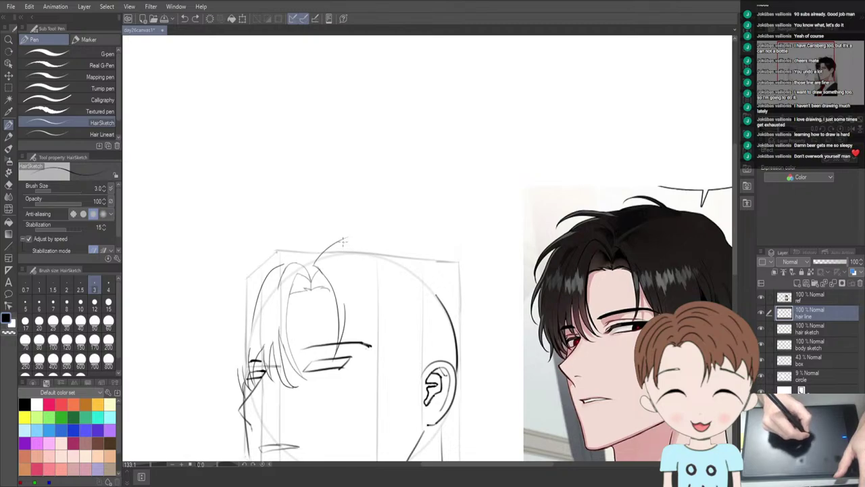
key("ctrl+z")
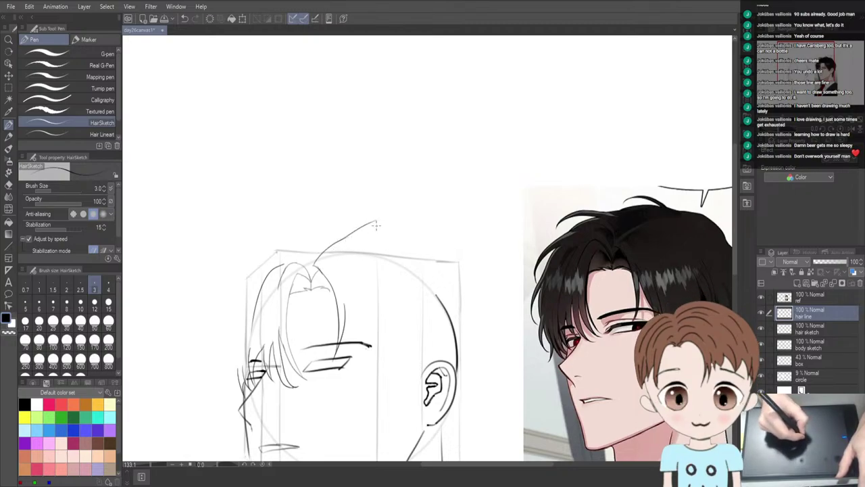
key("ctrl+z")
key("ctrl+z")
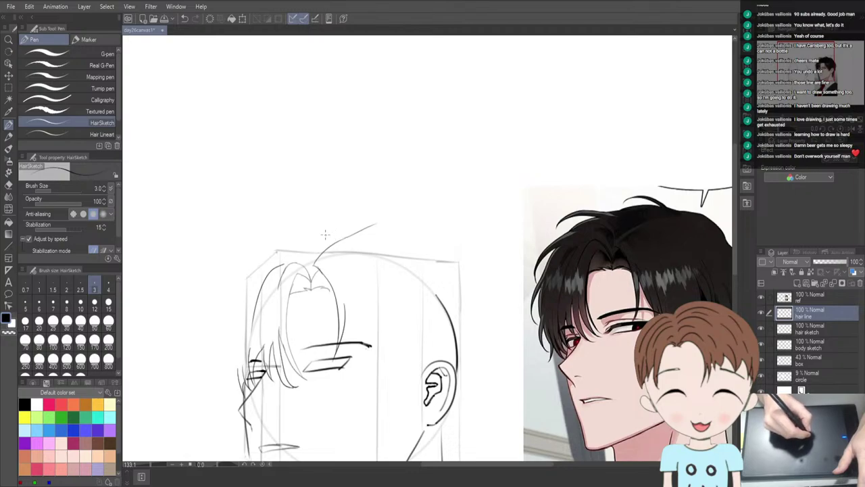
key("ctrl+z")
key("ctrl+z")
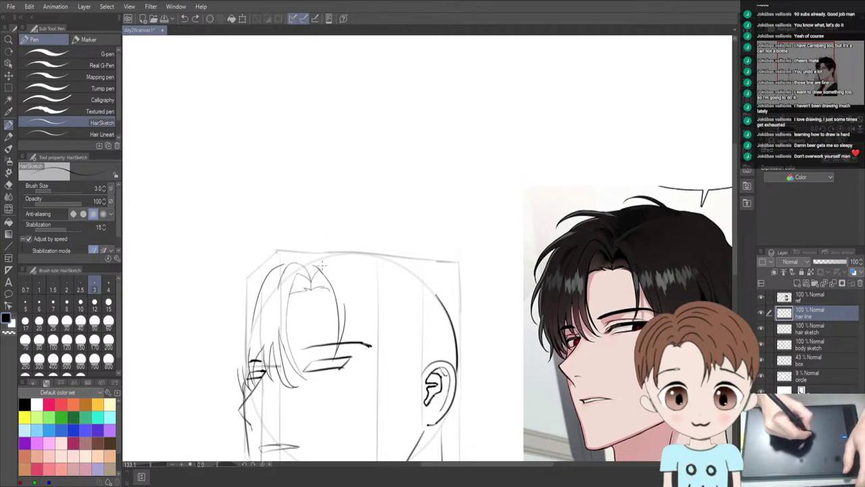
key("ctrl+z")
mouse_move(316, 264)
left_mouse_down()
mouse_move(334, 240)
mouse_move(358, 221)
left_mouse_up()
key("ctrl+z")
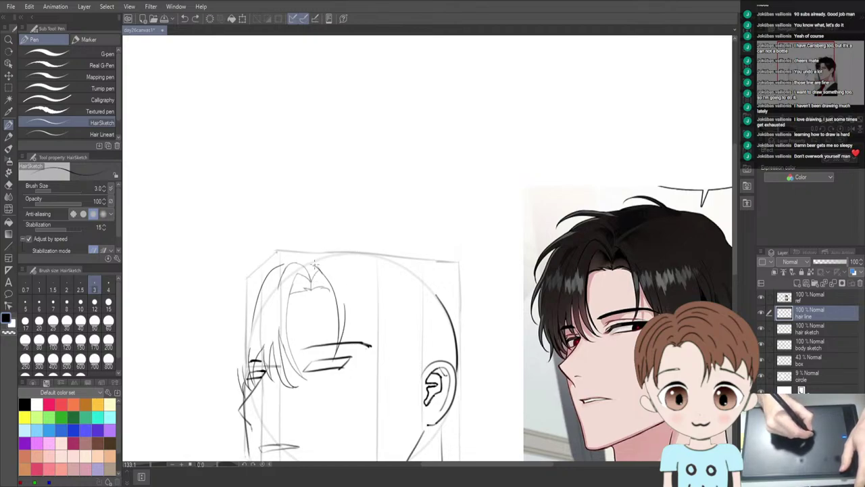
left_click_drag(316, 265, 381, 226)
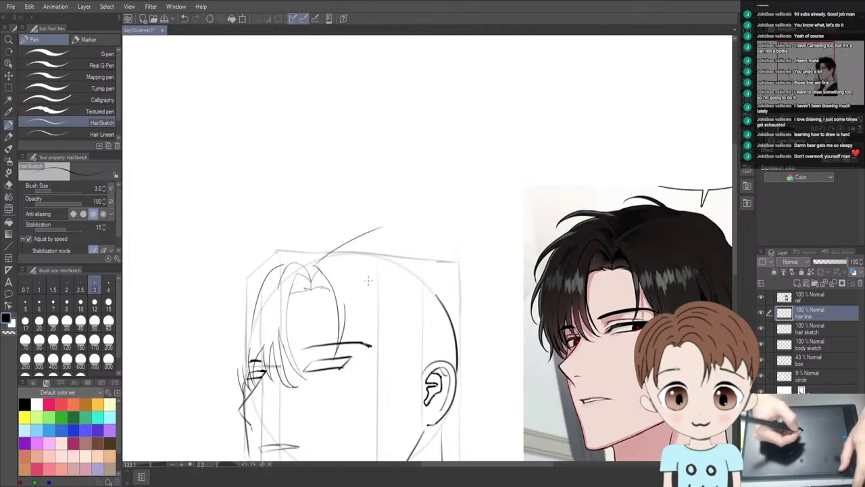
On the hair sketch layer, draw a short strand edge from beside the near-side fringe down to the near eyebrow
left_click(814, 326)
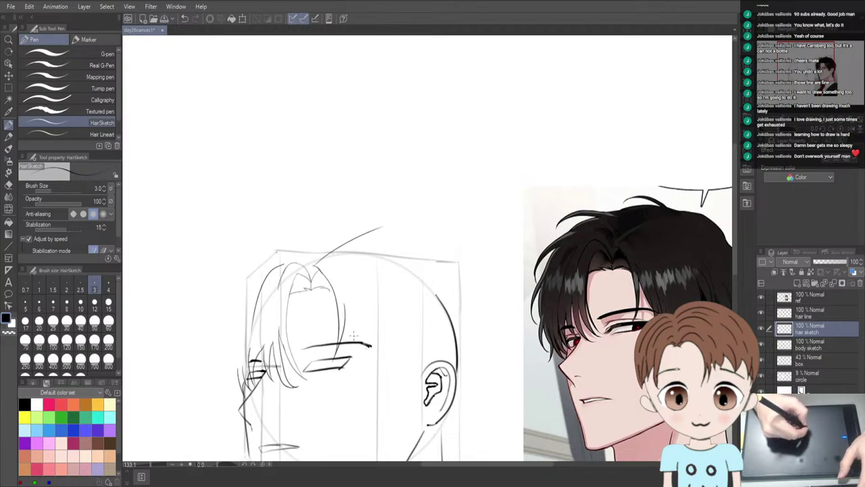
left_click_drag(344, 295, 353, 342)
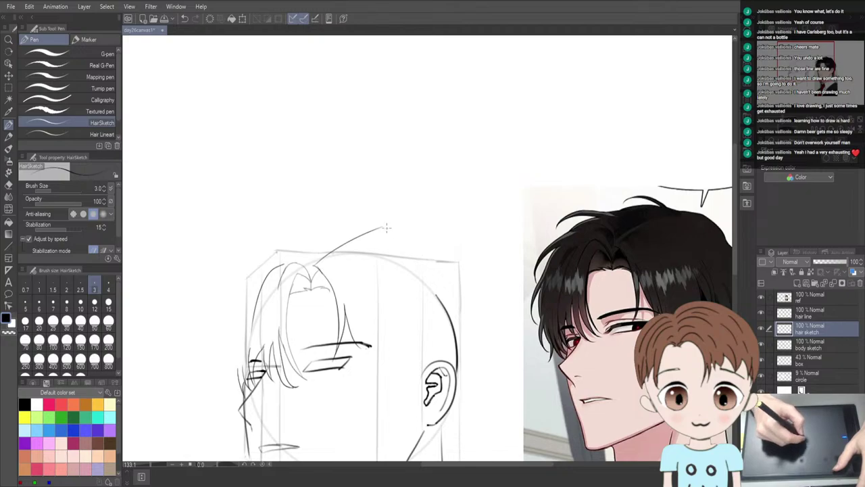
left_click_drag(382, 226, 398, 287)
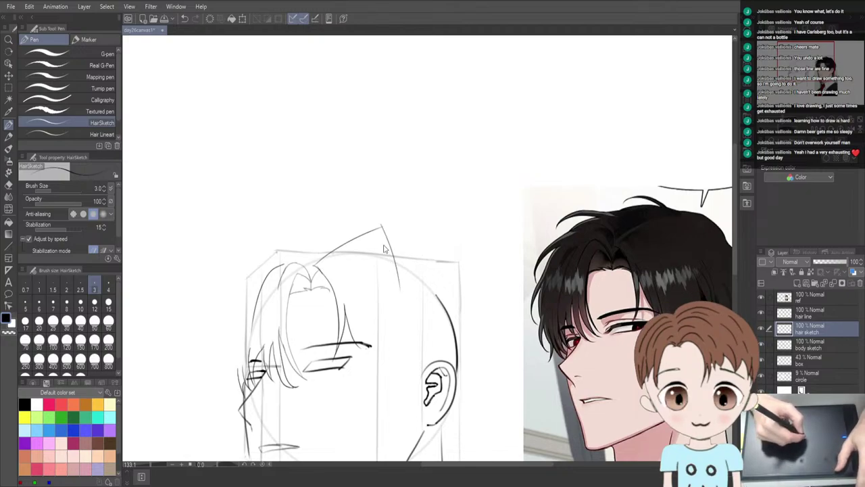
key("ctrl+z")
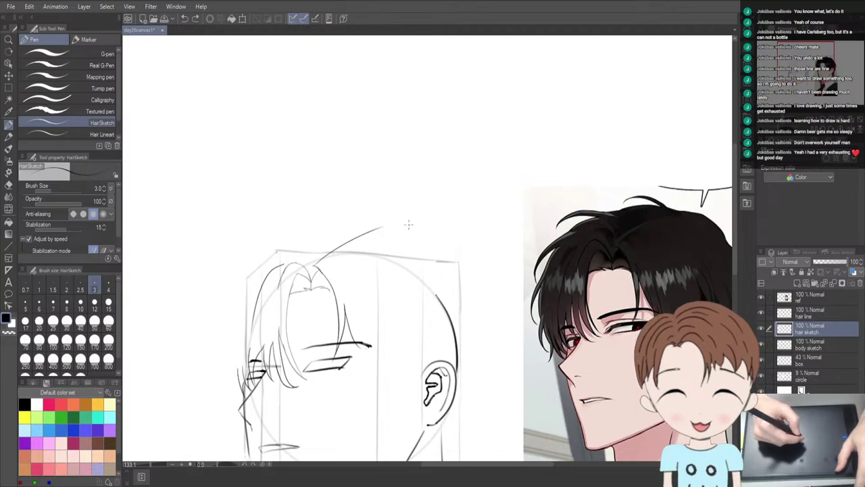
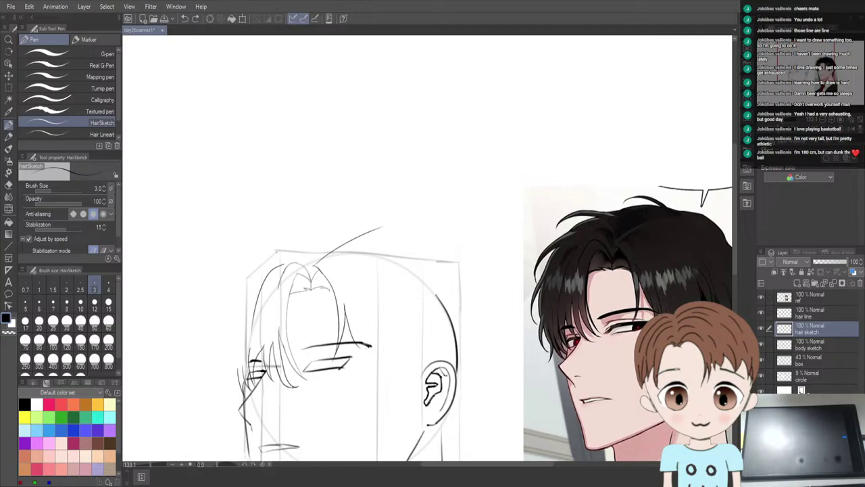
key("alt+Tab")
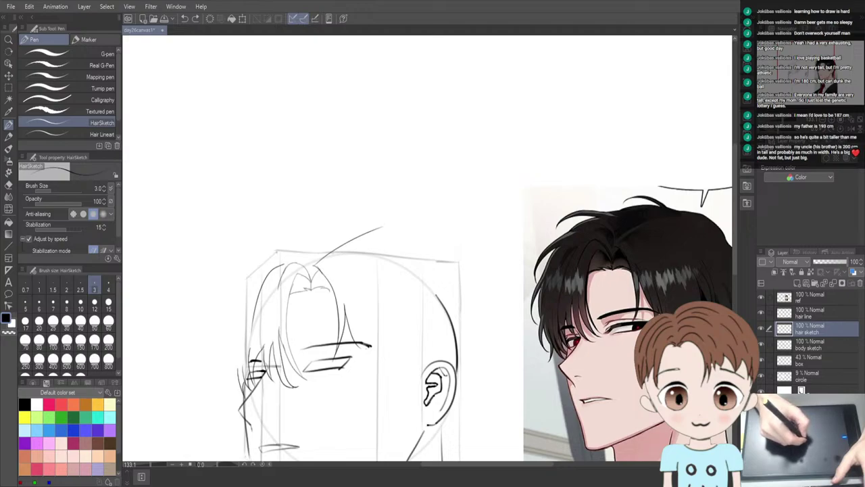
On the hair line layer, refine the upper tip of the curve rising from the parting with the Hard eraser
key("e")
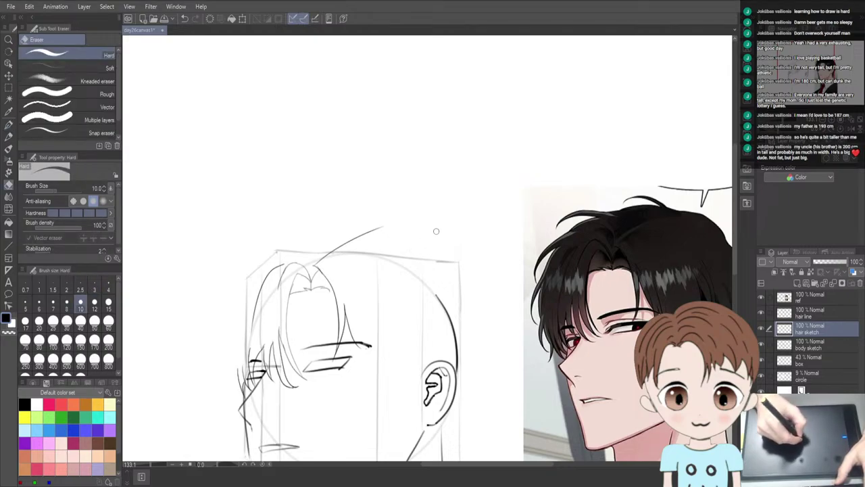
left_click(811, 312)
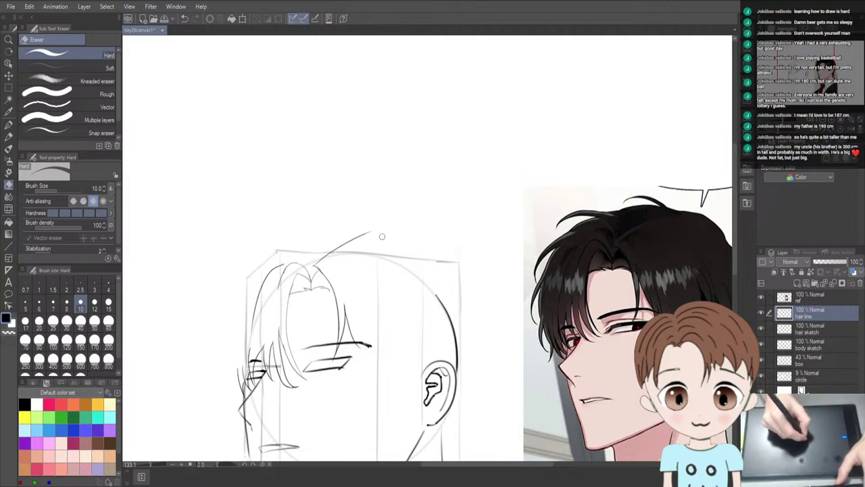
key("b")
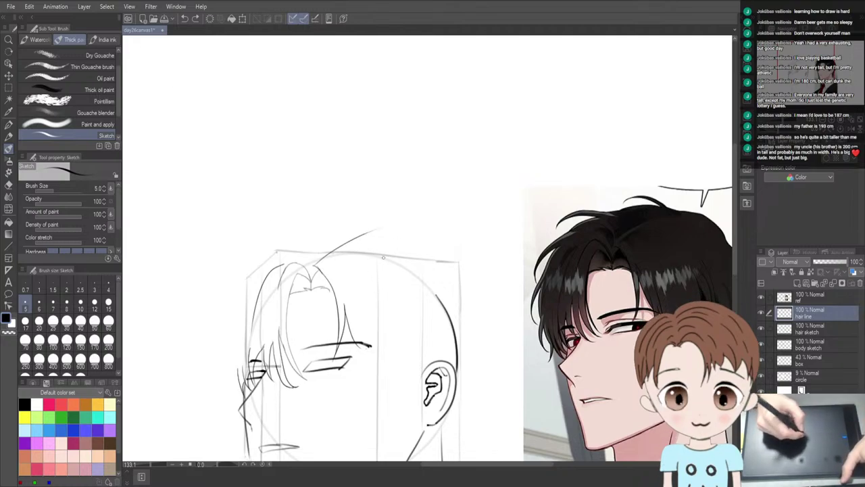
key("e")
key("b")
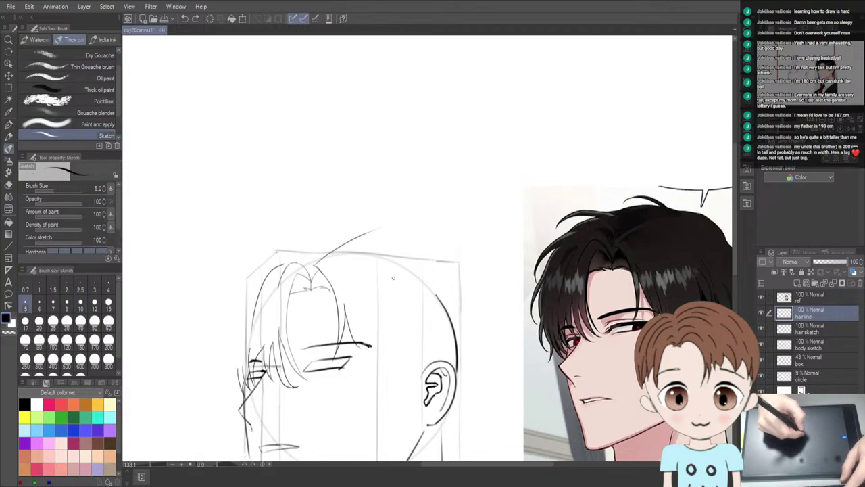
key("p")
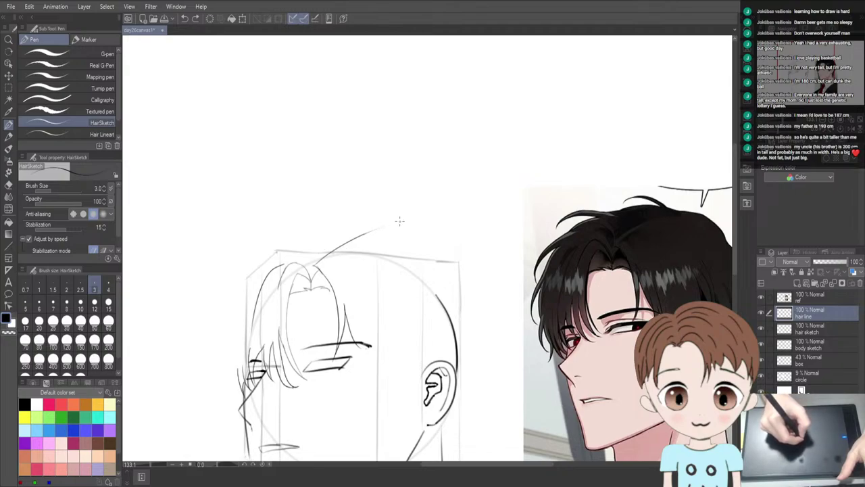
With the HairSketch pen, draw a short stroke above the curve's end and extend it into an arched tuft outline toward the forehead, redrawing the arc until it fits
mouse_move(391, 217)
left_mouse_down()
mouse_move(362, 218)
mouse_move(382, 229)
mouse_move(369, 216)
left_mouse_up()
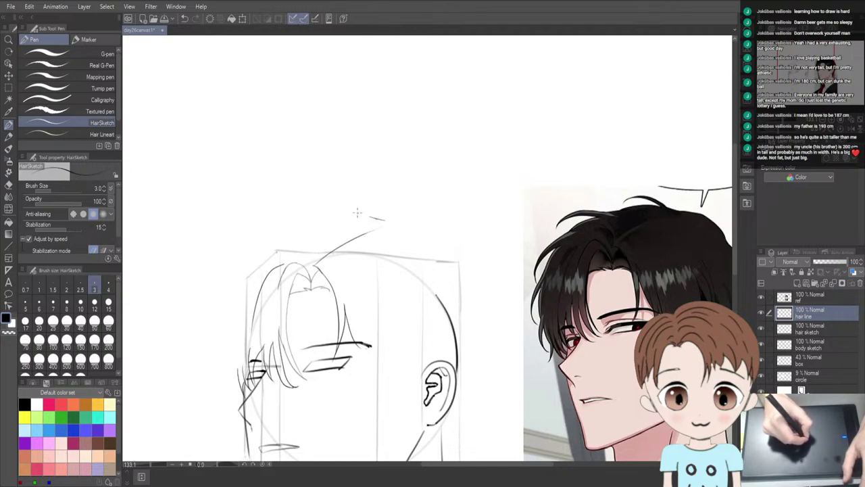
left_click_drag(371, 213, 318, 209)
key("ctrl+z")
key("ctrl+z")
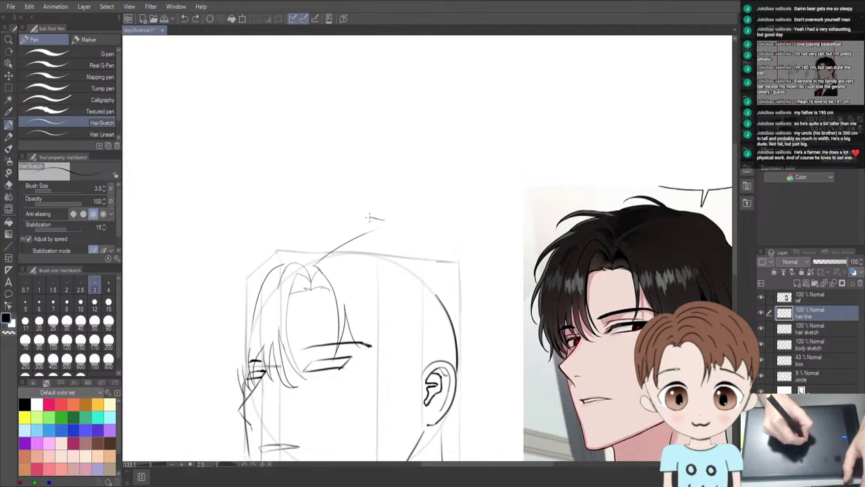
left_click_drag(369, 217, 325, 202)
key("ctrl+z")
mouse_move(370, 216)
left_mouse_down()
mouse_move(357, 201)
mouse_move(320, 213)
left_mouse_up()
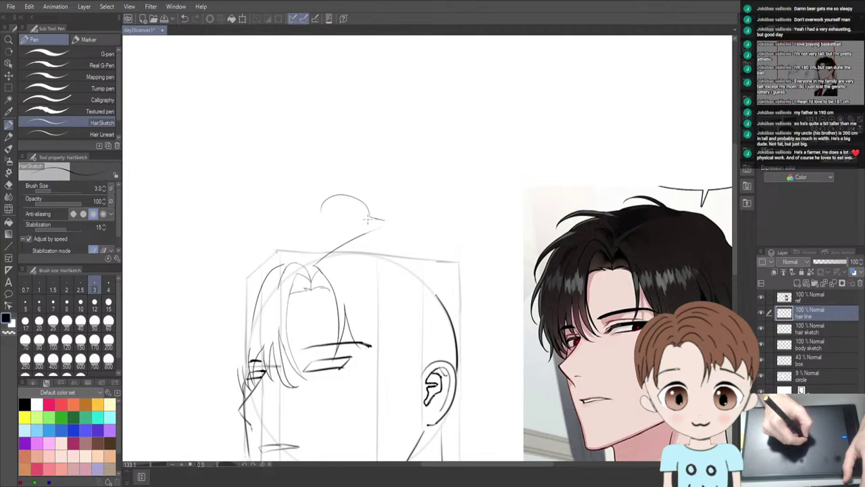
key("ctrl+z")
left_click_drag(369, 217, 316, 202)
key("ctrl+z")
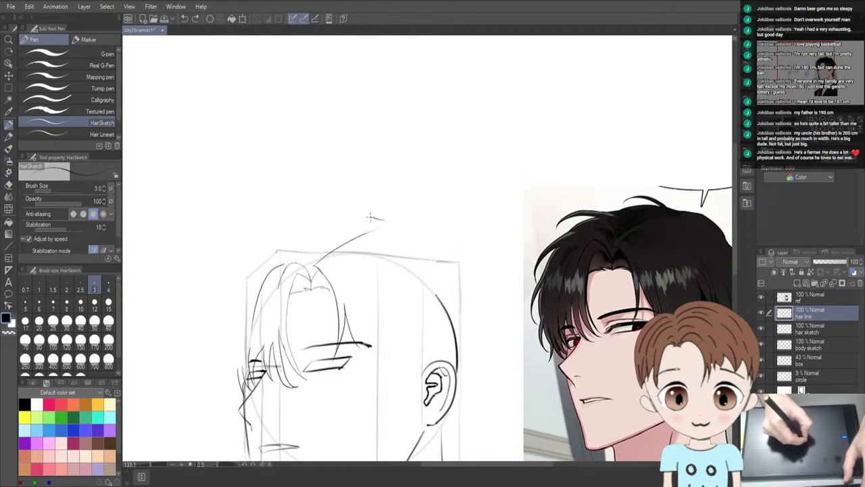
mouse_move(371, 217)
left_mouse_down()
mouse_move(352, 203)
mouse_move(304, 215)
left_mouse_up()
key("ctrl+z")
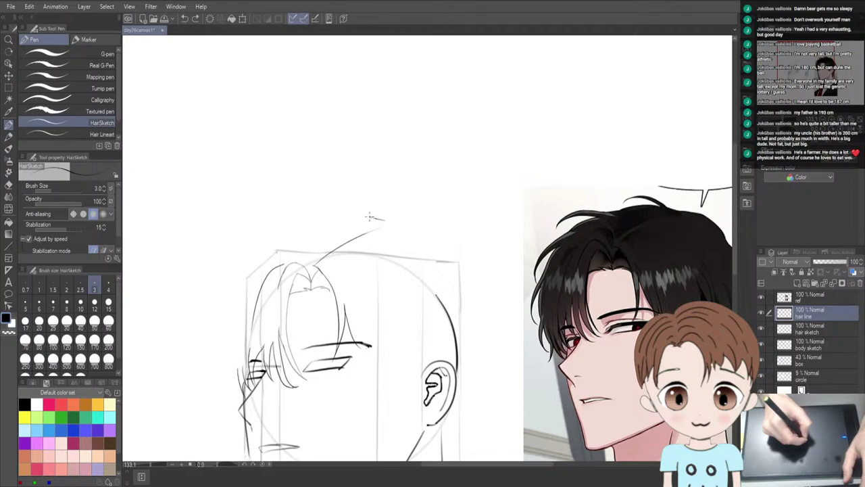
mouse_move(370, 217)
left_mouse_down()
mouse_move(352, 206)
mouse_move(308, 203)
left_mouse_up()
key("ctrl+z")
mouse_move(373, 220)
left_mouse_down()
mouse_move(347, 204)
mouse_move(313, 214)
left_mouse_up()
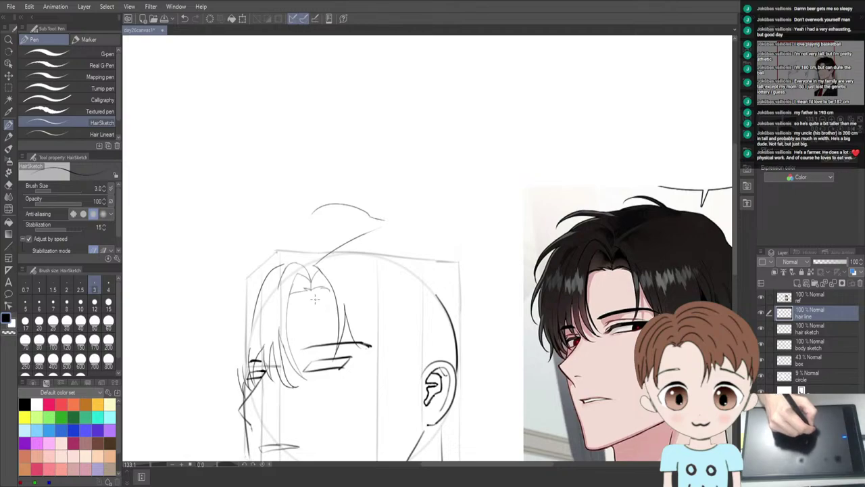
Draw the inner edge of the arched tuft beneath its outline, redrawing it until it fits, and trim the tuft's tip with the Hard eraser
left_click_drag(333, 289, 331, 278)
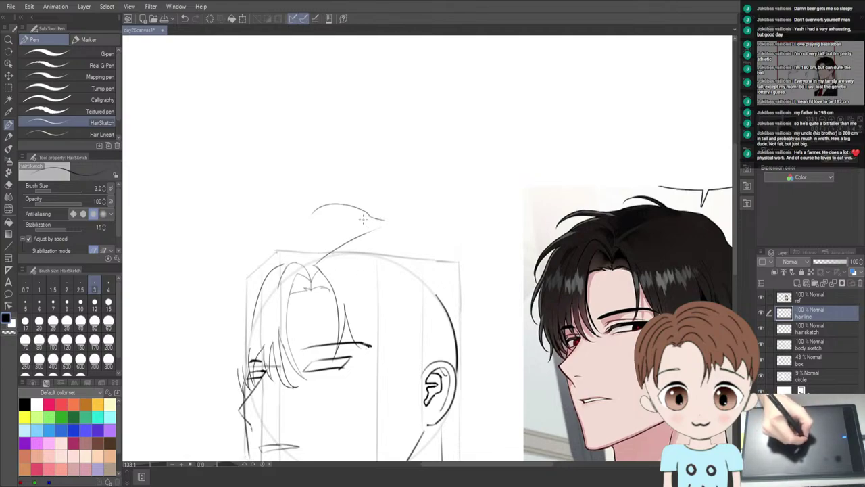
left_click_drag(369, 215, 300, 213)
key("ctrl+z")
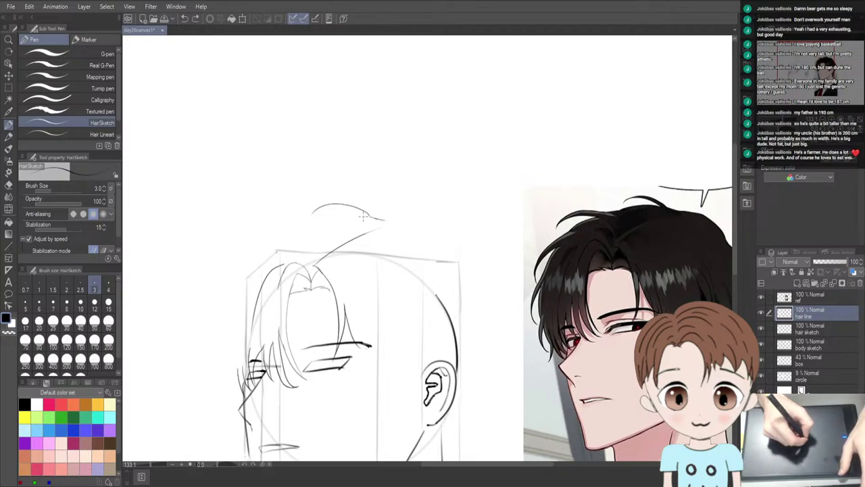
left_click_drag(368, 215, 313, 210)
key("ctrl+z")
key("ctrl+z")
key("ctrl+z")
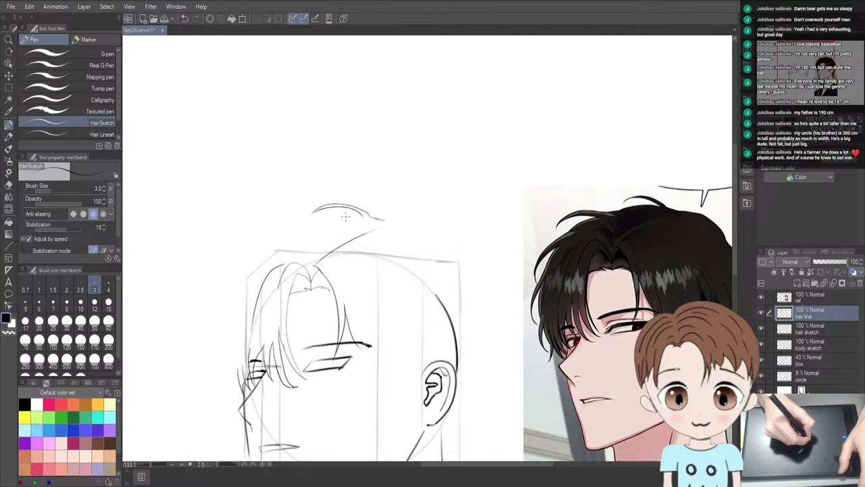
key("ctrl+z")
mouse_move(365, 215)
left_mouse_down()
mouse_move(337, 203)
mouse_move(323, 221)
mouse_move(359, 216)
mouse_move(311, 214)
mouse_move(326, 239)
mouse_move(362, 218)
left_mouse_up()
key("ctrl+z")
key("ctrl+z")
key("ctrl+z")
key("ctrl+z")
mouse_move(312, 209)
left_mouse_down()
mouse_move(357, 227)
mouse_move(340, 206)
mouse_move(367, 218)
mouse_move(312, 210)
left_mouse_up()
key("ctrl+z")
key("ctrl+z")
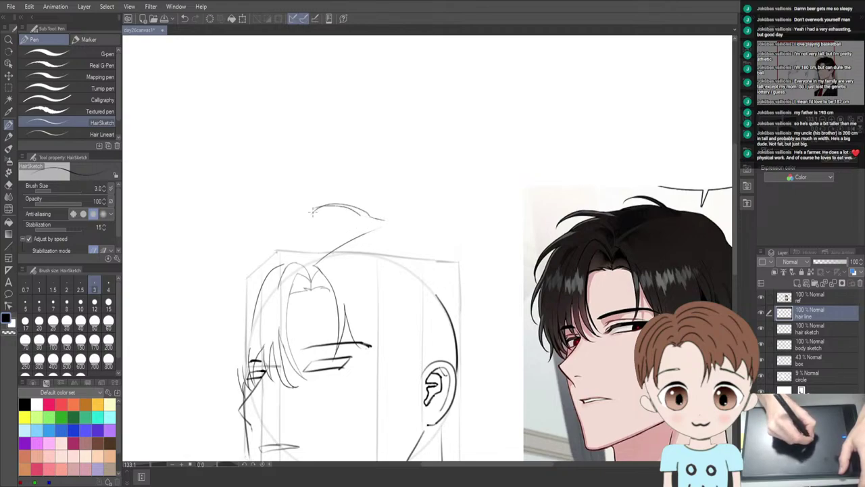
key("e")
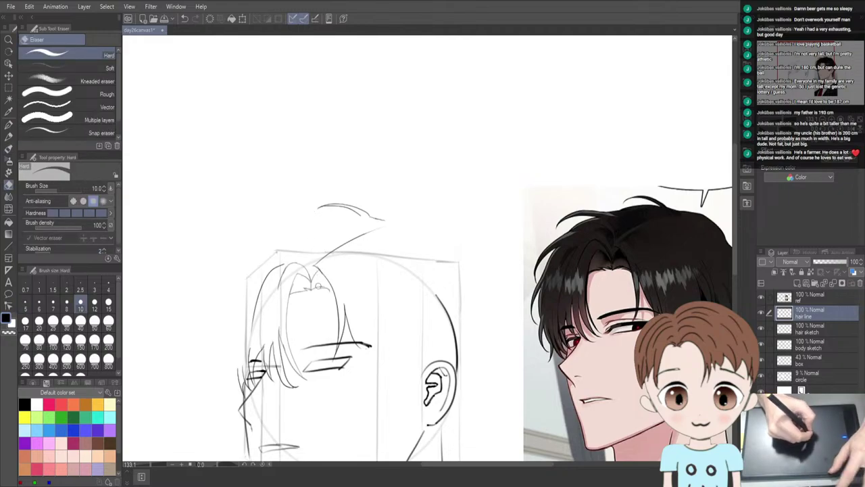
key("p")
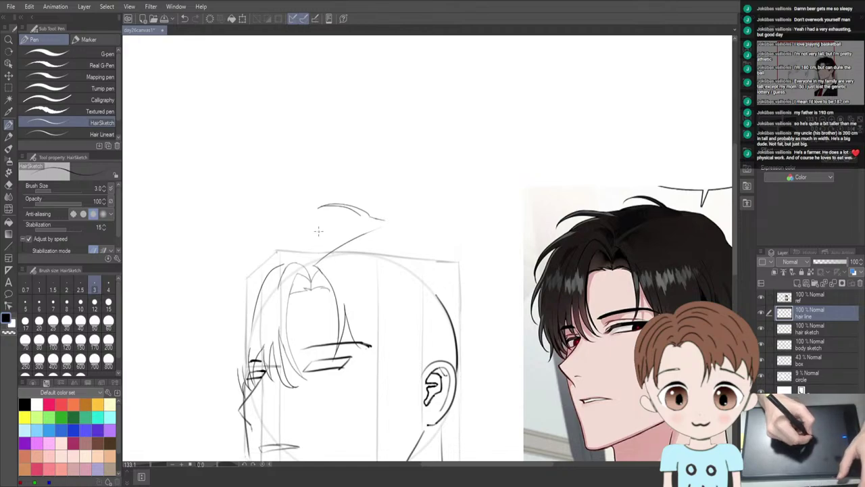
Draw a flatter strand line just under the tuft toward the front of the head and erase its overlong front end
left_click_drag(327, 224, 346, 215)
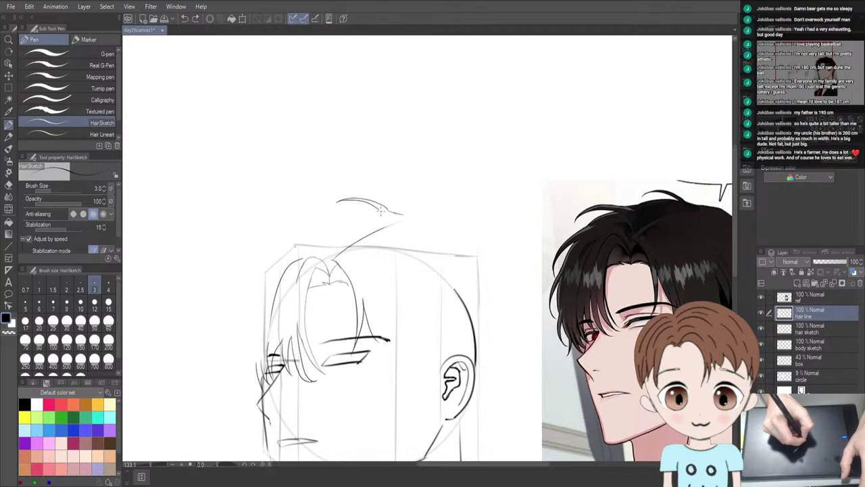
mouse_move(383, 211)
left_mouse_down()
mouse_move(353, 208)
mouse_move(337, 225)
mouse_move(357, 239)
mouse_move(319, 230)
mouse_move(284, 238)
mouse_move(322, 216)
left_mouse_up()
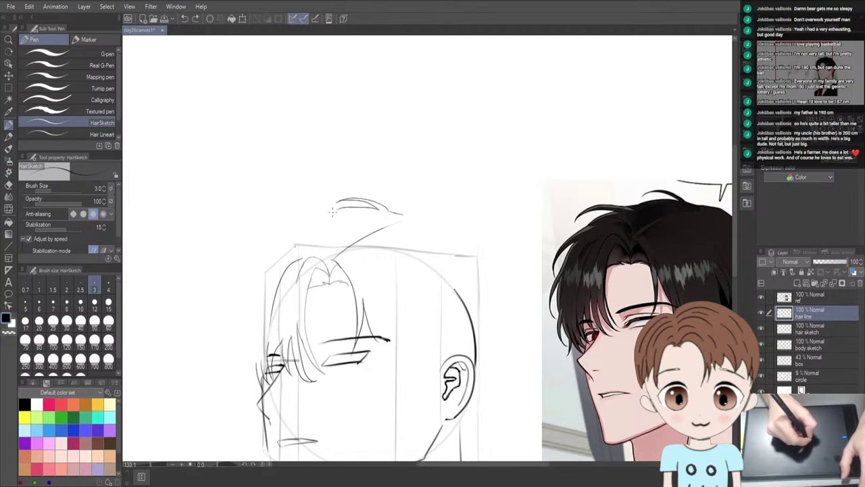
left_click_drag(341, 209, 309, 215)
key("ctrl+z")
key("ctrl+z")
key("ctrl+z")
key("ctrl+z")
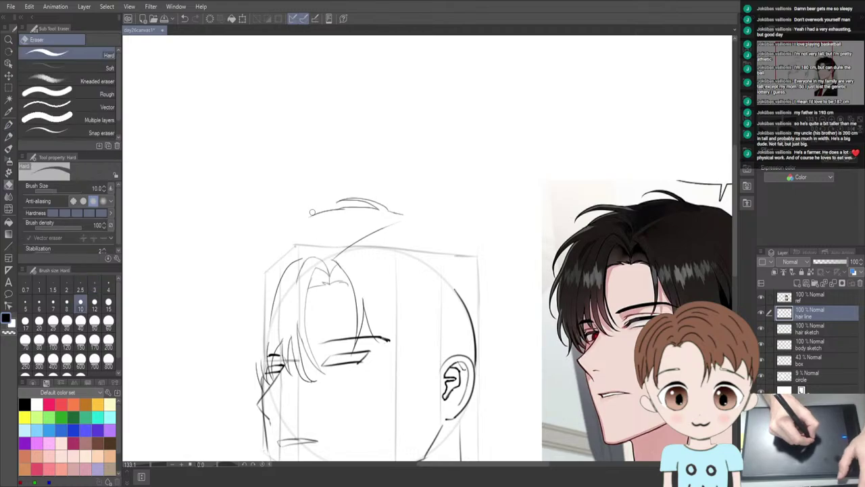
key("e")
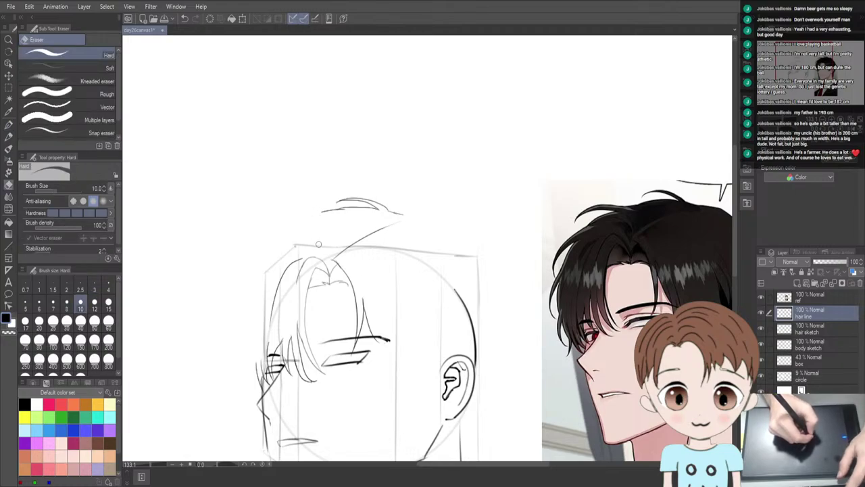
left_click_drag(312, 214, 327, 211)
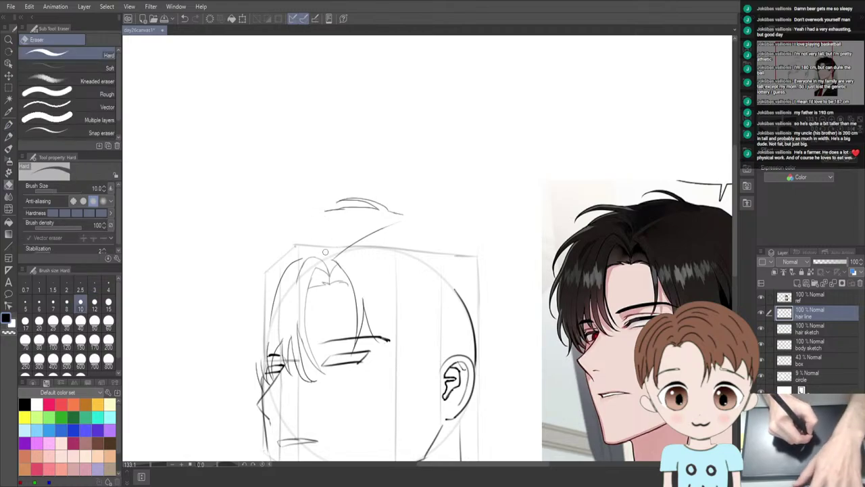
key("p")
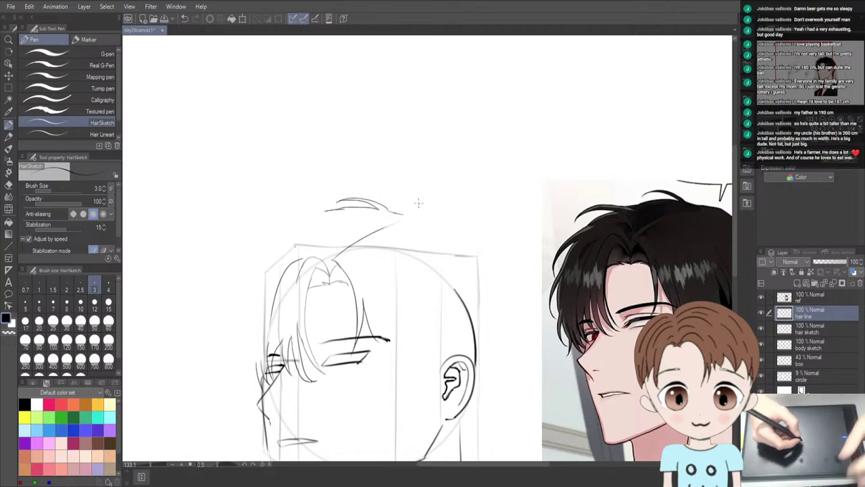
Extend the top hair contour with the HairSketch pen from the lower strand's end forward past the front of the skull box, redrawing it until it fits
key("p")
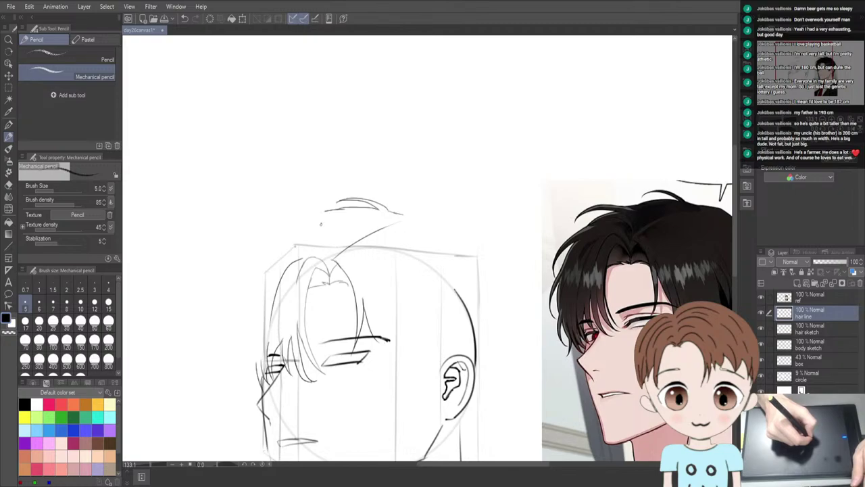
key("p")
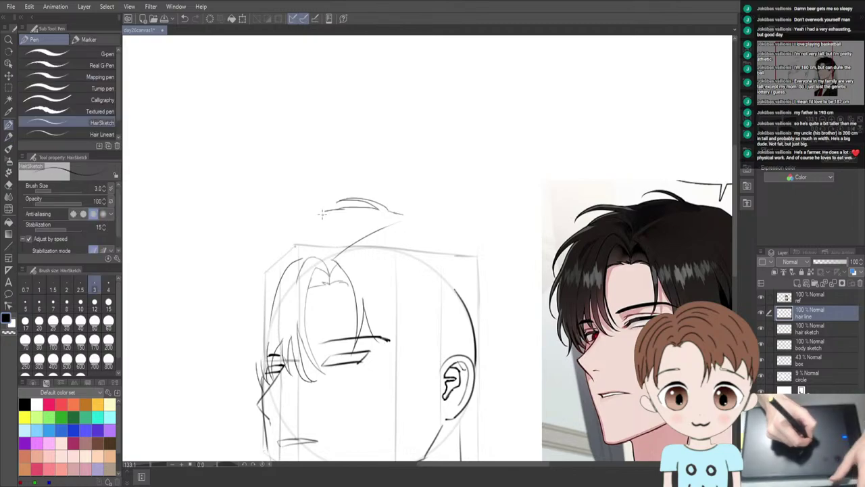
left_click_drag(325, 207, 242, 251)
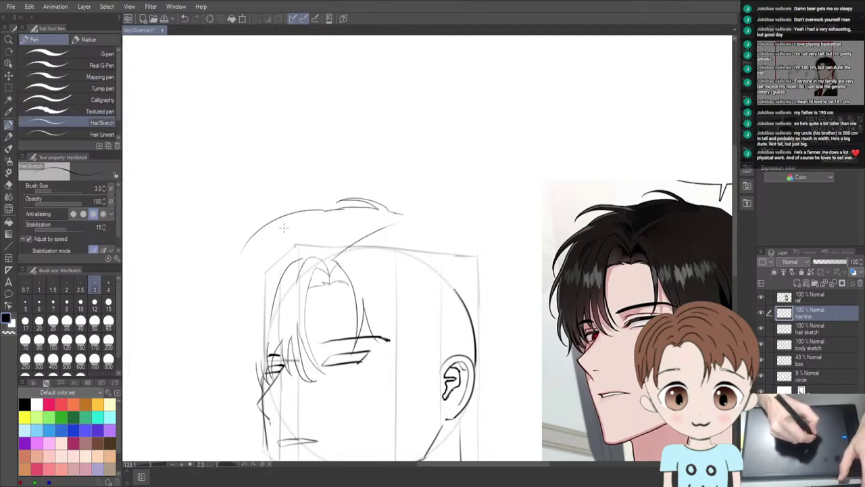
key("ctrl+z")
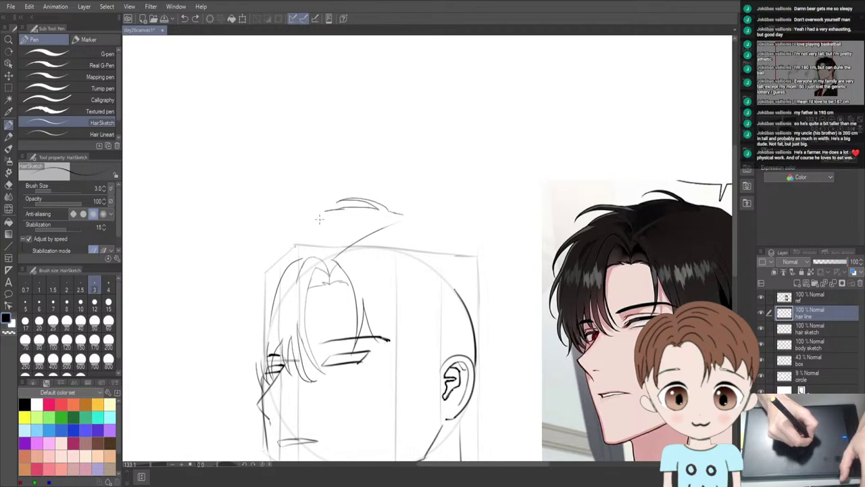
left_click_drag(327, 211, 277, 225)
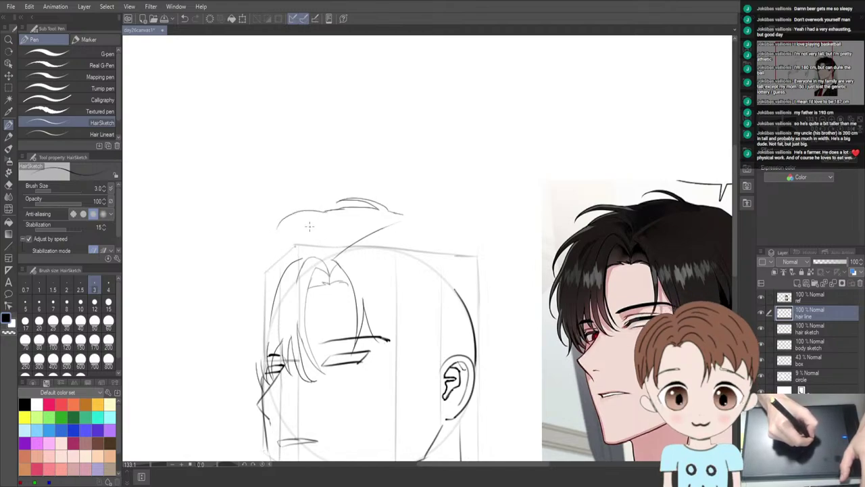
key("ctrl+z")
left_click_drag(329, 211, 269, 234)
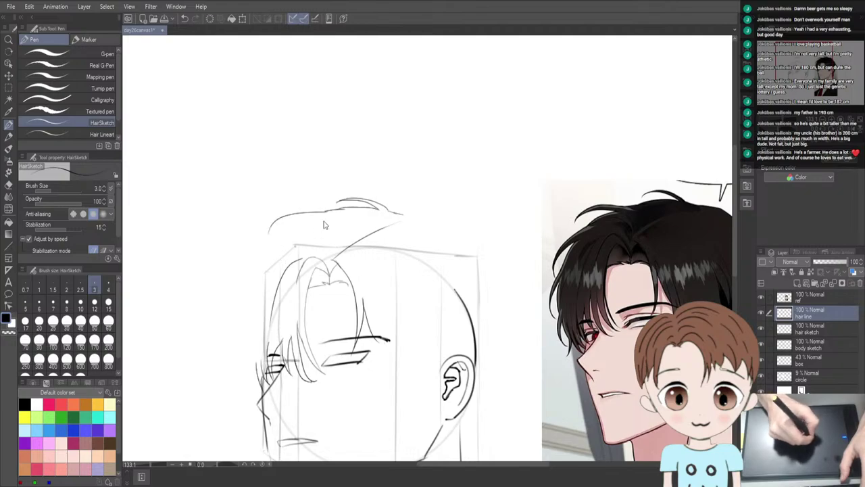
key("ctrl+z")
left_click_drag(323, 212, 269, 230)
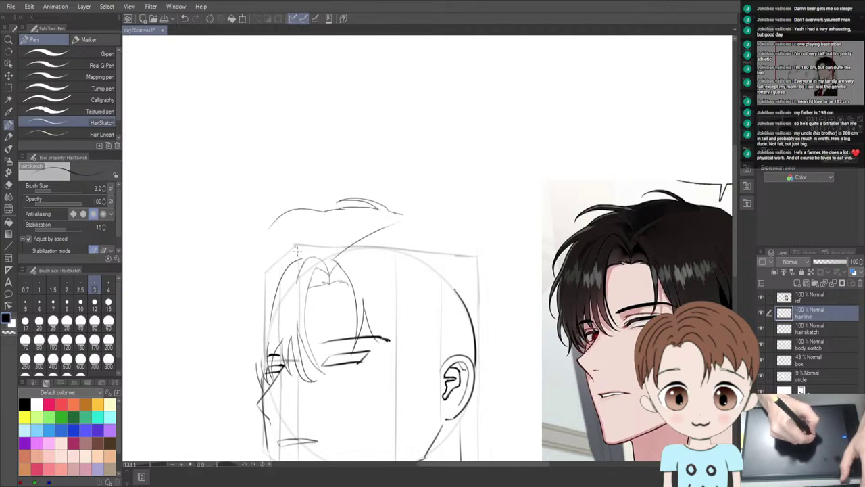
key("ctrl+z")
left_click_drag(328, 209, 260, 229)
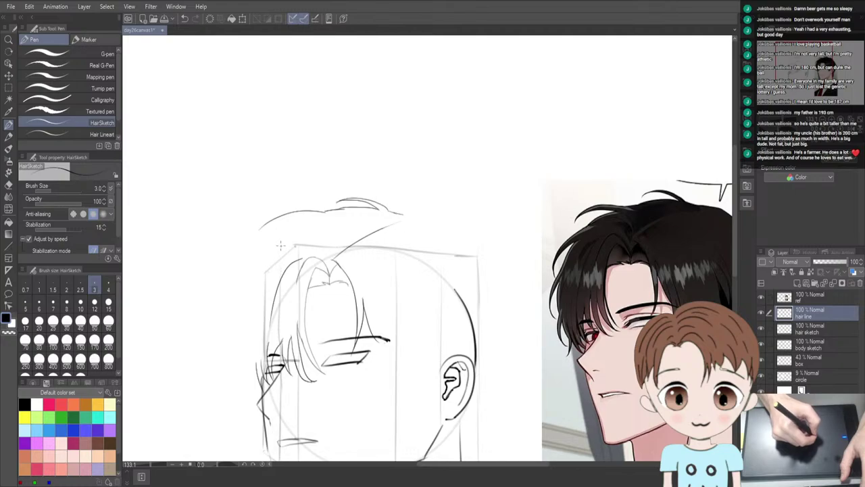
Draw an inner edge beneath the front hair contour that meets its tip as a tapered strand, redrawing it until it fits
left_click_drag(269, 214, 262, 226)
key("ctrl+z")
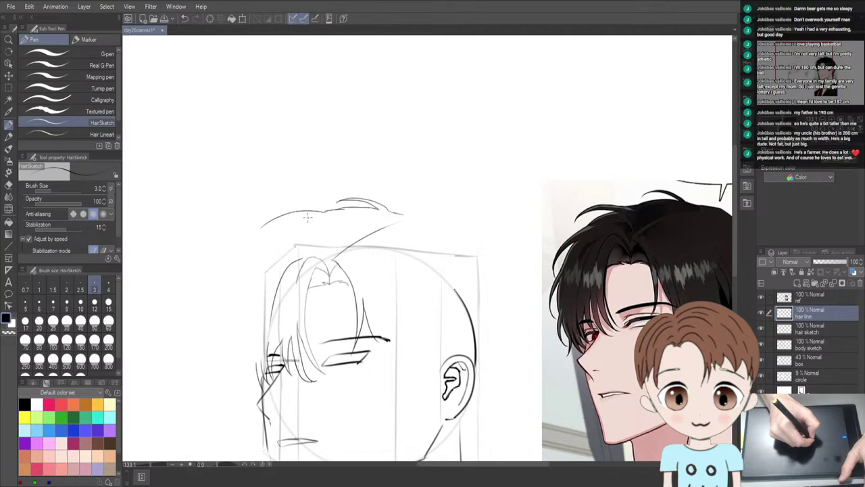
left_click_drag(313, 215, 269, 226)
key("ctrl+z")
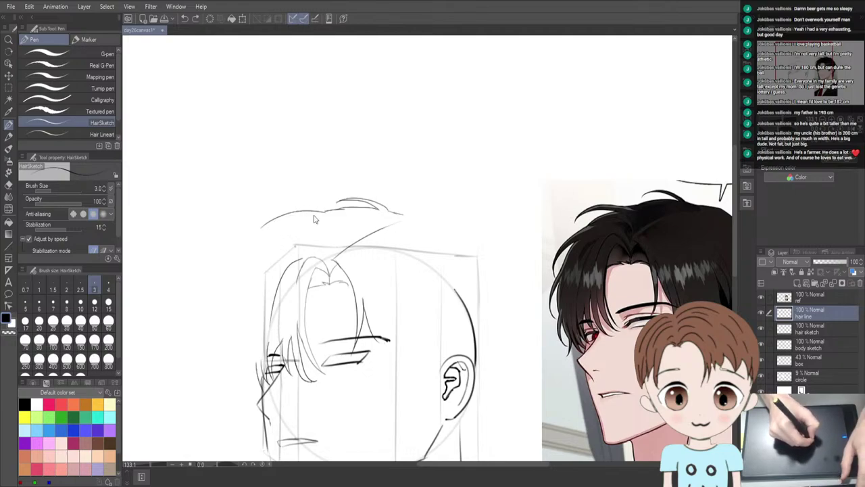
left_click_drag(317, 213, 260, 226)
key("ctrl+z")
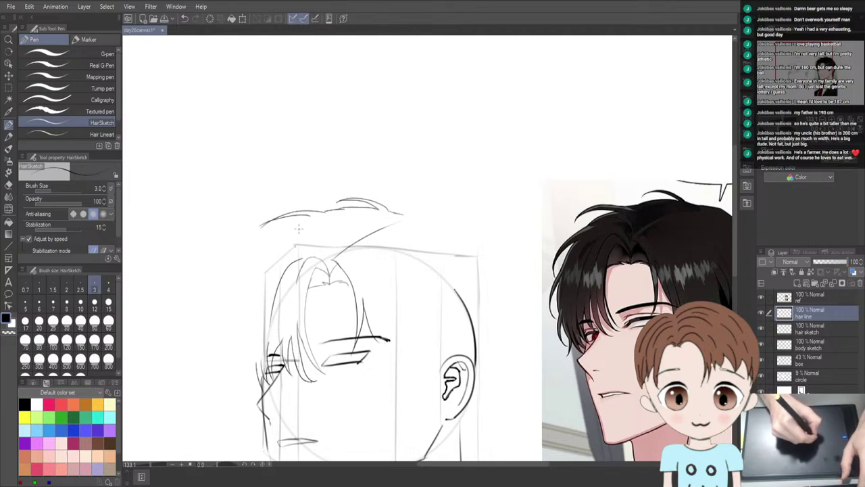
key("ctrl+z")
left_click_drag(313, 213, 258, 232)
key("ctrl+z")
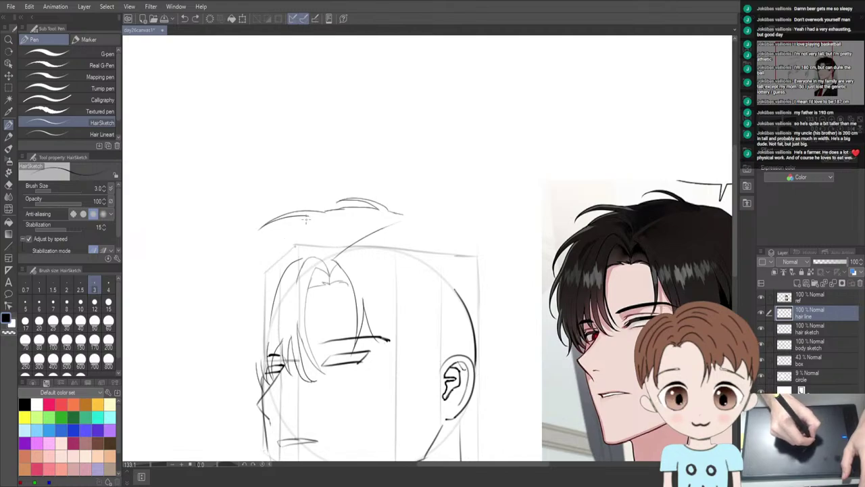
Refine the inner edge of the tapered front strand with shorter strokes curving down beneath the top hair contour
mouse_move(307, 217)
left_mouse_down()
mouse_move(286, 223)
mouse_move(270, 237)
left_mouse_up()
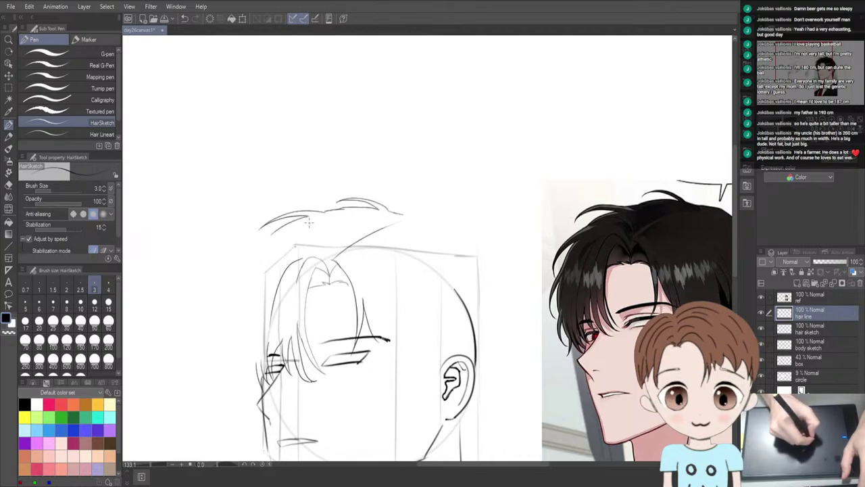
key("ctrl+z")
left_click_drag(309, 216, 273, 232)
key("ctrl+z")
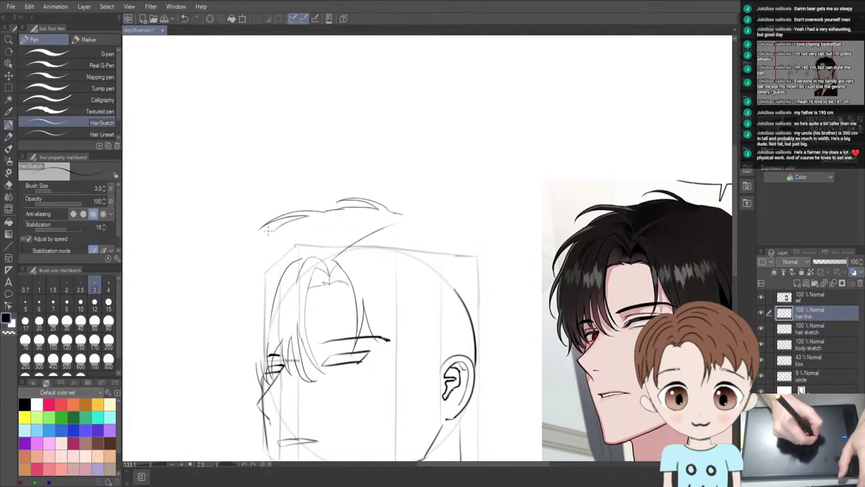
Draw a long curved contour from the inner edge's end forward and down past the front of the skull box, redrawing it until it fits
left_click_drag(274, 232, 253, 249)
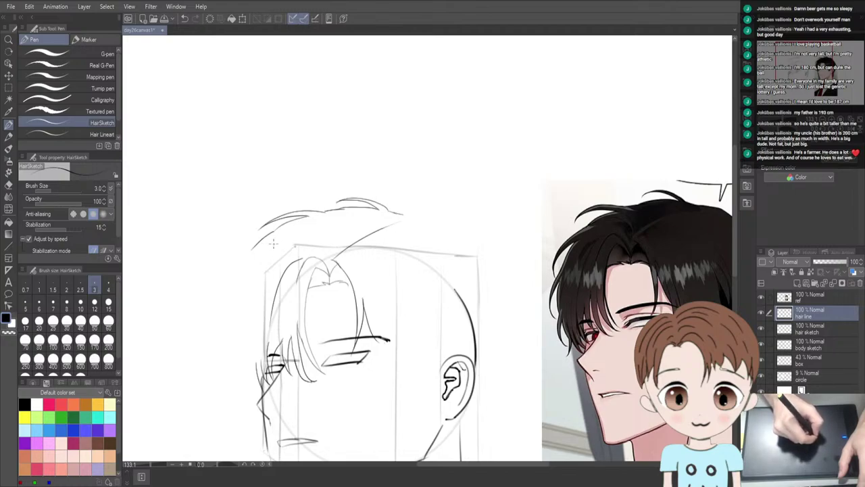
key("ctrl+z")
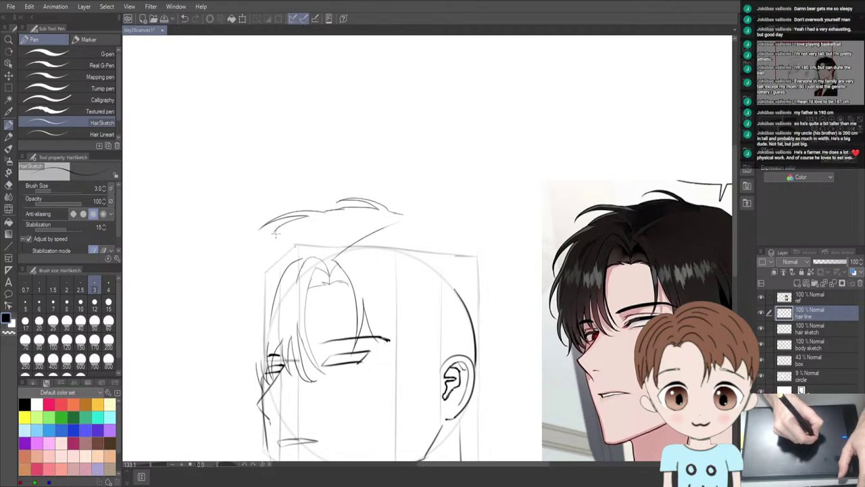
mouse_move(271, 230)
left_mouse_down()
mouse_move(241, 251)
mouse_move(254, 240)
left_mouse_up()
key("ctrl+z")
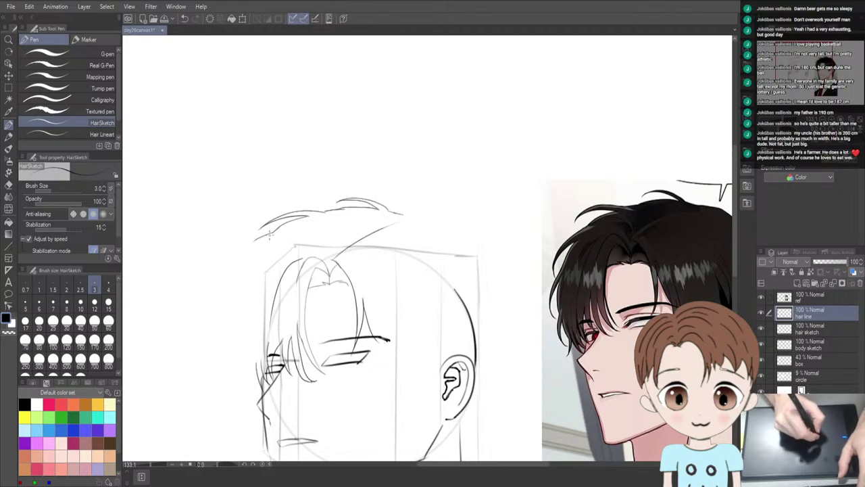
key("ctrl+z")
left_click_drag(271, 230, 221, 289)
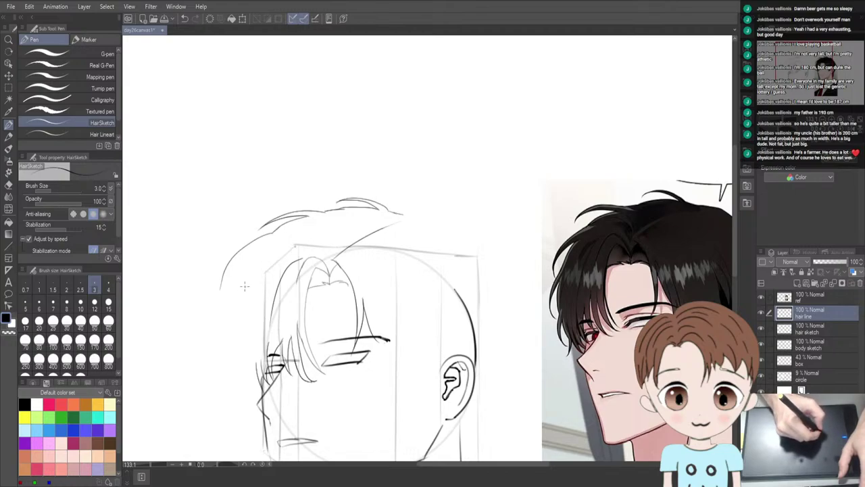
key("ctrl+z")
mouse_move(270, 230)
left_mouse_down()
mouse_move(244, 247)
mouse_move(232, 292)
left_mouse_up()
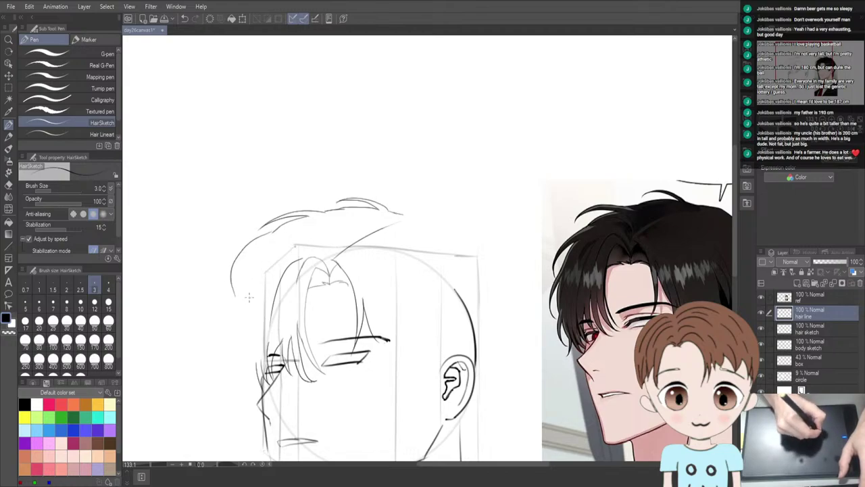
key("ctrl+z")
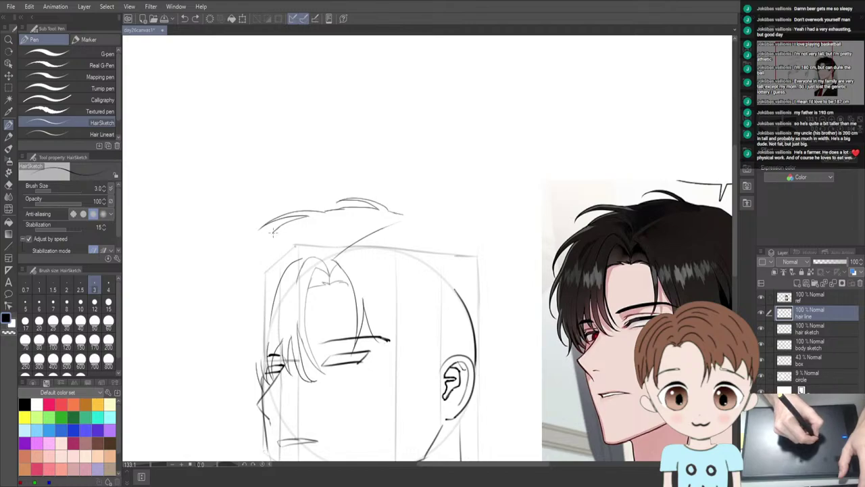
left_click_drag(272, 230, 223, 287)
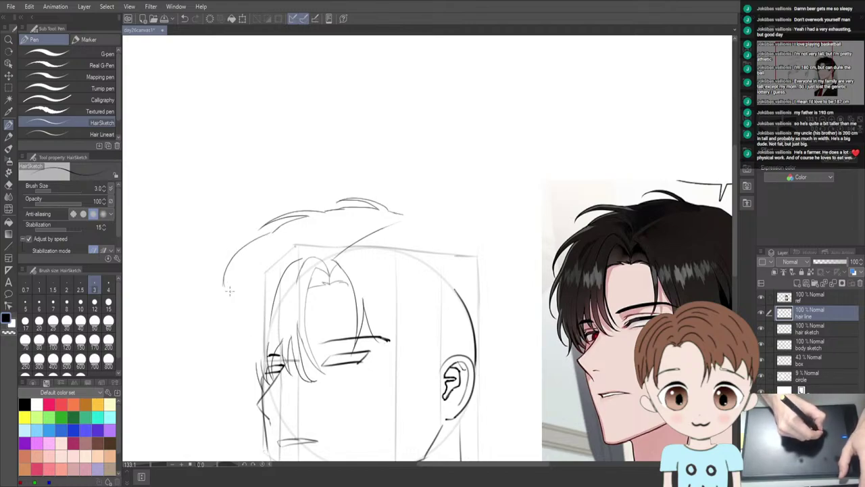
key("e")
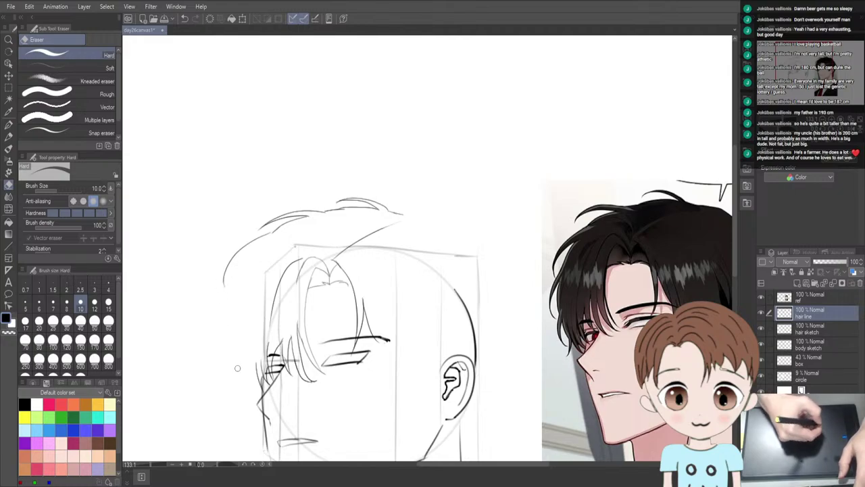
key("p")
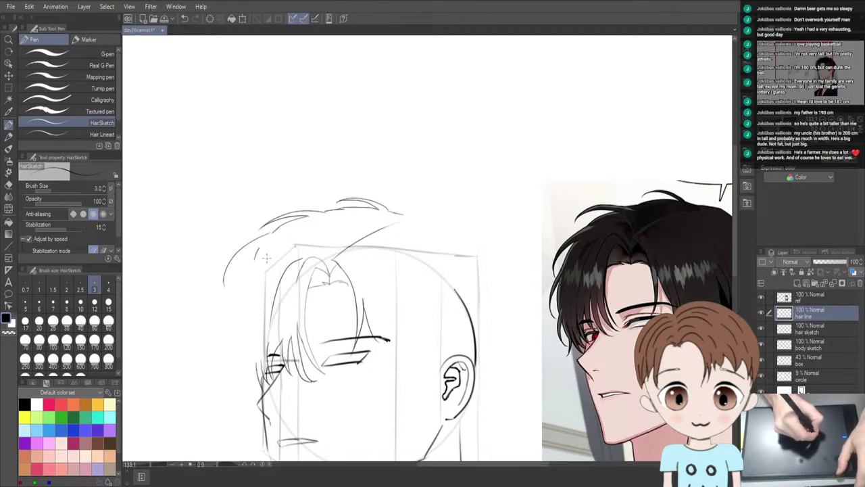
Draw a short line descending inside the front hair curve and sketch a second, lower strand curving down from its end
left_click_drag(258, 253, 250, 269)
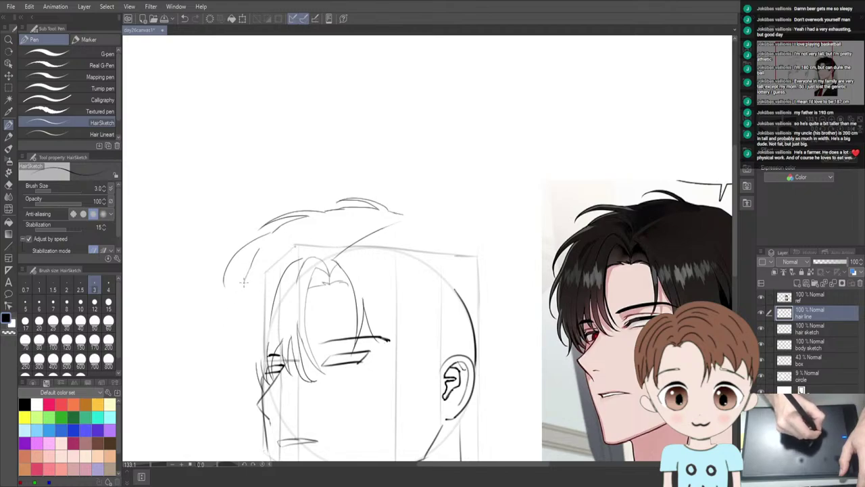
left_click_drag(245, 283, 216, 319)
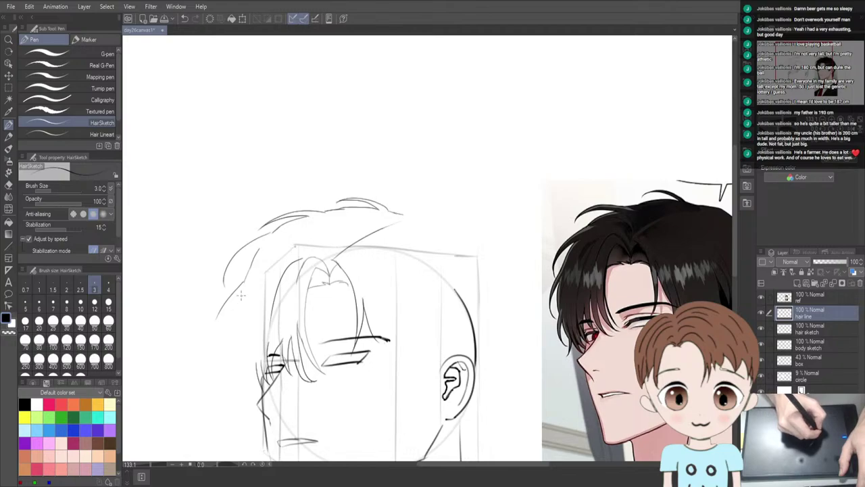
key("ctrl+z")
mouse_move(242, 280)
left_mouse_down()
mouse_move(228, 299)
mouse_move(223, 341)
left_mouse_up()
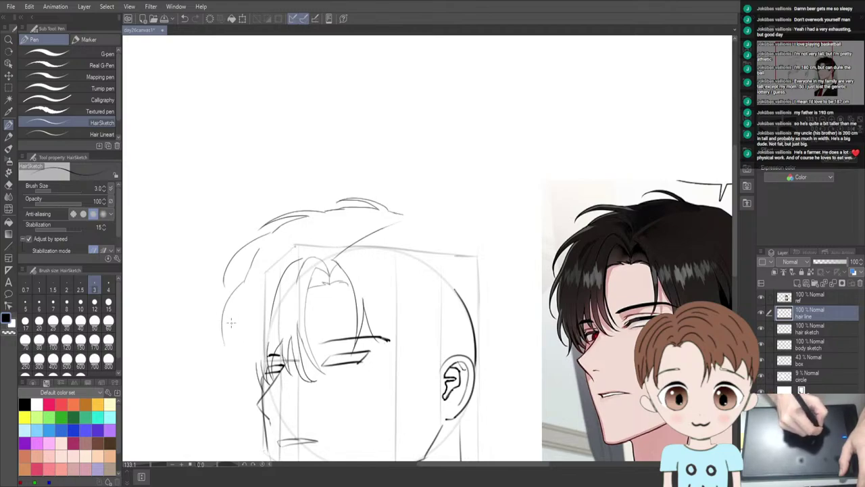
key("ctrl+z")
mouse_move(249, 279)
left_mouse_down()
mouse_move(229, 297)
mouse_move(222, 328)
left_mouse_up()
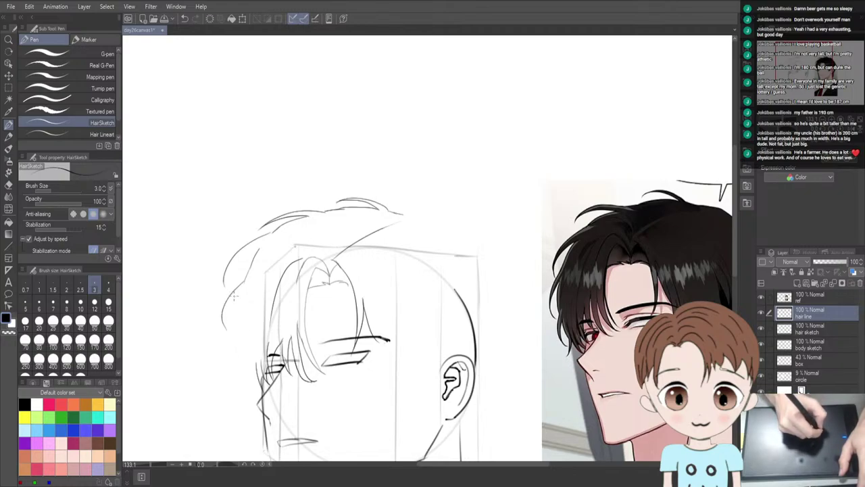
key("ctrl+z")
mouse_move(243, 281)
left_mouse_down()
mouse_move(231, 299)
mouse_move(227, 323)
left_mouse_up()
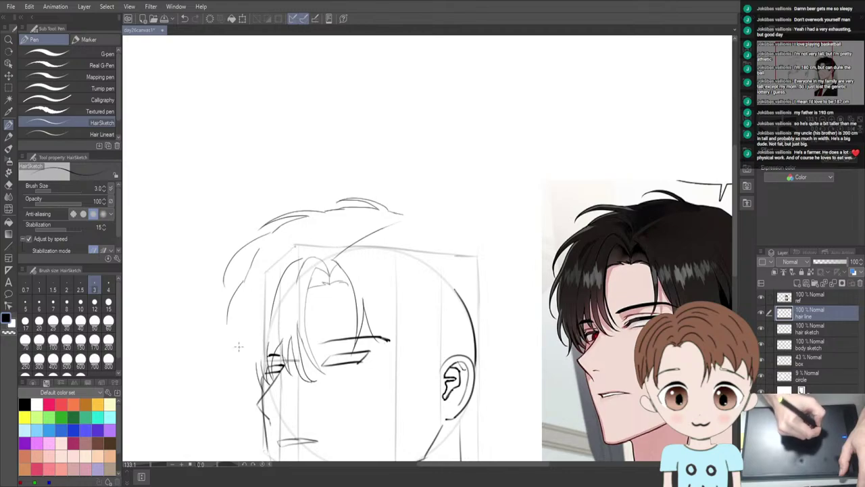
key("ctrl+z")
left_click_drag(244, 281, 227, 323)
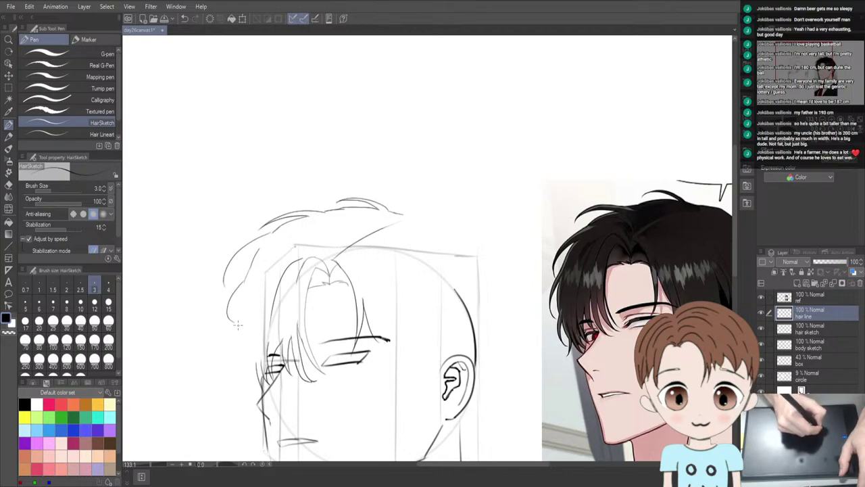
key("ctrl+z")
left_click_drag(243, 282, 227, 323)
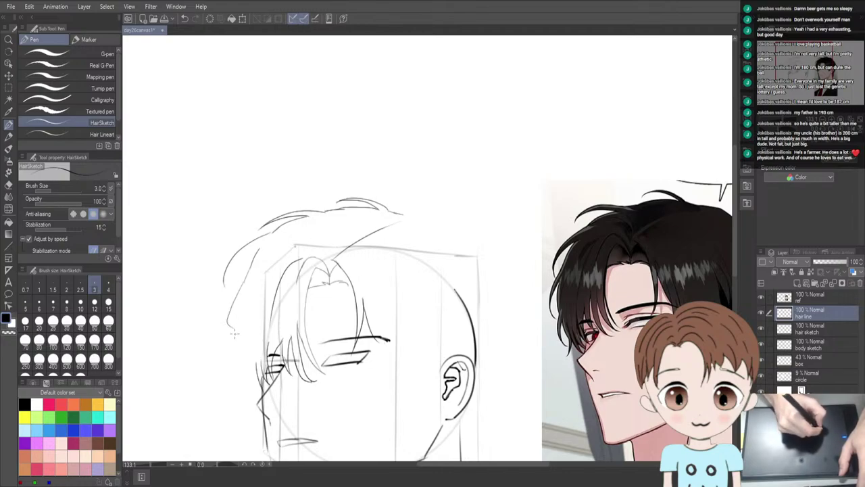
Erase the lower strand line with the Hard eraser and redraw it with HairSketch as a smooth curve from the short line's end
key("e")
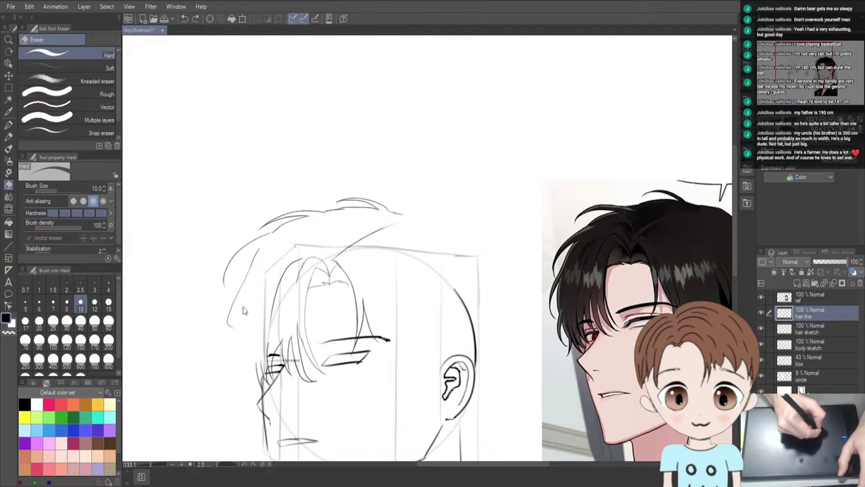
left_click_drag(246, 317, 243, 297)
key("p")
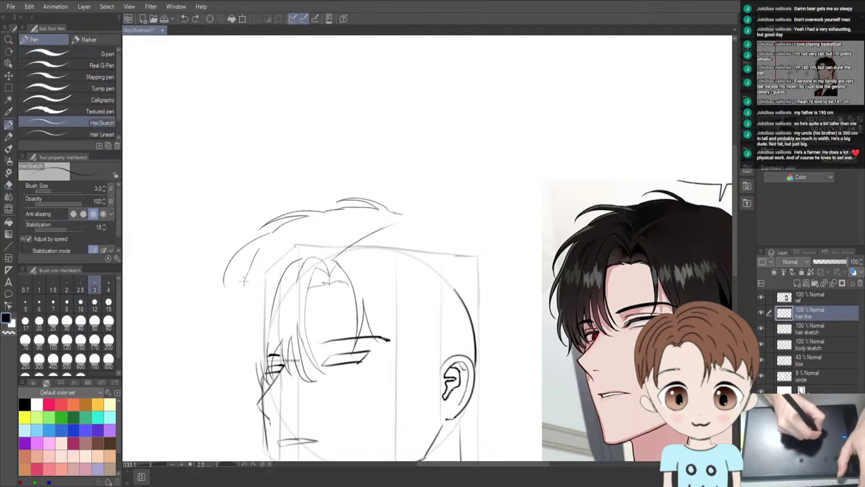
left_click_drag(244, 280, 231, 325)
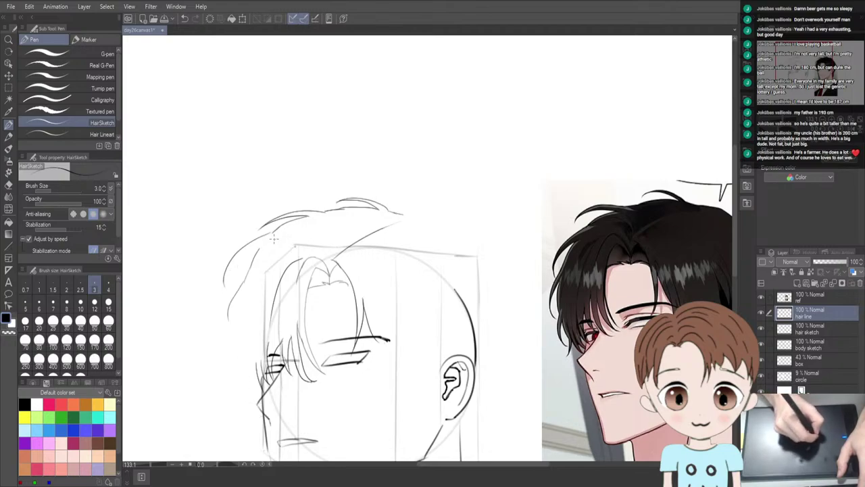
Draw the inner edge of the upper front tuft from the short line's start to the contour's tip, redrawing it until it tapers cleanly
left_click_drag(258, 251, 226, 288)
key("ctrl+z")
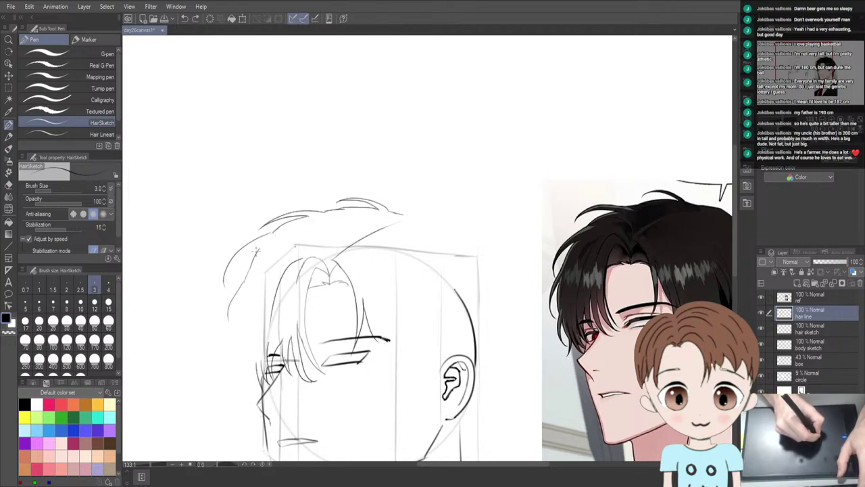
left_click_drag(259, 249, 228, 278)
key("ctrl+z")
left_click_drag(260, 249, 231, 280)
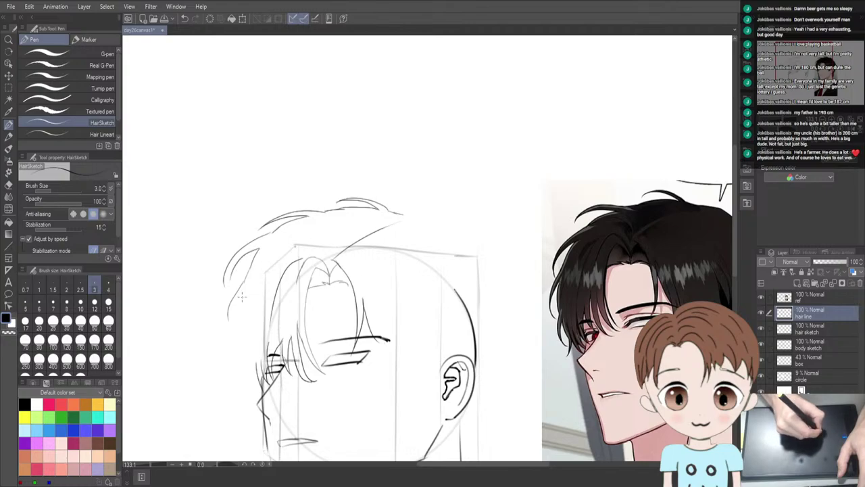
key("ctrl+z")
left_click_drag(260, 248, 224, 283)
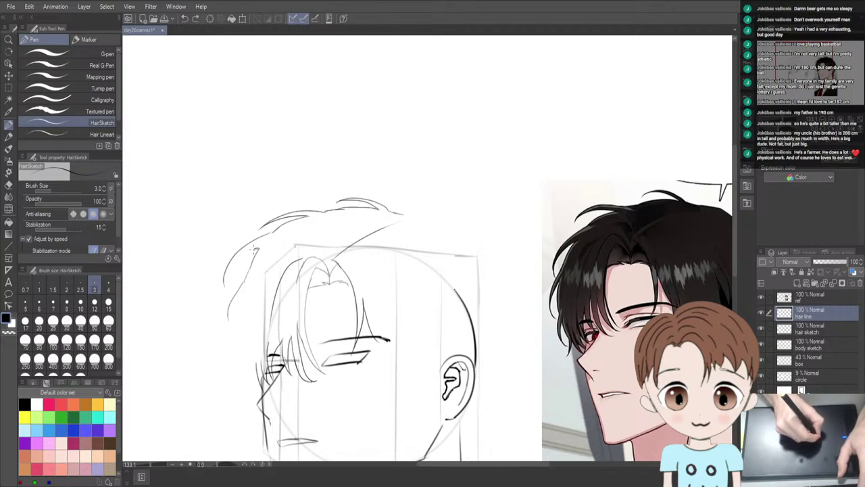
left_click_drag(256, 249, 227, 282)
key("ctrl+z")
left_click_drag(260, 249, 220, 287)
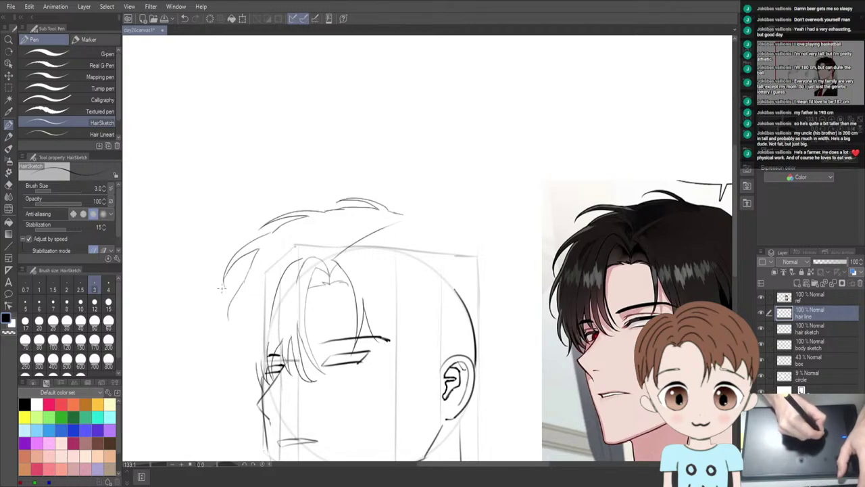
key("ctrl+z")
left_click_drag(259, 249, 227, 282)
key("ctrl+z")
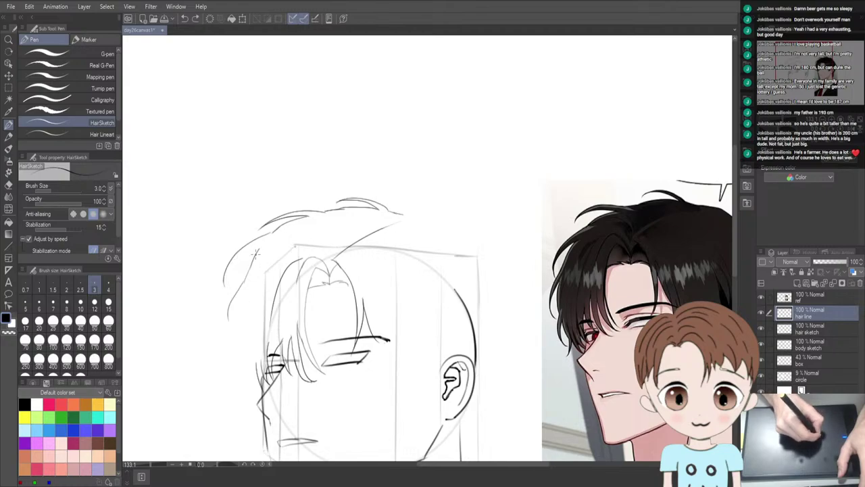
left_click_drag(256, 248, 223, 287)
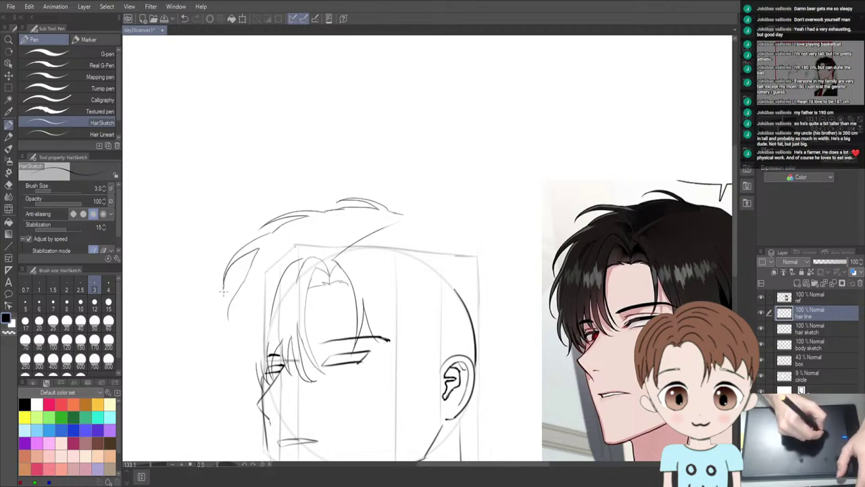
key("e")
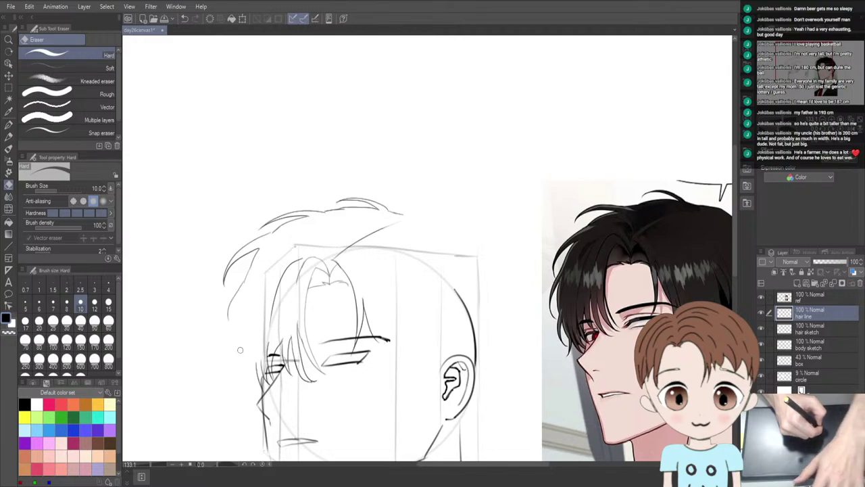
key("p")
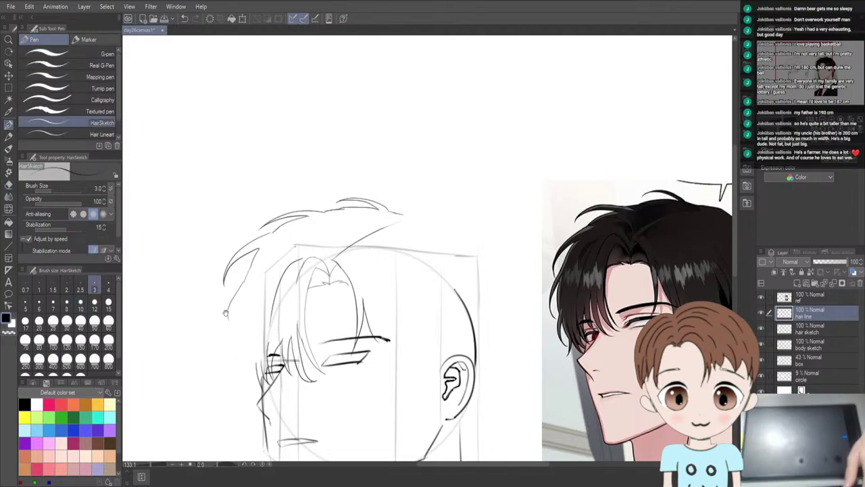
Draw the inner edge of the second front strand, descending from below the upper tuft, redrawing it until it curves cleanly
scroll(215, 379, "up", 1)
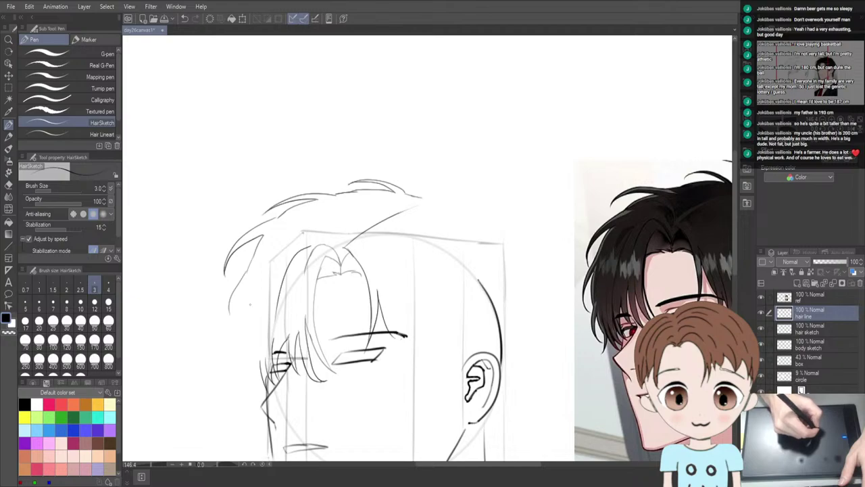
left_click_drag(246, 284, 240, 333)
key("ctrl+z")
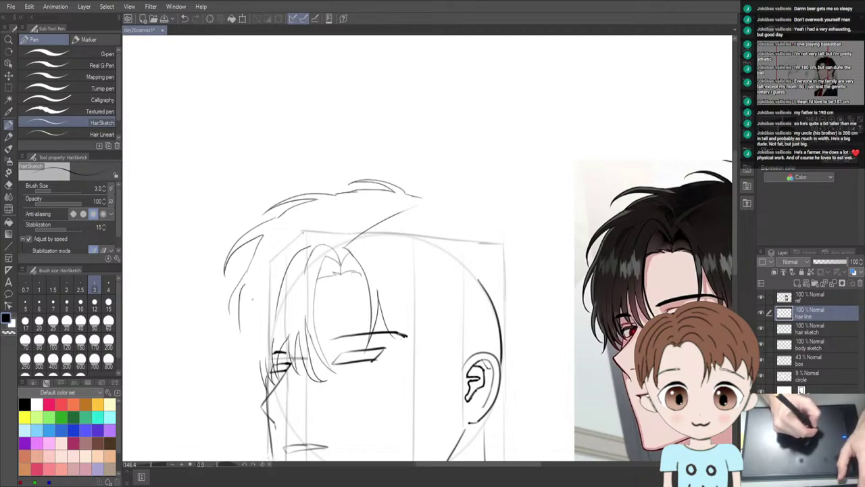
key("ctrl+z")
key("ctrl+z")
left_click_drag(244, 284, 236, 334)
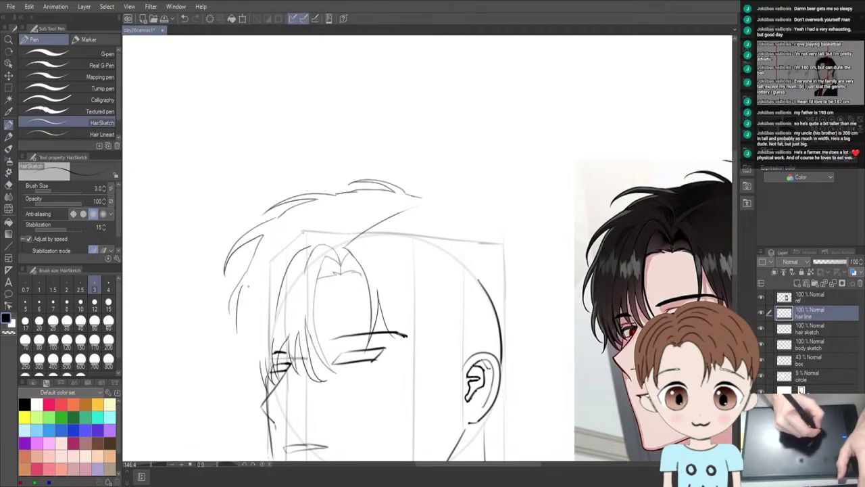
key("ctrl+z")
left_click_drag(240, 303, 241, 323)
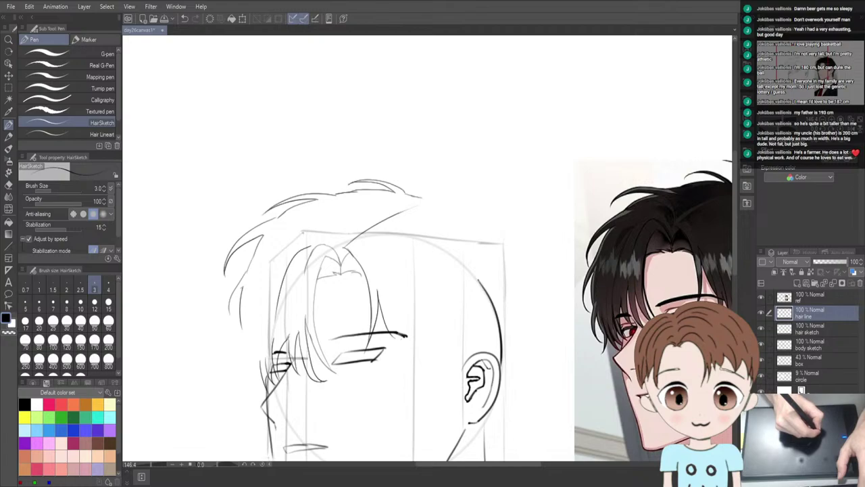
Try several short curved outer edges for the second front strand, running from its upper end down to its tip
mouse_move(236, 289)
left_mouse_down()
mouse_move(229, 318)
mouse_move(241, 303)
mouse_move(228, 321)
left_mouse_up()
key("ctrl+z")
key("ctrl+z")
key("ctrl+z")
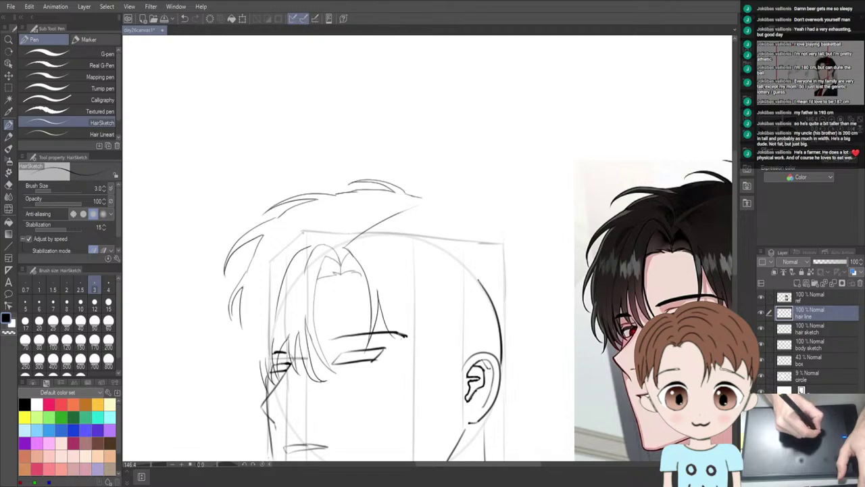
key("ctrl+z")
left_click_drag(247, 287, 229, 323)
key("ctrl+z")
key("ctrl+z")
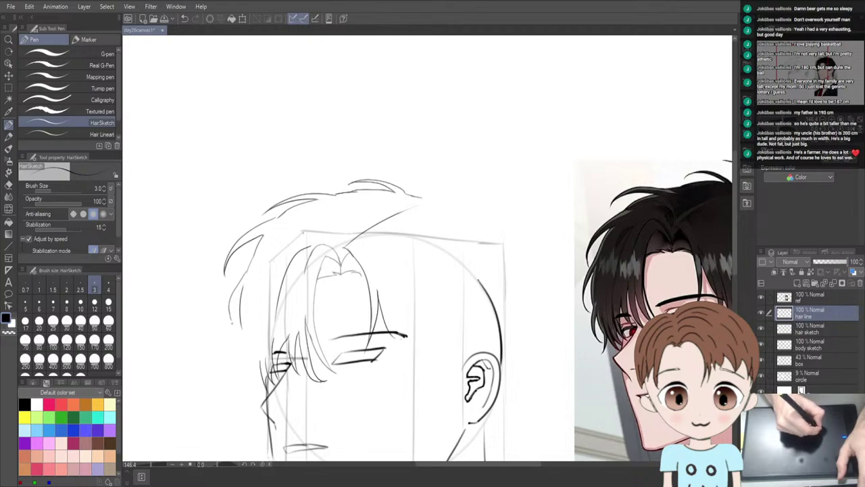
left_click_drag(241, 286, 231, 320)
key("ctrl+z")
key("ctrl+z")
key("ctrl+z")
left_click_drag(241, 286, 230, 319)
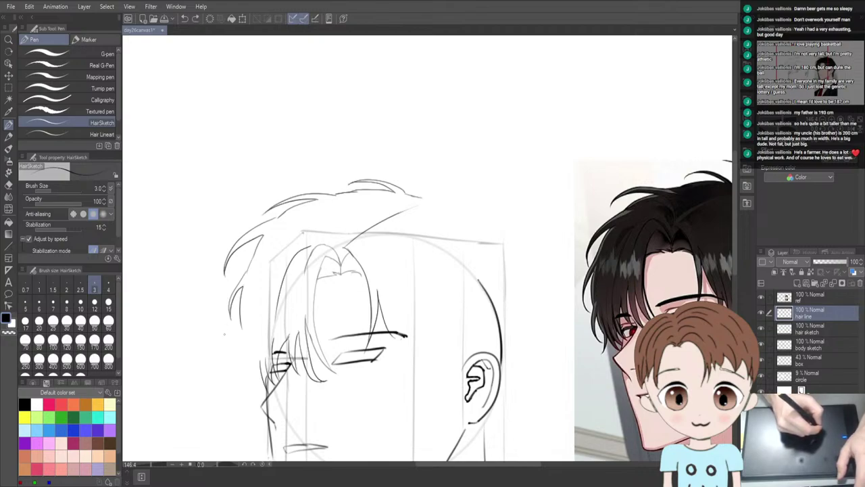
Erase the second strand's outer edge with the Hard eraser and redraw it with HairSketch as a curve bending in toward the tip
key("e")
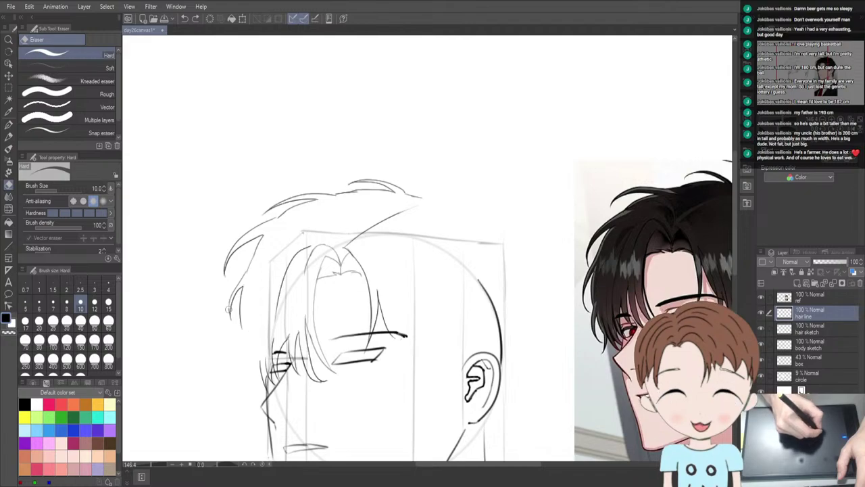
left_click_drag(228, 310, 234, 292)
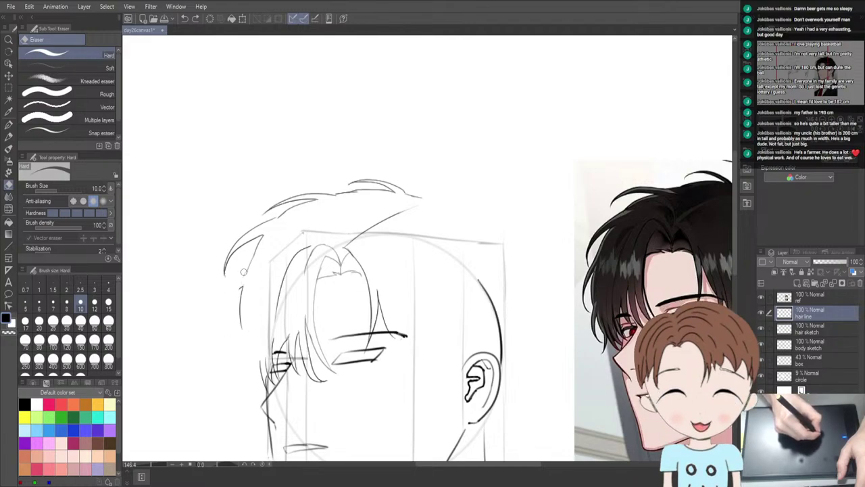
key("p")
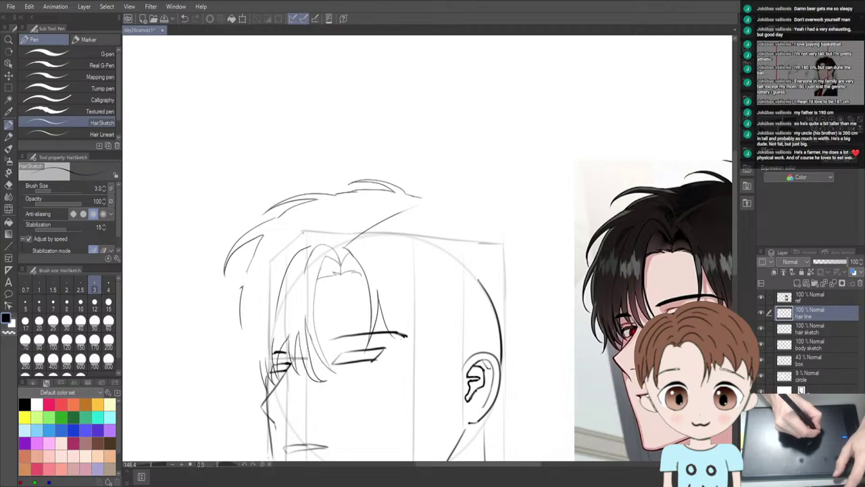
left_click_drag(240, 287, 233, 346)
key("ctrl+z")
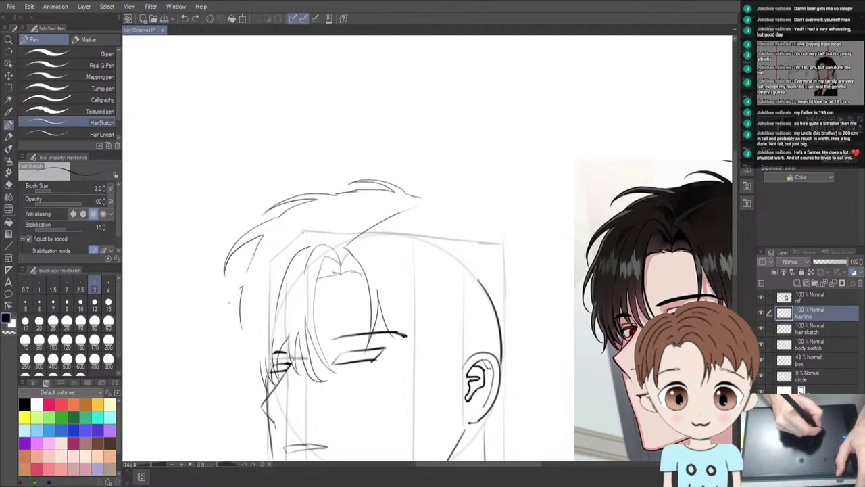
mouse_move(241, 286)
left_mouse_down()
mouse_move(230, 310)
mouse_move(235, 334)
left_mouse_up()
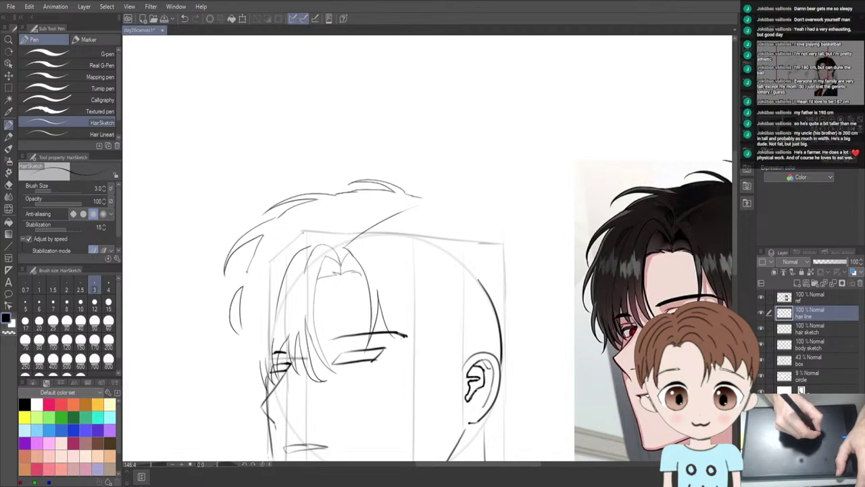
Draw a line joining the upper tuft's inner edge to the second strand's outer curve and refine the strand's pointed tip
mouse_move(248, 272)
left_mouse_down()
mouse_move(224, 333)
mouse_move(244, 290)
mouse_move(233, 294)
mouse_move(229, 317)
left_mouse_up()
key("ctrl+z")
key("ctrl+z")
key("ctrl+z")
key("ctrl+z")
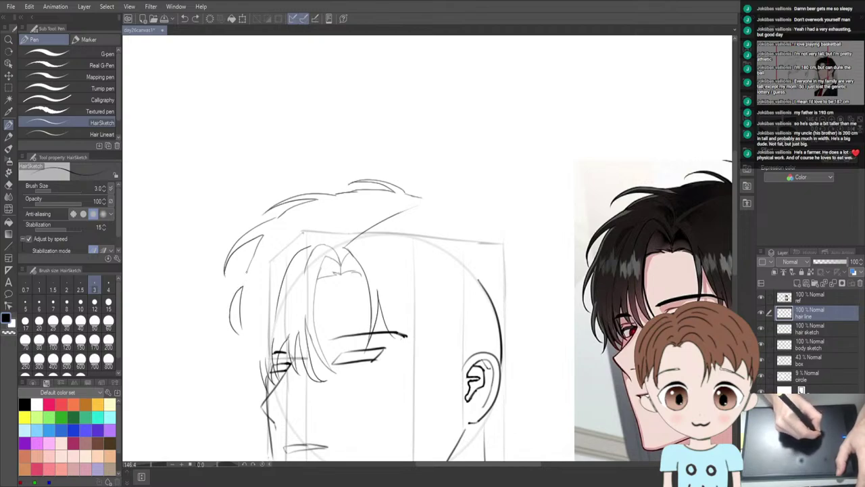
left_click_drag(247, 271, 239, 282)
left_click_drag(239, 281, 226, 315)
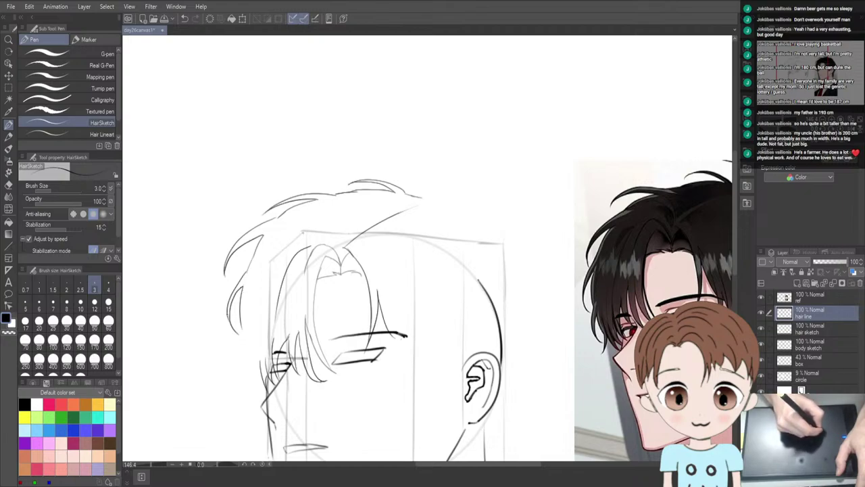
left_click_drag(232, 314, 228, 329)
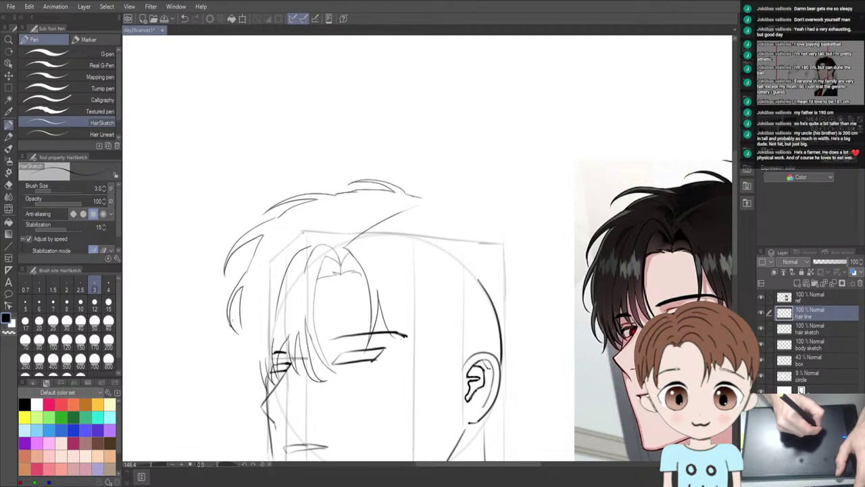
key("e")
key("p")
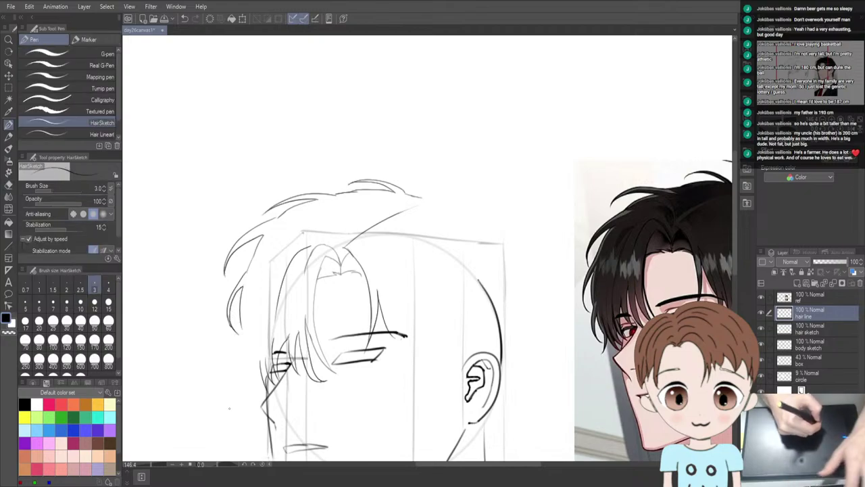
Try to draw a long hair contour descending from the second strand's end to beside the far eye
left_click_drag(275, 389, 247, 341)
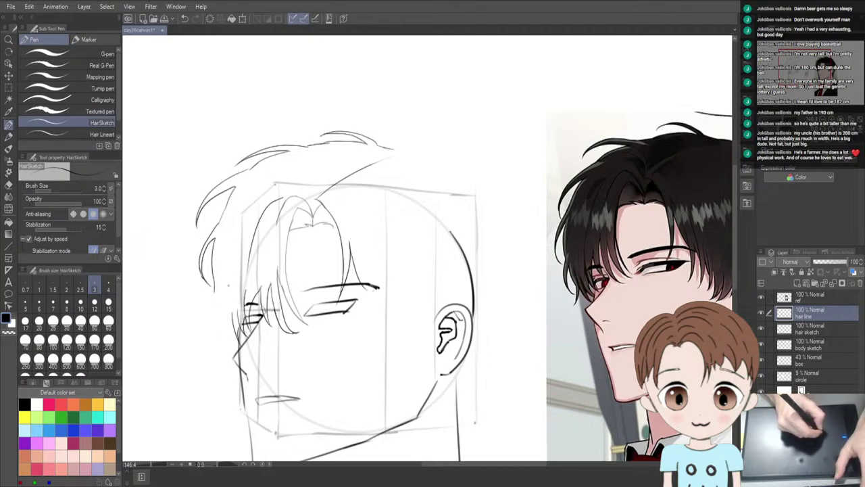
left_click_drag(210, 294, 215, 342)
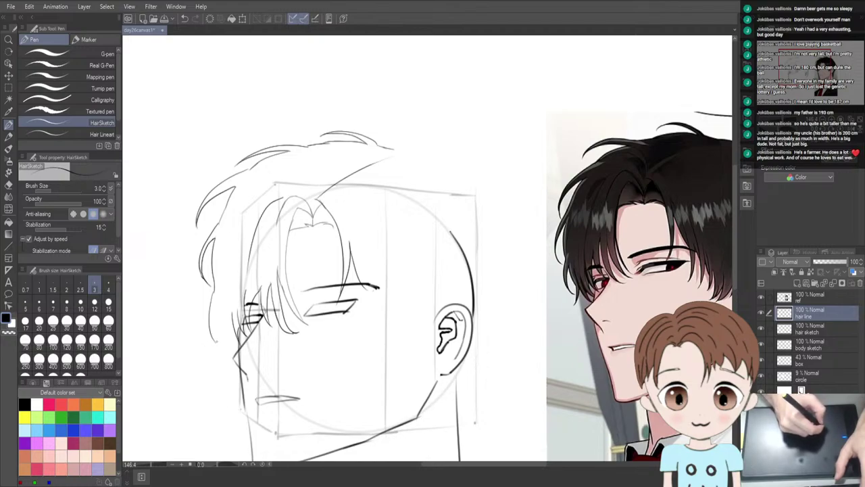
key("ctrl+z")
key("ctrl+y")
key("ctrl+z")
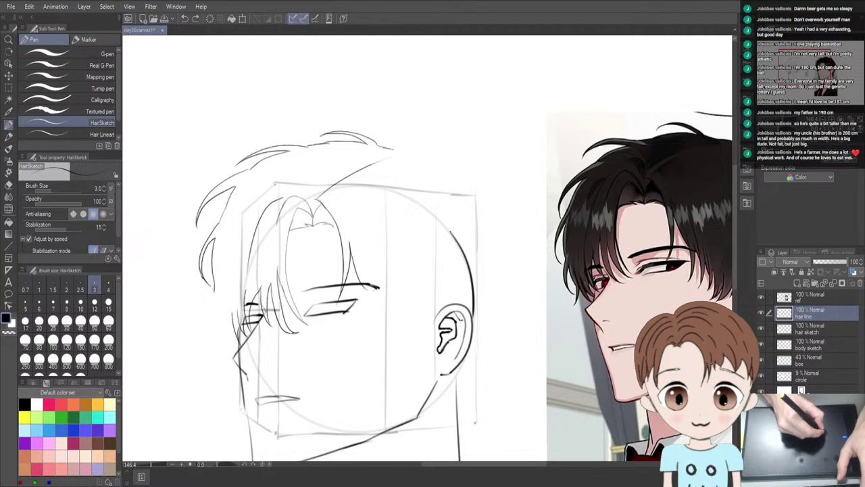
left_click_drag(211, 288, 214, 342)
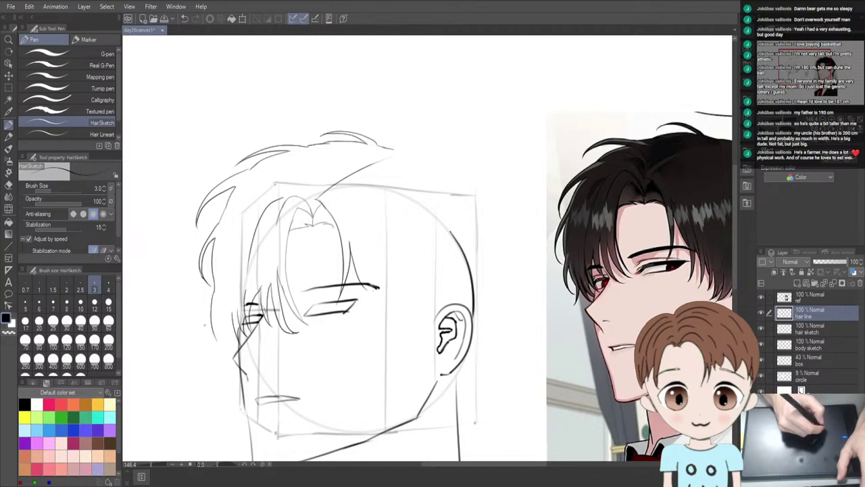
key("ctrl+z")
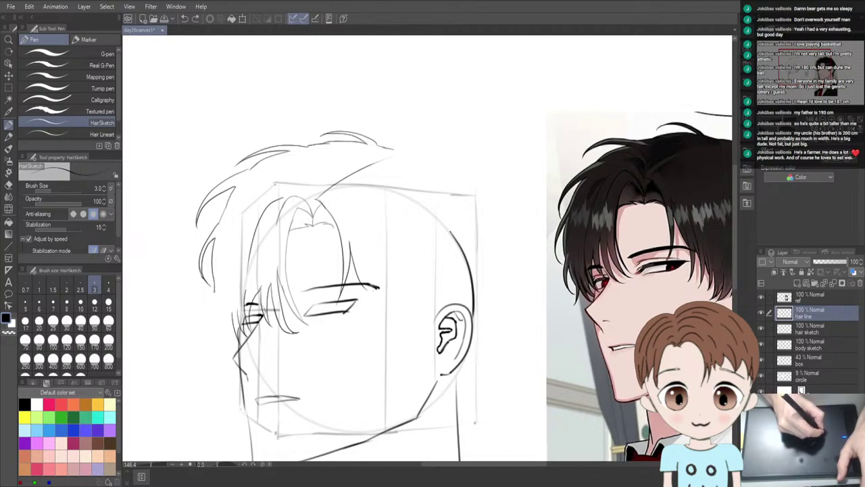
left_click_drag(211, 294, 215, 339)
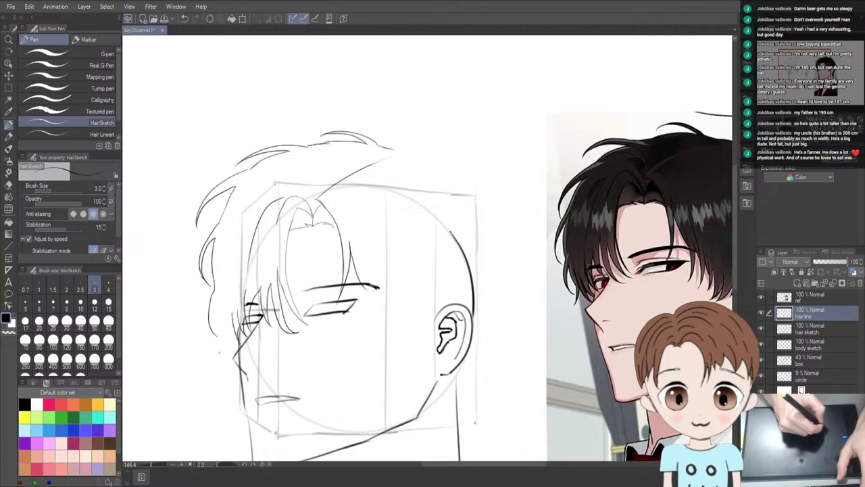
key("ctrl+z")
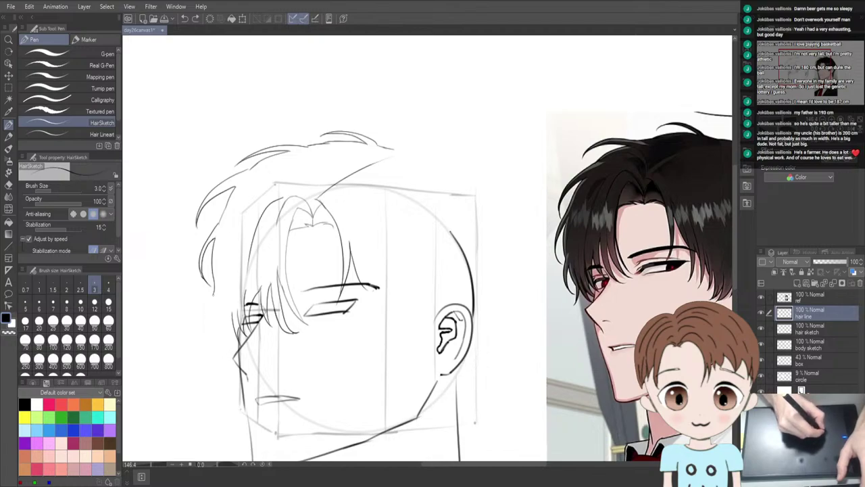
left_click_drag(210, 294, 213, 332)
key("ctrl+z")
left_click_drag(213, 291, 211, 335)
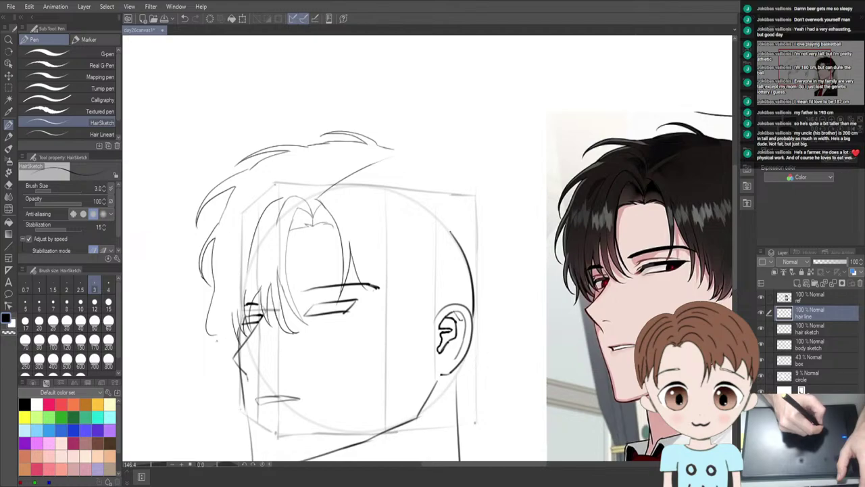
Erase the descending contour with the Hard eraser and redraw it with HairSketch as a third strand's outer curve below the second strand
key("e")
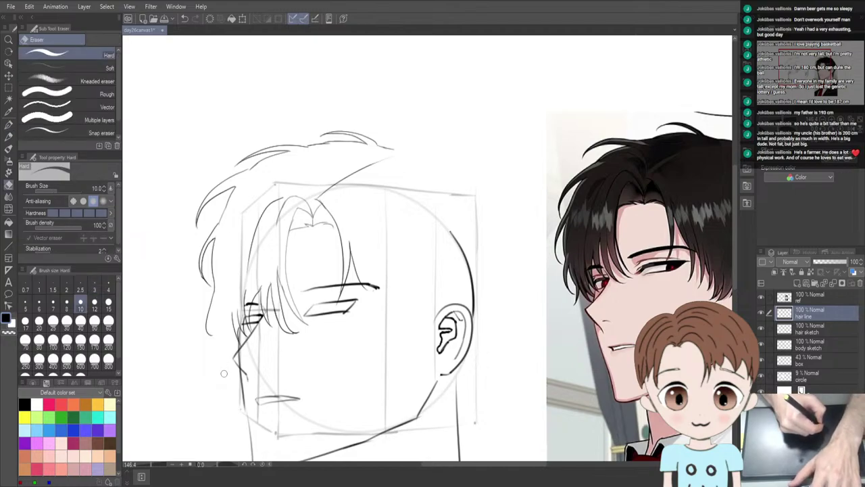
left_click_drag(210, 294, 213, 342)
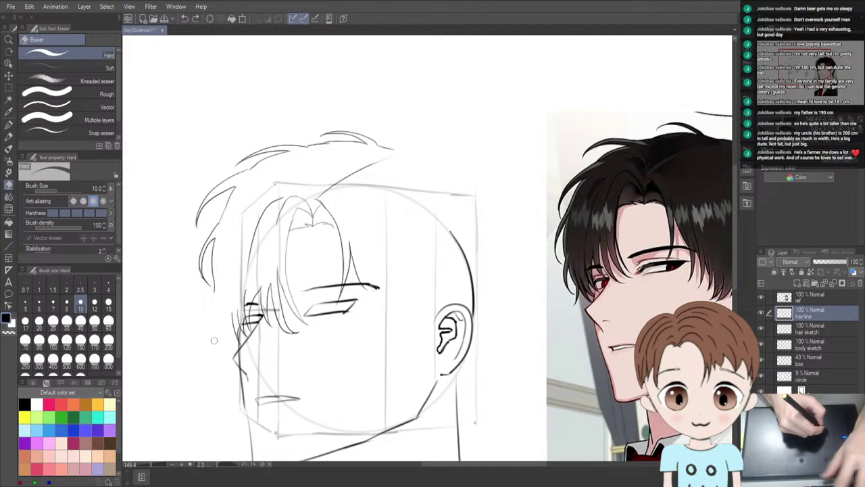
key("p")
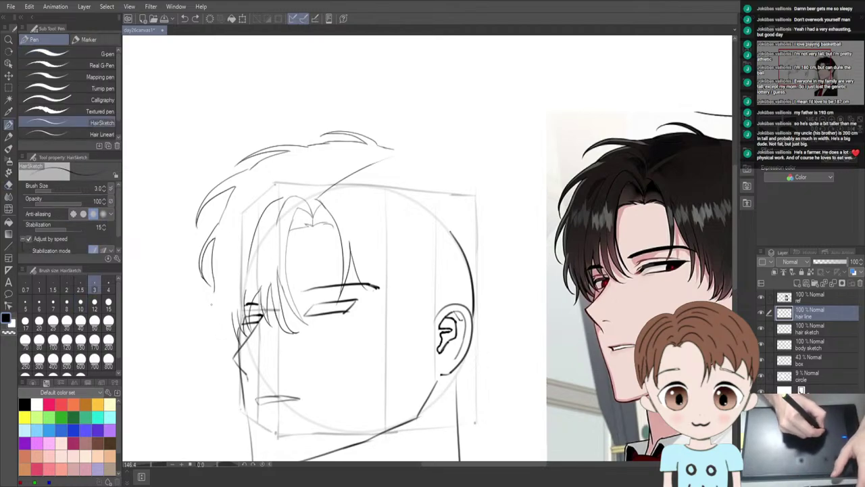
left_click_drag(214, 291, 210, 306)
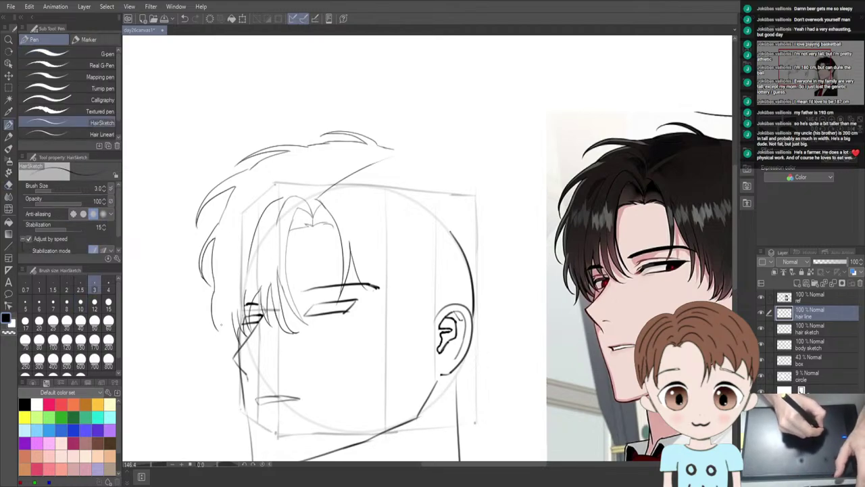
key("ctrl+z")
left_click_drag(212, 292, 211, 324)
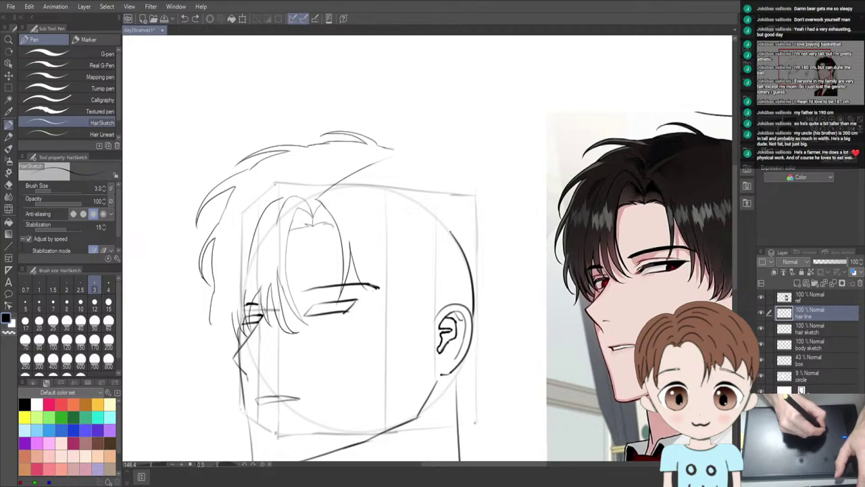
key("ctrl+z")
left_click_drag(210, 292, 213, 334)
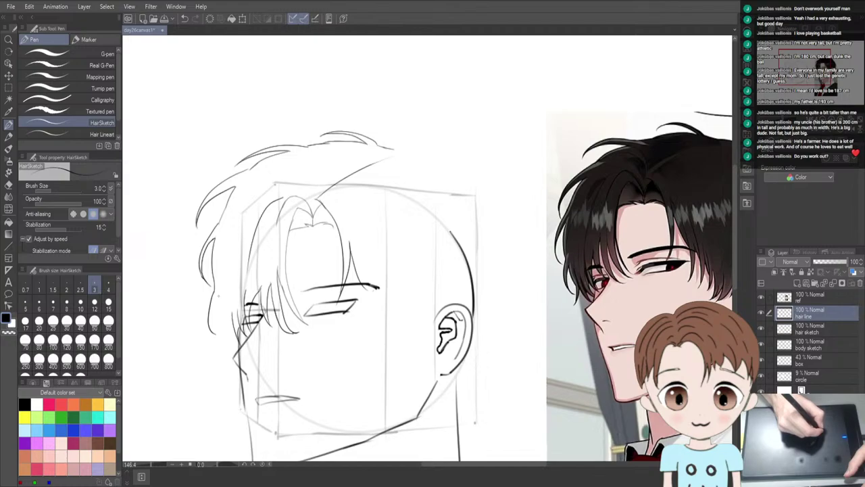
Draw the inner edge of the third strand down to its tip beside the far eye, redrawing it until it tapers cleanly
left_click_drag(218, 295, 211, 333)
key("ctrl+z")
left_click_drag(219, 296, 209, 333)
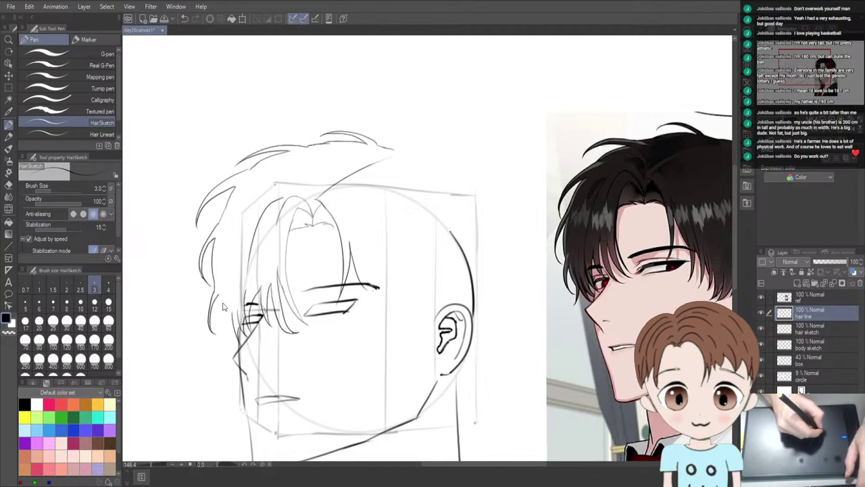
key("ctrl+z")
left_click_drag(218, 300, 209, 333)
key("ctrl+z")
left_click_drag(218, 300, 208, 334)
key("ctrl+z")
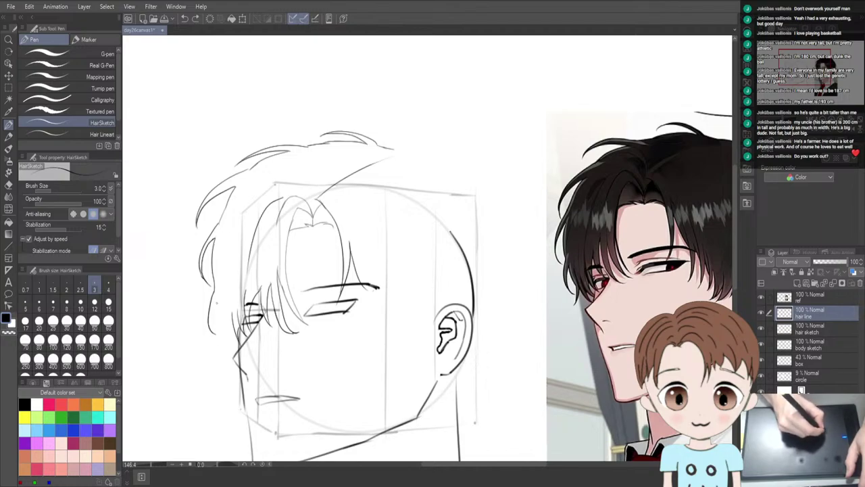
left_click_drag(218, 301, 211, 334)
key("ctrl+z")
left_click_drag(217, 301, 209, 334)
key("ctrl+z")
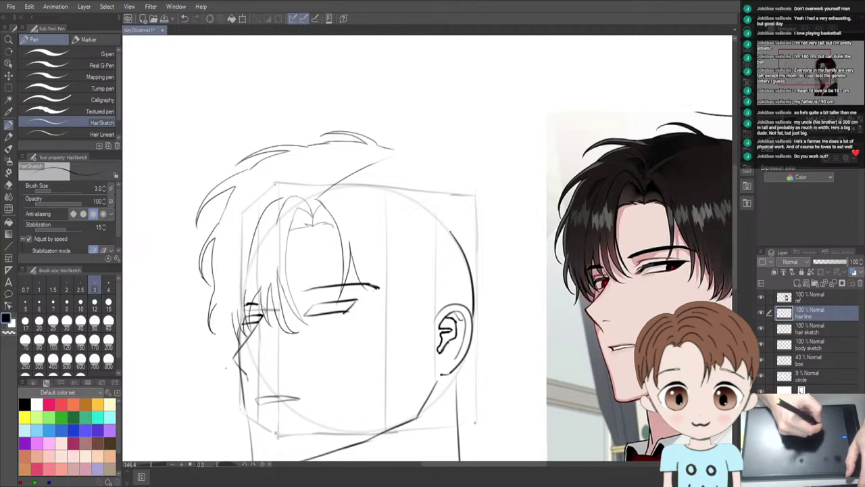
Draw a fourth hair strand's outer curve below the third strand, ending in a tip beside the far eye, comparing it with and without
left_click_drag(225, 302, 215, 343)
key("ctrl+z")
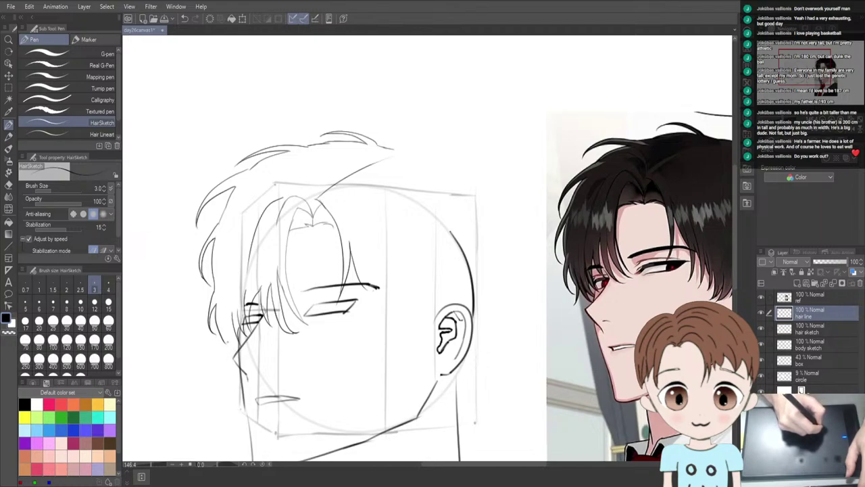
key("ctrl+z")
mouse_move(224, 304)
left_mouse_down()
mouse_move(217, 363)
mouse_move(225, 354)
mouse_move(217, 359)
left_mouse_up()
key("ctrl+z")
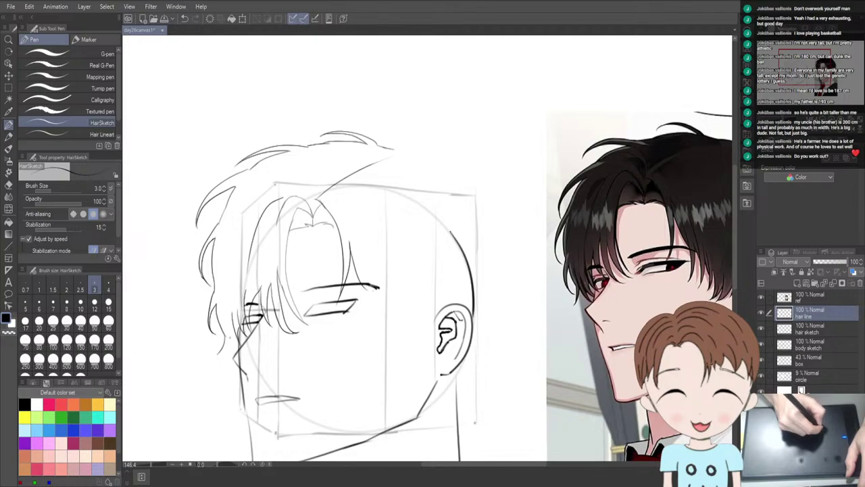
key("ctrl+z")
key("ctrl+y")
key("ctrl+z")
key("ctrl+y")
key("ctrl+z")
key("ctrl+y")
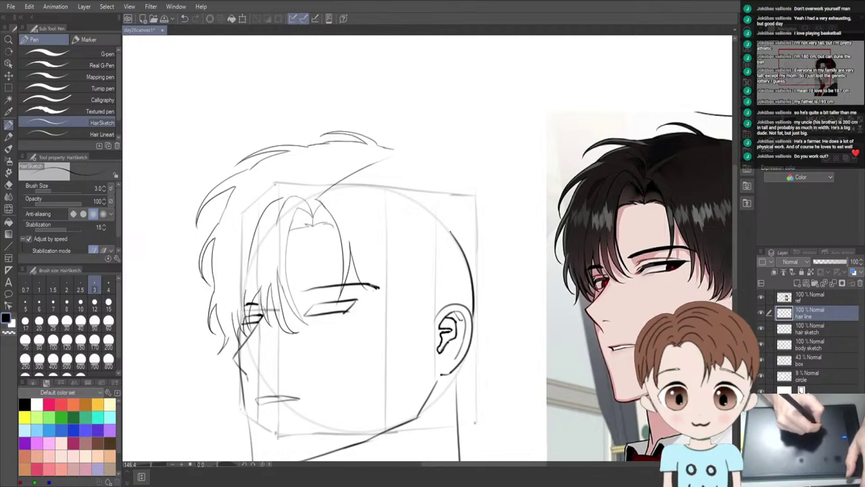
Draw the inner edge of the fourth strand from its tip up toward the far eye, redrawing it for a clean taper
mouse_move(232, 344)
left_mouse_down()
mouse_move(242, 339)
mouse_move(232, 332)
left_mouse_up()
key("ctrl+z")
key("ctrl+z")
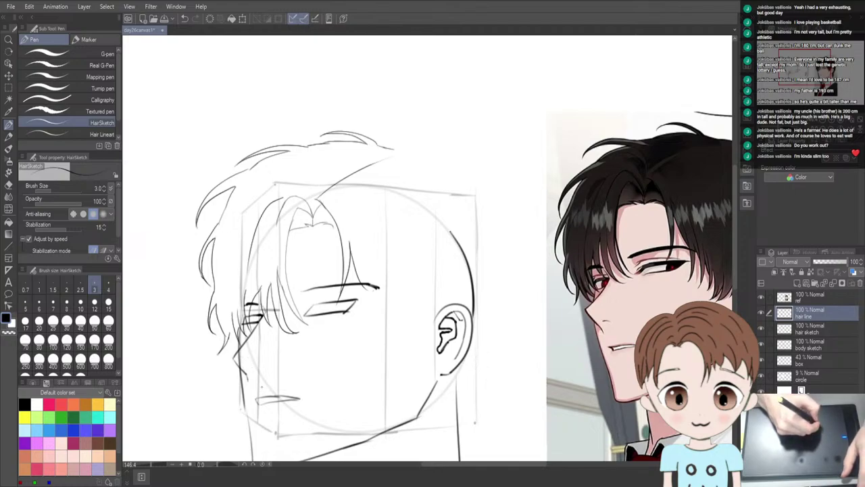
mouse_move(231, 322)
left_mouse_down()
mouse_move(231, 339)
mouse_move(231, 330)
left_mouse_up()
key("ctrl+z")
key("ctrl+z")
key("ctrl+z")
key("ctrl+z")
key("ctrl+z")
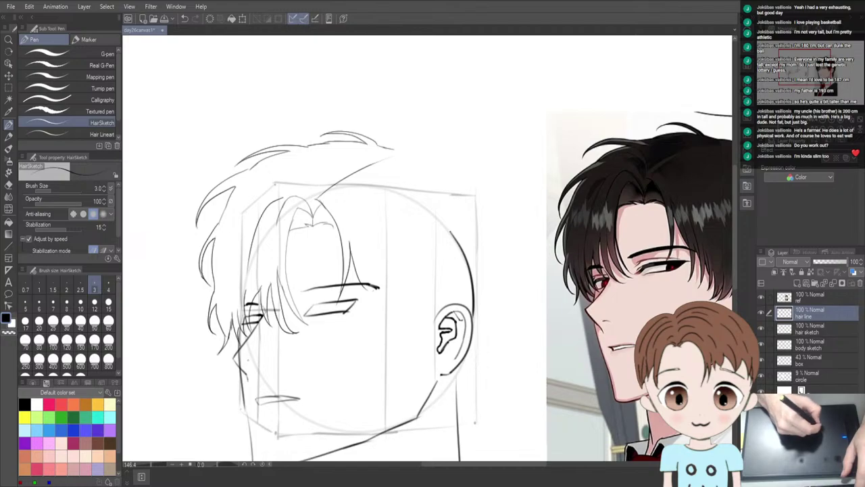
key("ctrl+z")
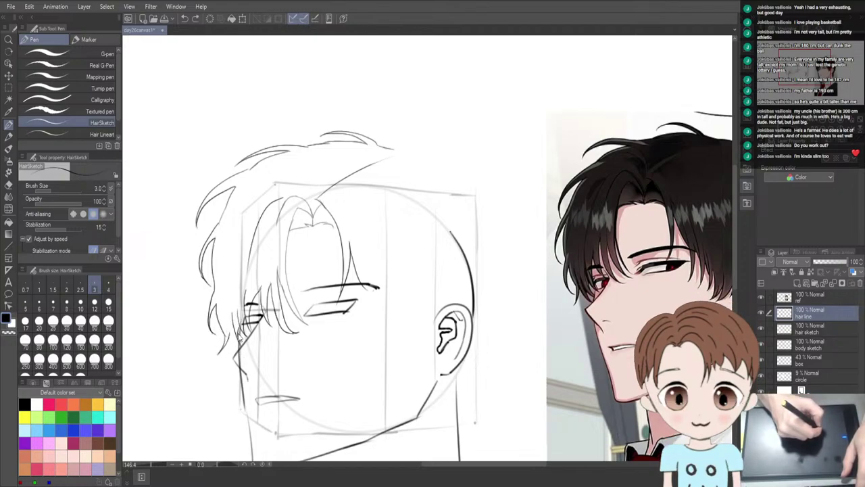
Refine the short hair wisps between the fourth strand's tip and the far eye
left_click_drag(235, 315, 238, 325)
key("ctrl+z")
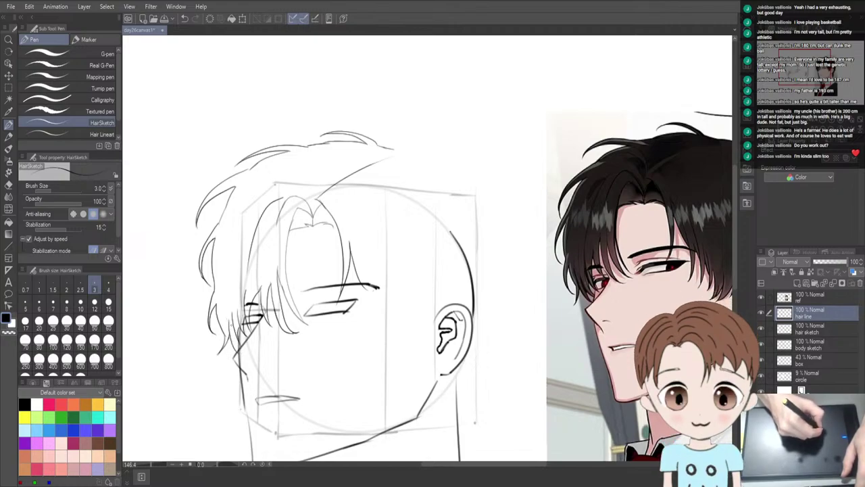
key("ctrl+z")
key("ctrl+z")
left_click_drag(230, 315, 233, 342)
key("ctrl+z")
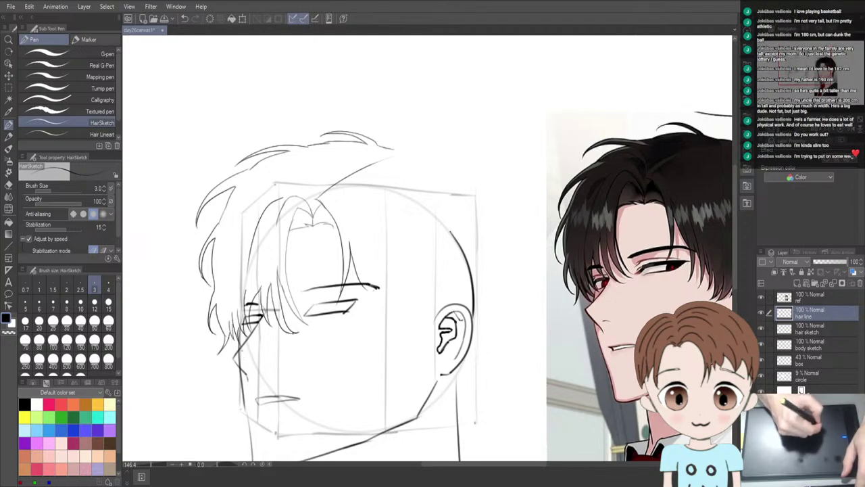
Extend the crown contour a short way toward the back of the head from the top tuft's end
left_click_drag(466, 265, 398, 268)
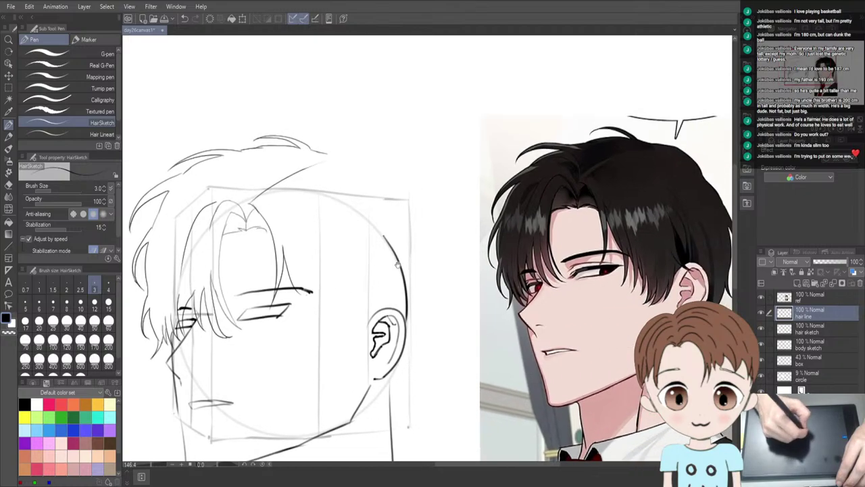
scroll(363, 237, "up", 1)
scroll(336, 224, "right", 1)
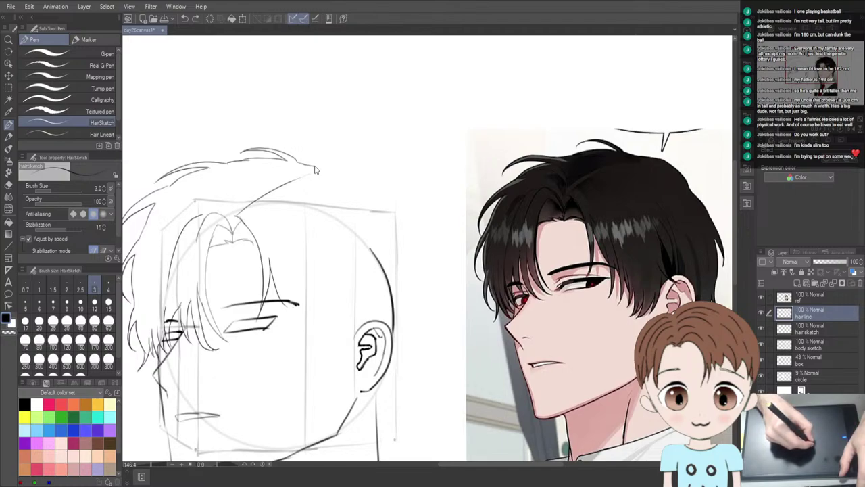
mouse_move(312, 166)
left_mouse_down()
mouse_move(335, 167)
mouse_move(349, 184)
mouse_move(334, 165)
mouse_move(364, 189)
left_mouse_up()
key("ctrl+z")
key("ctrl+z")
key("ctrl+z")
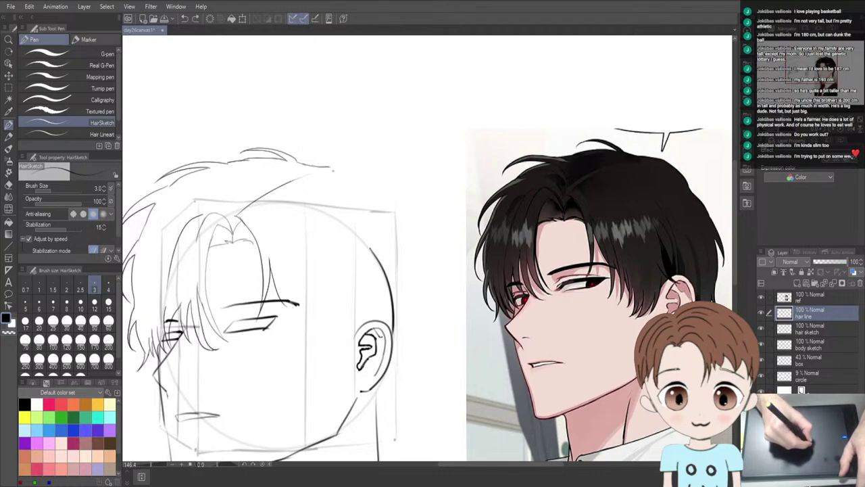
Try to continue the crown contour in a rounded curve down toward the guide box's upper edge
left_click_drag(328, 167, 361, 203)
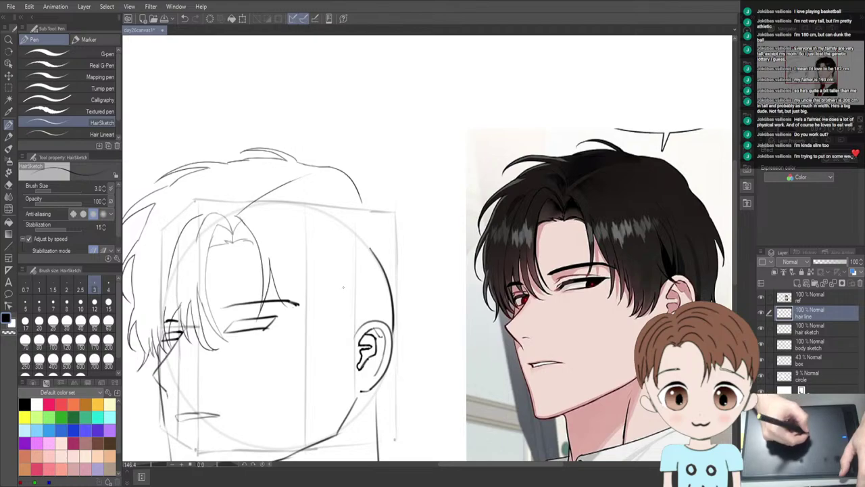
key("ctrl+z")
left_click_drag(327, 167, 361, 189)
key("ctrl+z")
left_click_drag(326, 167, 361, 192)
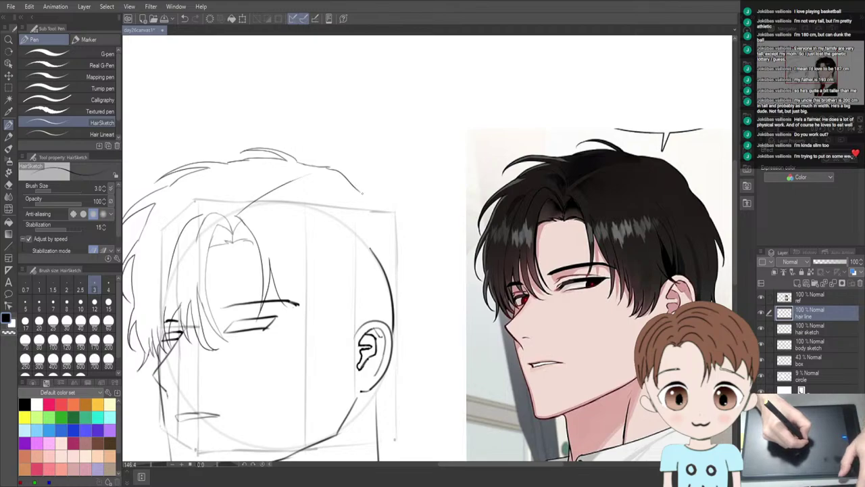
key("e")
key("p")
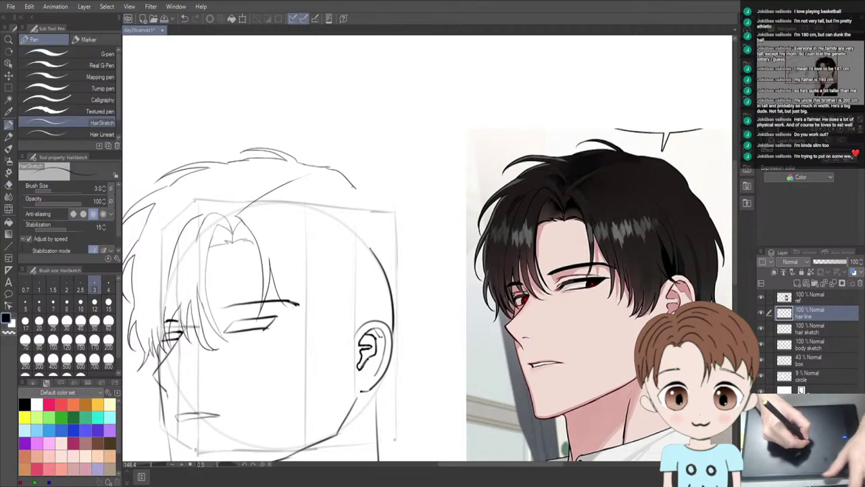
Try to carry the crown contour across the guide box's top edge toward its upper back corner
left_click_drag(351, 186, 360, 211)
key("ctrl+z")
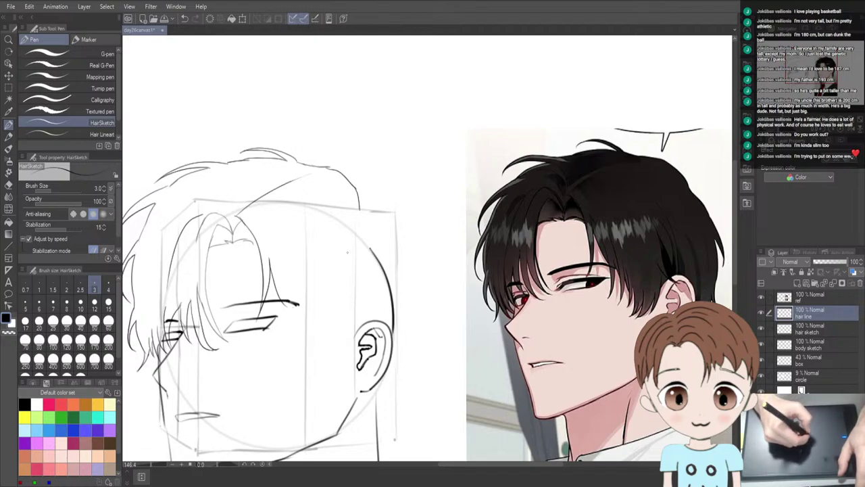
key("ctrl+z")
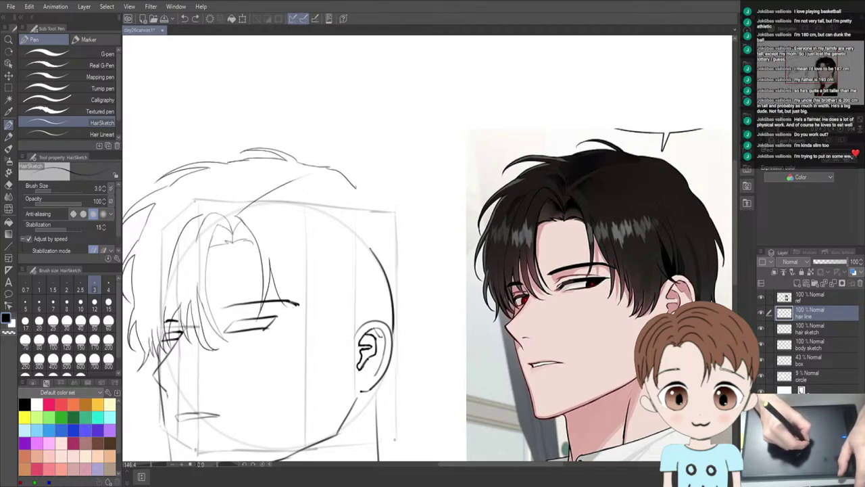
left_click_drag(356, 187, 361, 203)
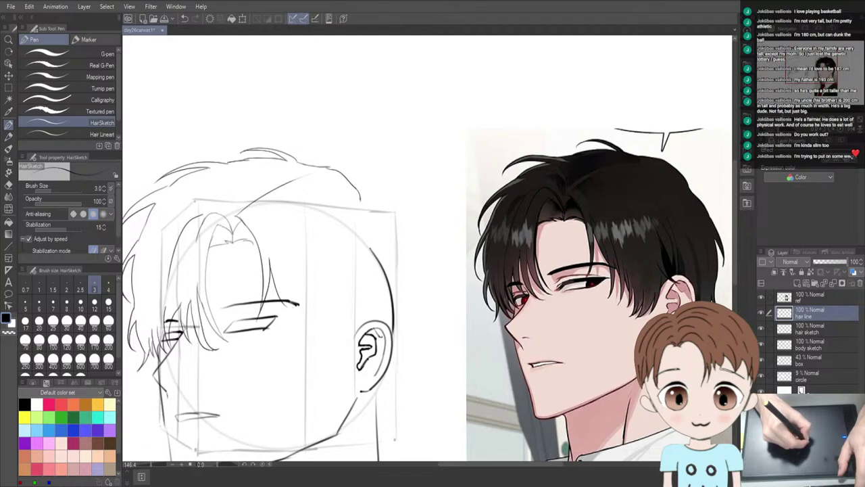
key("ctrl+z")
left_click_drag(359, 195, 384, 228)
key("ctrl+z")
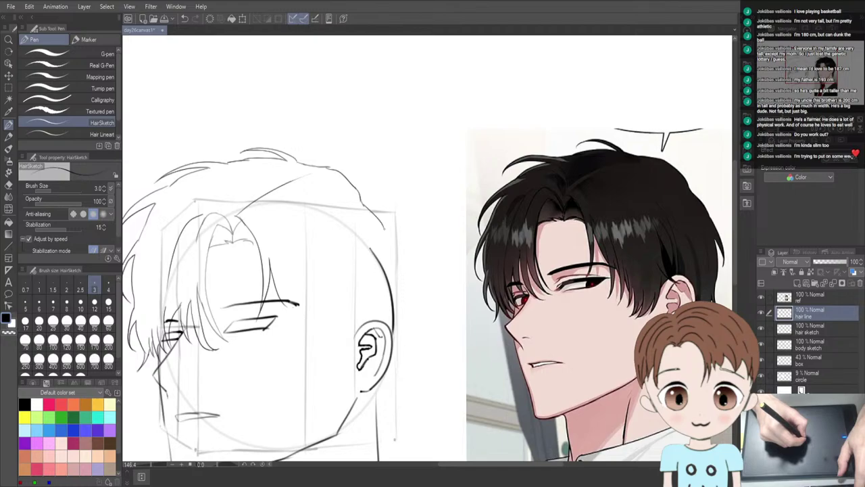
key("ctrl+z")
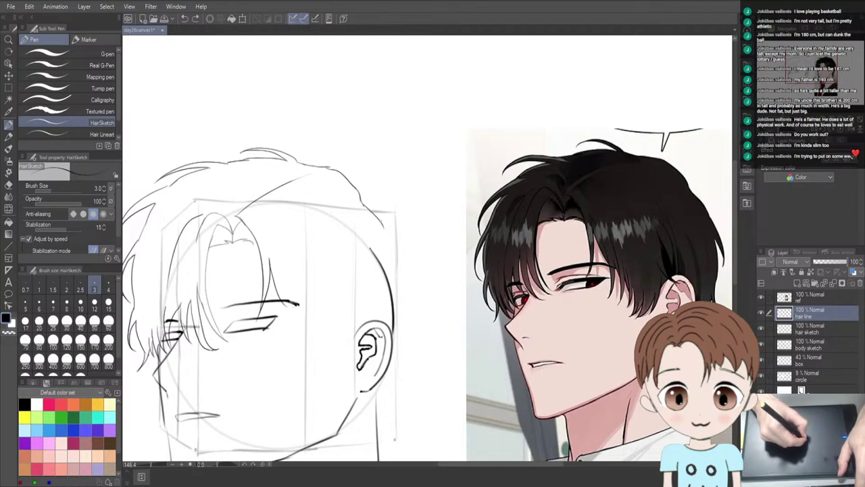
left_click_drag(381, 221, 387, 233)
key("ctrl+z")
key("ctrl+z")
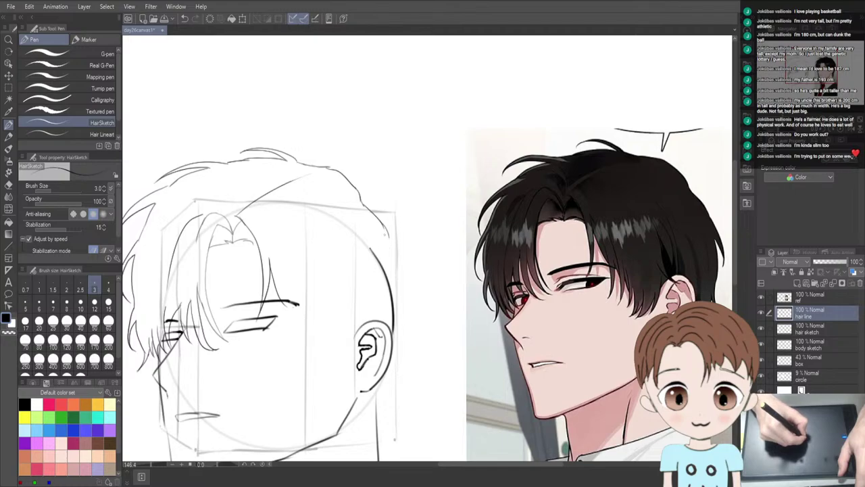
key("ctrl+z")
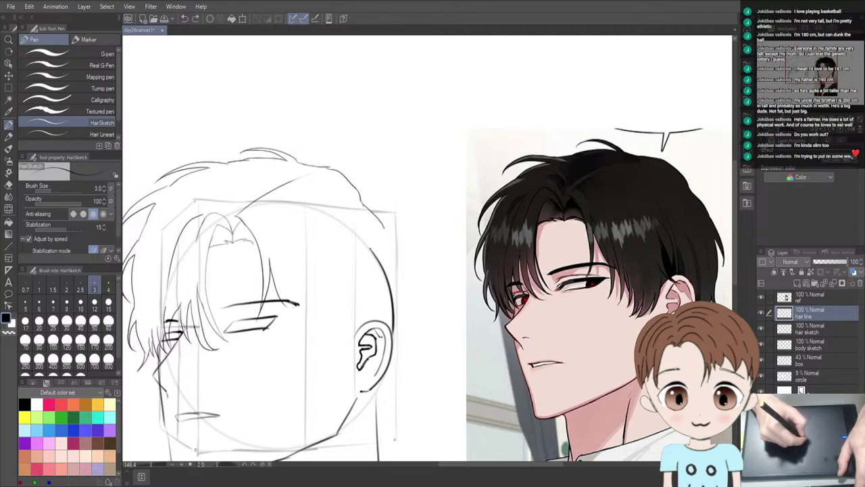
Try to draw the back hair contour from the box's upper back corner down past the skull line, with a tapering inner edge
left_click_drag(387, 230, 405, 294)
key("ctrl+z")
left_click_drag(383, 223, 396, 274)
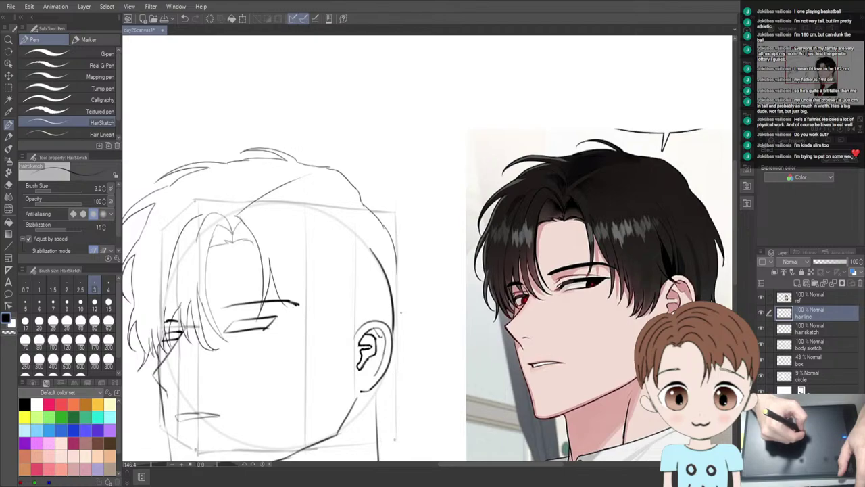
key("ctrl+z")
left_click_drag(383, 223, 396, 265)
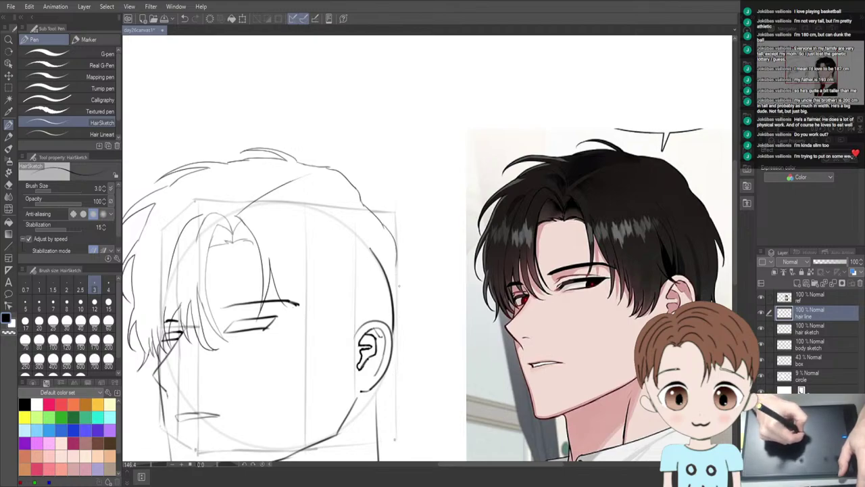
key("ctrl+z")
left_click_drag(383, 217, 401, 274)
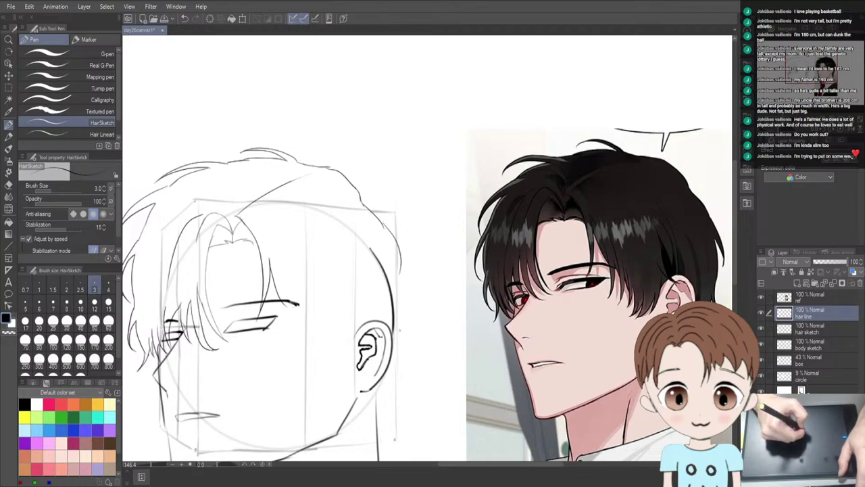
key("ctrl+z")
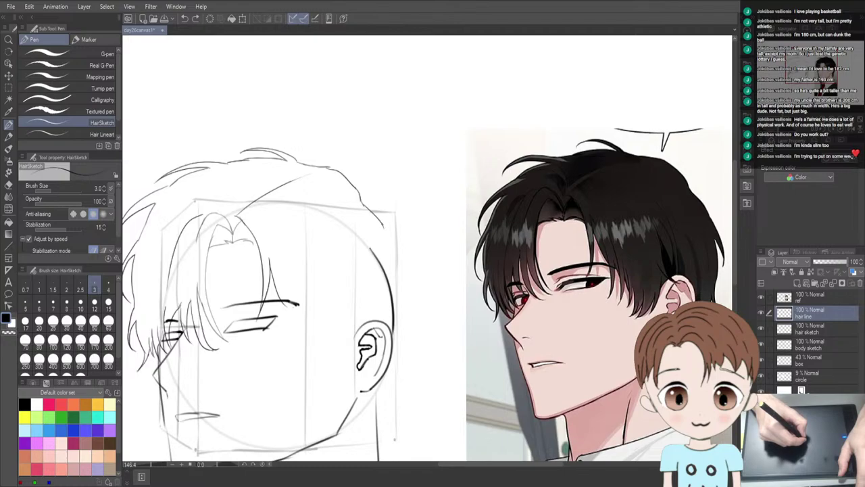
left_click_drag(382, 223, 403, 284)
key("ctrl+z")
left_click_drag(382, 221, 397, 287)
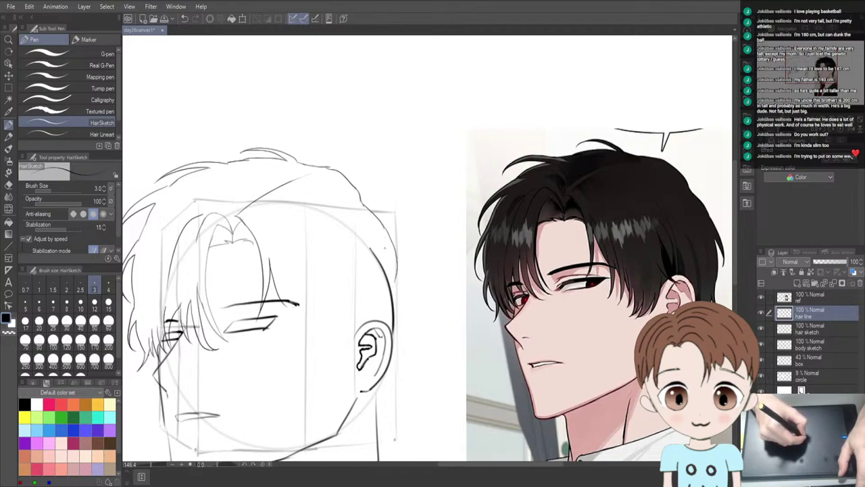
left_click_drag(383, 249, 395, 284)
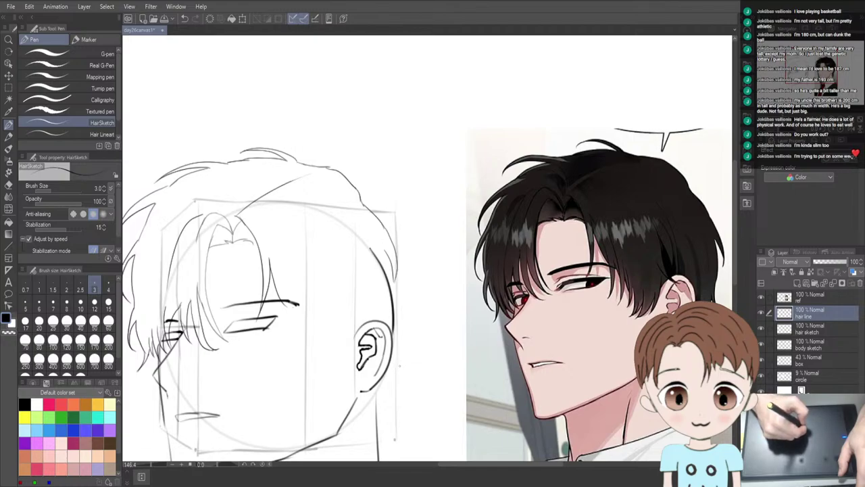
Undo the back hair strokes and the crown curve back to the short extension behind the top tuft
key("ctrl+z")
key("ctrl+z")
key("ctrl+z")
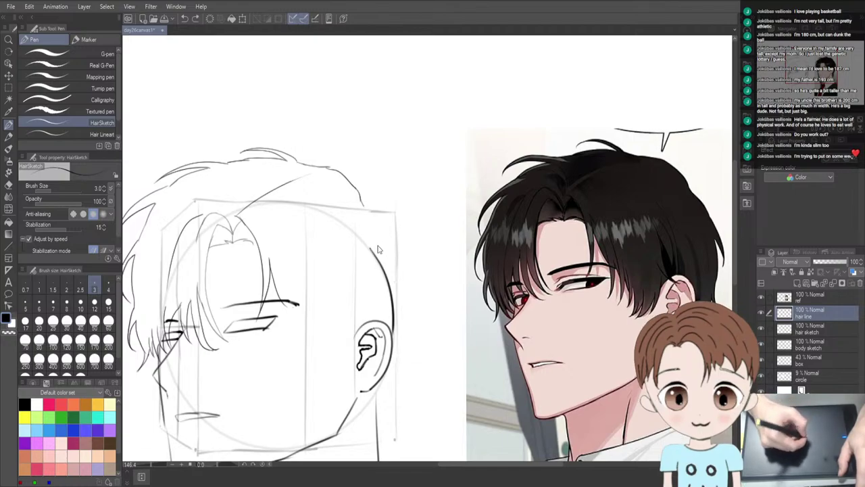
left_click_drag(363, 206, 376, 230)
key("ctrl+z")
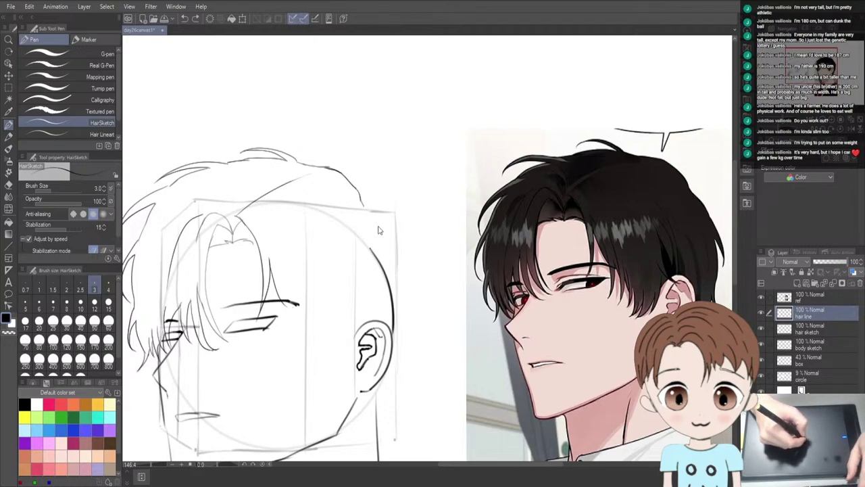
key("ctrl+z")
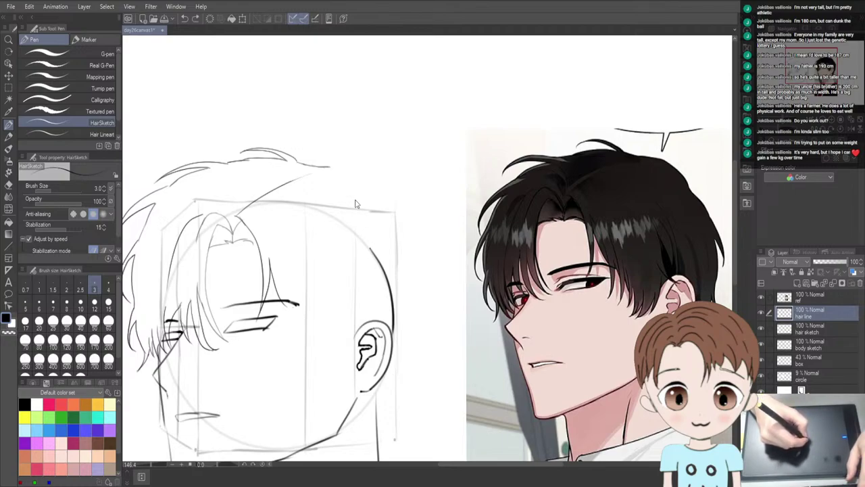
Redraw the crown contour with HairSketch, curving down to the guide box's top edge, and clean up its end with the Hard eraser
left_click_drag(330, 166, 343, 178)
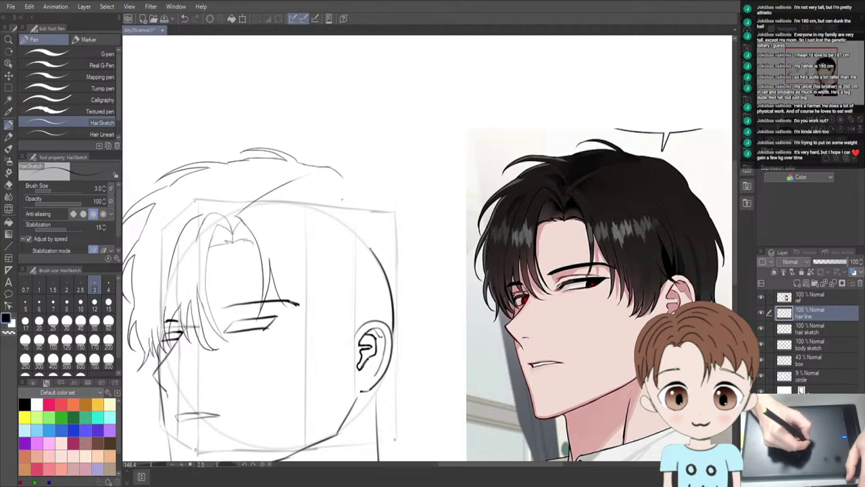
key("ctrl+z")
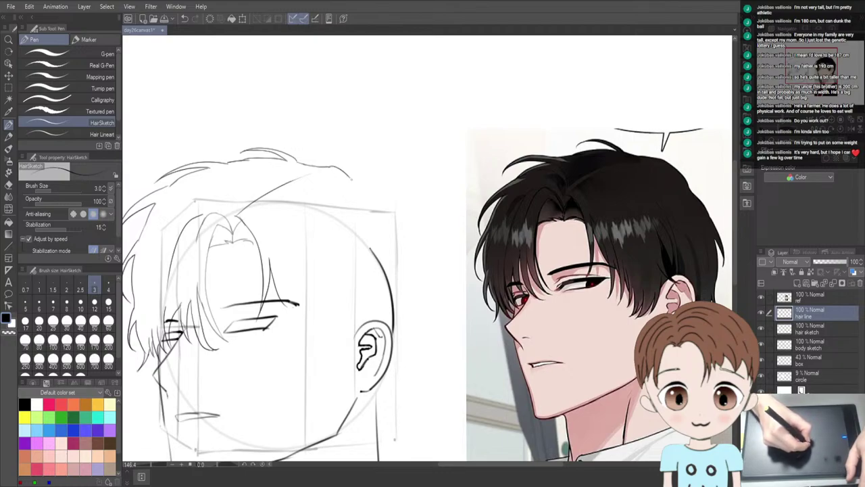
mouse_move(334, 166)
left_mouse_down()
mouse_move(363, 190)
mouse_move(369, 209)
left_mouse_up()
key("ctrl+z")
key("ctrl+z")
key("ctrl+z")
left_click_drag(352, 180, 376, 210)
key("ctrl+z")
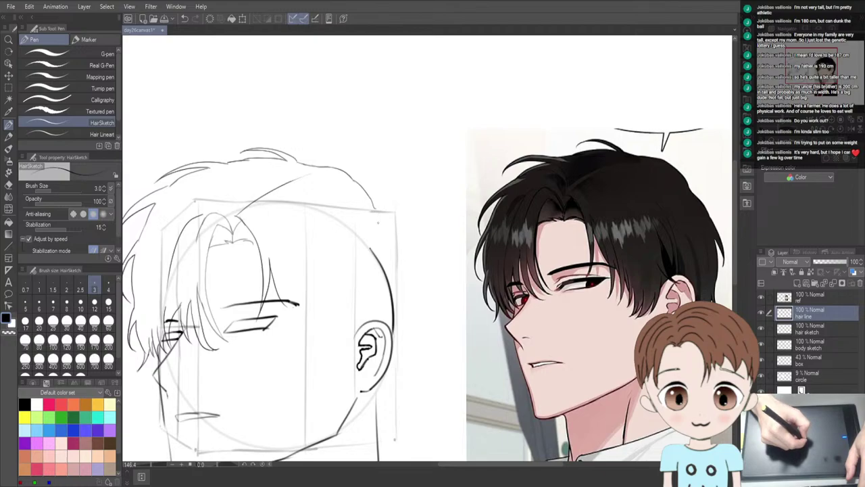
key("e")
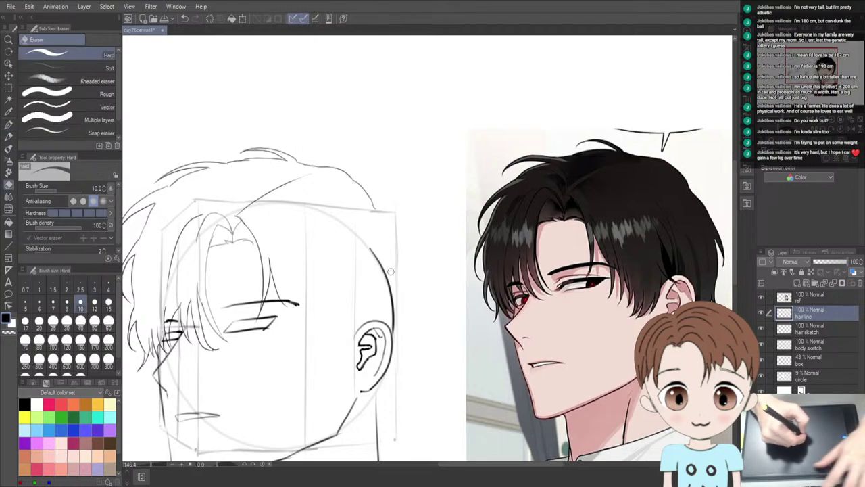
key("p")
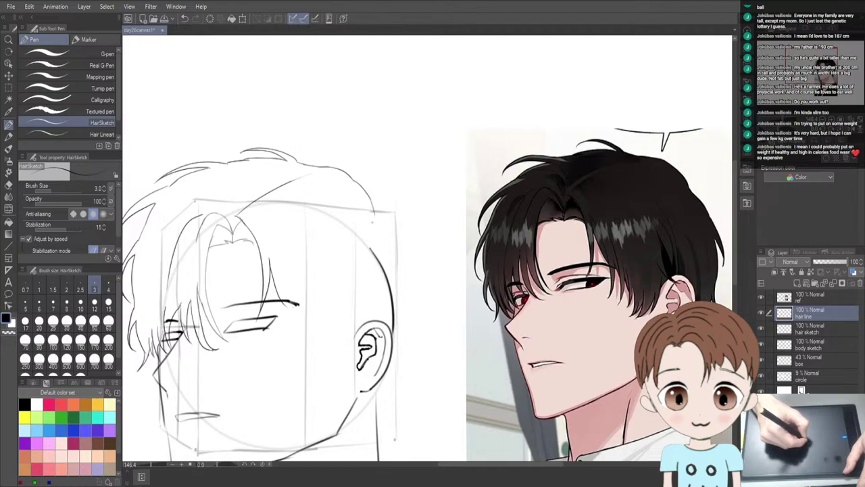
Extend the crown contour past the guide box's upper back corner and down behind the skull line with HairSketch
left_click_drag(373, 216, 377, 220)
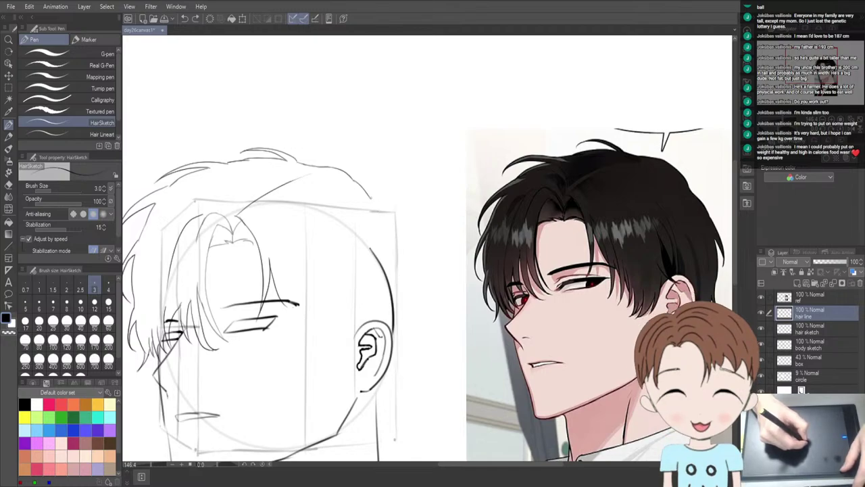
left_click_drag(376, 209, 405, 270)
key("ctrl+z")
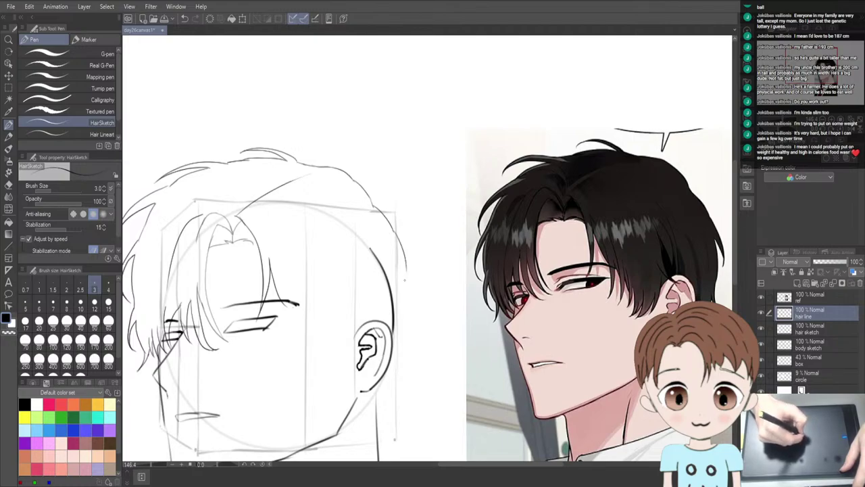
key("ctrl+z")
left_click_drag(392, 227, 405, 278)
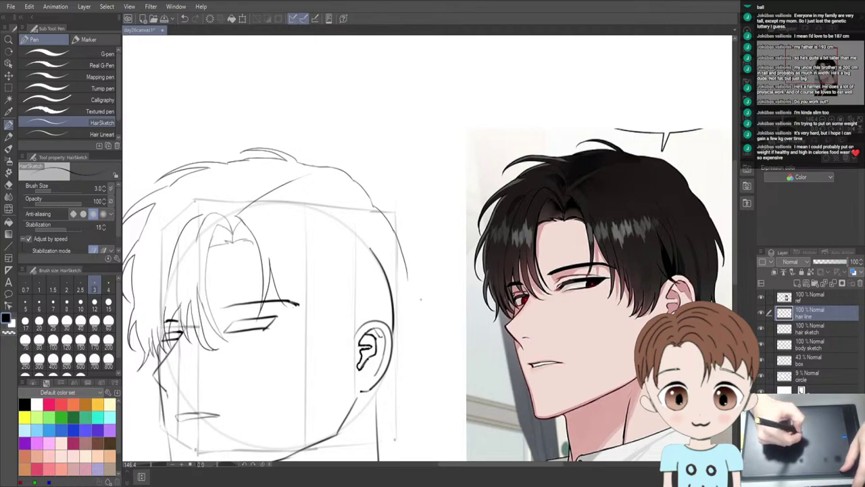
key("ctrl+z")
left_click_drag(393, 231, 405, 289)
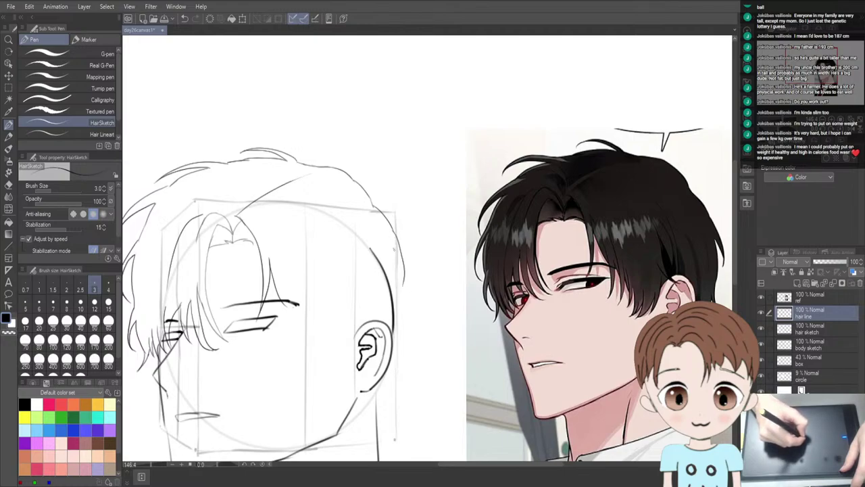
Draw a short strand branching off the back hair contour just below the guide box's upper back corner, tapering outward
left_click_drag(396, 249, 405, 288)
key("ctrl+z")
left_click_drag(396, 251, 404, 284)
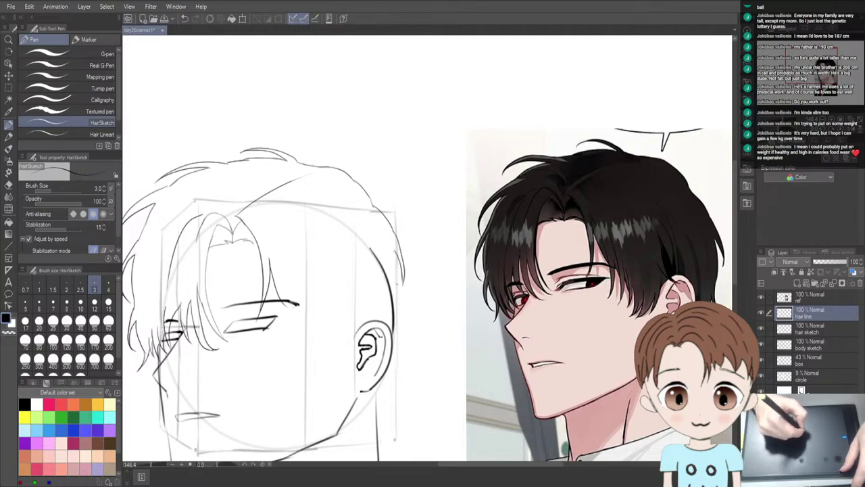
key("ctrl+z")
left_click_drag(396, 252, 404, 284)
key("ctrl+z")
left_click_drag(396, 251, 404, 283)
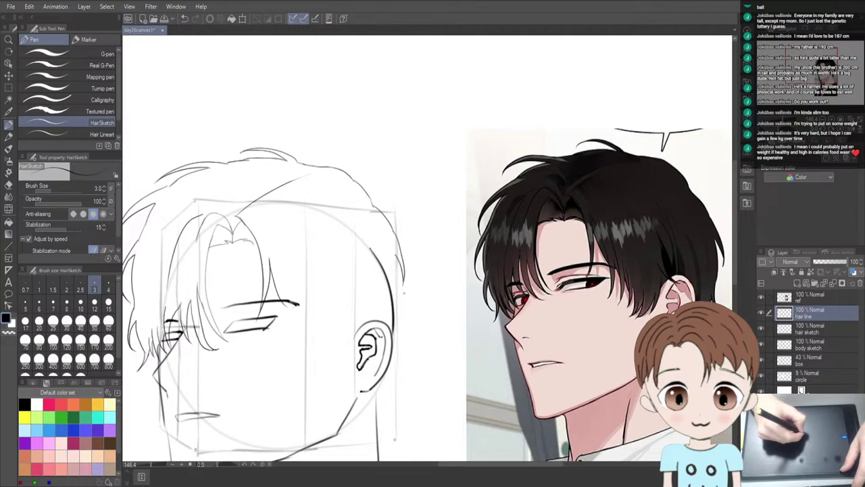
key("ctrl+z")
left_click_drag(396, 253, 404, 283)
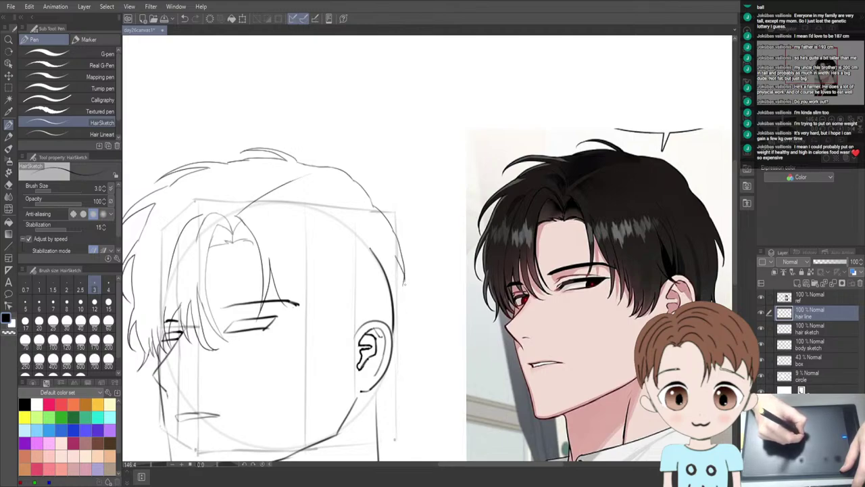
key("ctrl+z")
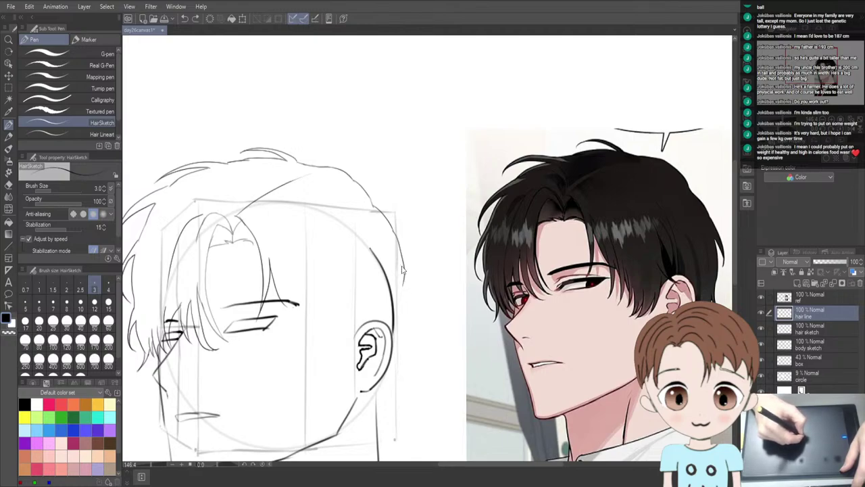
left_click_drag(396, 254, 404, 283)
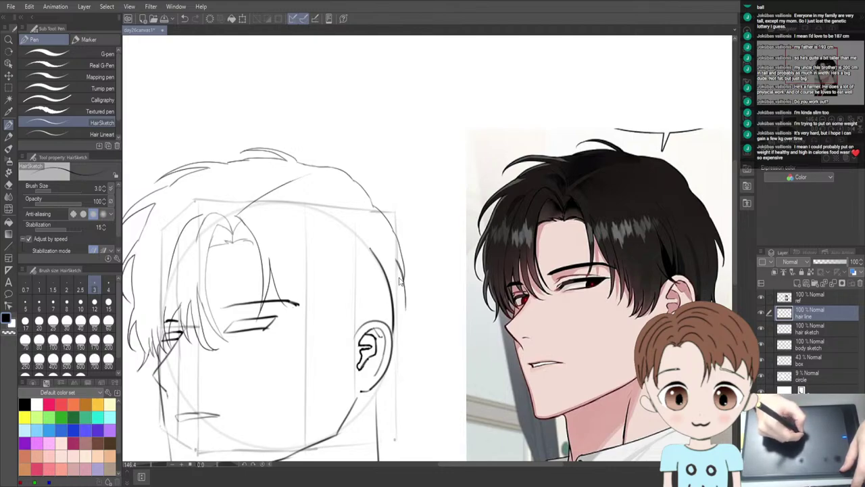
Continue the back hair contour down behind the ear, closing it with a tapering tip at the ear's lower half
left_click_drag(399, 263, 397, 304)
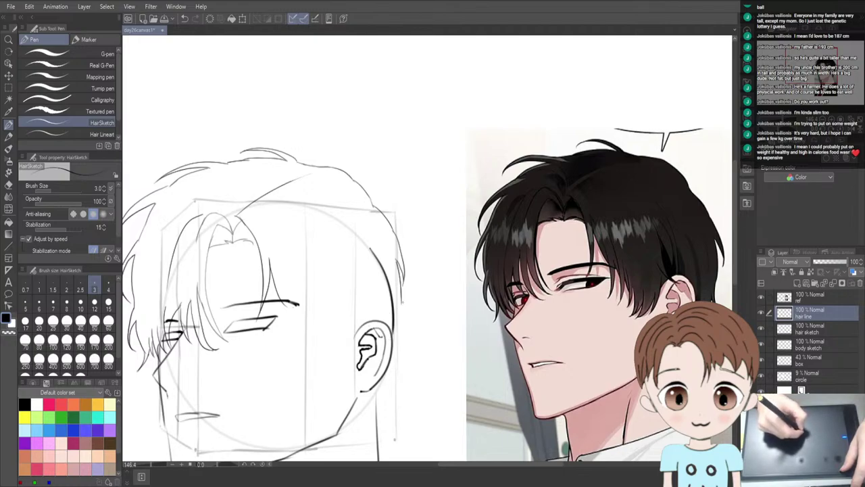
left_click_drag(402, 300, 400, 352)
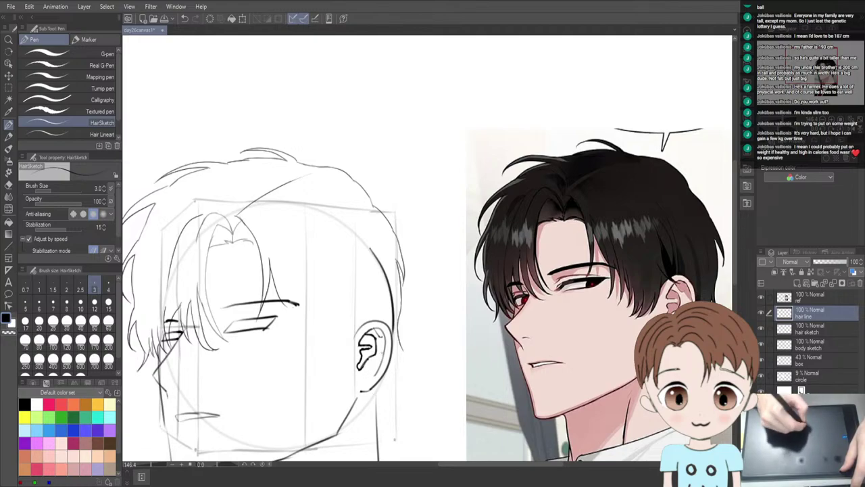
left_click_drag(403, 336, 399, 353)
key("ctrl+z")
key("ctrl+z")
key("ctrl+z")
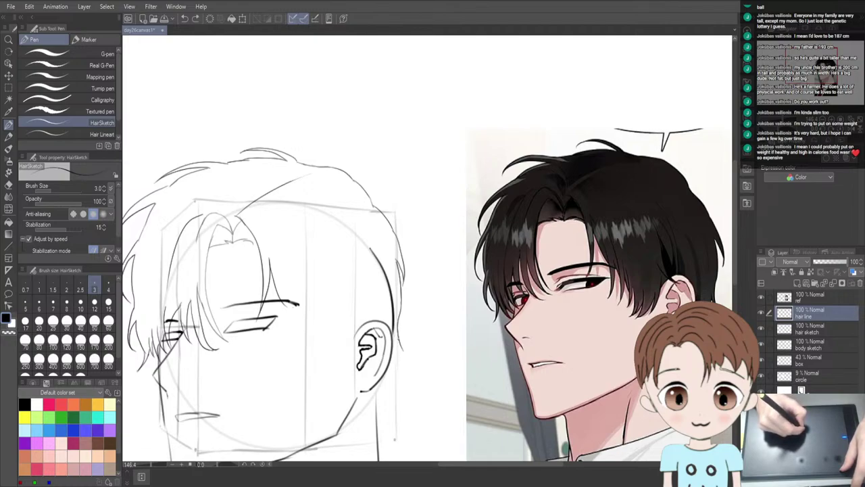
left_click_drag(401, 337, 397, 354)
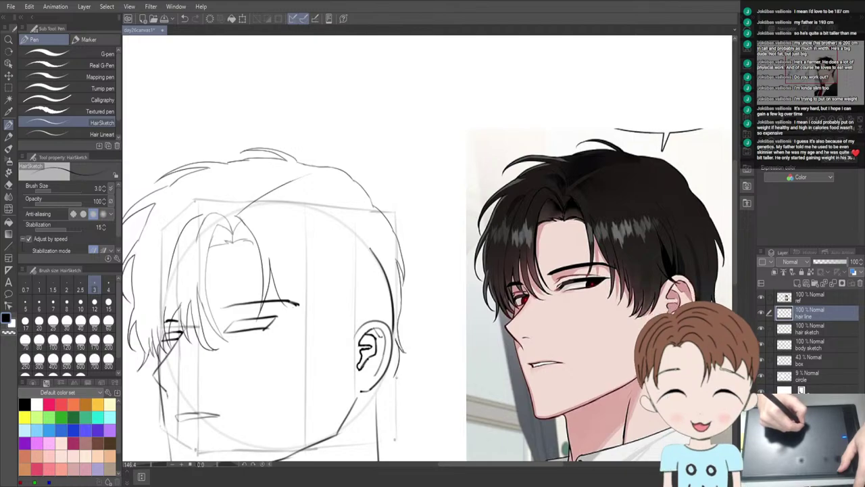
Draw the nape hair below the ear as a pointed strand tapering toward the back of the neck
left_click_drag(394, 376, 398, 401)
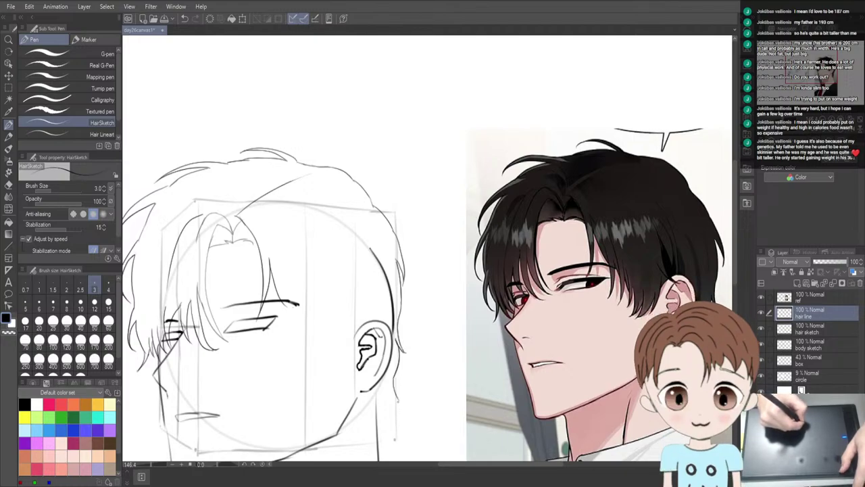
key("ctrl+z")
key("ctrl+y")
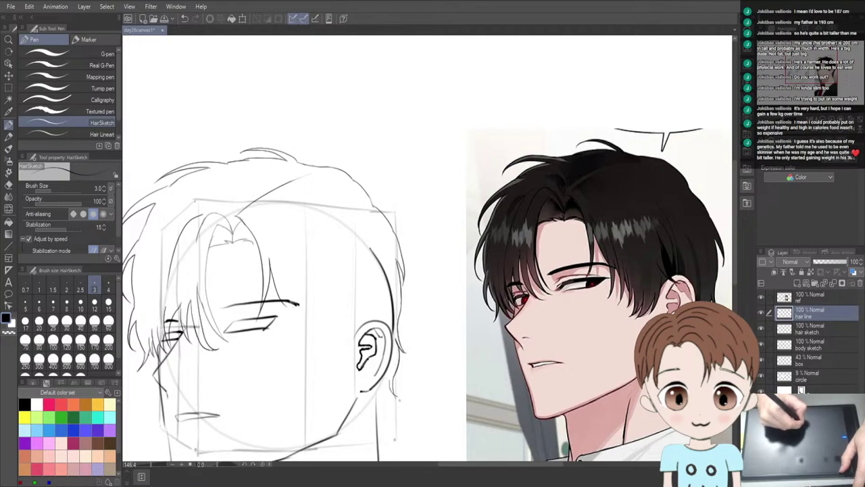
key("ctrl+z")
mouse_move(392, 381)
left_mouse_down()
mouse_move(396, 396)
mouse_move(379, 417)
left_mouse_up()
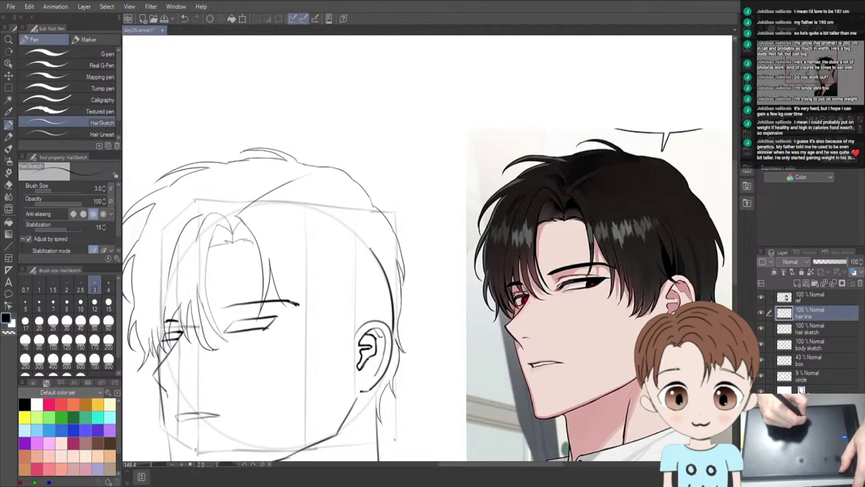
Add short fanned strokes along the forehead hairline, converging toward the parting between the bangs
scroll(433, 257, "up", 2)
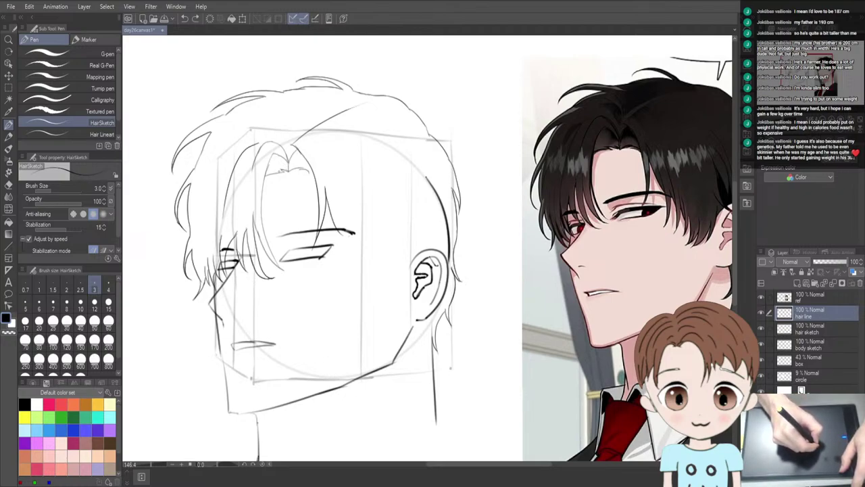
left_click_drag(266, 170, 285, 158)
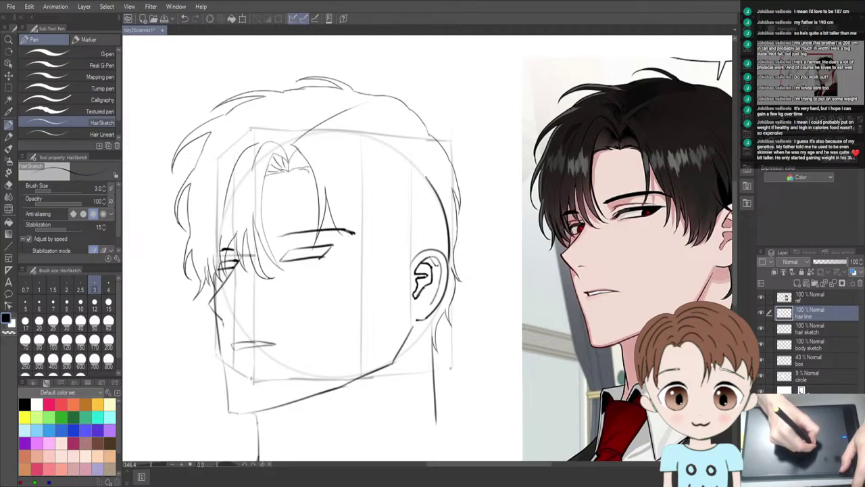
mouse_move(302, 167)
left_mouse_down()
mouse_move(309, 161)
mouse_move(298, 156)
left_mouse_up()
left_click_drag(296, 157, 303, 152)
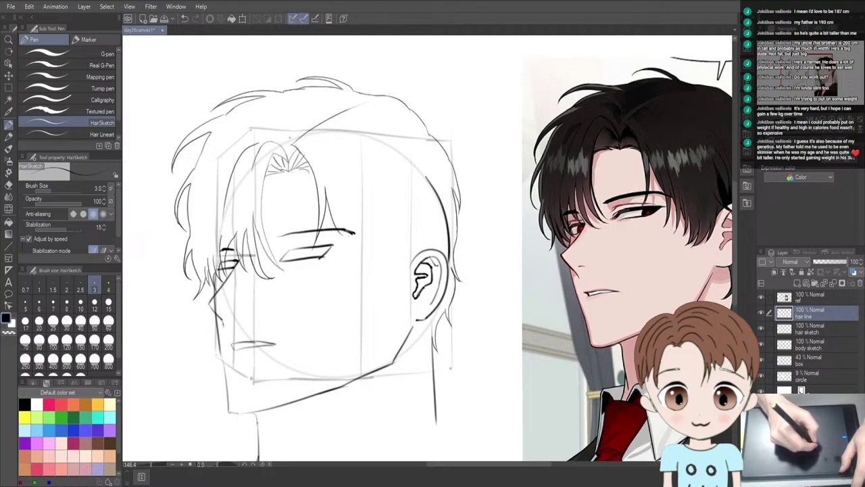
left_click_drag(290, 169, 296, 153)
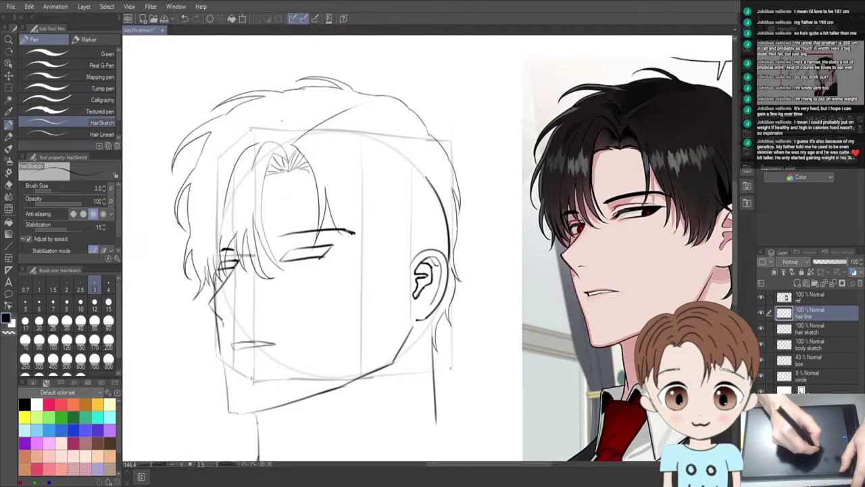
Try to draw long inner strands sweeping from the crown down through the front hair
mouse_move(215, 149)
left_mouse_down()
mouse_move(274, 114)
mouse_move(198, 196)
left_mouse_up()
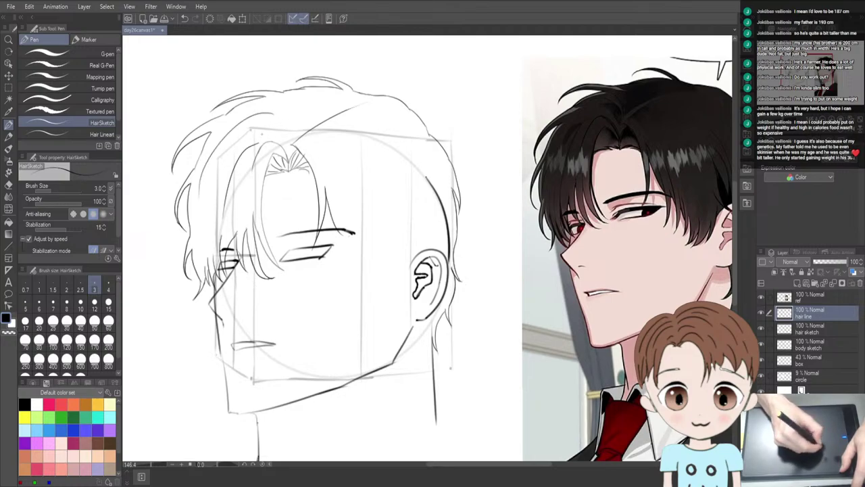
left_click_drag(276, 123, 197, 187)
key("ctrl+z")
key("ctrl+z")
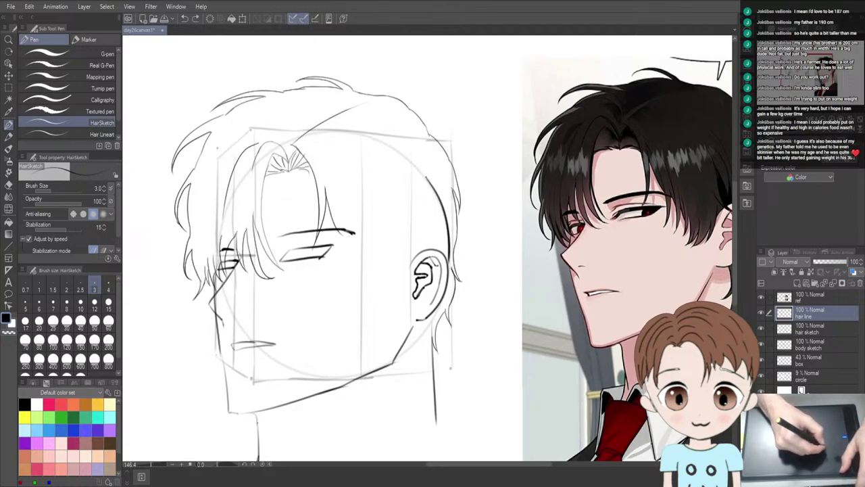
Draw a long inner strand in the front hair, curving down beside the guide box's front edge
left_click_drag(211, 146, 209, 230)
key("ctrl+z")
left_click_drag(217, 146, 209, 206)
key("ctrl+z")
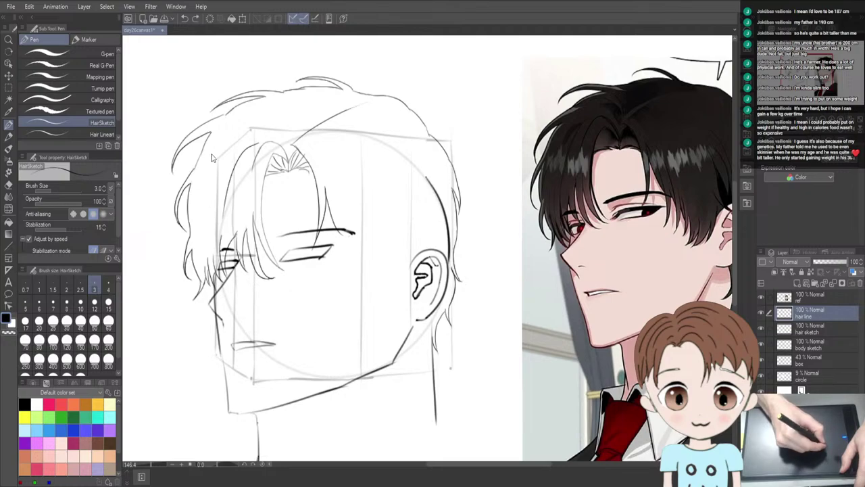
left_click_drag(210, 164, 204, 223)
key("ctrl+z")
left_click_drag(214, 164, 208, 220)
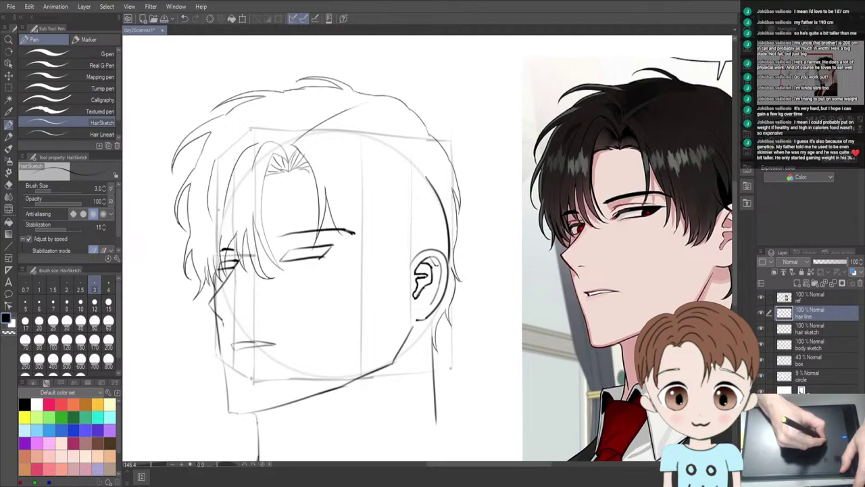
key("ctrl+z")
left_click_drag(221, 139, 206, 216)
key("ctrl+z")
left_click_drag(220, 139, 205, 218)
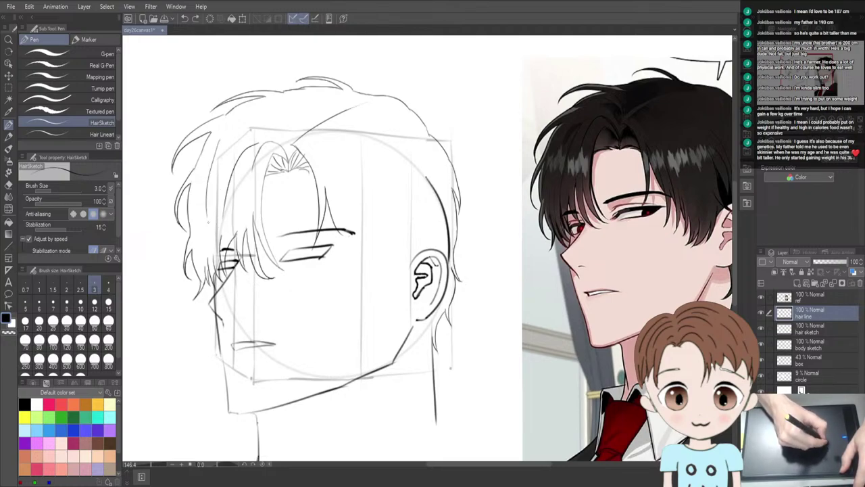
key("ctrl+z")
left_click_drag(221, 139, 206, 213)
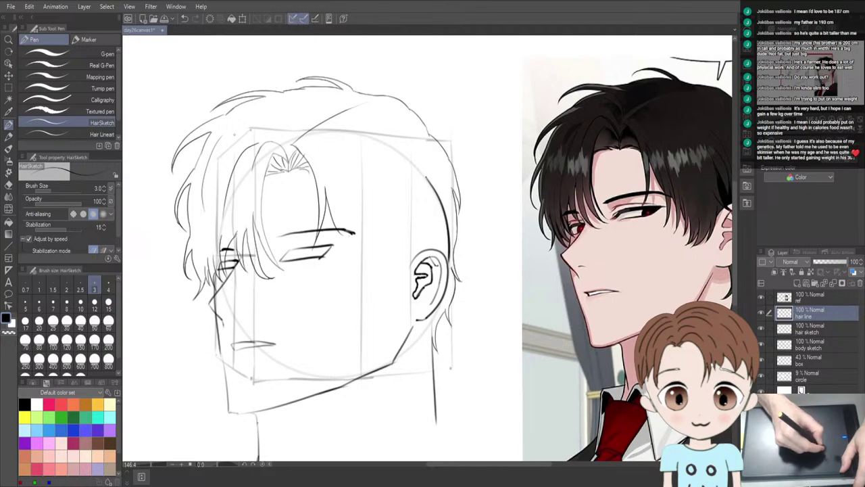
Try to draw a second curved strand from the guide box's upper front edge down toward the new inner strand
left_click_drag(246, 130, 208, 171)
key("ctrl+z")
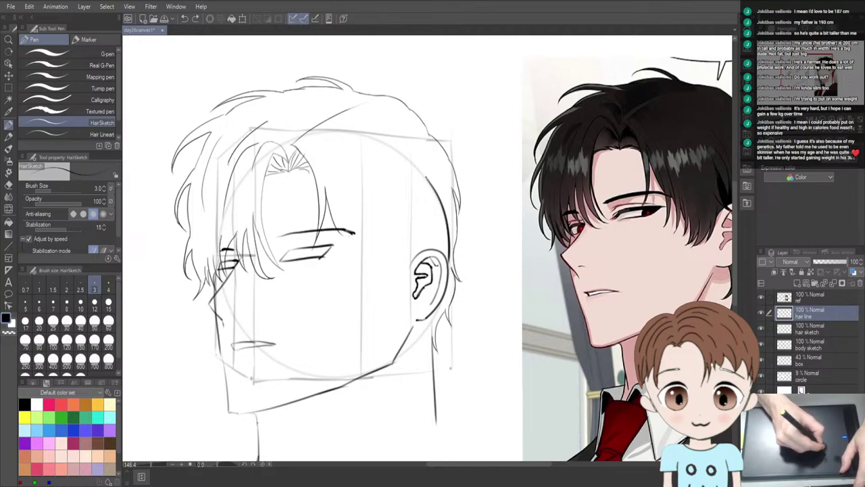
left_click_drag(268, 122, 228, 173)
key("ctrl+z")
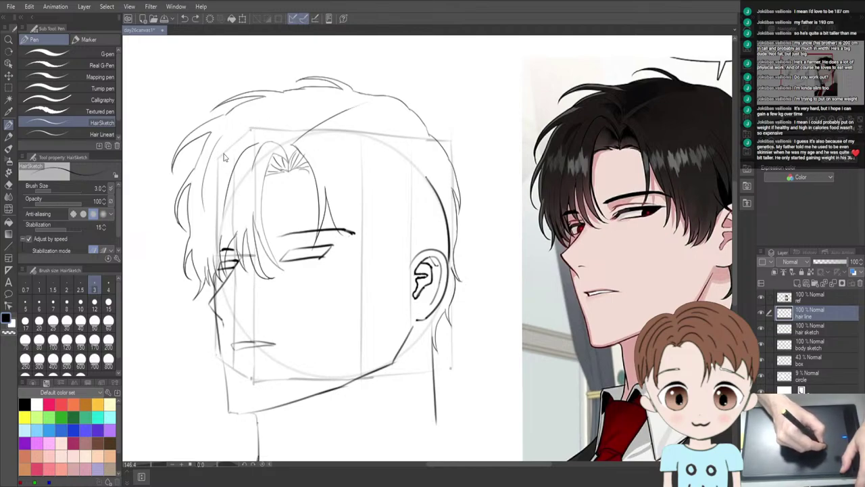
left_click_drag(229, 139, 205, 195)
key("ctrl+z")
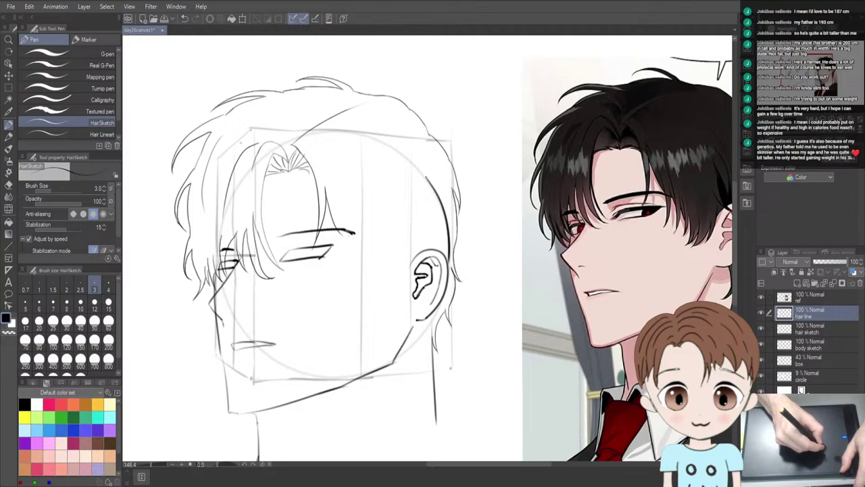
left_click_drag(250, 126, 211, 176)
key("ctrl+z")
left_click_drag(235, 138, 206, 171)
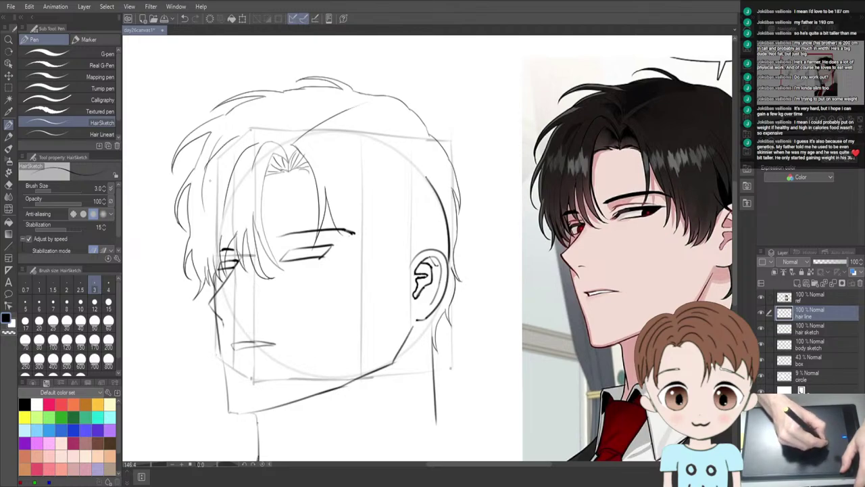
key("ctrl+z")
left_click_drag(238, 128, 209, 164)
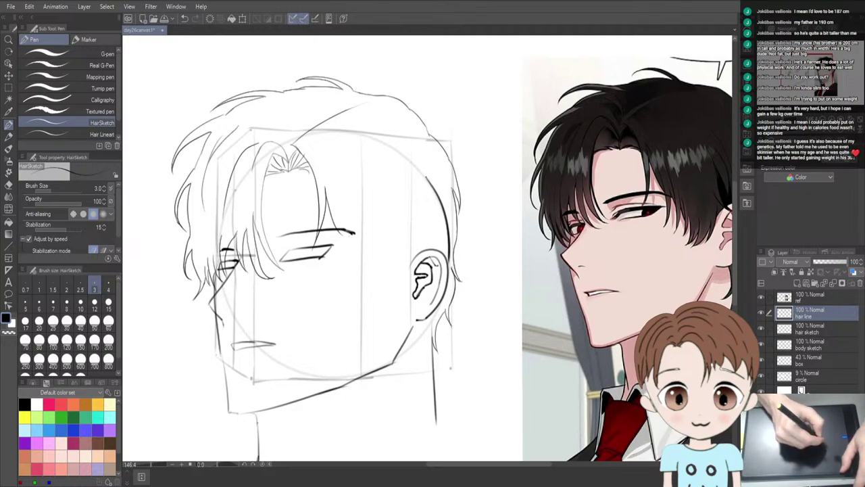
key("ctrl+z")
left_click_drag(242, 137, 206, 176)
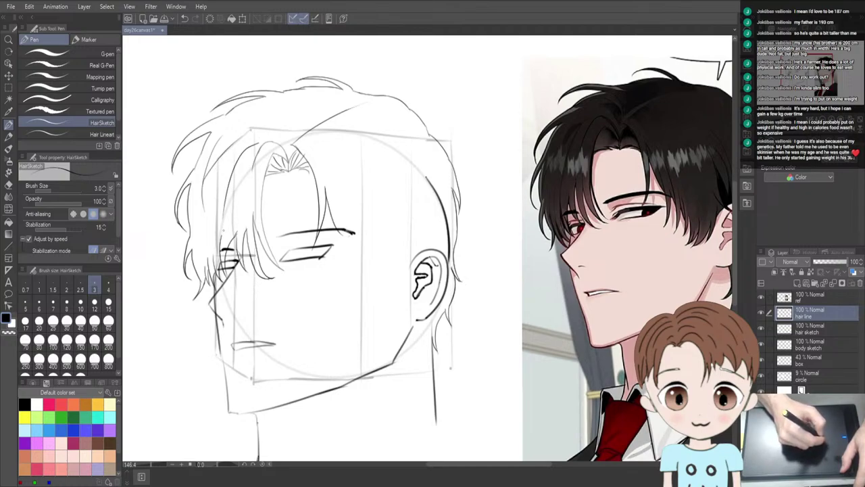
key("ctrl+z")
left_click_drag(229, 154, 224, 165)
key("ctrl+z")
mouse_move(238, 127)
left_mouse_down()
mouse_move(208, 163)
mouse_move(204, 201)
left_mouse_up()
key("ctrl+z")
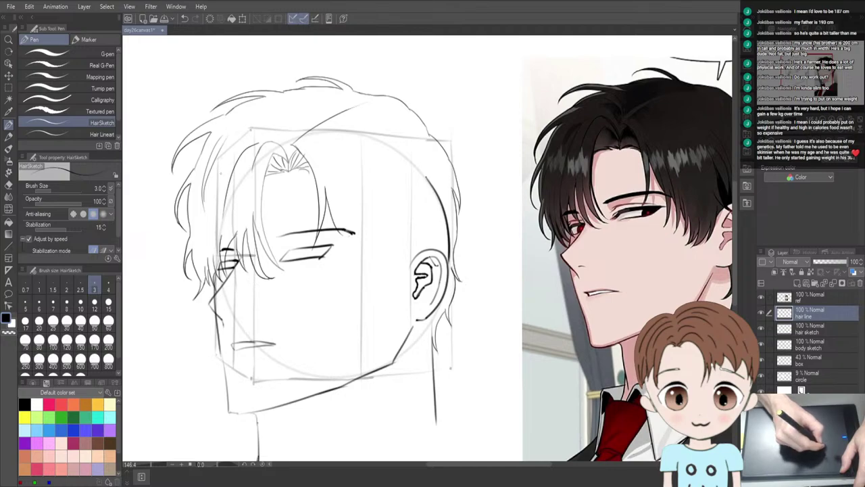
key("ctrl+z")
mouse_move(224, 144)
left_mouse_down()
mouse_move(202, 201)
mouse_move(207, 171)
mouse_move(228, 140)
left_mouse_up()
key("ctrl+z")
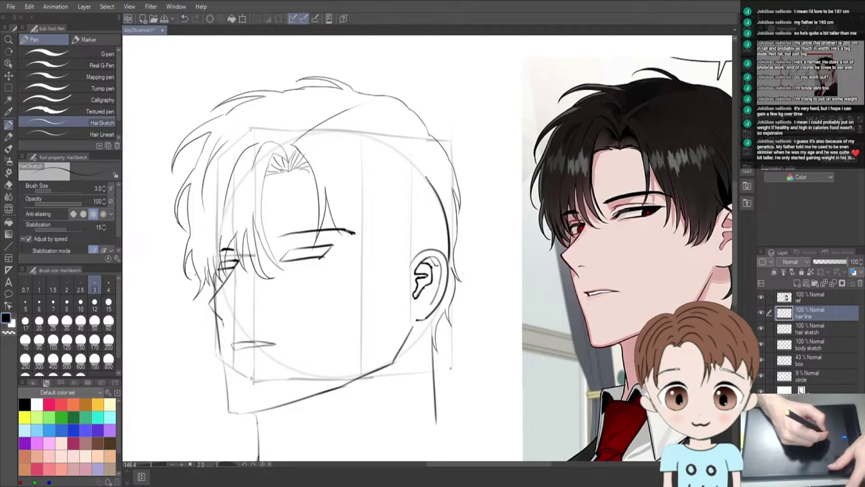
key("h")
key("h")
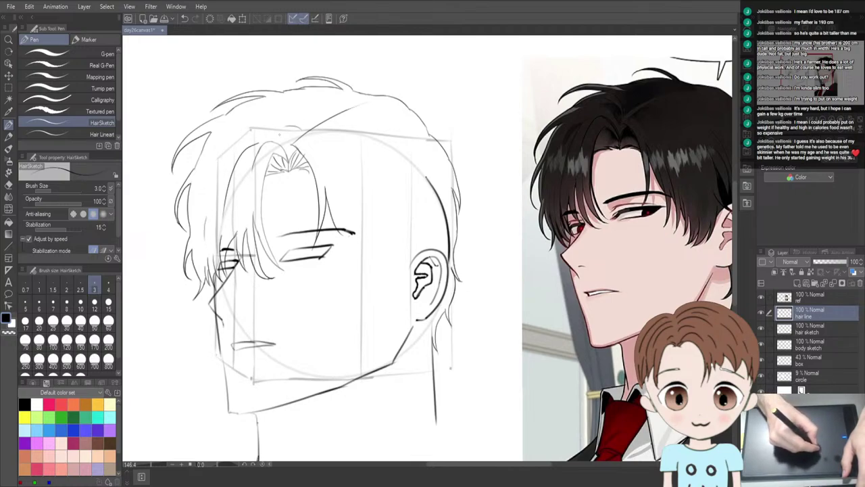
Draw short hair strands along the parting line at the crown with the HairSketch pen on the hair line layer
left_click_drag(346, 107, 325, 102)
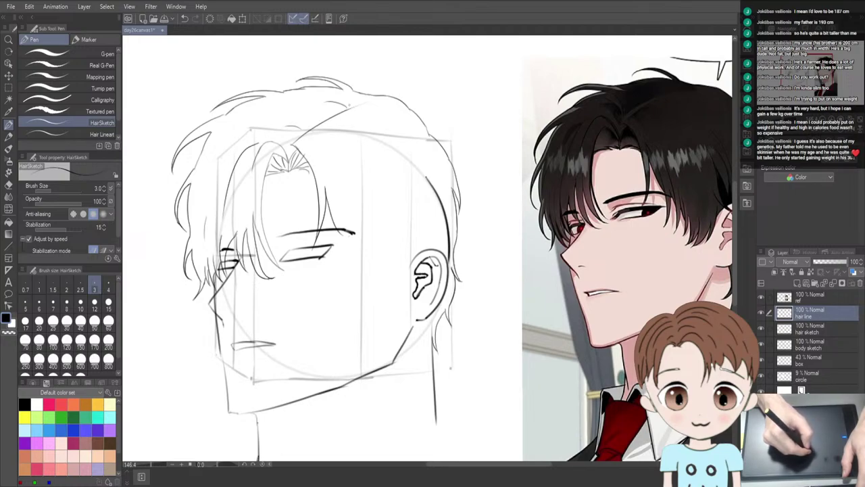
key("ctrl+z")
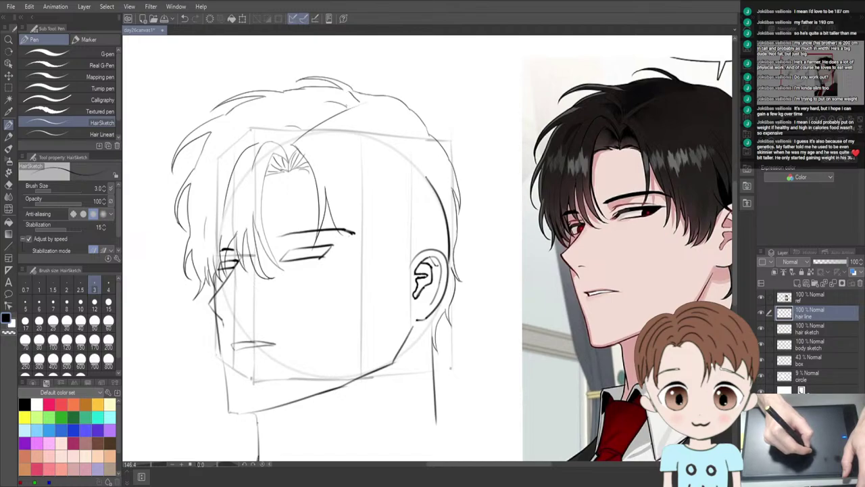
key("ctrl+y")
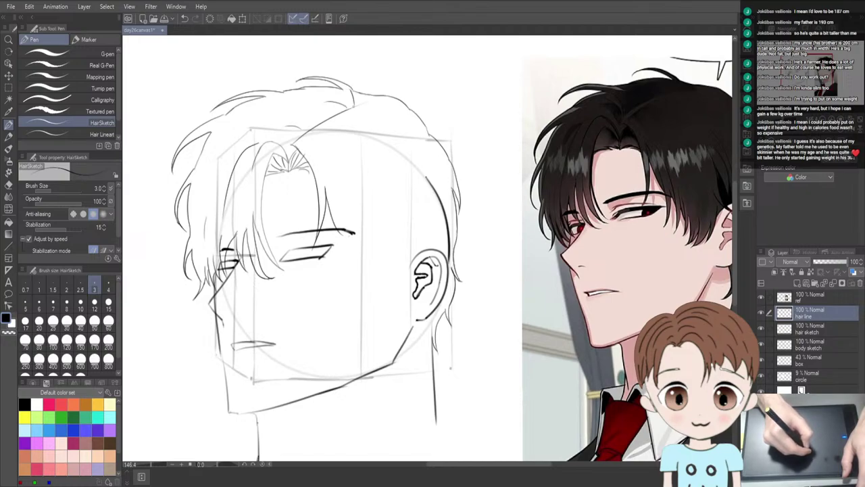
key("ctrl+z")
key("ctrl+y")
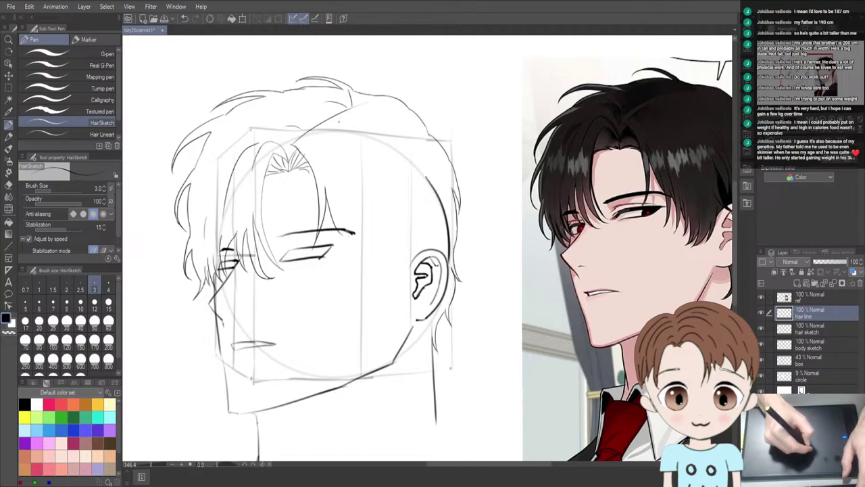
key("ctrl+z")
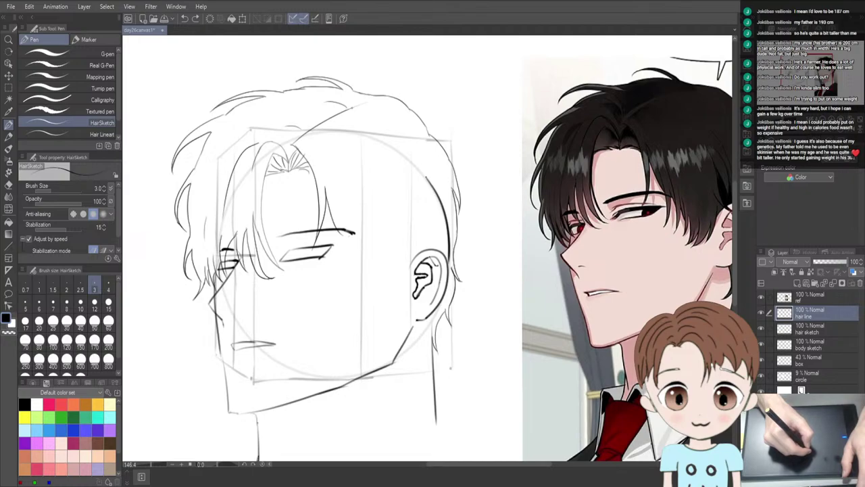
key("ctrl+y")
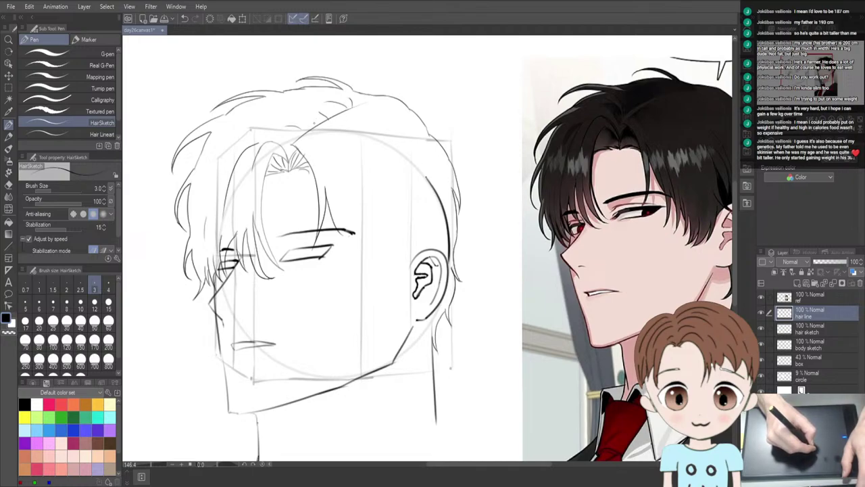
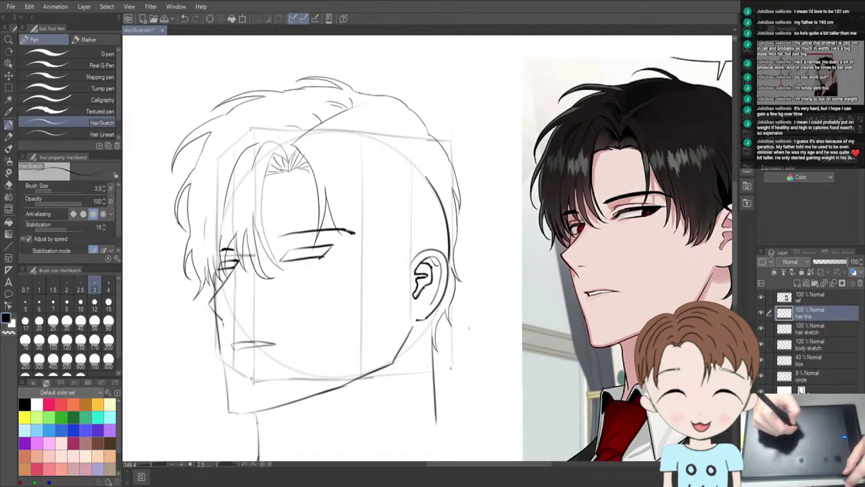
left_click_drag(489, 339, 426, 320)
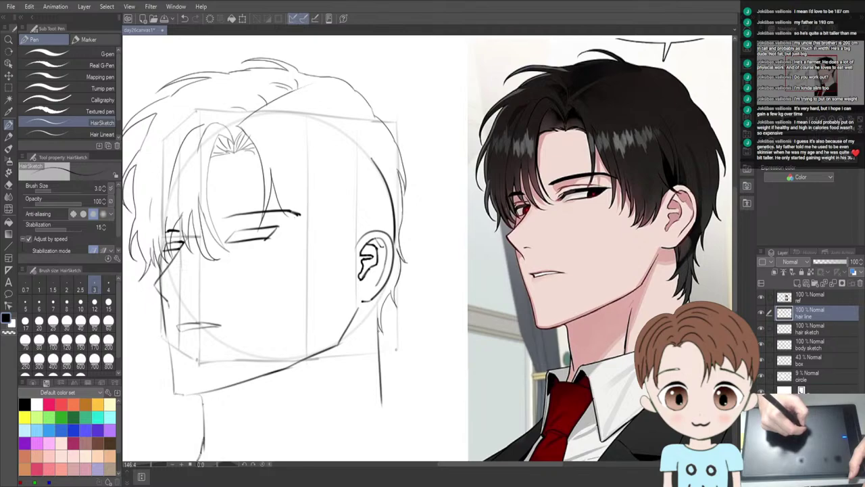
left_click_drag(377, 318, 381, 355)
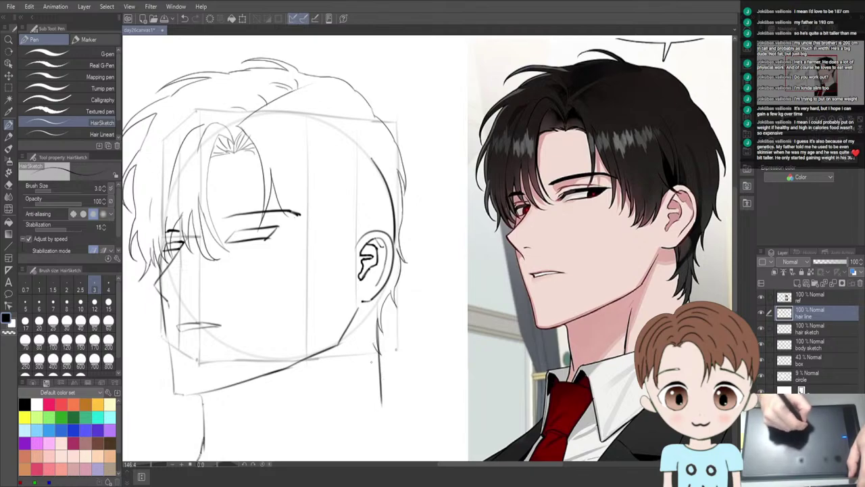
left_click_drag(374, 346, 366, 387)
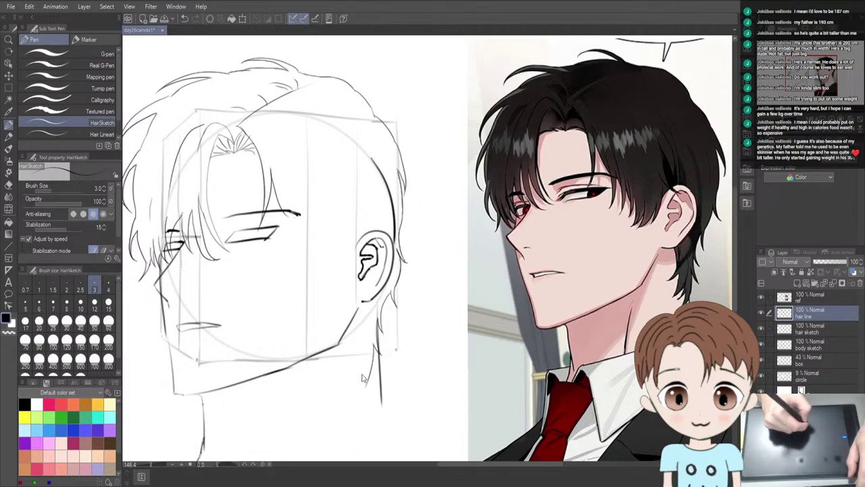
key("ctrl+z")
key("ctrl+z")
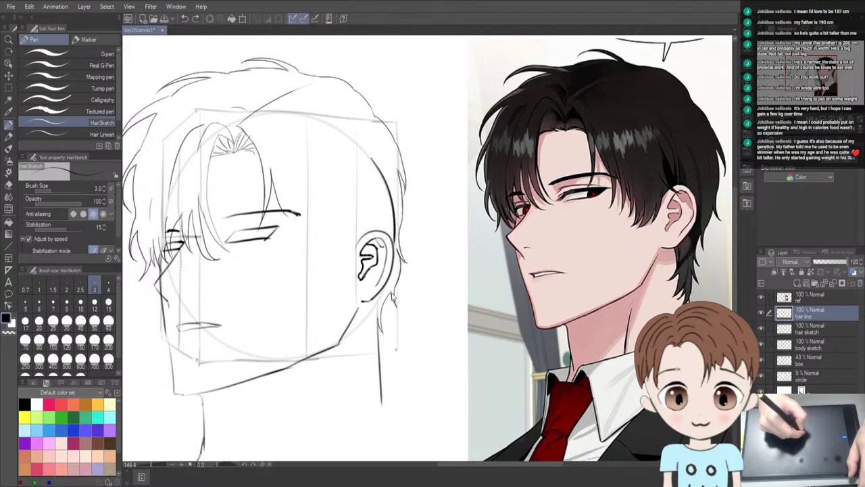
left_click(196, 19)
left_click(195, 18)
left_click(196, 19)
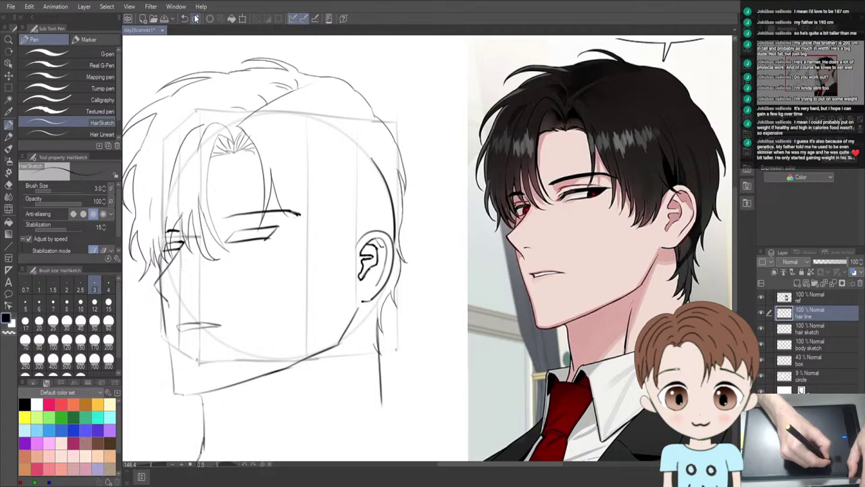
left_click(195, 19)
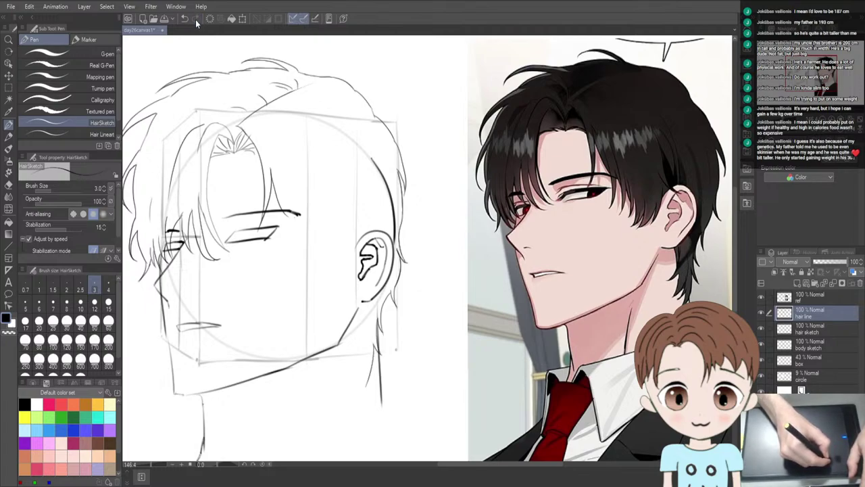
key("ctrl+z")
Erase the old strand end behind the earlobe and redraw it as a short pointed strand at the top of the nape
key("e")
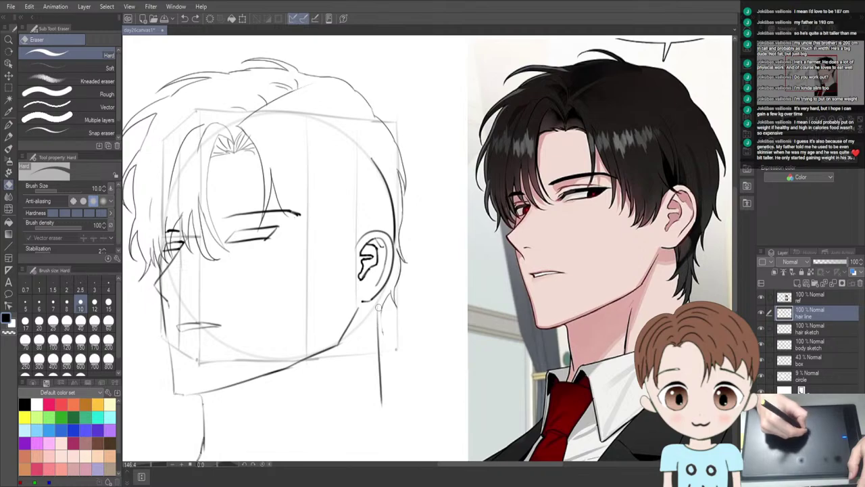
key("p")
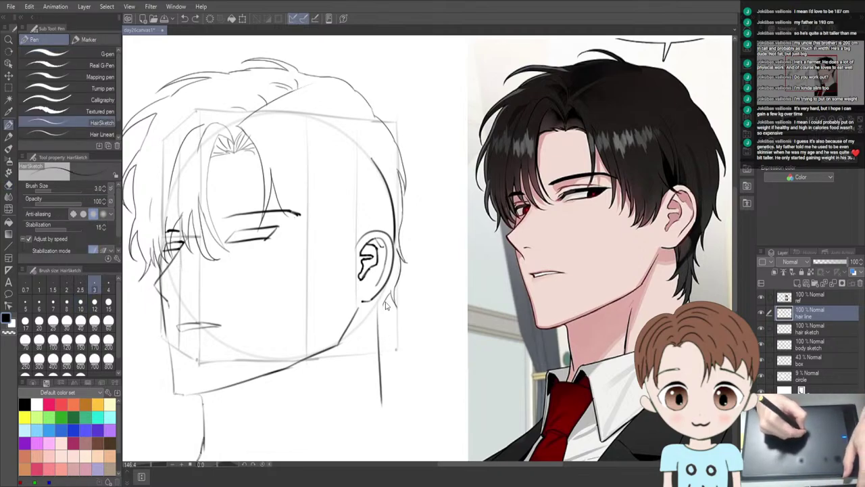
left_click_drag(383, 306, 381, 360)
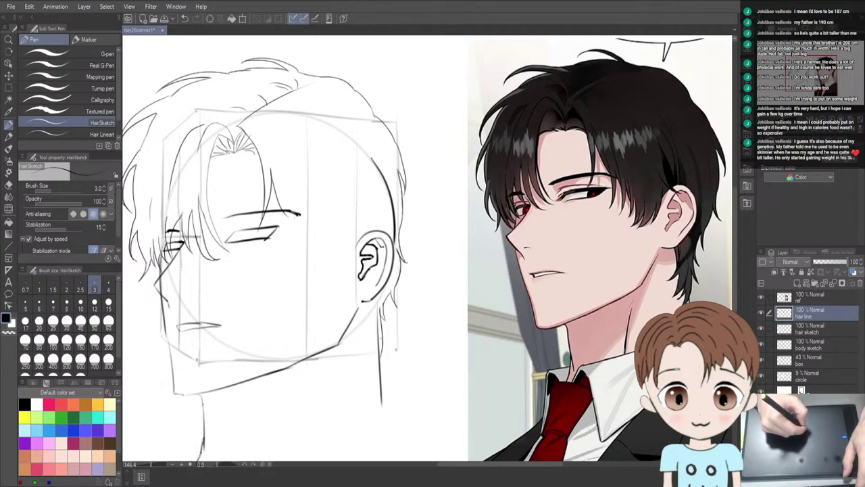
key("ctrl+z")
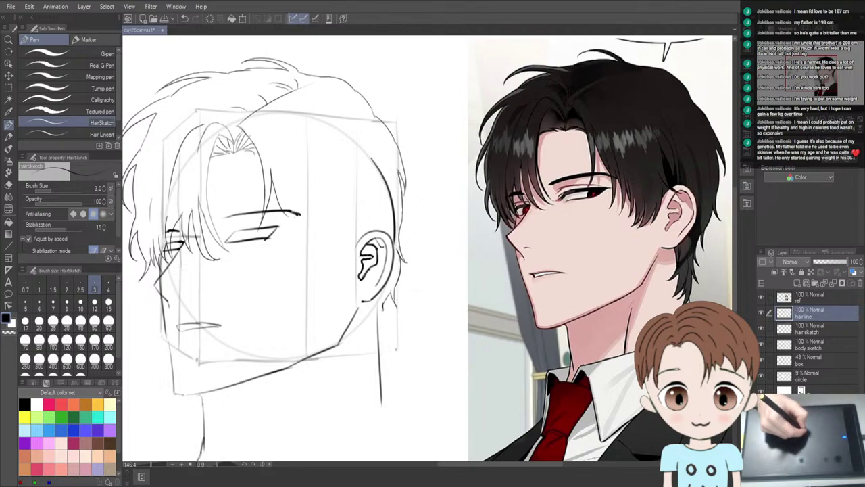
key("e")
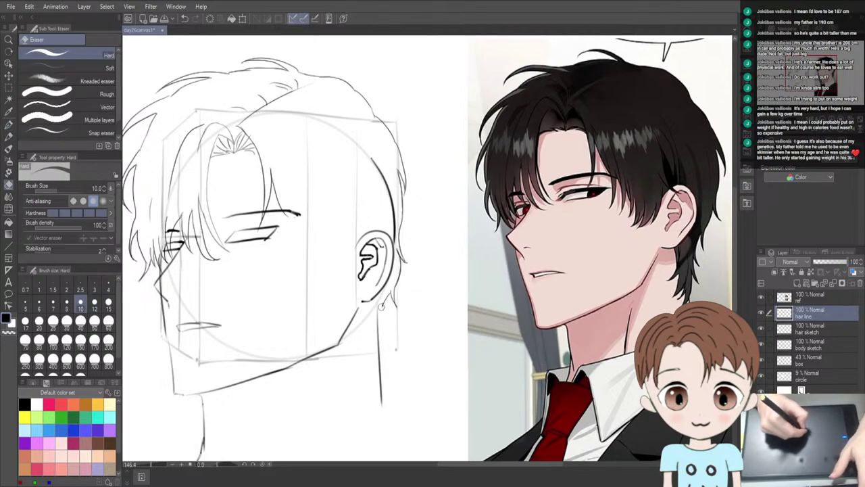
key("p")
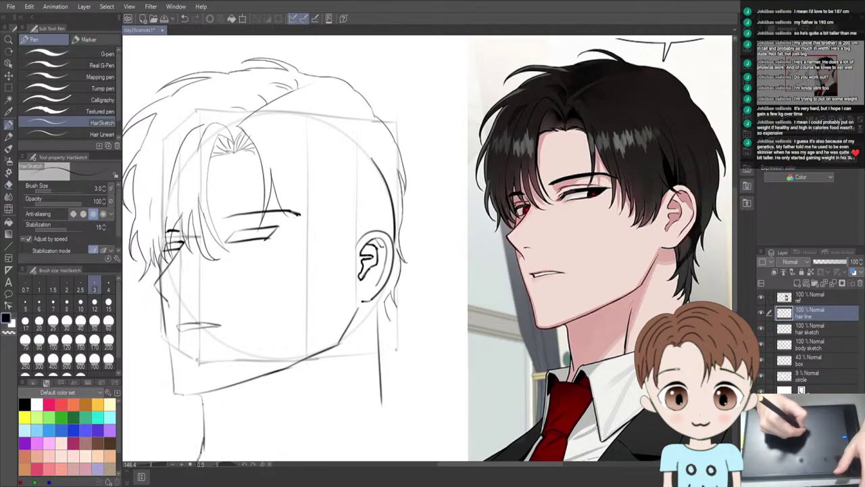
left_click_drag(387, 302, 389, 317)
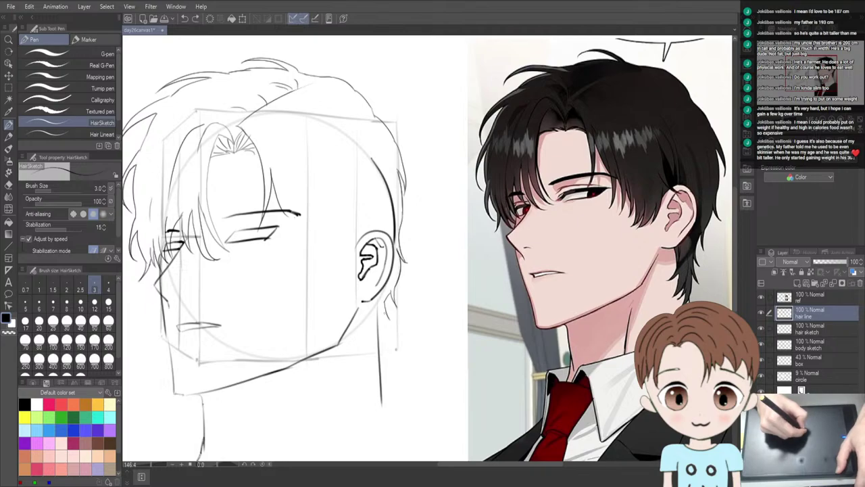
Draw the second pointed strand of the nape hair, continuing down from the upper strand along the back of the neck
left_click_drag(386, 315, 383, 342)
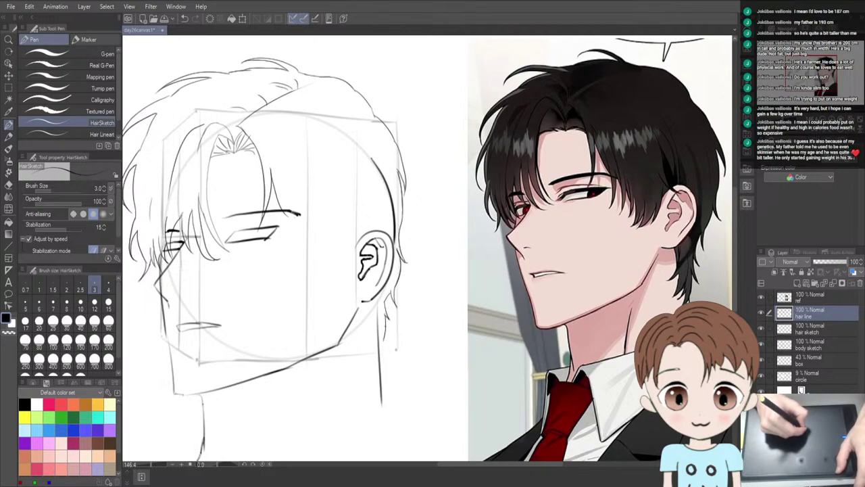
key("ctrl+z")
key("ctrl+z")
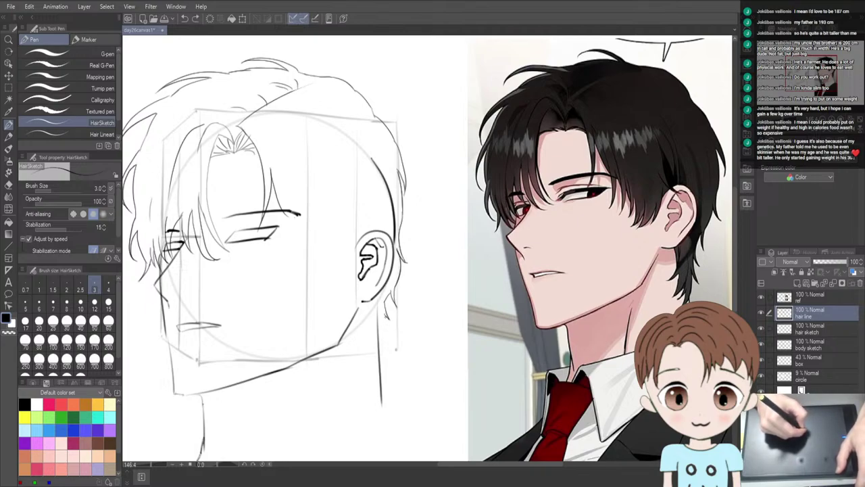
left_click_drag(386, 316, 381, 355)
key("ctrl+z")
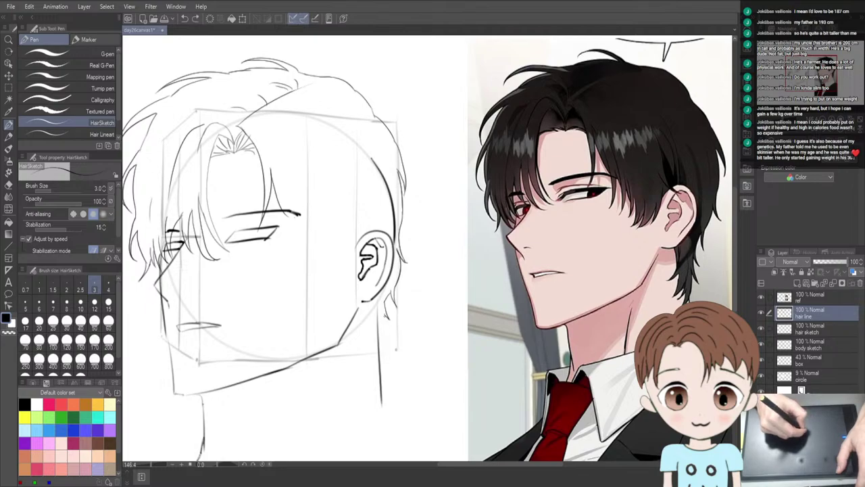
mouse_move(391, 314)
left_mouse_down()
mouse_move(386, 316)
mouse_move(393, 346)
mouse_move(390, 337)
mouse_move(378, 370)
left_mouse_up()
key("ctrl+z")
key("ctrl+z")
key("ctrl+z")
key("ctrl+z")
key("ctrl+z")
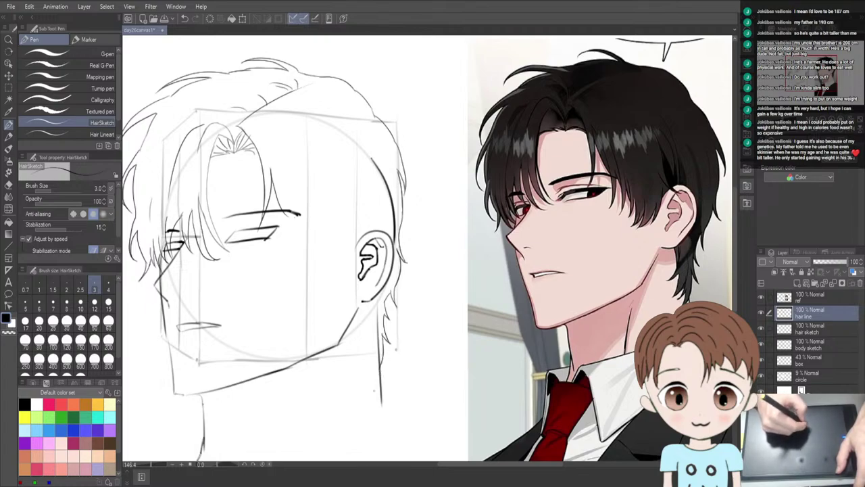
Draw the long lowest strand of the nape hair, curving inward across the neck line and ending in a forked tip
left_click_drag(384, 335, 369, 385)
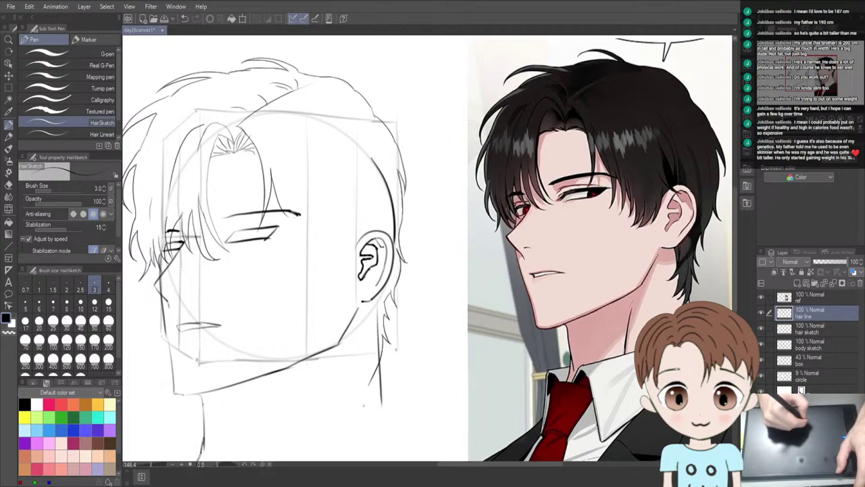
key("ctrl+z")
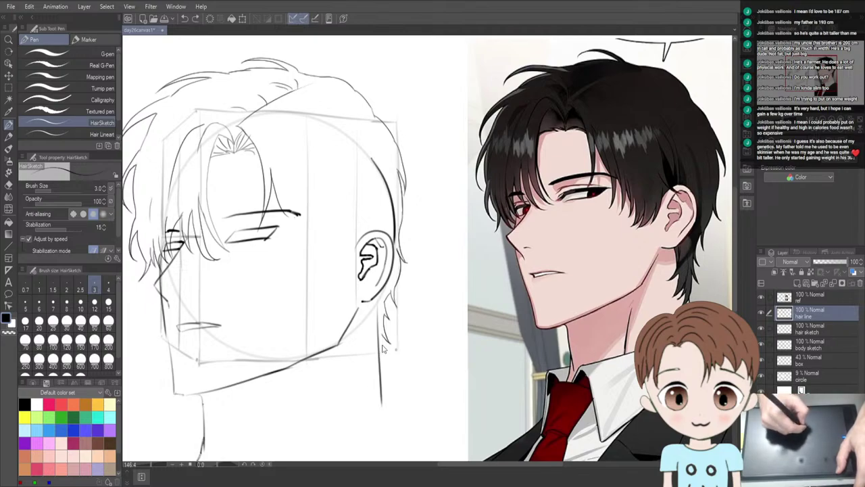
left_click_drag(383, 335, 367, 389)
key("ctrl+z")
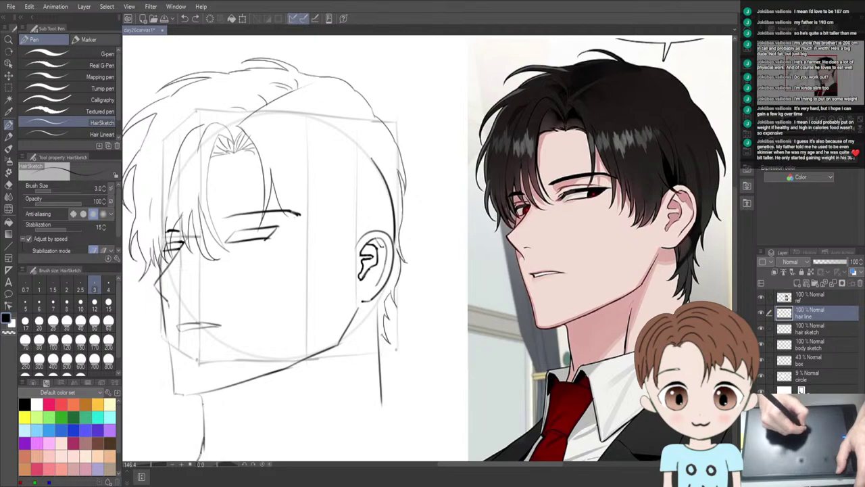
left_click_drag(382, 335, 369, 377)
key("ctrl+z")
left_click_drag(383, 335, 370, 380)
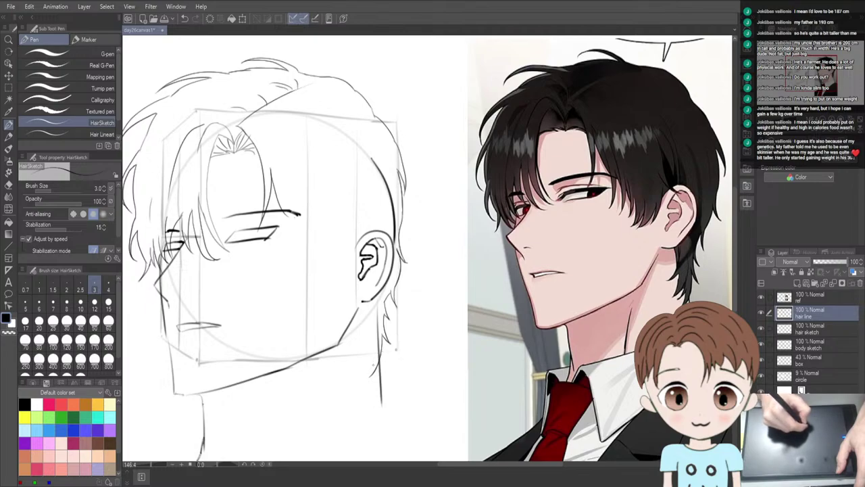
left_click_drag(377, 352, 369, 376)
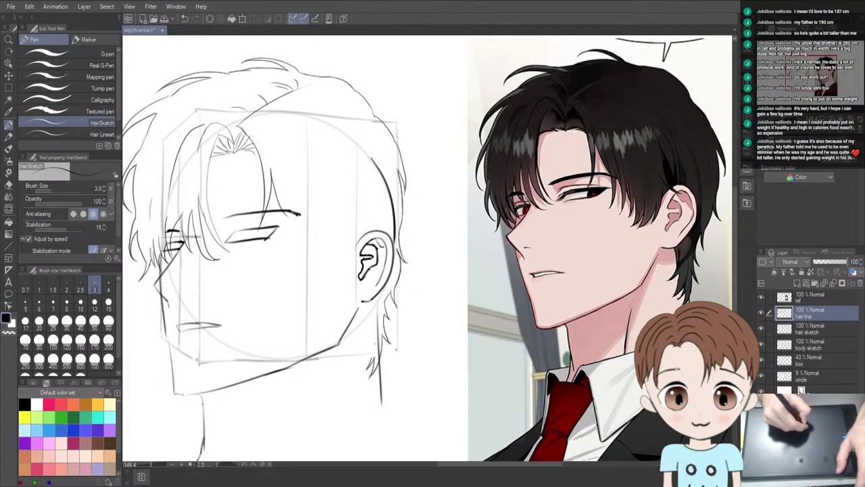
left_click_drag(375, 333, 373, 346)
left_click_drag(367, 362, 362, 373)
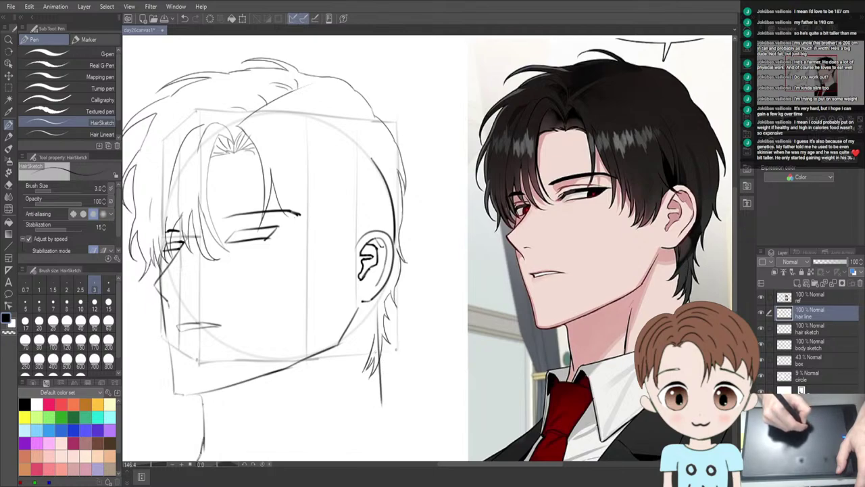
left_click_drag(376, 335, 380, 346)
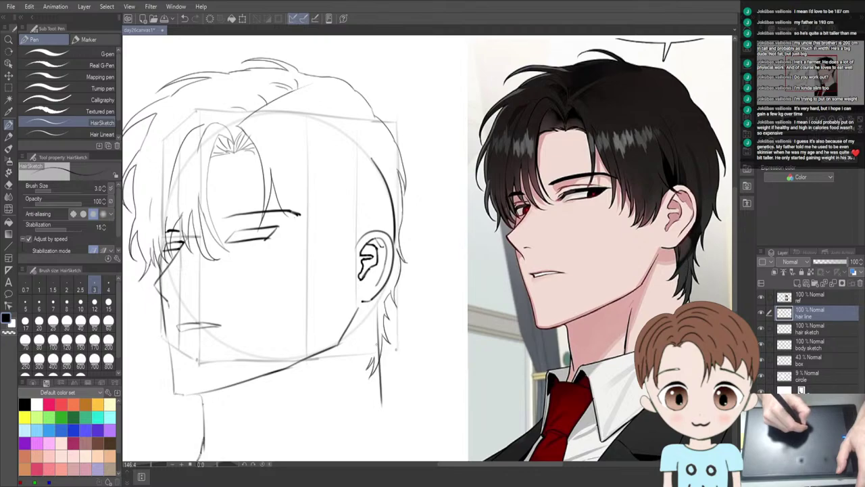
left_click_drag(374, 346, 361, 373)
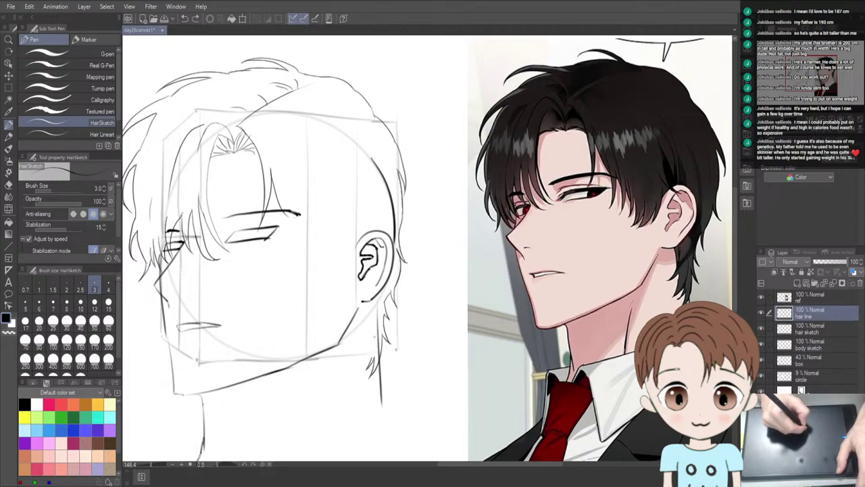
left_click_drag(375, 337, 363, 378)
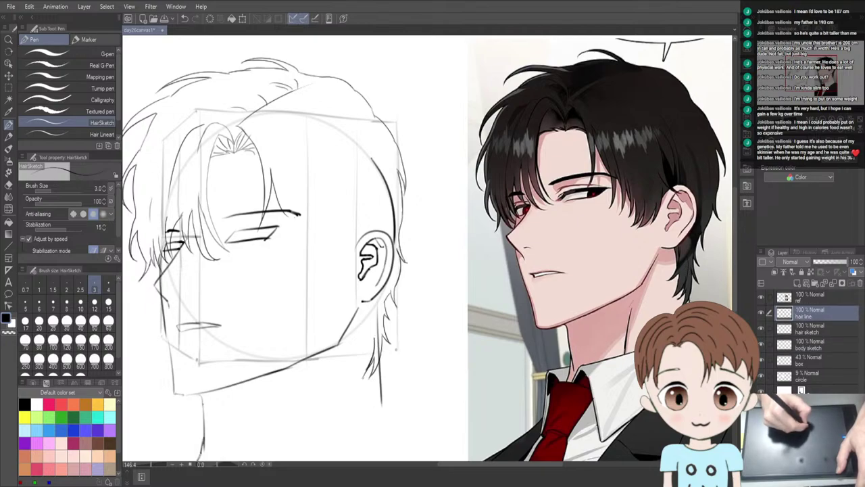
key("ctrl+z")
left_click_drag(375, 336, 367, 368)
key("ctrl+z")
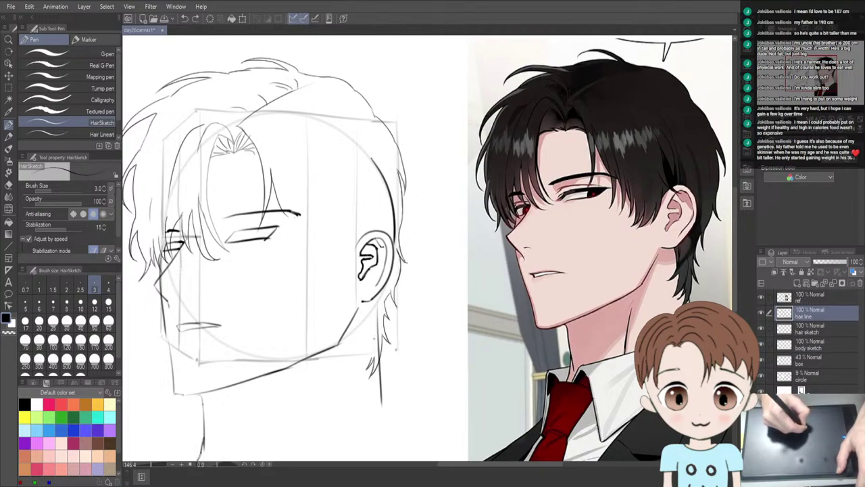
left_click_drag(375, 336, 370, 360)
key("ctrl+z")
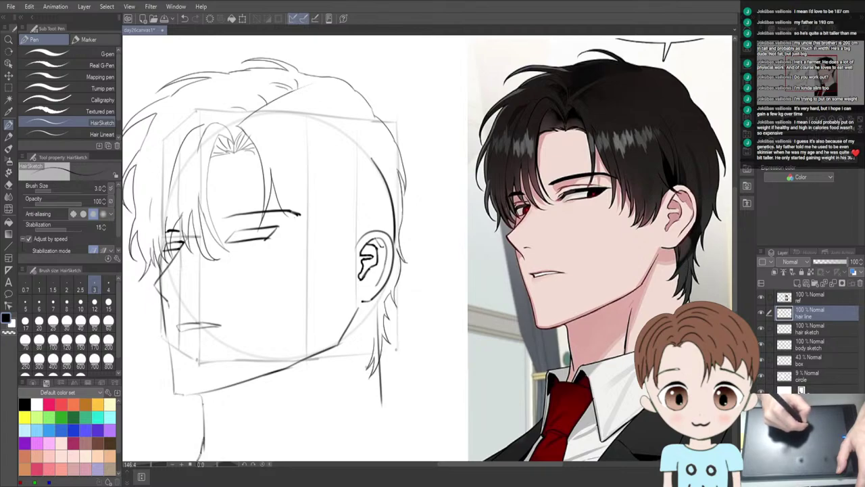
Redraw the forked tip at the bottom of the lowest nape strand, reworking its short strokes across the neck line
key("ctrl+z")
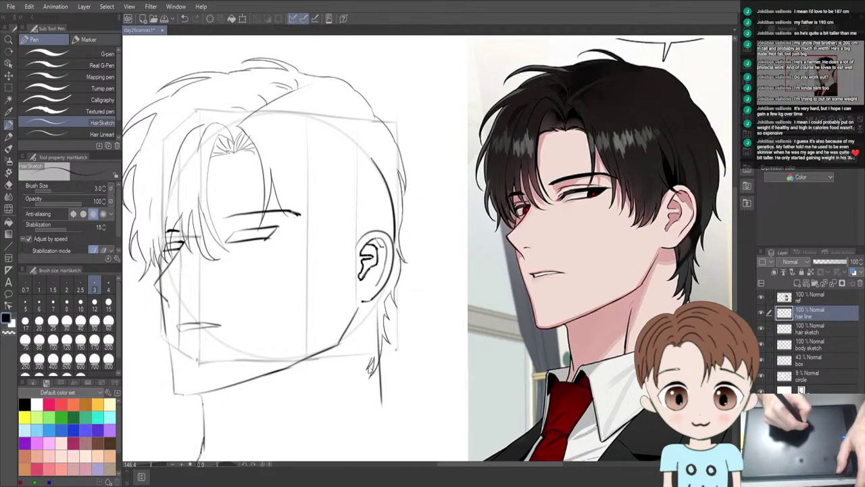
left_click_drag(372, 375, 377, 357)
key("ctrl+z")
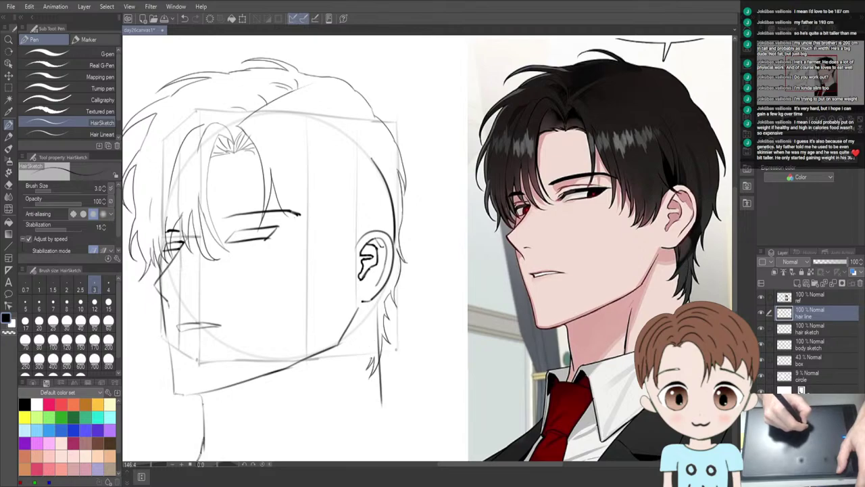
mouse_move(373, 358)
left_mouse_down()
mouse_move(350, 377)
mouse_move(356, 373)
left_mouse_up()
key("ctrl+z")
key("ctrl+z")
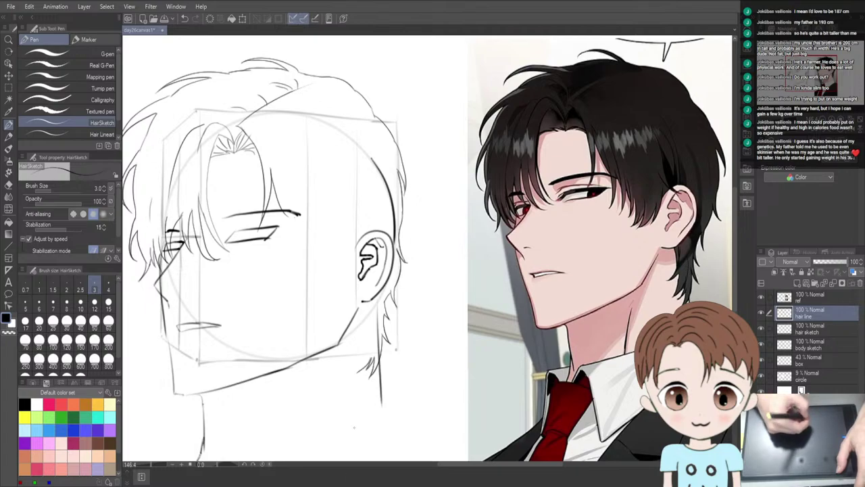
left_click_drag(371, 358, 361, 367)
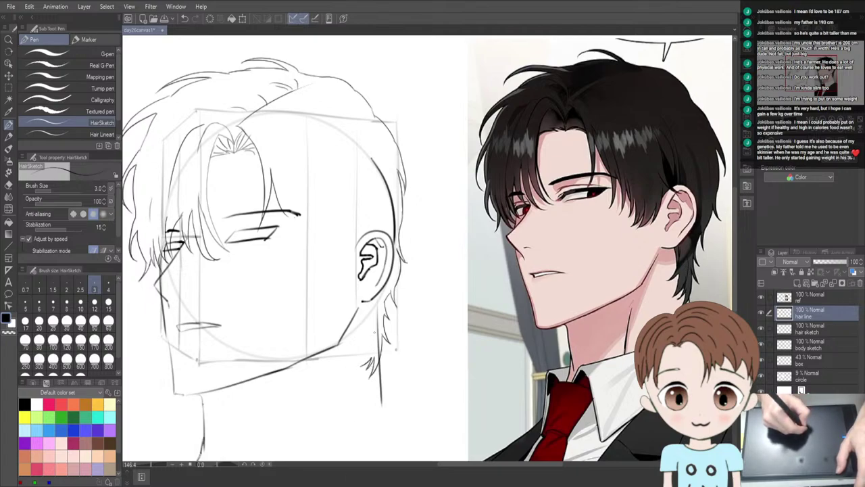
Draw the front edge of the nape hair from below the earlobe down to short pointed tips in front of the forked end
left_click_drag(386, 317, 360, 368)
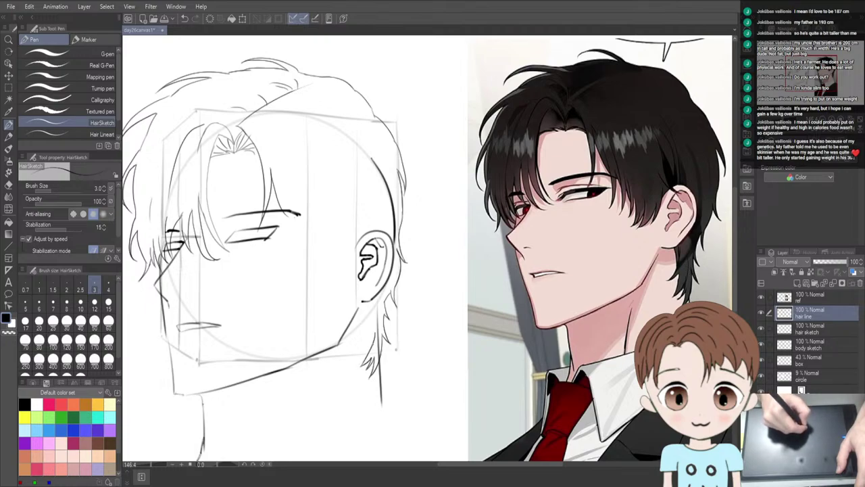
left_click_drag(367, 339, 359, 368)
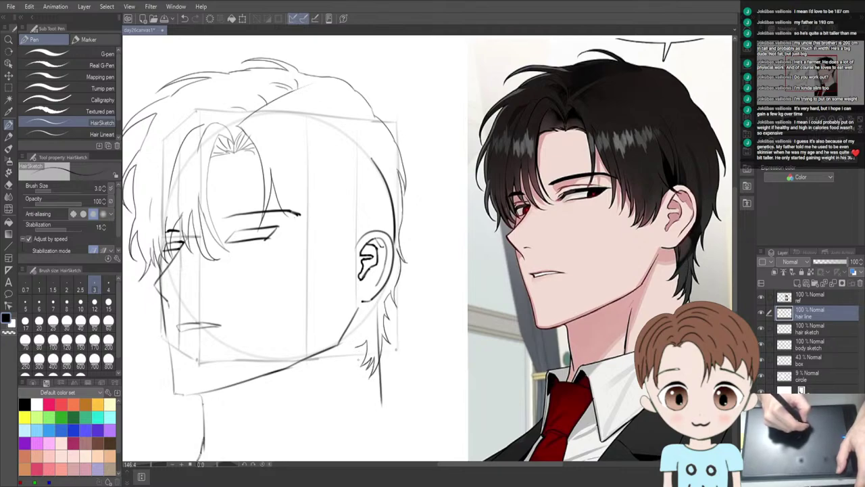
left_click_drag(369, 305, 353, 350)
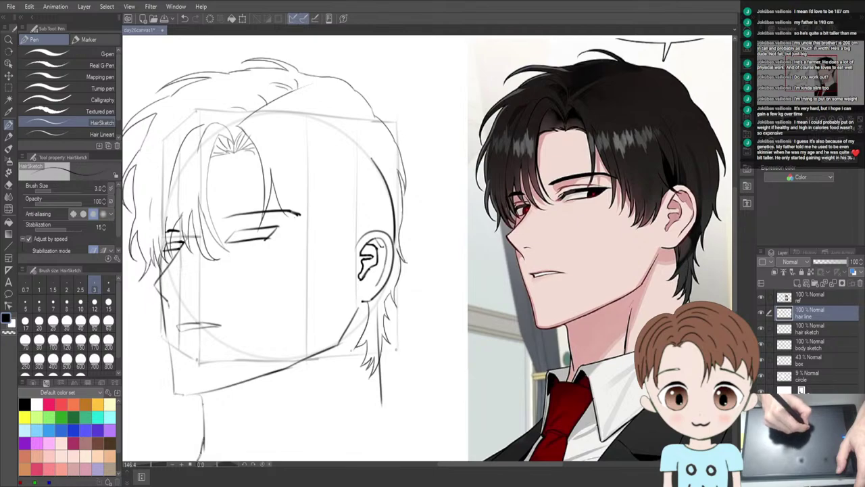
key("ctrl+z")
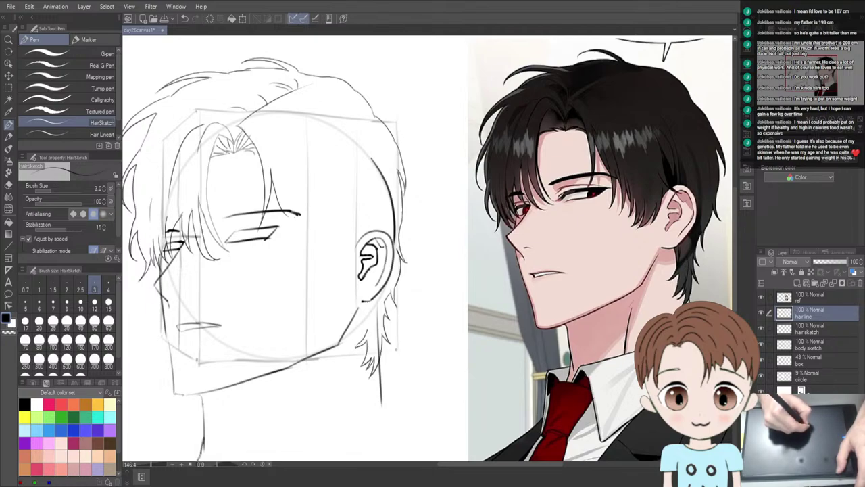
left_click_drag(369, 328, 357, 346)
key("ctrl+z")
key("ctrl+z")
left_click_drag(371, 304, 363, 337)
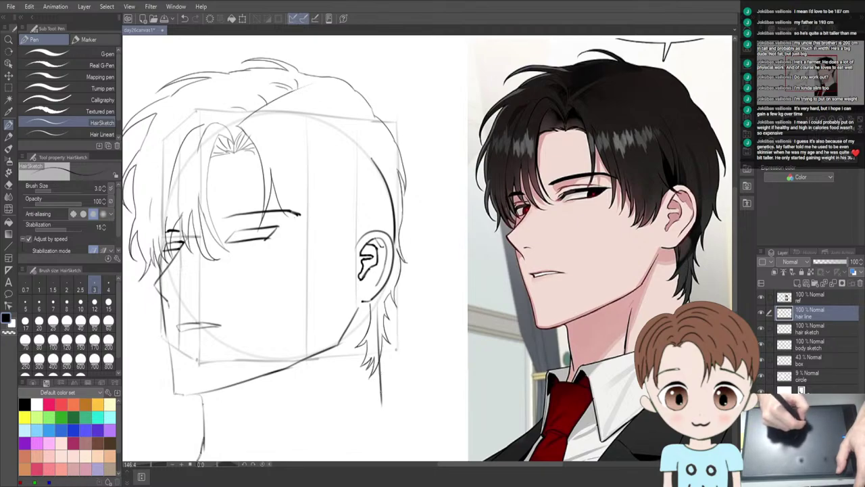
Draw a short thin strand line inside the lower part of the nape hair, retrying it until it follows the flow
left_click_drag(380, 330, 372, 359)
key("ctrl+z")
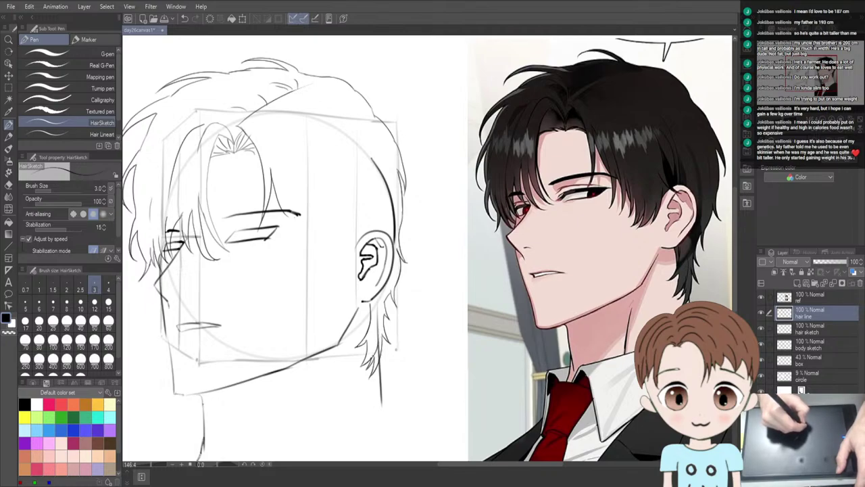
key("ctrl+z")
left_click_drag(377, 335, 372, 359)
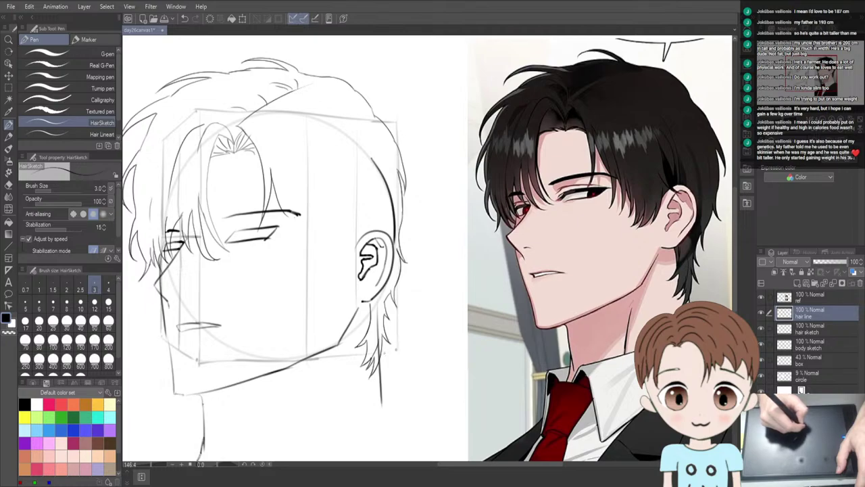
key("ctrl+z")
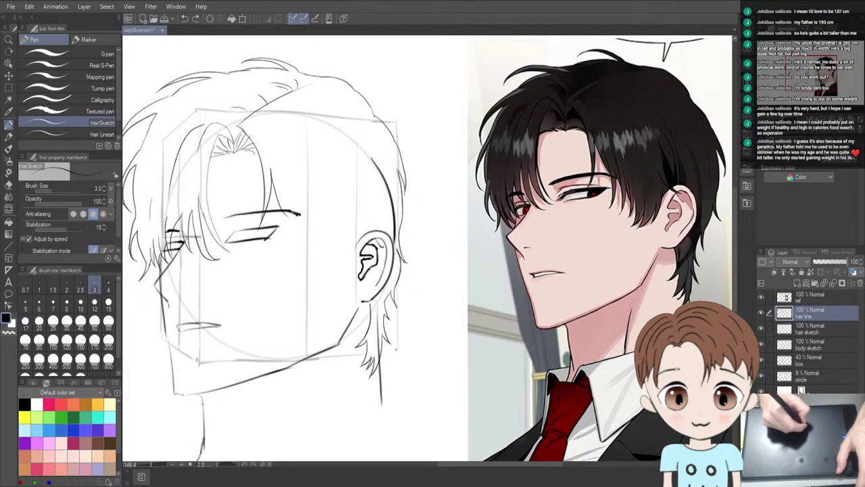
left_click_drag(377, 331, 373, 353)
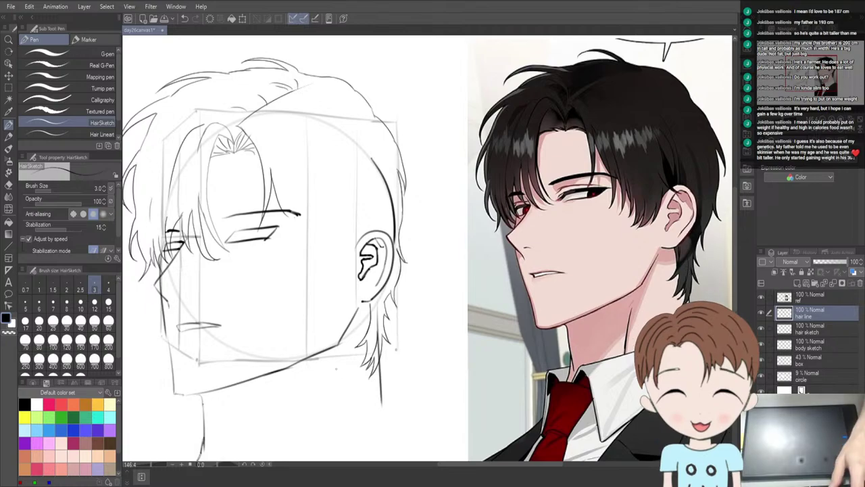
Draw a curved fringe strand from beside the parted forelock down across the near eyebrow
left_click_drag(280, 230, 243, 241)
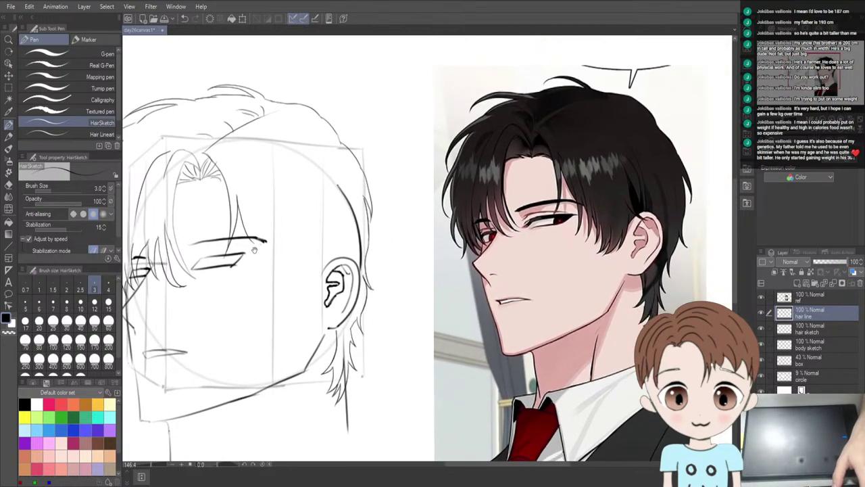
left_click_drag(291, 264, 306, 271)
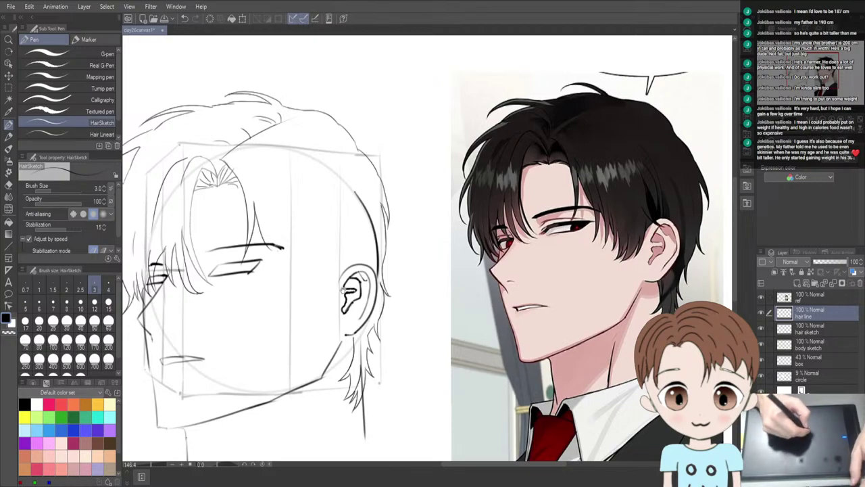
left_click_drag(345, 290, 383, 296)
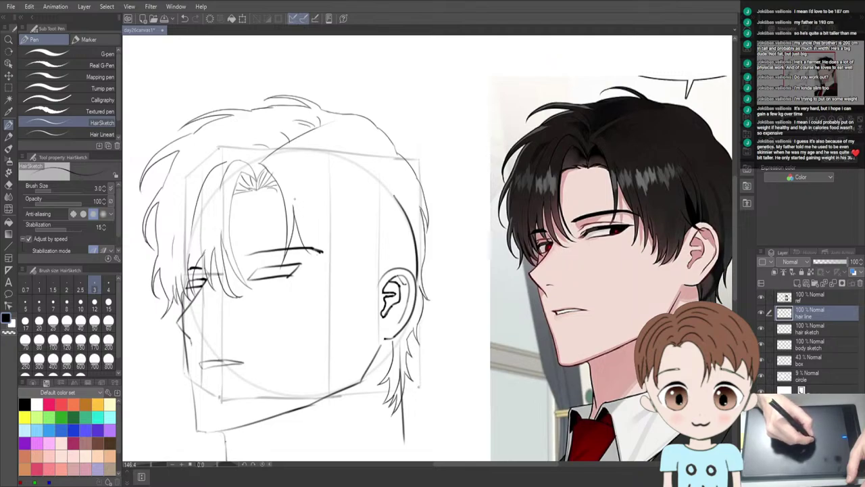
left_click_drag(294, 198, 315, 292)
key("ctrl+z")
mouse_move(293, 196)
left_mouse_down()
mouse_move(311, 239)
mouse_move(315, 297)
left_mouse_up()
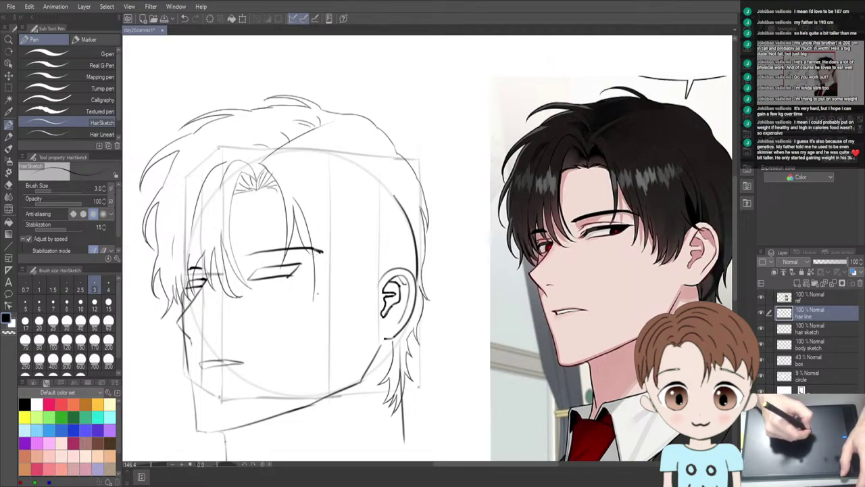
key("ctrl+z")
left_click_drag(293, 197, 310, 278)
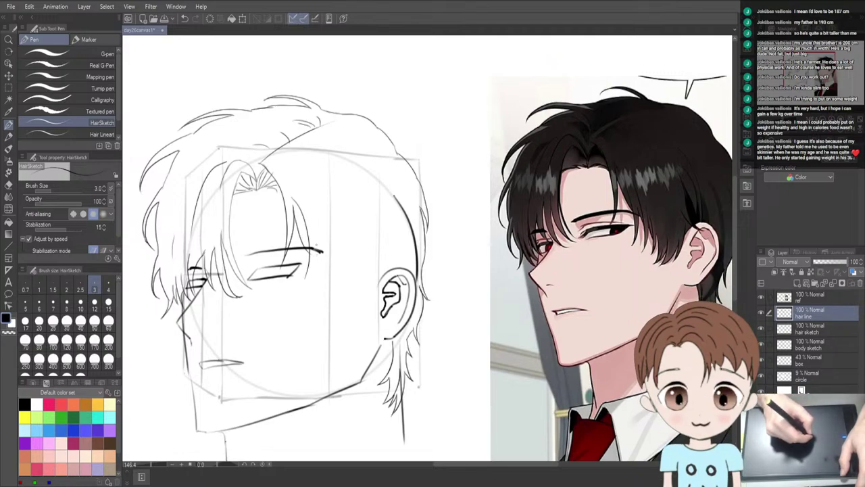
Draw the rear edge of that fringe strand from the eyebrow's tail, closing it into a point beside the eye
left_click_drag(316, 243, 308, 280)
key("ctrl+z")
left_click_drag(317, 245, 306, 277)
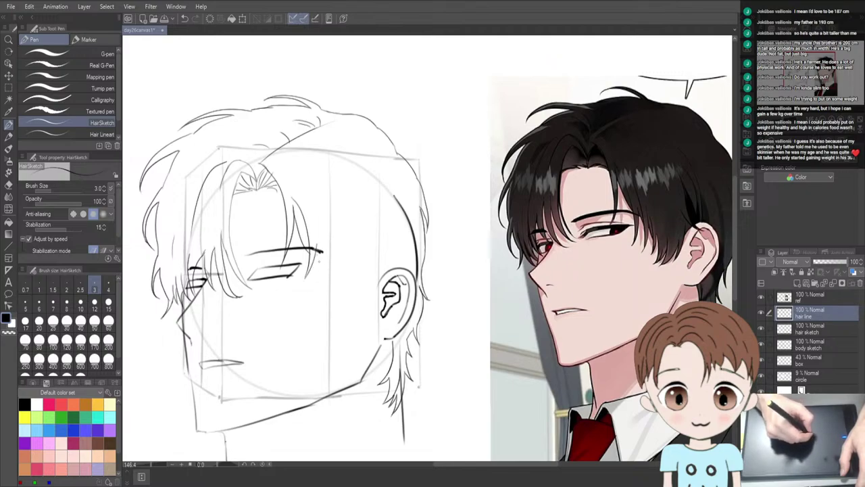
mouse_move(317, 244)
left_mouse_down()
mouse_move(320, 272)
mouse_move(321, 264)
left_mouse_up()
key("ctrl+z")
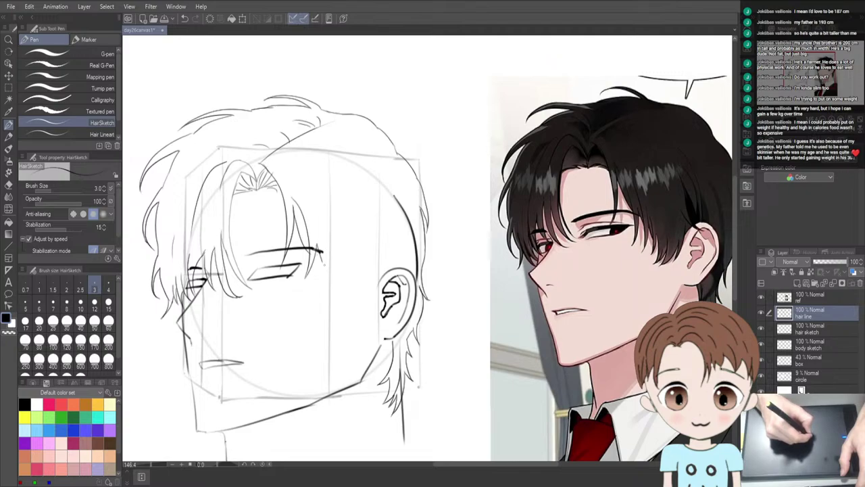
Draw a longer curved strand behind the first fringe strand, running down past the eyebrow's tail
left_click_drag(316, 218, 323, 295)
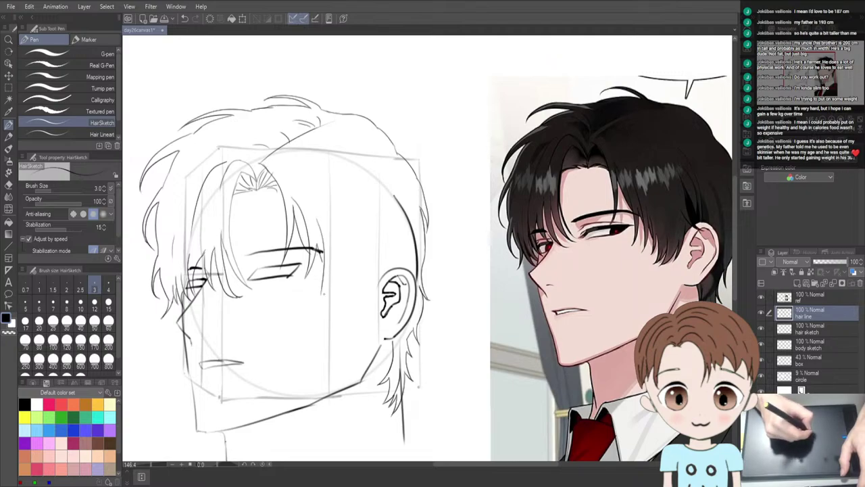
key("ctrl+z")
left_click_drag(323, 216, 322, 280)
key("ctrl+z")
left_click_drag(320, 220, 322, 281)
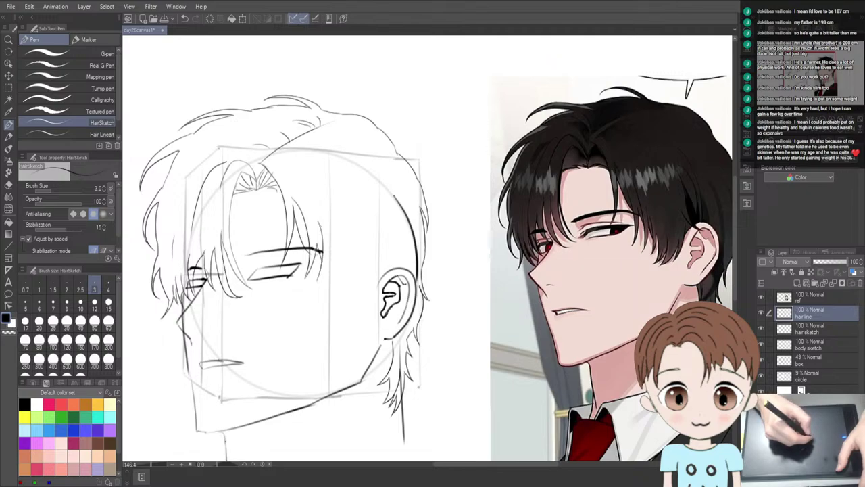
key("ctrl+z")
left_click_drag(314, 208, 323, 287)
key("ctrl+z")
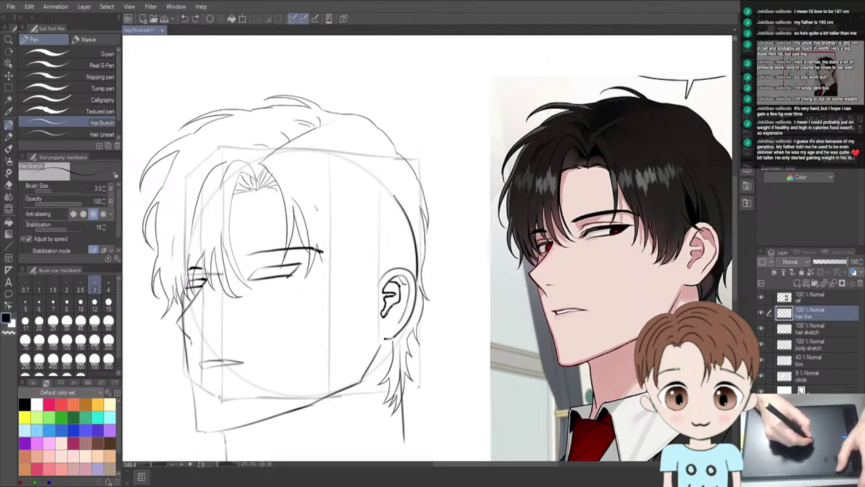
key("ctrl+y")
key("ctrl+z")
mouse_move(313, 204)
left_mouse_down()
mouse_move(320, 282)
mouse_move(293, 273)
left_mouse_up()
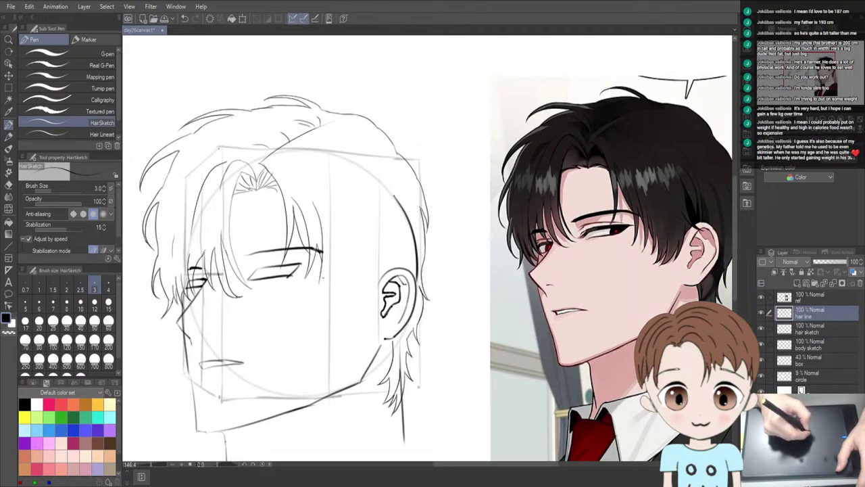
Draw the short rear edge of the longer strand, closing it into a pointed tip below the eyebrow's tail
left_click_drag(328, 254, 321, 287)
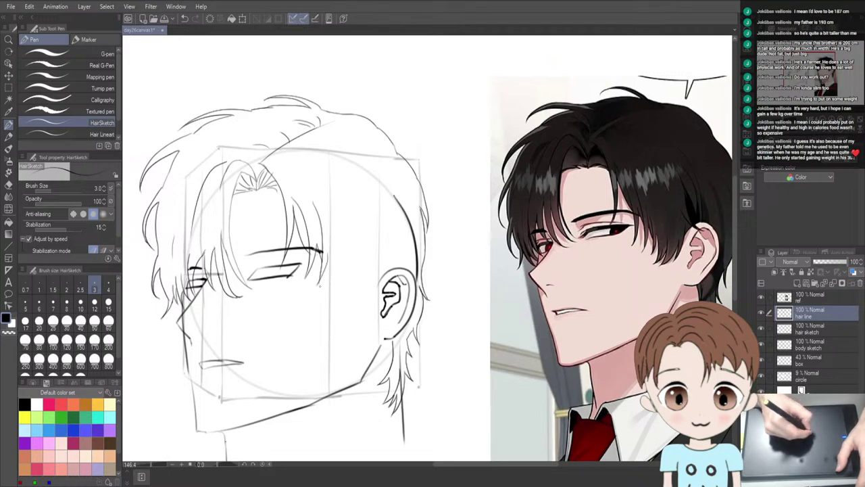
key("ctrl+z")
left_click_drag(330, 249, 321, 287)
key("ctrl+z")
mouse_move(326, 251)
left_mouse_down()
mouse_move(321, 280)
mouse_move(331, 268)
mouse_move(321, 286)
left_mouse_up()
key("ctrl+z")
key("ctrl+z")
key("ctrl+z")
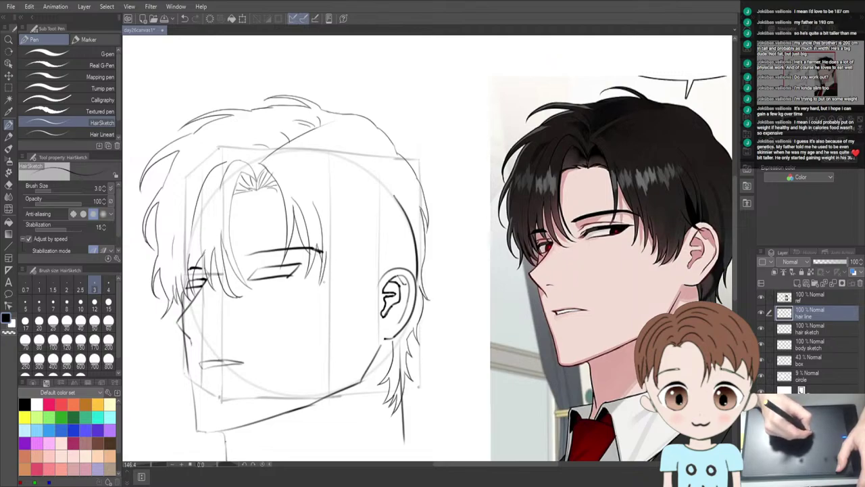
key("ctrl+z")
left_click_drag(328, 251, 320, 282)
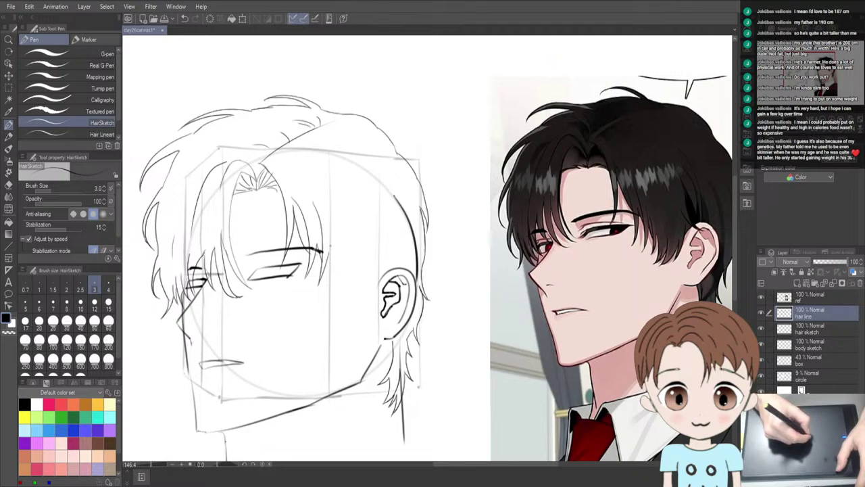
Draw and clean up a short strand edge just behind the eyebrow's tail, using the HairSketch pen and Hard eraser
left_click_drag(329, 244, 328, 269)
key("ctrl+z")
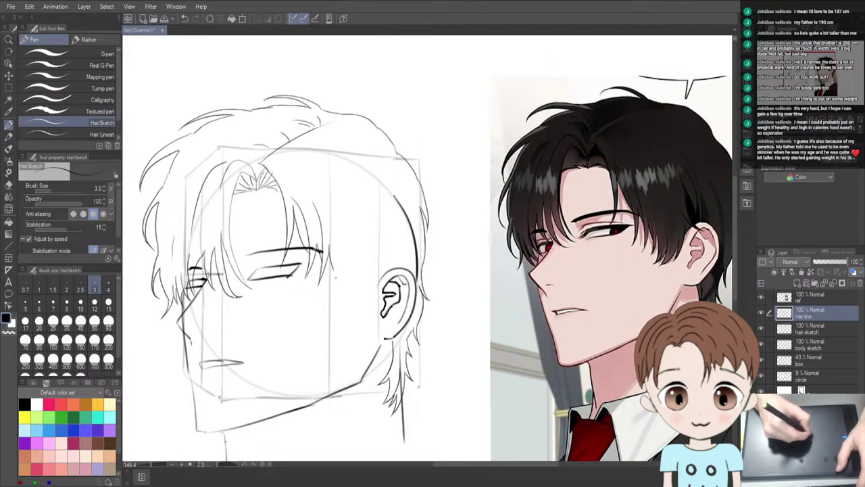
key("e")
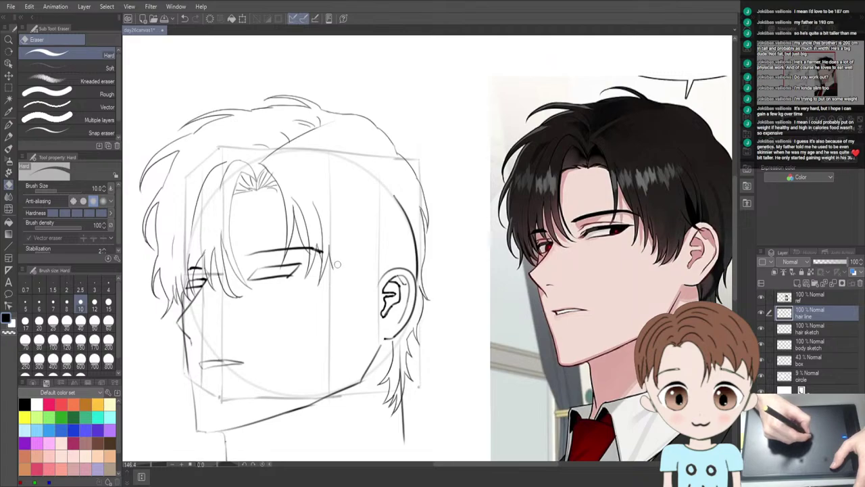
key("p")
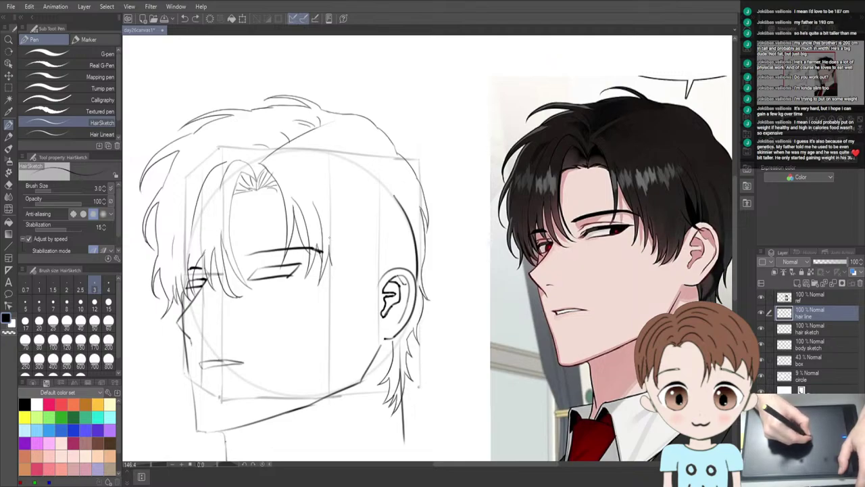
key("e")
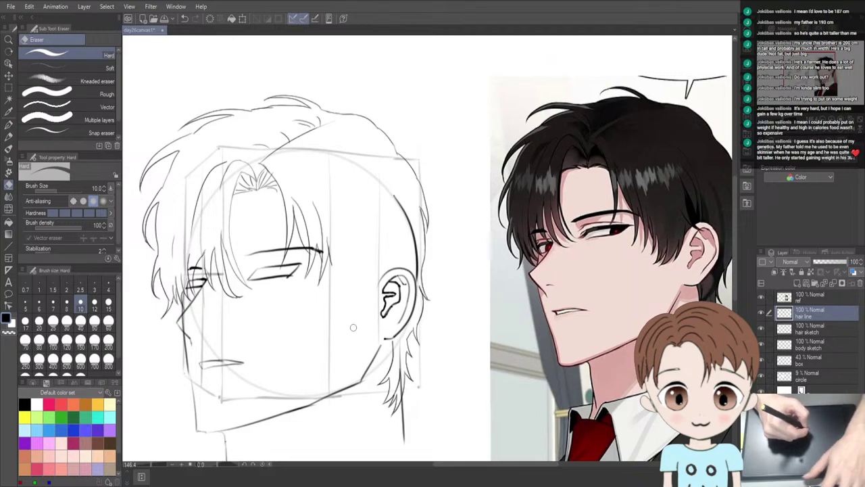
key("p")
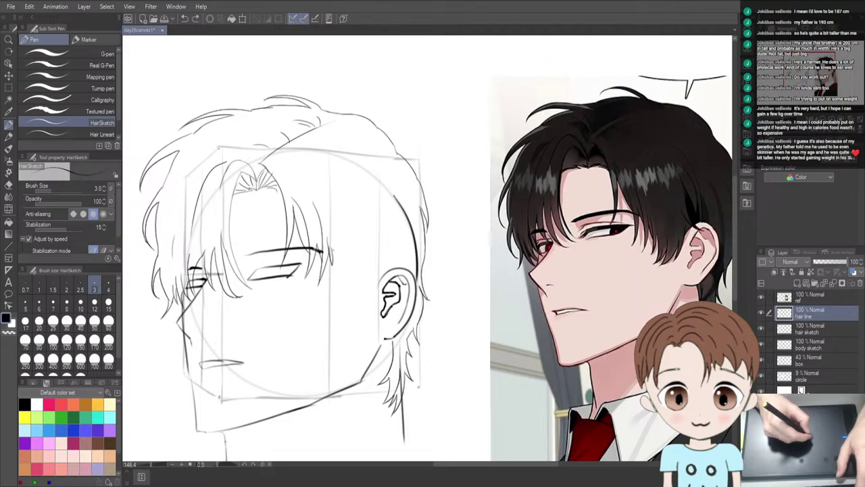
Redraw the strand end behind the eyebrow's tail as small pointed tips with short pen strokes
key("ctrl+z")
left_click_drag(331, 265, 333, 279)
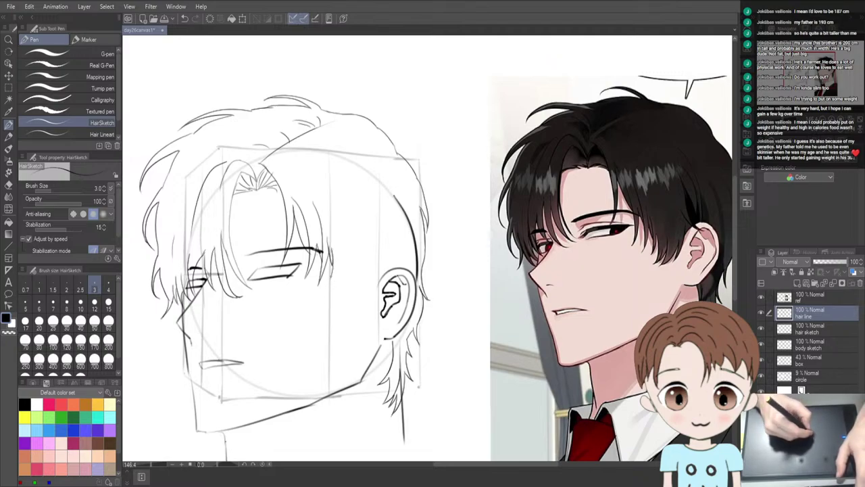
left_click_drag(331, 251, 333, 274)
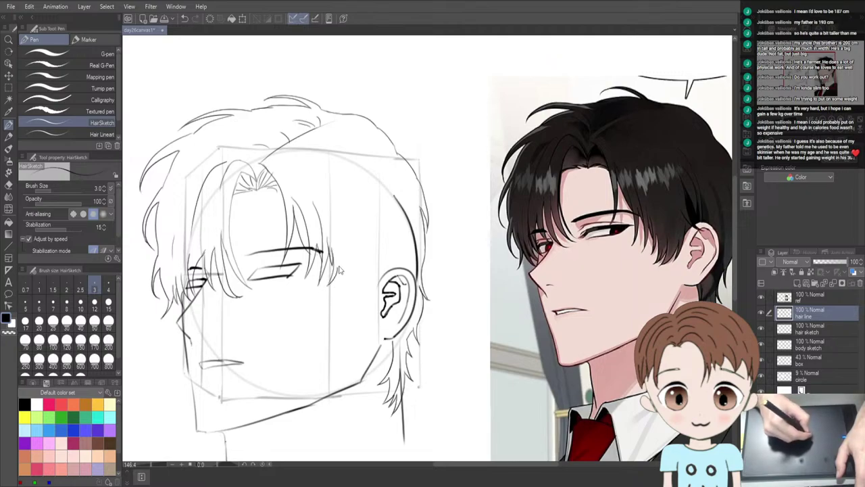
left_click_drag(329, 261, 336, 283)
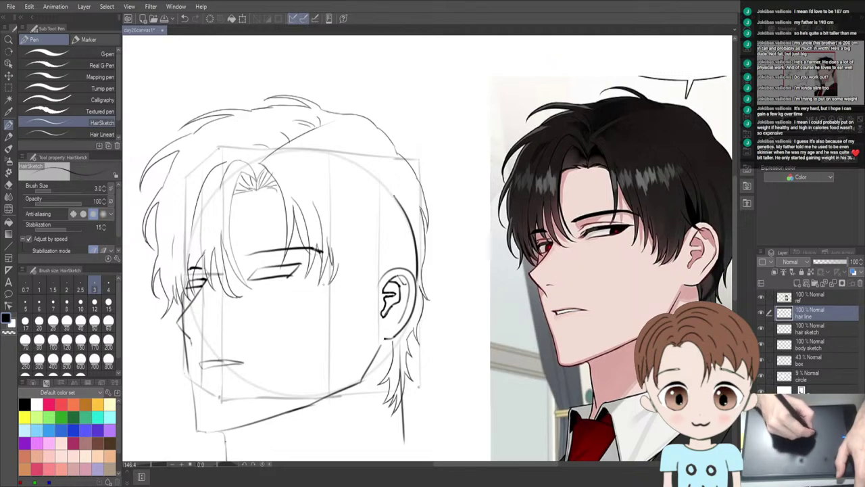
Rework the short curved rear edge of the strand tip just behind the eyebrow's tail, undoing and retrying strokes
left_click_drag(340, 264, 338, 296)
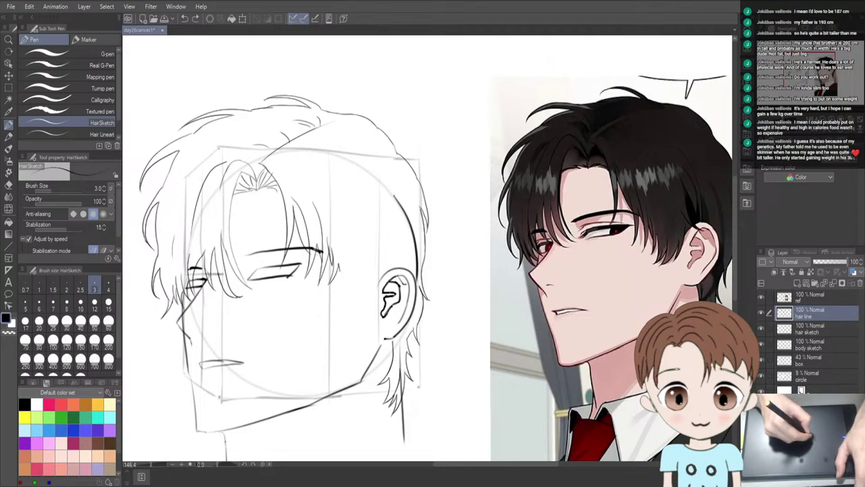
left_click_drag(338, 266, 337, 284)
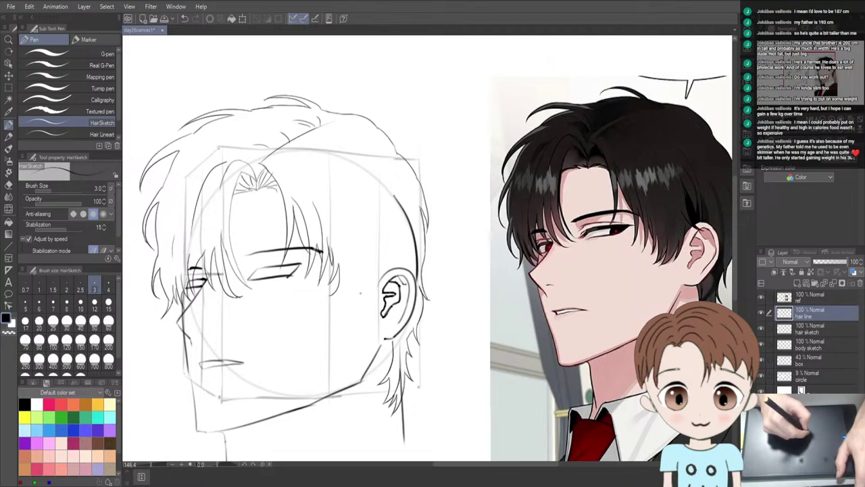
mouse_move(350, 285)
left_mouse_down()
mouse_move(336, 293)
mouse_move(347, 286)
left_mouse_up()
key("ctrl+z")
key("ctrl+z")
key("ctrl+z")
key("ctrl+z")
key("ctrl+z")
key("ctrl+z")
key("ctrl+z")
key("ctrl+z")
key("ctrl+z")
key("ctrl+z")
key("ctrl+z")
key("ctrl+z")
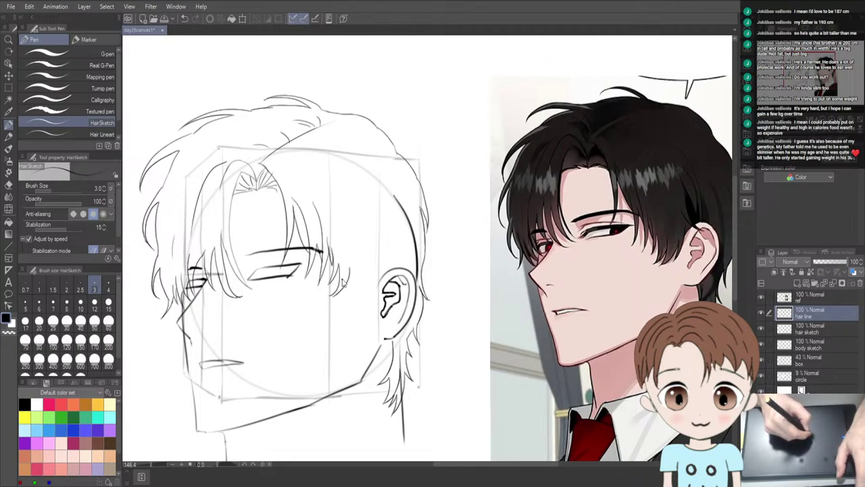
key("ctrl+z")
Draw a short curved hair edge a little farther back that sweeps forward into a pointed tip below the eyebrow's tail
left_click_drag(350, 278, 336, 296)
key("ctrl+z")
key("ctrl+z")
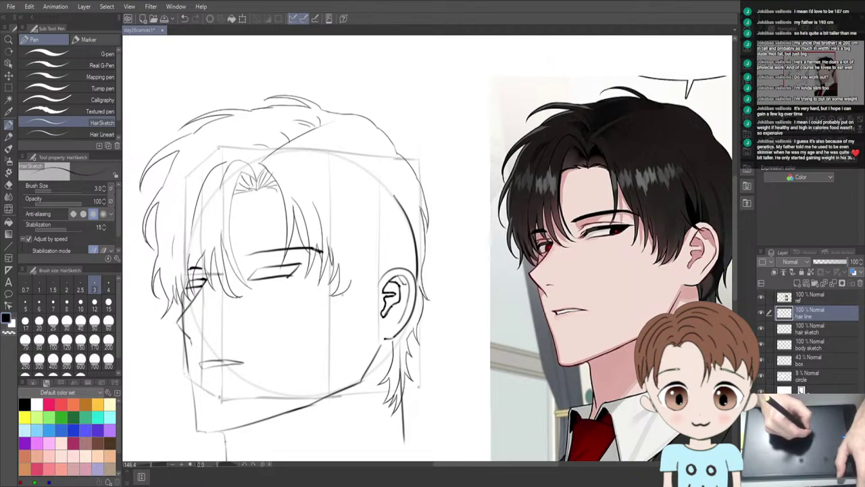
left_click_drag(346, 282, 336, 297)
key("ctrl+z")
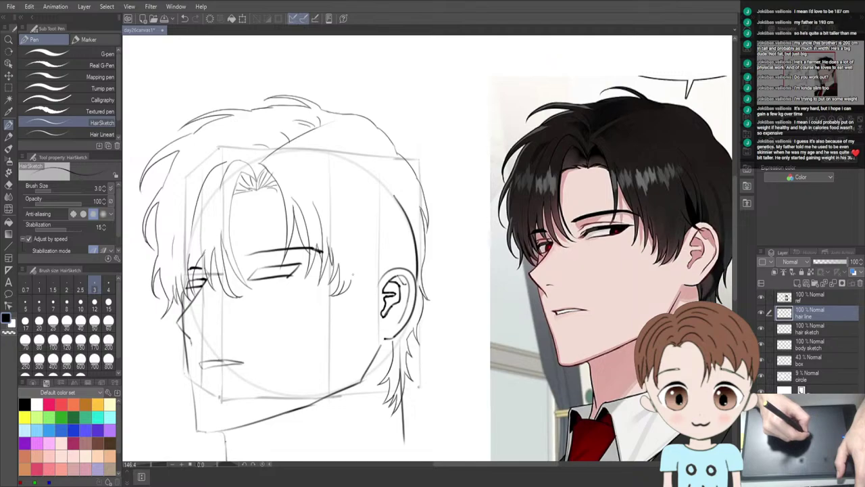
Draw another pointed side tip between the eyebrow's tail and the ear, with a short front edge and curved rear edge
left_click_drag(351, 274, 345, 305)
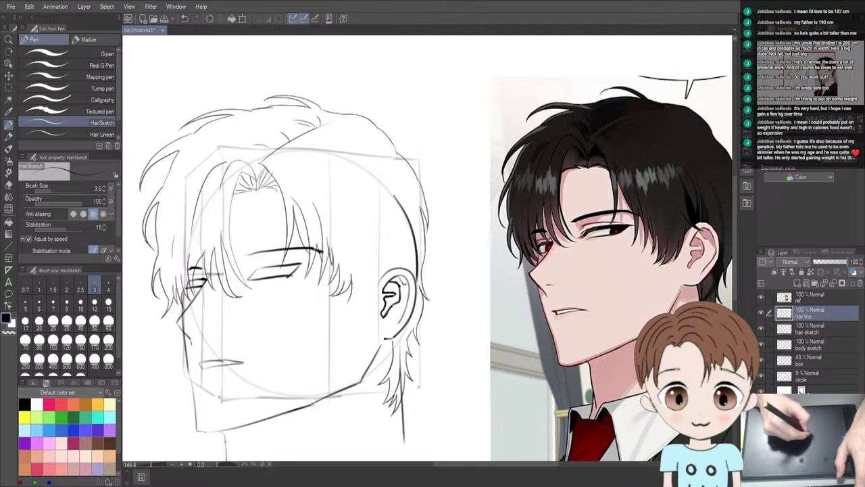
key("ctrl+z")
left_click_drag(352, 276, 344, 301)
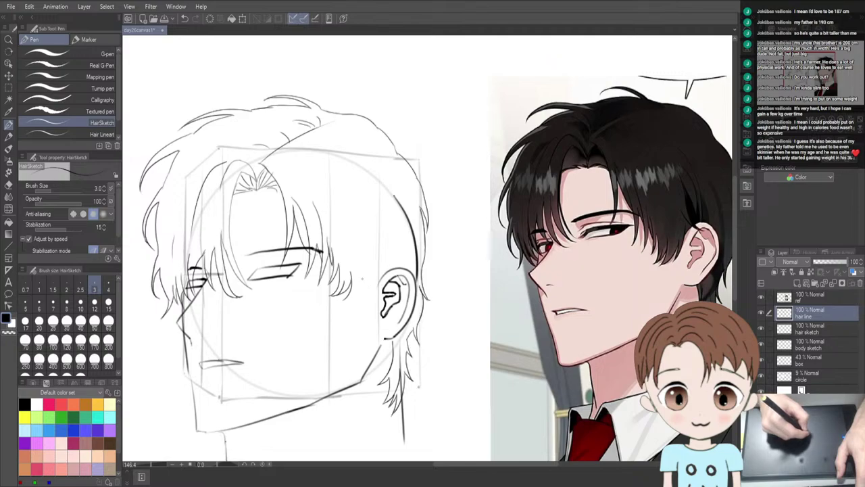
left_click_drag(365, 275, 343, 303)
key("ctrl+z")
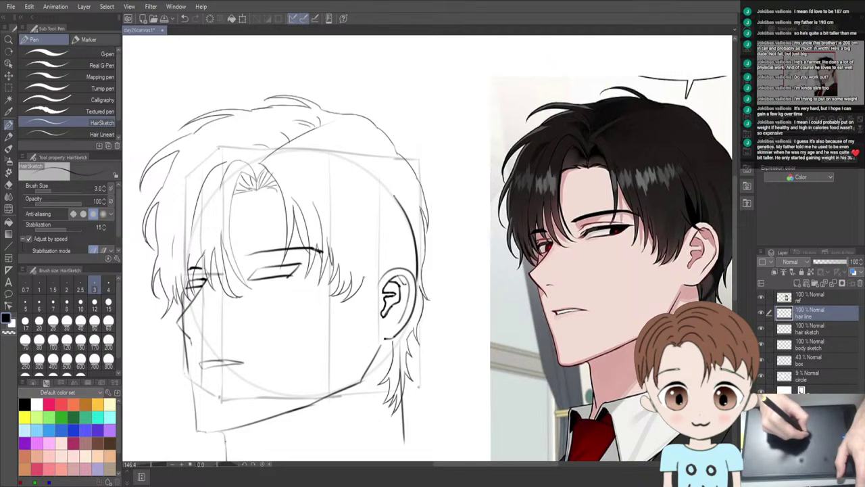
Extend the side hair to just in front of the ear with more short pointed tips, using the HairSketch pen and Hard eraser
left_click_drag(363, 282, 361, 306)
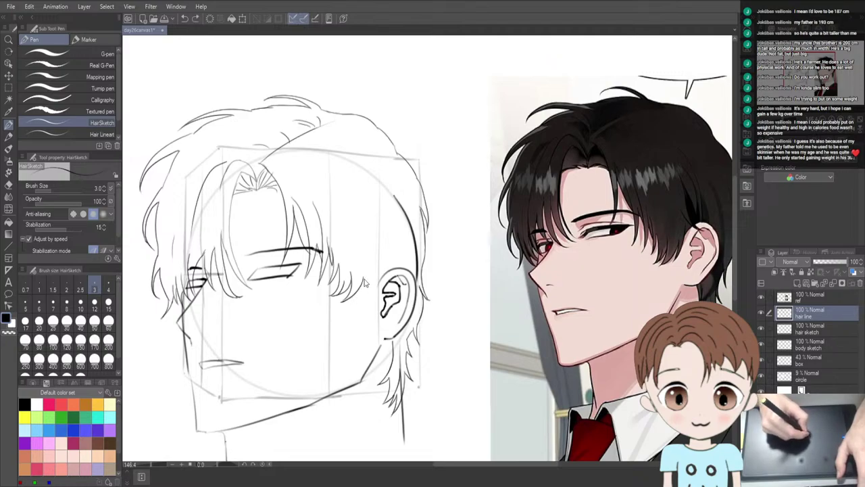
left_click_drag(363, 275, 360, 304)
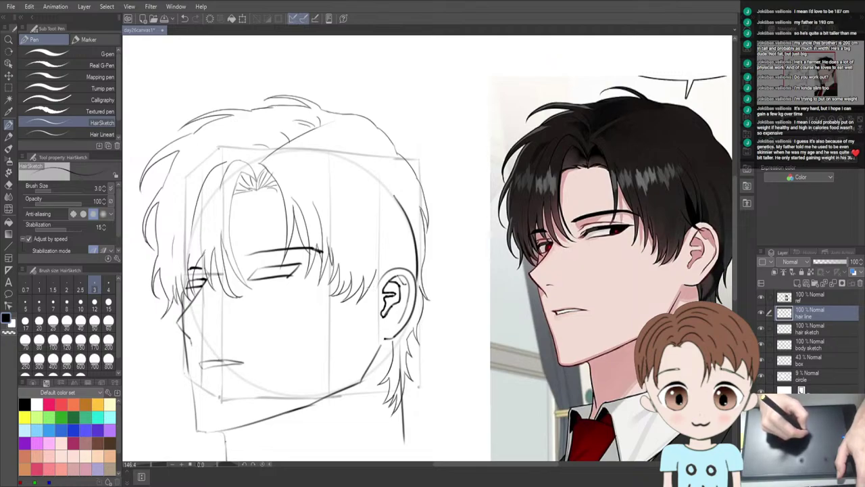
key("e")
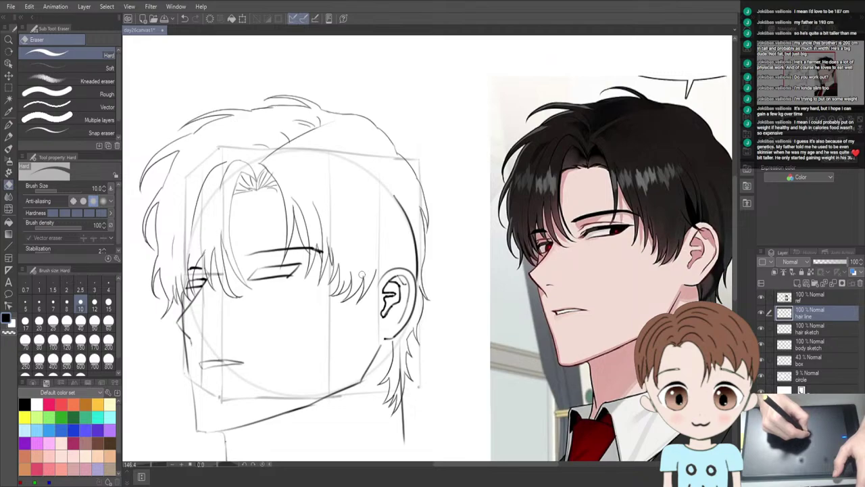
key("p")
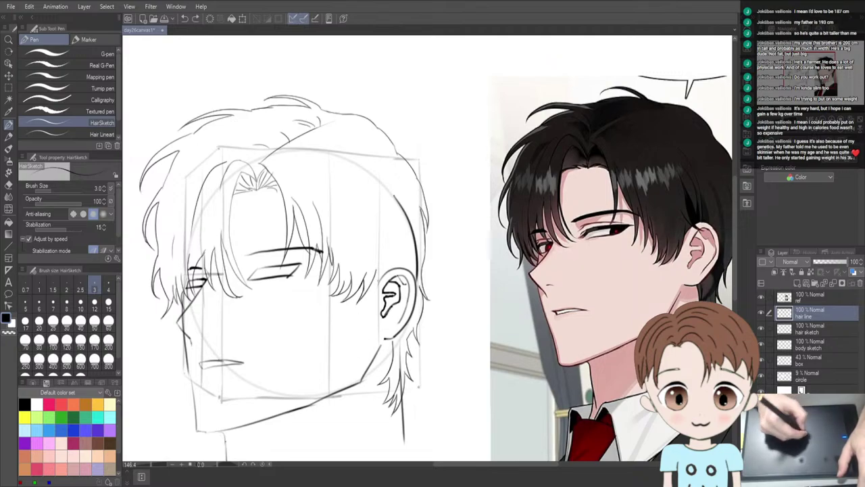
left_click_drag(377, 269, 373, 295)
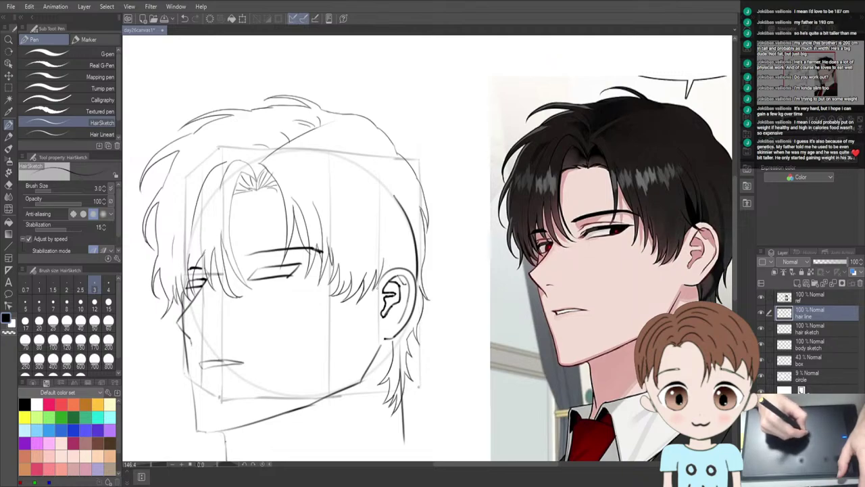
left_click_drag(384, 265, 376, 291)
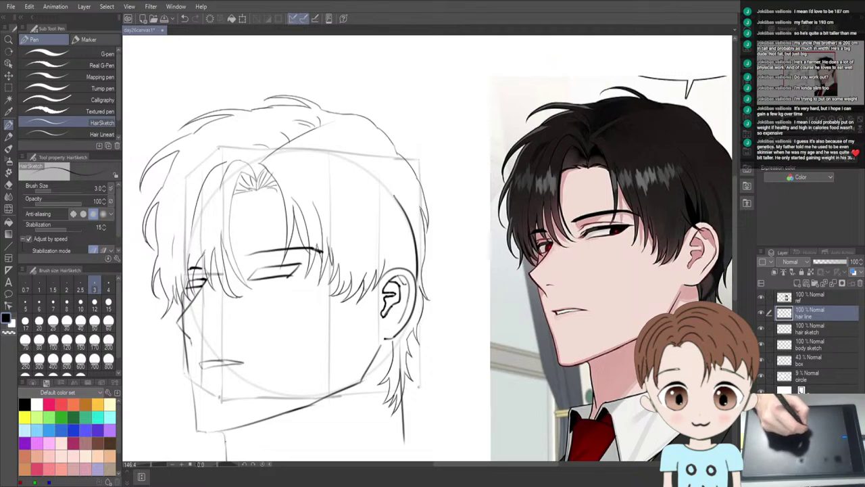
Draw a short curved strand edge from above the front of the ear down onto its upper rim
left_click_drag(375, 246, 392, 297)
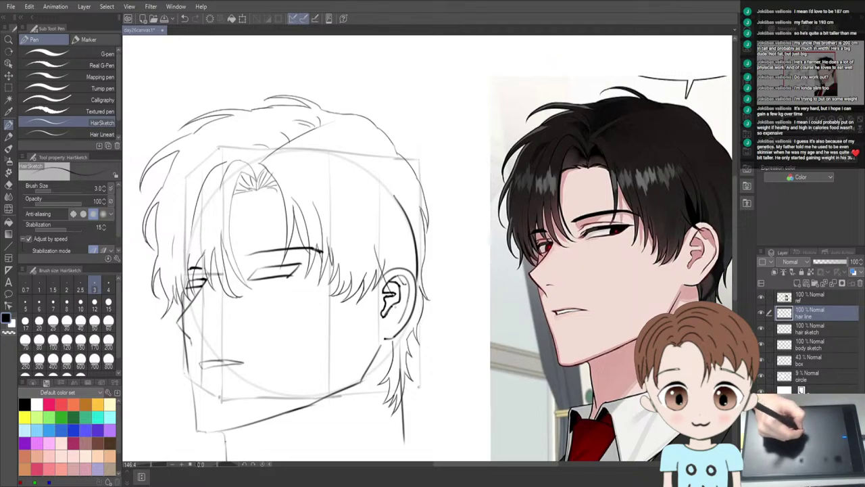
key("ctrl+z")
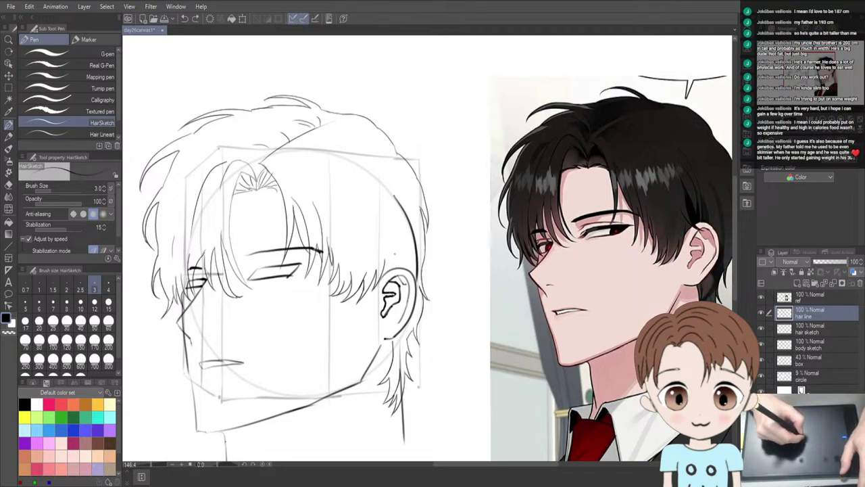
left_click_drag(382, 246, 408, 280)
key("ctrl+z")
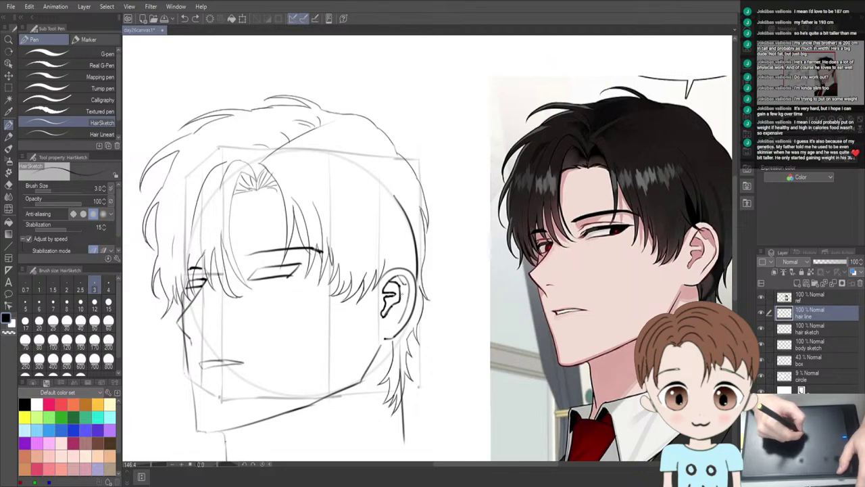
key("e")
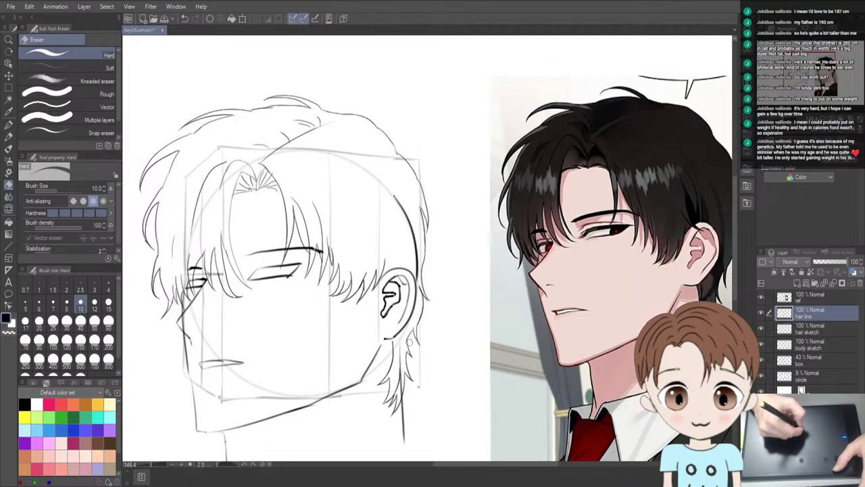
key("p")
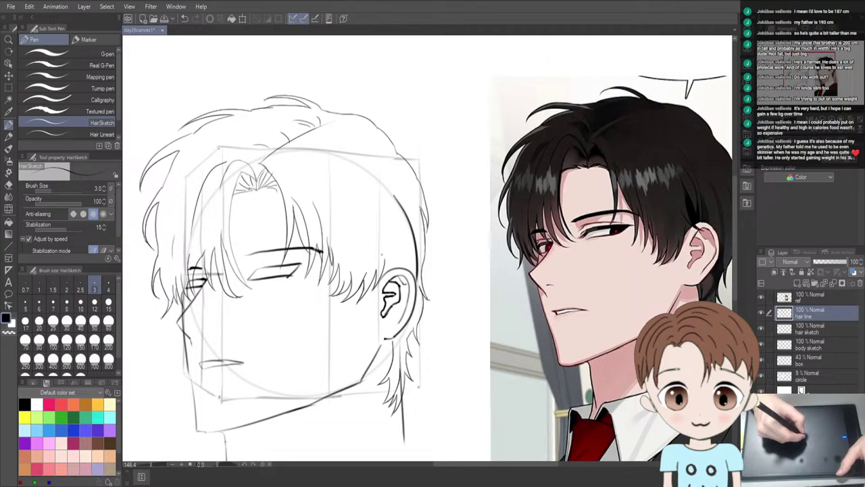
left_click_drag(381, 247, 401, 277)
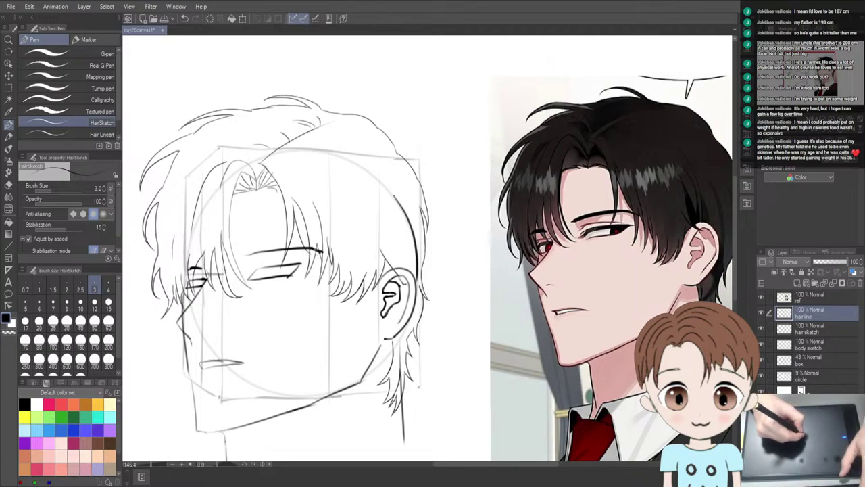
key("ctrl+z")
left_click_drag(381, 248, 400, 280)
key("ctrl+z")
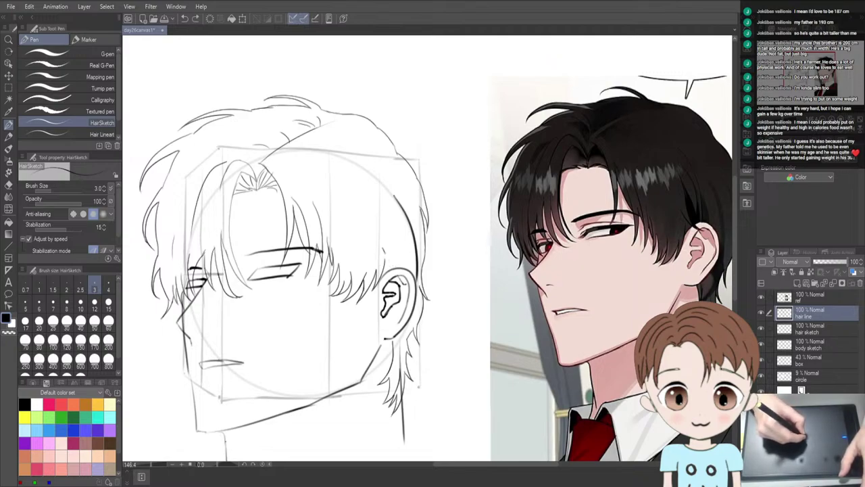
left_click_drag(383, 251, 400, 278)
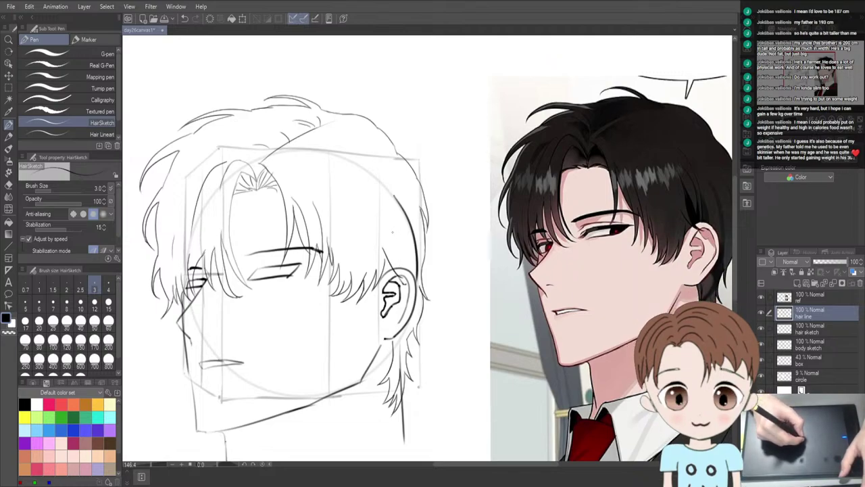
Draw a second, longer strand line just above the first one, curving down toward the top of the ear
left_click_drag(392, 232, 404, 284)
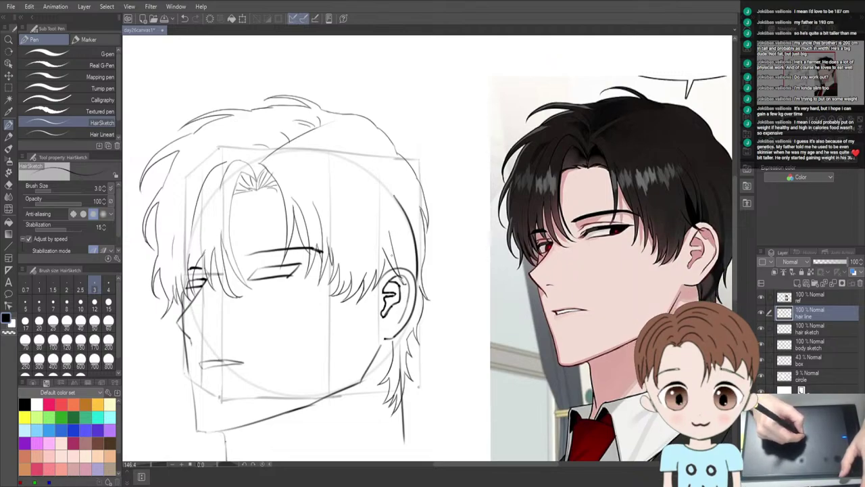
key("ctrl+z")
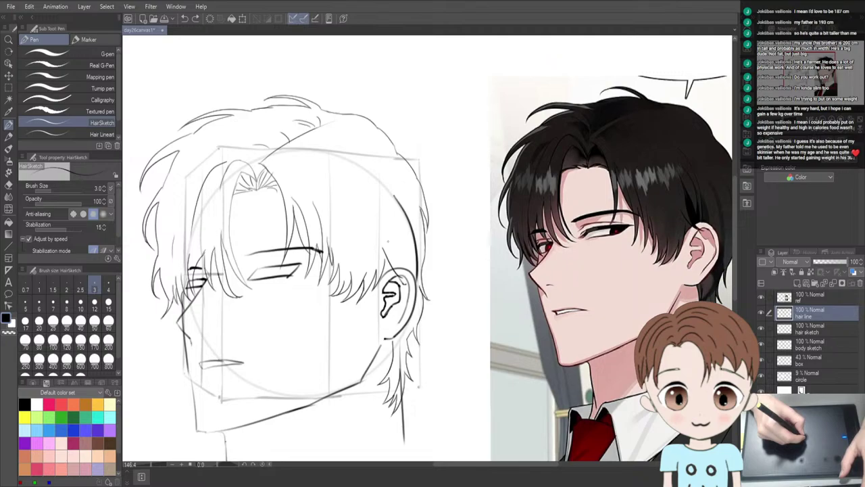
left_click_drag(388, 238, 400, 276)
key("ctrl+z")
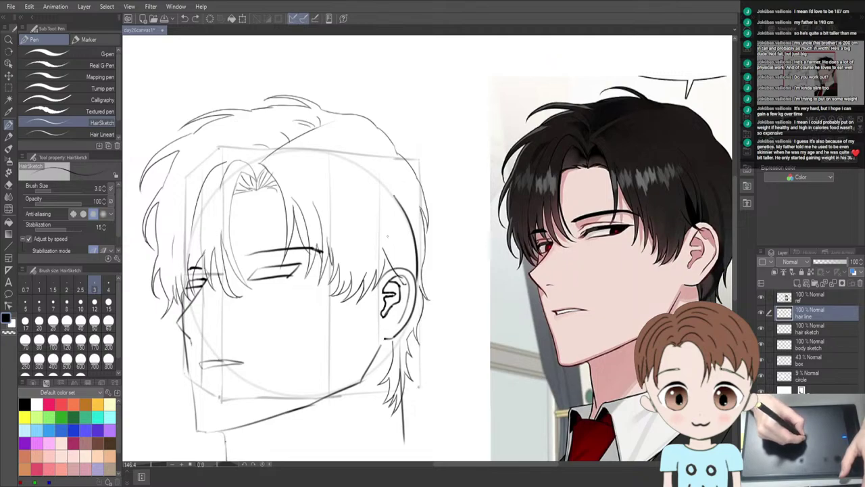
left_click_drag(388, 236, 402, 280)
key("ctrl+z")
left_click_drag(388, 233, 402, 276)
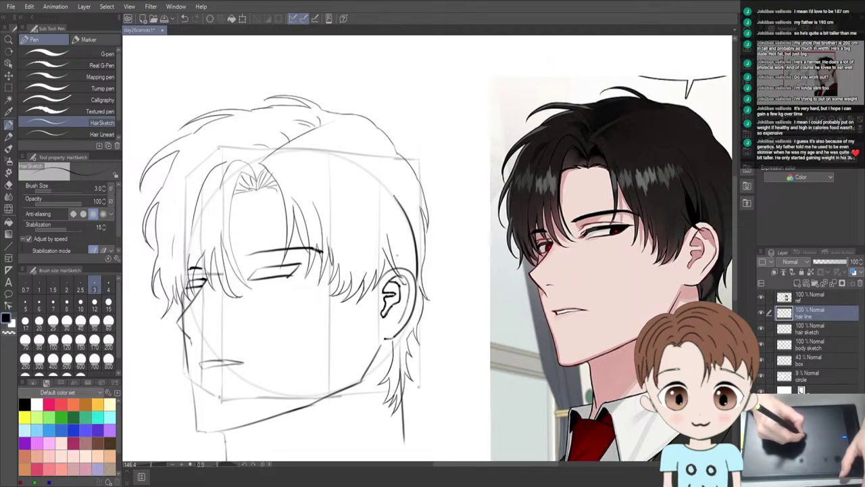
key("ctrl+z")
left_click_drag(386, 234, 398, 279)
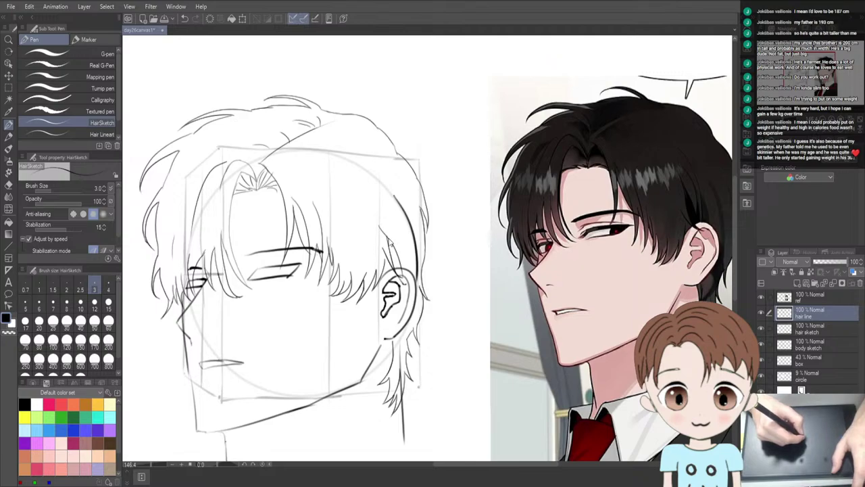
Redraw the upper strand edge above the ear as a curve starting higher and meeting the lower strands near the ear's top
key("ctrl+z")
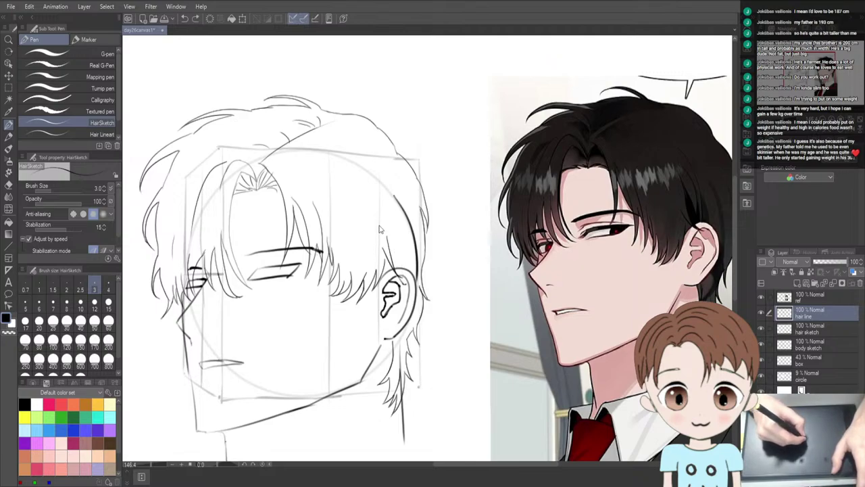
left_click_drag(383, 225, 395, 261)
key("ctrl+z")
left_click_drag(383, 224, 395, 261)
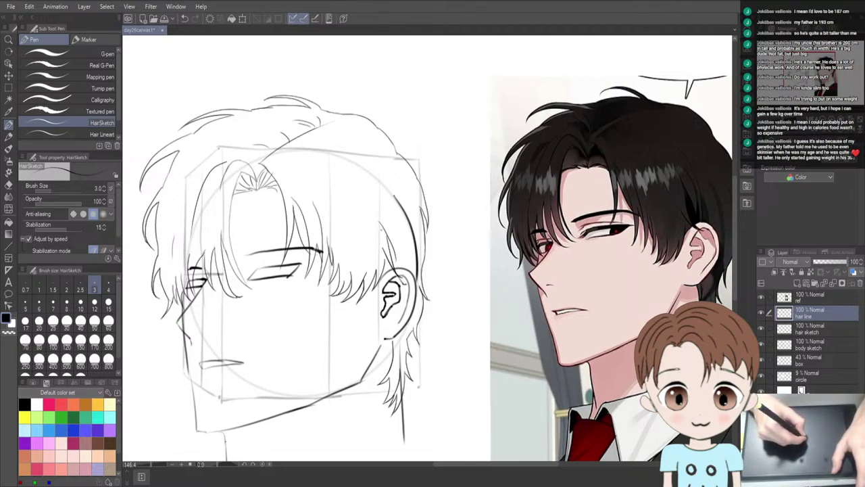
key("ctrl+z")
left_click_drag(382, 225, 396, 261)
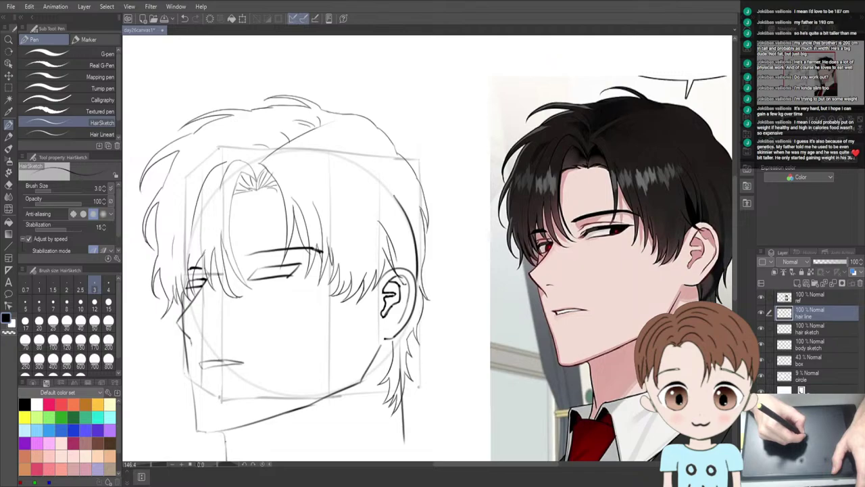
Draw two longer curved strands behind the previous ones, running from the back of the head down to the ear's top
left_click_drag(385, 207, 398, 263)
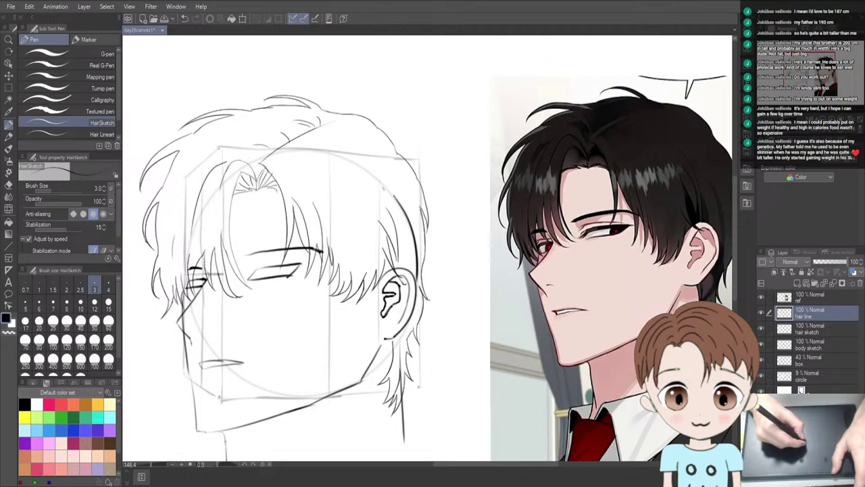
left_click_drag(404, 191, 387, 267)
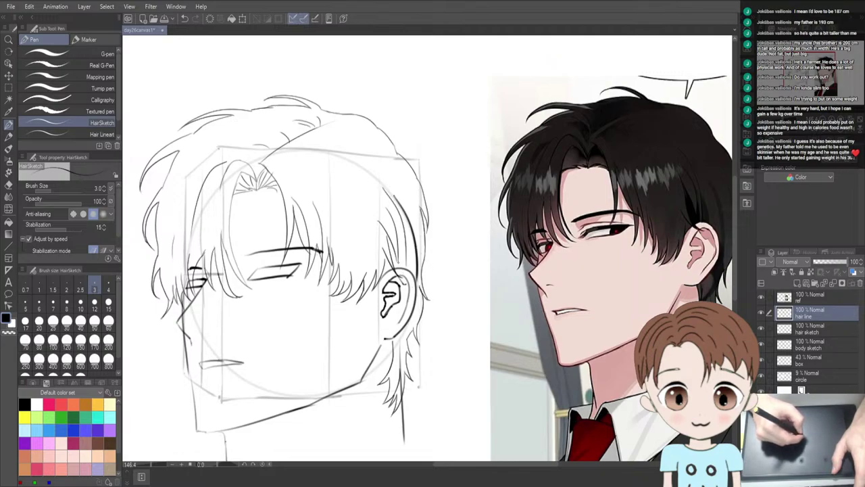
key("ctrl+z")
left_click_drag(390, 188, 402, 264)
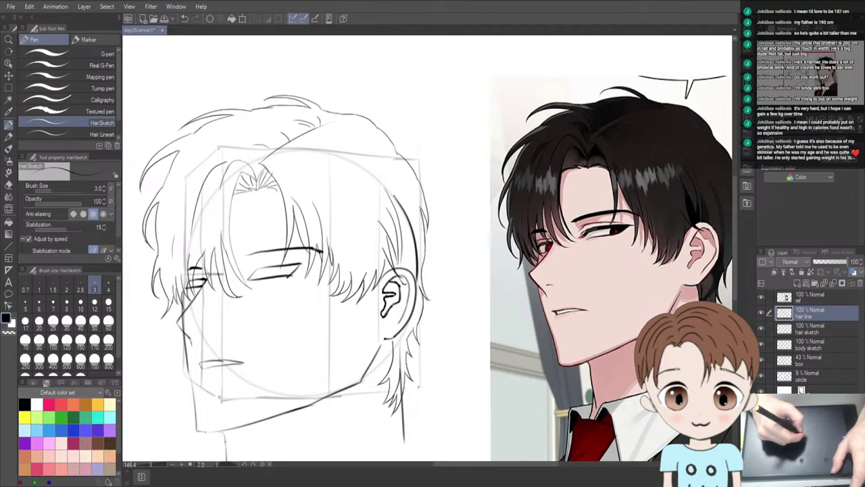
Erase the long curved parting line running from the forehead toward the crown on the hair line layer
key("e")
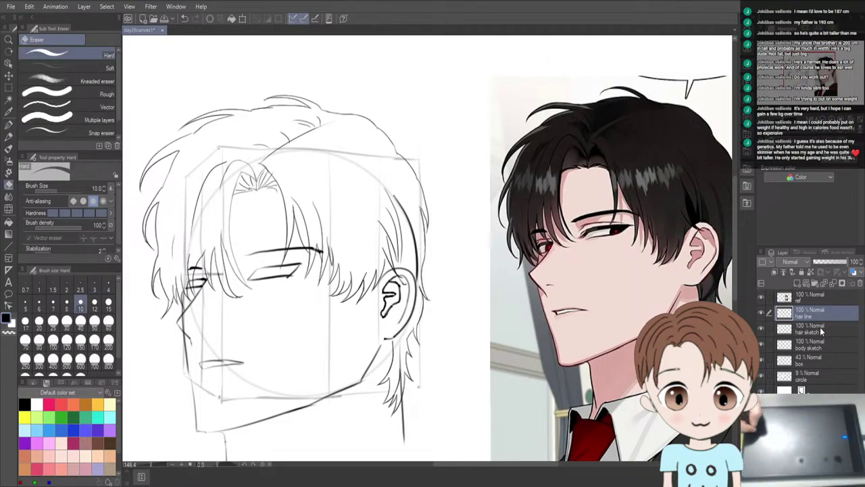
left_click(811, 342)
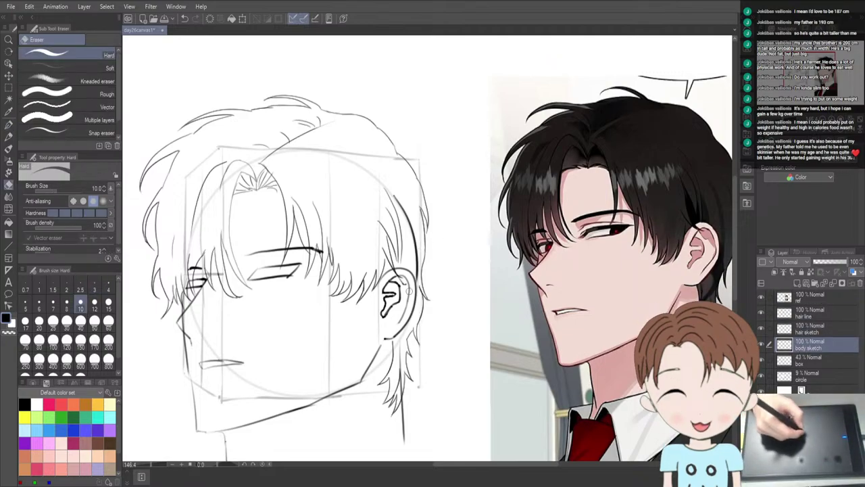
left_click(804, 311)
left_click(761, 310)
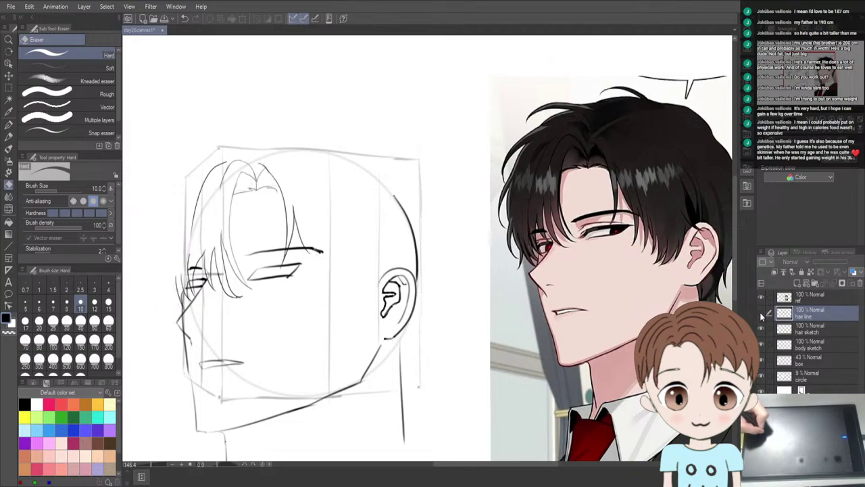
left_click(762, 314)
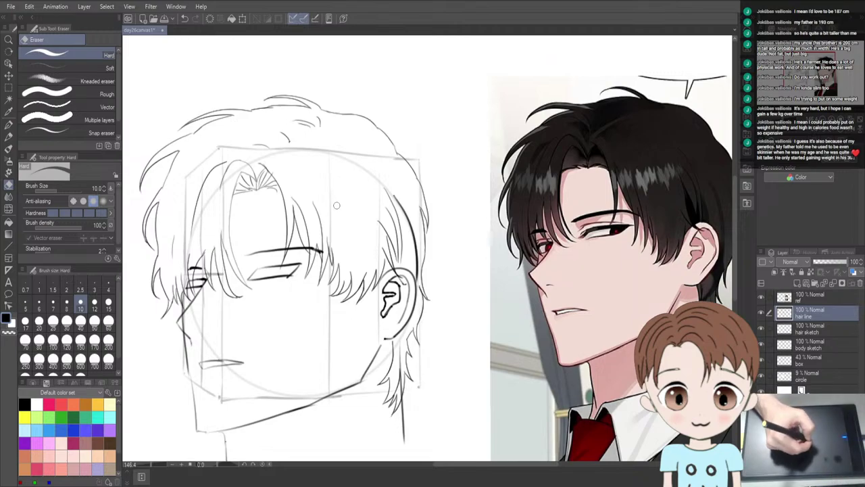
Draw short strand lines around the parting above the forehead and longer curved strands across the crown and side hair
key("p")
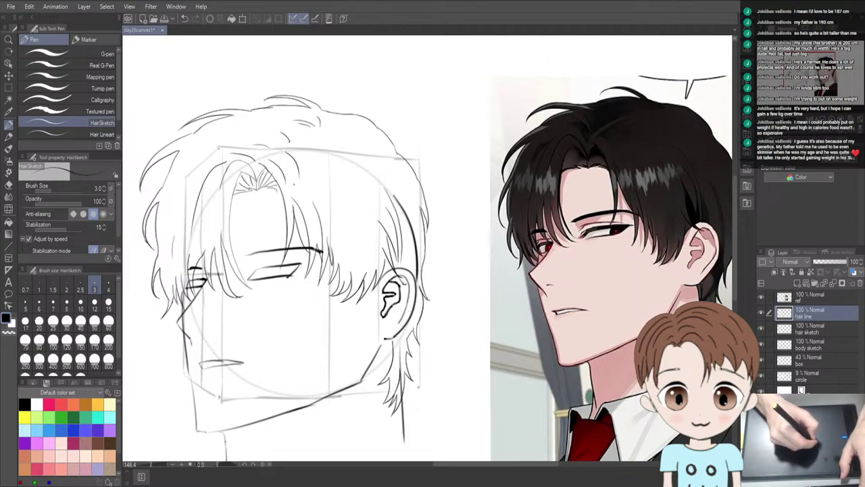
key("ctrl+z")
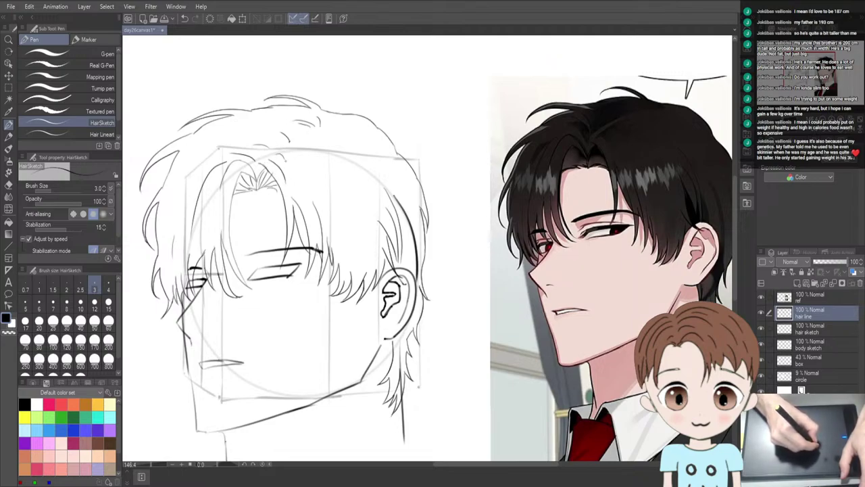
left_click_drag(283, 156, 278, 163)
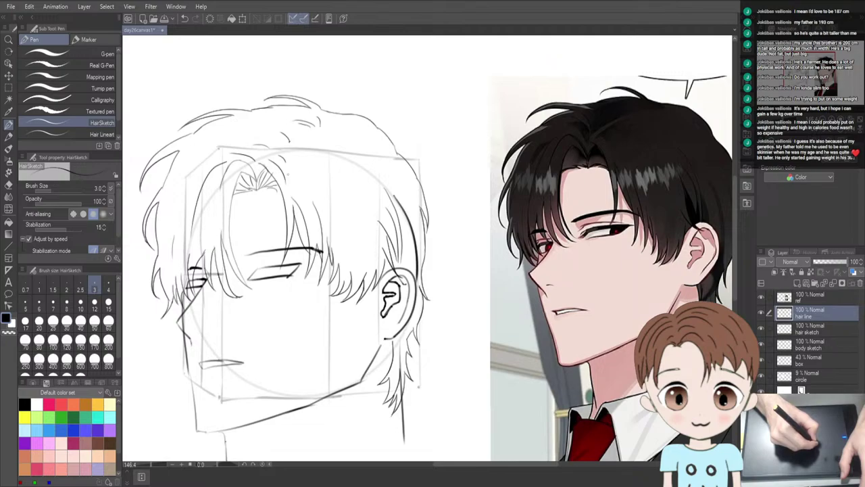
key("ctrl+z")
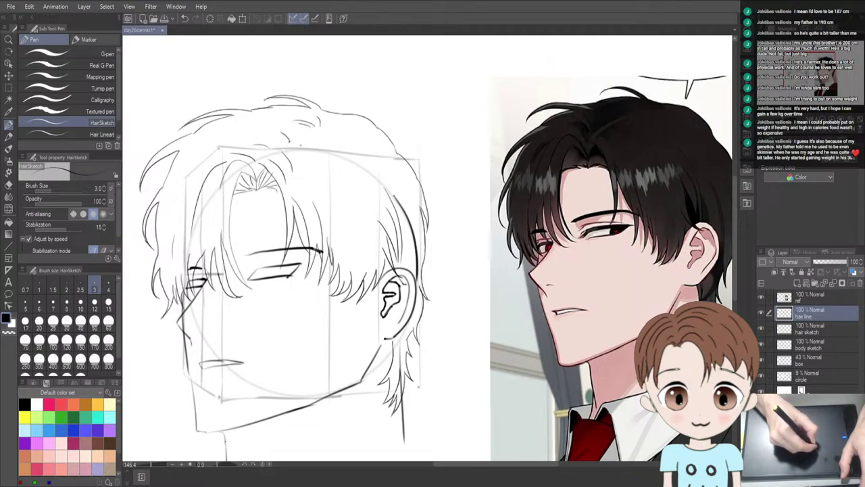
key("ctrl+z")
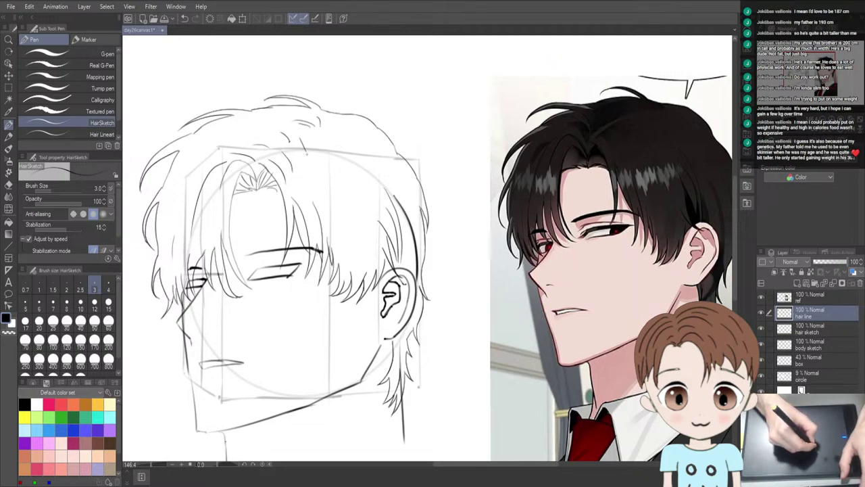
mouse_move(352, 152)
left_mouse_down()
mouse_move(366, 187)
mouse_move(348, 220)
left_mouse_up()
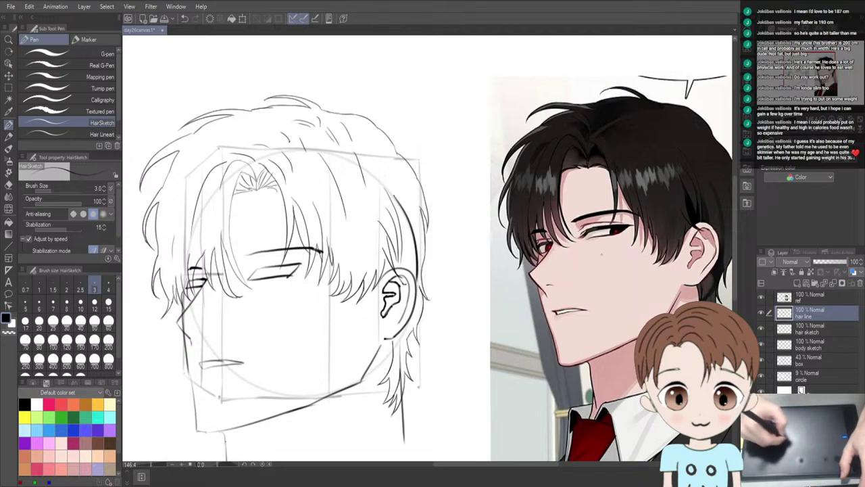
Merge the hair line layer into the hair sketch layer and erase the back-of-skull curve on the body sketch layer
left_click(832, 283)
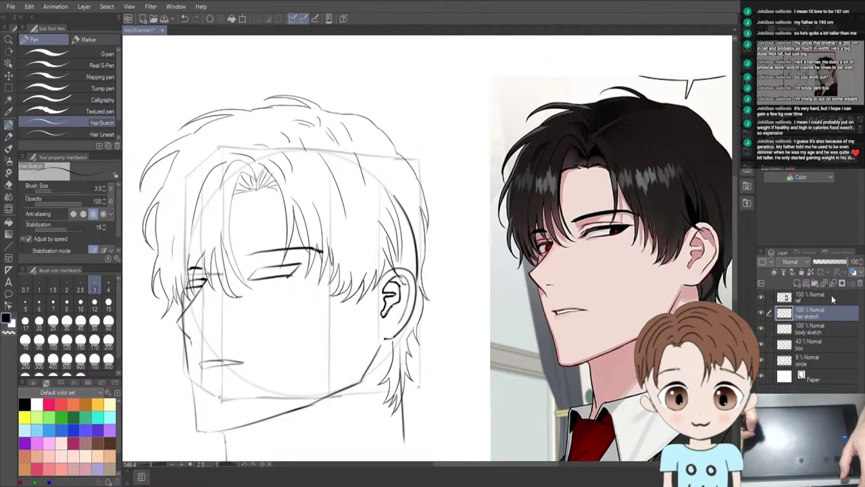
left_click(818, 334)
key("e")
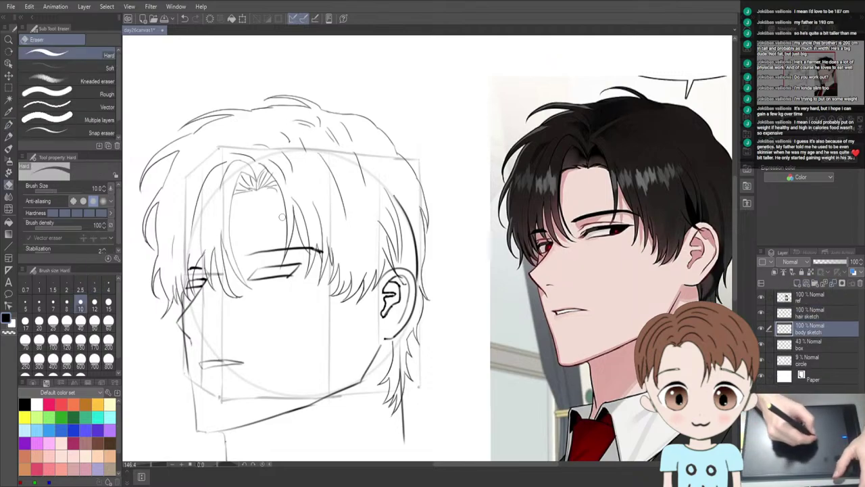
left_click_drag(393, 194, 418, 264)
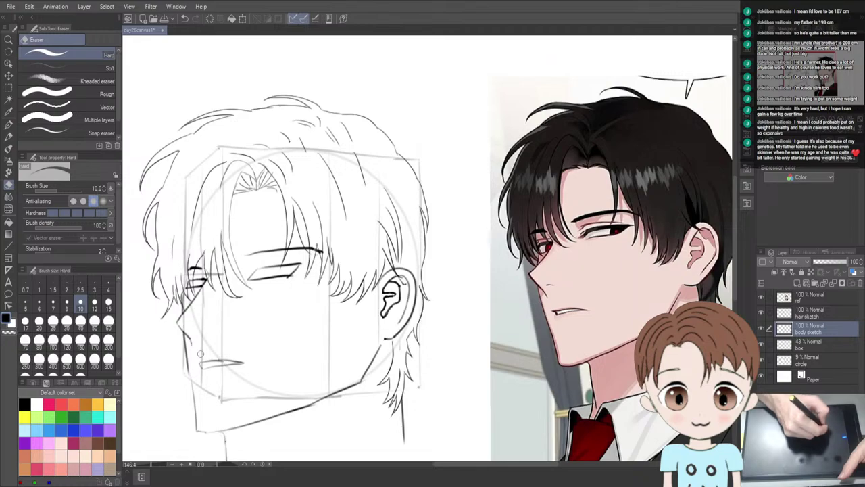
left_click_drag(203, 269, 261, 277)
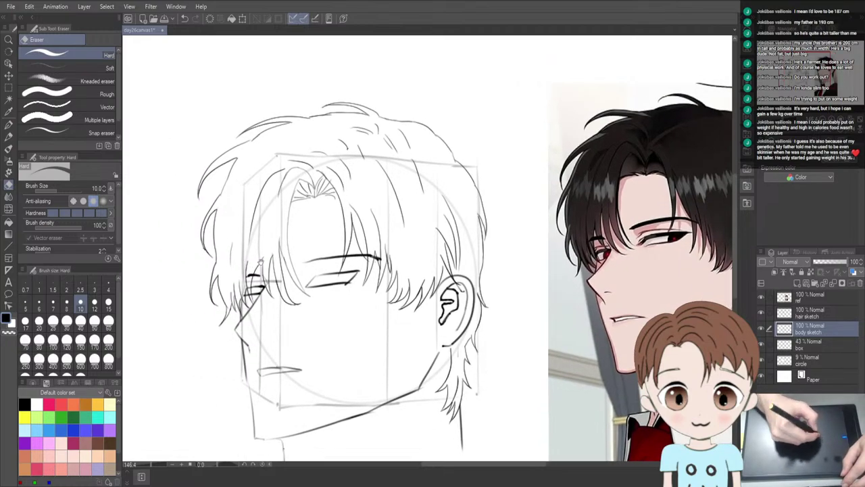
mouse_move(305, 351)
left_mouse_down()
mouse_move(315, 247)
mouse_move(315, 331)
mouse_move(315, 266)
left_mouse_up()
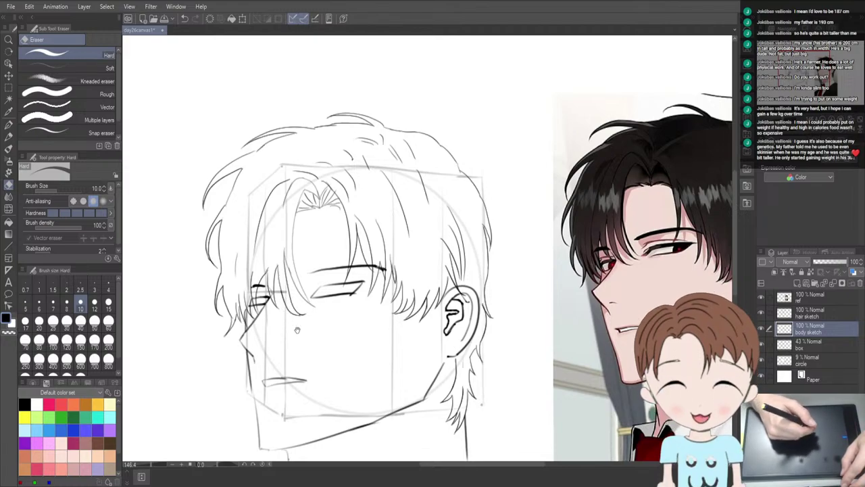
left_click_drag(433, 342, 398, 336)
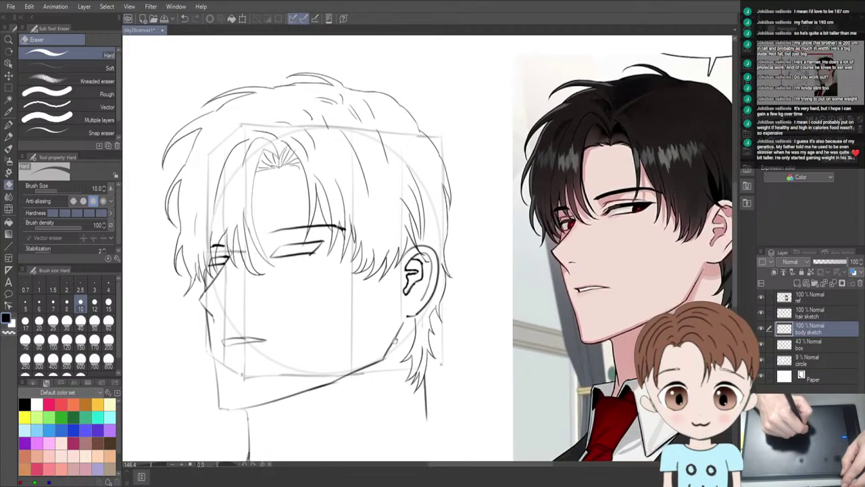
Hide the circle and box construction layers
left_click(760, 359)
left_click(760, 344)
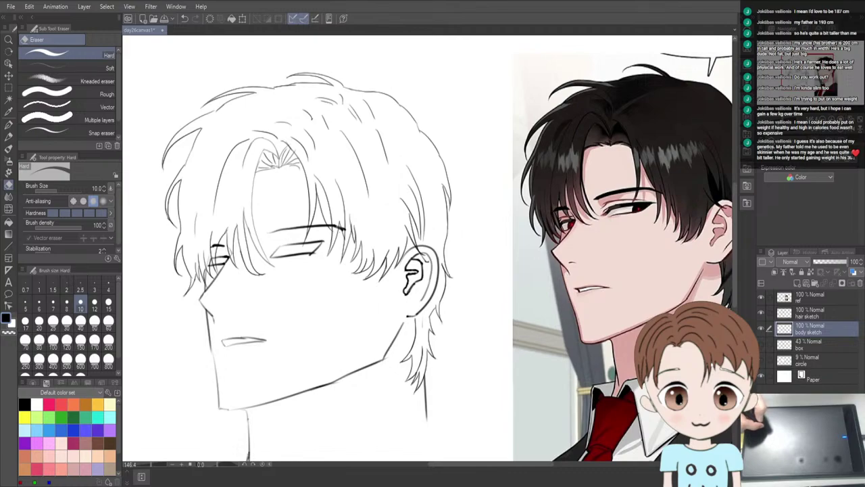
left_click_drag(339, 340, 396, 242)
mouse_move(387, 190)
left_mouse_down()
mouse_move(403, 270)
mouse_move(385, 269)
left_mouse_up()
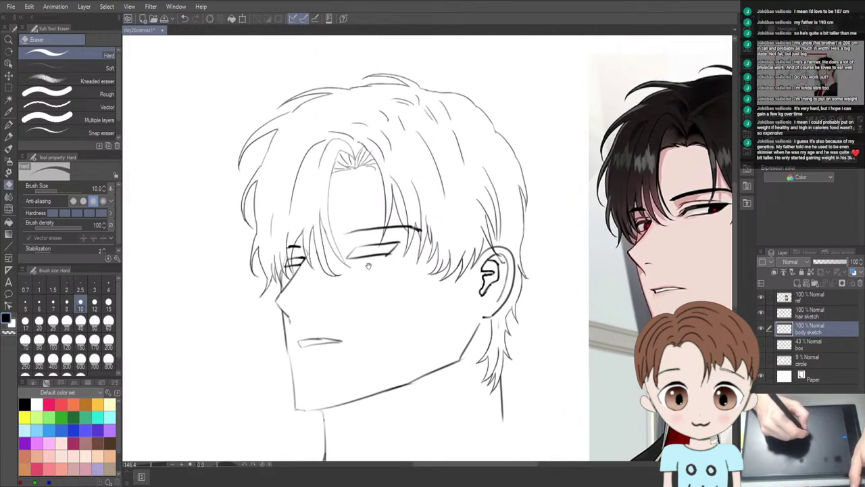
Add a layer named body lineart above the body sketch and rename the hair sketch layer as hair lineart
left_click(798, 282)
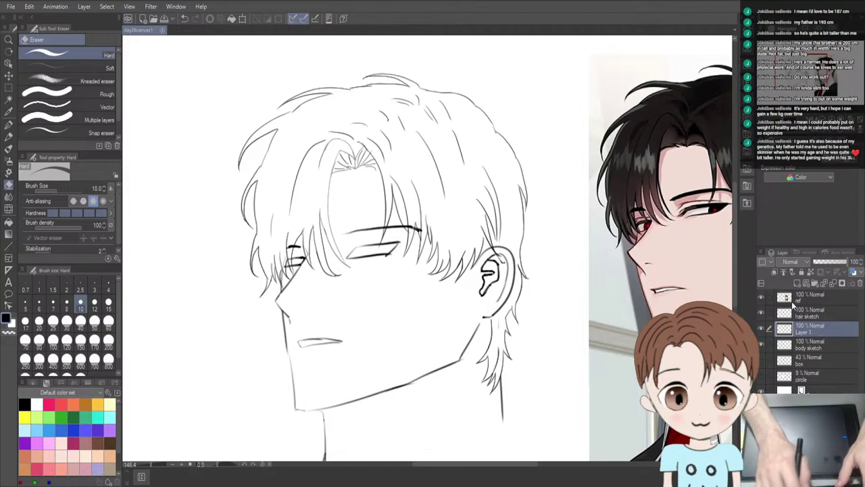
double_click(809, 329)
type("body lineart")
key("Return")
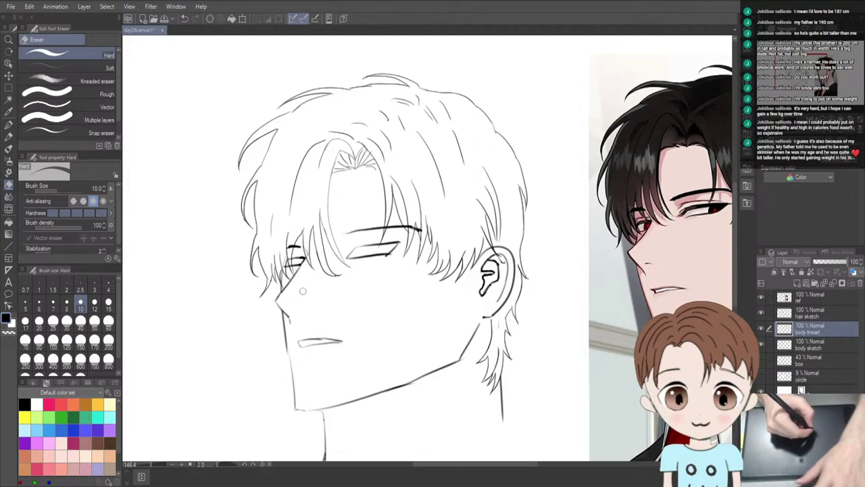
key("p")
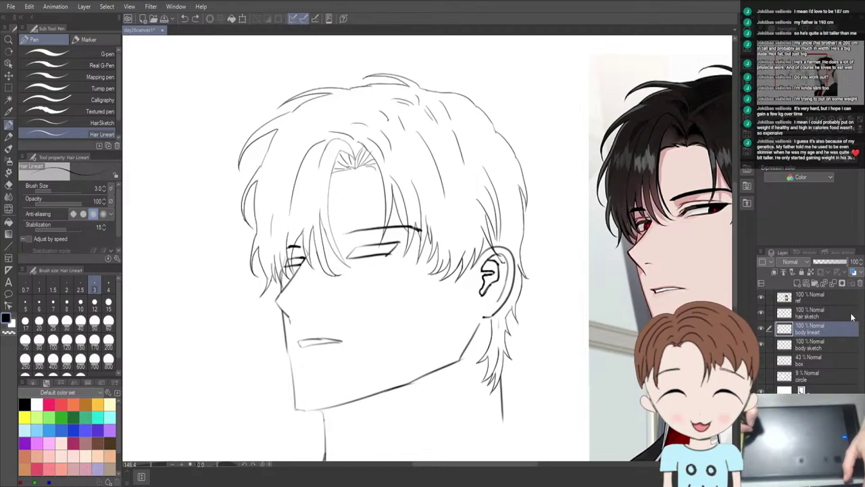
left_click(850, 311)
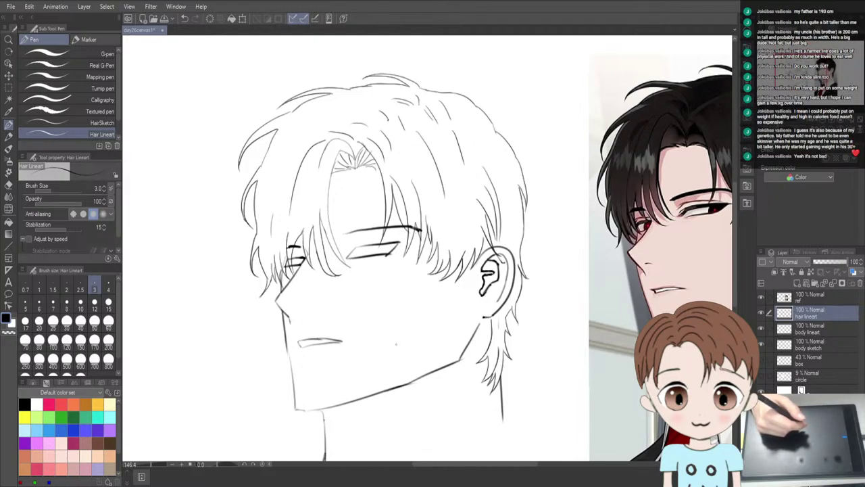
View the drawing with the ref layer hidden and show the reference again
left_click(762, 298)
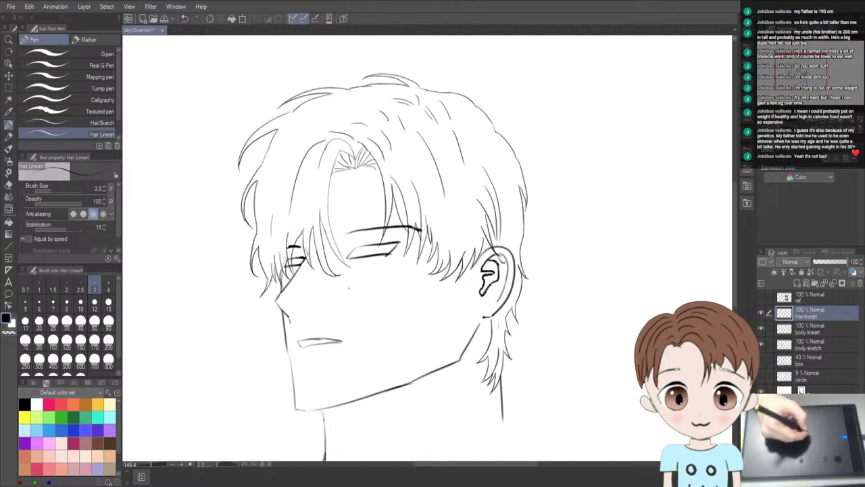
left_click(761, 298)
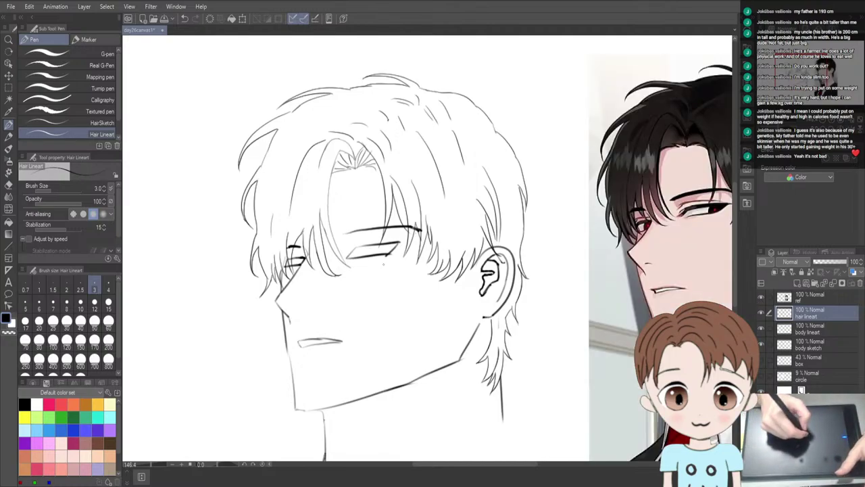
key("h")
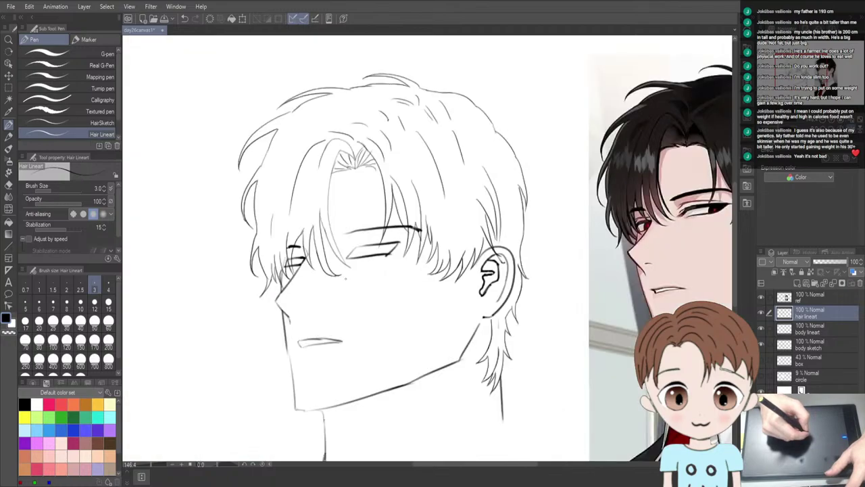
key("h")
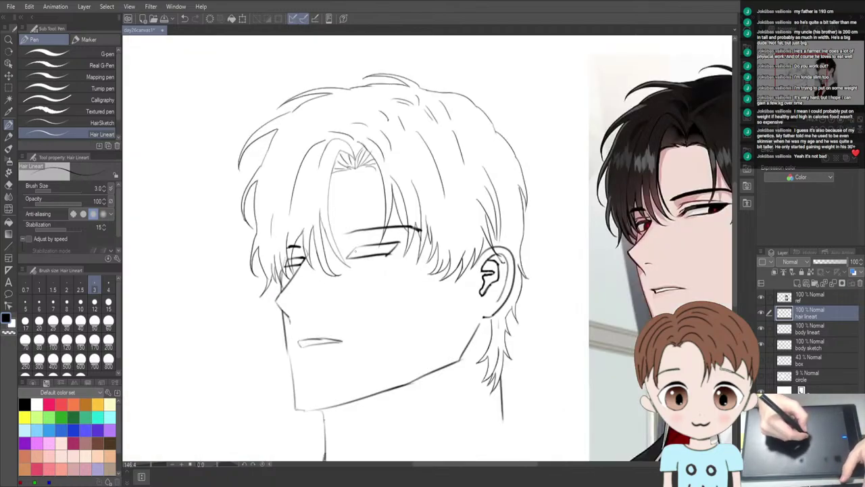
Lower the body sketch layer's opacity to 14% and make body lineart the active layer
left_click(820, 344)
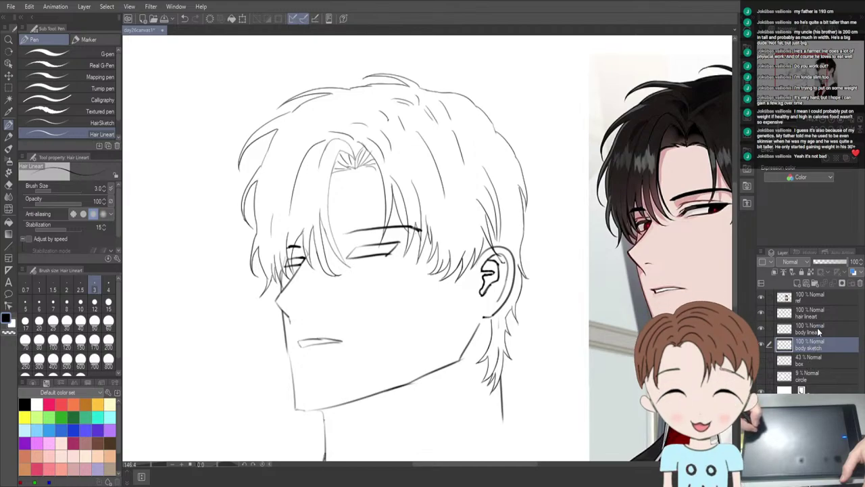
left_click(819, 261)
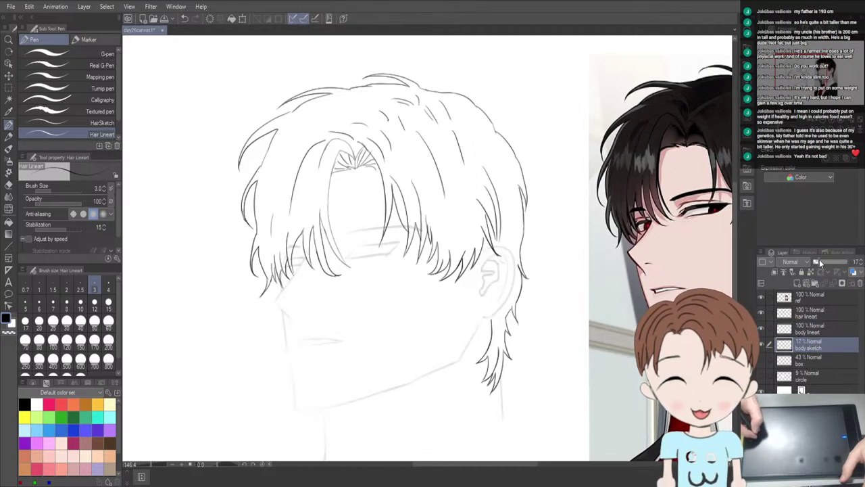
left_click(819, 260)
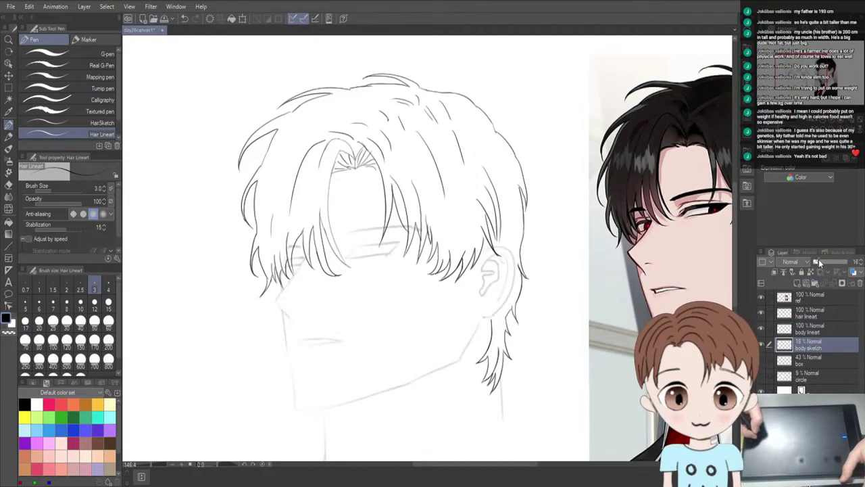
left_click(814, 328)
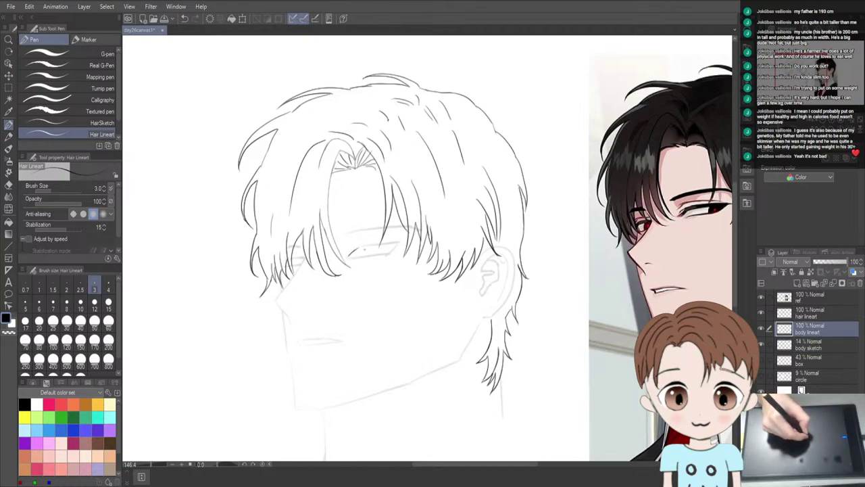
left_click_drag(348, 255, 399, 247)
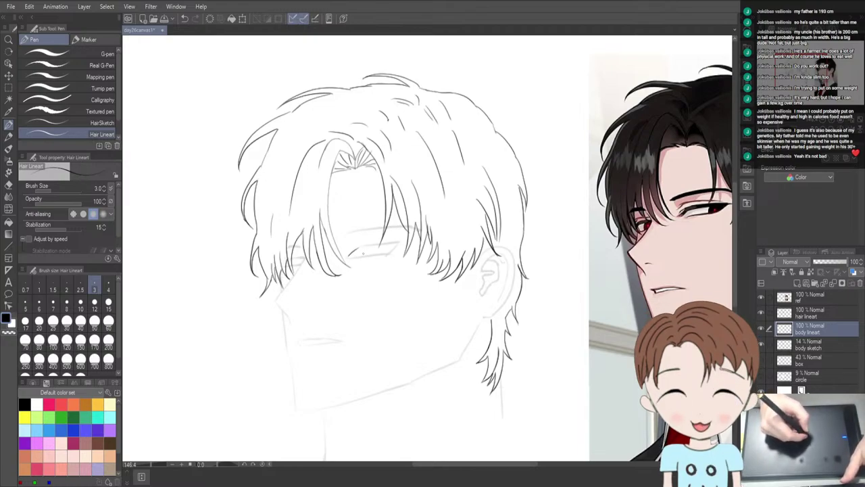
left_click_drag(364, 248, 379, 247)
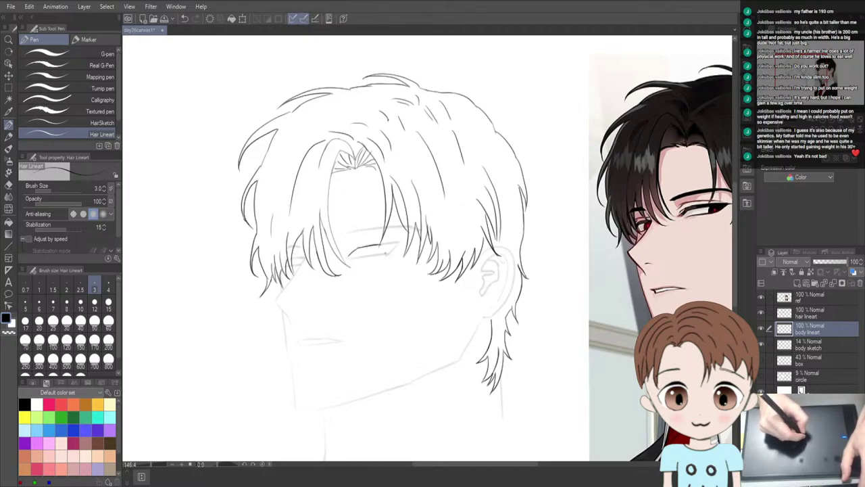
key("ctrl+z")
left_click_drag(357, 250, 402, 241)
key("ctrl+z")
key("ctrl+z")
key("ctrl+z")
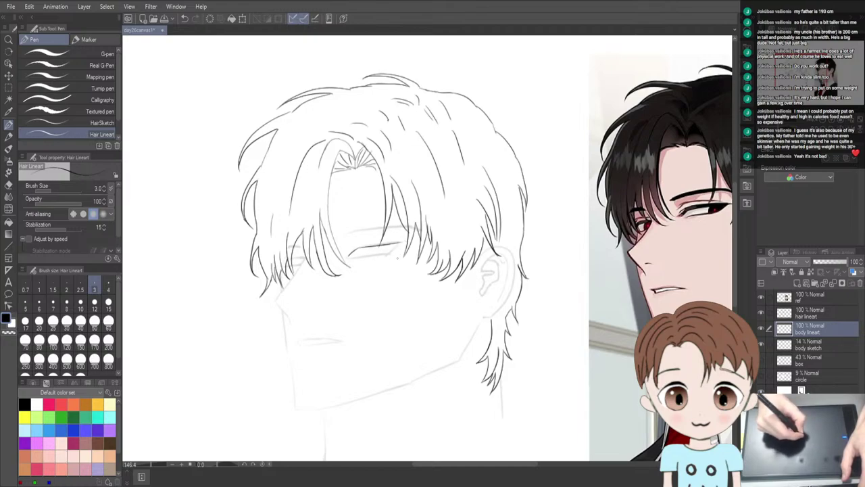
key("ctrl+z")
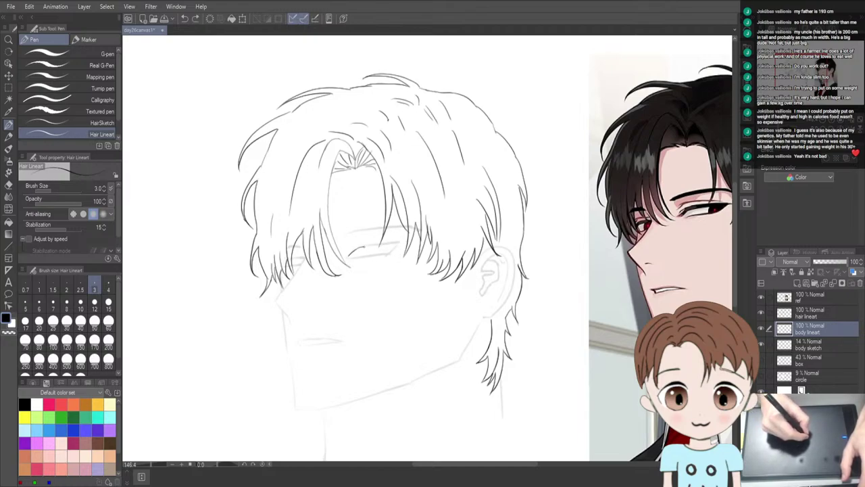
key("ctrl+z")
key("ctrl+z")
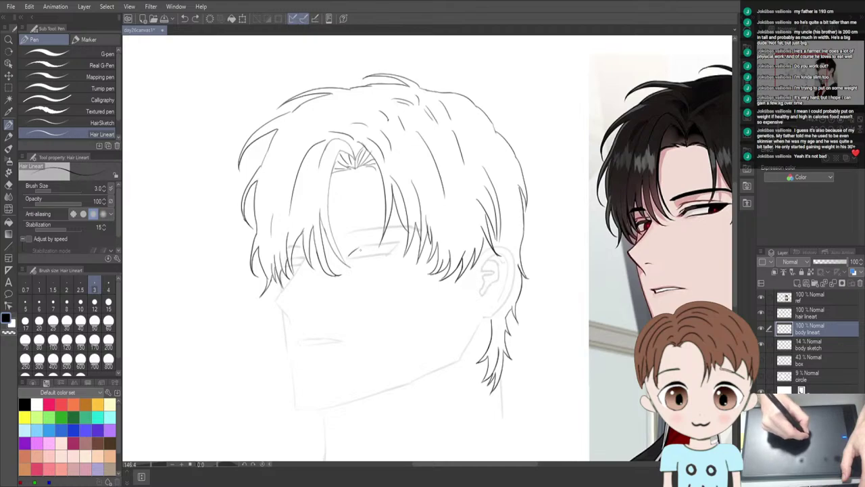
Ink the upper eyelid line of the near eye and the first curved edge of its iris
mouse_move(357, 246)
left_mouse_down()
mouse_move(367, 249)
mouse_move(350, 255)
mouse_move(393, 245)
left_mouse_up()
key("ctrl+z")
key("ctrl+z")
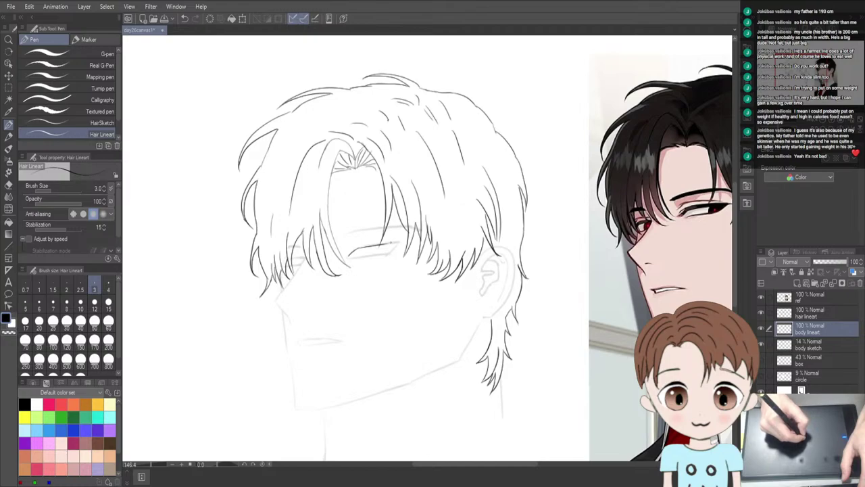
key("ctrl+z")
left_click_drag(379, 249, 395, 251)
key("ctrl+z")
key("ctrl+z")
key("ctrl+z")
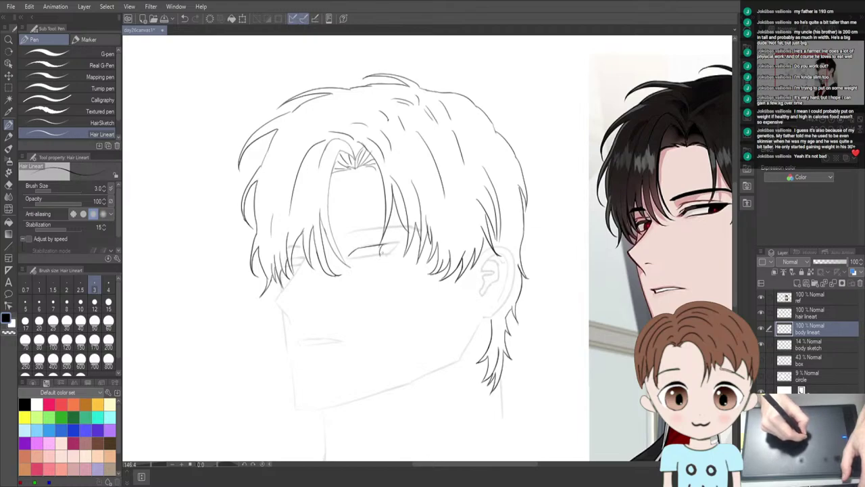
Ink the lower lid of the near eye, the other iris edge, and the upper lid's outer corner
key("e")
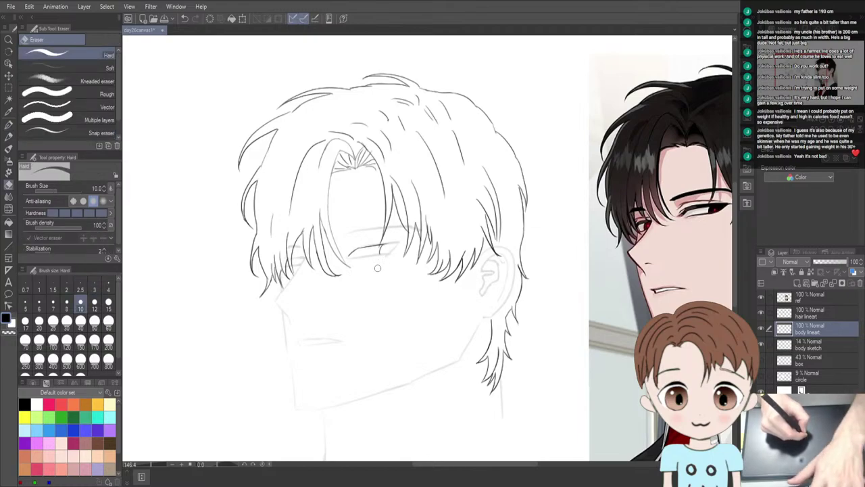
key("p")
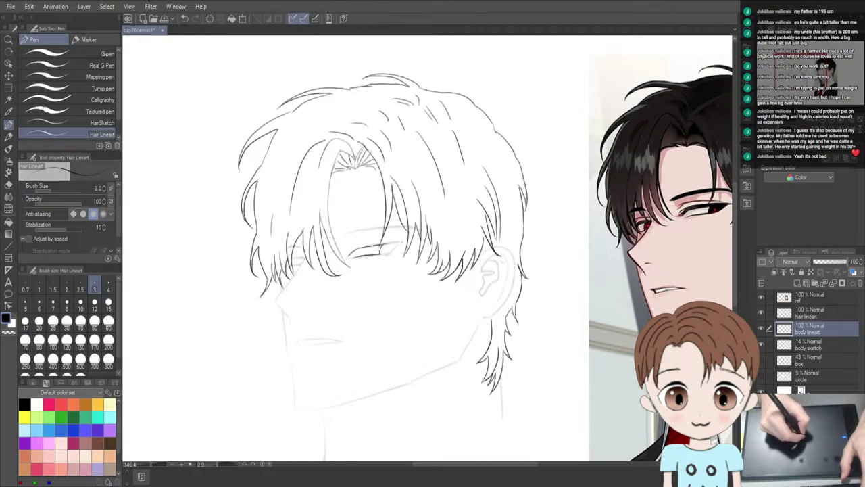
left_click_drag(389, 246, 399, 241)
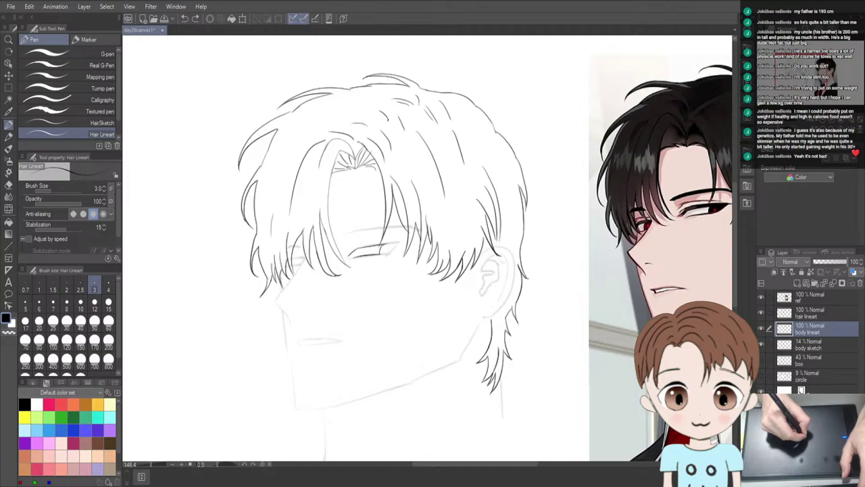
key("ctrl+z")
left_click_drag(383, 245, 401, 242)
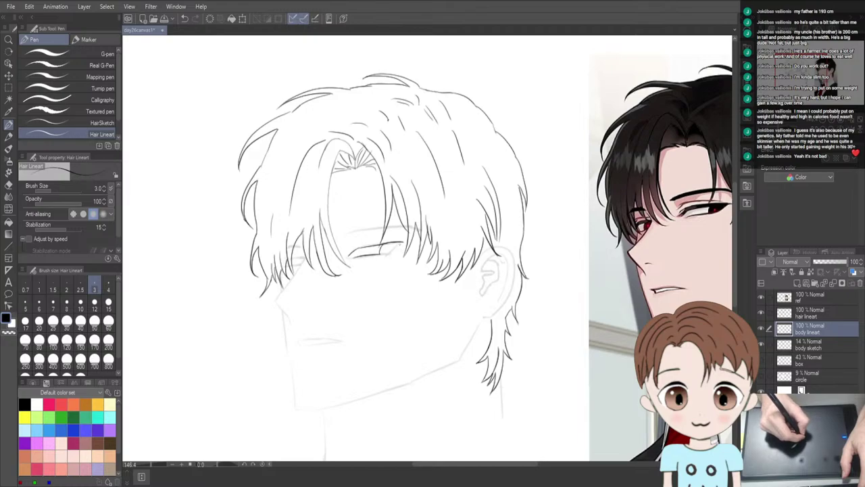
left_click_drag(376, 257, 389, 255)
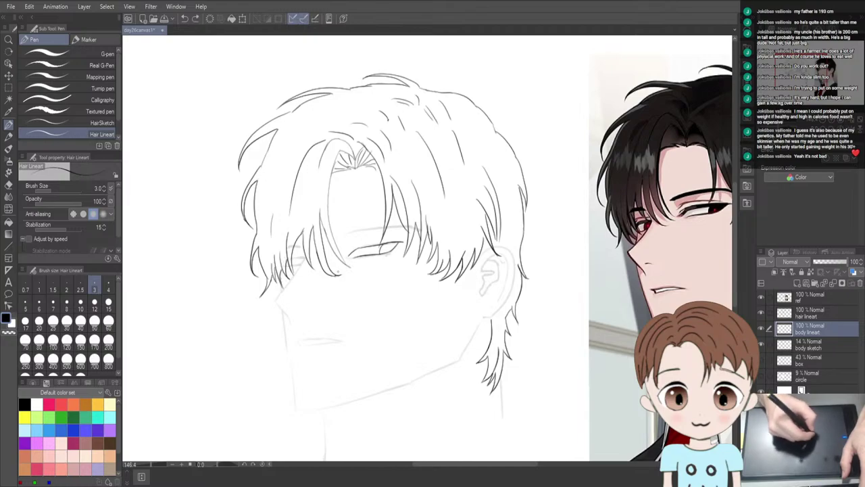
Lower the hair lineart layer's opacity to 21% and make body lineart the active layer again
left_click(822, 315)
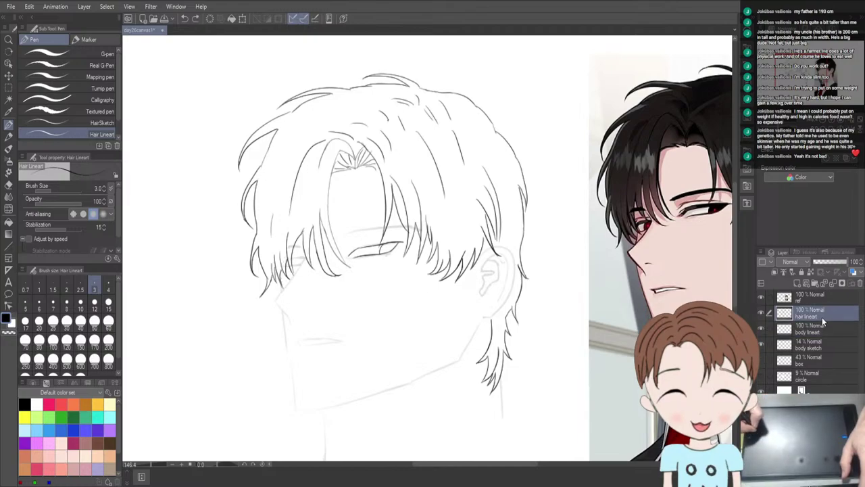
left_click(826, 261)
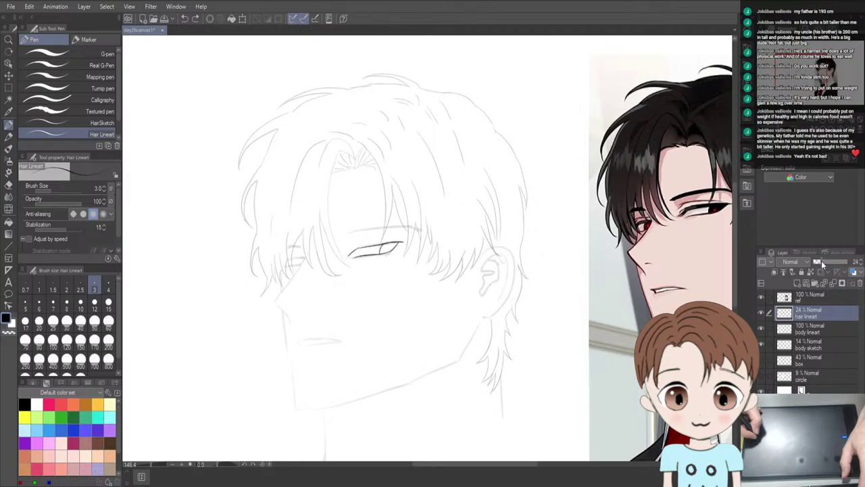
left_click(817, 261)
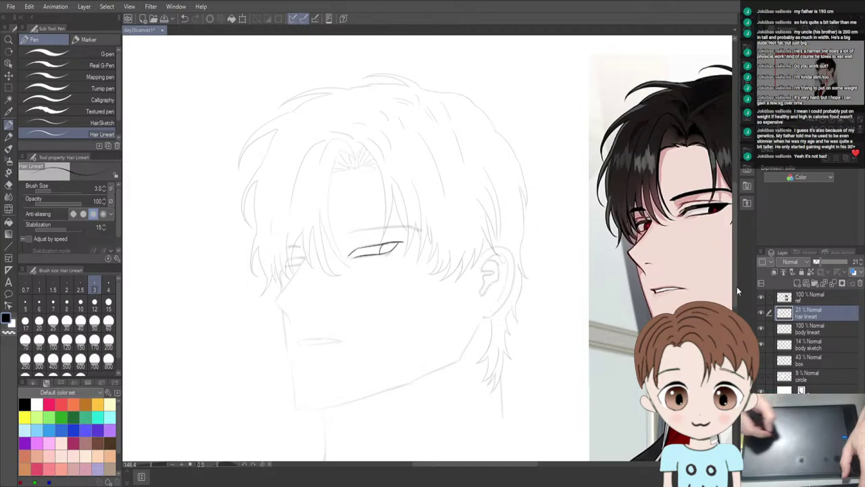
left_click(812, 326)
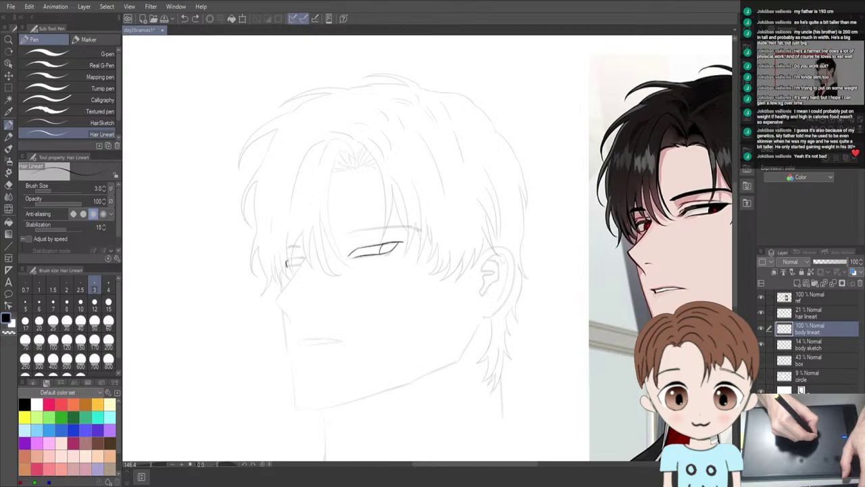
Ink the outer edge and upper eyelid line of the far eye over the faded sketch
left_click_drag(287, 261, 307, 258)
key("ctrl+z")
left_click_drag(287, 261, 301, 258)
key("ctrl+z")
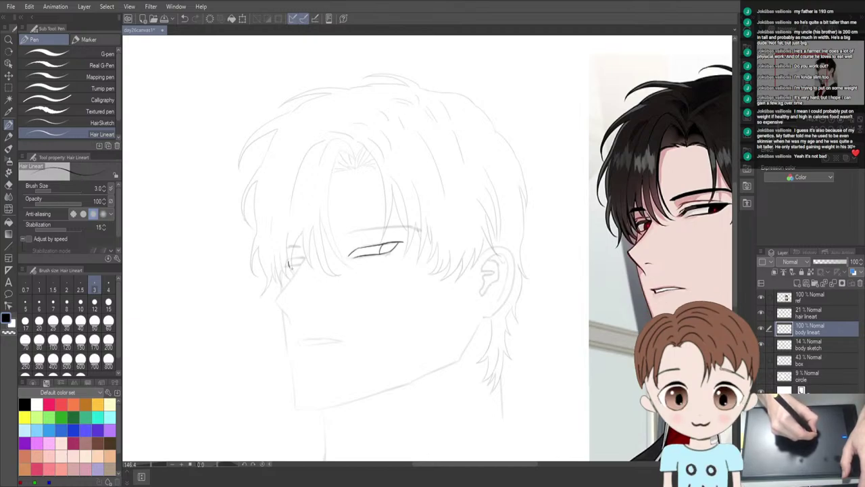
left_click_drag(288, 262, 302, 257)
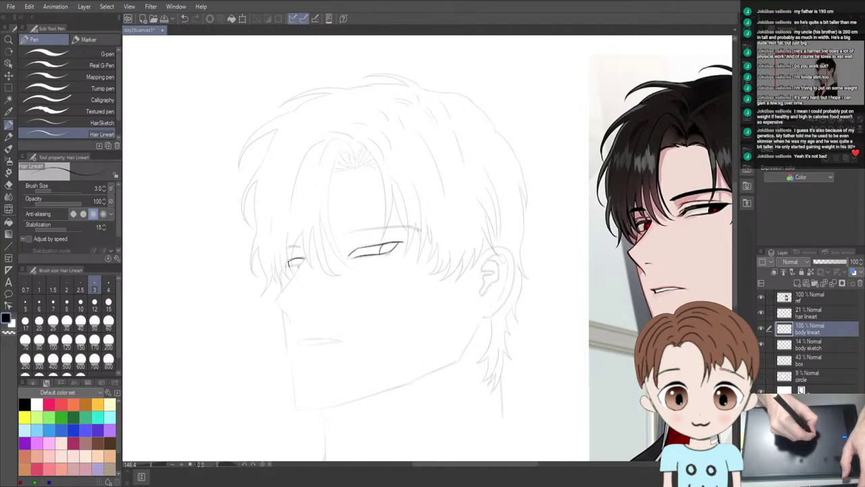
key("ctrl+z")
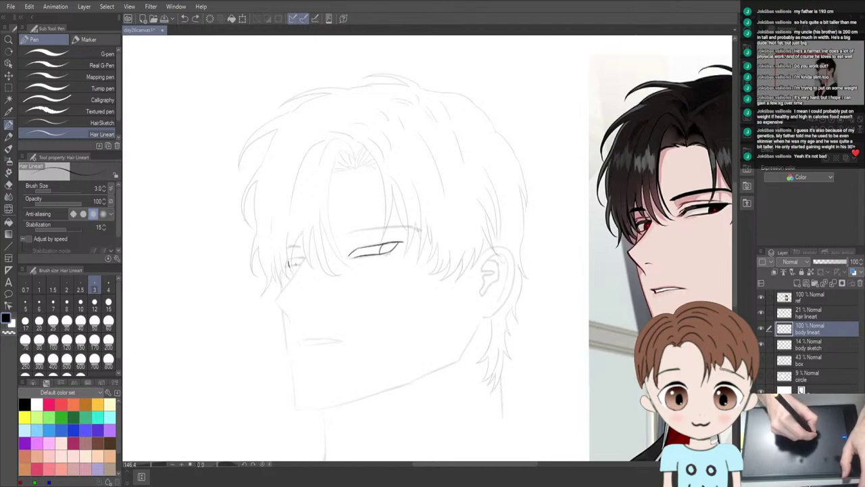
mouse_move(289, 262)
left_mouse_down()
mouse_move(308, 258)
mouse_move(304, 265)
left_mouse_up()
key("ctrl+z")
key("ctrl+z")
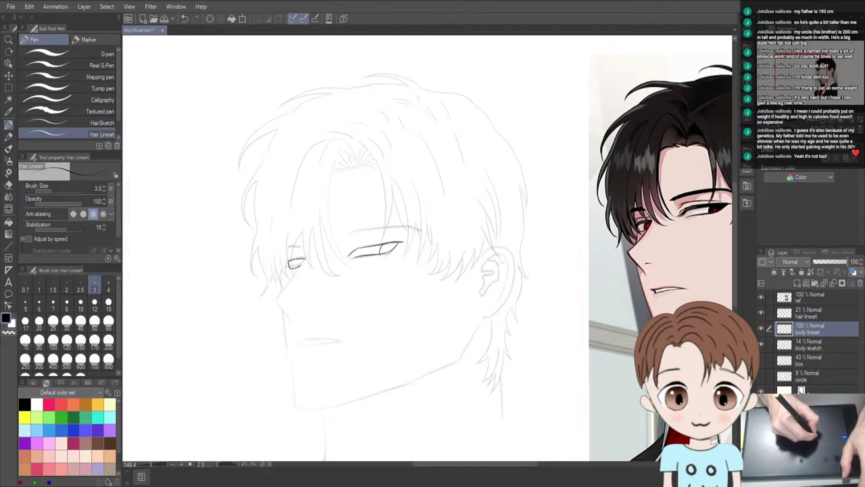
Redraw the lower lid of the far eye to close its outline at the inner corner
key("ctrl+z")
left_click_drag(288, 266, 304, 264)
key("ctrl+z")
key("ctrl+z")
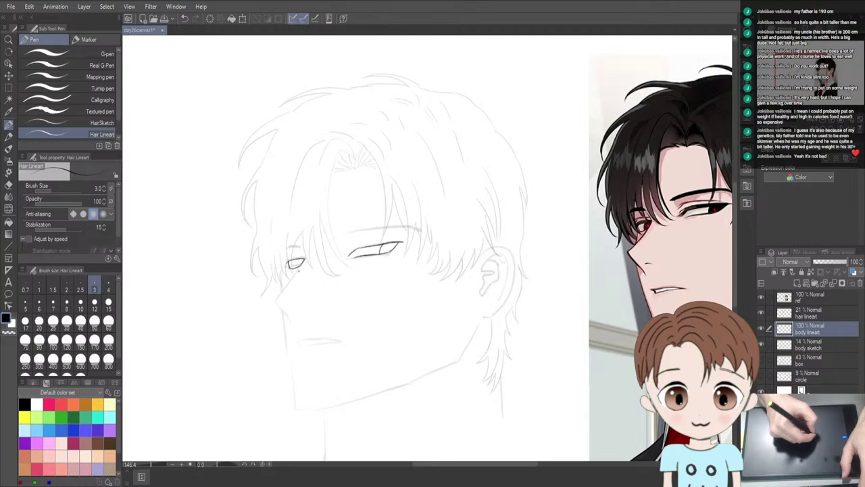
Ink the iris inside the far eye and refine its upper eyelid line
left_click_drag(291, 260, 303, 263)
key("ctrl+z")
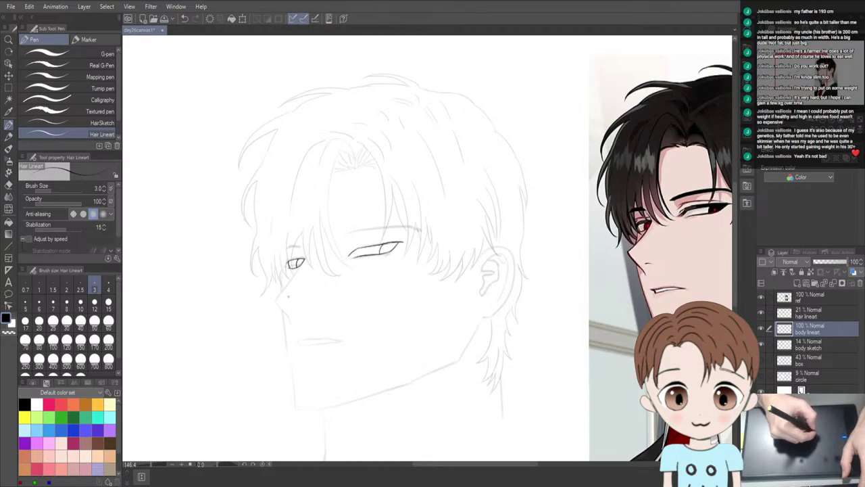
key("e")
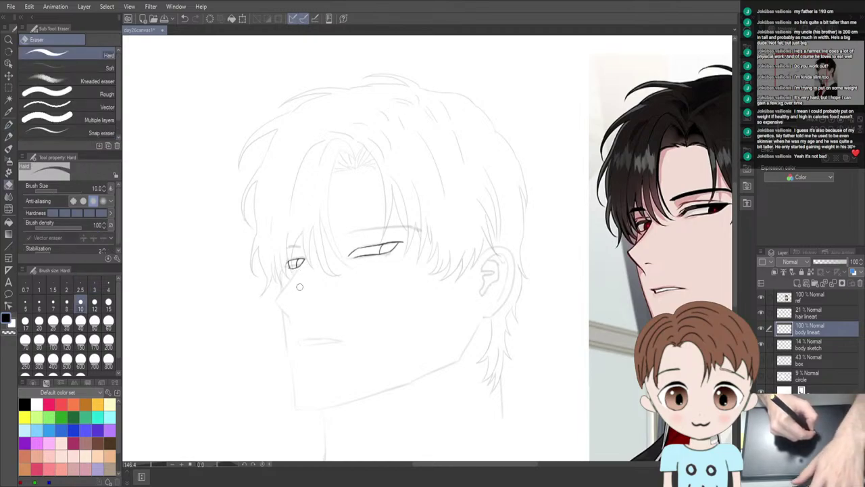
key("p")
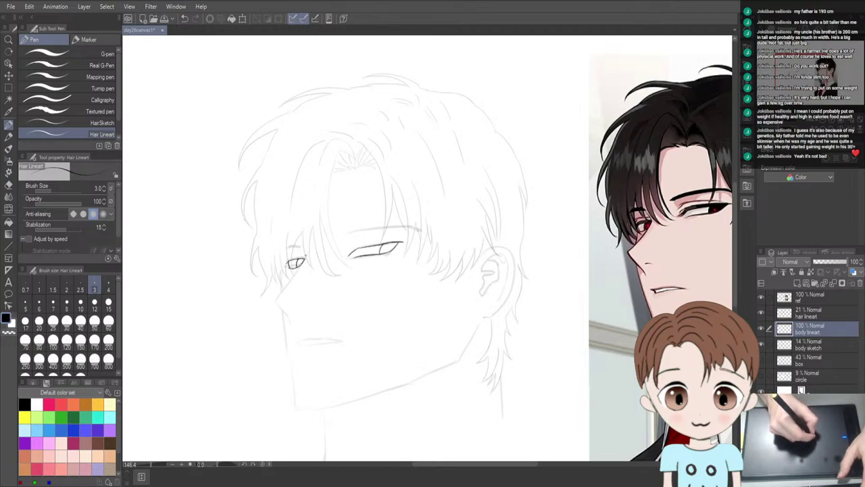
left_click_drag(295, 259, 307, 255)
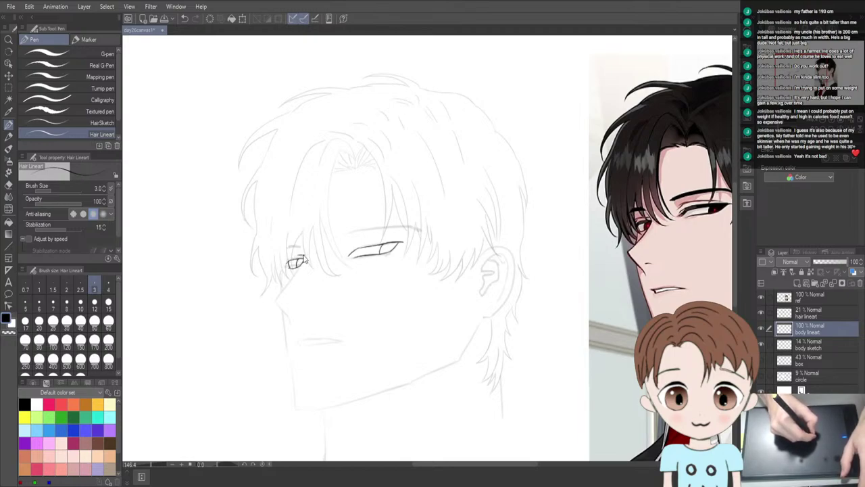
key("ctrl+z")
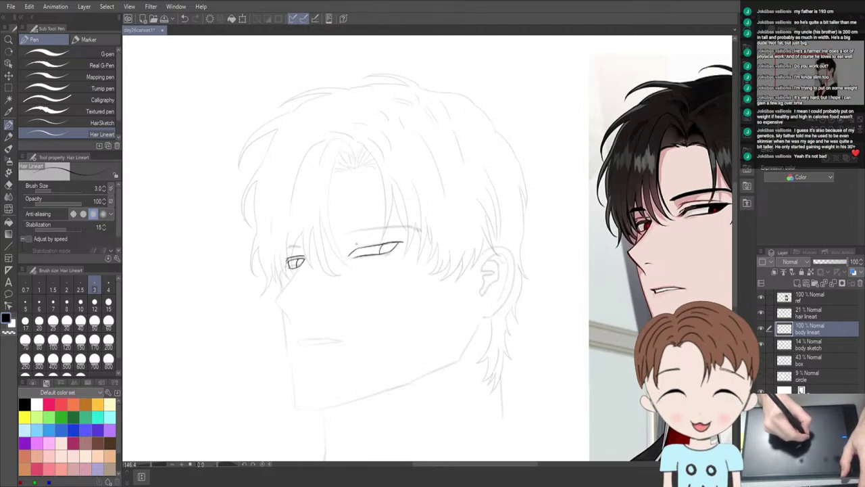
Ink a short diagonal crease stroke just above the inner corner of the near eye
left_click_drag(353, 247, 346, 254)
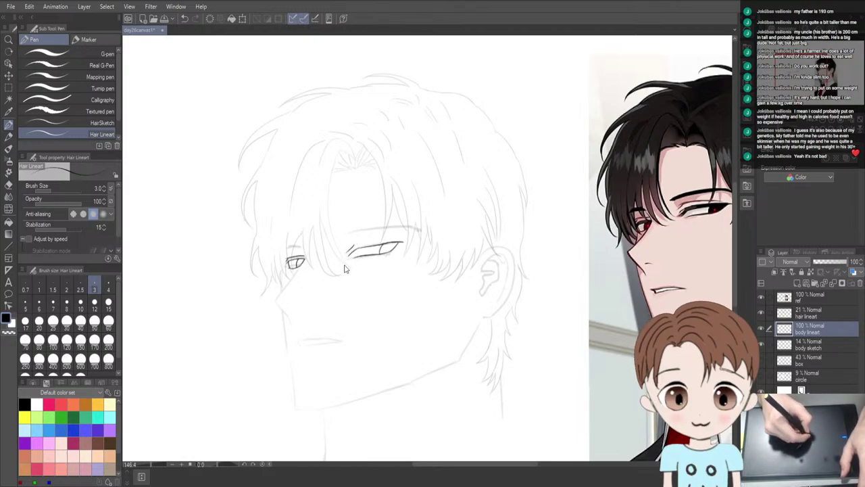
key("ctrl+z")
mouse_move(352, 244)
left_mouse_down()
mouse_move(350, 253)
mouse_move(349, 245)
mouse_move(388, 238)
mouse_move(355, 262)
mouse_move(346, 257)
mouse_move(389, 237)
mouse_move(372, 254)
mouse_move(392, 239)
mouse_move(380, 253)
mouse_move(394, 239)
left_mouse_up()
key("ctrl+z")
key("ctrl+z")
key("ctrl+z")
key("ctrl+z")
key("ctrl+z")
key("ctrl+z")
key("ctrl+z")
key("ctrl+z")
key("ctrl+z")
key("ctrl+z")
key("ctrl+z")
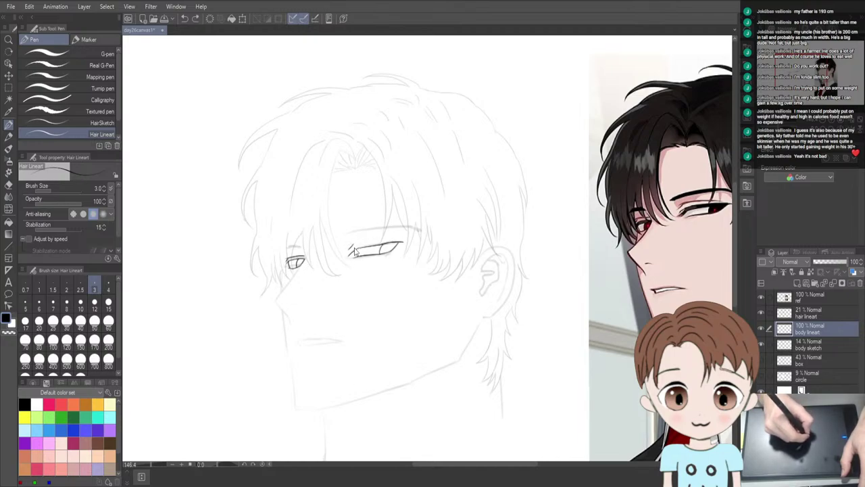
left_click_drag(349, 246, 402, 242)
key("ctrl+z")
key("ctrl+z")
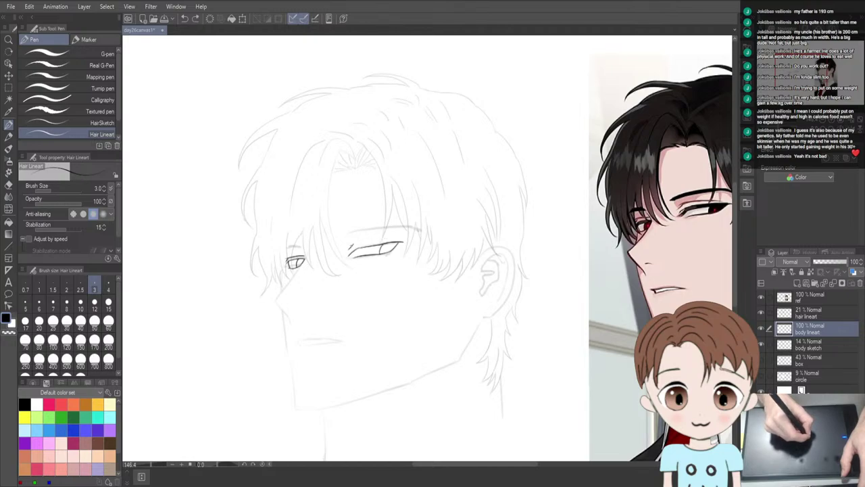
Extend the near eye's eyelid crease along the upper lid toward the outer corner
left_click_drag(350, 246, 384, 241)
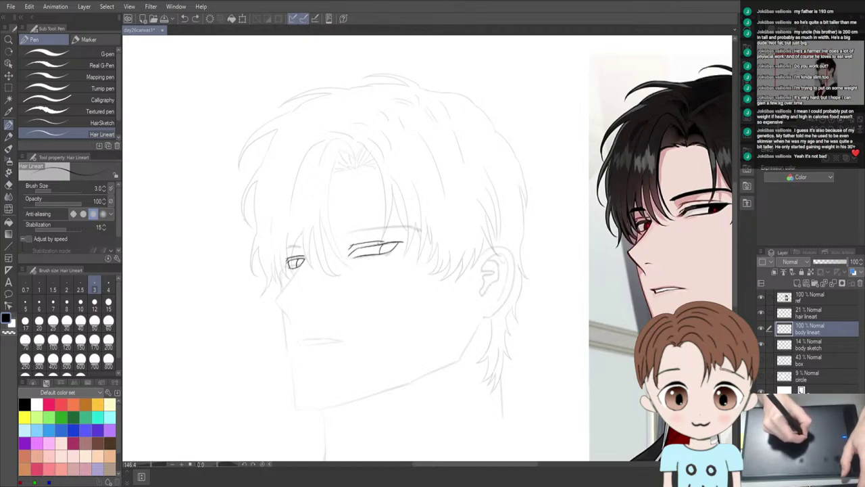
left_click_drag(375, 252, 395, 240)
key("ctrl+z")
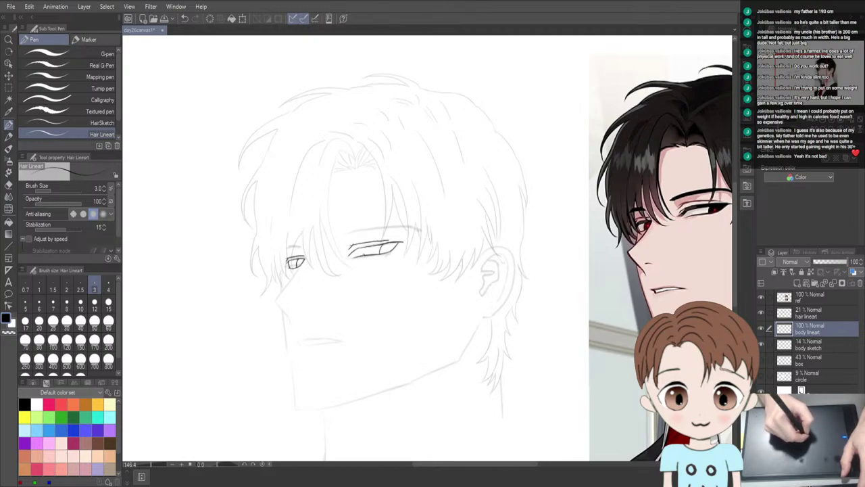
Paint a small black pupil in the iris of each eye with the Body Lineart brush
key("b")
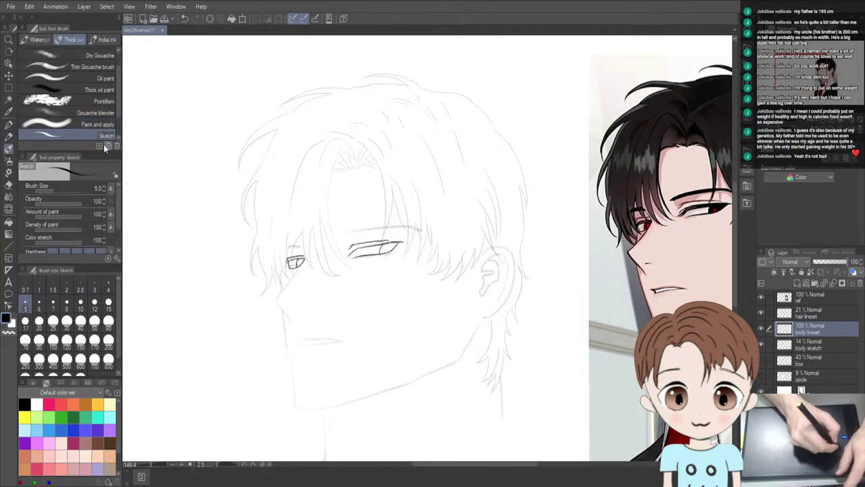
scroll(81, 102, "down", 1)
left_click(98, 116)
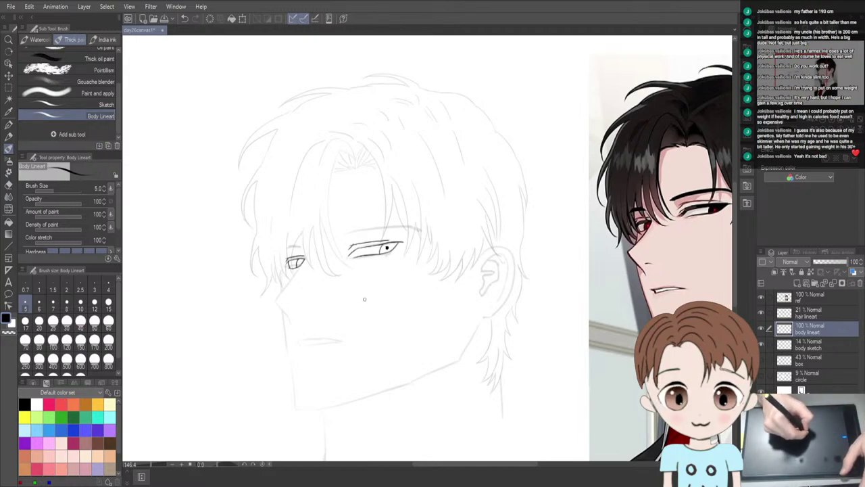
left_click_drag(386, 247, 389, 248)
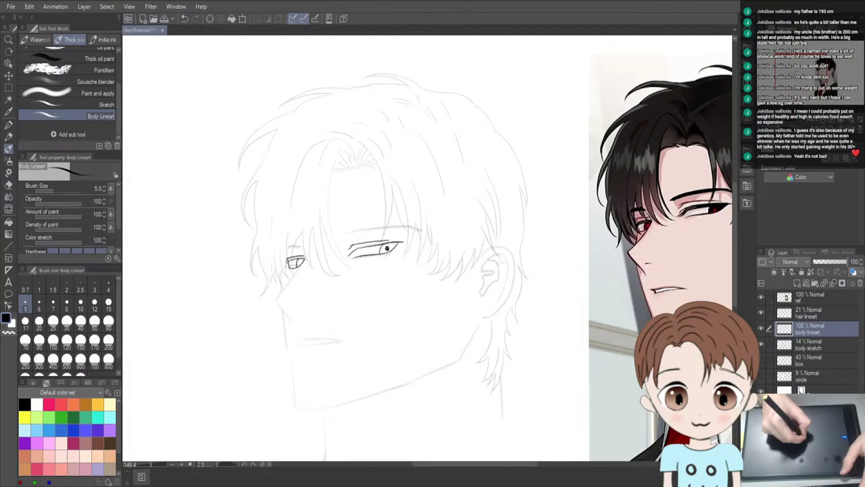
left_click_drag(293, 262, 296, 263)
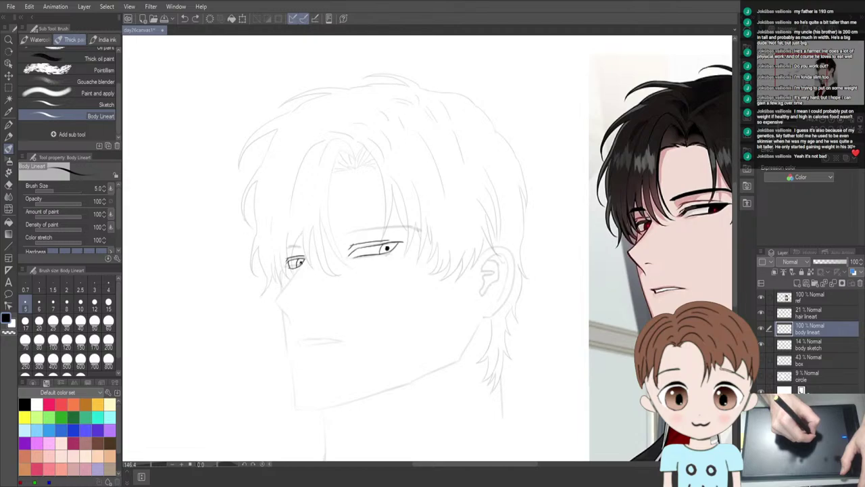
Repaint the small black pupil in the iris of each eye and check the face in a mirrored view
left_click_drag(325, 287, 322, 309)
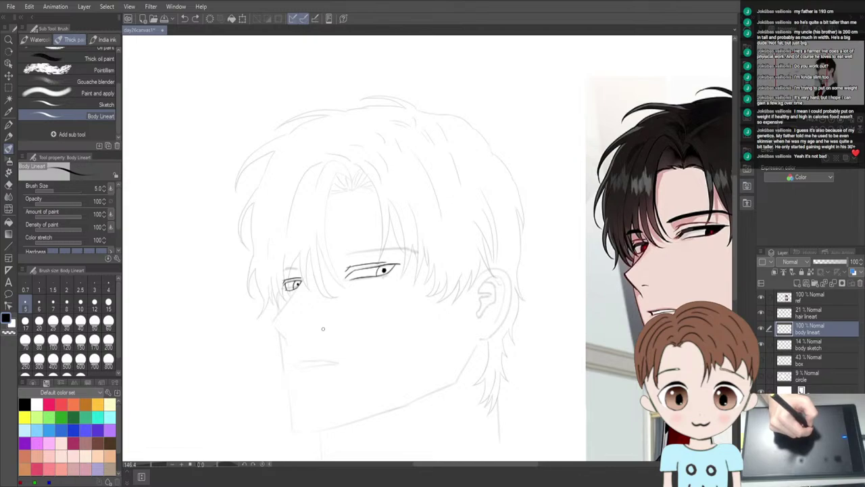
left_click_drag(381, 268, 384, 272)
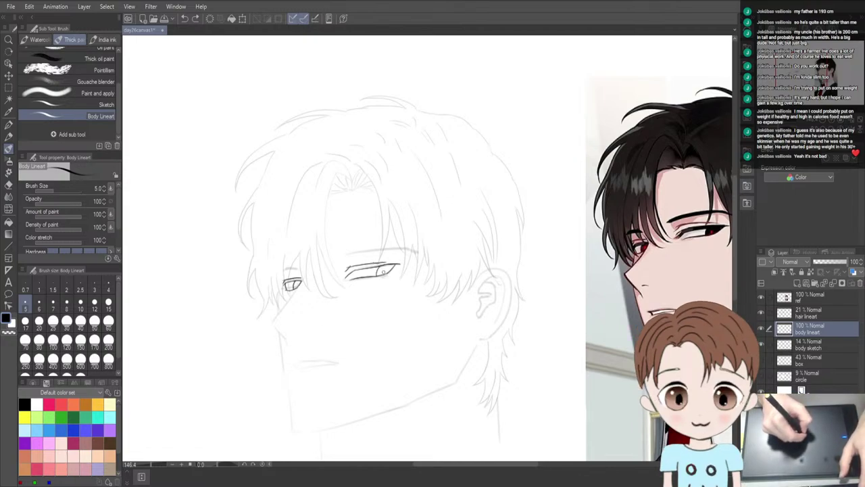
left_click(384, 271)
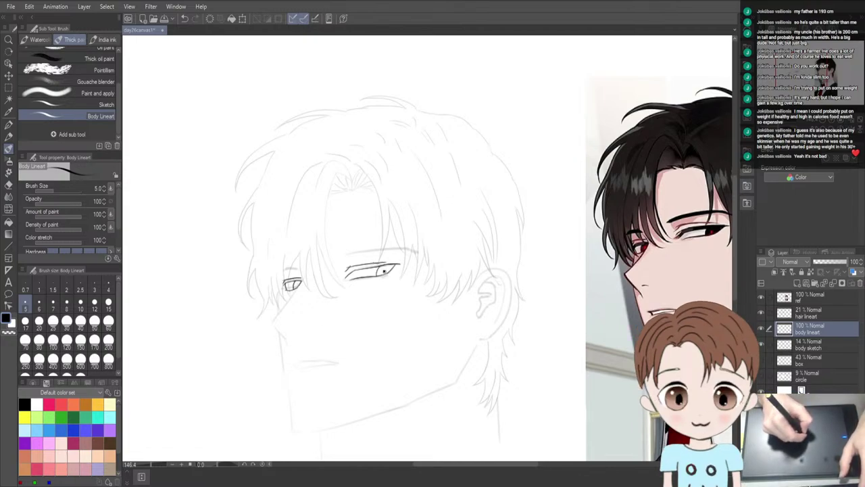
key("ctrl+z")
left_click(384, 270)
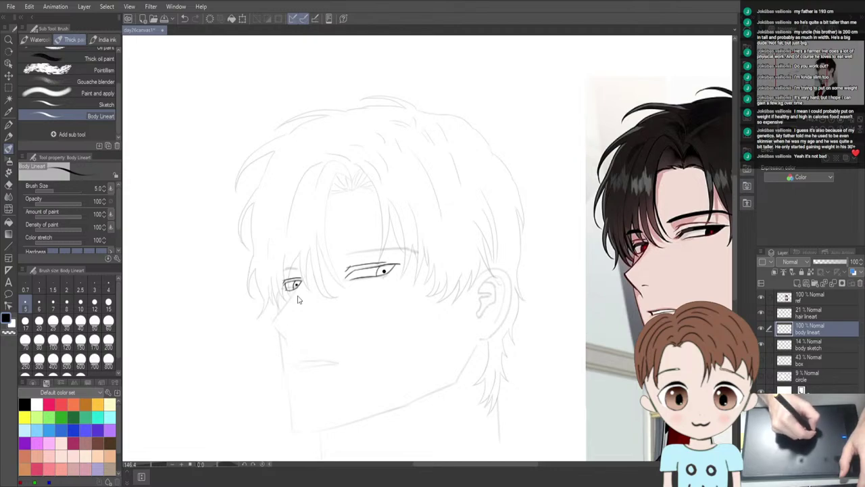
key("ctrl+z")
left_click_drag(295, 284, 298, 288)
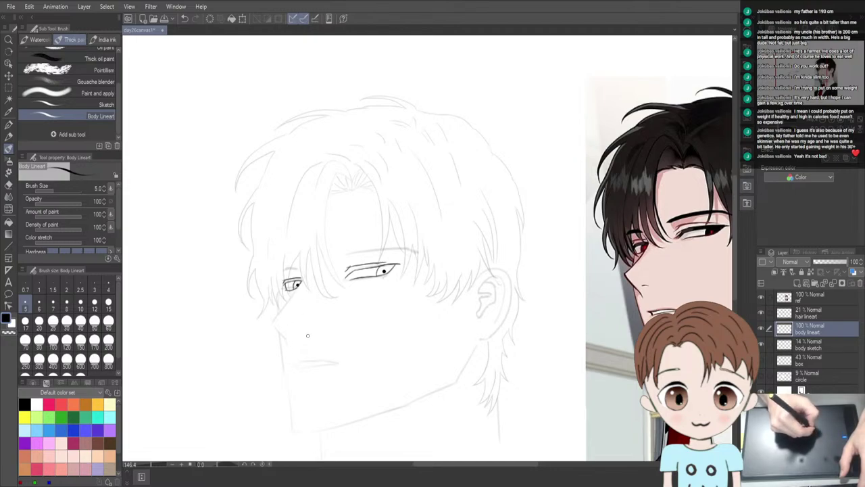
key("h")
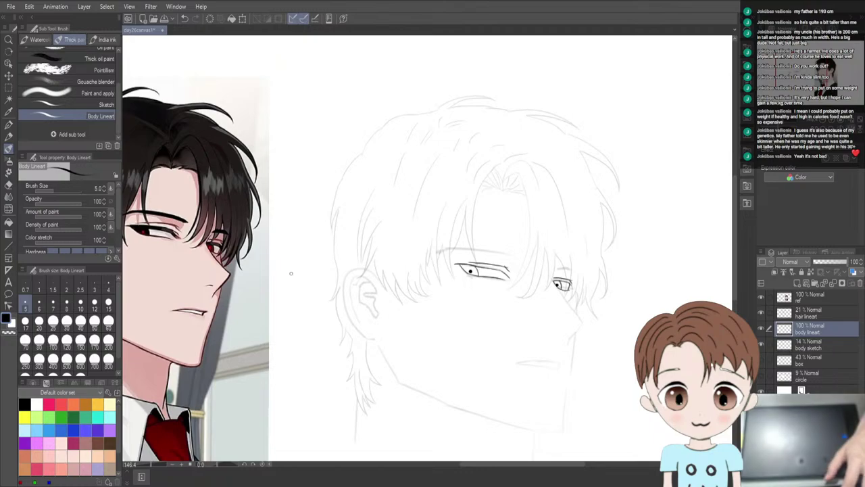
key("h")
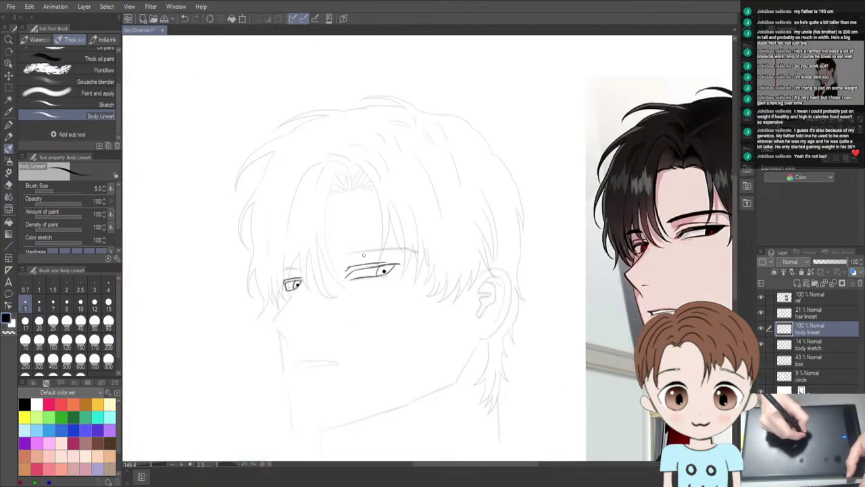
Ink the near eyebrow as one thick tapered stroke along the sketched brow above the eye
mouse_move(338, 245)
left_mouse_down()
mouse_move(379, 246)
mouse_move(414, 254)
left_mouse_up()
key("ctrl+z")
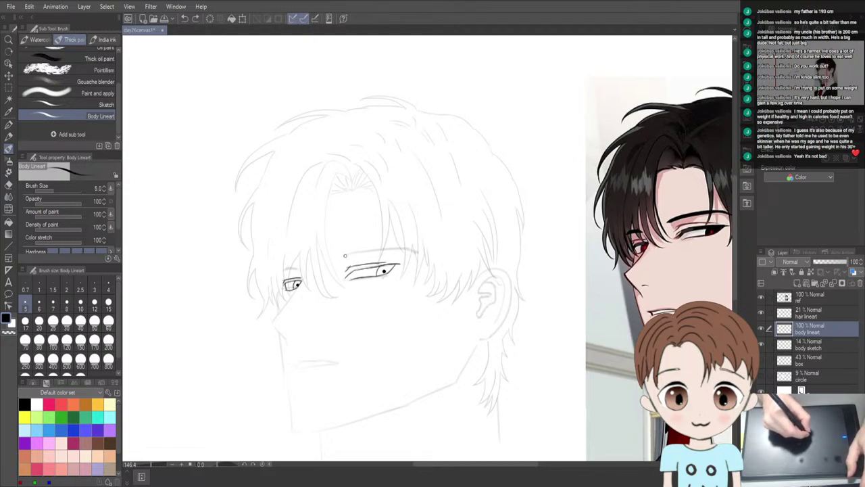
left_click_drag(344, 256, 419, 251)
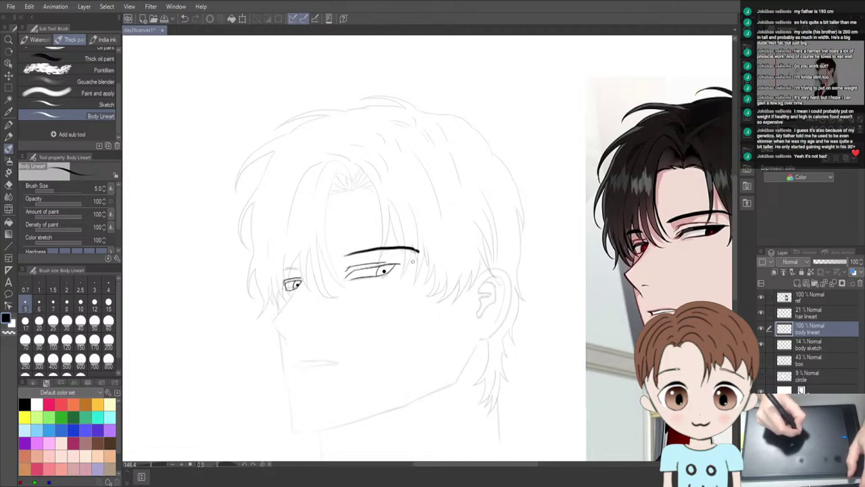
Ink the far eyebrow as a short thick stroke just above the far eye
left_click_drag(284, 269, 298, 268)
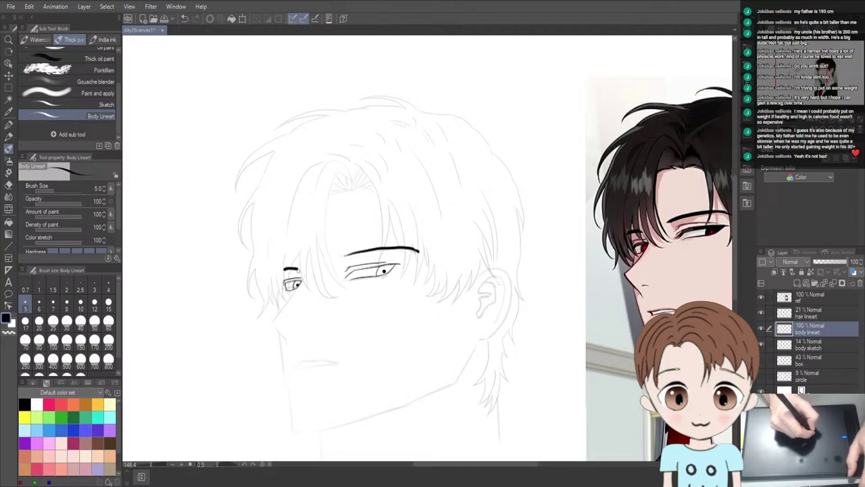
key("ctrl+z")
left_click_drag(296, 268, 283, 271)
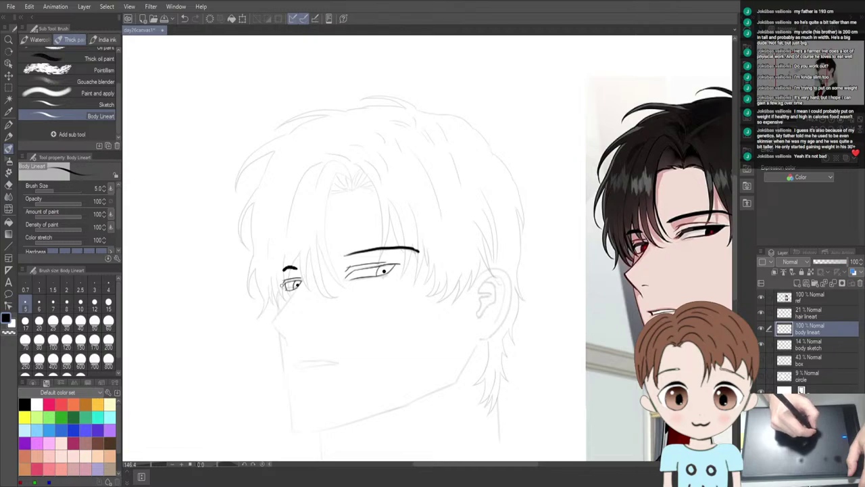
key("ctrl+z")
left_click_drag(297, 267, 284, 271)
key("ctrl+z")
key("ctrl+z")
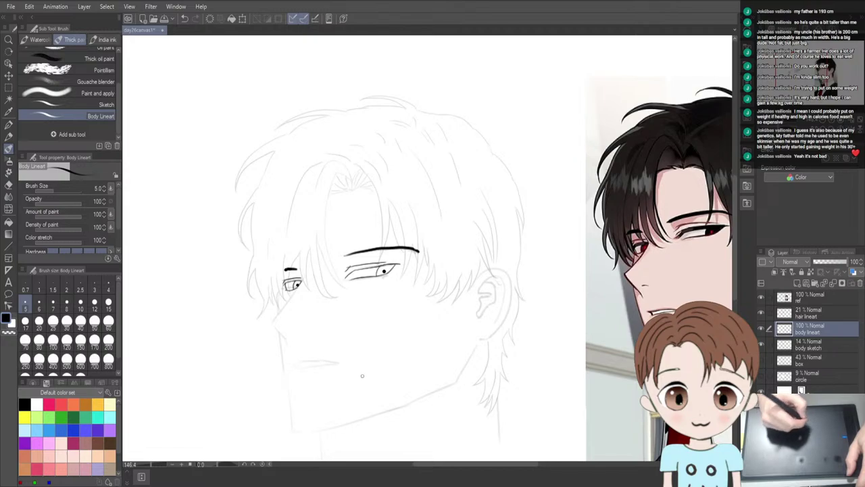
Trim the outer end of the near eyebrow with the Hard eraser at size 5
key("e")
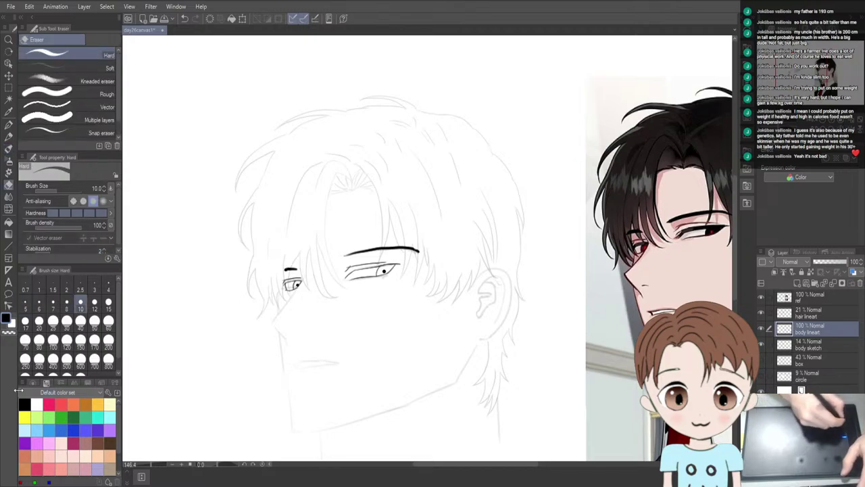
left_click(25, 302)
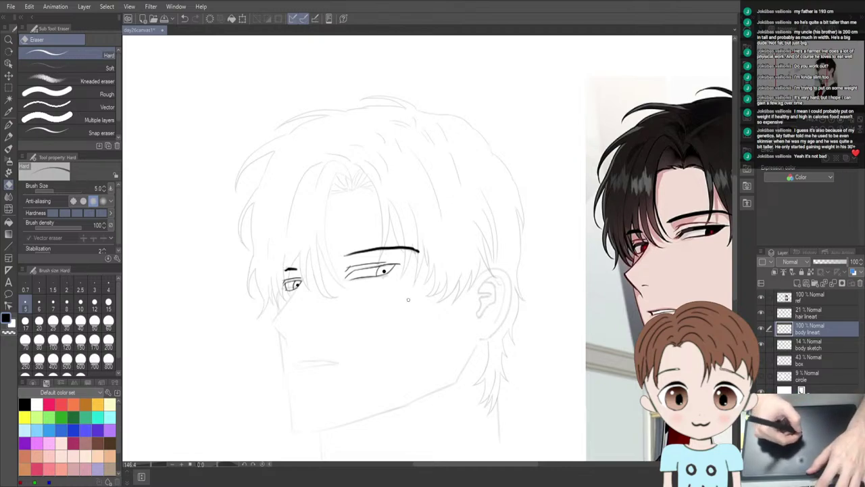
left_click_drag(408, 300, 390, 297)
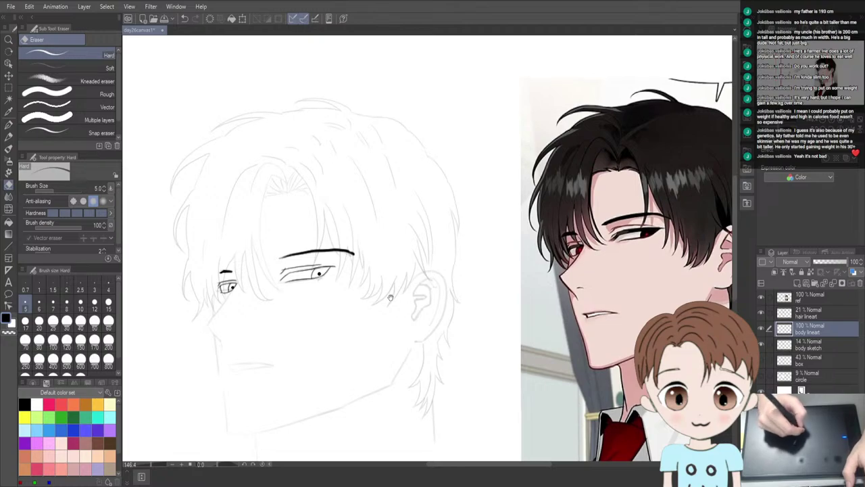
left_click_drag(356, 252, 353, 251)
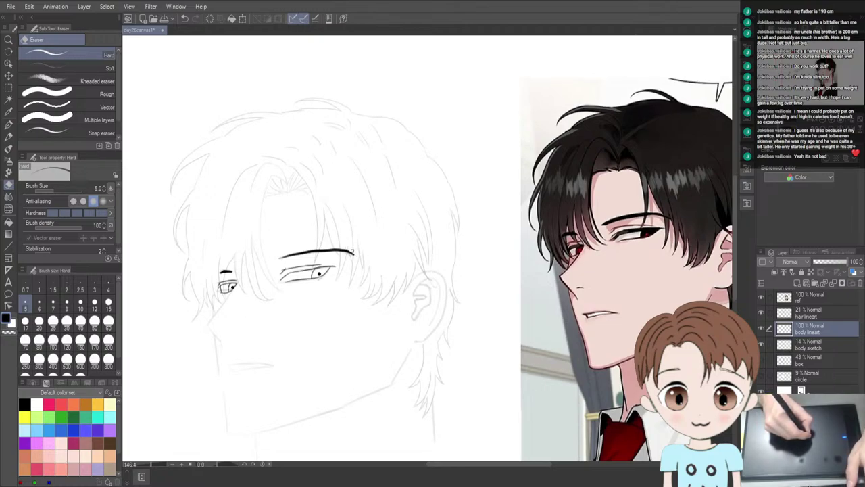
left_click_drag(354, 252, 350, 250)
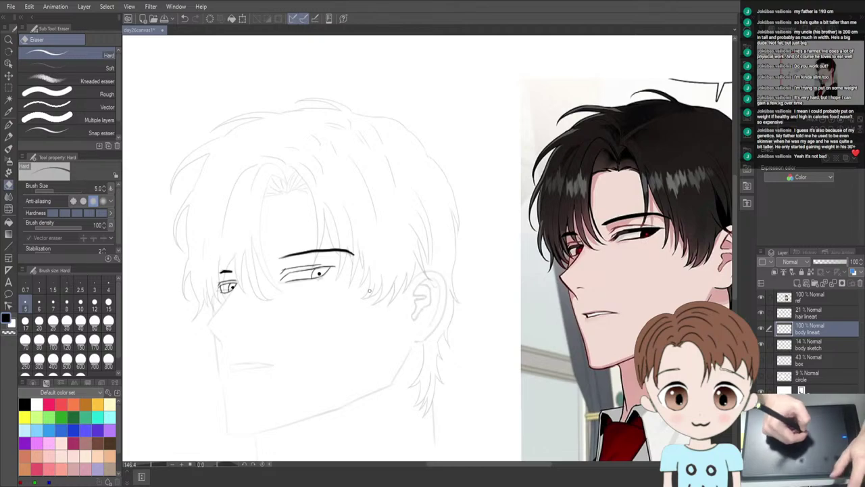
Ink the nose bridge with the Body Lineart brush, from beside the far eyebrow past the eye down to the nose tip
key("p")
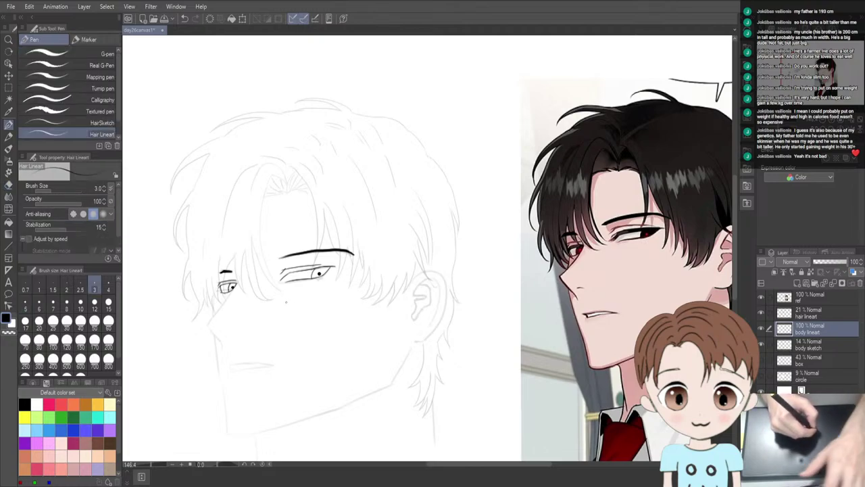
key("b")
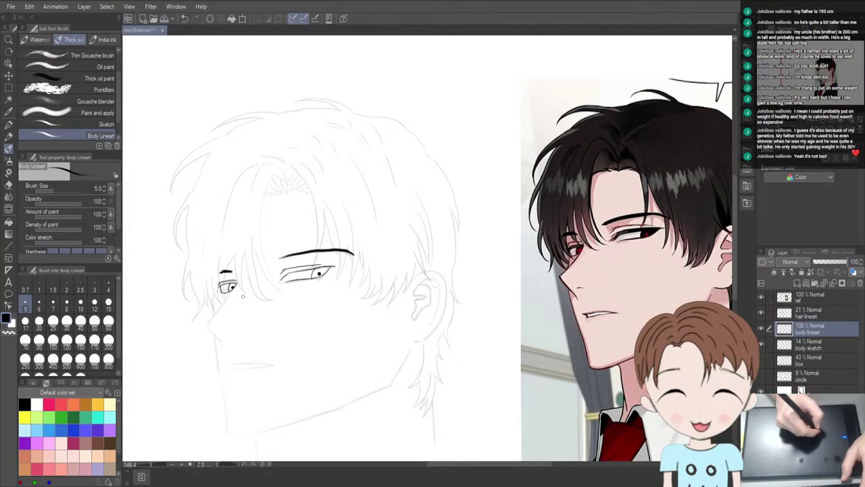
mouse_move(237, 272)
left_mouse_down()
mouse_move(240, 285)
mouse_move(219, 316)
left_mouse_up()
key("ctrl+z")
key("ctrl+z")
key("ctrl+z")
key("ctrl+z")
key("ctrl+z")
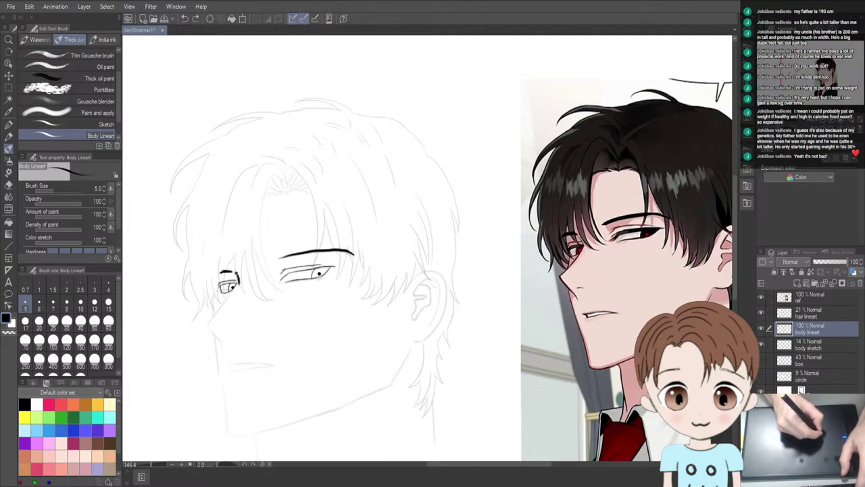
mouse_move(236, 270)
left_mouse_down()
mouse_move(236, 290)
mouse_move(237, 279)
mouse_move(242, 285)
mouse_move(210, 323)
left_mouse_up()
key("ctrl+z")
key("ctrl+z")
key("ctrl+z")
key("ctrl+z")
key("ctrl+y")
key("ctrl+y")
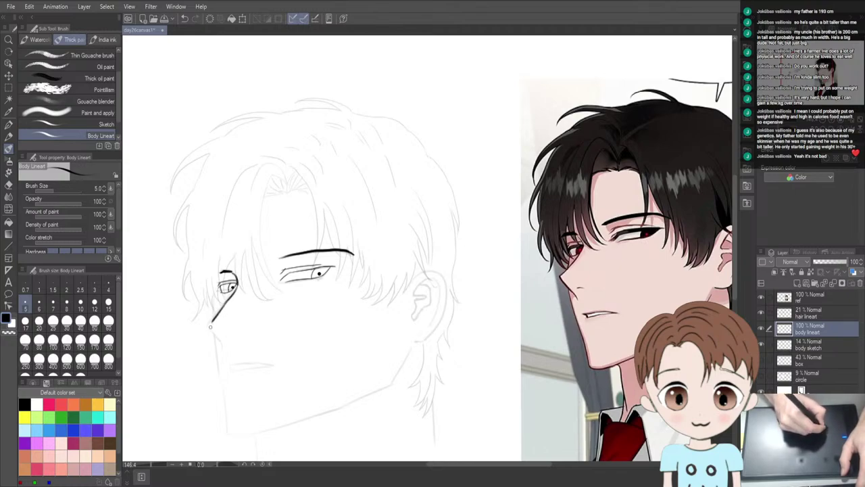
key("ctrl+z")
key("ctrl+z")
Ink the underside of the nose as a short angled stroke from the nose tip down toward the upper lip
mouse_move(227, 303)
left_mouse_down()
mouse_move(209, 327)
mouse_move(221, 334)
left_mouse_up()
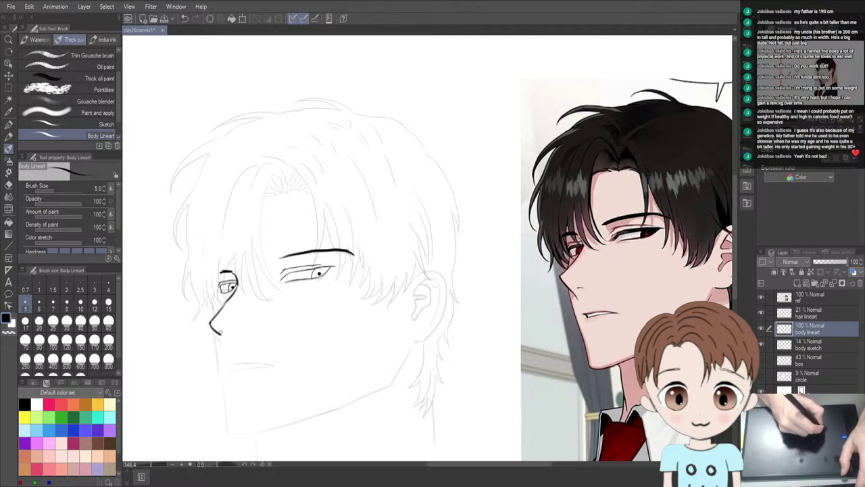
key("ctrl+z")
left_click_drag(210, 323, 225, 343)
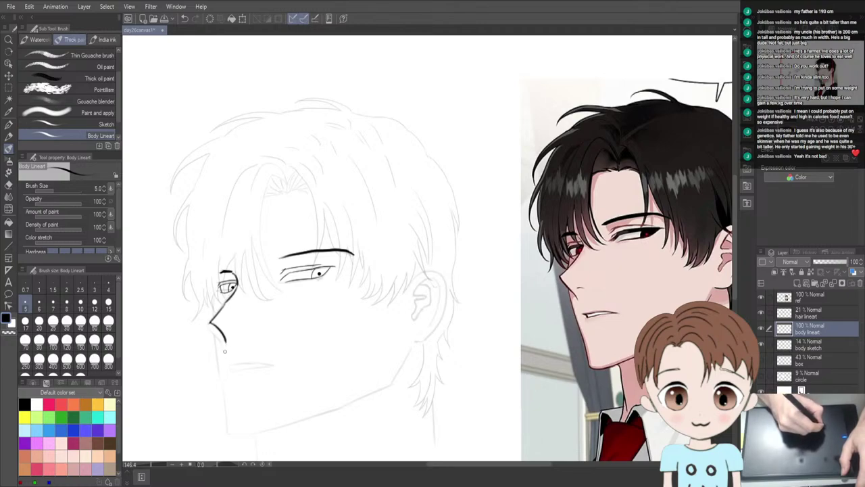
key("ctrl+z")
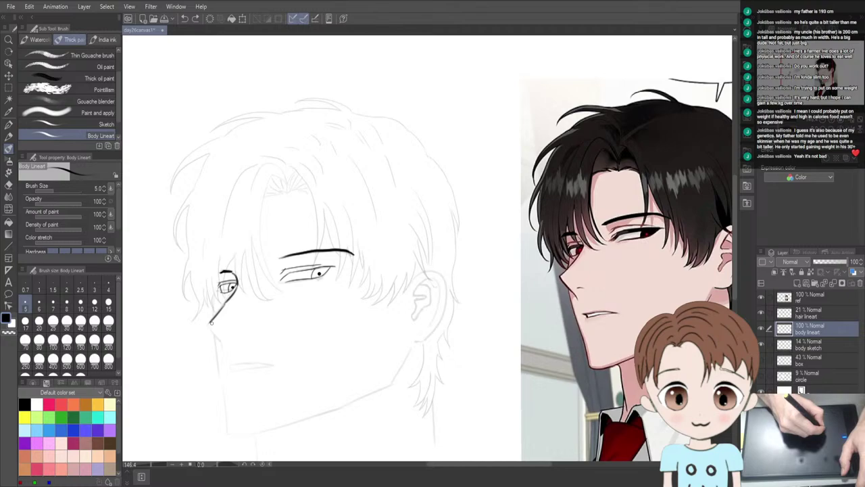
left_click_drag(210, 323, 225, 344)
key("ctrl+z")
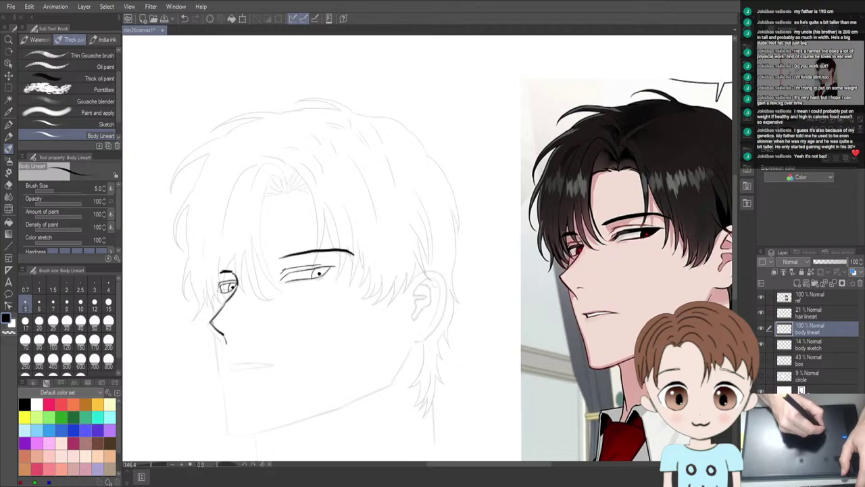
key("ctrl+z")
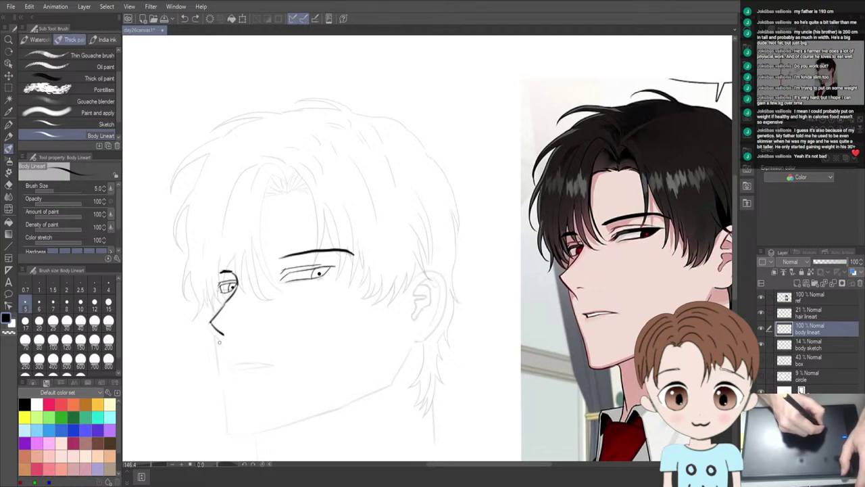
key("ctrl+z")
left_click_drag(211, 323, 224, 367)
key("ctrl+z")
key("ctrl+z")
key("ctrl+z")
key("ctrl+z")
key("ctrl+z")
key("ctrl+z")
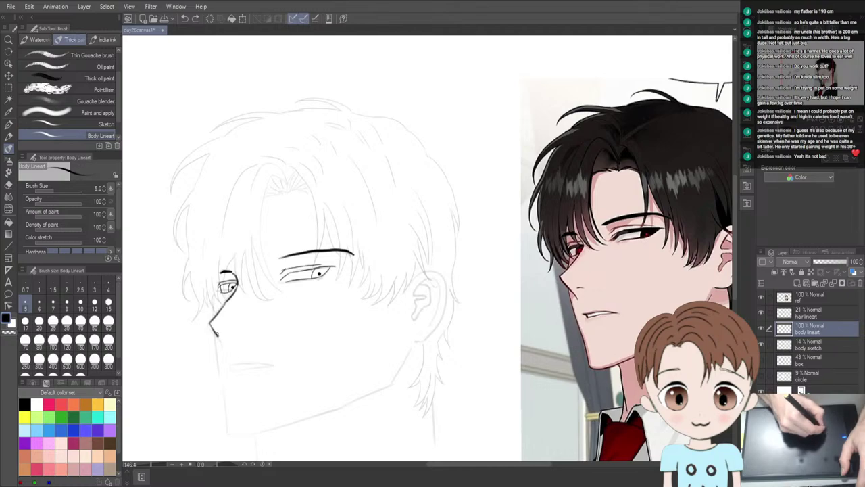
left_click_drag(216, 336, 220, 344)
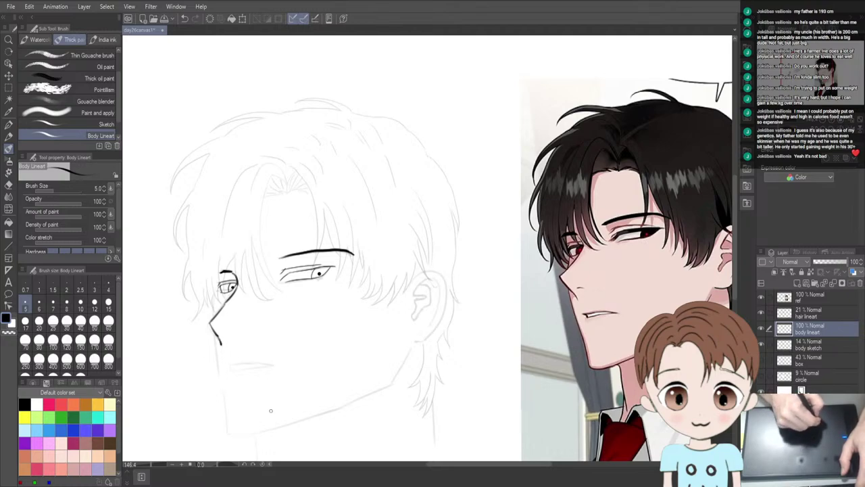
key("ctrl+z")
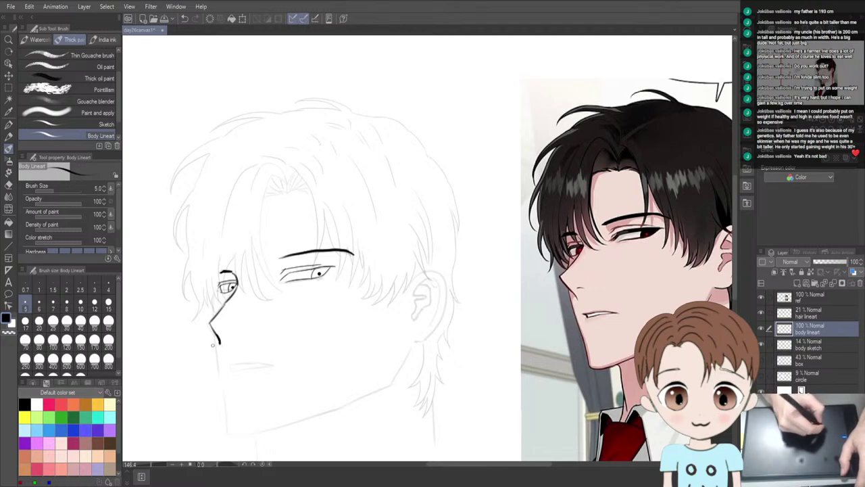
left_click_drag(214, 331, 219, 370)
key("ctrl+z")
left_click_drag(215, 331, 225, 419)
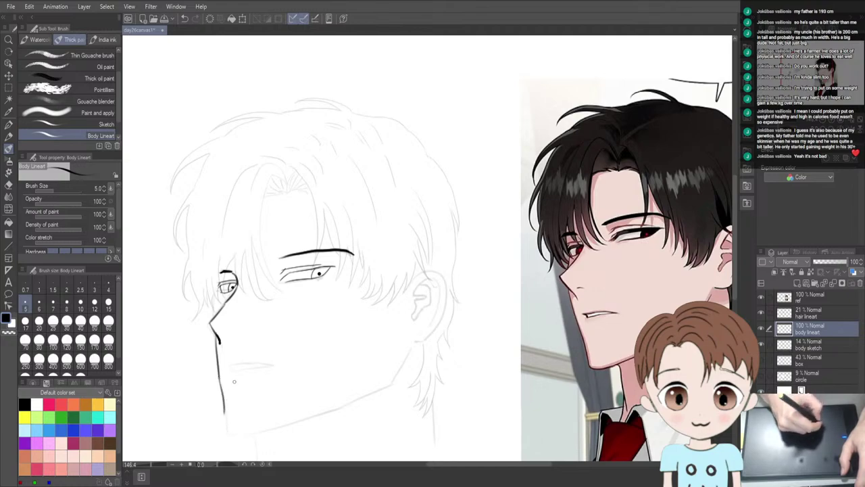
key("ctrl+z")
key("ctrl+z")
left_click_drag(217, 338, 220, 370)
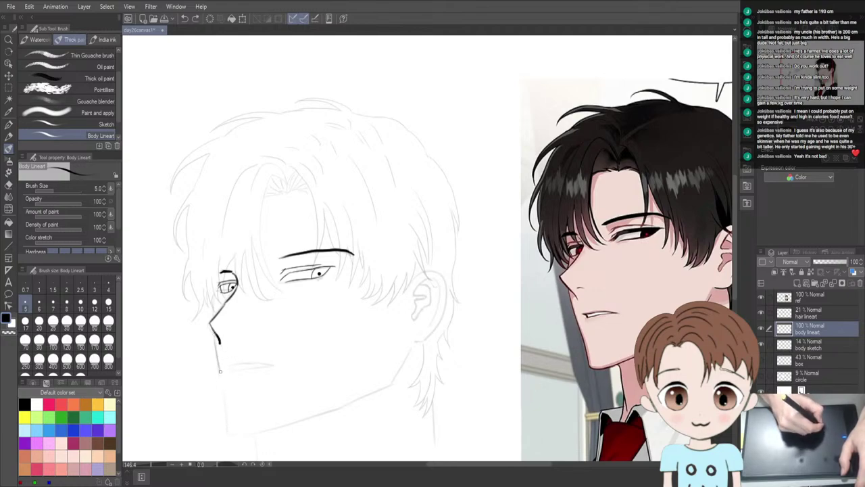
left_click_drag(216, 333, 218, 386)
key("ctrl+z")
left_click_drag(215, 330, 220, 384)
key("ctrl+z")
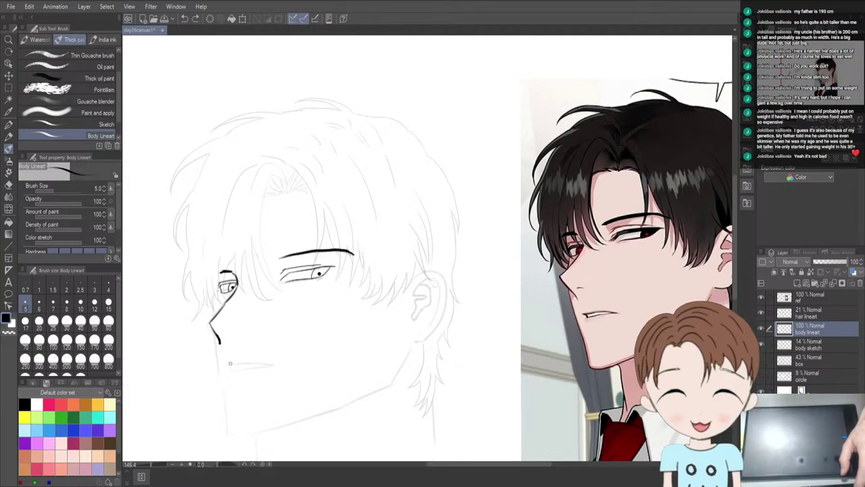
Set the body sketch layer's opacity to 37% and make the body lineart layer active
left_click(810, 349)
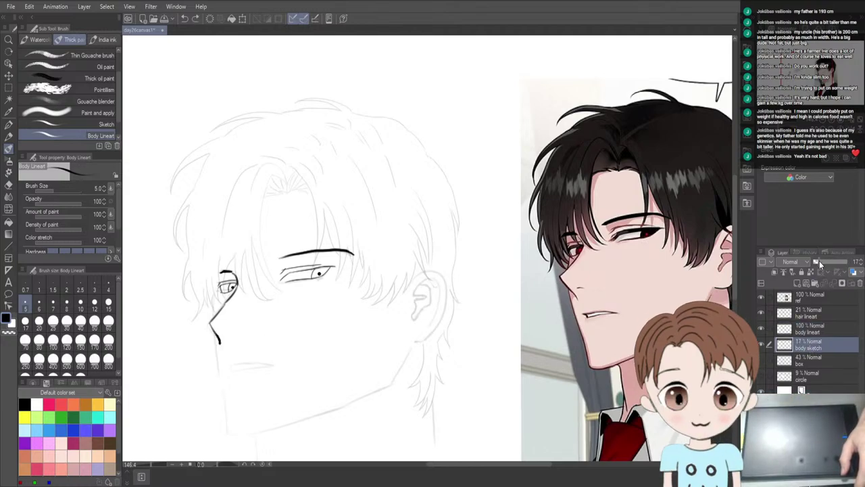
left_click_drag(819, 260, 825, 263)
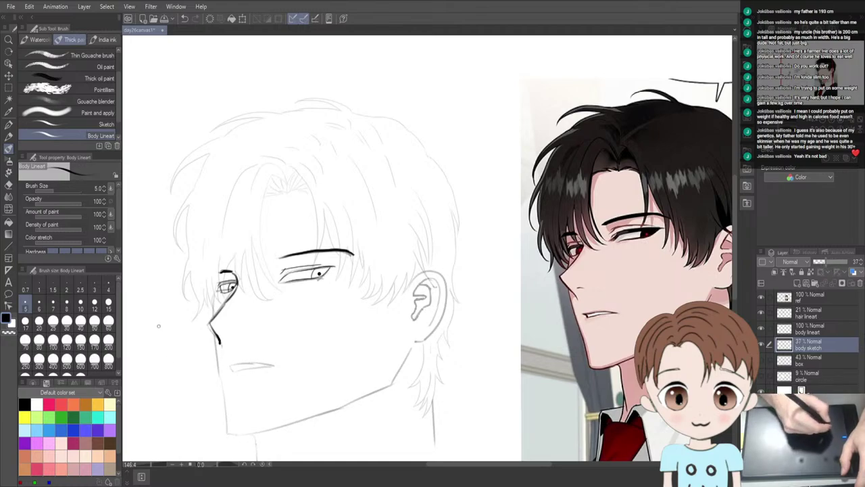
left_click_drag(215, 333, 222, 376)
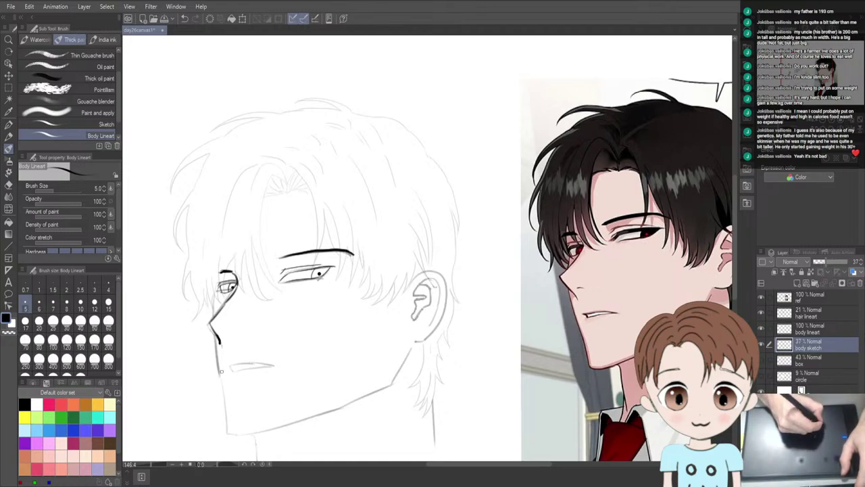
key("ctrl+z")
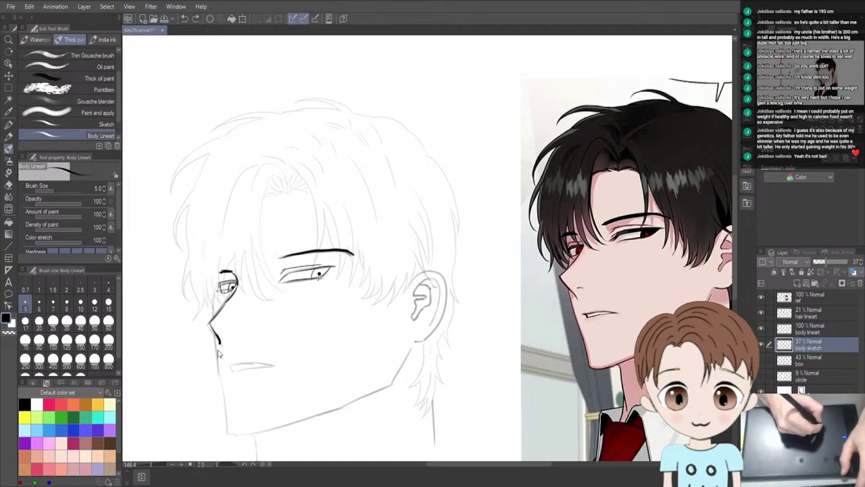
left_click(826, 313)
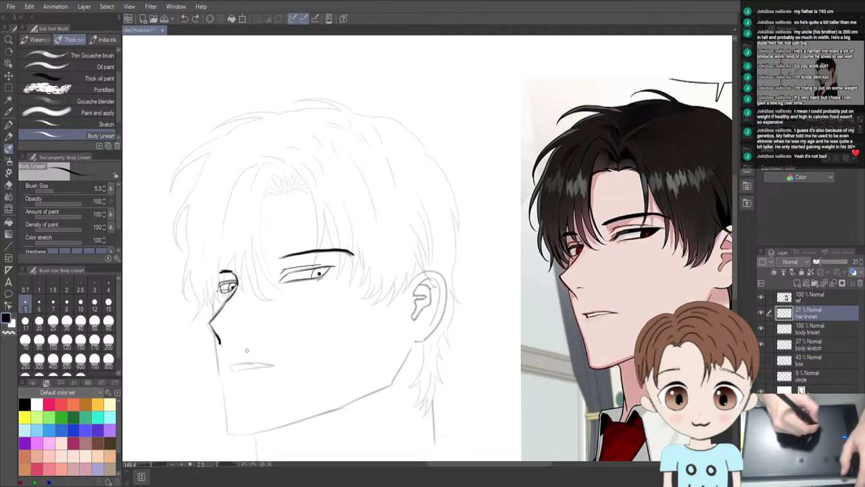
key("alt+bracketleft")
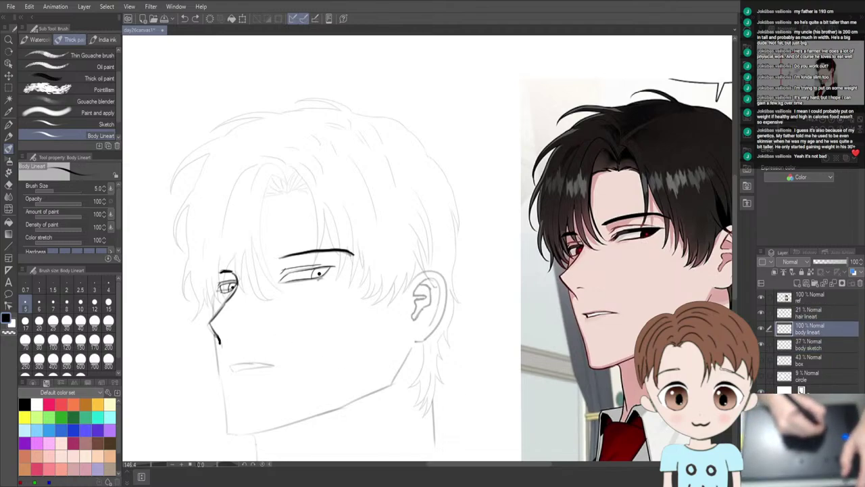
Ink the face profile from under the nose past the mouth down to the chin, ending with the short front underside of the chin
left_click_drag(214, 331, 219, 378)
key("ctrl+z")
left_click_drag(214, 332, 218, 383)
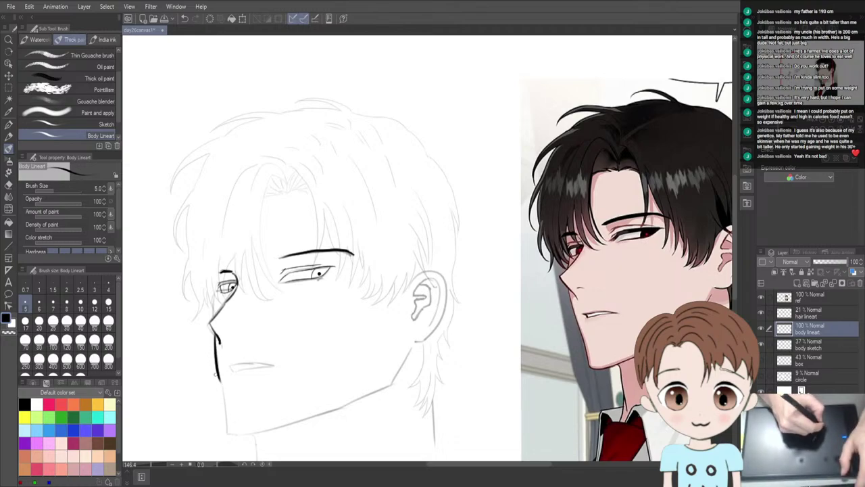
key("ctrl+z")
left_click_drag(213, 331, 219, 378)
key("ctrl+z")
key("ctrl+z")
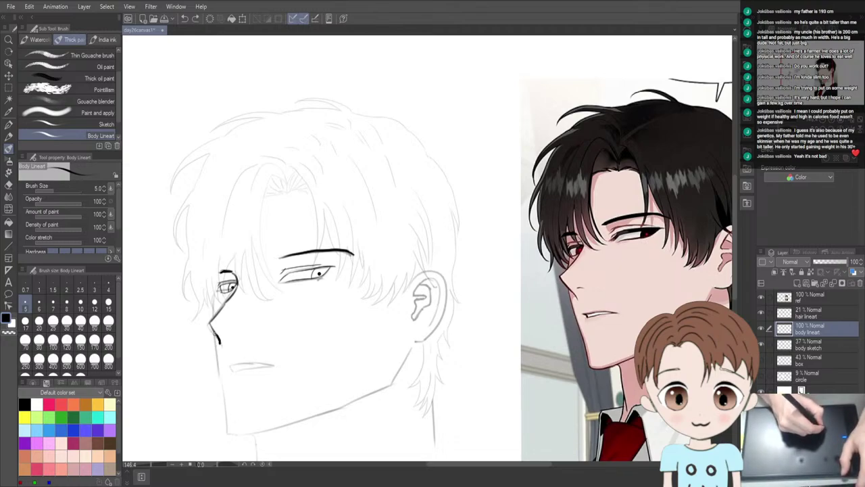
left_click_drag(214, 331, 229, 435)
key("ctrl+z")
mouse_move(218, 370)
left_mouse_down()
mouse_move(227, 434)
mouse_move(254, 439)
mouse_move(345, 410)
mouse_move(360, 398)
mouse_move(320, 415)
mouse_move(409, 221)
left_mouse_up()
key("ctrl+z")
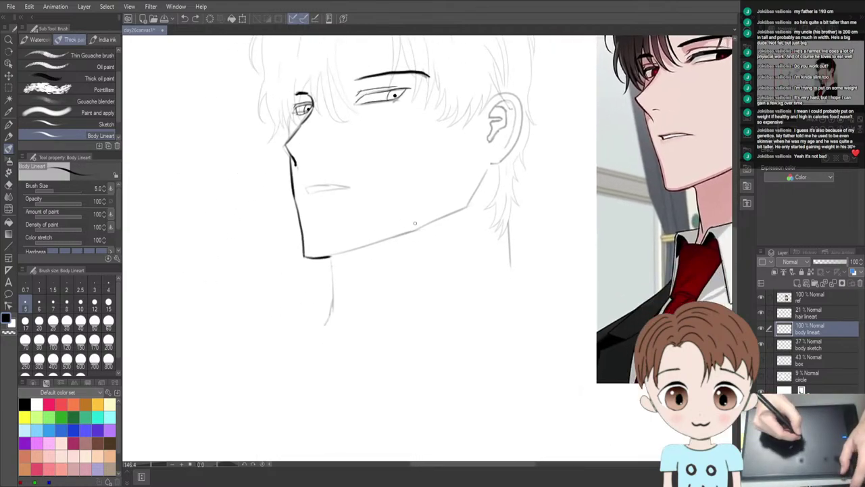
Ink the jawline from below the earlobe around the jaw corner and along to the chin
left_click_drag(469, 206, 340, 246)
key("ctrl+z")
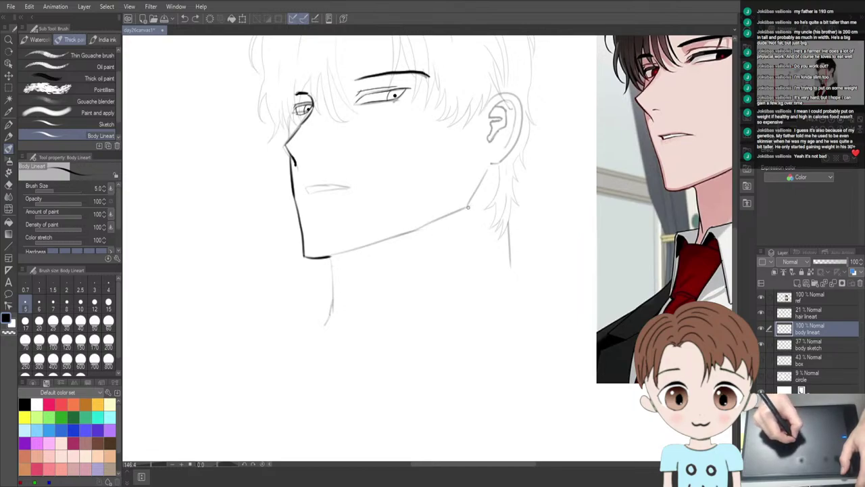
left_click_drag(468, 208, 327, 257)
key("ctrl+z")
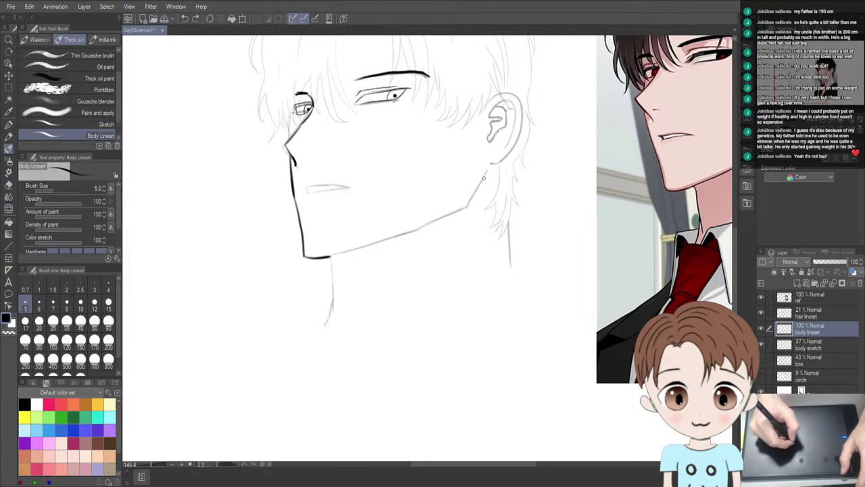
left_click_drag(487, 169, 468, 201)
key("ctrl+z")
mouse_move(486, 169)
left_mouse_down()
mouse_move(464, 207)
mouse_move(369, 247)
mouse_move(319, 257)
left_mouse_up()
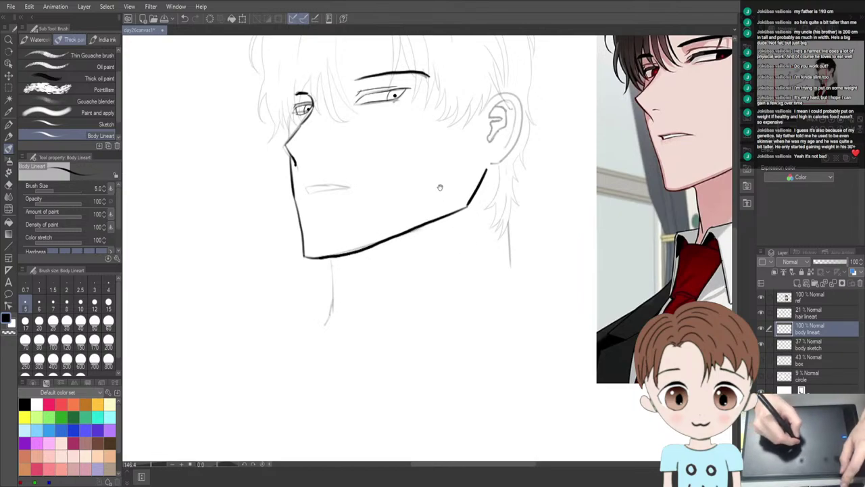
Ink the ear's outer contour from its upper front edge around the back down to the lobe with the Body Lineart brush
mouse_move(443, 186)
left_mouse_down()
mouse_move(376, 256)
mouse_move(432, 237)
left_mouse_up()
key("ctrl+z")
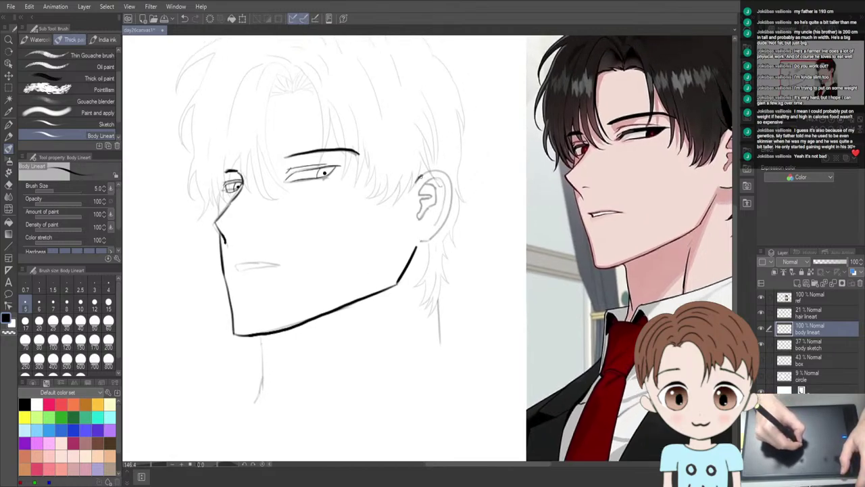
mouse_move(420, 175)
left_mouse_down()
mouse_move(447, 174)
mouse_move(447, 206)
left_mouse_up()
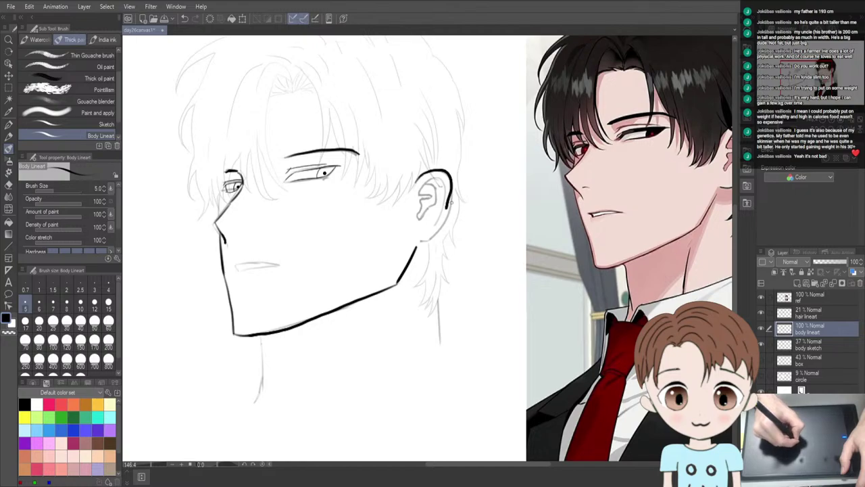
key("e")
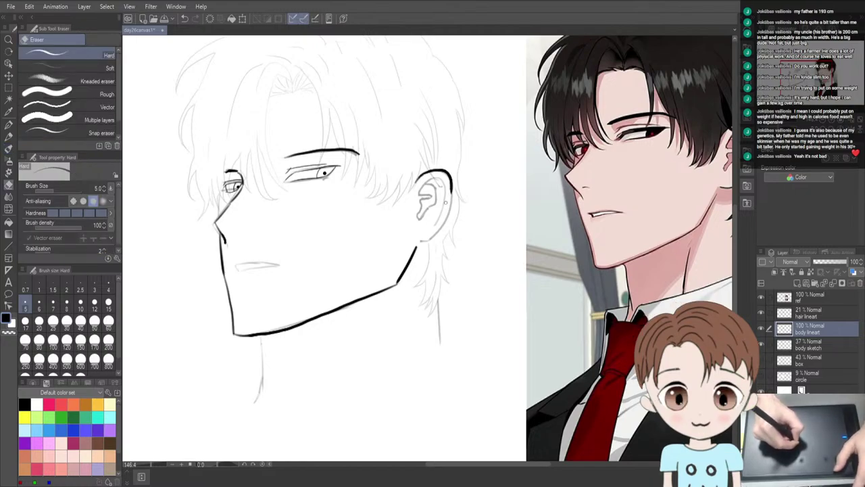
key("b")
mouse_move(451, 188)
left_mouse_down()
mouse_move(444, 225)
mouse_move(420, 241)
left_mouse_up()
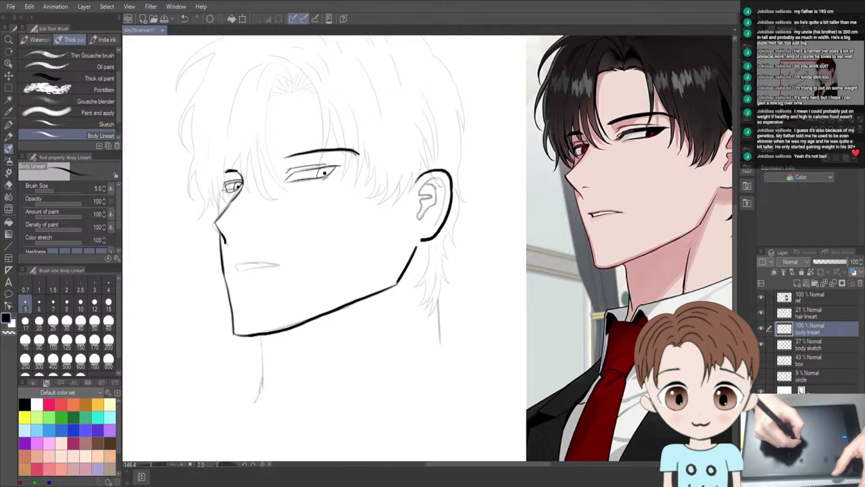
Ink the inner folds of the ear with the Hair Lineart pen at size 3
left_click_drag(430, 177, 443, 204)
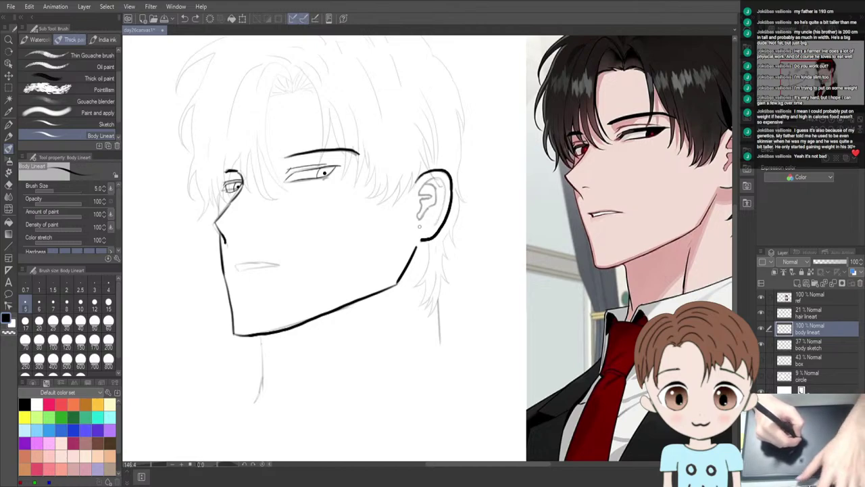
key("p")
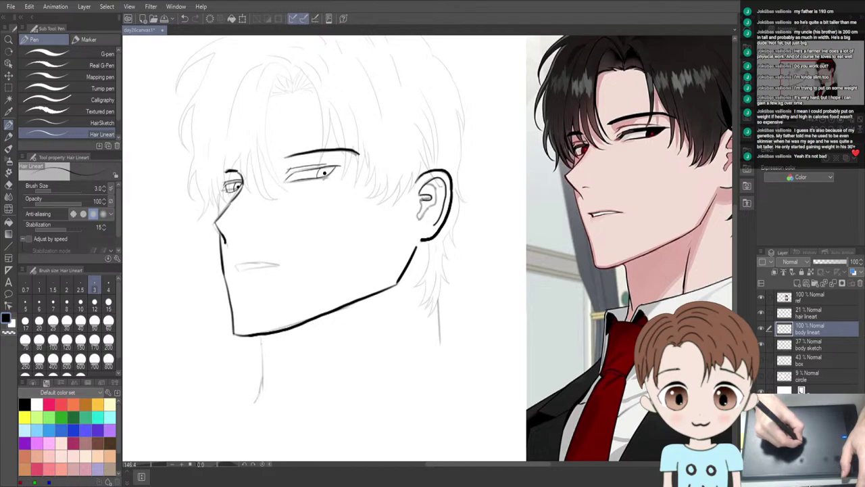
key("ctrl+z")
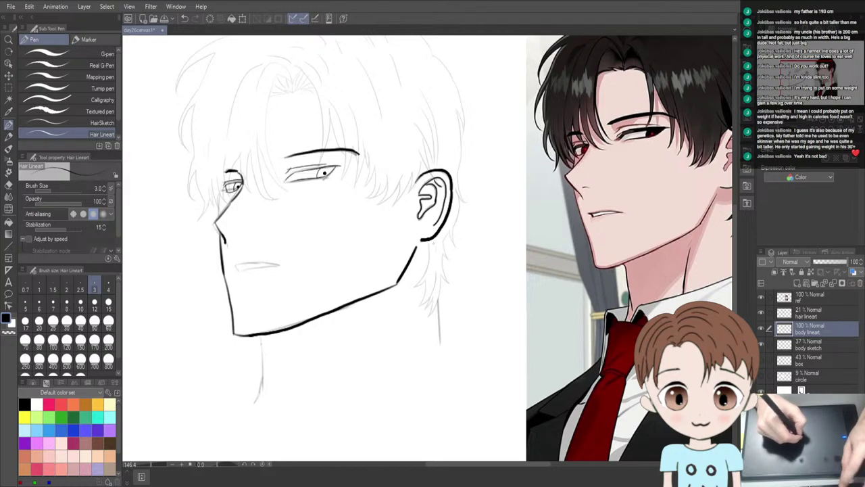
Ink the back of the neck with the Body Lineart brush as a short, near-vertical stroke below the hair strands behind the jaw
left_click_drag(454, 255, 430, 258)
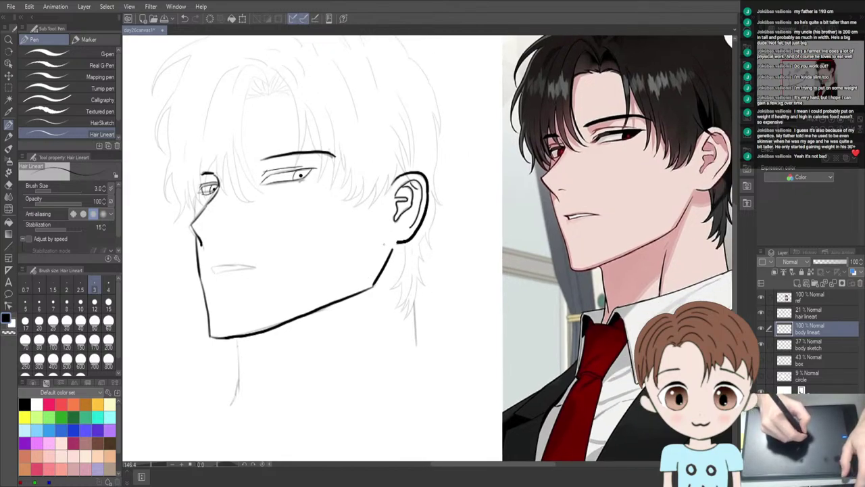
left_click_drag(343, 279, 336, 221)
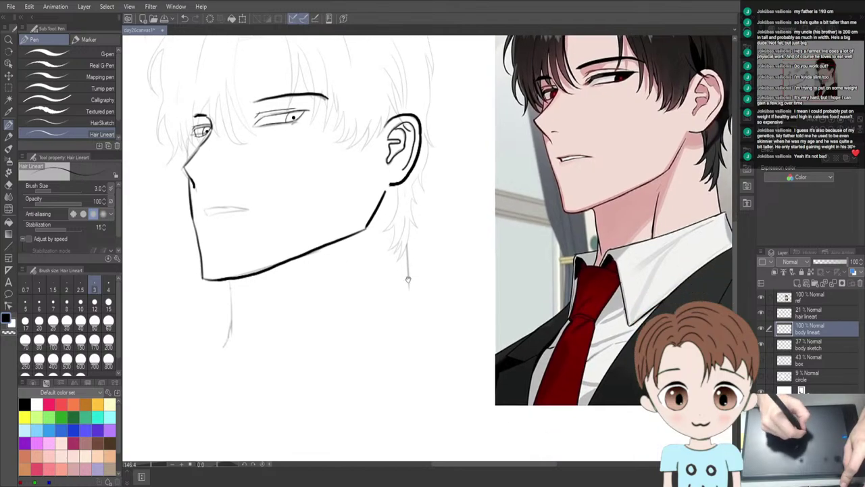
key("b")
key("b")
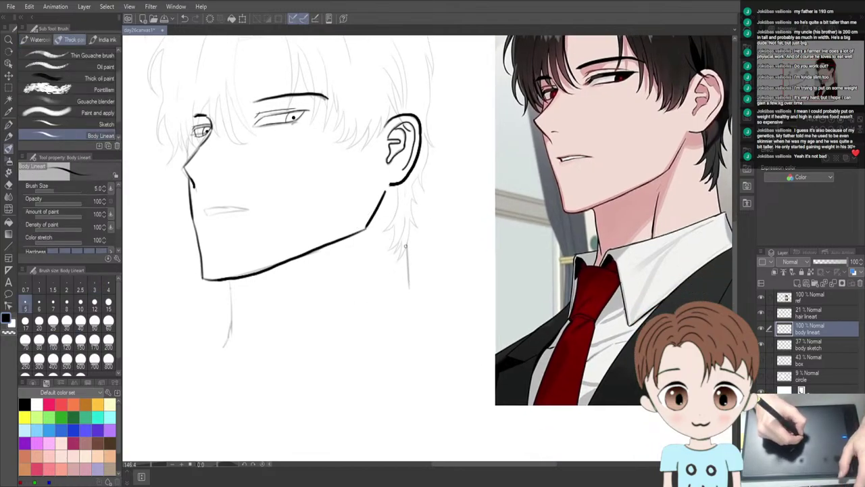
left_click_drag(406, 245, 409, 288)
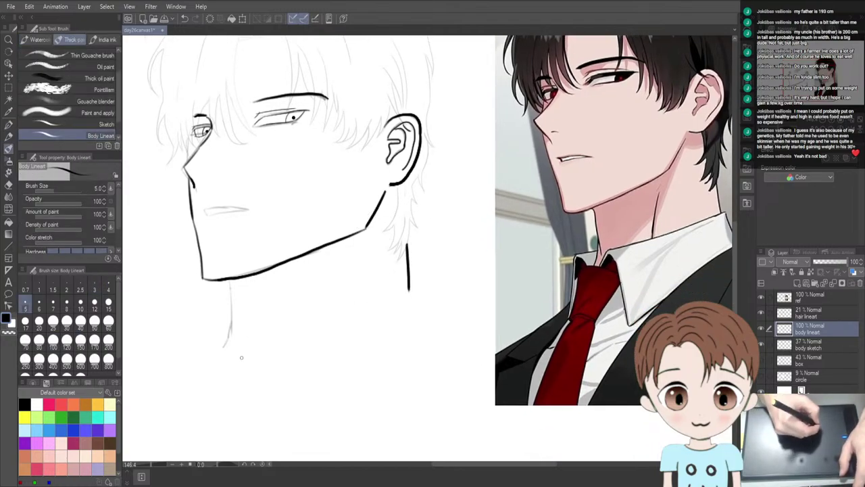
key("e")
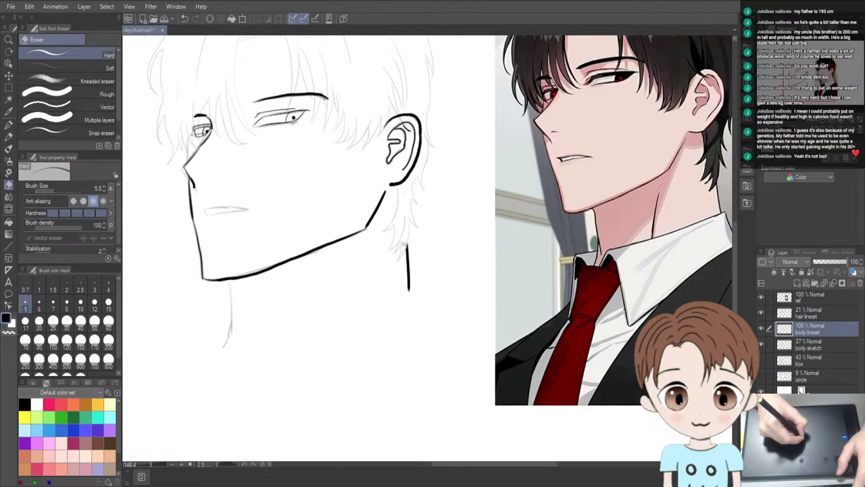
key("ctrl+z")
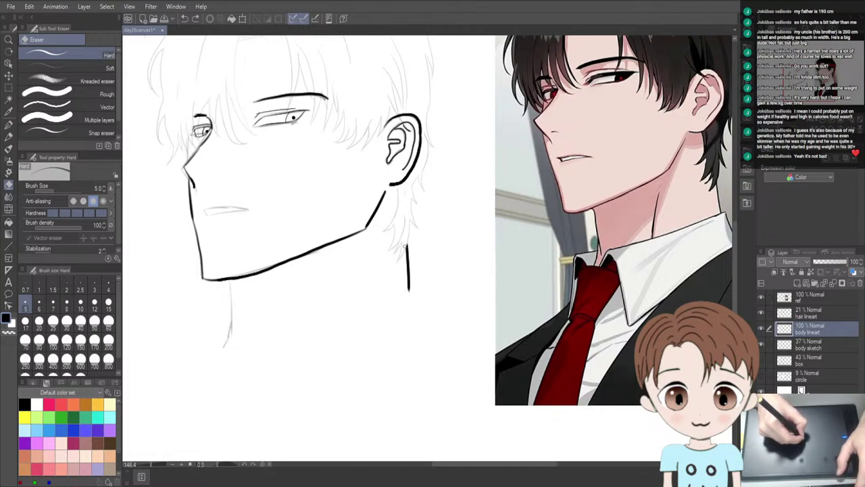
Ink the front neck line straight down from under the chin, with a short angled stroke at its lower end
key("b")
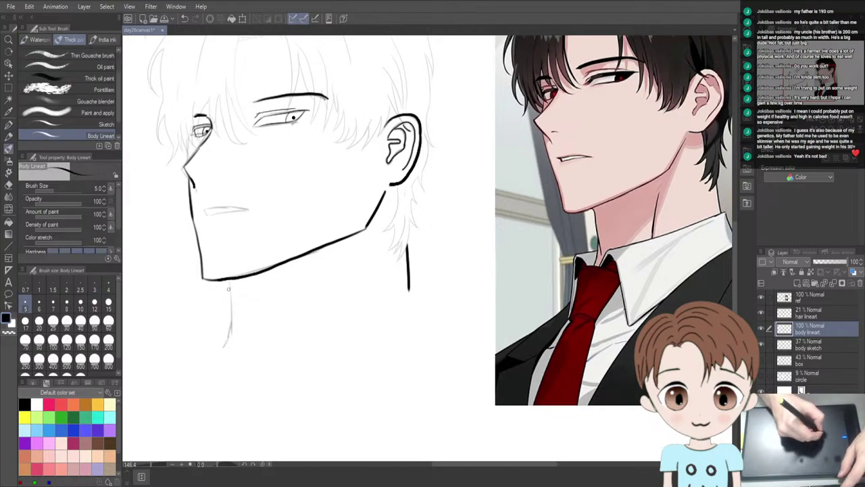
left_click_drag(228, 279, 231, 324)
key("ctrl+z")
mouse_move(229, 277)
left_mouse_down()
mouse_move(232, 341)
mouse_move(221, 348)
left_mouse_up()
key("ctrl+z")
key("ctrl+z")
key("ctrl+z")
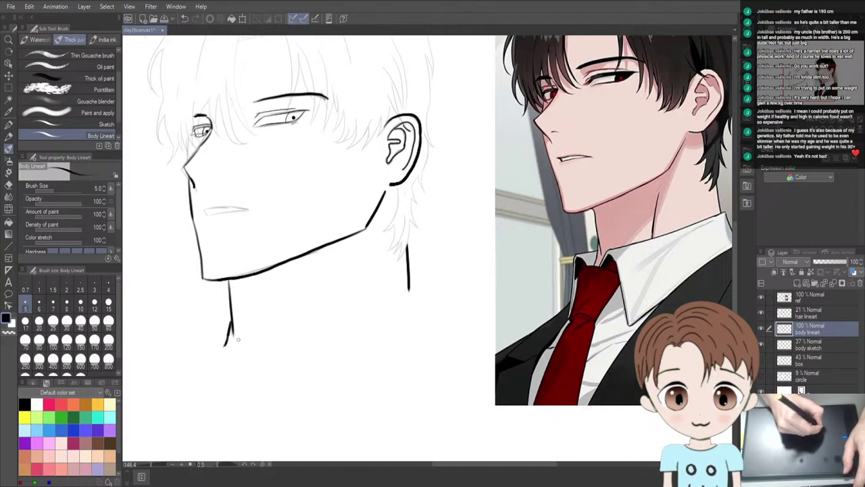
Ink the slightly open mouth as a thin tapering wedge over the sketch with the Hair Lineart pen at size 3
mouse_move(288, 256)
left_mouse_down()
mouse_move(278, 320)
mouse_move(338, 312)
mouse_move(323, 292)
left_mouse_up()
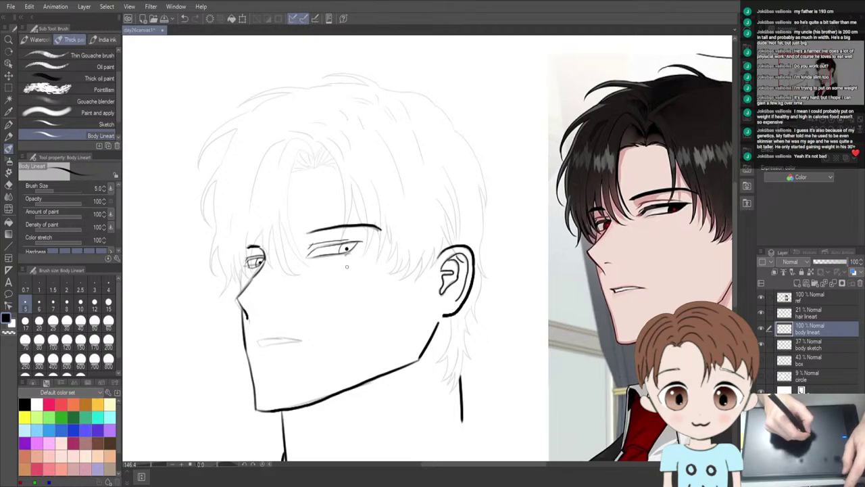
key("e")
key("b")
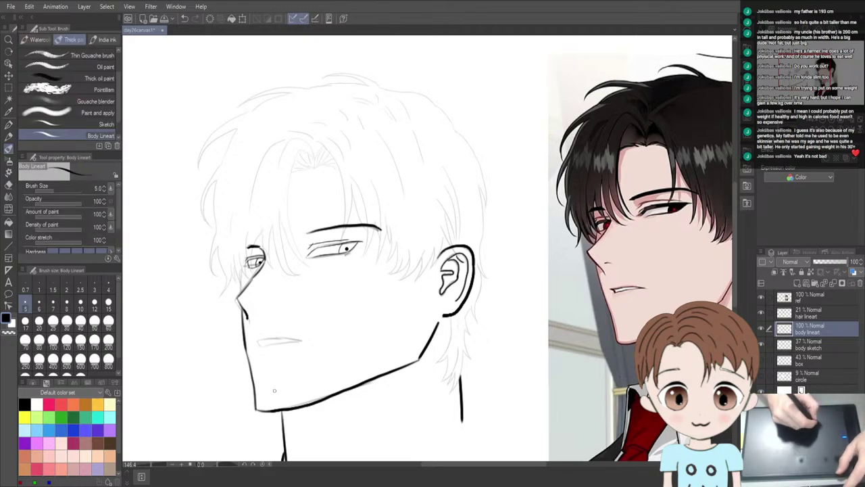
key("p")
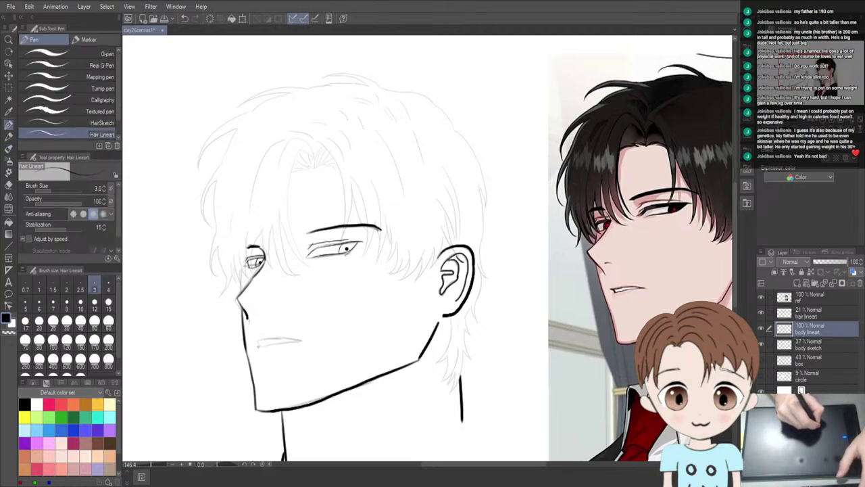
left_click_drag(255, 340, 264, 342)
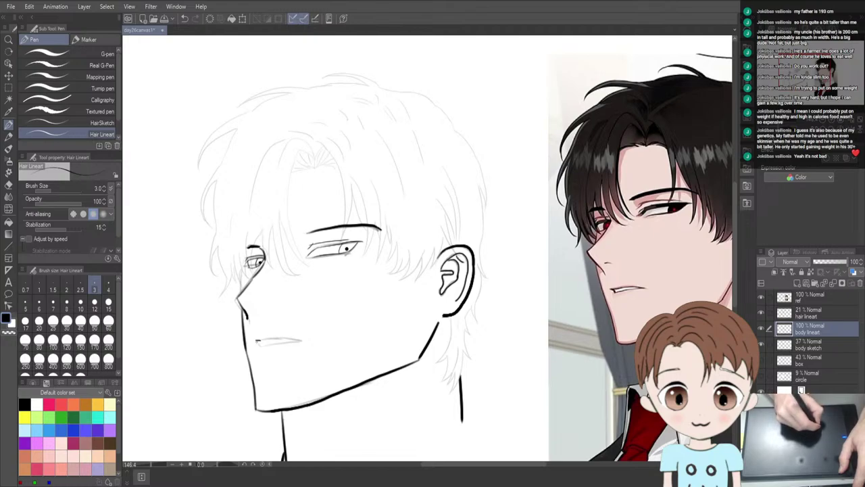
key("ctrl+z")
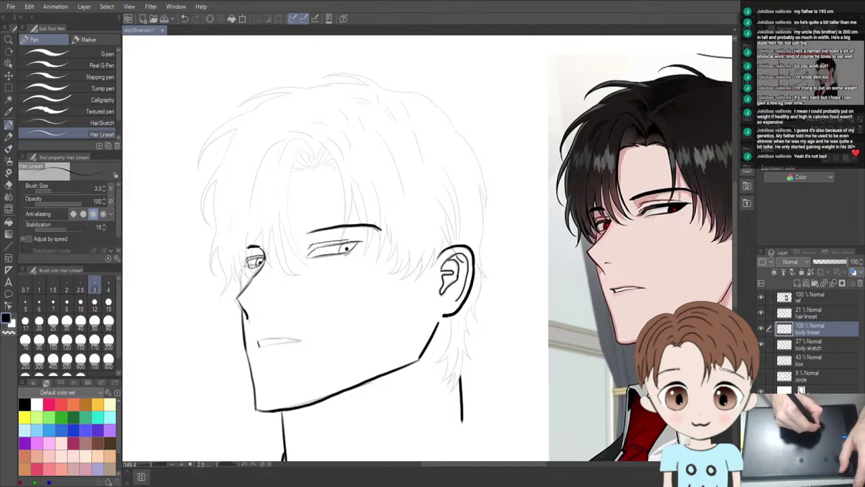
left_click_drag(258, 340, 301, 339)
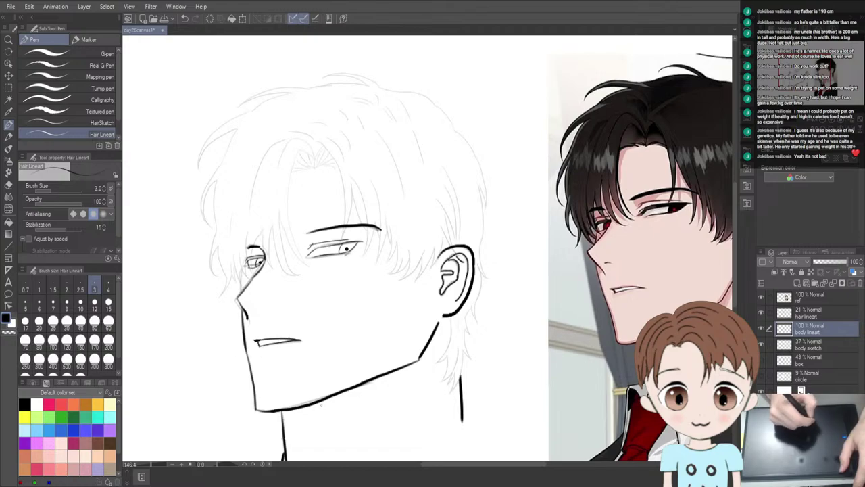
scroll(321, 405, "down", 1)
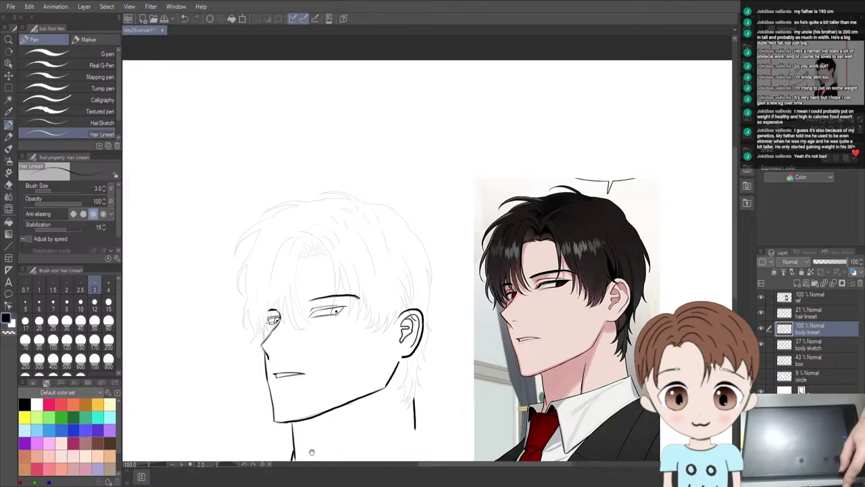
scroll(282, 387, "up", 1)
scroll(259, 364, "up", 1)
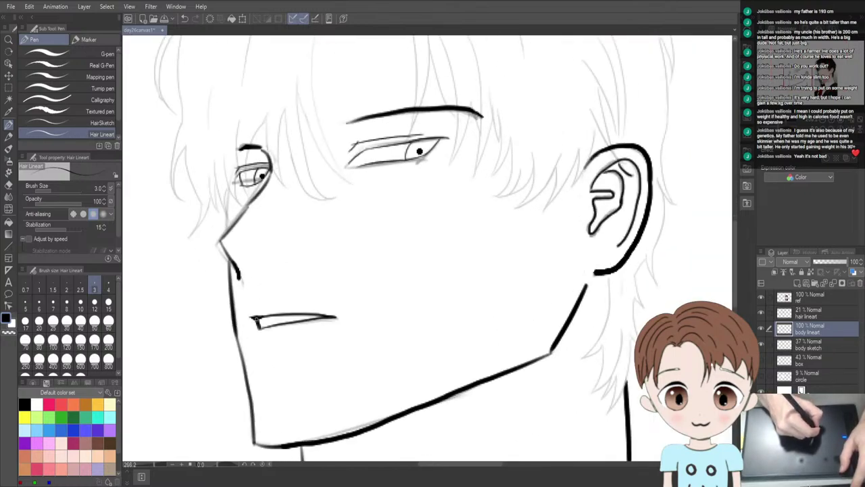
Ink a thin, slightly slanted neck muscle line below the jaw, between the front and back neck lines, with the Hair Lineart pen at size 3
scroll(259, 338, "down", 1)
scroll(263, 359, "down", 1)
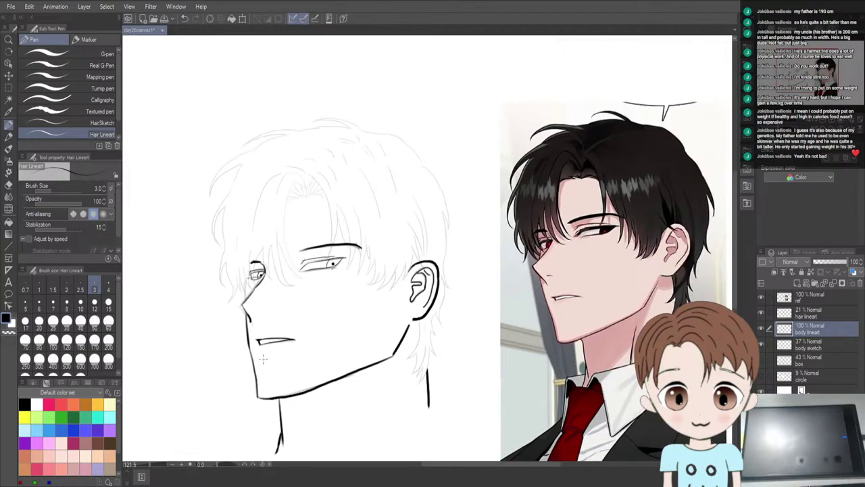
scroll(392, 348, "down", 2)
scroll(378, 350, "up", 1)
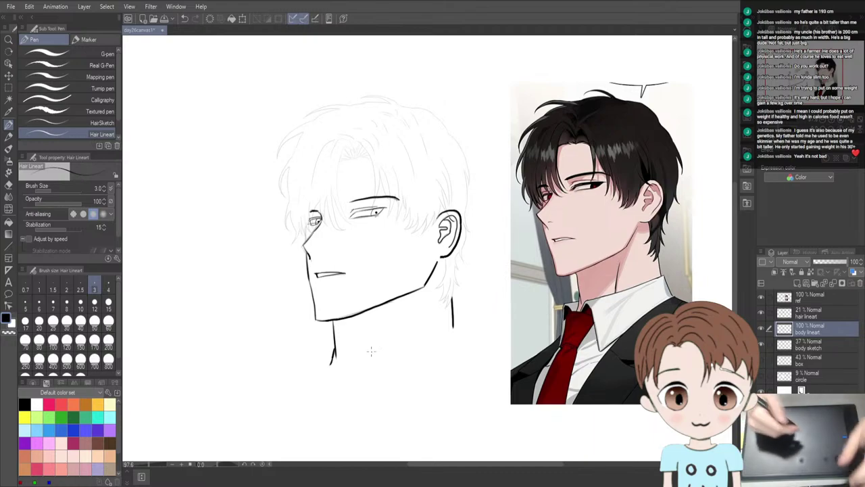
left_click_drag(404, 308, 402, 344)
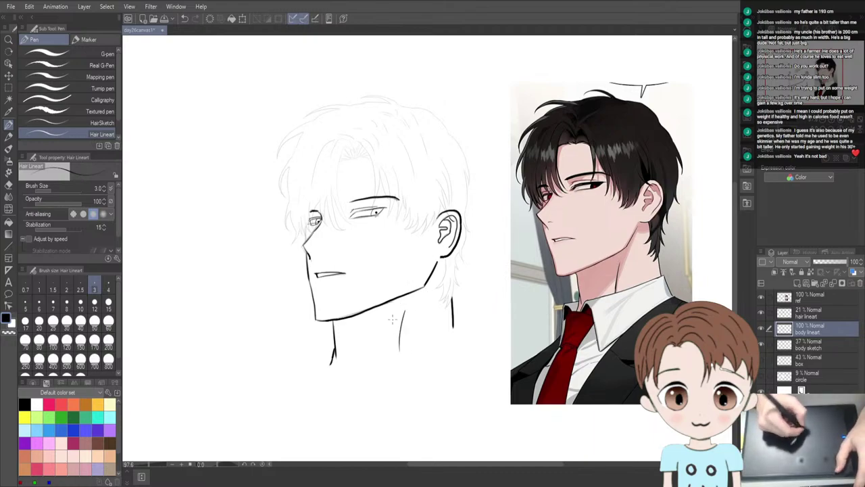
key("ctrl+z")
left_click_drag(398, 309, 395, 350)
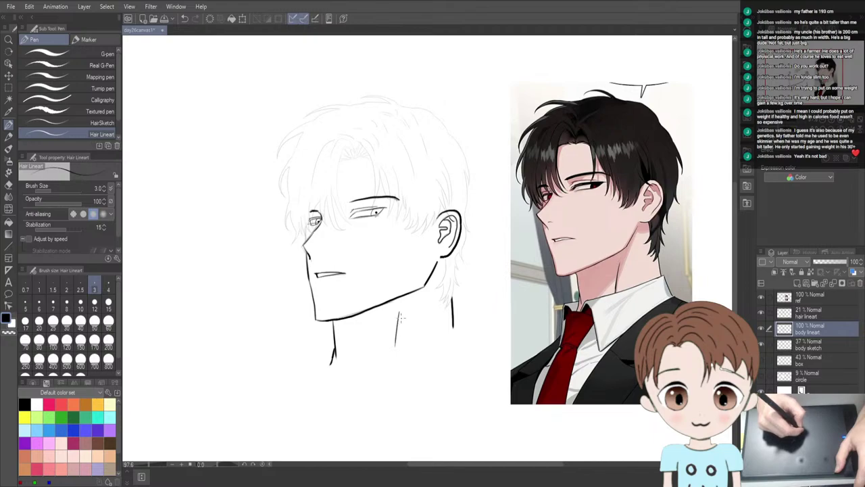
key("ctrl+z")
mouse_move(398, 310)
left_mouse_down()
mouse_move(394, 354)
mouse_move(393, 343)
left_mouse_up()
key("e")
key("p")
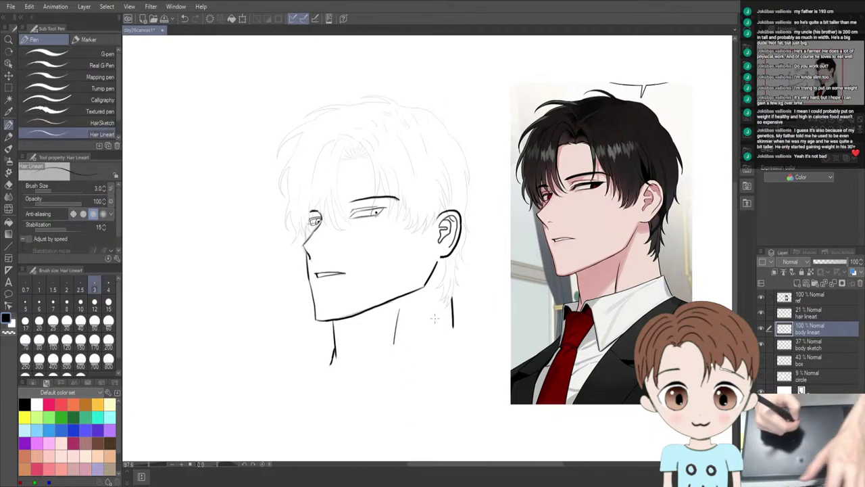
Raise the hair lineart layer's opacity to 100%
left_click(817, 314)
left_click_drag(831, 269, 855, 267)
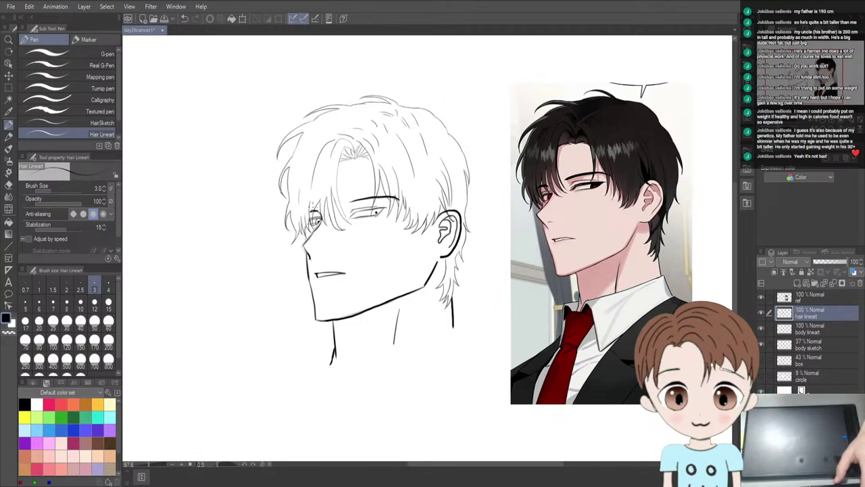
Compare the full-strength hair and face line art with the reference, both as a whole and up close
scroll(430, 230, "down", 5)
scroll(429, 230, "up", 4)
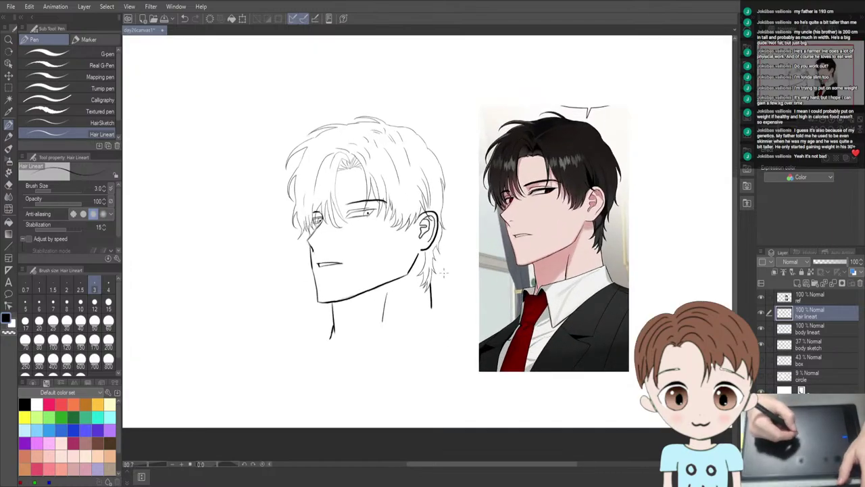
scroll(429, 230, "up", 4)
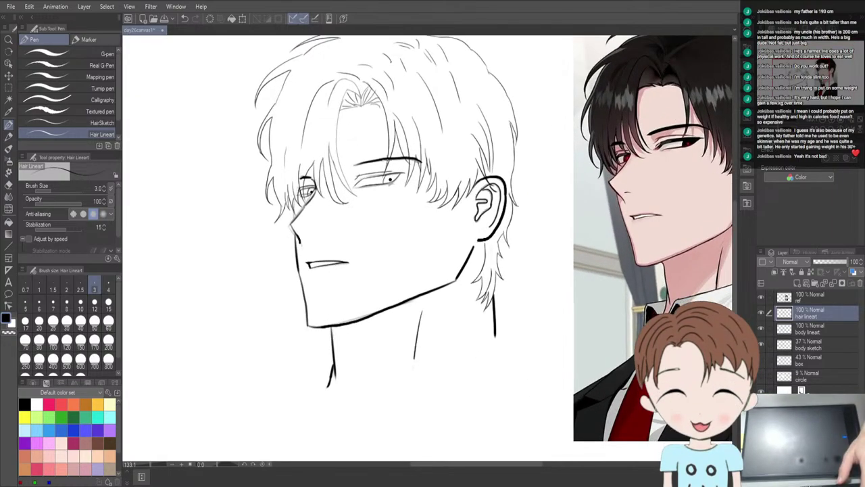
scroll(429, 230, "up", 2)
scroll(429, 230, "down", 3)
scroll(429, 229, "down", 3)
scroll(429, 229, "up", 1)
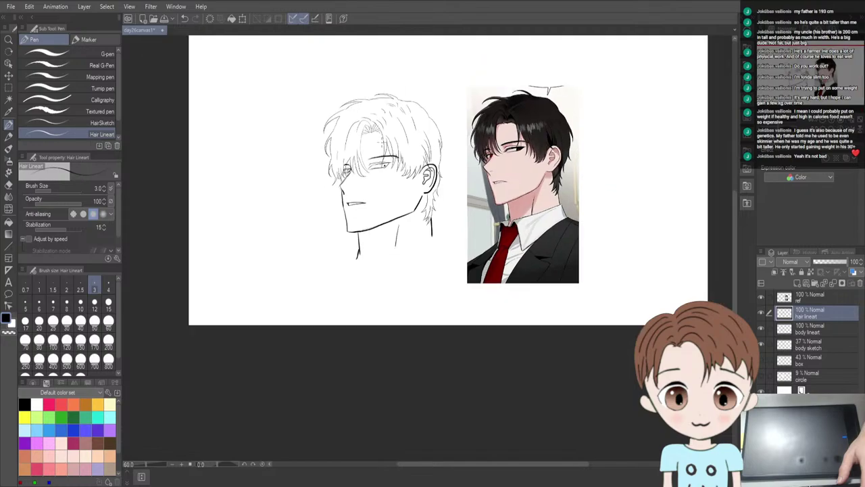
scroll(429, 230, "down", 2)
scroll(429, 230, "up", 3)
scroll(376, 124, "up", 4)
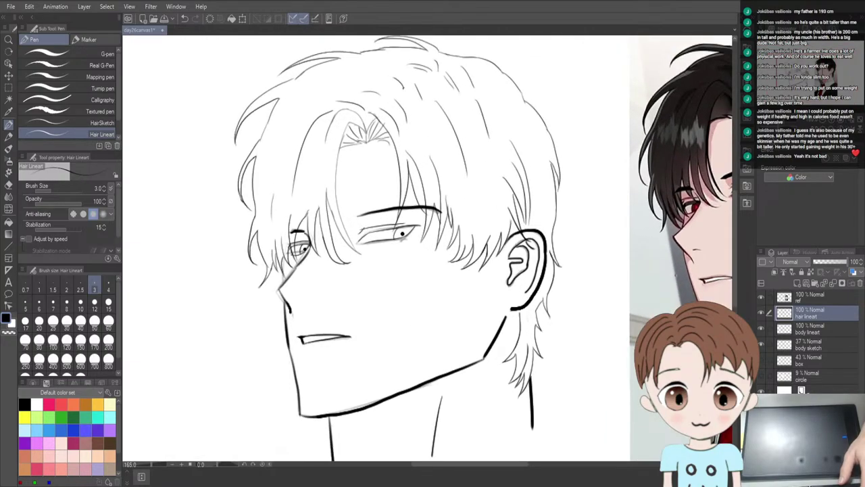
Make the body lineart layer active for more inking around the eyes
left_click(811, 328)
scroll(426, 193, "up", 3)
scroll(426, 192, "up", 1)
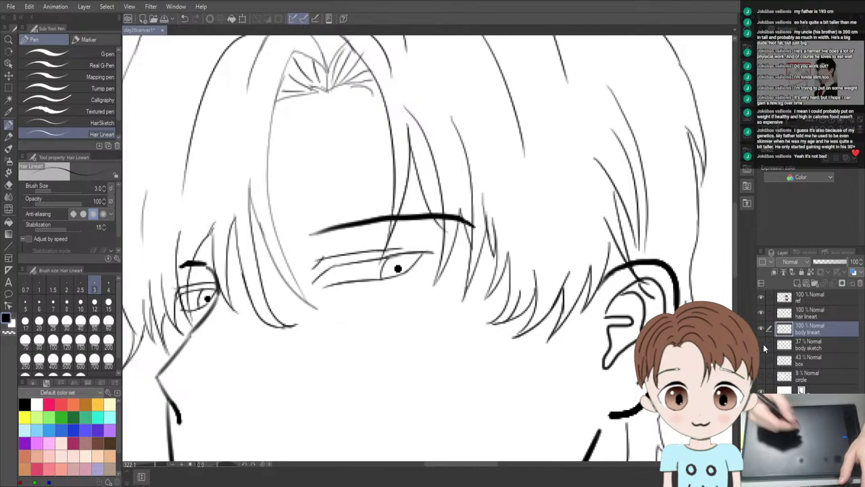
Try to darken the iris edges of both eyes with the Hair Lineart pen at size 3
left_click_drag(391, 261, 382, 289)
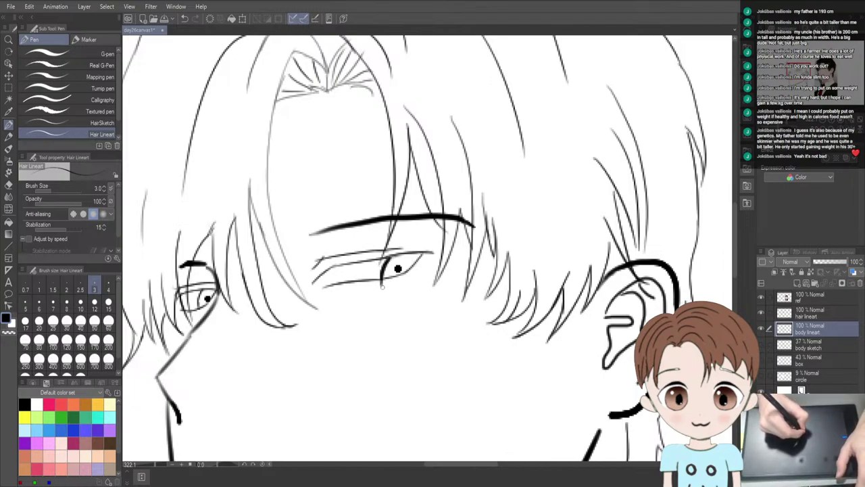
key("ctrl+z")
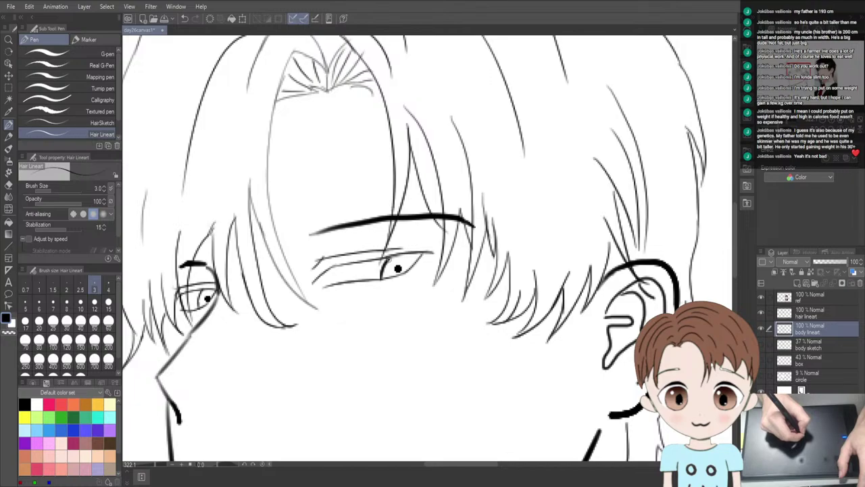
left_click_drag(750, 321, 740, 241)
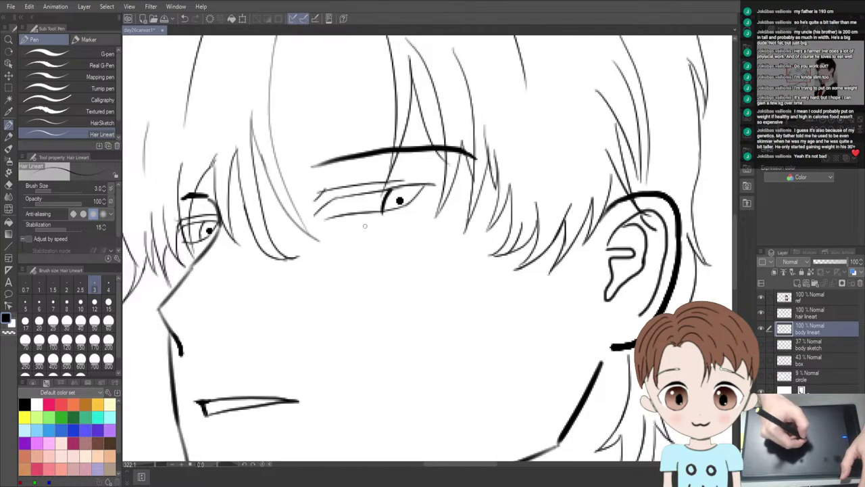
key("e")
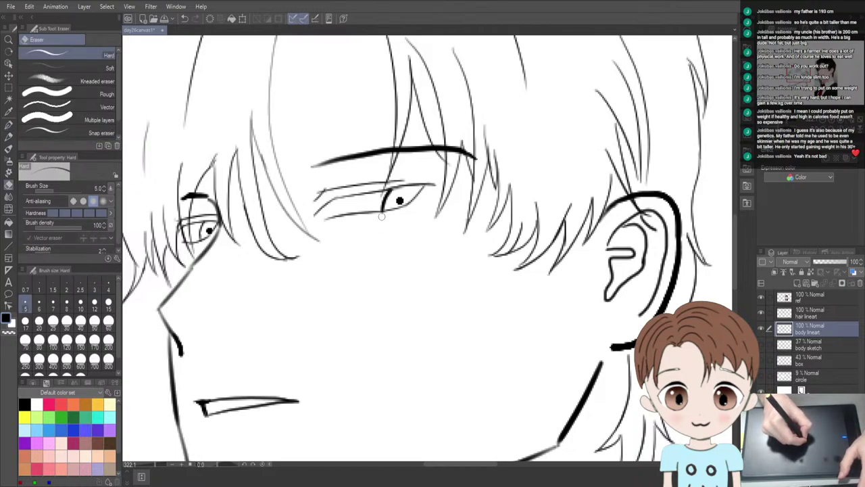
key("p")
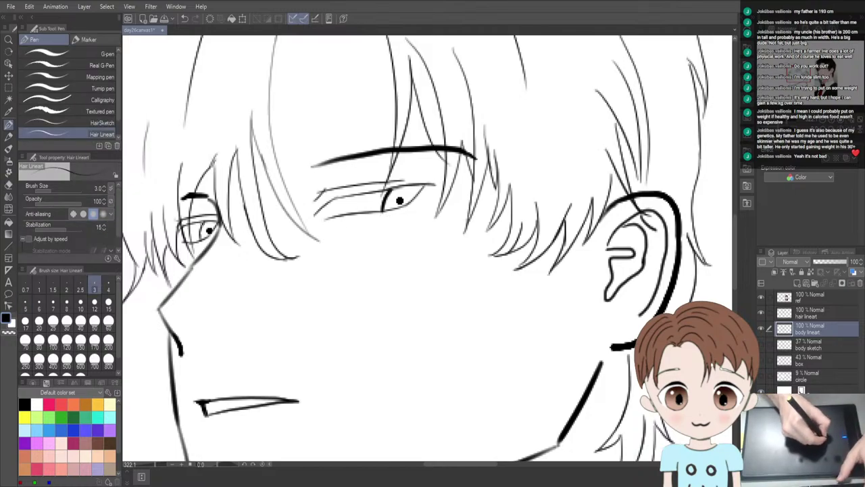
left_click_drag(207, 223, 198, 242)
left_click_drag(203, 283, 215, 299)
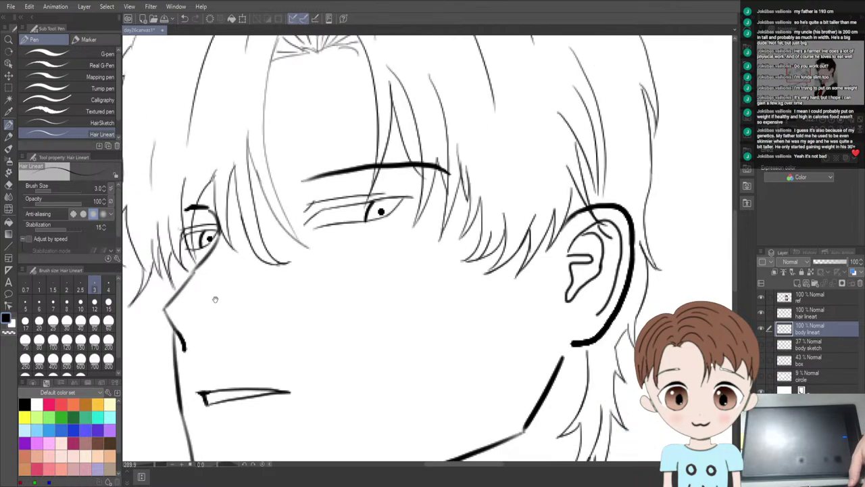
Compare the overall proportions of the inked head with the reference portrait
key("ctrl+0")
scroll(238, 300, "up", 3)
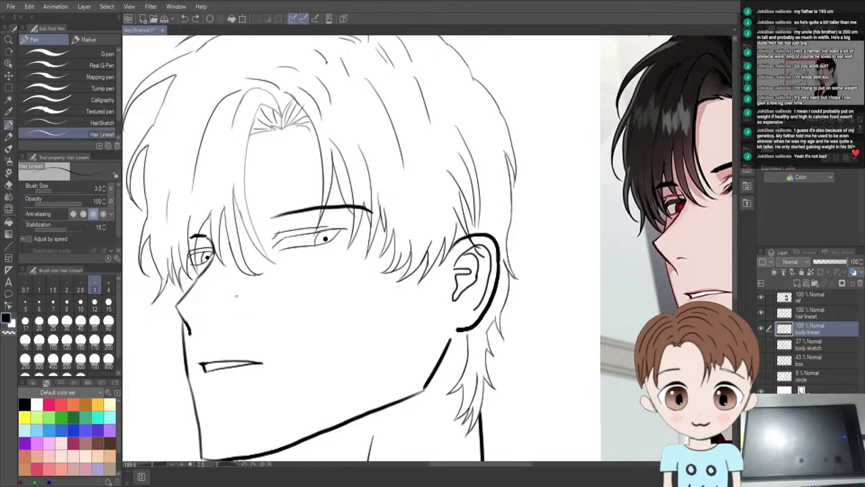
scroll(238, 298, "down", 4)
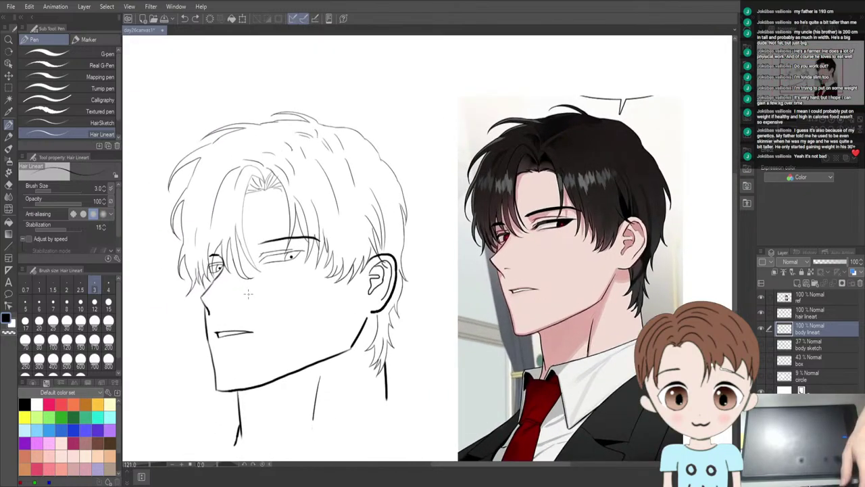
scroll(243, 293, "down", 3)
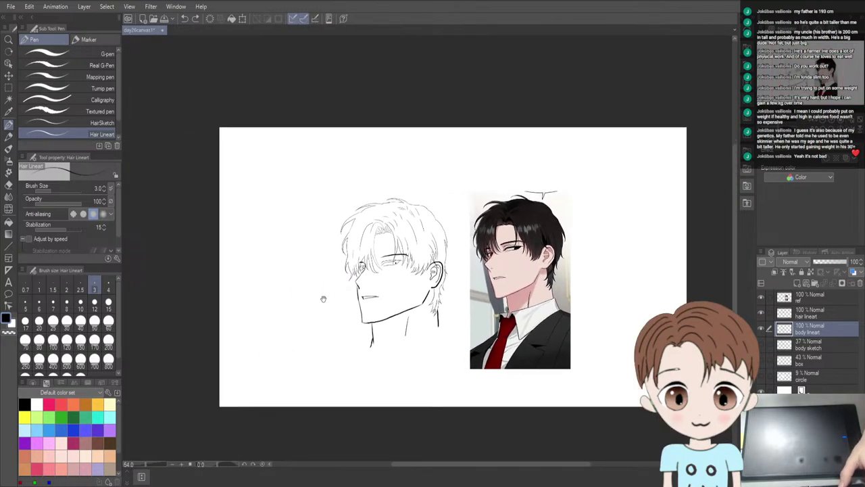
scroll(315, 290, "up", 4)
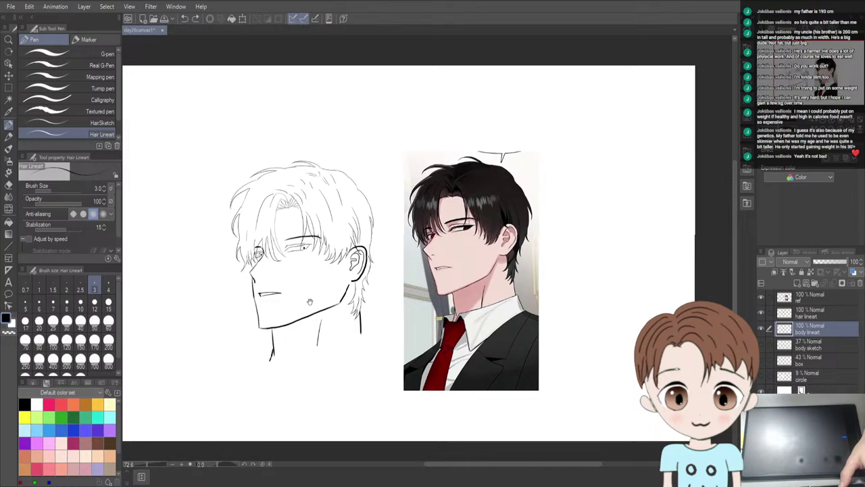
scroll(270, 284, "up", 2)
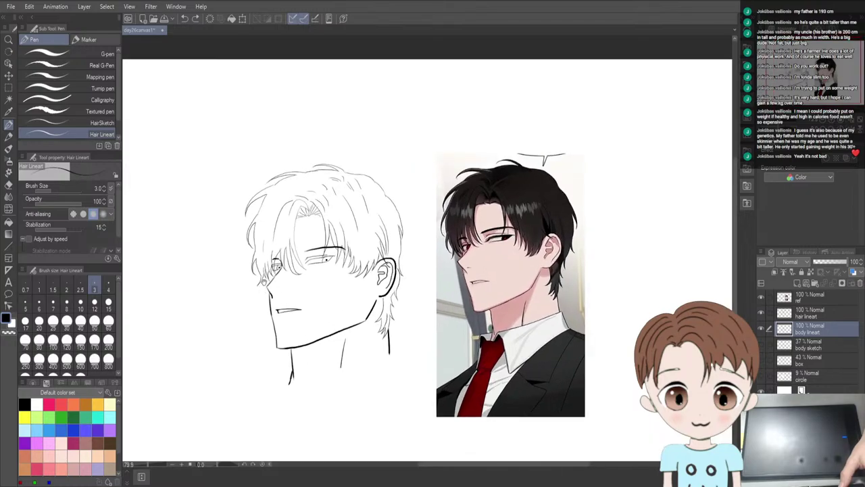
scroll(257, 277, "down", 2)
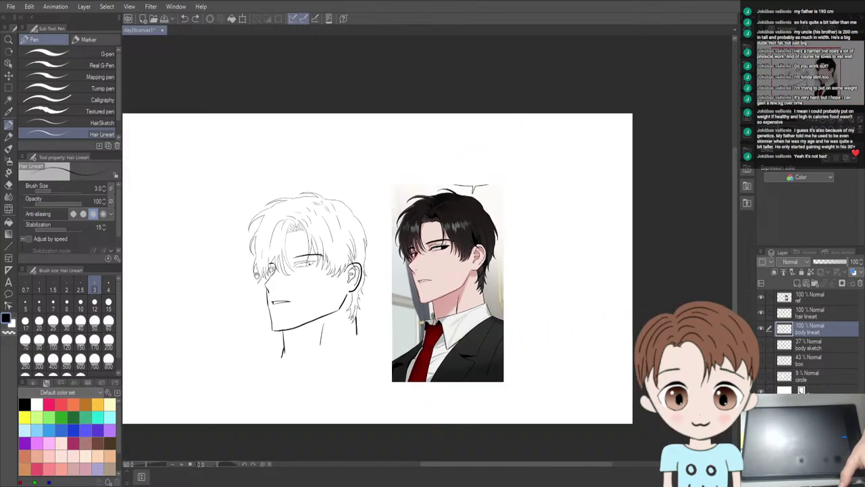
Flip the canvas view horizontally and examine the mirrored face, especially the eye nearer the ear
key("h")
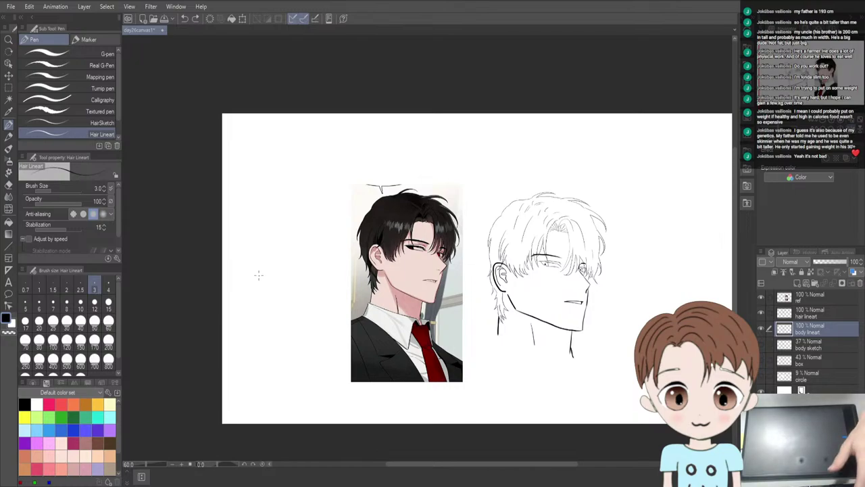
scroll(543, 273, "up", 3)
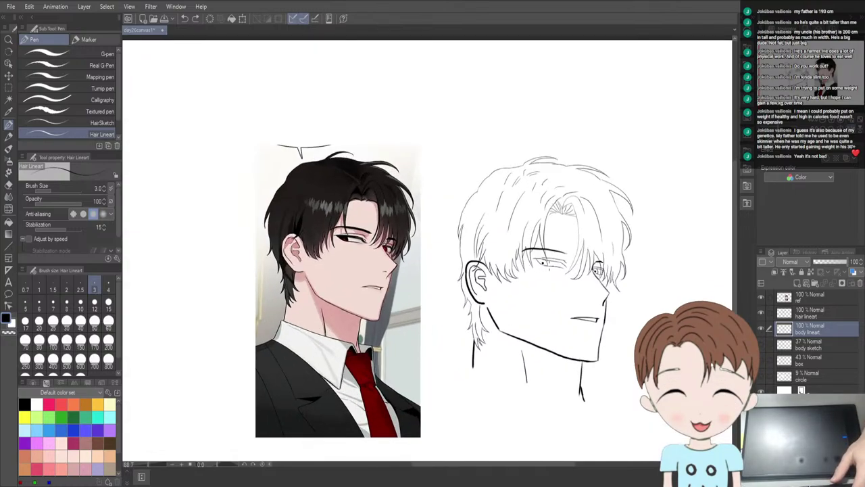
left_click_drag(543, 273, 414, 249)
scroll(432, 269, "up", 5)
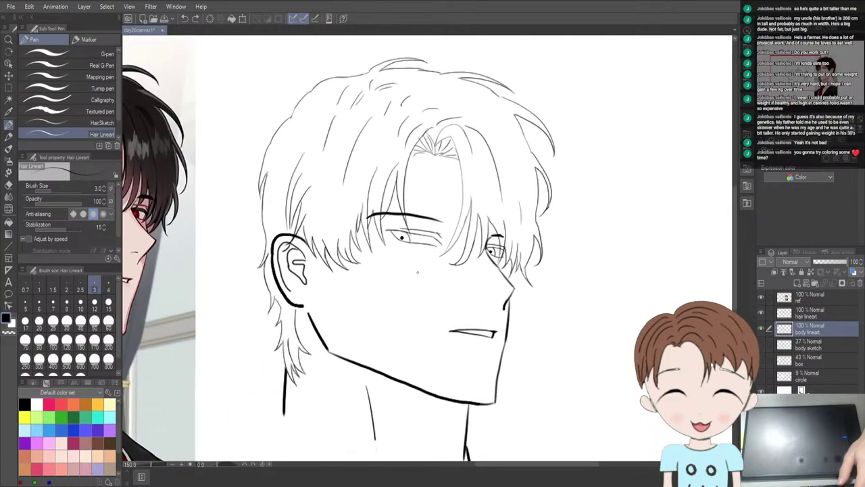
scroll(397, 245, "up", 7)
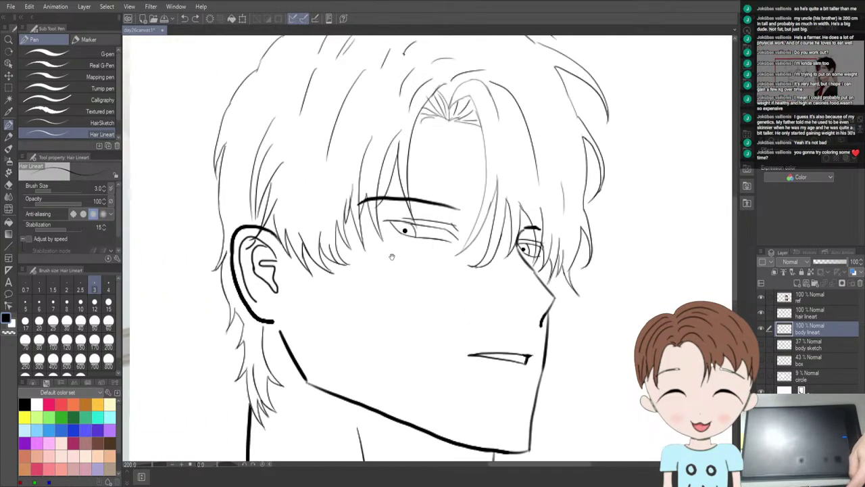
scroll(398, 211, "up", 2)
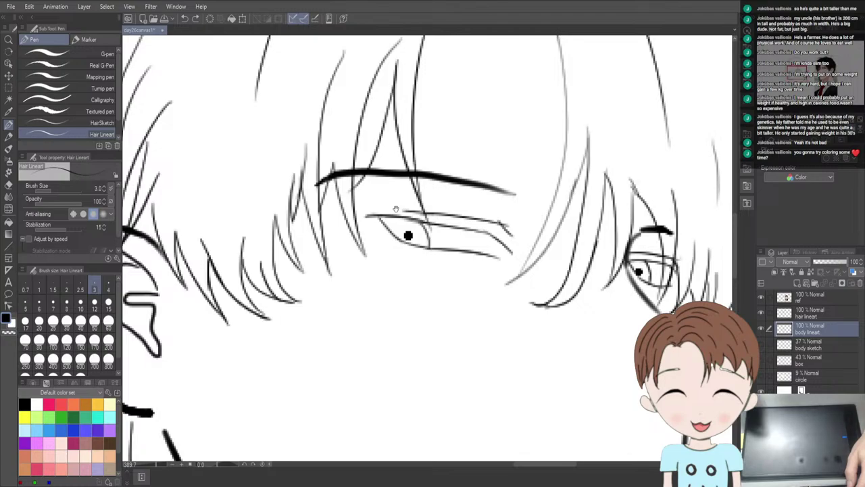
Erase the pupil of the eye nearer the ear and repaint it slightly closer to the outer corner with the Body Lineart brush at size 5
key("e")
key("b")
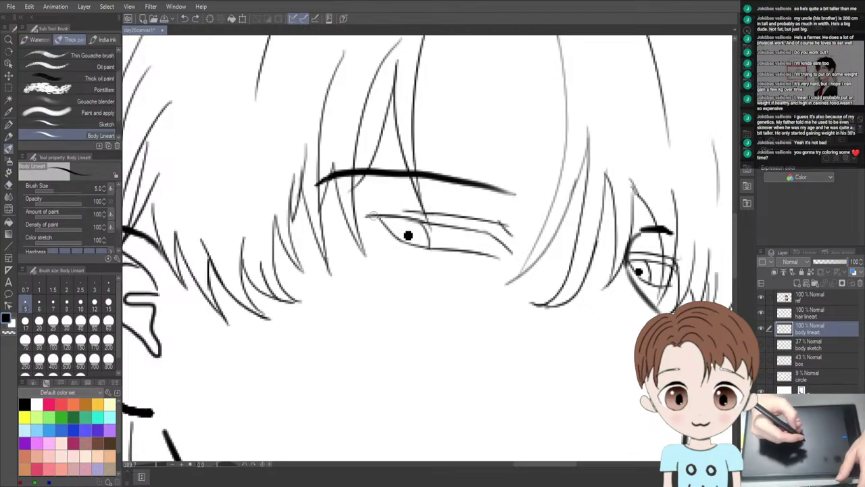
key("e")
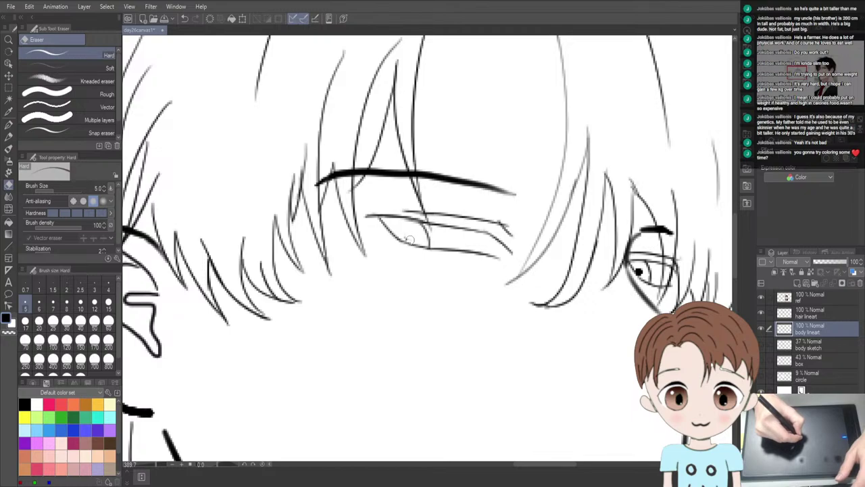
key("b")
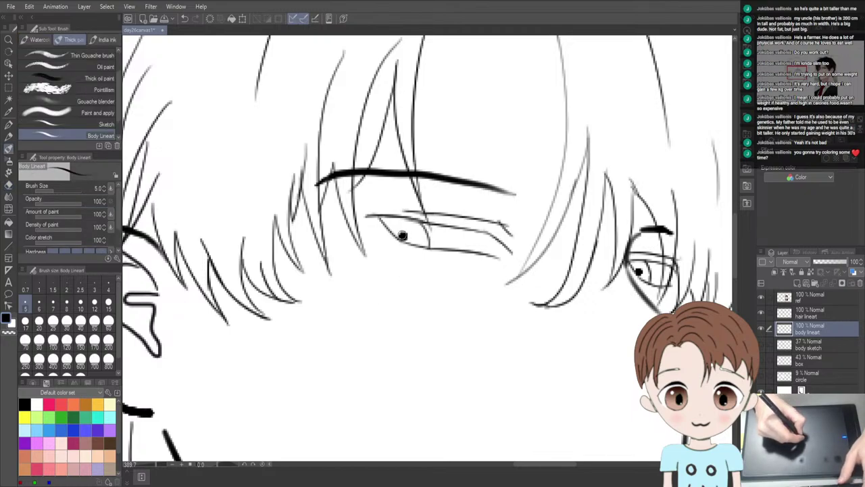
key("ctrl+minus")
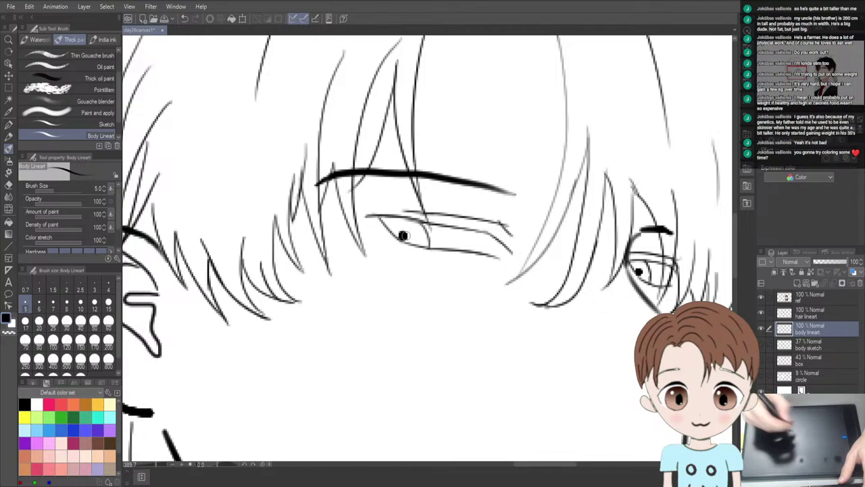
key("ctrl+minus")
key("ctrl+minus")
key("ctrl+minus")
key("ctrl+minus")
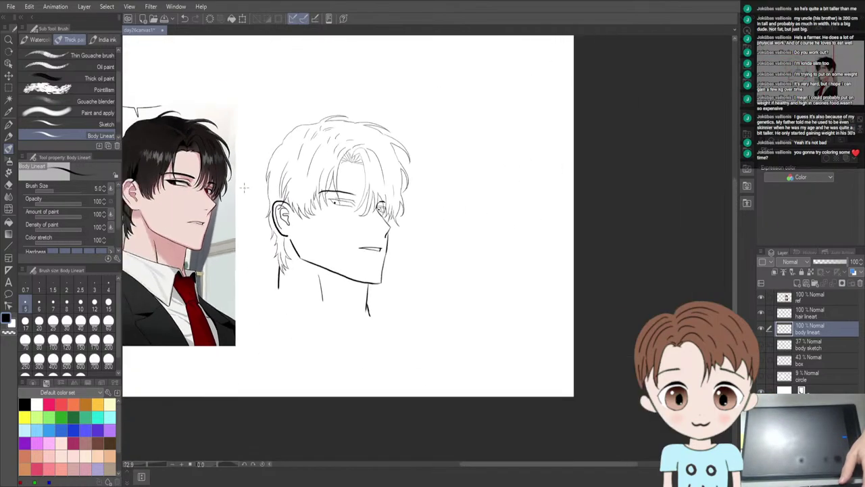
Erase the upper part of the pupil in the eye nearer the ear and repaint it slightly lower with the Body Lineart brush at size 5
key("ctrl+plus")
key("ctrl+plus")
key("ctrl+plus")
key("ctrl+plus")
key("ctrl+plus")
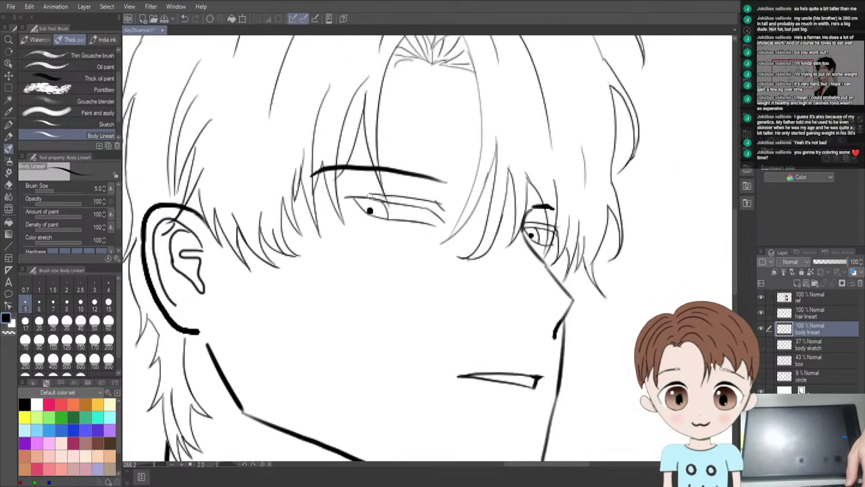
key("e")
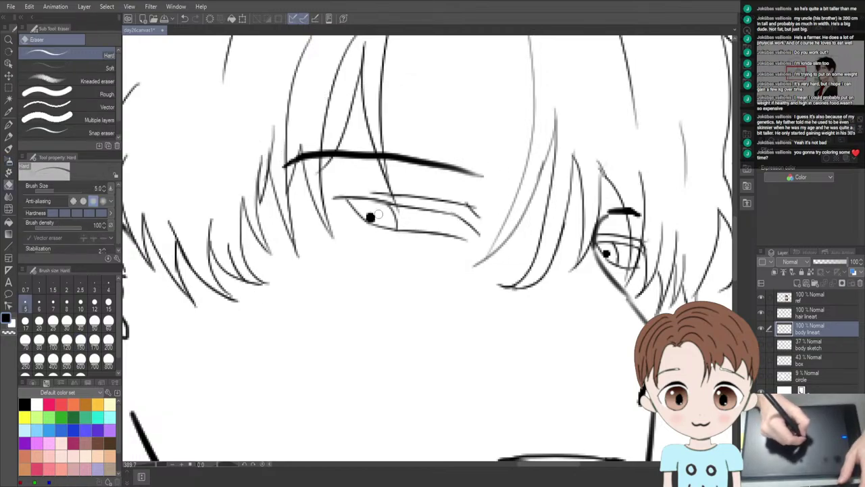
key("b")
key("e")
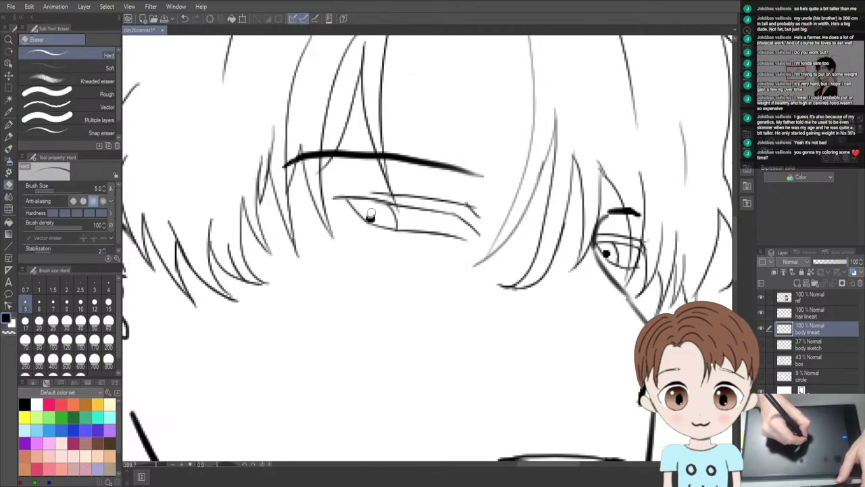
key("b")
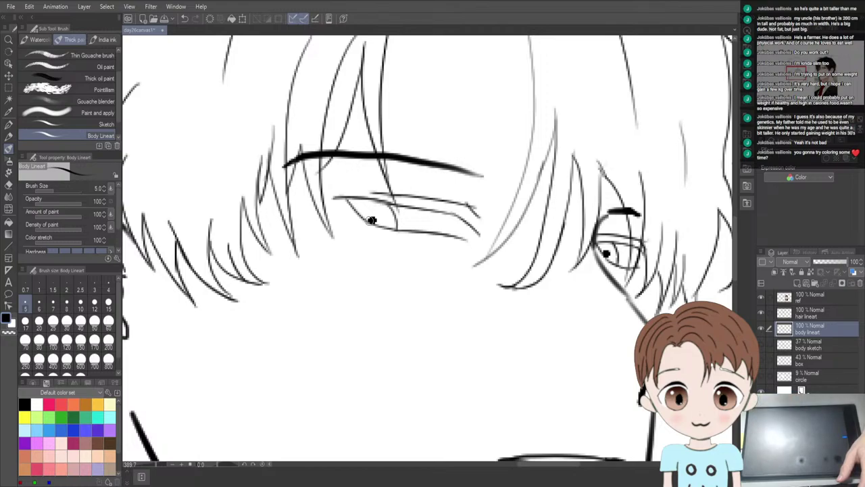
Check the face in mirrored view, erase the lower edge of that pupil and repaint it slightly higher inside the iris
scroll(371, 219, "down", 4)
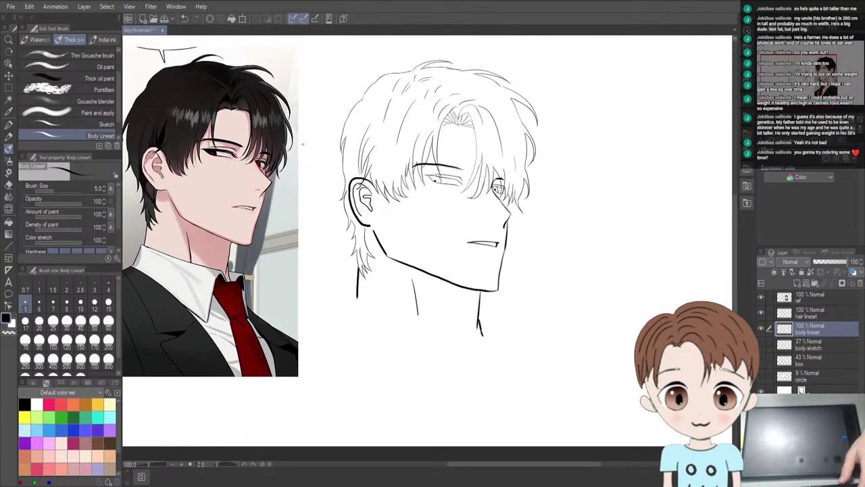
scroll(303, 144, "down", 1)
key("h")
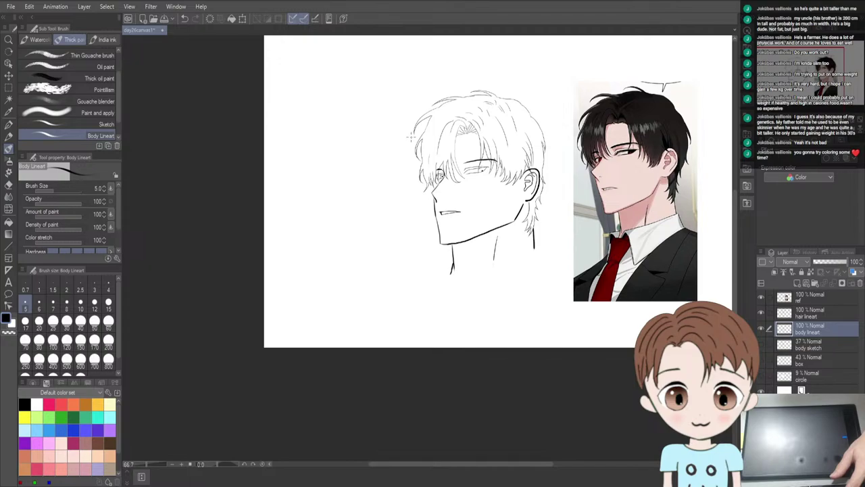
key("h")
key("h")
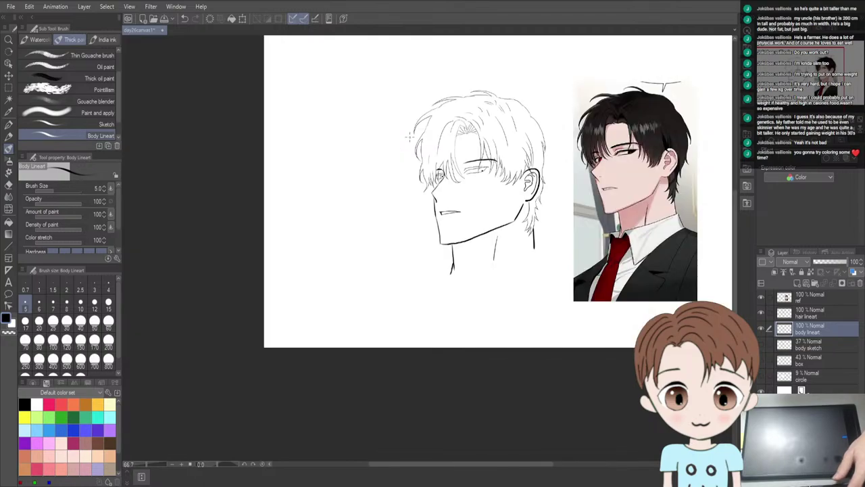
scroll(474, 154, "up", 6)
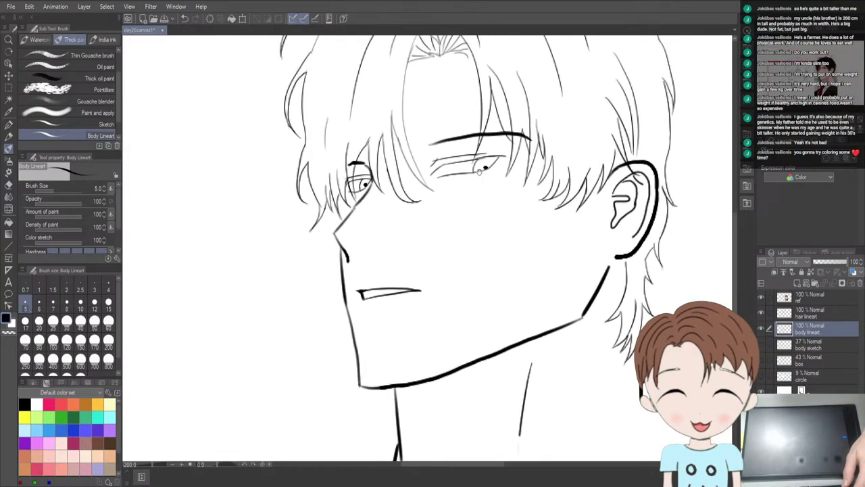
key("e")
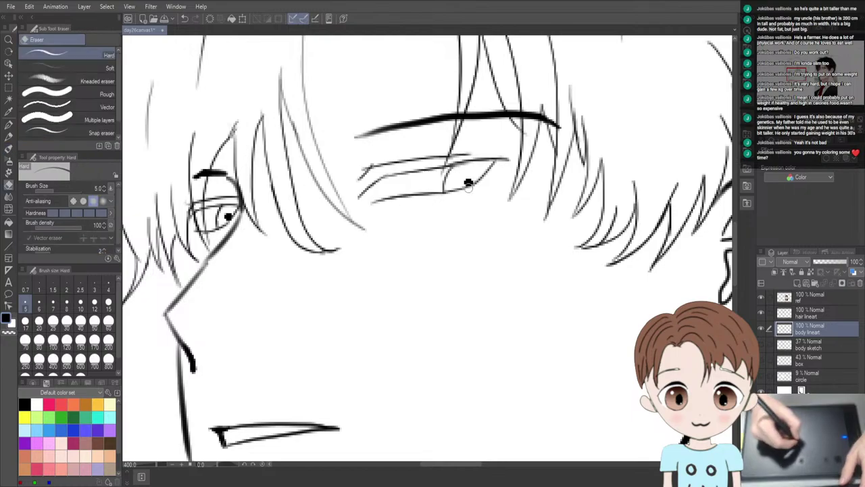
key("b")
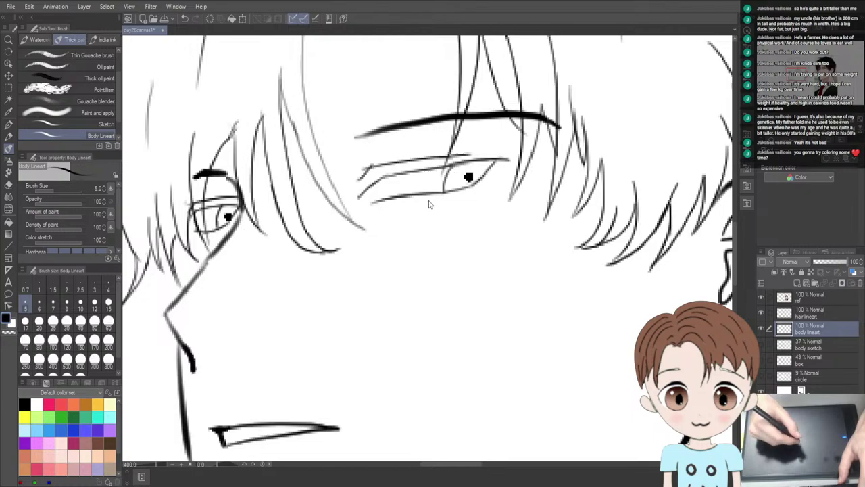
key("ctrl+z")
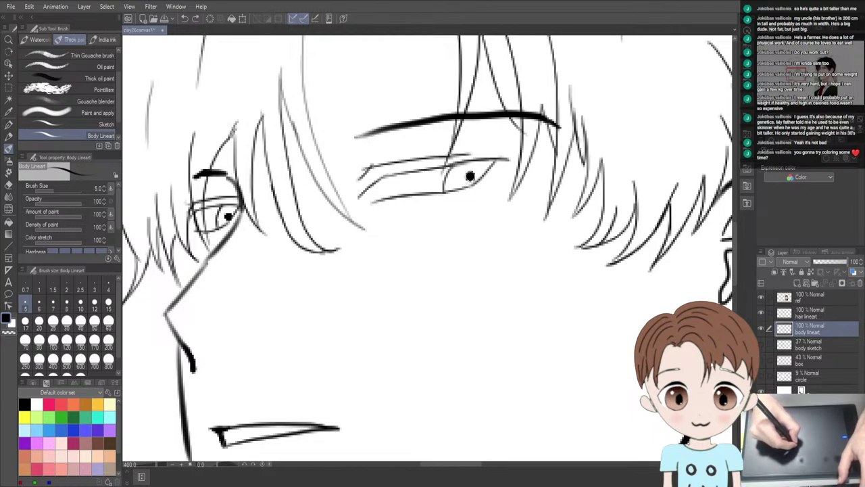
Restore the unflipped canvas view and compare the whole inked head with the reference portrait
key("ctrl+minus")
key("ctrl+minus")
key("ctrl+minus")
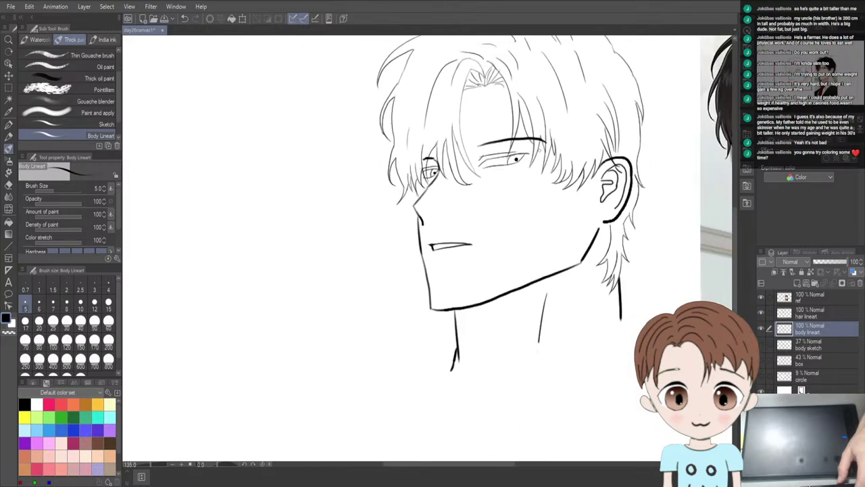
key("h")
key("ctrl+minus")
key("ctrl+minus")
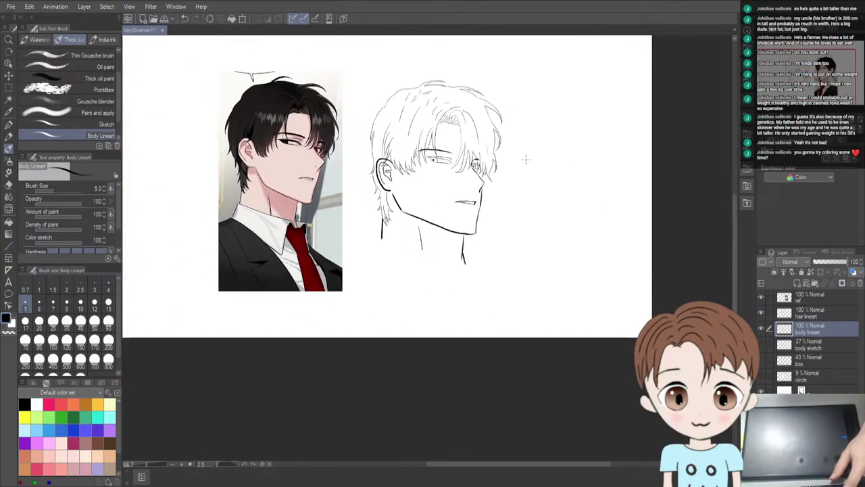
left_click_drag(529, 160, 523, 275)
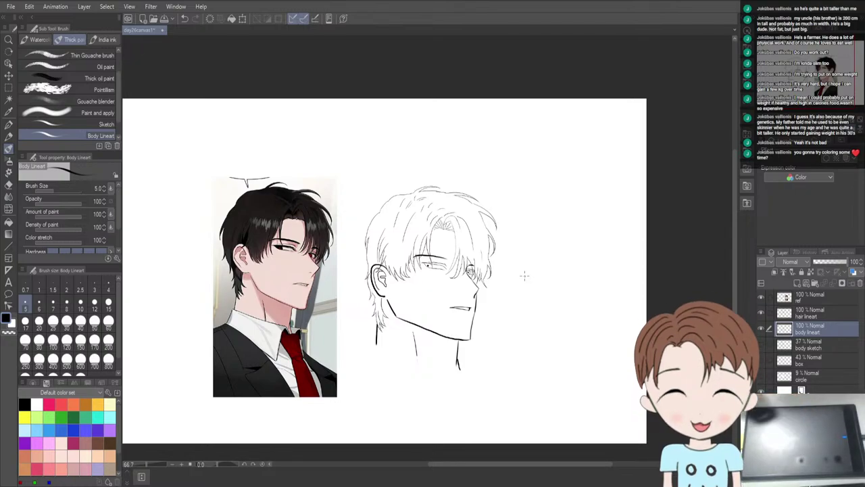
scroll(504, 284, "down", 3)
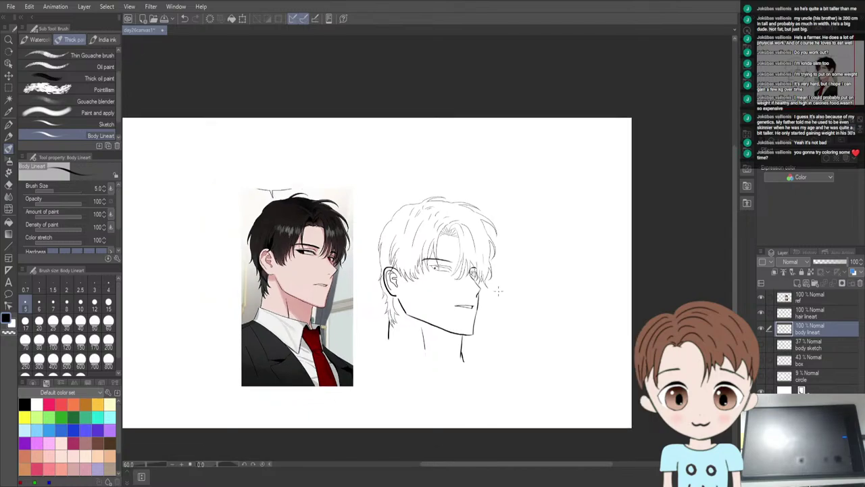
scroll(482, 315, "up", 2)
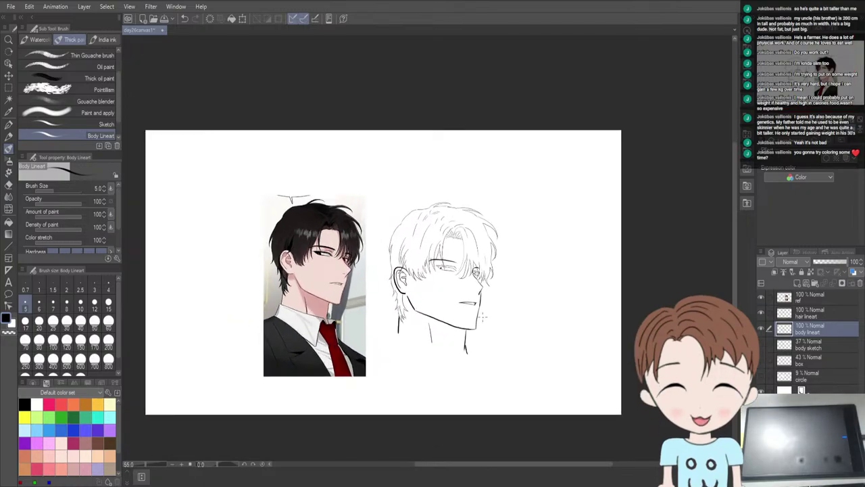
scroll(458, 296, "up", 2)
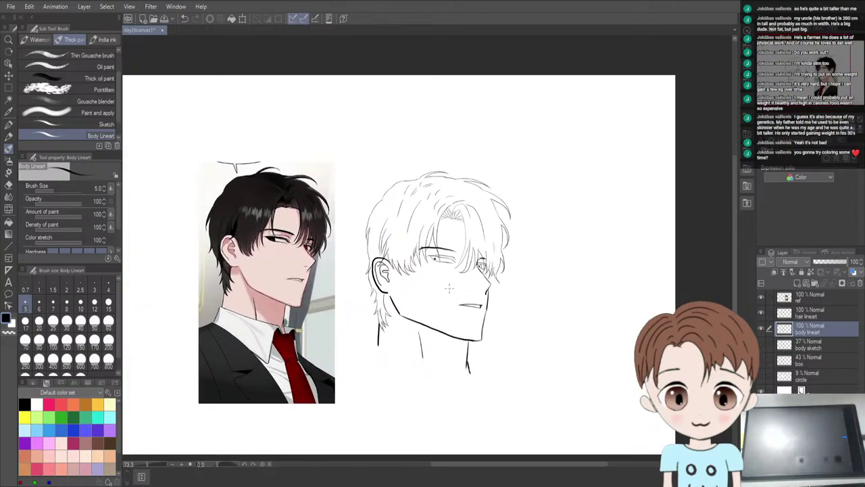
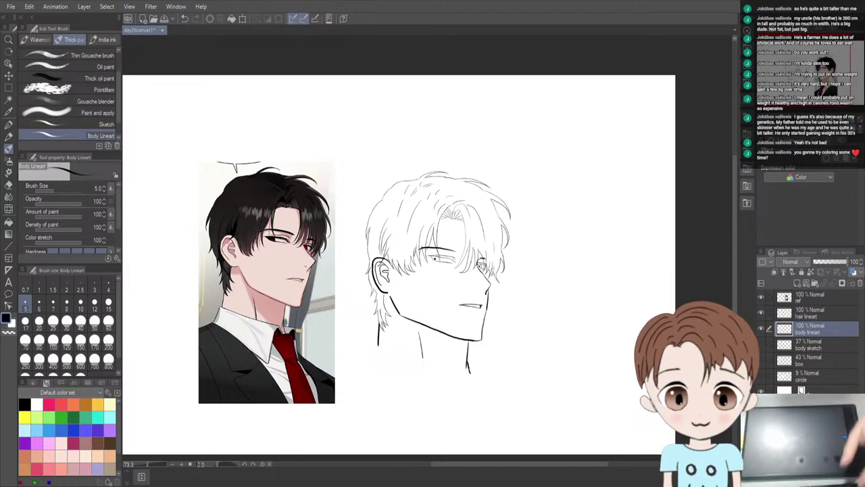
Select the hair lineart and body lineart layers together and push the back hair, ear and nape slightly inward with Liquify at size 300
scroll(309, 312, "up", 1)
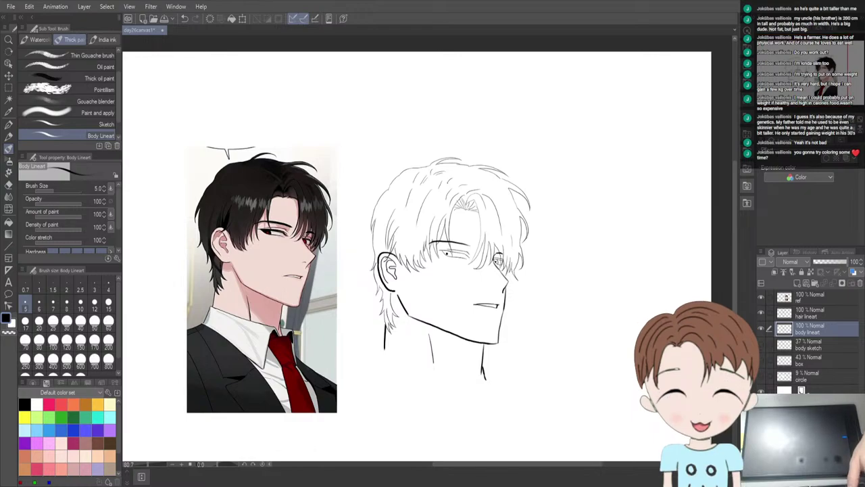
left_click(10, 210)
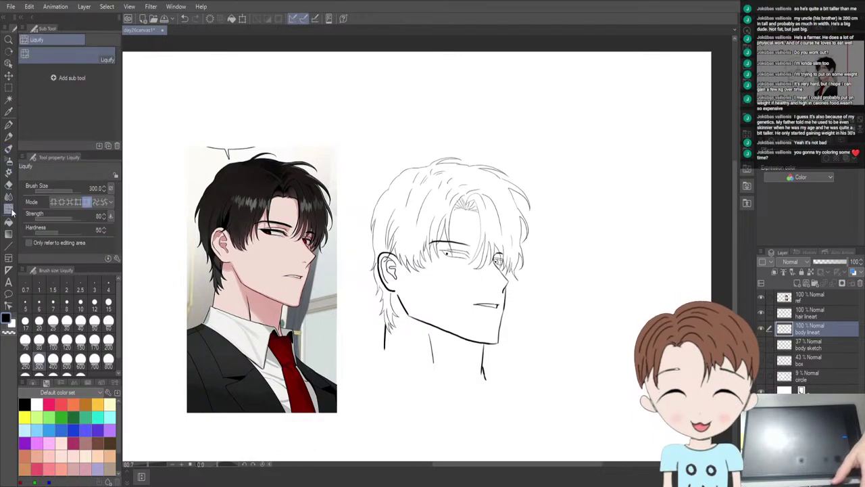
mouse_move(386, 270)
left_mouse_down()
mouse_move(382, 299)
mouse_move(357, 266)
mouse_move(365, 264)
left_mouse_up()
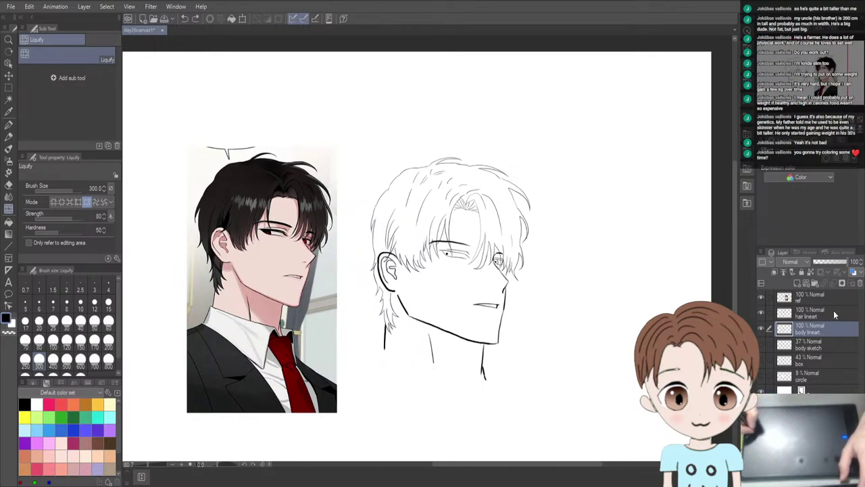
left_click(834, 315, "ctrl")
mouse_move(435, 251)
left_mouse_down()
mouse_move(415, 184)
mouse_move(357, 232)
mouse_move(378, 262)
mouse_move(363, 174)
mouse_move(396, 135)
mouse_move(368, 290)
mouse_move(396, 357)
mouse_move(386, 385)
left_mouse_up()
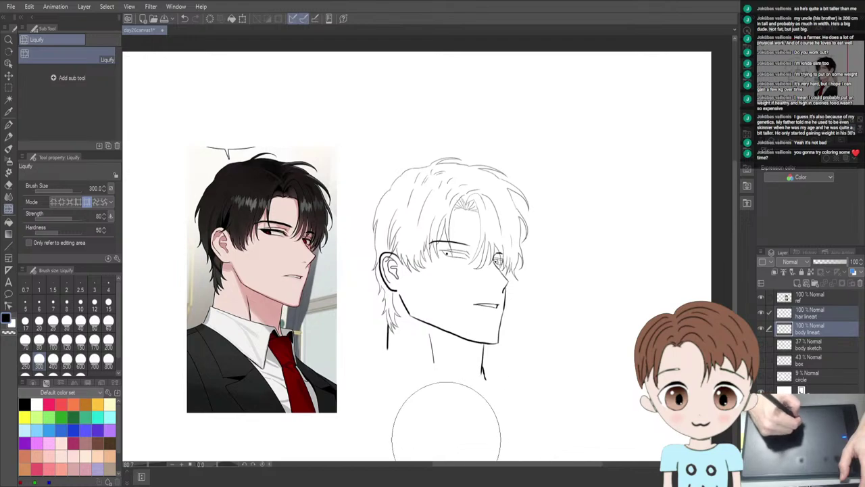
mouse_move(392, 302)
left_mouse_down()
mouse_move(405, 321)
mouse_move(410, 394)
mouse_move(407, 298)
left_mouse_up()
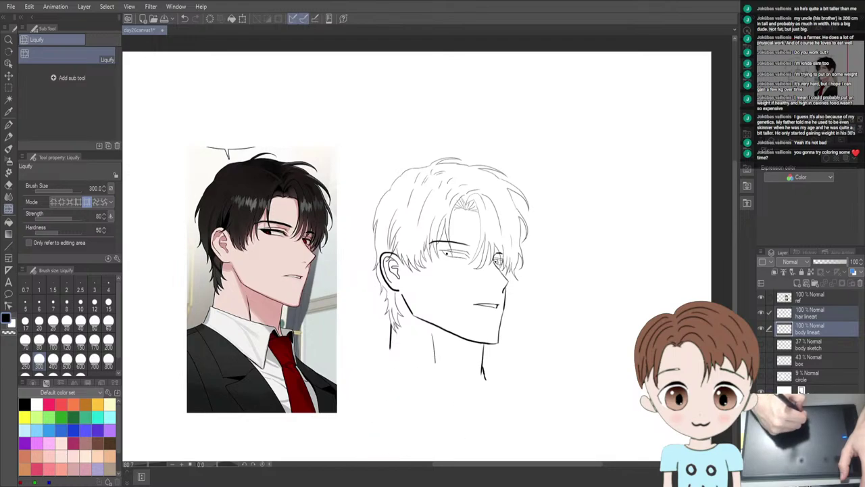
Mirror the canvas view and erase the lower jaw line between the jaw corner and chin with the Hard eraser at size 10
key("h")
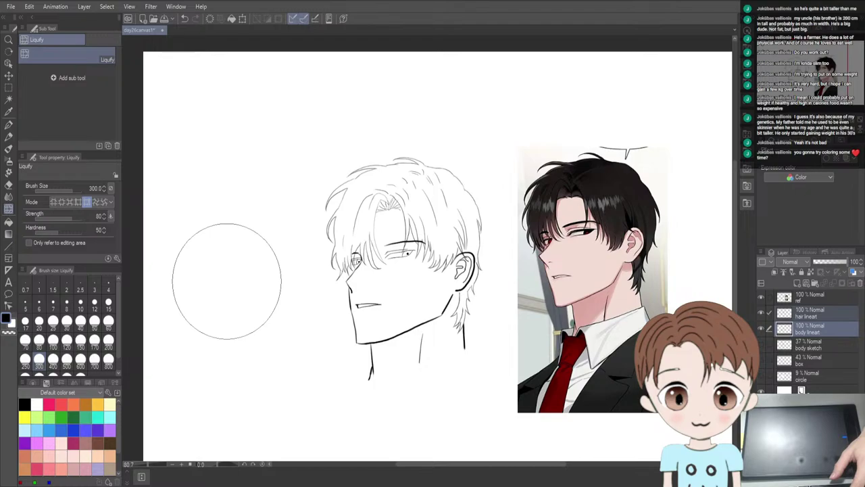
scroll(226, 280, "down", 2)
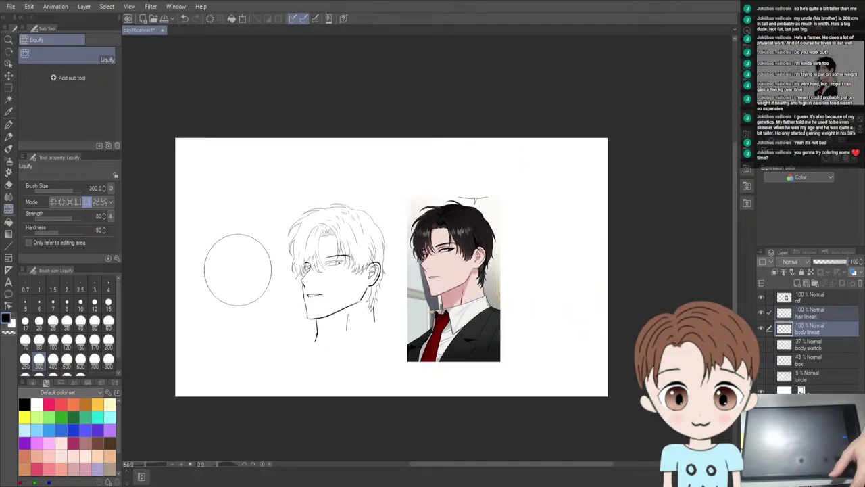
scroll(238, 269, "up", 2)
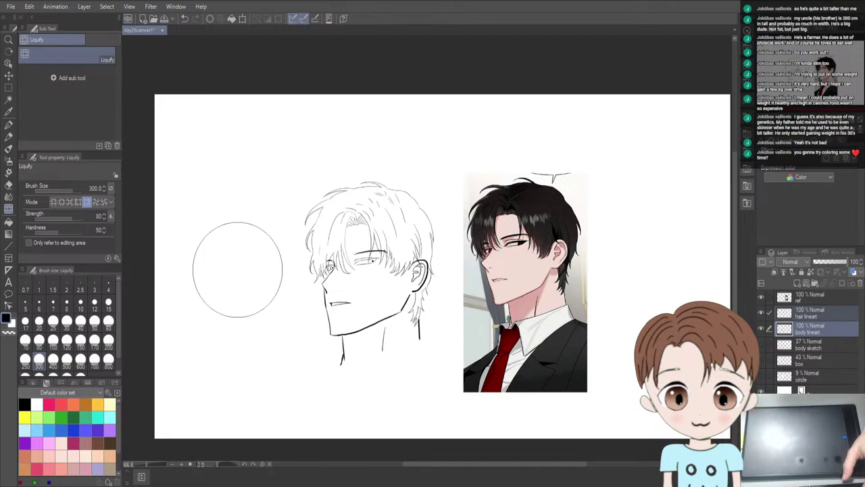
scroll(314, 338, "up", 2)
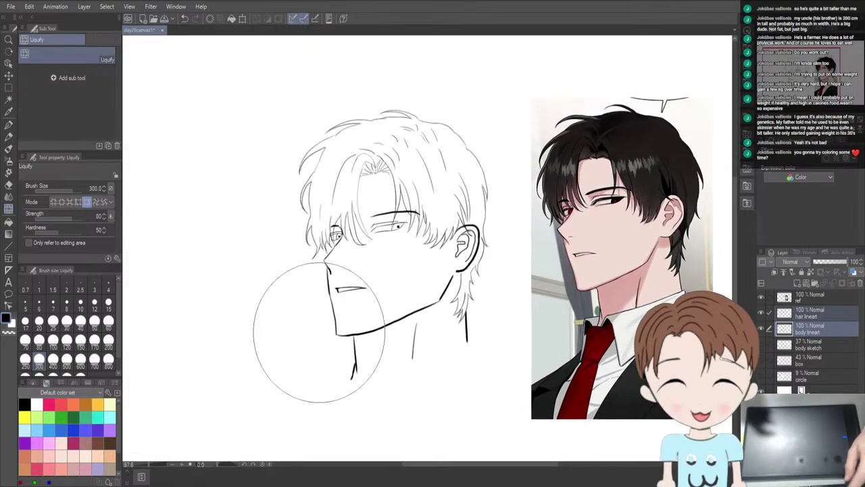
key("b")
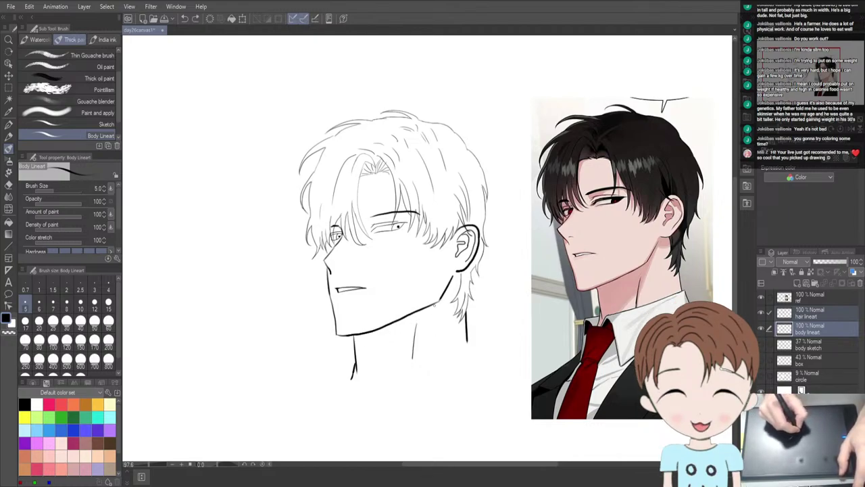
key("e")
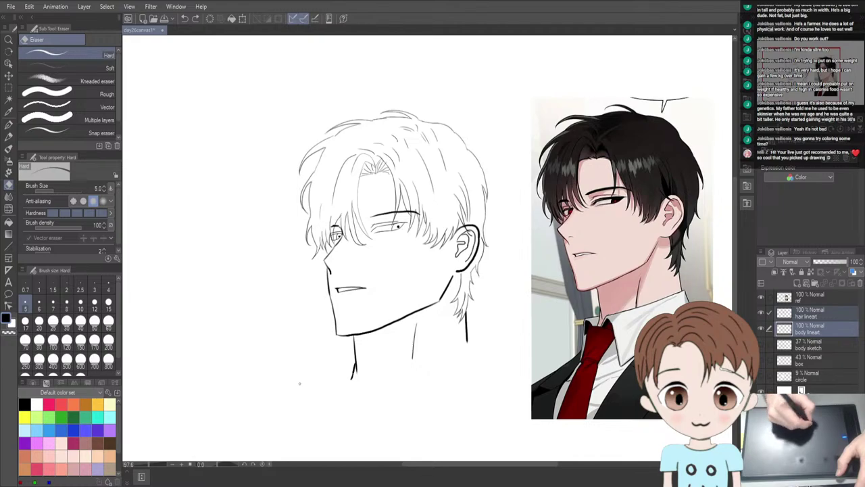
left_click(80, 303)
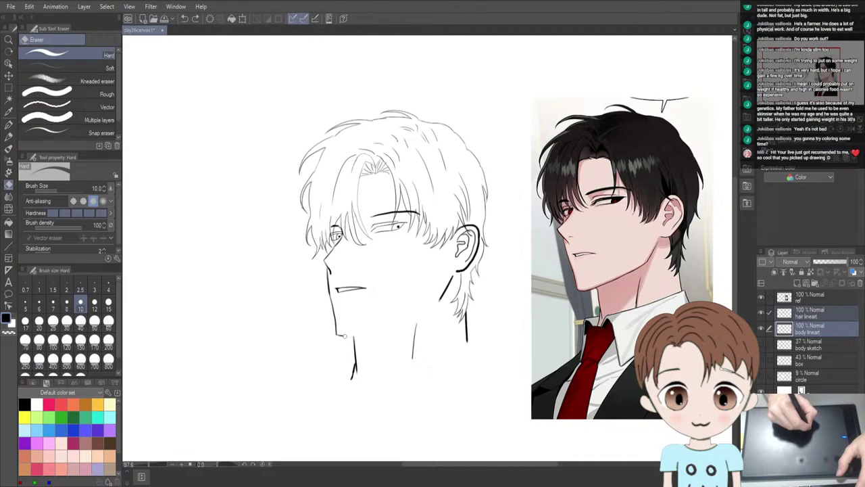
Redraw the lower jaw line from the jaw corner to the chin with the Body Lineart brush at size 5, retrying until it flows smoothly
key("b")
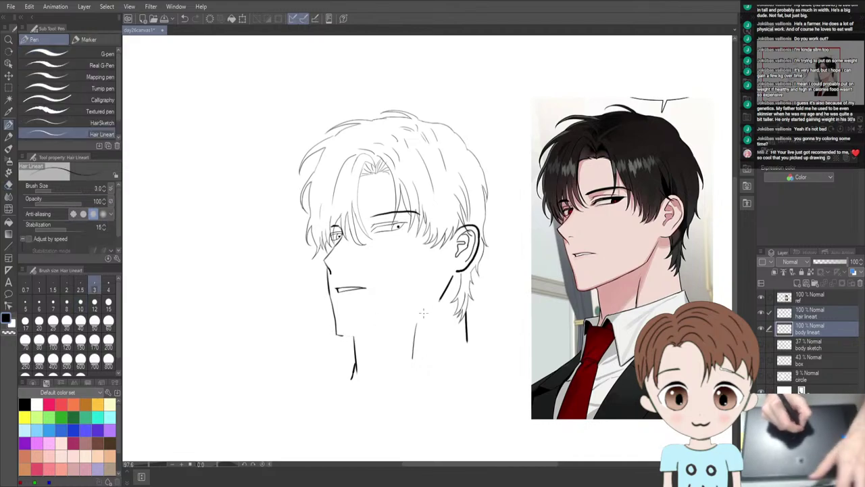
left_click_drag(439, 300, 373, 322)
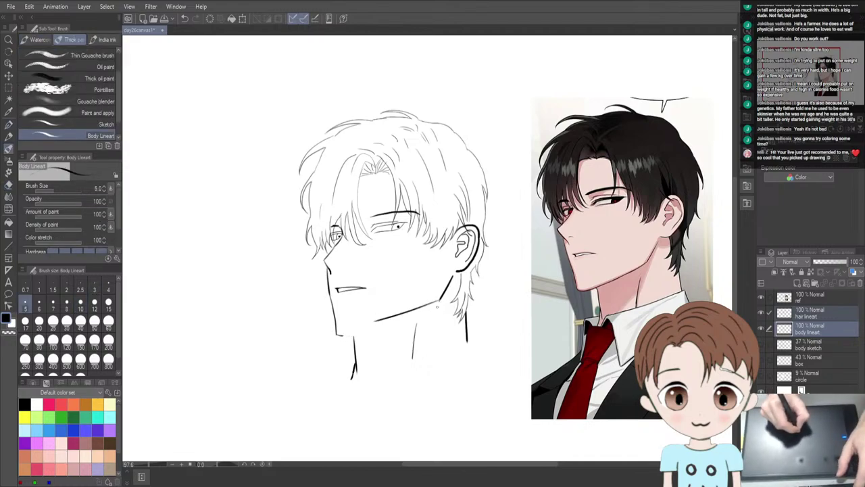
key("ctrl+z")
left_click_drag(441, 300, 350, 333)
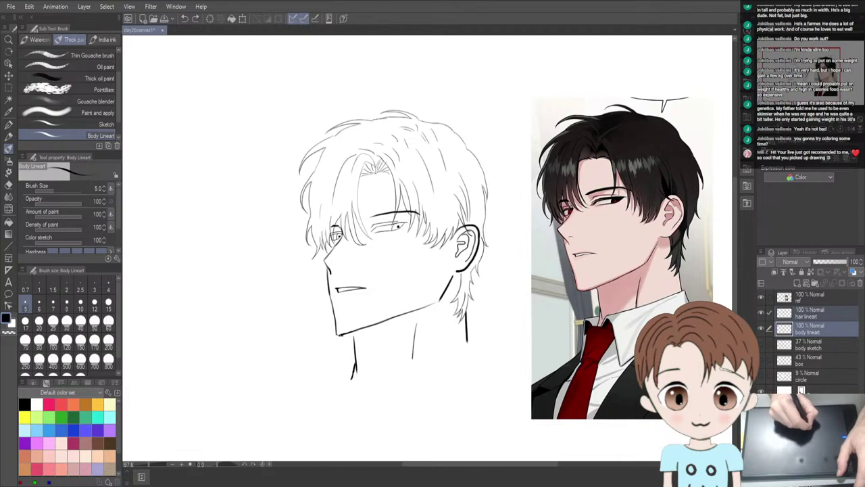
key("ctrl+z")
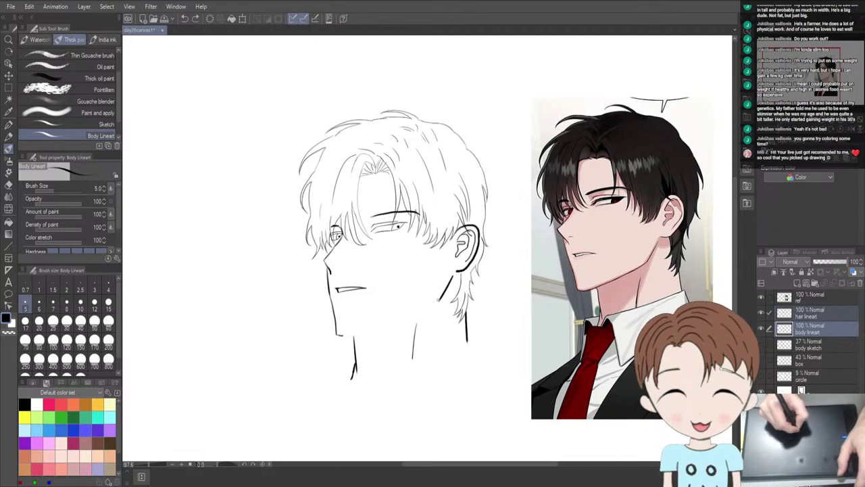
left_click_drag(441, 299, 344, 334)
key("ctrl+z")
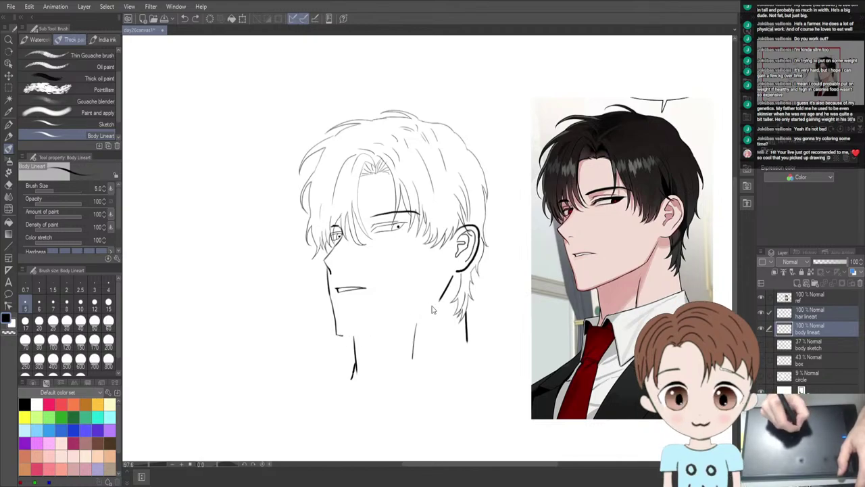
left_click_drag(440, 300, 354, 331)
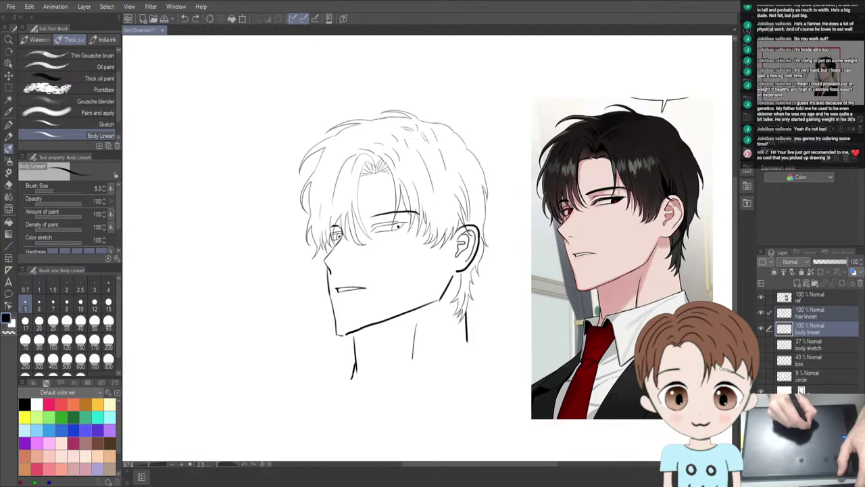
key("ctrl+z")
key("ctrl+y")
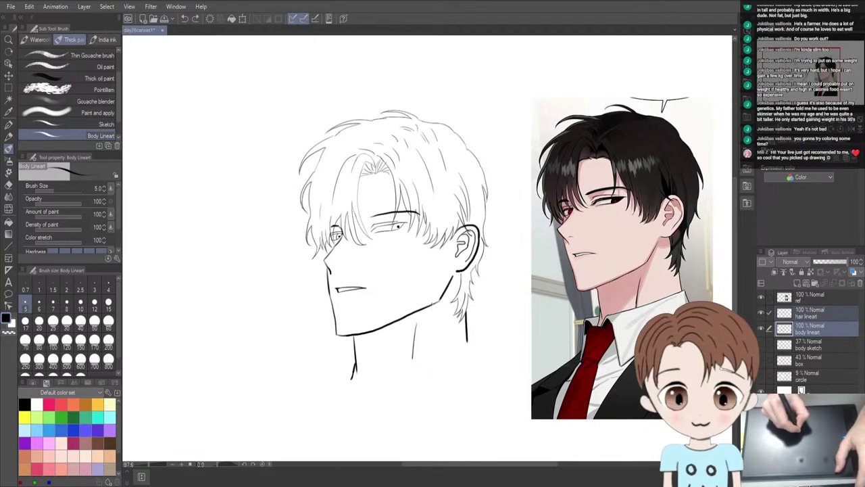
Retrace the lower jaw line from the jaw corner toward the chin to thicken it, and compare the lineart with and without recent changes
left_click_drag(435, 302, 370, 331)
key("ctrl+z")
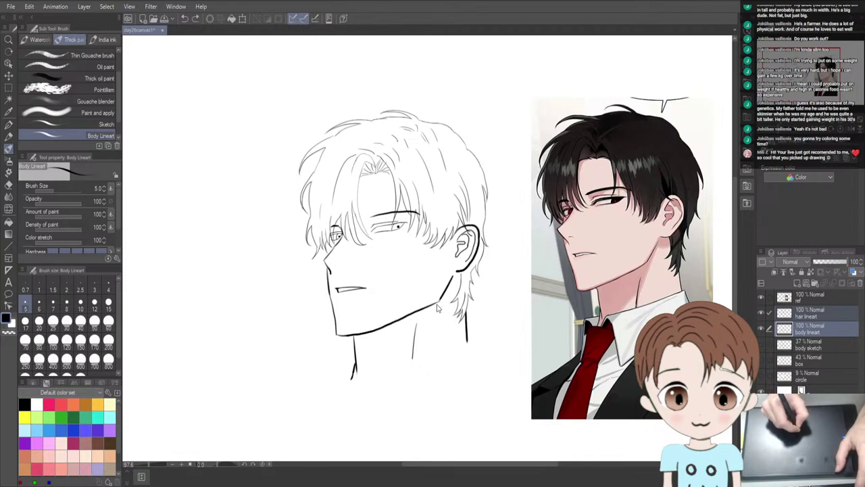
left_click_drag(438, 300, 358, 338)
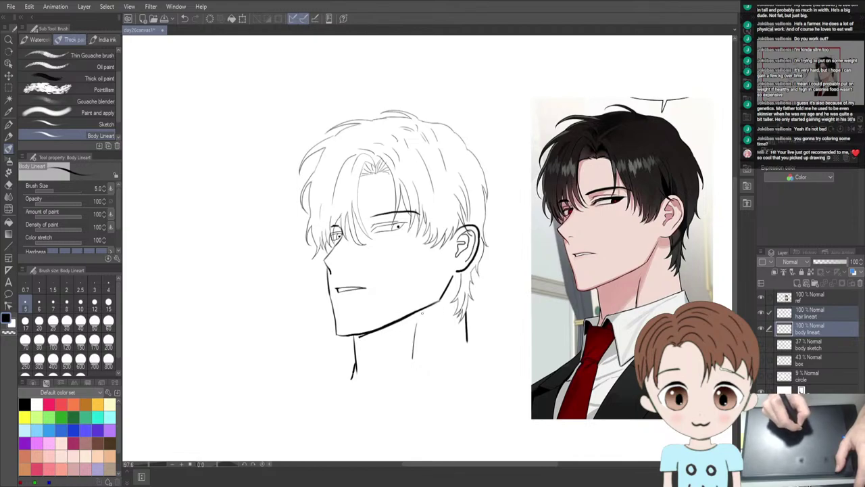
key("ctrl+z")
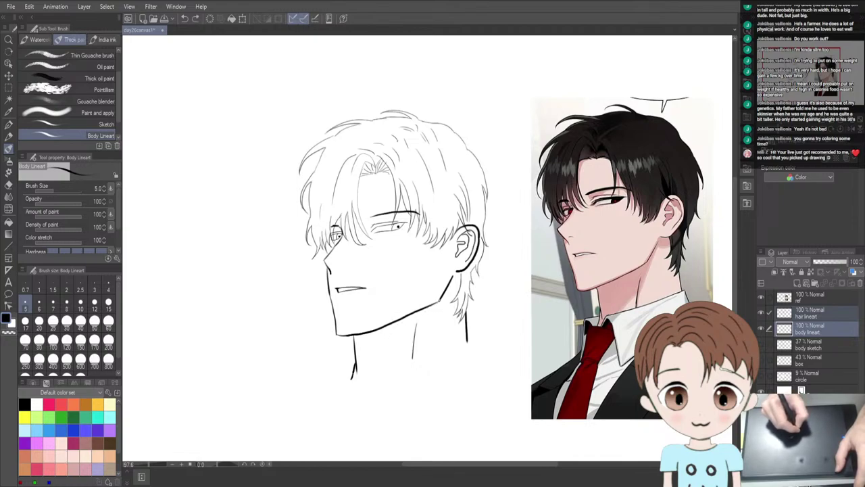
left_click_drag(439, 300, 369, 331)
key("ctrl+z")
left_click_drag(439, 300, 362, 335)
key("e")
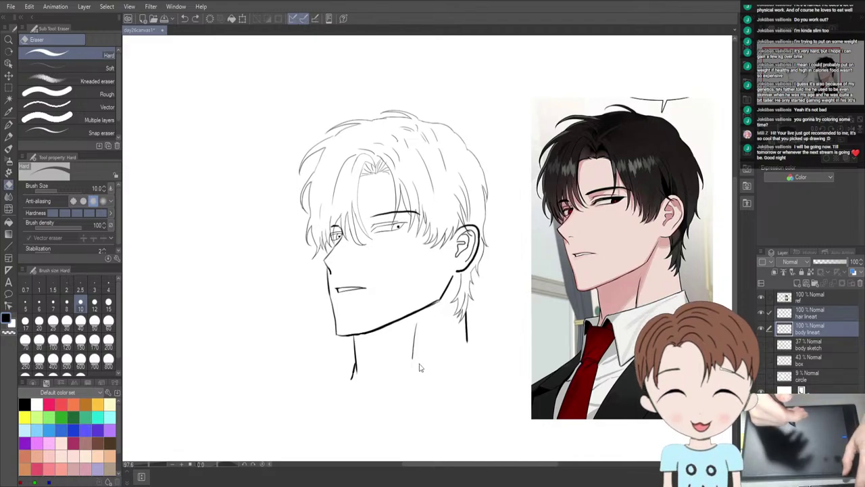
key("ctrl+z")
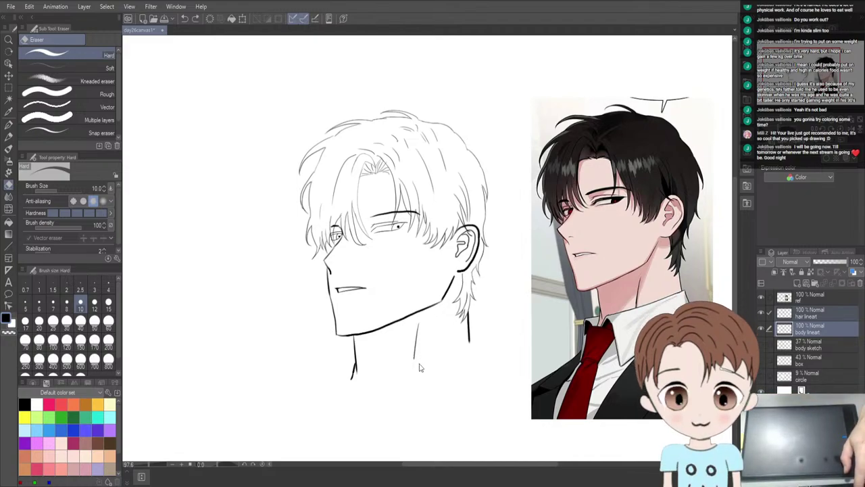
left_click(196, 20)
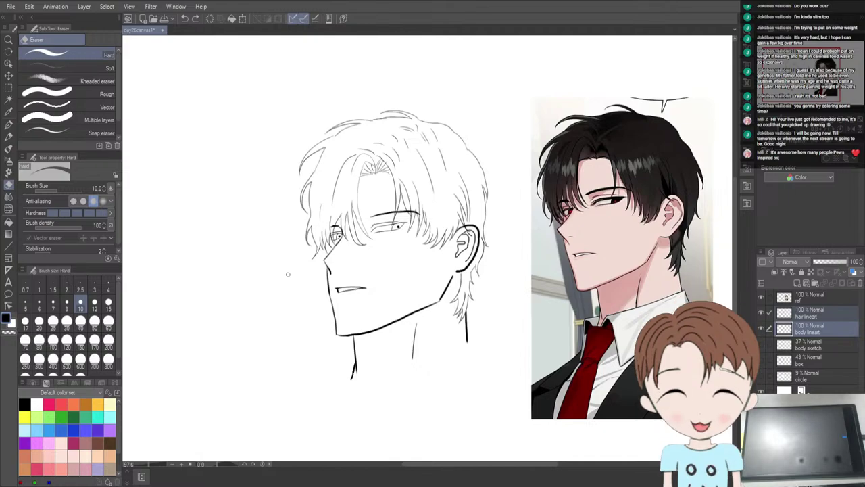
Compare the whole head with the reference portrait in mirrored and normal view, and hide the ref layer
scroll(288, 274, "down", 3)
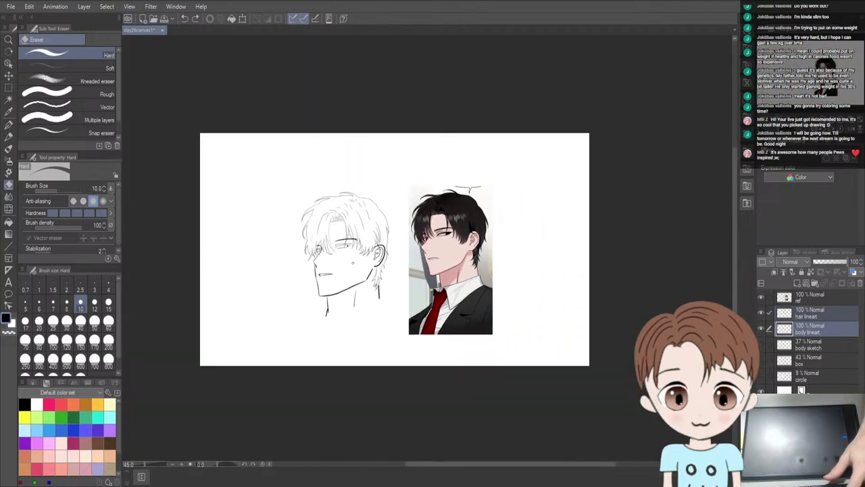
key("h")
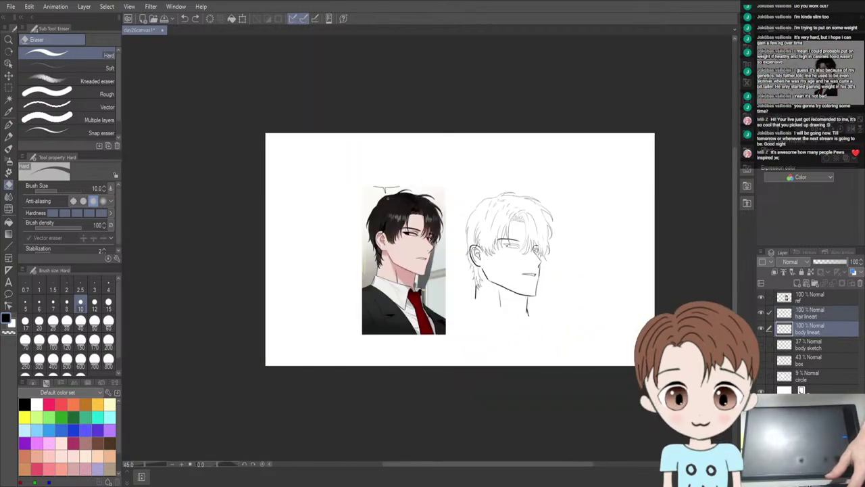
key("h")
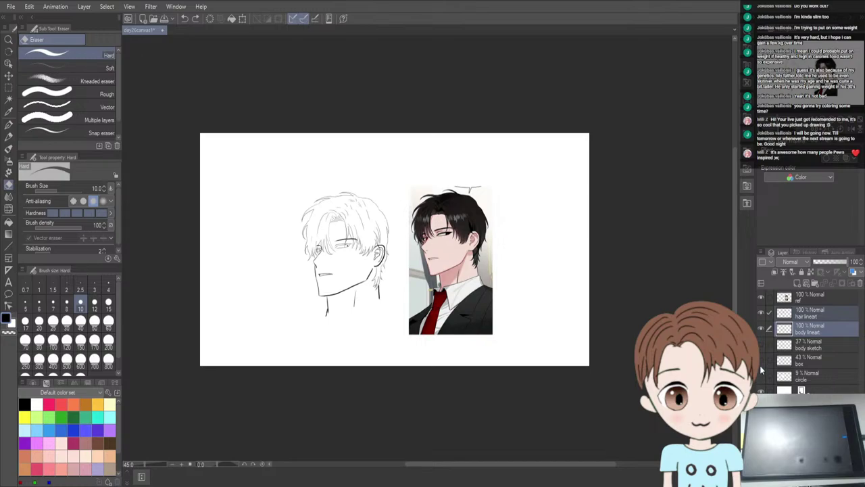
left_click(761, 296)
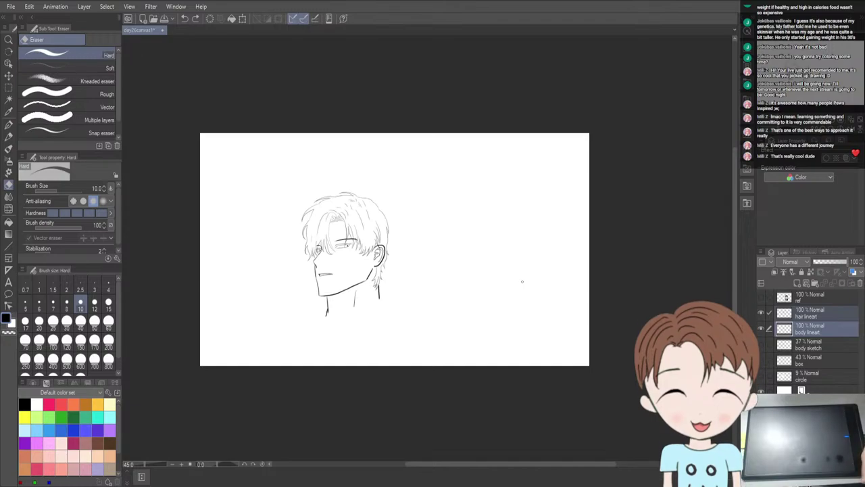
Select the head with a rectangular selection, scale the hair and body lineart up to 140%, and shift it toward the canvas center
scroll(360, 207, "up", 2)
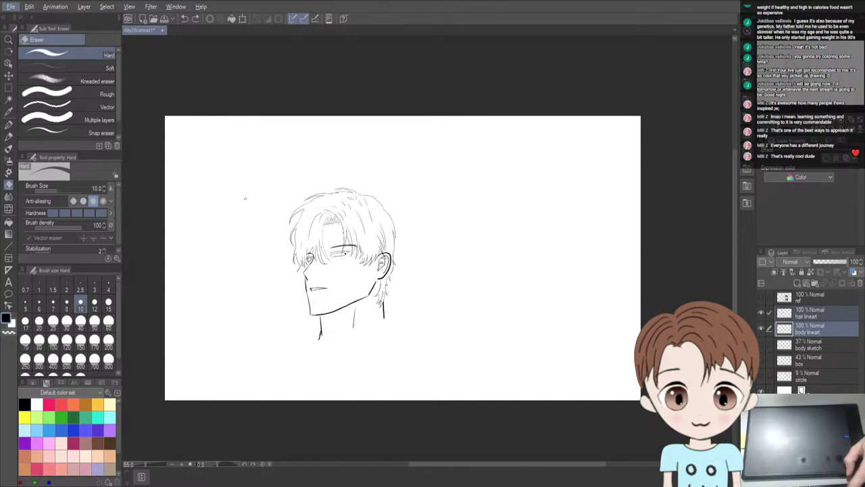
mouse_move(243, 140)
left_mouse_down()
mouse_move(291, 163)
mouse_move(271, 187)
left_mouse_up()
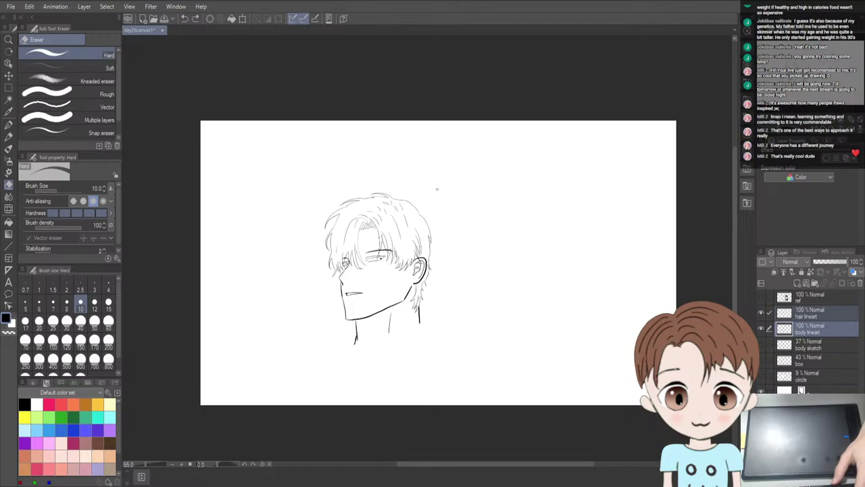
left_click_drag(462, 261, 456, 253)
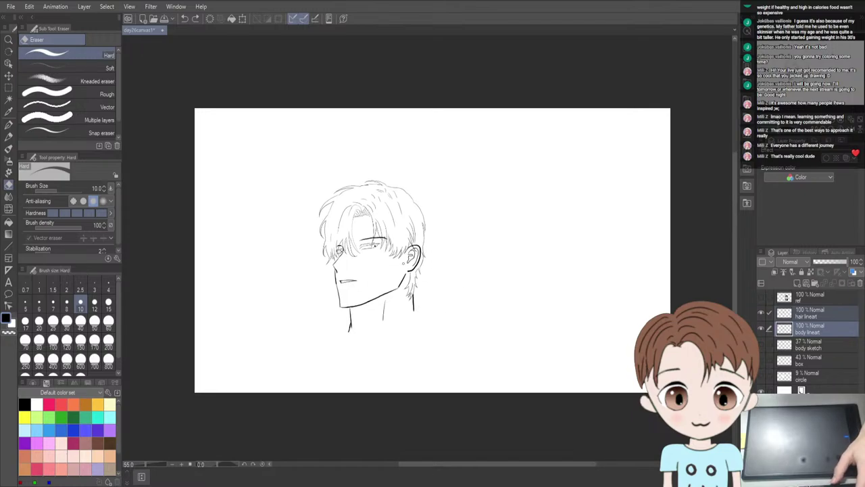
key("m")
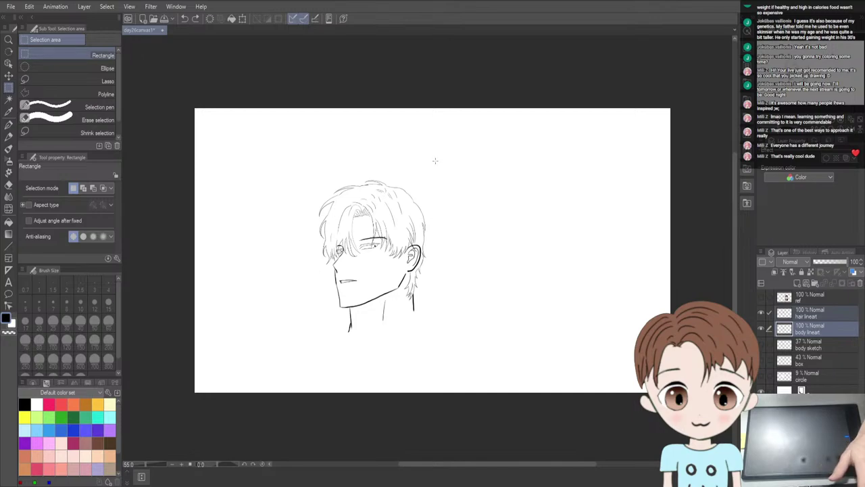
left_click_drag(435, 165, 310, 341)
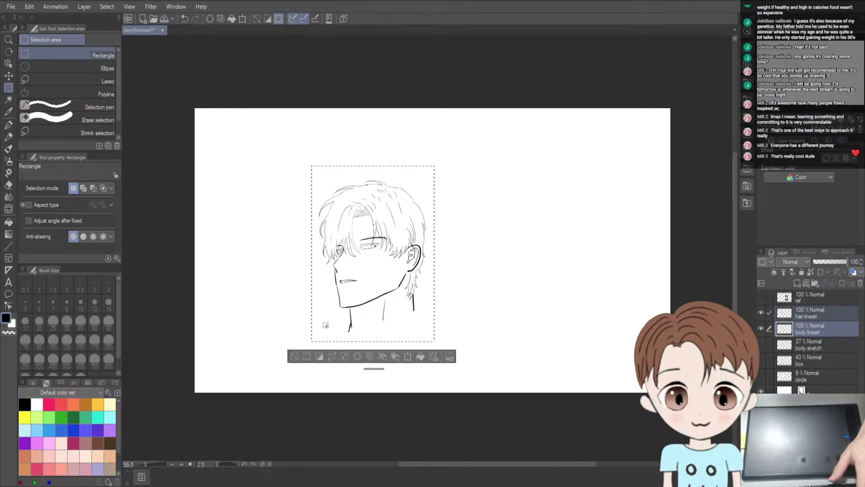
key("ctrl+t")
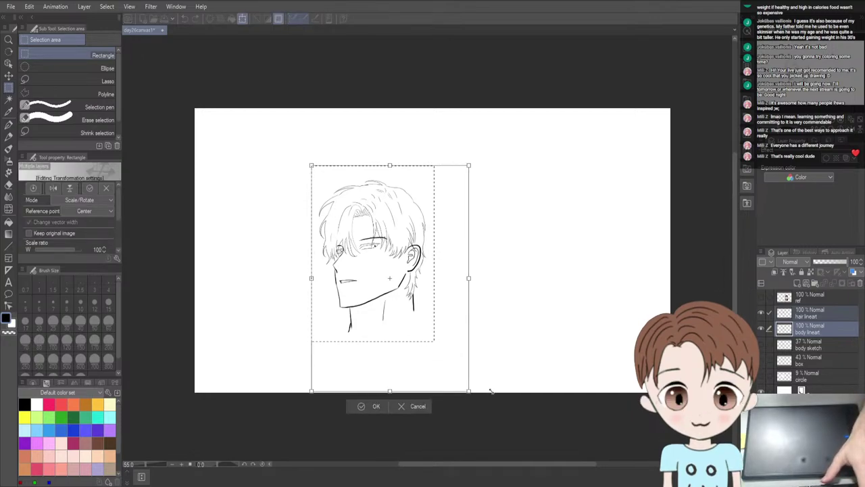
mouse_move(491, 391)
left_mouse_down()
mouse_move(489, 381)
mouse_move(518, 410)
left_mouse_up()
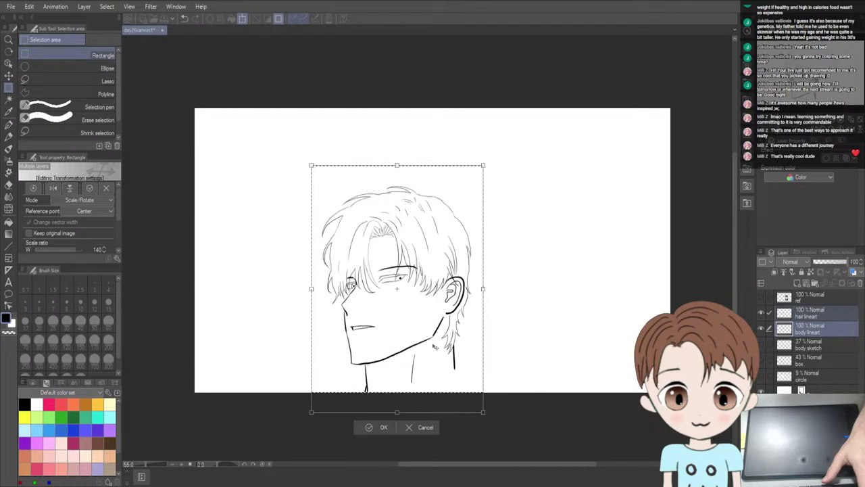
mouse_move(408, 338)
left_mouse_down()
mouse_move(410, 347)
mouse_move(431, 331)
left_mouse_up()
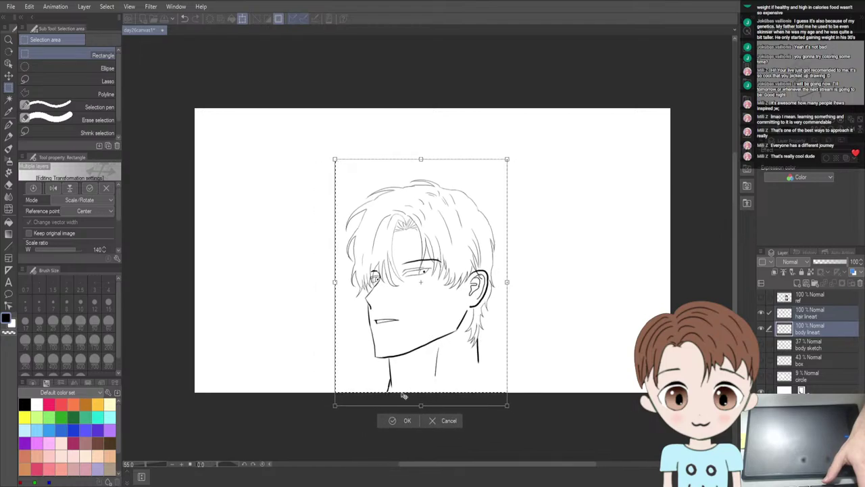
left_click(398, 420)
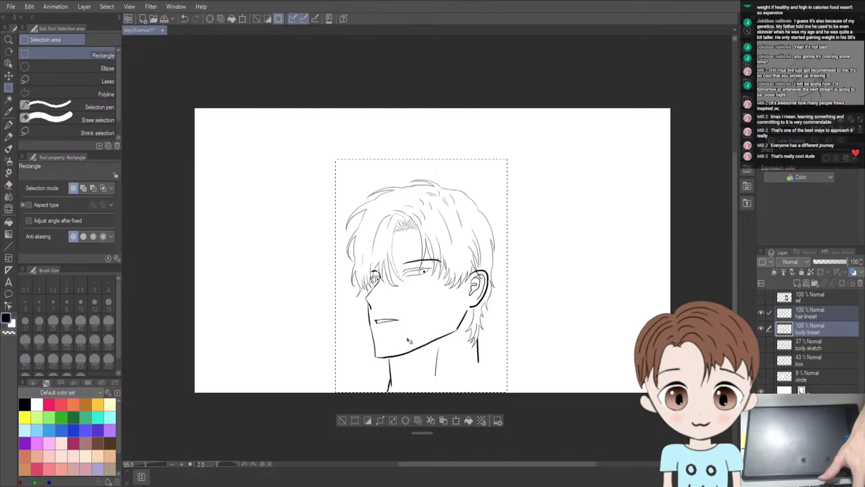
Scale the selected head lineart up another 127%, center it so the hair fits within the canvas, and clear the selection
key("ctrl+t")
left_click_drag(340, 161, 247, 92)
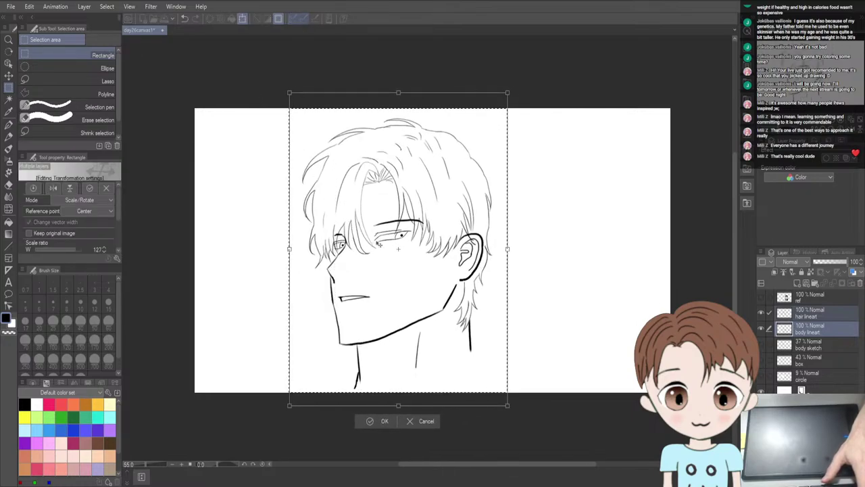
left_click_drag(377, 249, 398, 251)
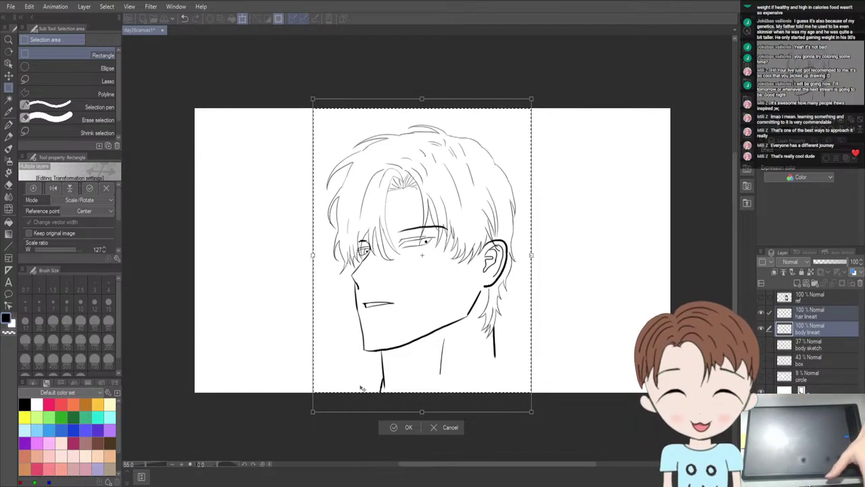
left_click(383, 430)
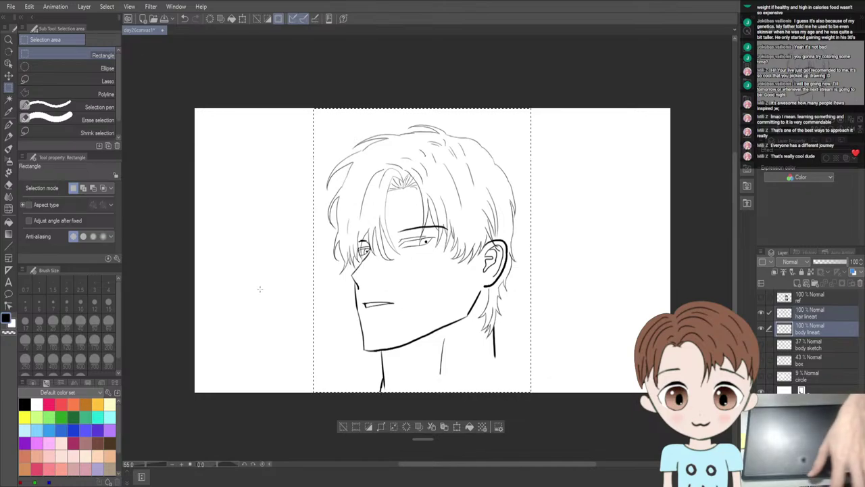
key("ctrl+d")
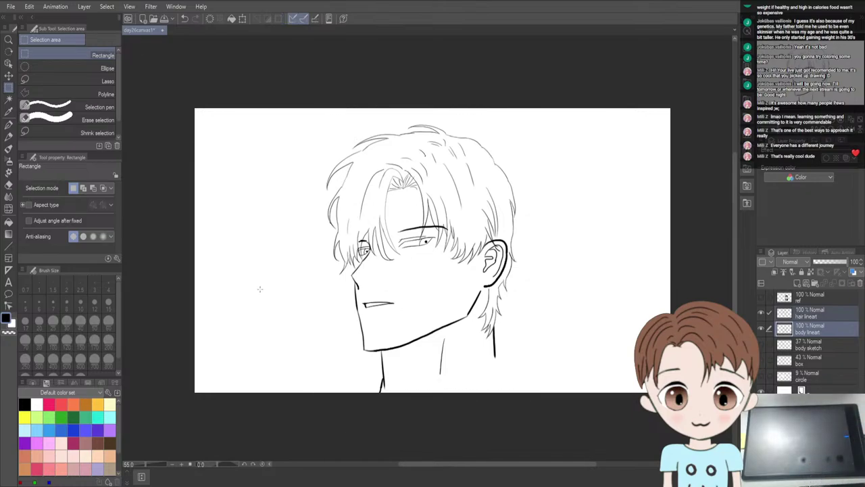